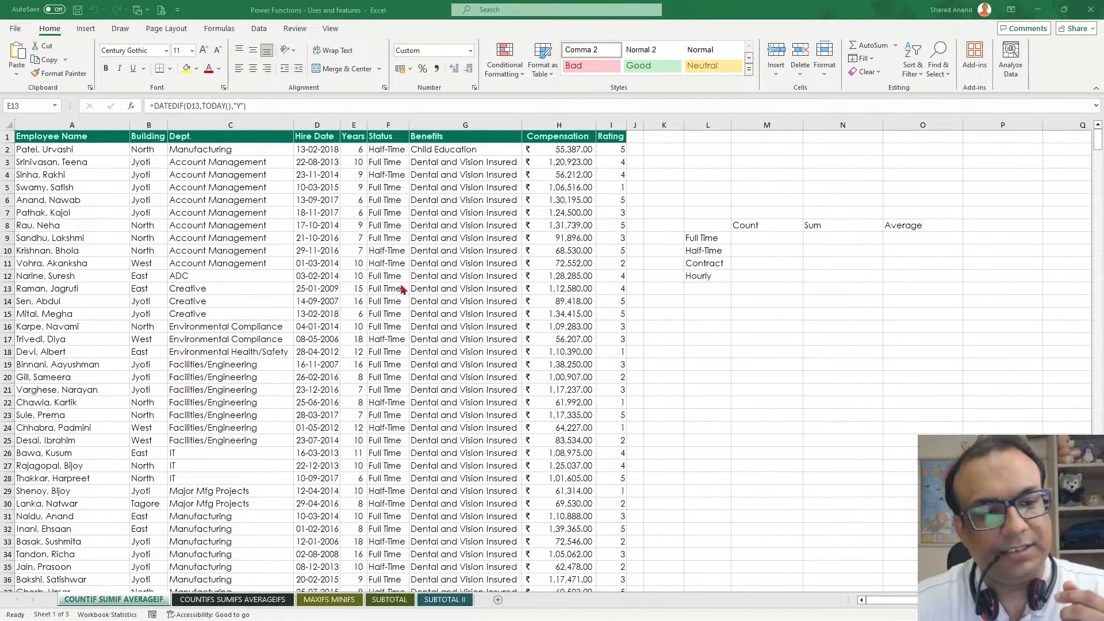
Examine the Employee Name, Building, Dept. and Hire Date columns of the employee table.
left_click(356, 289)
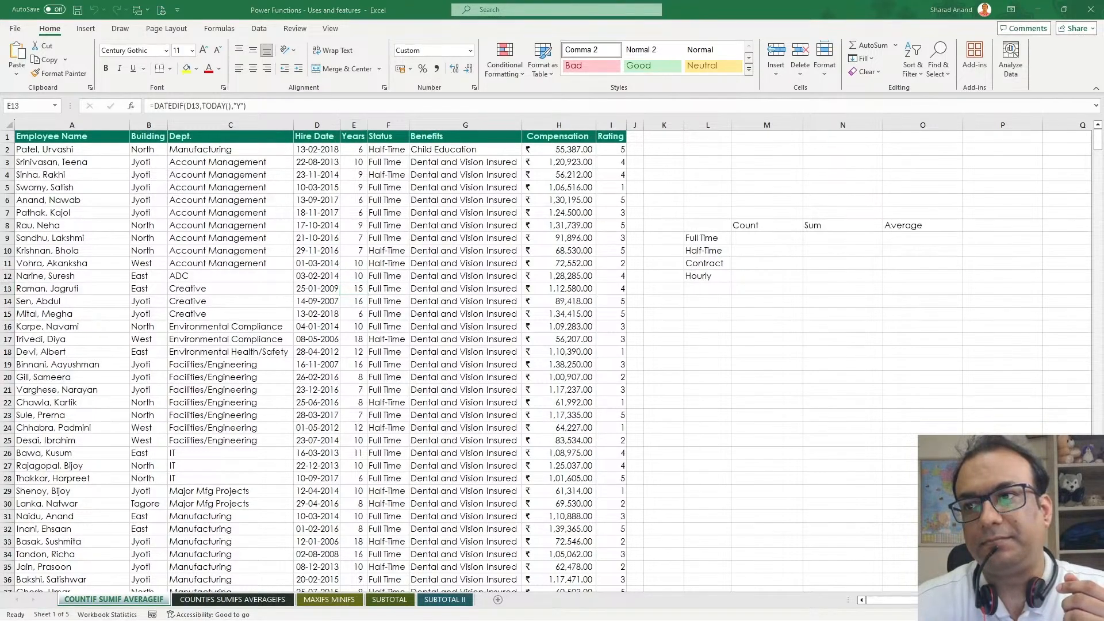
left_click(362, 326)
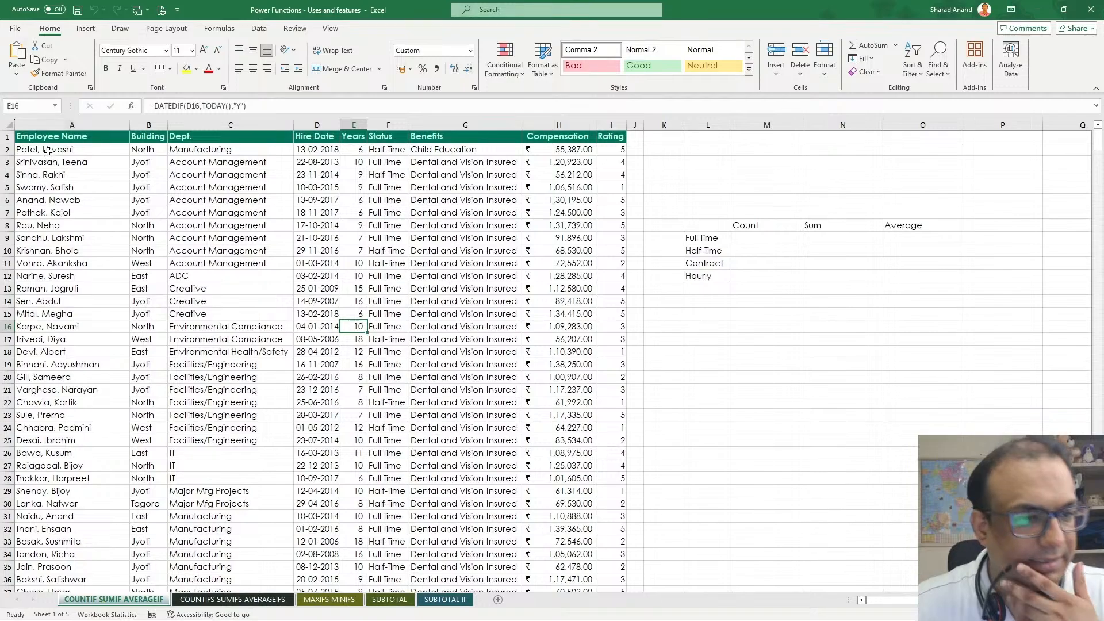
left_click_drag(49, 151, 53, 376)
left_click_drag(155, 159, 168, 374)
left_click_drag(242, 175, 242, 421)
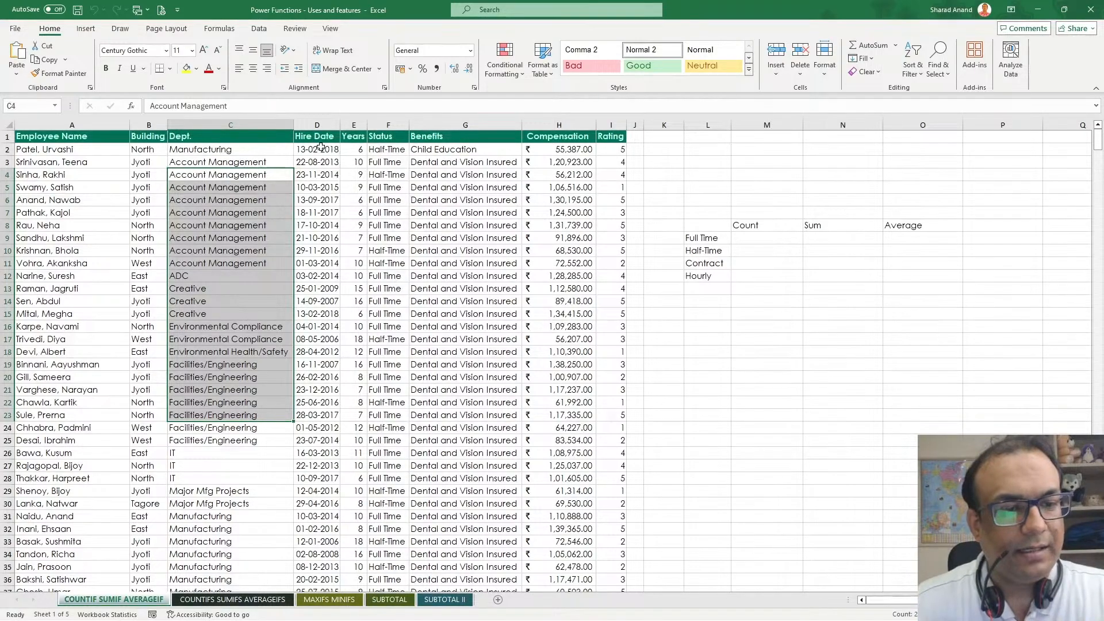
left_click_drag(318, 149, 308, 360)
Widen the Hire Date, Years and Status columns of the employee table.
left_click_drag(339, 124, 382, 351)
left_click(380, 152)
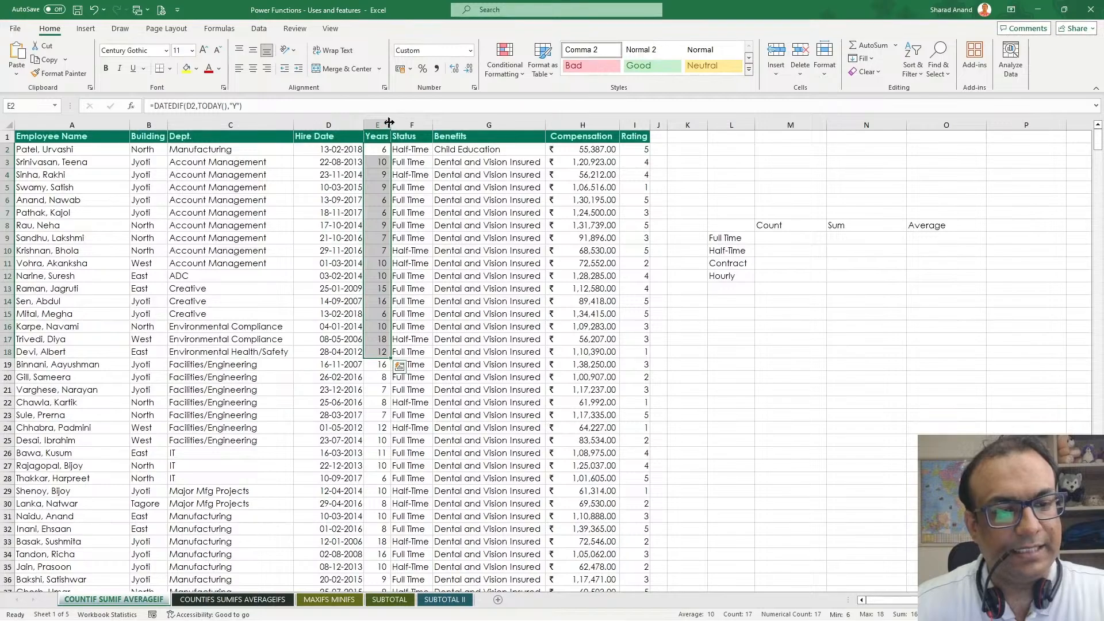
left_click_drag(391, 125, 411, 125)
left_click(391, 173)
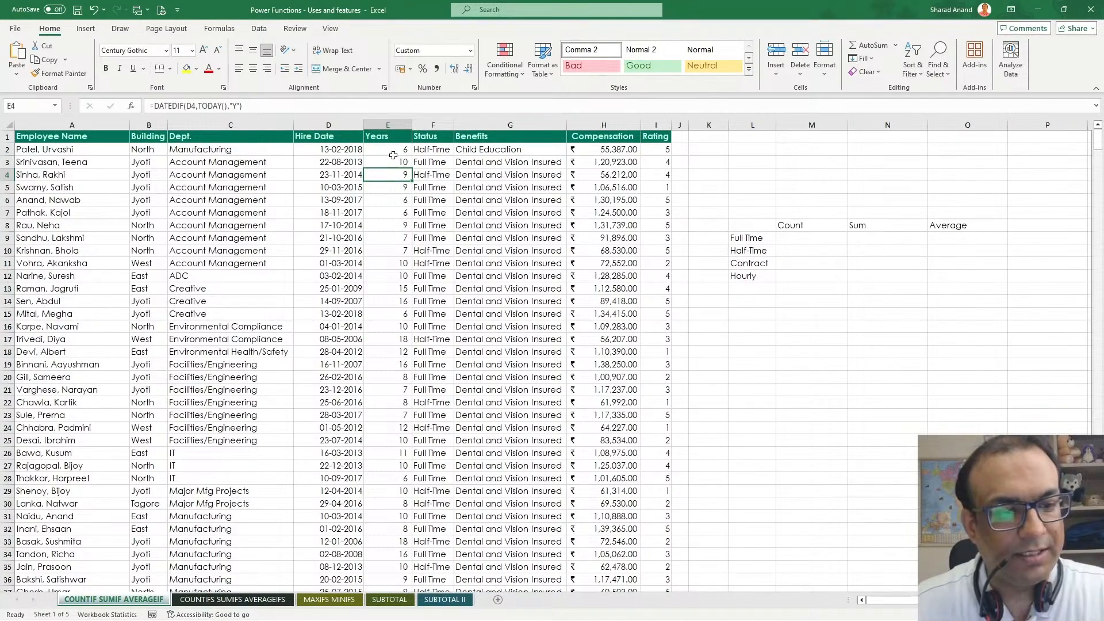
left_click_drag(393, 154, 340, 253)
left_click(384, 262)
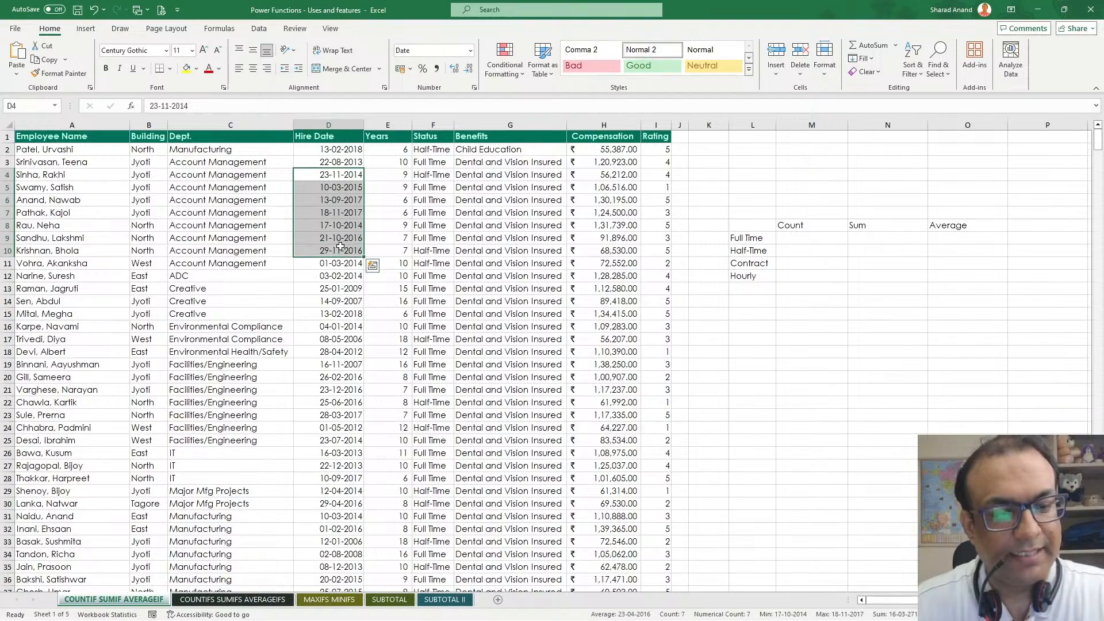
left_click(393, 176)
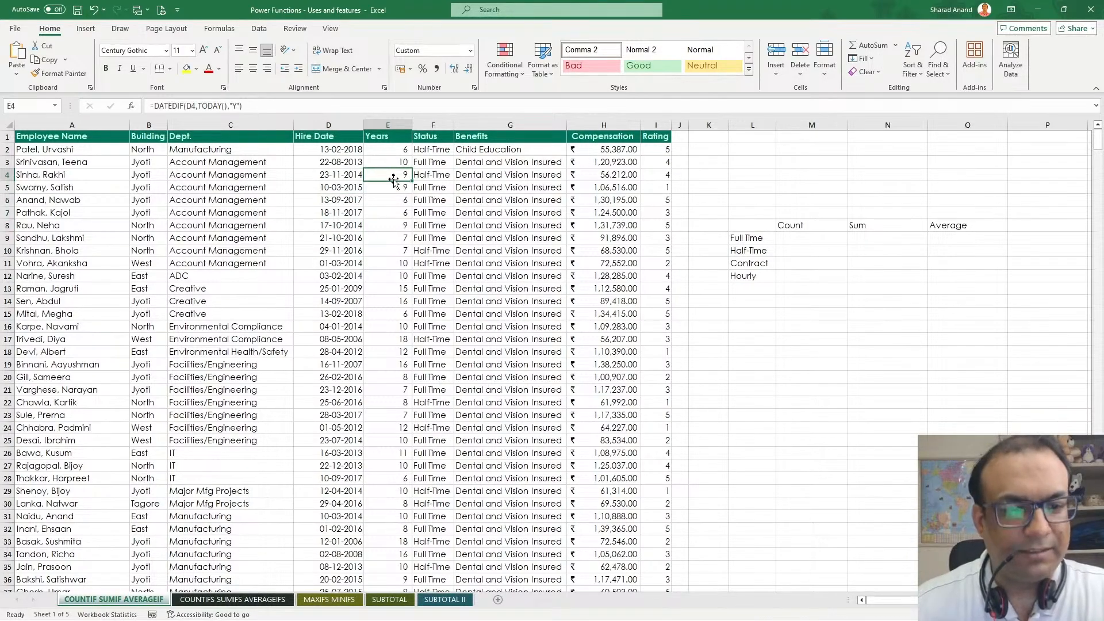
left_click_drag(453, 125, 483, 125)
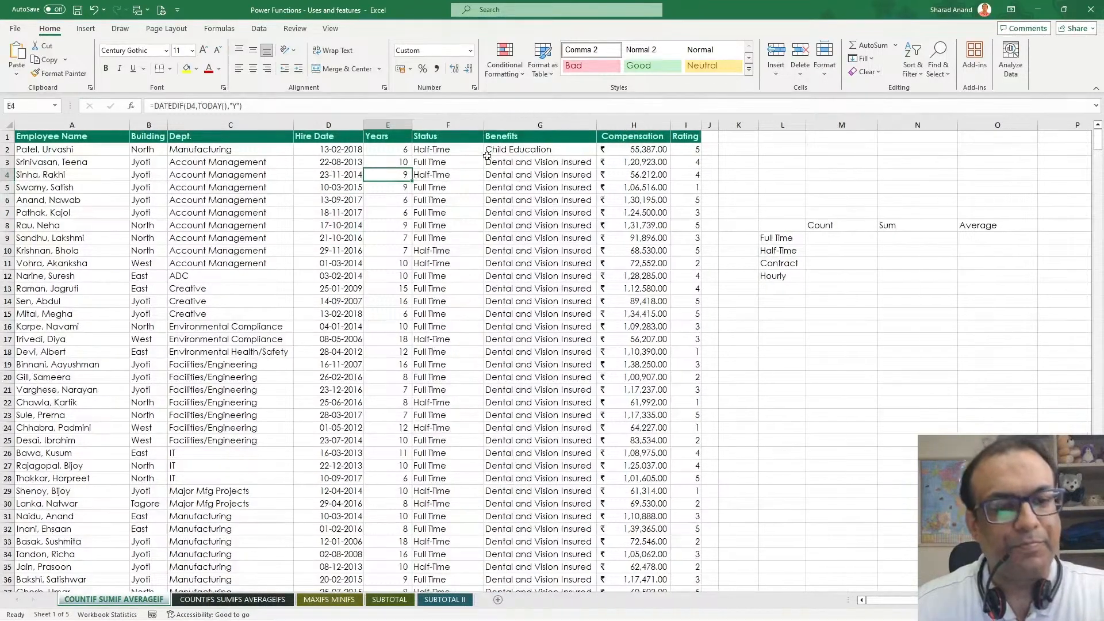
Review the entries in the Status, Benefits, Compensation and Rating columns.
left_click_drag(469, 164, 483, 330)
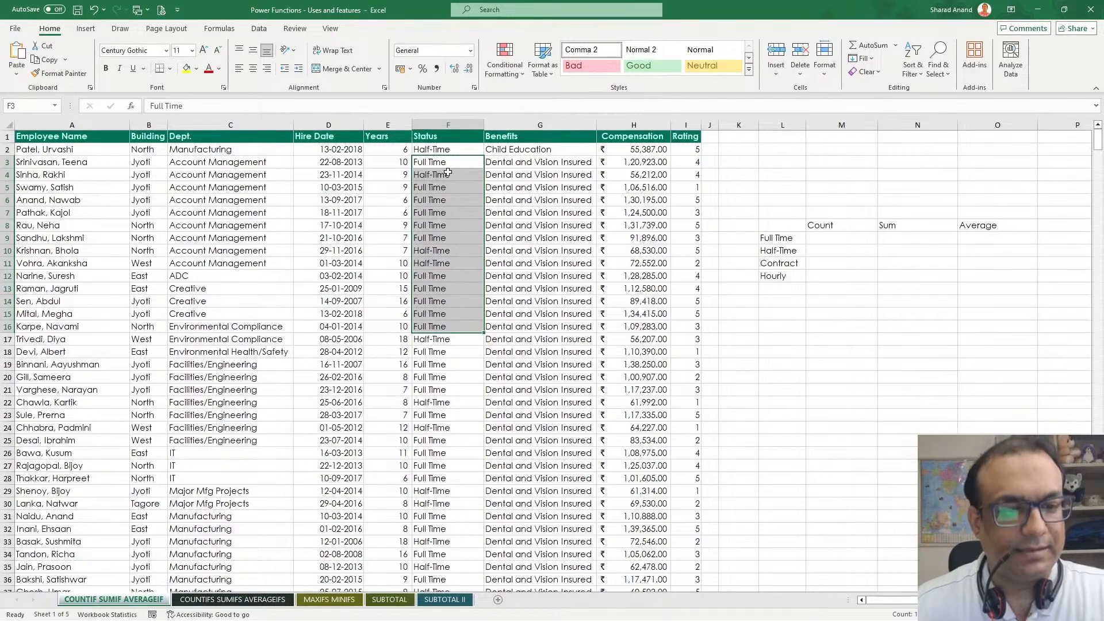
left_click_drag(536, 150, 557, 314)
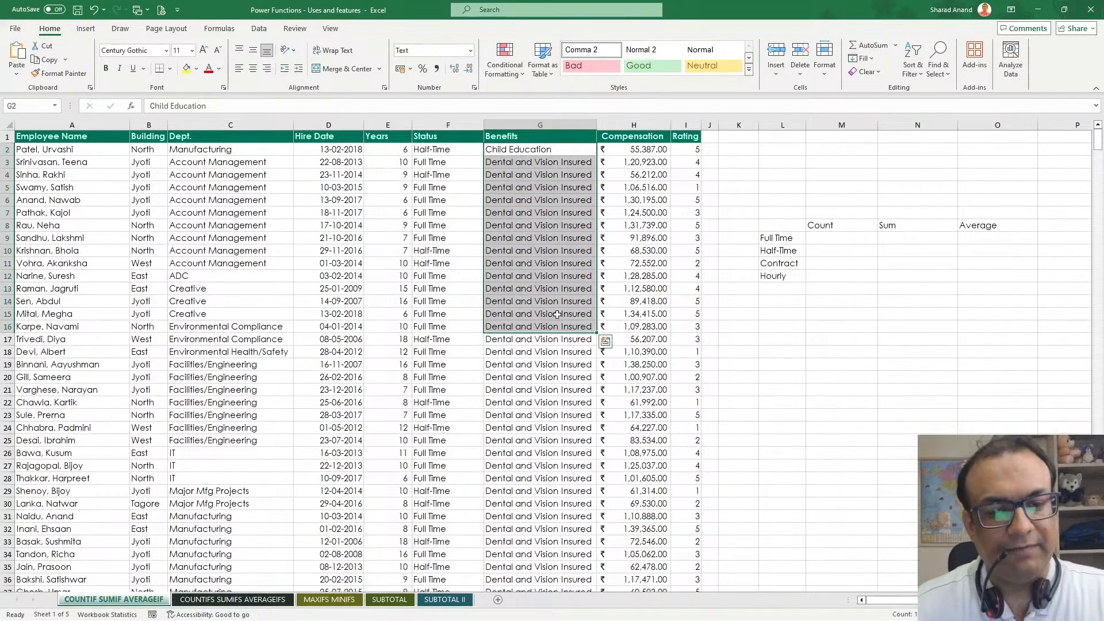
left_click_drag(632, 162, 635, 301)
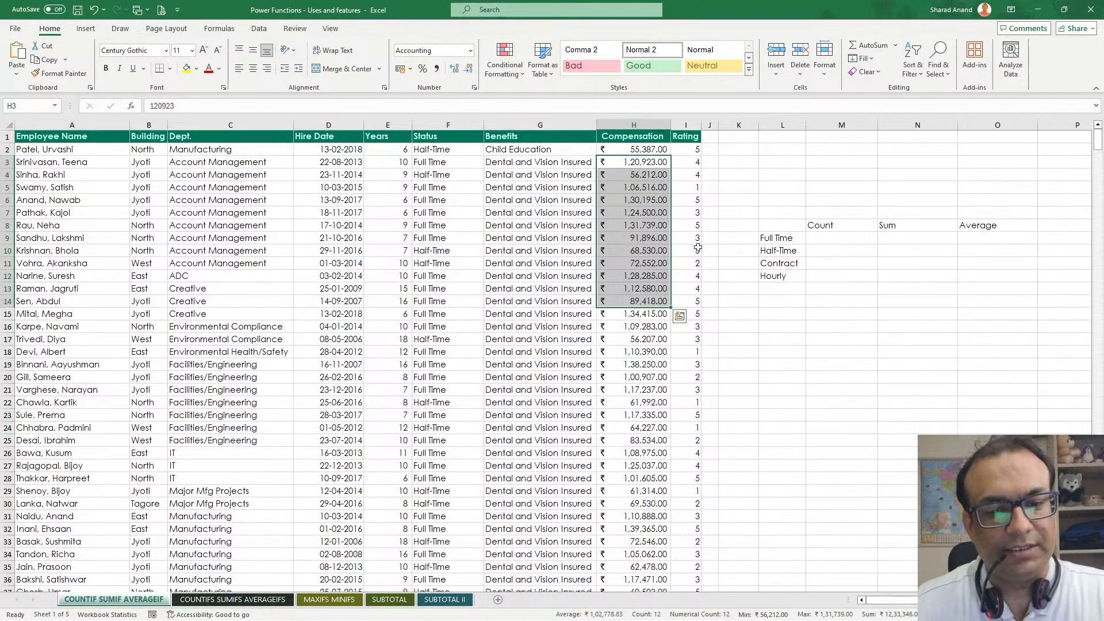
left_click_drag(686, 162, 686, 326)
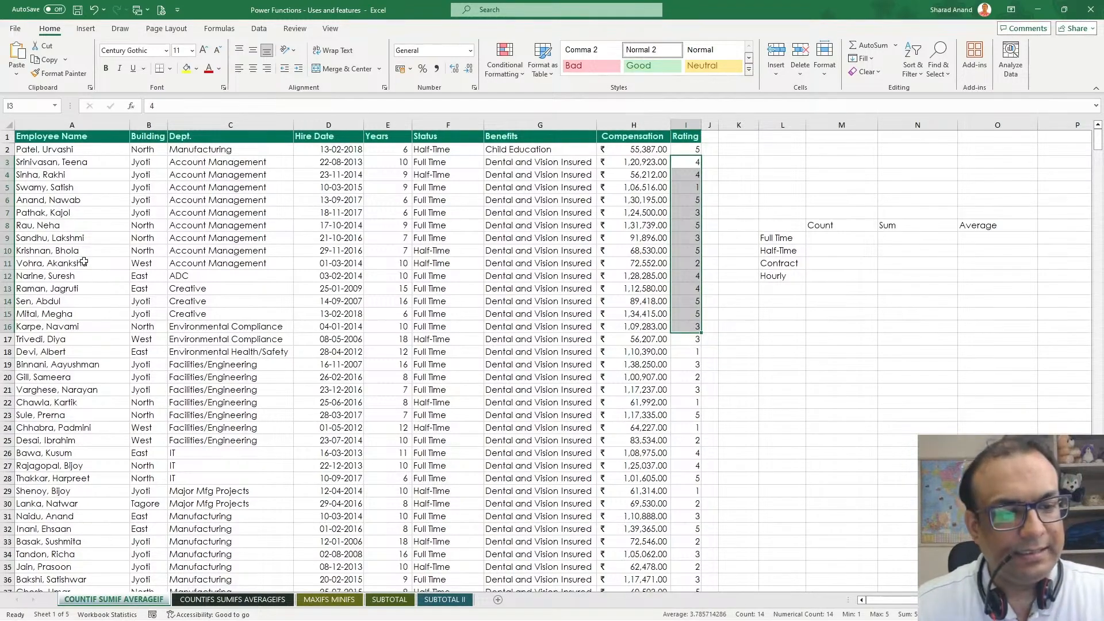
Go to the last record in the Employee Name column and return to cell A1.
left_click(97, 242)
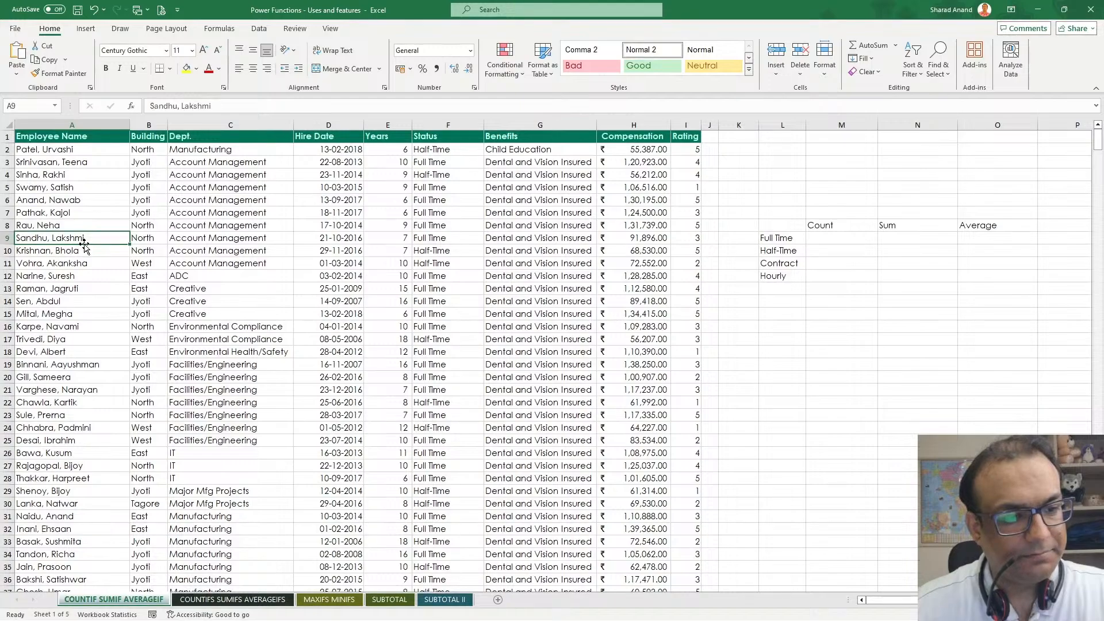
key("ctrl+Down")
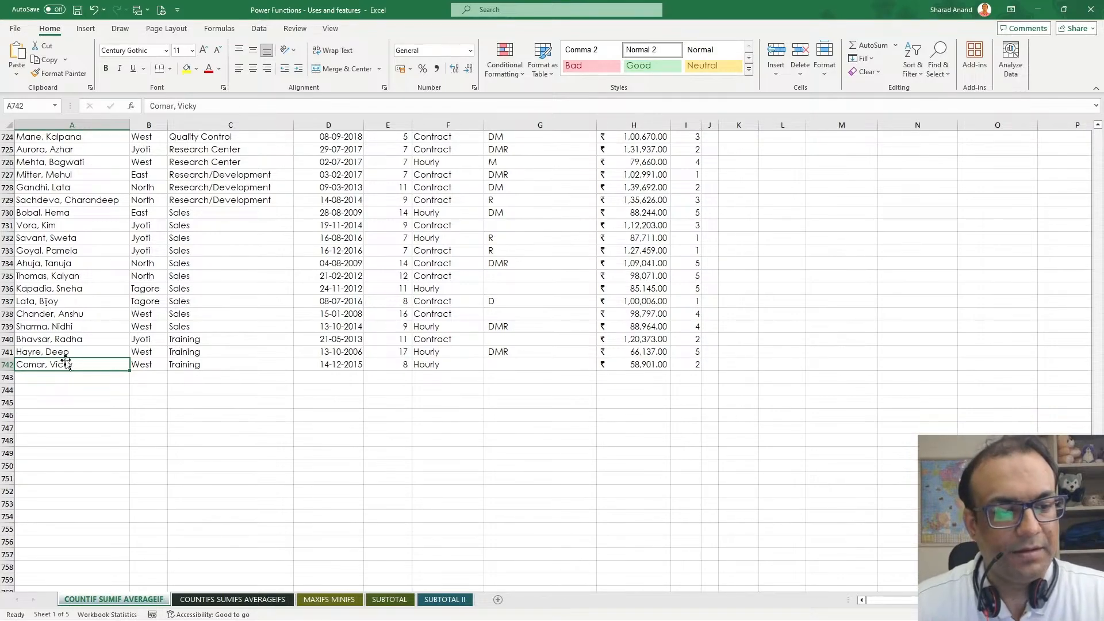
key("ctrl+Home")
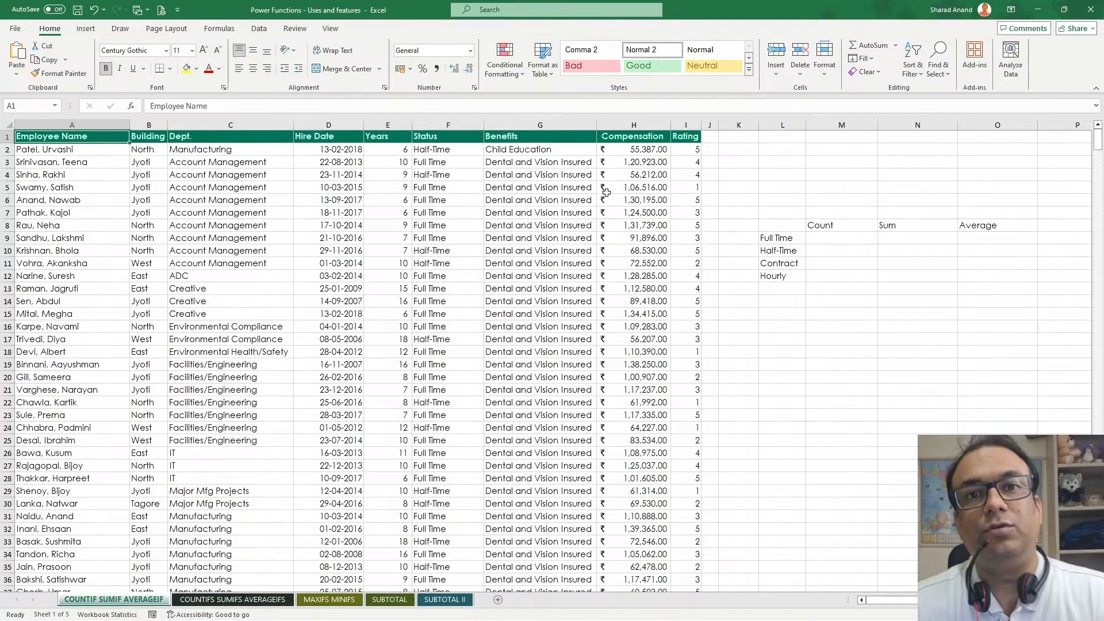
Examine the Status entries and the different benefit categories down the Benefits column.
left_click_drag(469, 168, 470, 365)
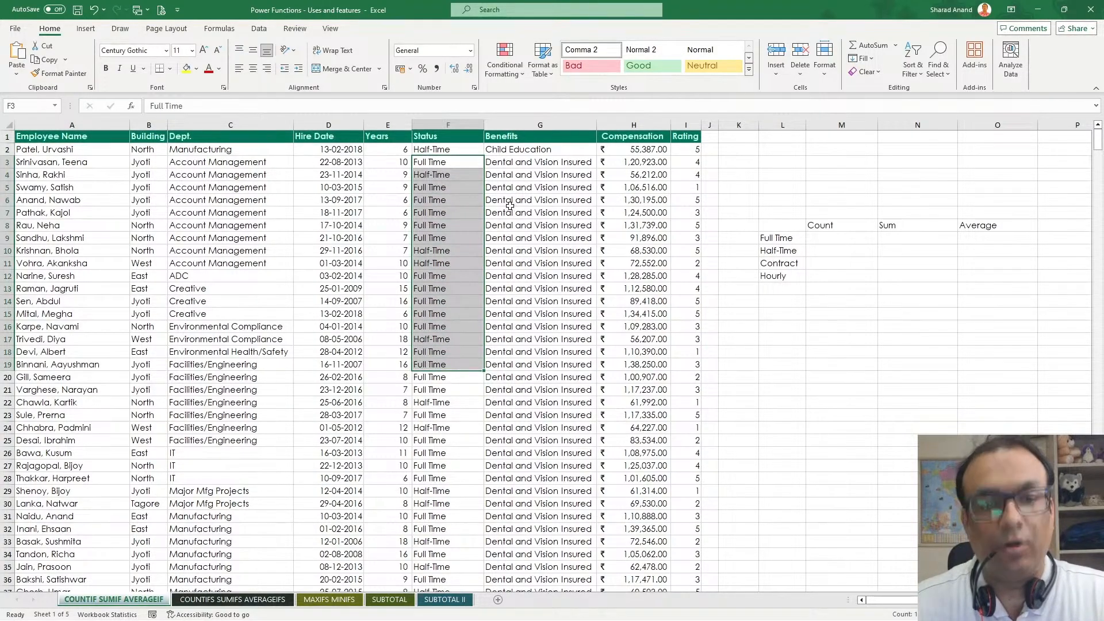
left_click(549, 176)
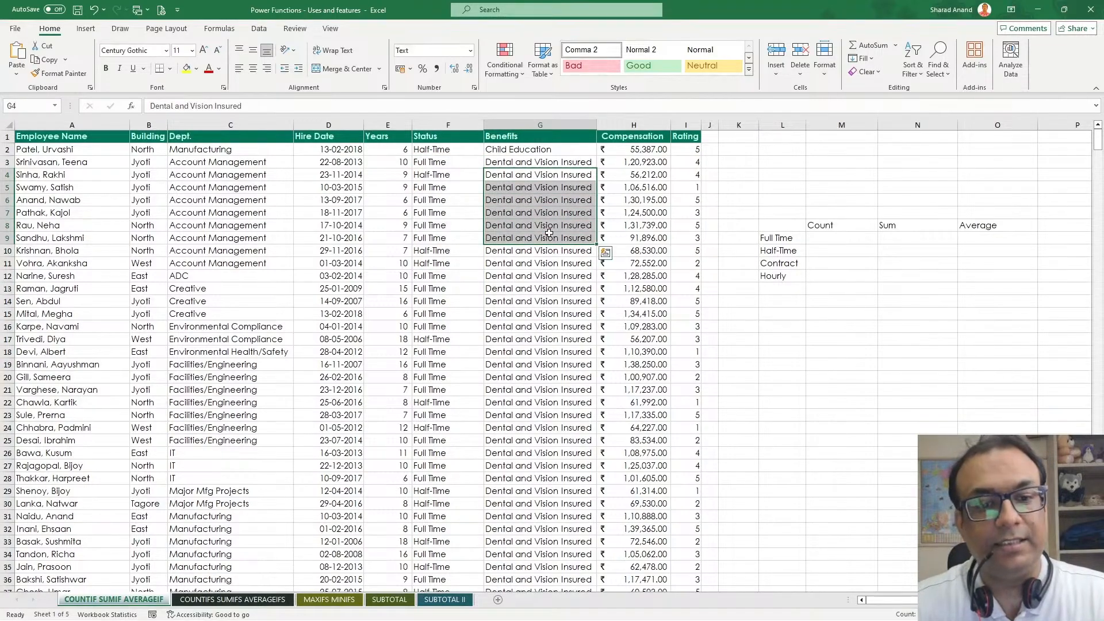
scroll(549, 239, "down", 9)
scroll(549, 240, "down", 12)
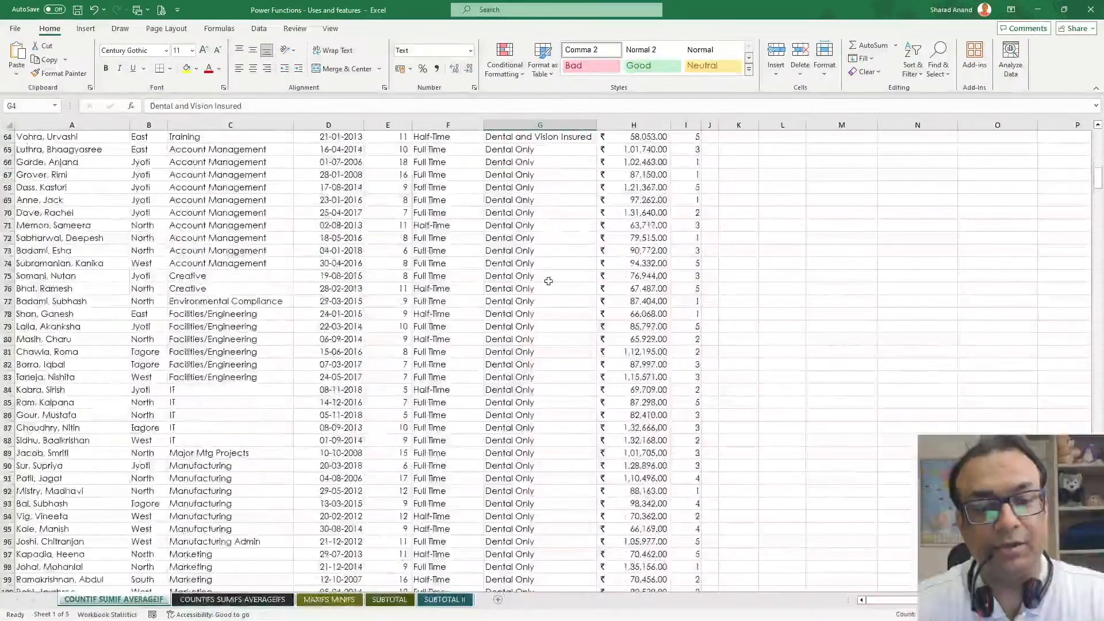
left_click(549, 284)
scroll(549, 285, "down", 10)
scroll(548, 285, "down", 12)
left_click(548, 284)
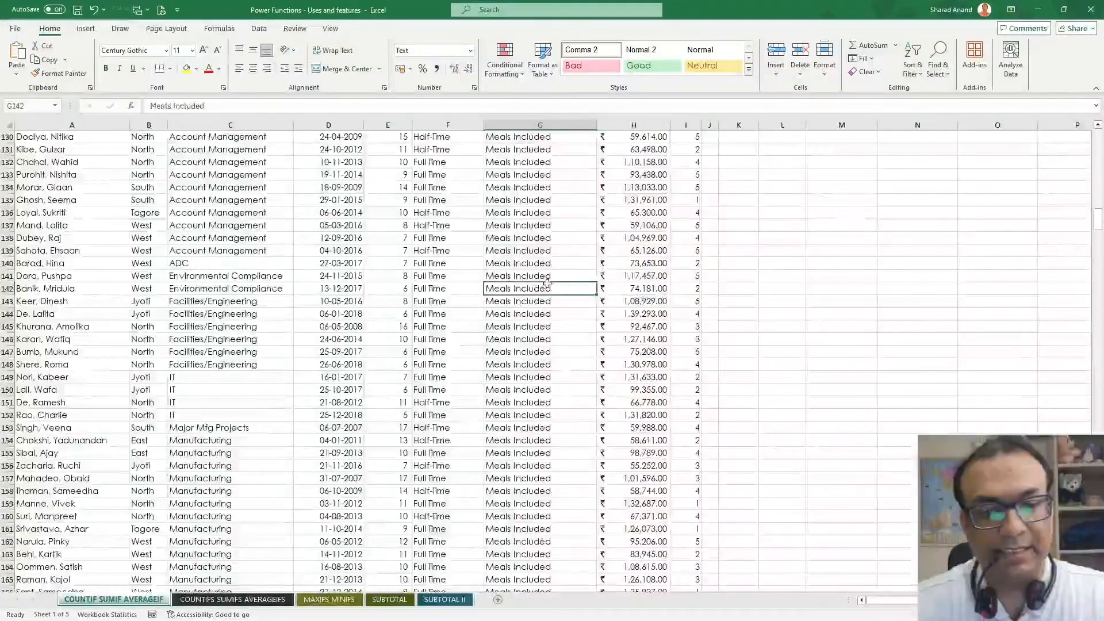
scroll(547, 284, "down", 5)
scroll(547, 283, "down", 7)
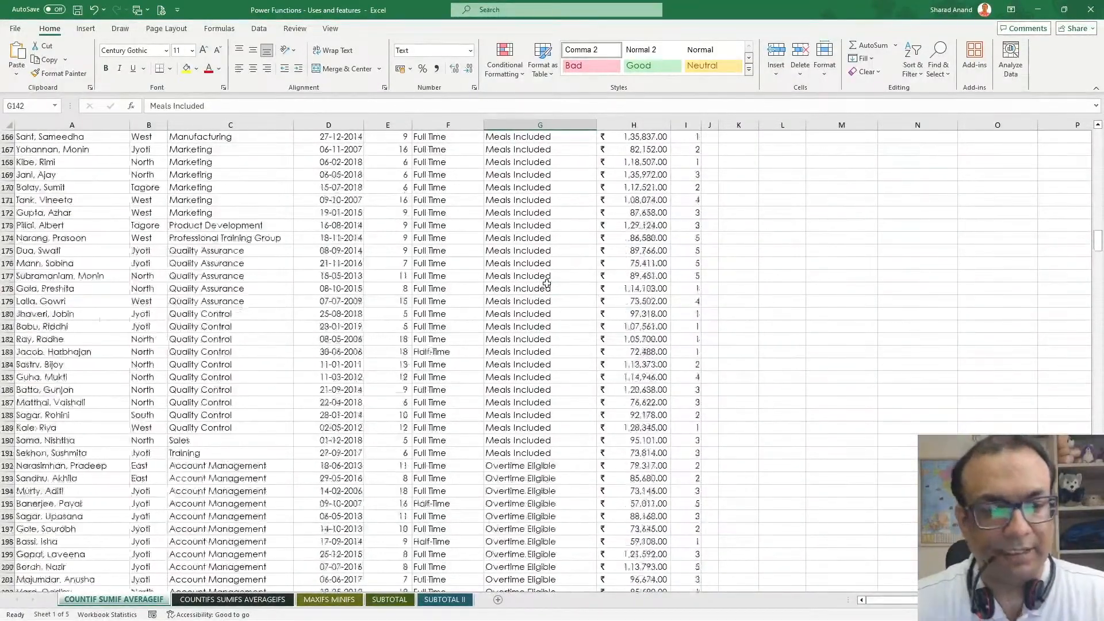
Examine the department and building entries in the middle of the table and return to the Dept. header.
left_click(230, 253)
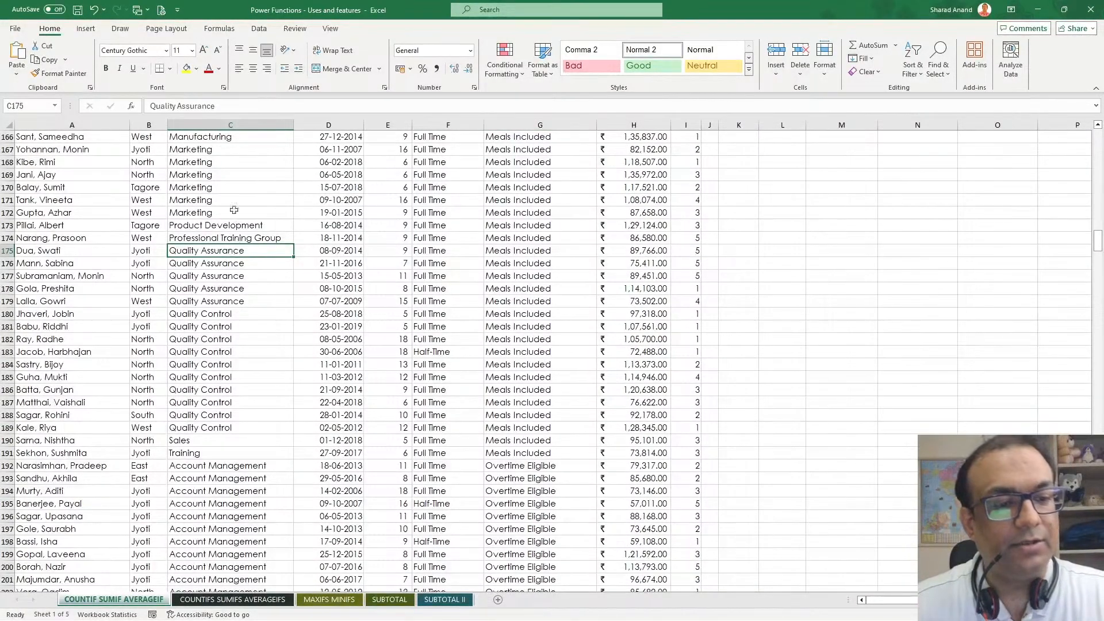
left_click(218, 187)
scroll(216, 183, "up", 3)
left_click(217, 185)
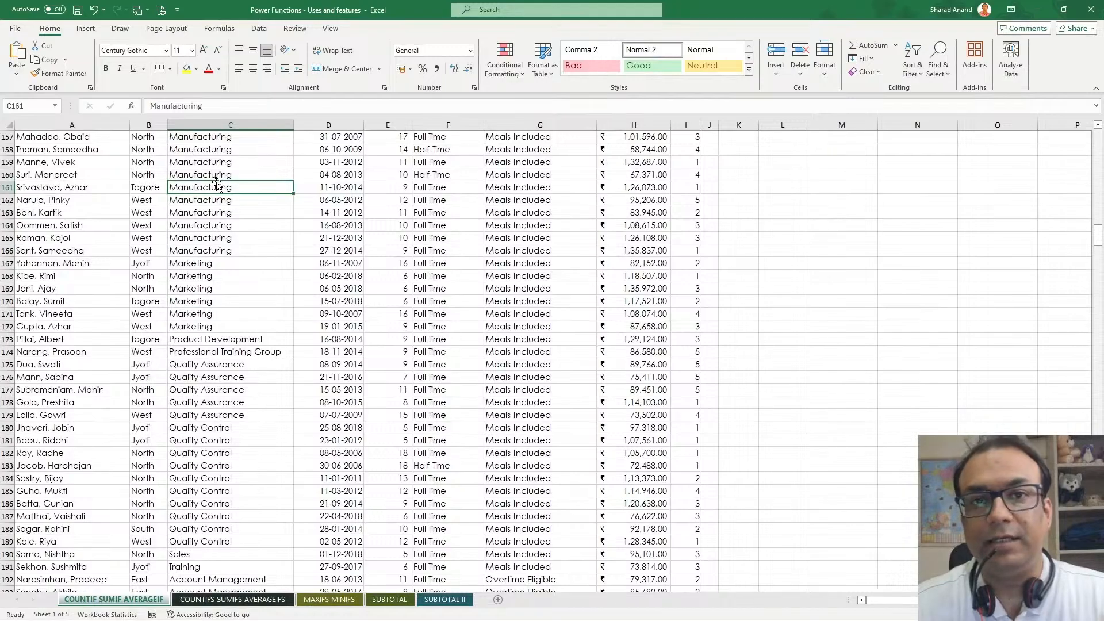
left_click(142, 163)
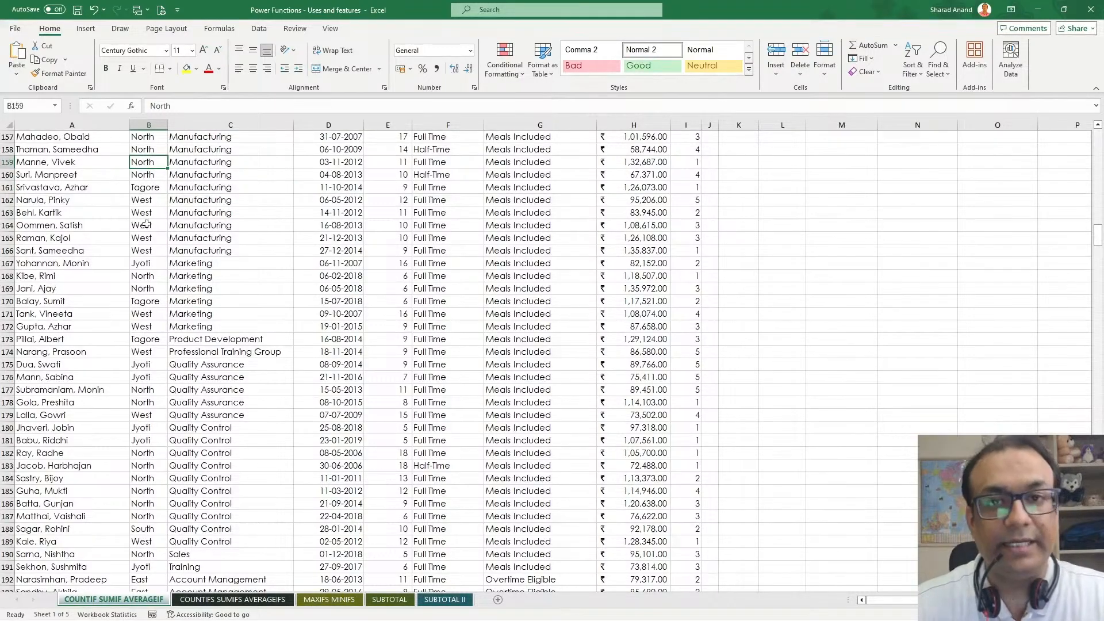
left_click(147, 189)
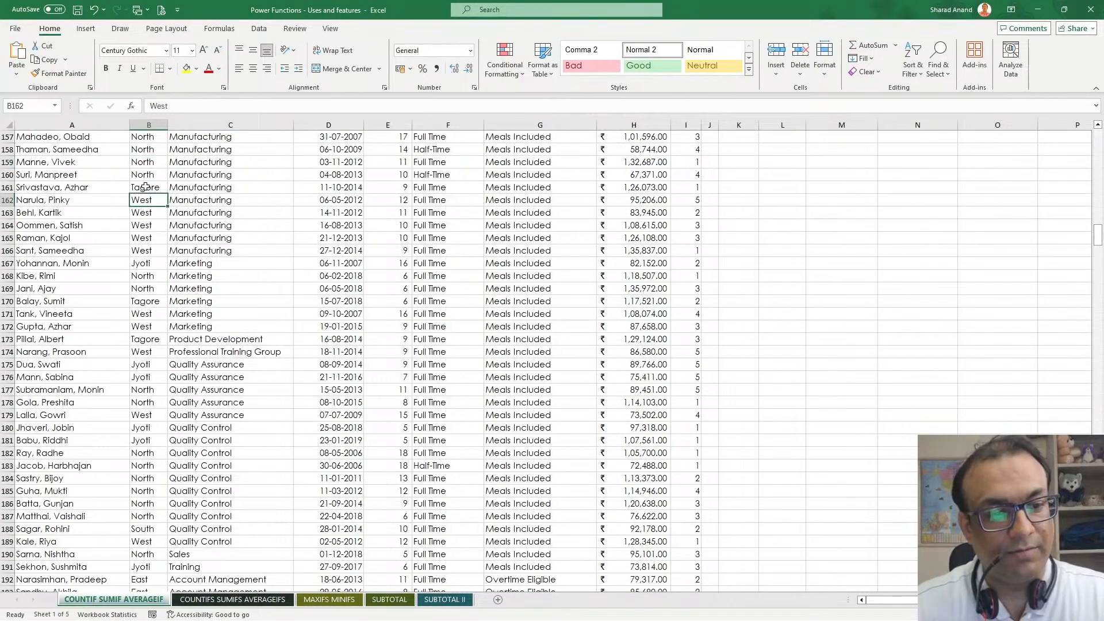
left_click(143, 442)
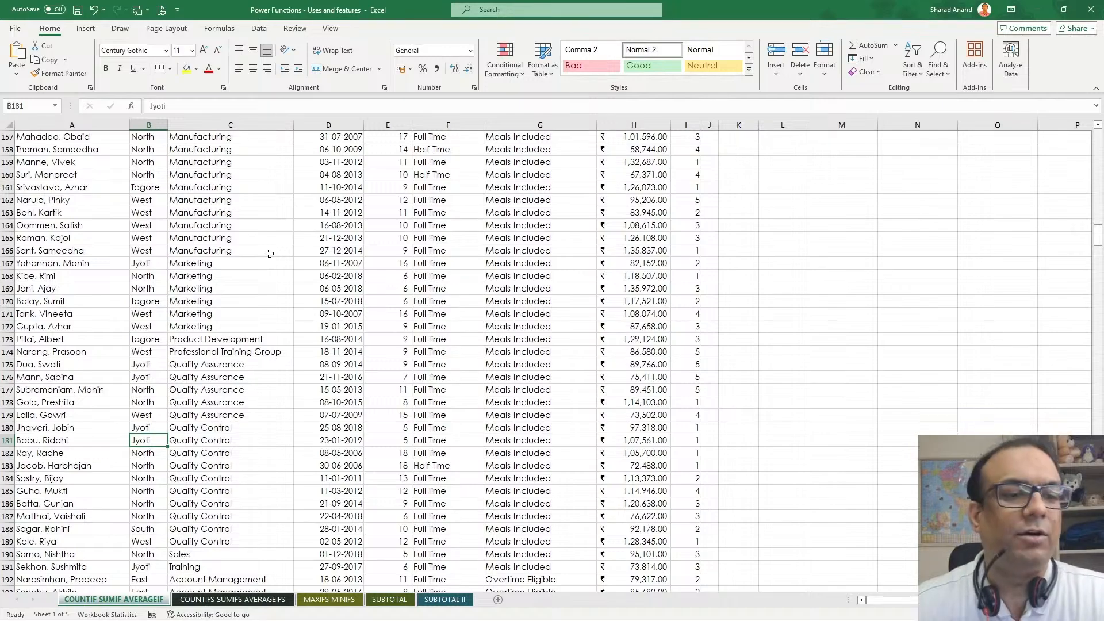
left_click(227, 252)
key("ctrl+Up")
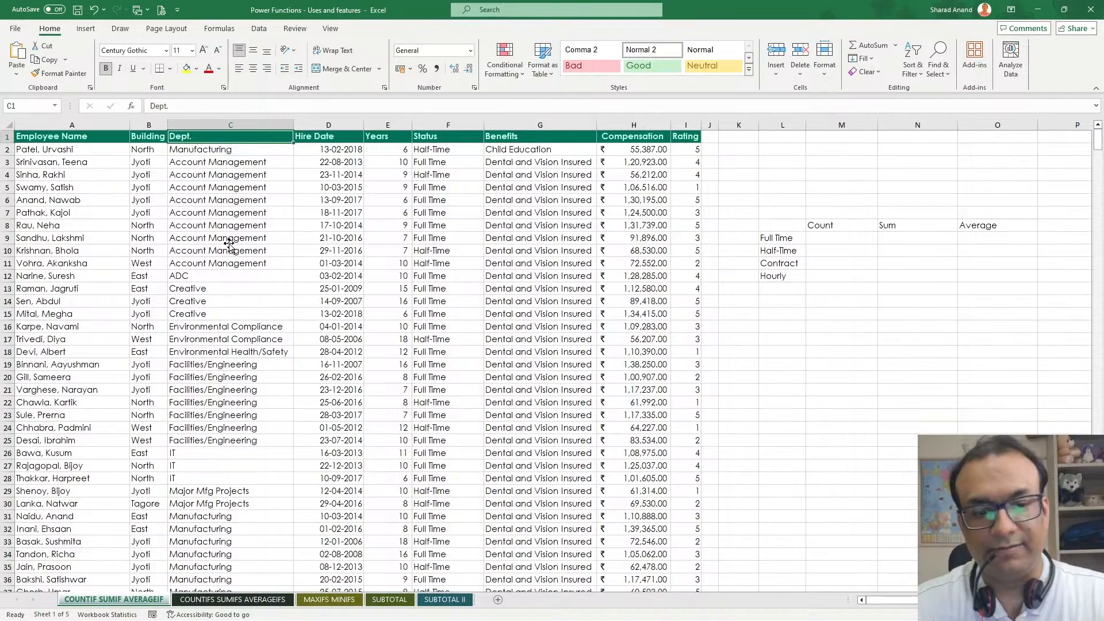
Check the Benefits and Status entries in the first rows and the Status header.
left_click(555, 162)
left_click(460, 151)
left_click(449, 177)
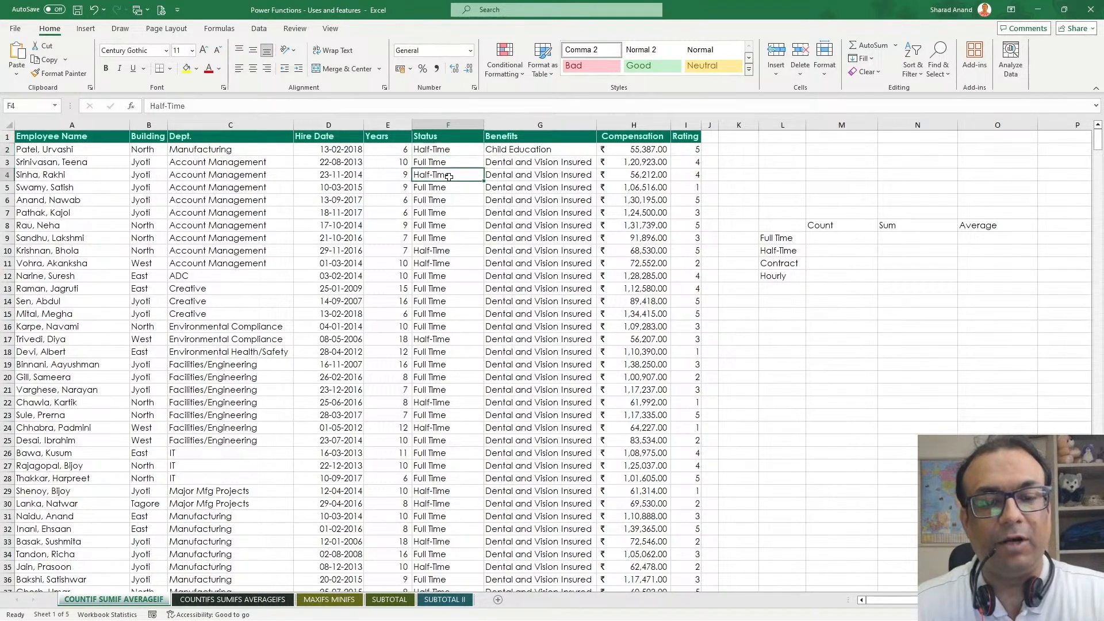
left_click(451, 140)
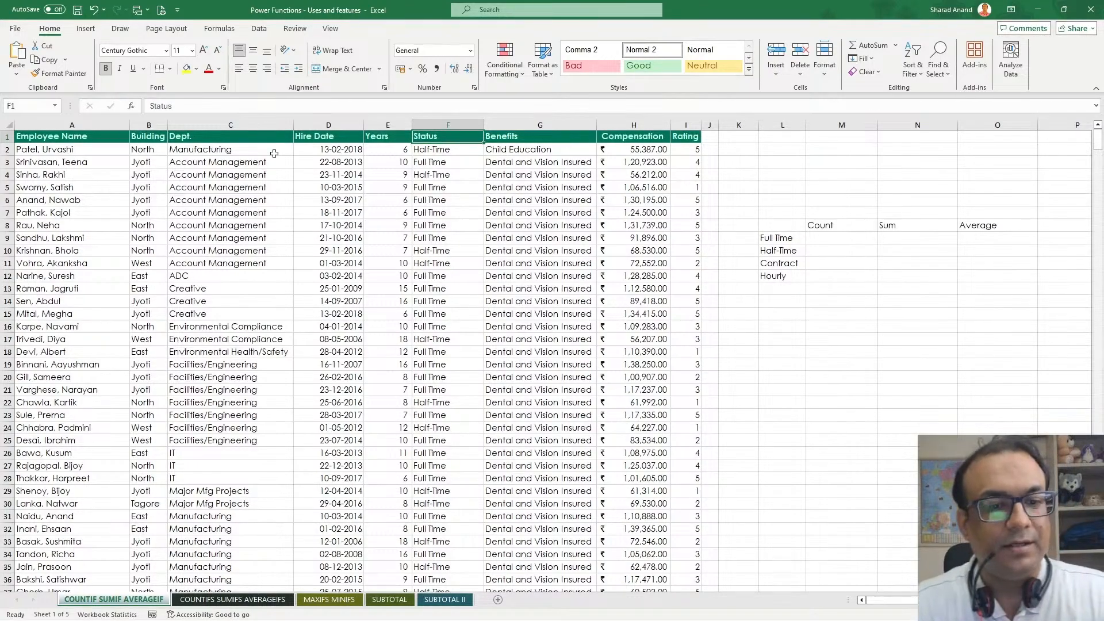
Review the fields of the first records from Employee Name through Rating, and the Full Time label in the summary table.
left_click(61, 173)
left_click(144, 162)
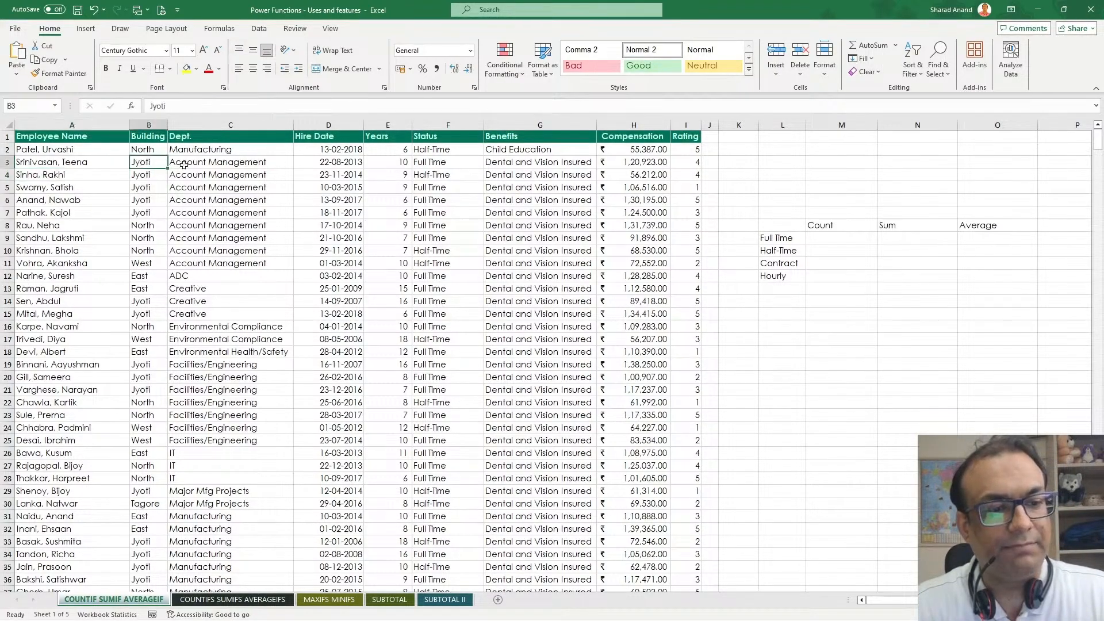
left_click(217, 163)
left_click(401, 159)
left_click(452, 151)
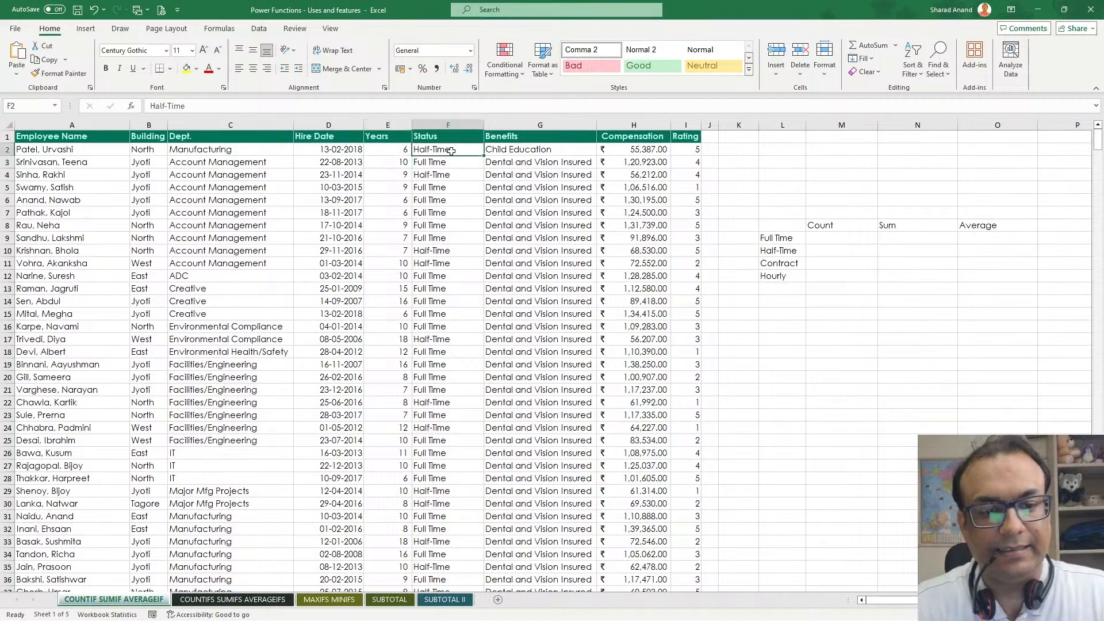
left_click(529, 165)
left_click(651, 161)
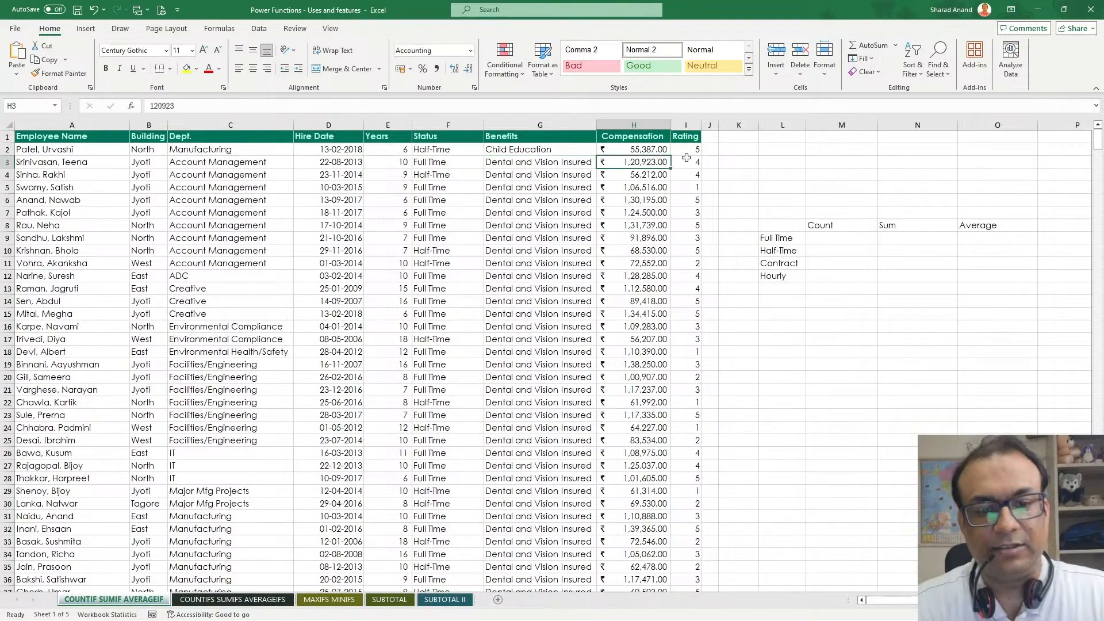
left_click(690, 161)
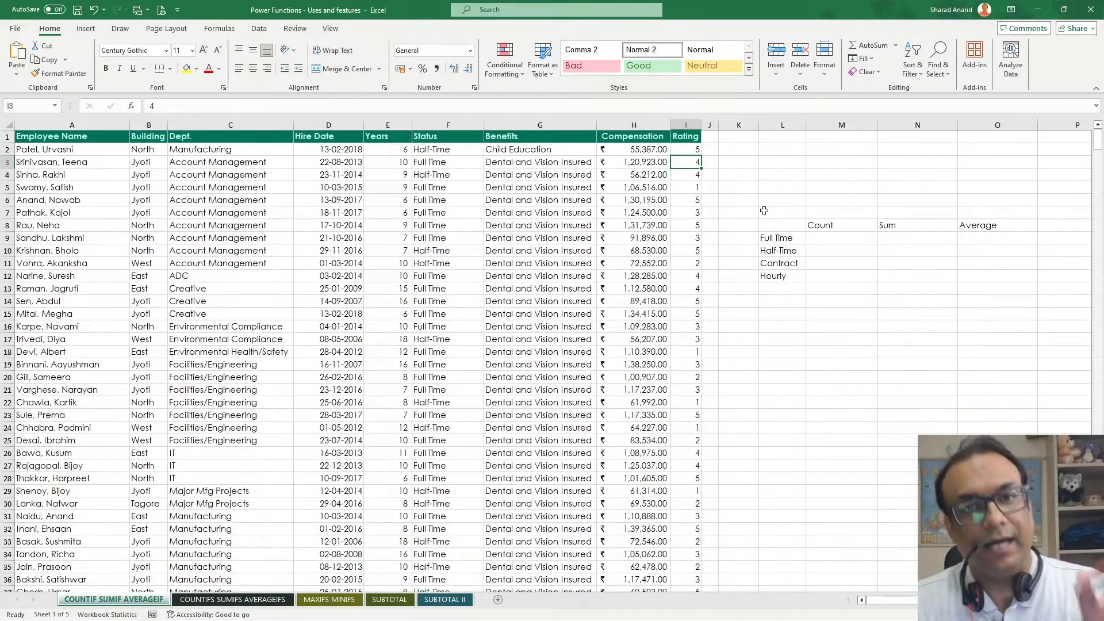
left_click(778, 238)
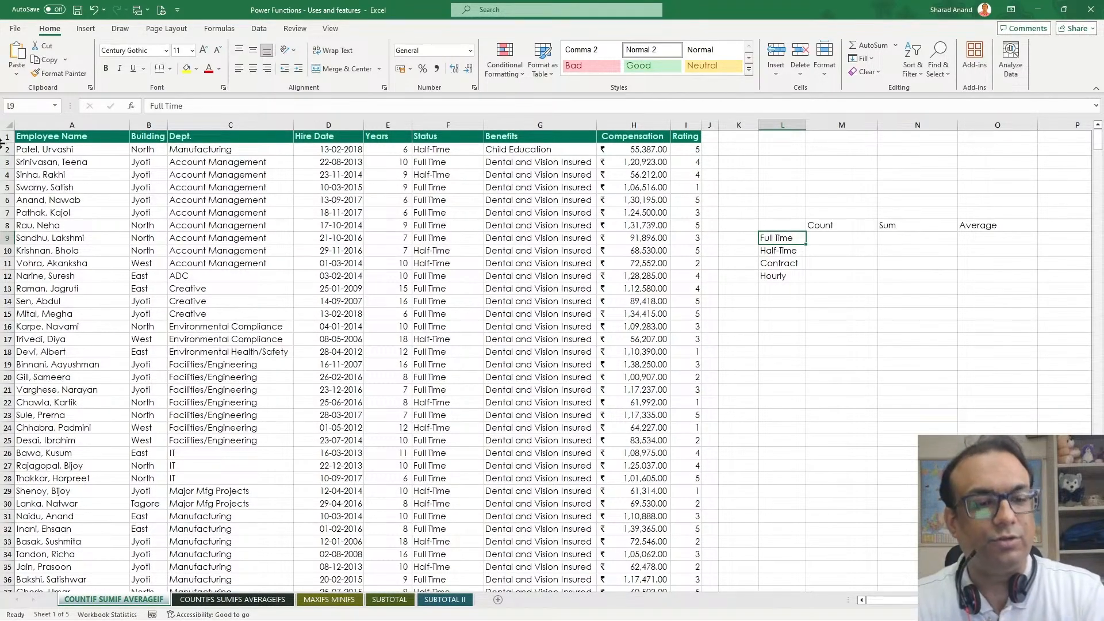
Hide the Employee Name column.
left_click(58, 125)
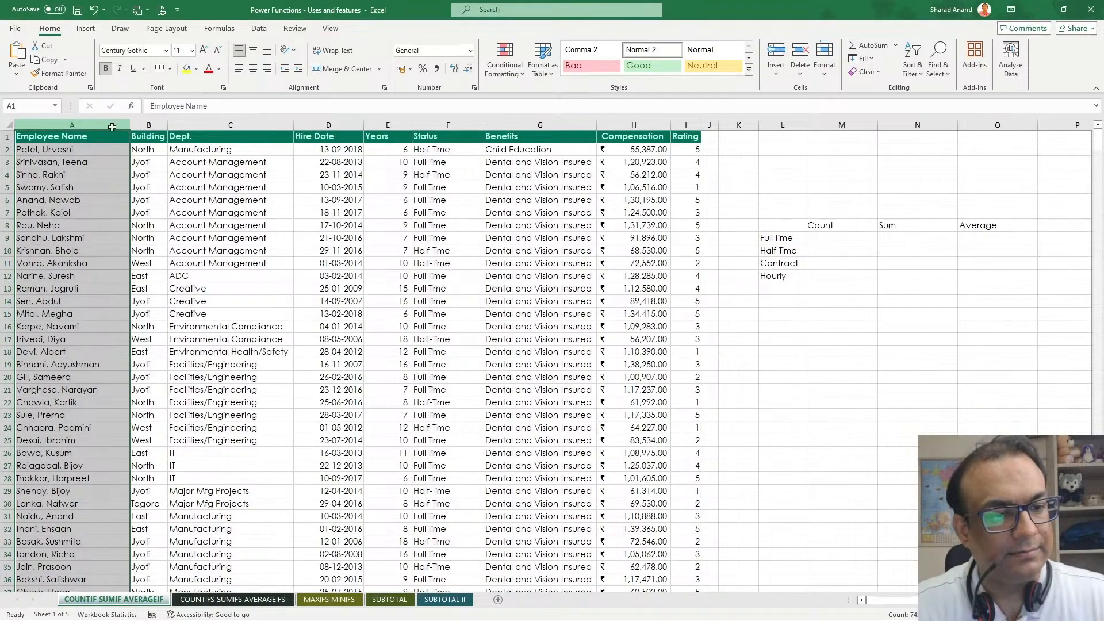
right_click(113, 124)
left_click(152, 329)
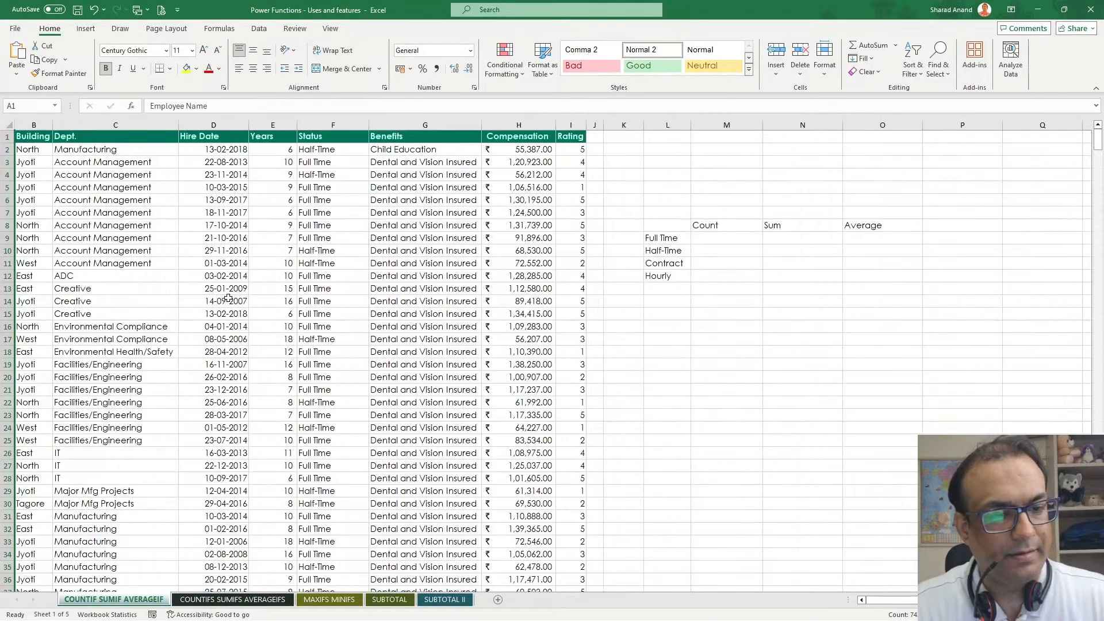
Hide the Hire Date, Years and Rating columns of the employee table.
left_click_drag(219, 124, 268, 125)
right_click(268, 126)
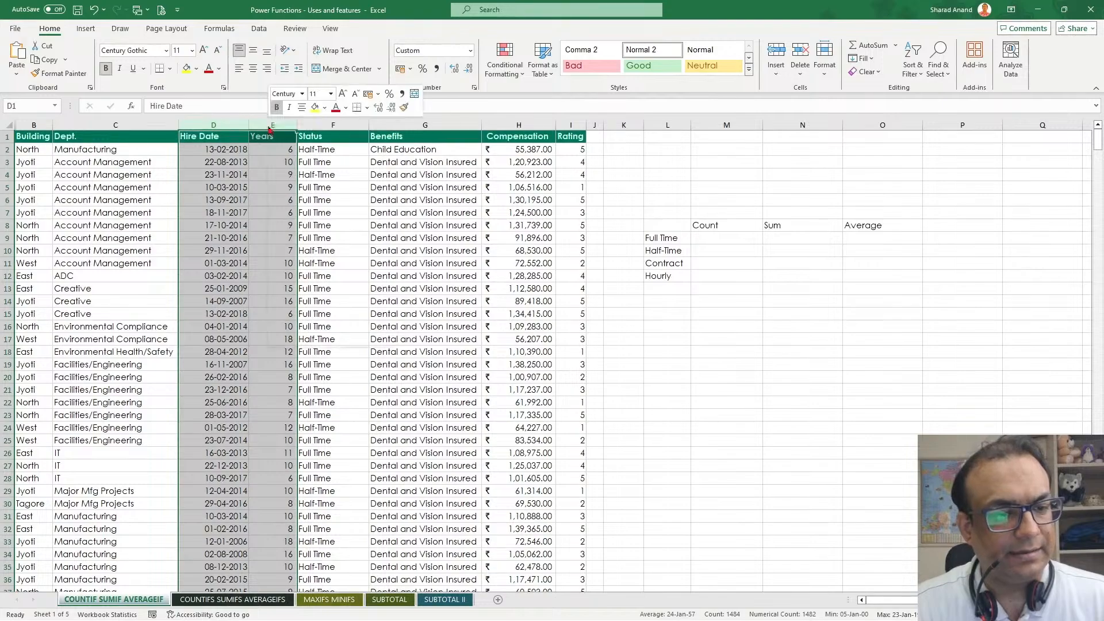
left_click(299, 320)
left_click(282, 311)
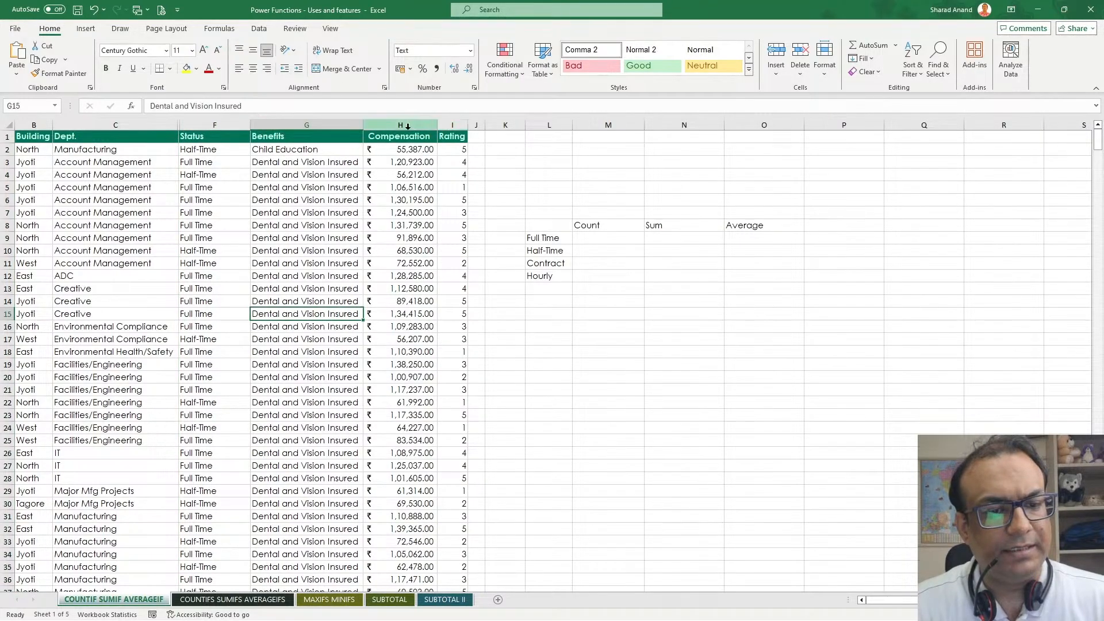
right_click(452, 124)
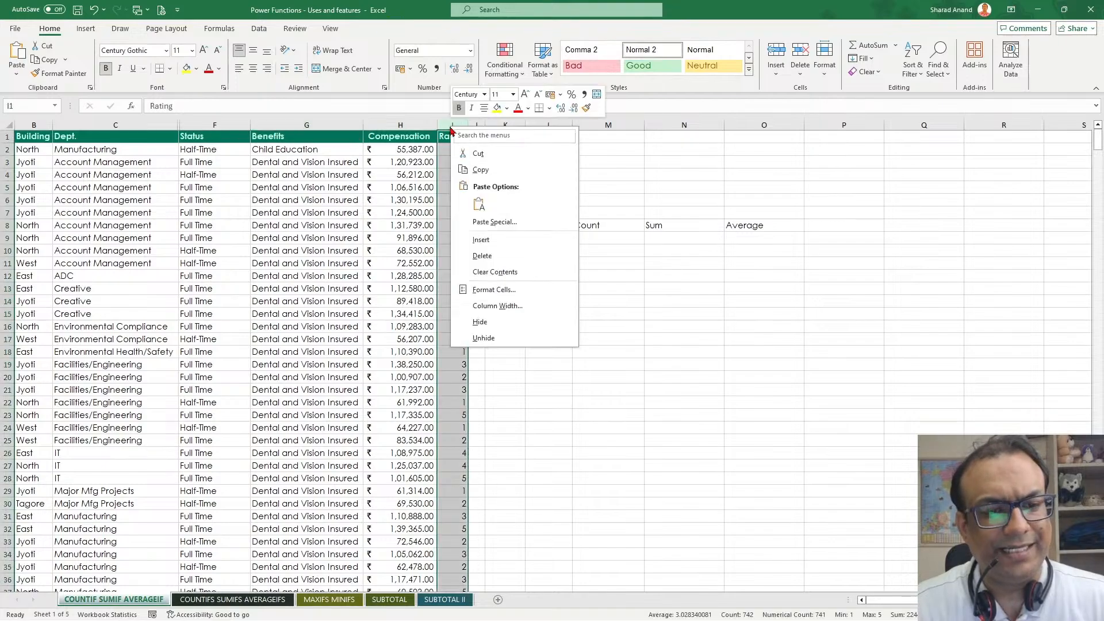
left_click(488, 322)
left_click(403, 288)
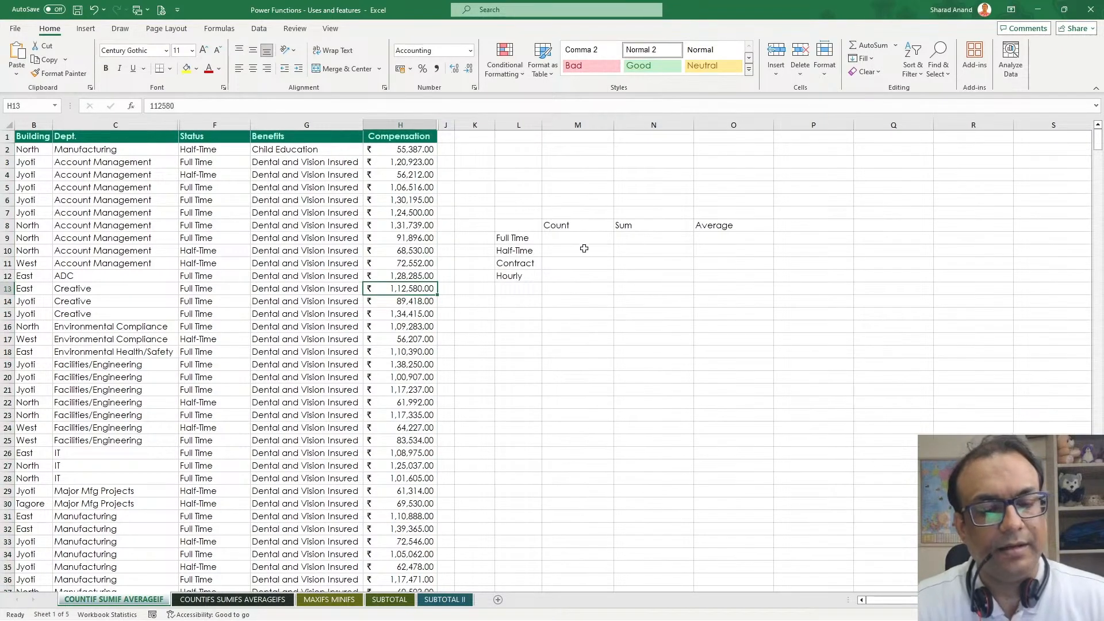
Narrow the empty column K beside the status labels and widen the Count column M for formula entry.
scroll(577, 291, "up", 3, "ctrl")
scroll(577, 291, "up", 2)
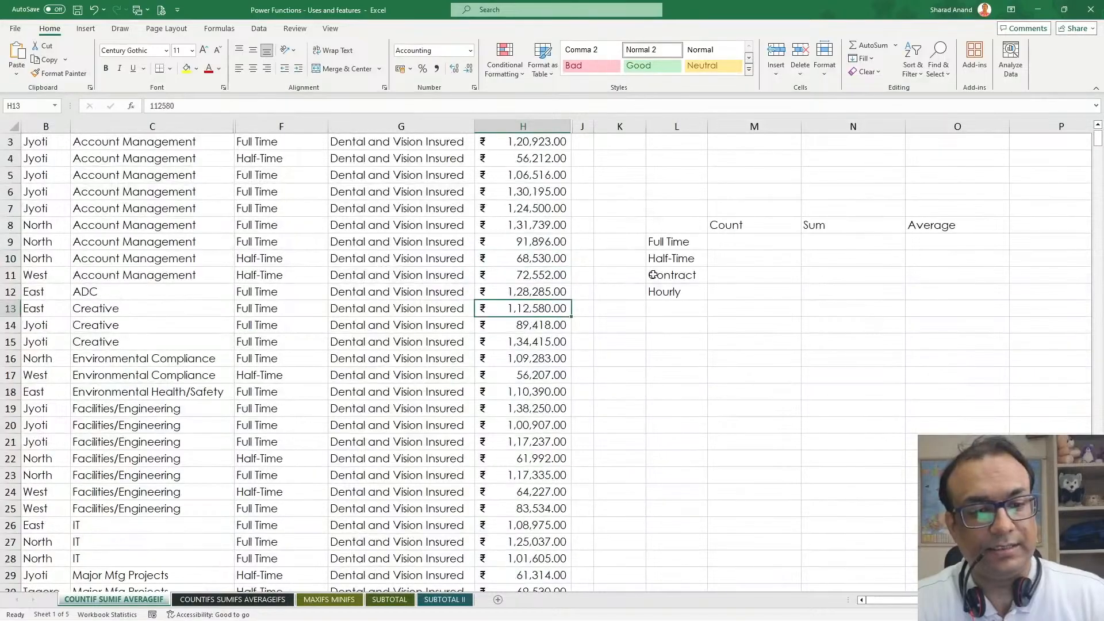
left_click_drag(646, 126, 607, 125)
left_click_drag(755, 123, 866, 123)
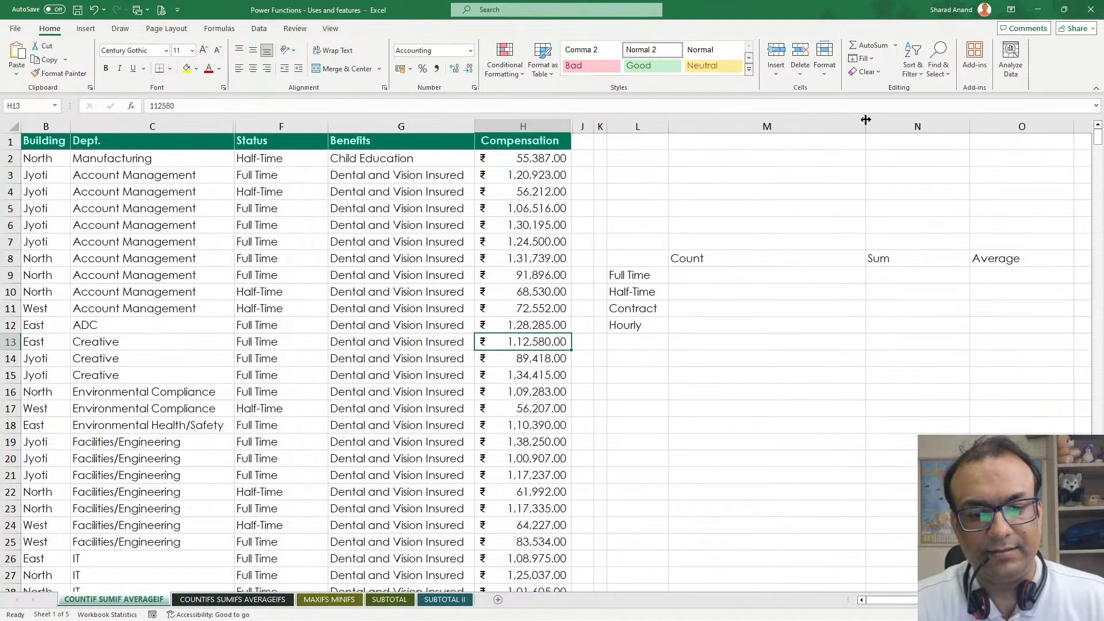
left_click(716, 276)
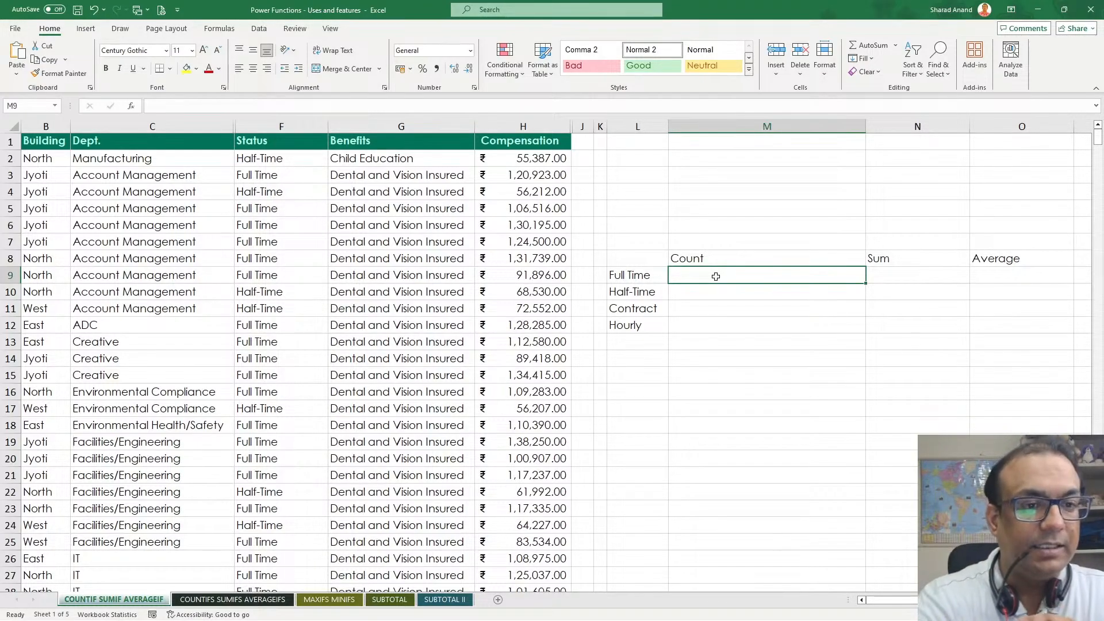
Handwrite "Count + If" in red ink over the summary table area and underline it.
left_click(120, 28)
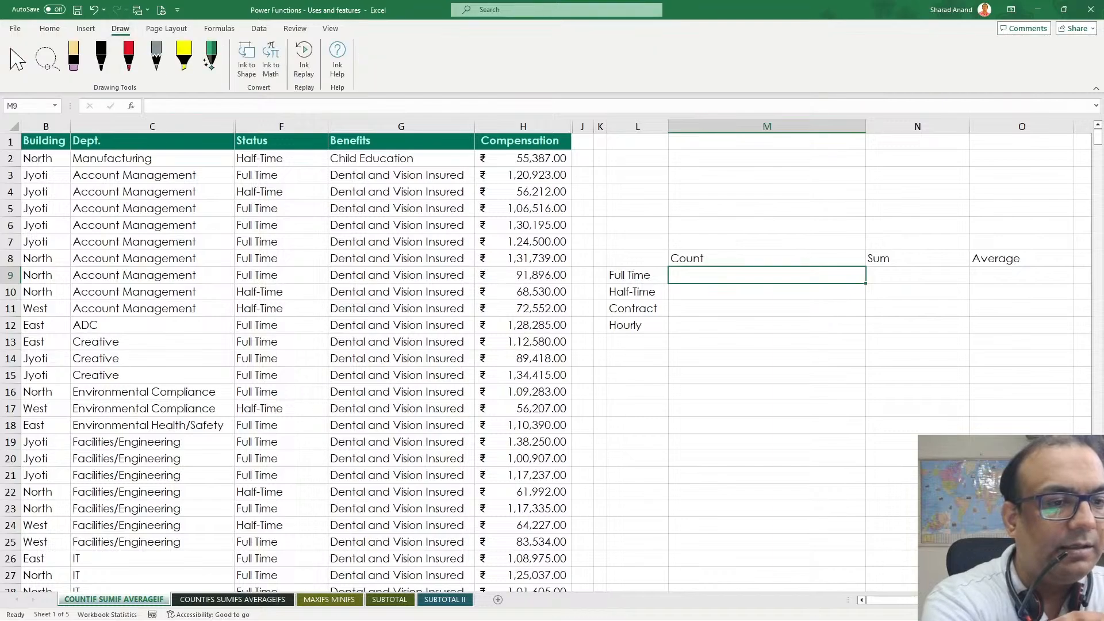
left_click(128, 56)
mouse_move(664, 156)
left_mouse_down()
mouse_move(725, 151)
mouse_move(745, 184)
mouse_move(799, 196)
mouse_move(883, 172)
mouse_move(923, 196)
left_mouse_up()
left_click_drag(879, 190, 947, 185)
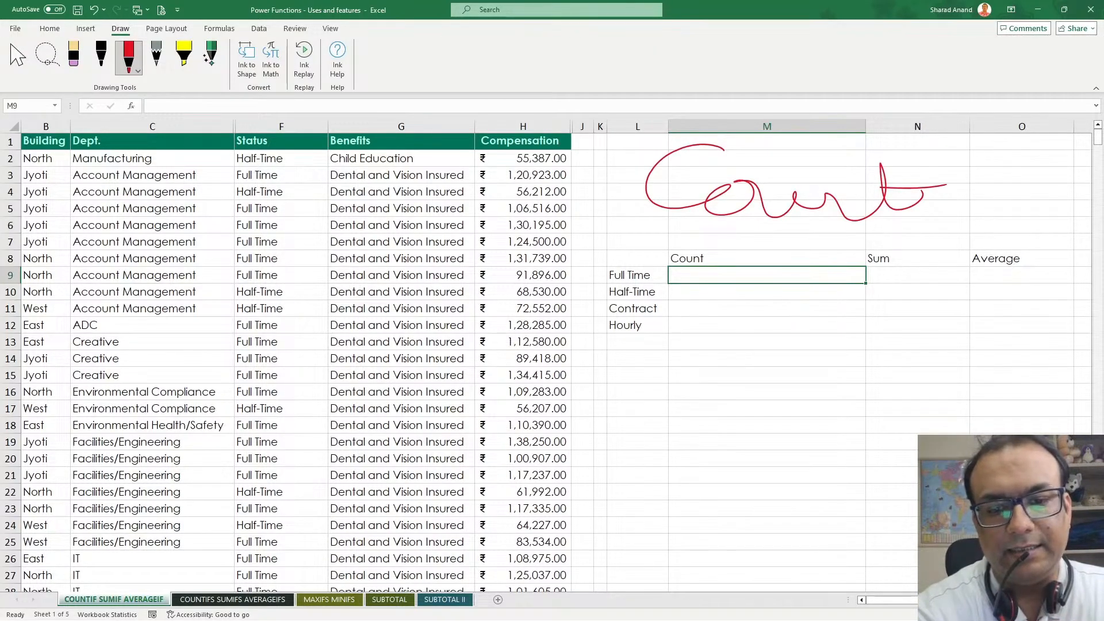
left_click_drag(747, 313, 747, 382)
mouse_move(822, 301)
left_mouse_down()
mouse_move(794, 350)
mouse_move(804, 362)
mouse_move(834, 335)
left_mouse_up()
left_click_drag(791, 253, 846, 244)
left_click_drag(815, 222, 818, 265)
left_click_drag(690, 429, 866, 403)
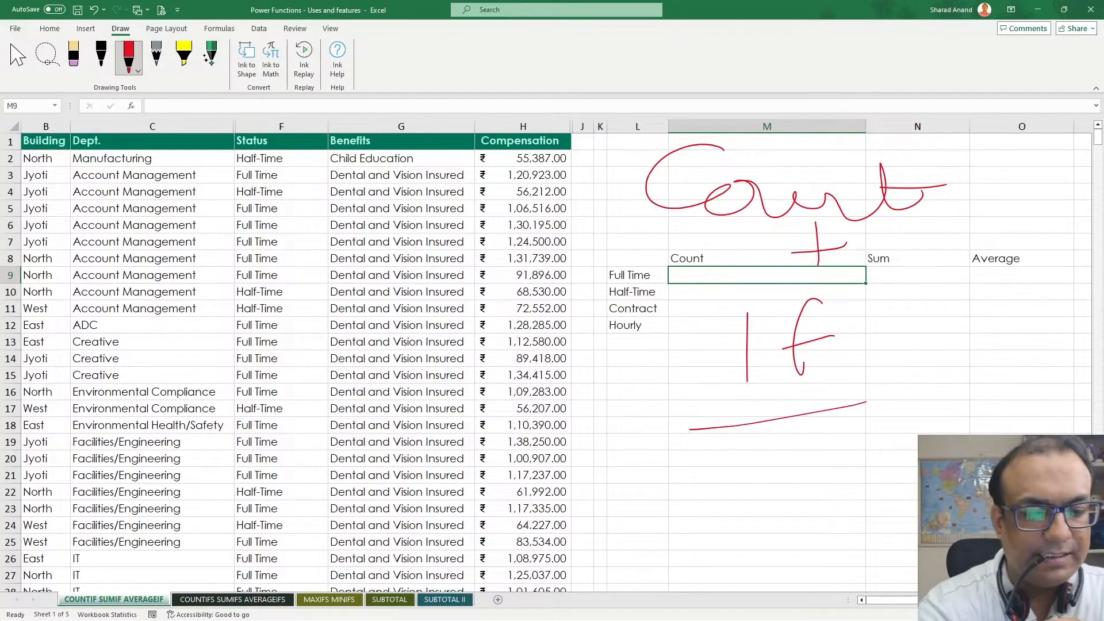
Draw three short red strokes over the lower Dept. rows and handwrite "Avg" and an underlined "Sum" beside the Count note.
left_click_drag(120, 537, 101, 571)
left_click_drag(146, 526, 133, 575)
left_click_drag(170, 544, 168, 578)
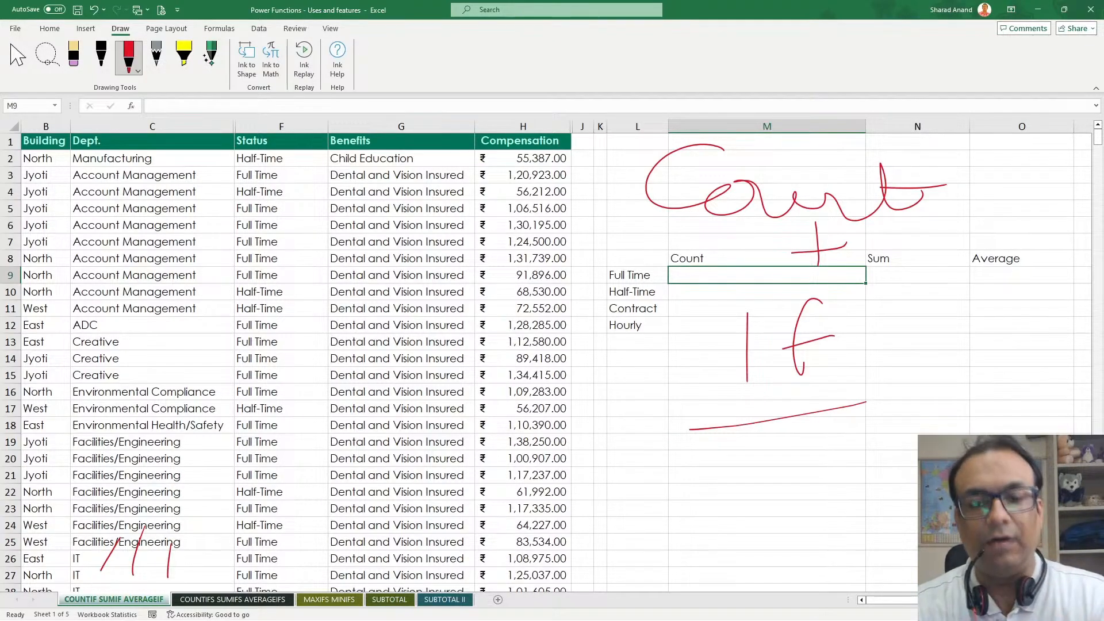
mouse_move(966, 203)
left_mouse_down()
mouse_move(929, 290)
mouse_move(1019, 273)
mouse_move(1033, 327)
left_mouse_up()
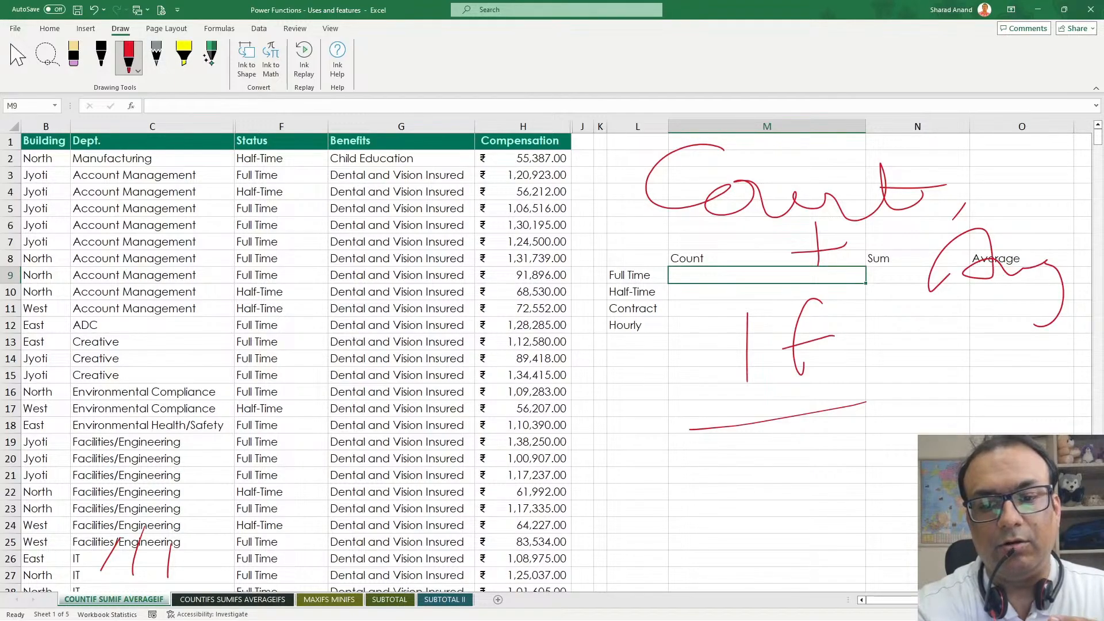
mouse_move(955, 326)
left_mouse_down()
mouse_move(935, 368)
mouse_move(1034, 360)
mouse_move(1048, 397)
left_mouse_up()
left_click_drag(966, 431, 1022, 416)
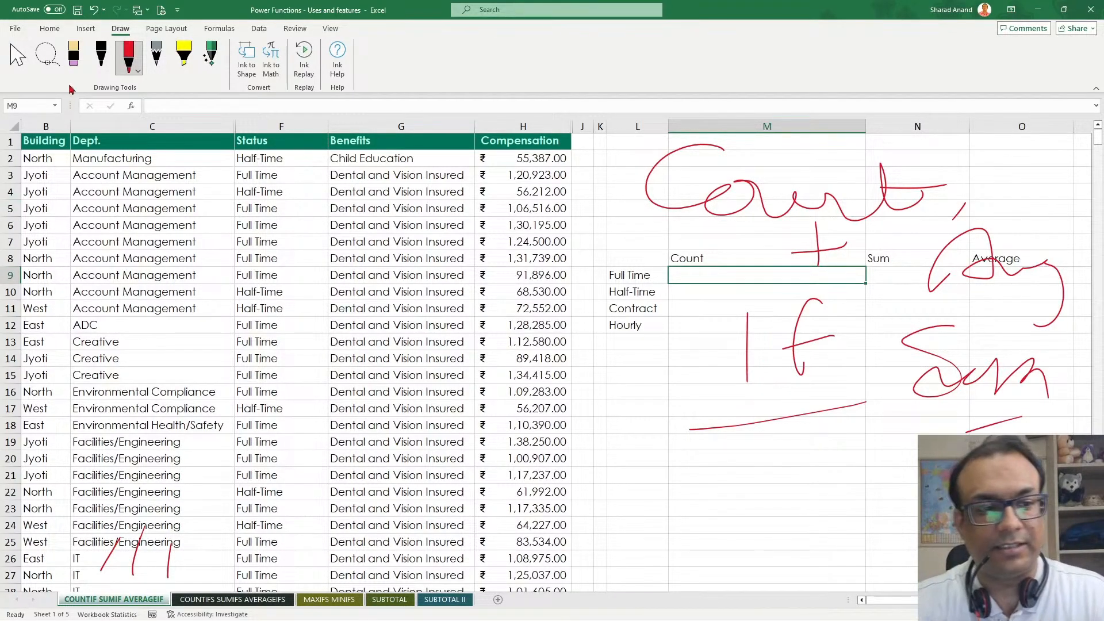
Delete the handwritten Count + If, Avg and Sum ink from the summary table area.
left_click(44, 65)
mouse_move(650, 137)
left_mouse_down()
mouse_move(627, 314)
mouse_move(1035, 454)
mouse_move(762, 148)
left_mouse_up()
key("Delete")
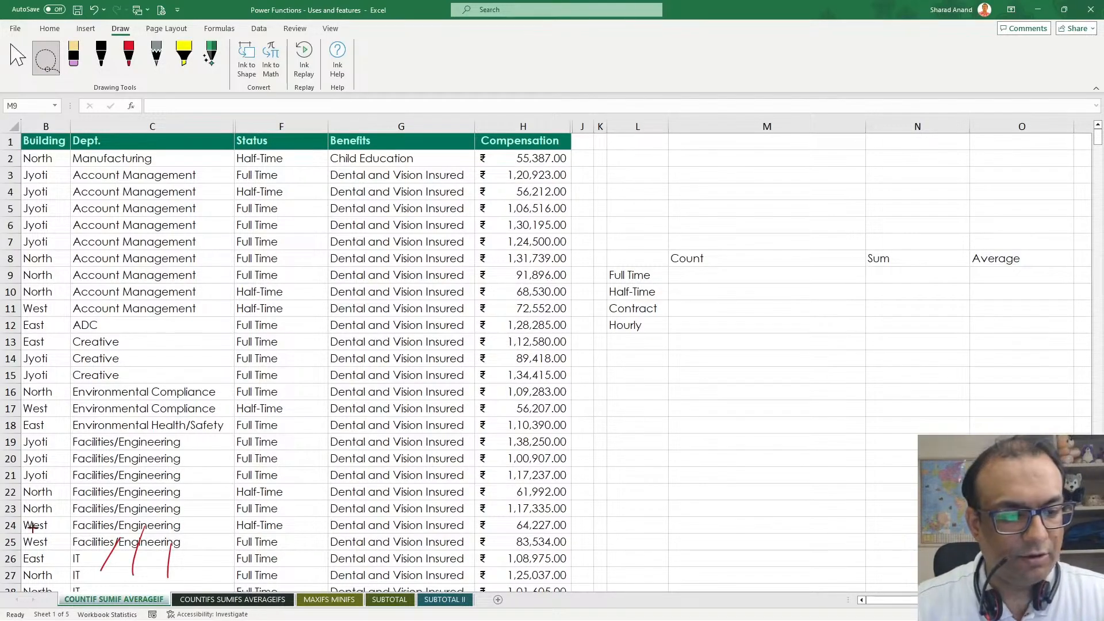
Delete the three red ink strokes over the Dept. column and return to normal cell selection.
mouse_move(32, 526)
left_mouse_down()
mouse_move(253, 540)
mouse_move(141, 464)
left_mouse_up()
mouse_move(150, 542)
left_mouse_down()
mouse_move(214, 547)
mouse_move(215, 559)
mouse_move(53, 544)
mouse_move(58, 527)
left_mouse_up()
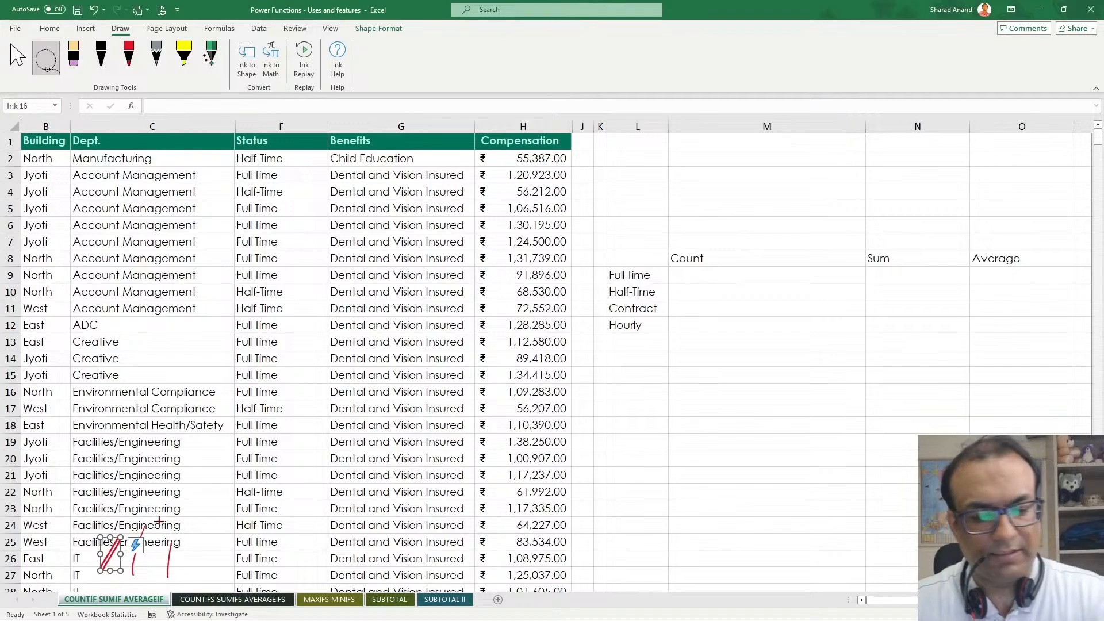
key("Delete")
left_click(138, 550)
key("Delete")
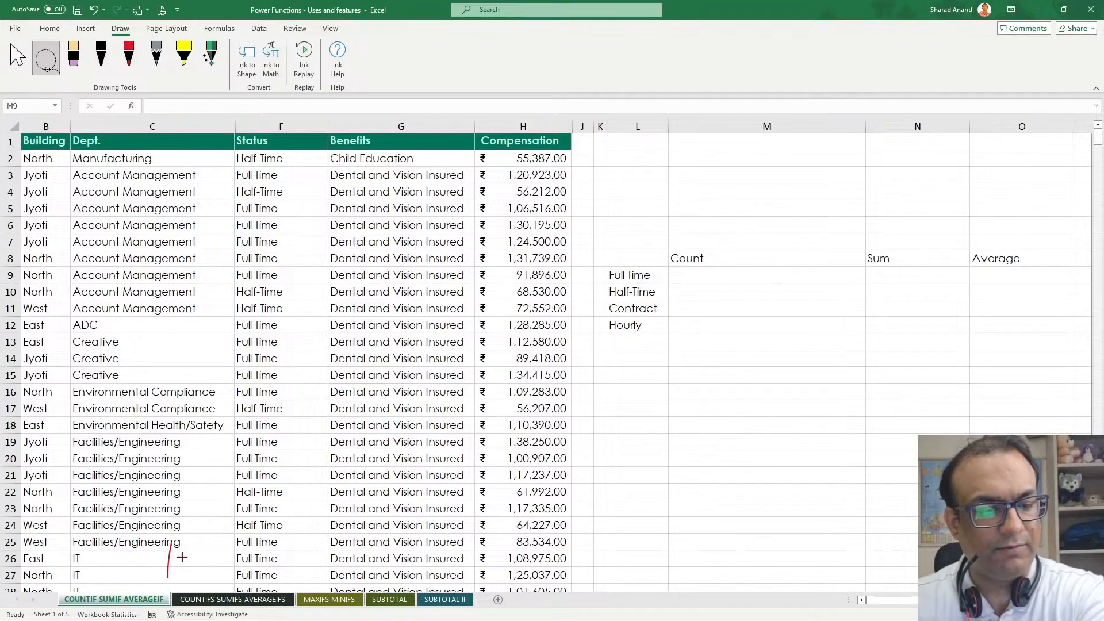
left_click(169, 556)
key("Delete")
left_click(18, 58)
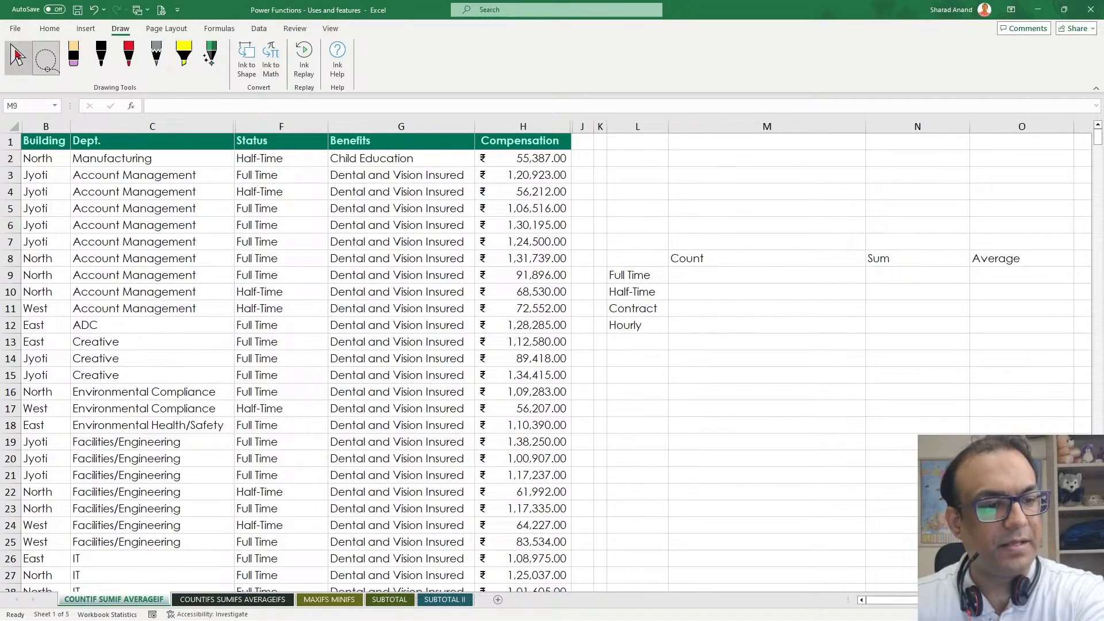
left_click(627, 391)
left_click(49, 29)
left_click(803, 437)
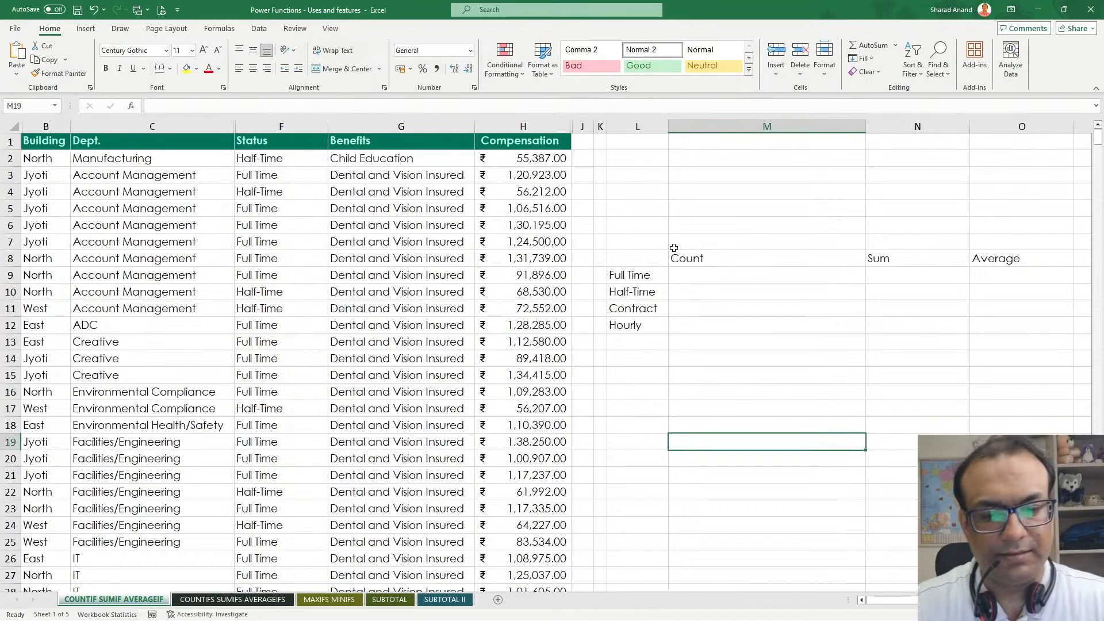
Enter =COUNTIF(F:F,"Full time") in cell M9 to count the Full Time employees in the Status column.
left_click(707, 288)
left_click(737, 272)
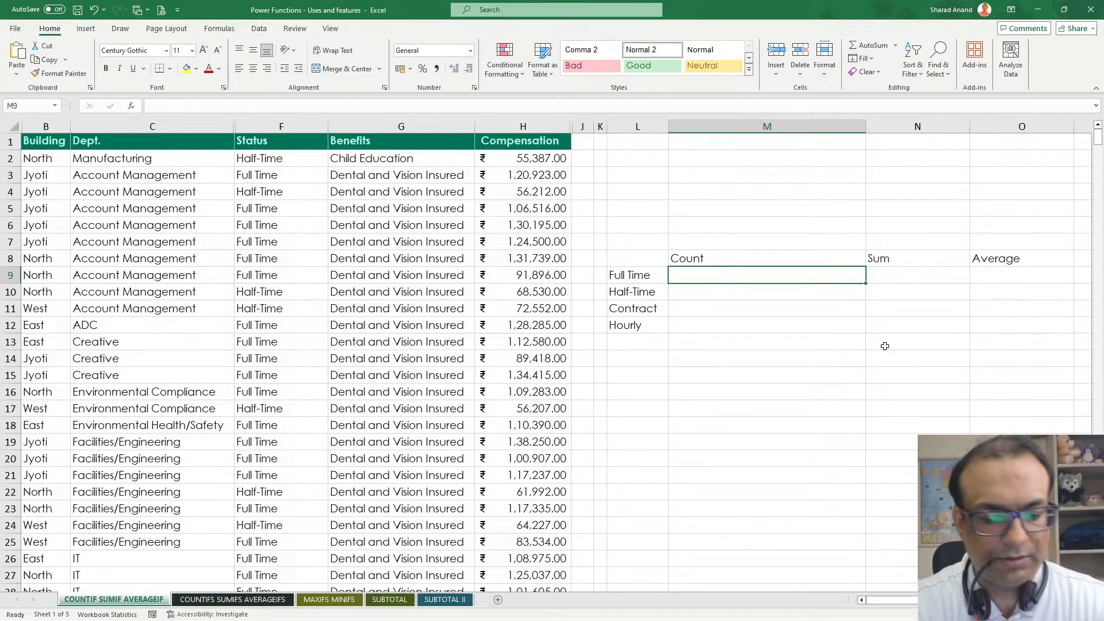
type("=")
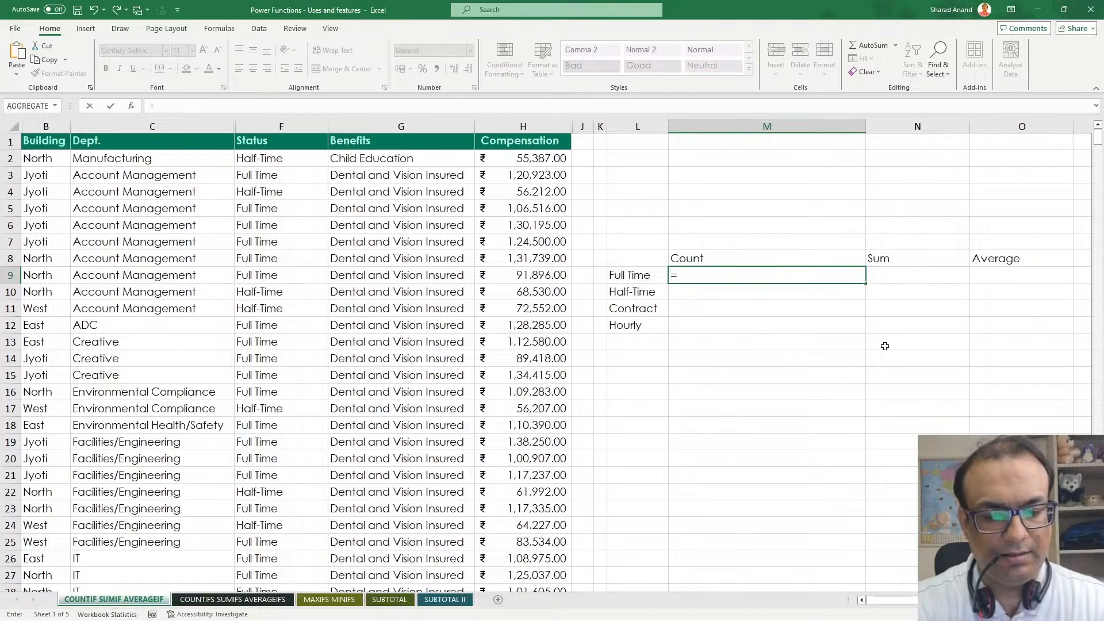
type("countif")
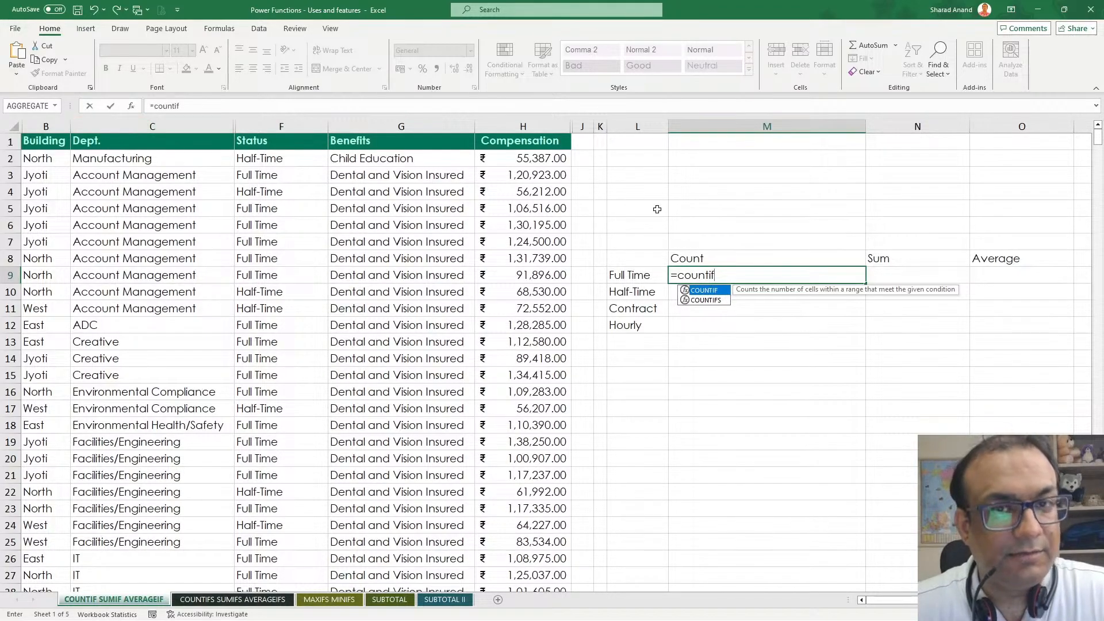
key("Tab")
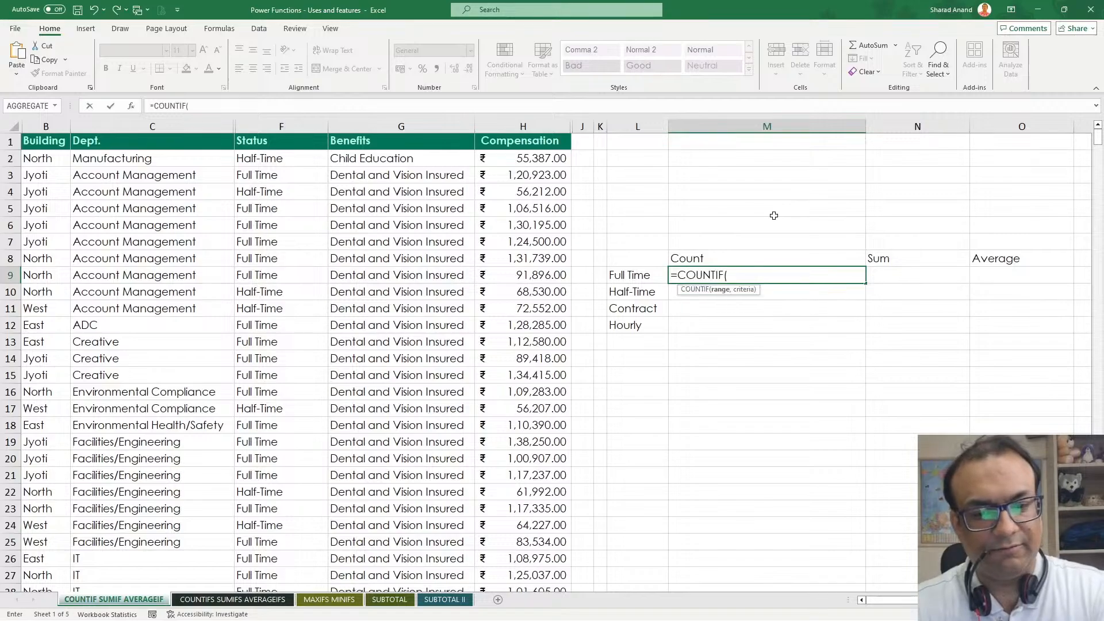
left_click_drag(755, 289, 825, 176)
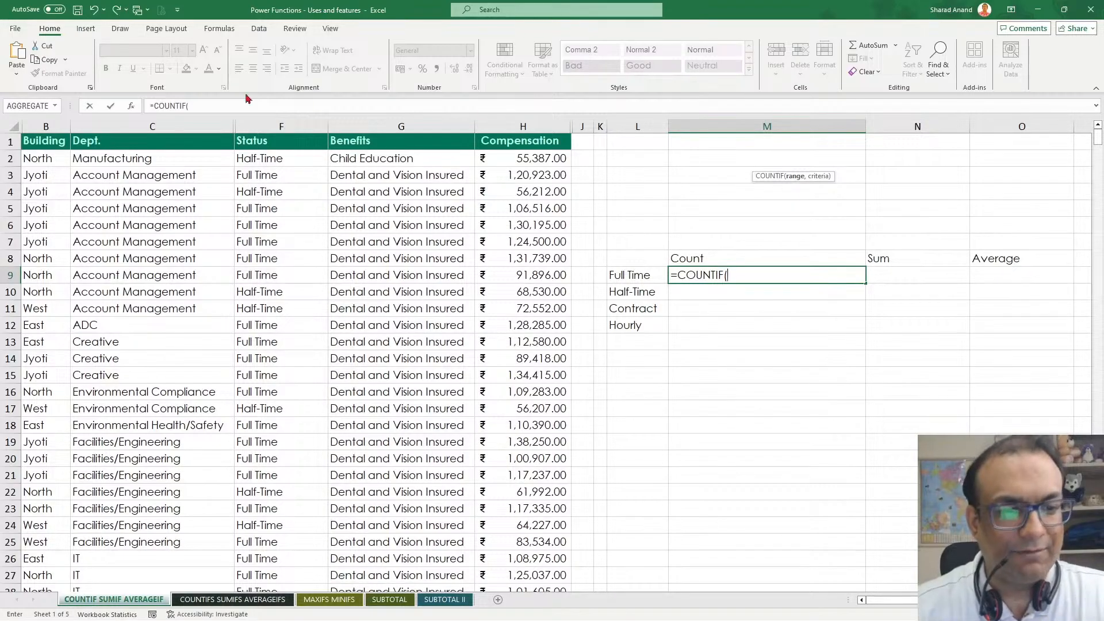
left_click(295, 128)
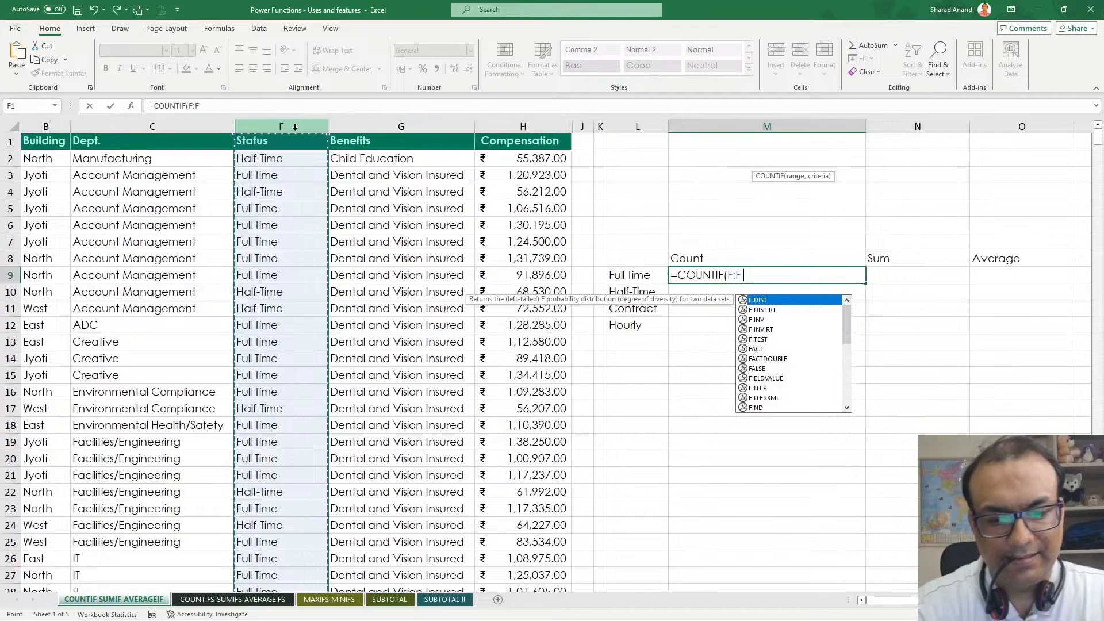
type(",")
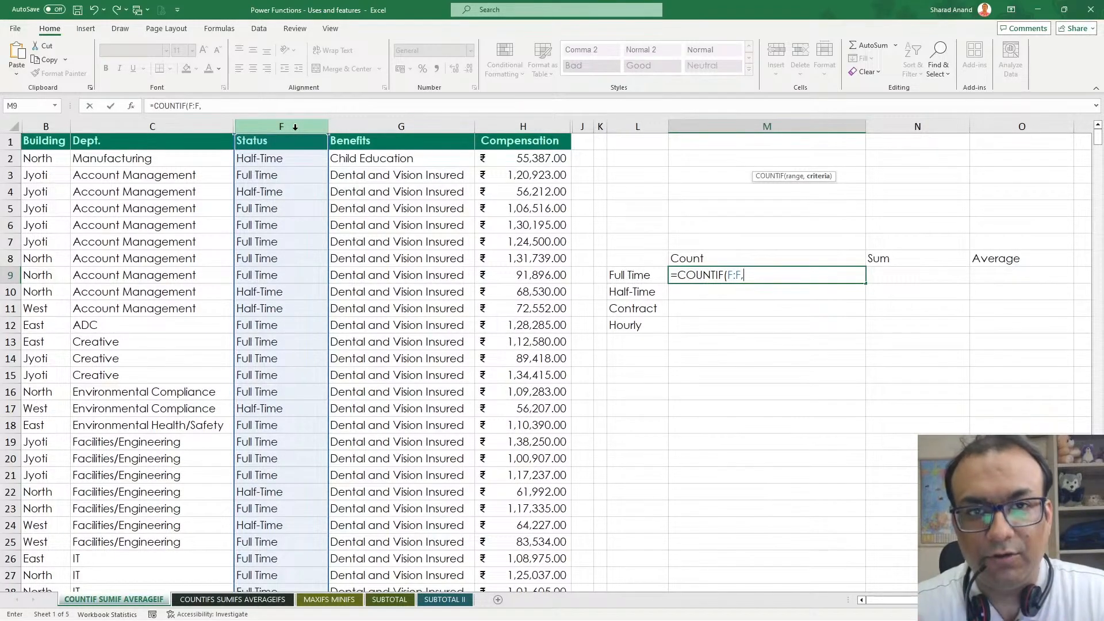
type("\"Fu")
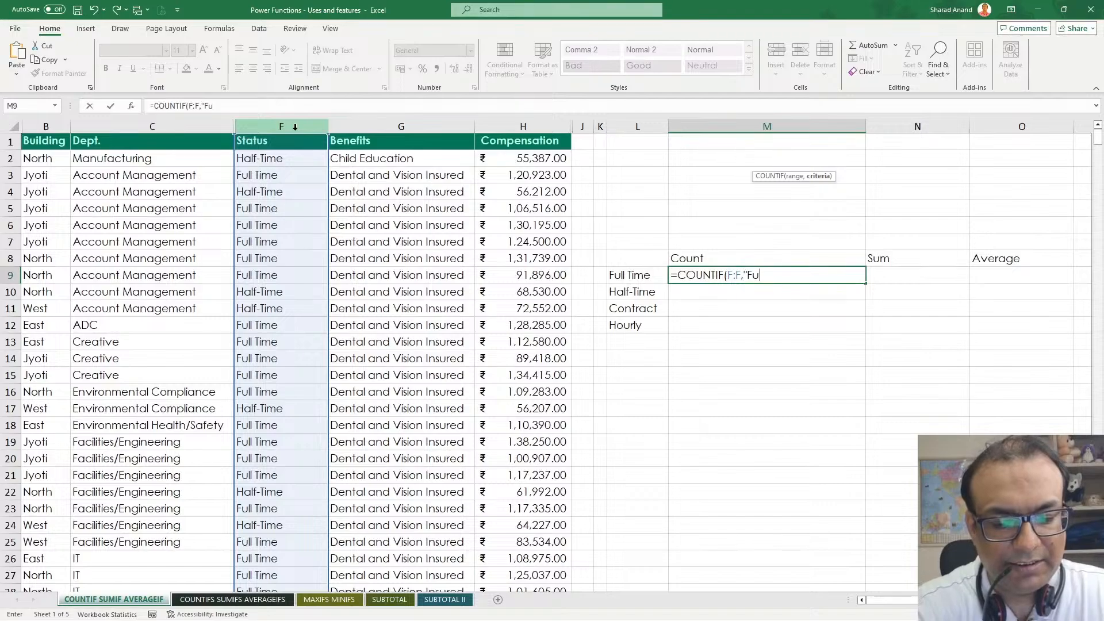
type("ll time")
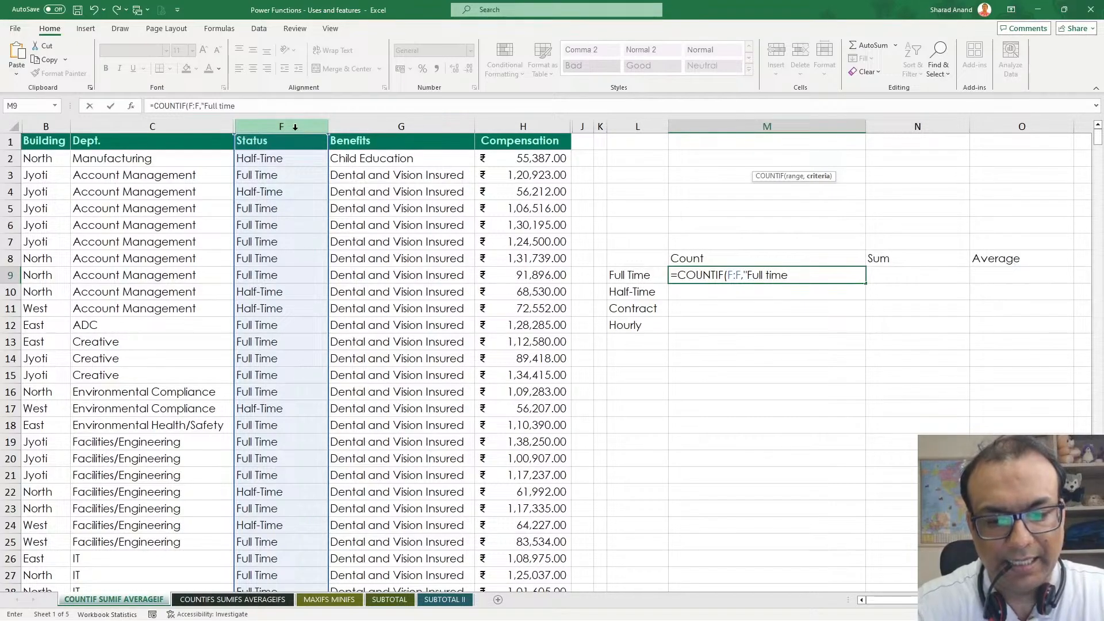
type("\"")
key("Return")
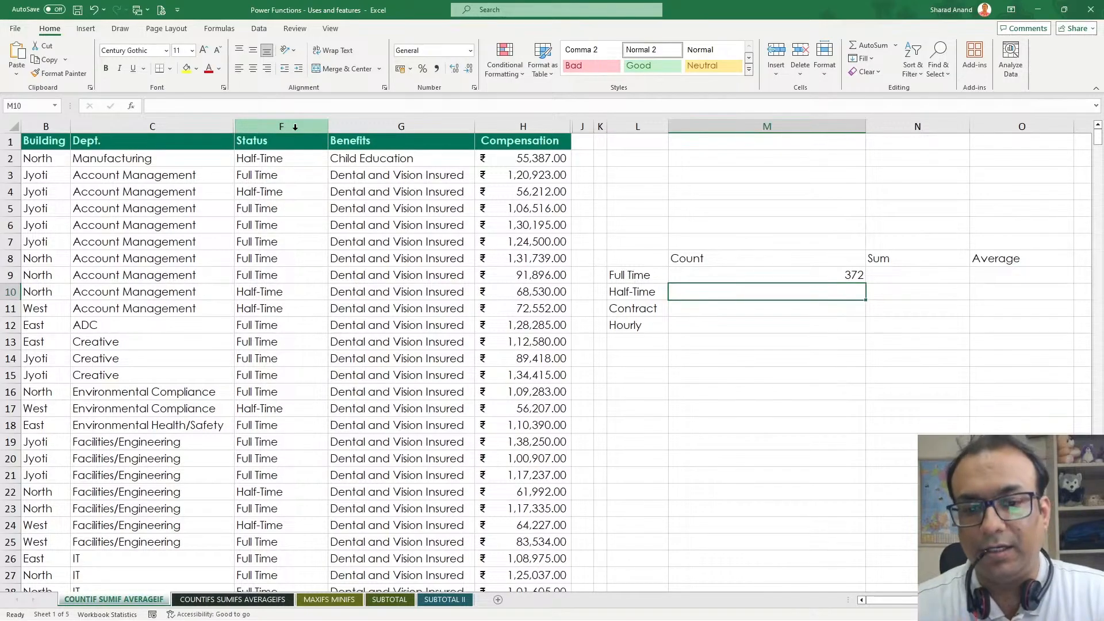
Check the typed criterion in M9 and fill its COUNTIF formula down to the Half-Time, Contract and Hourly rows.
double_click(787, 276)
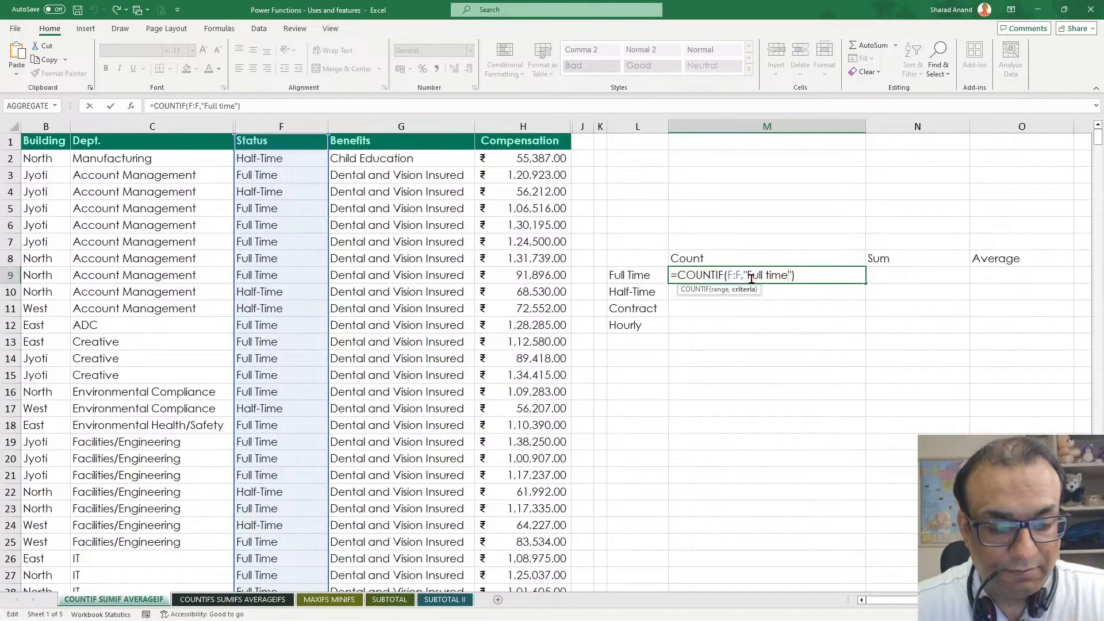
left_click_drag(748, 275, 797, 276)
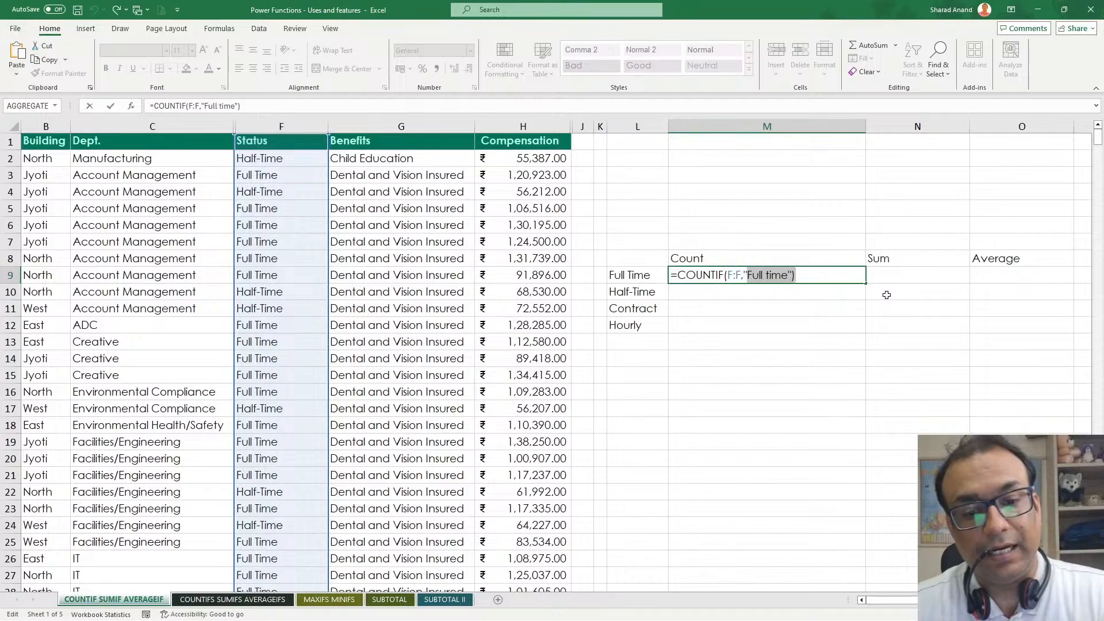
key("ctrl+Return")
left_click(869, 285)
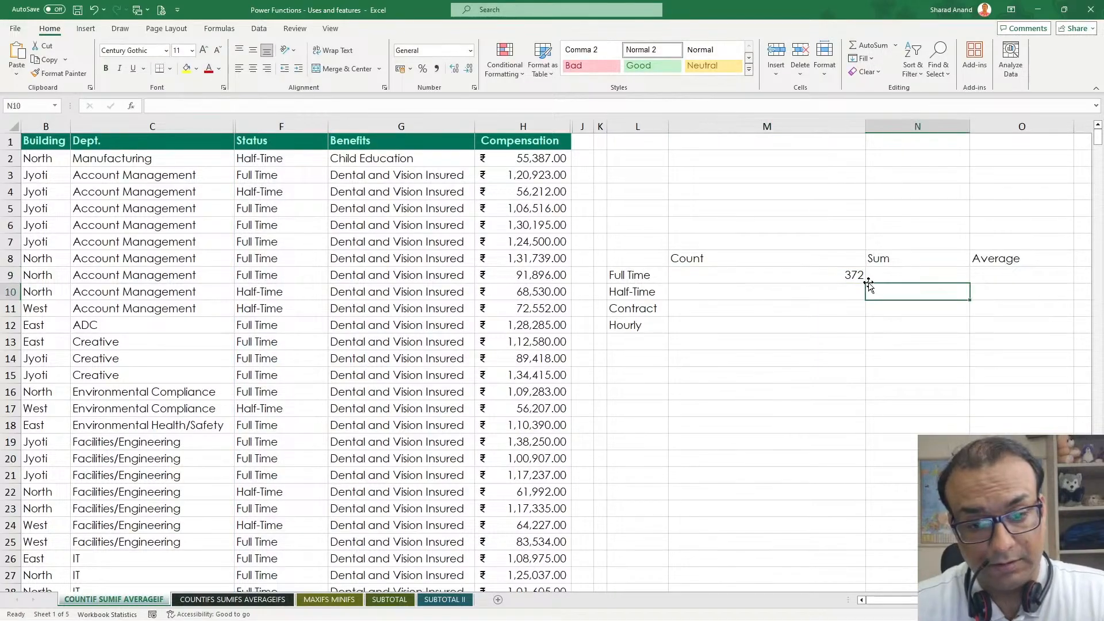
left_click(860, 276)
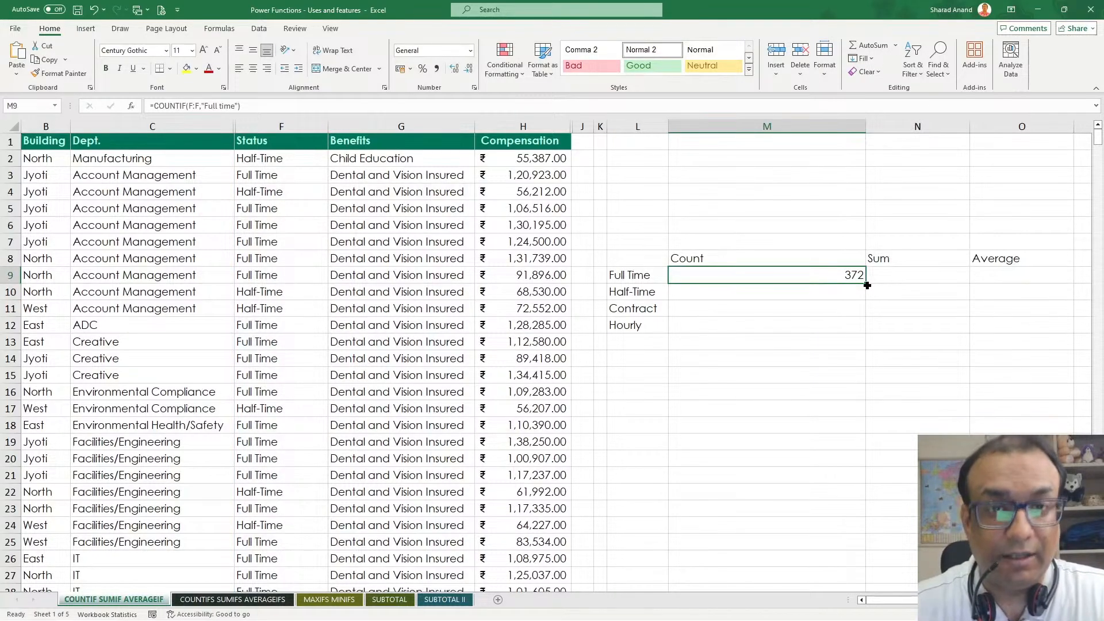
left_click_drag(867, 285, 861, 327)
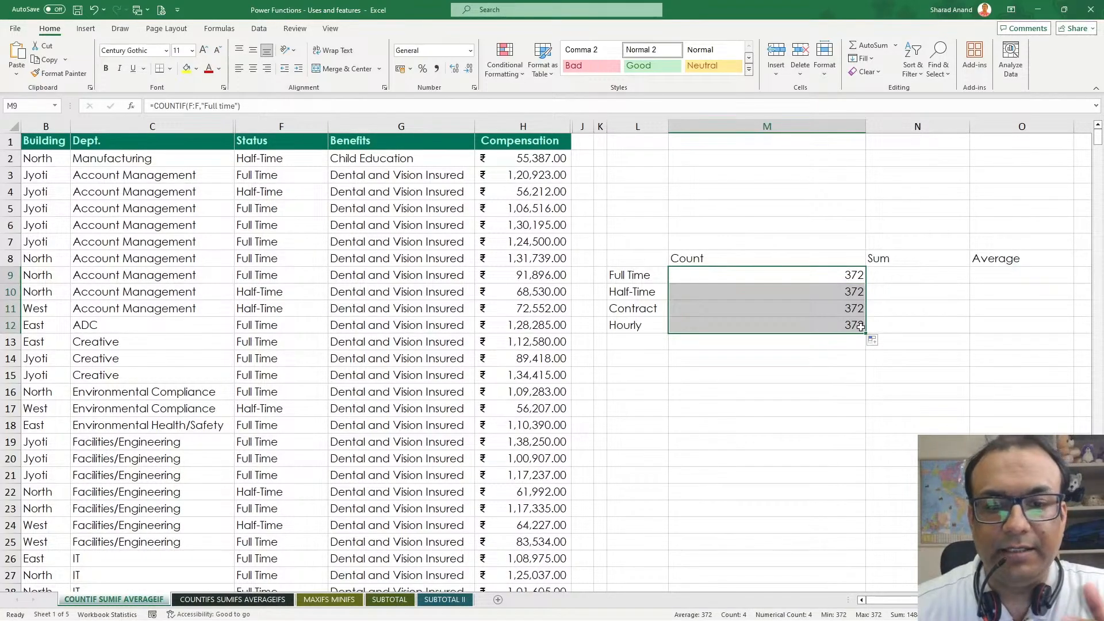
Replace the typed criterion in M9 with a reference to the Full Time label, making the formula =COUNTIF(F:F,L9).
left_click(835, 274)
double_click(830, 274)
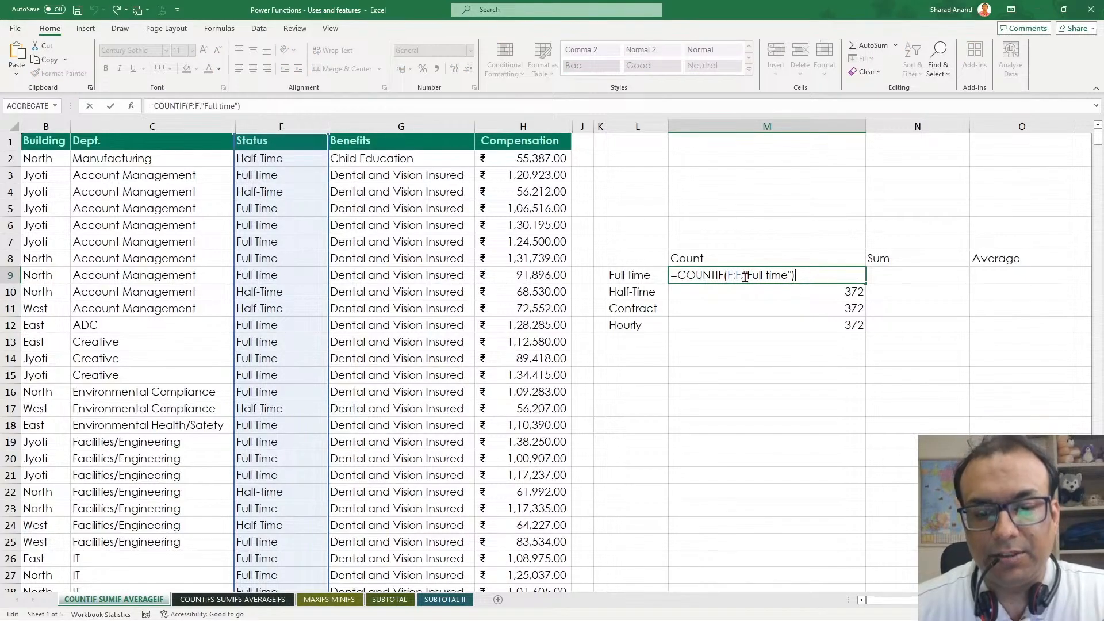
left_click_drag(743, 270, 797, 271)
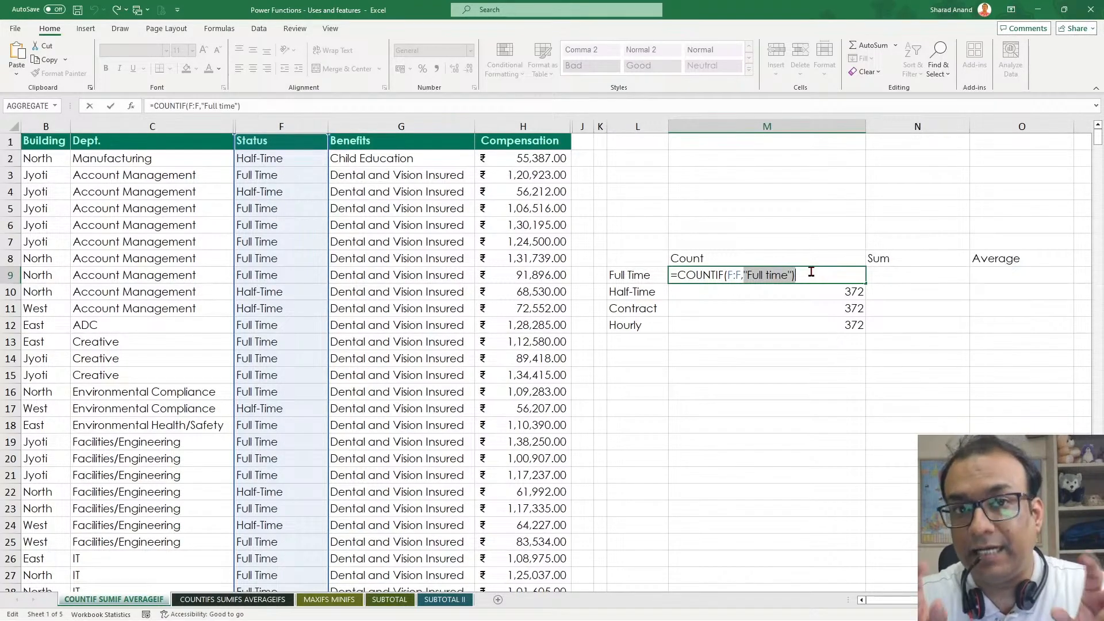
key("BackSpace")
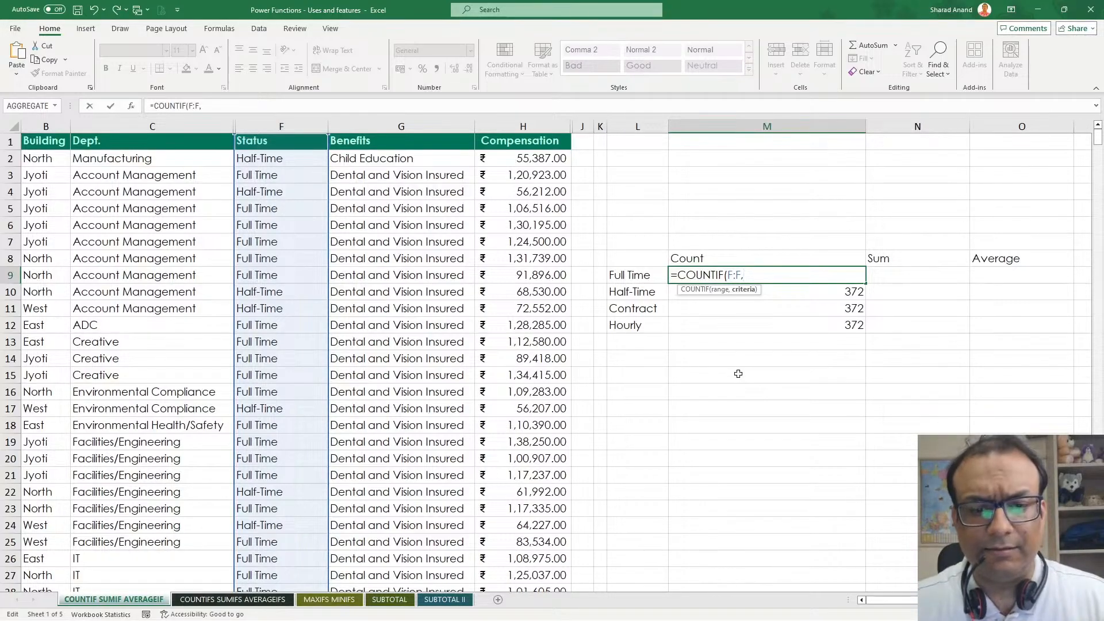
left_click(618, 277)
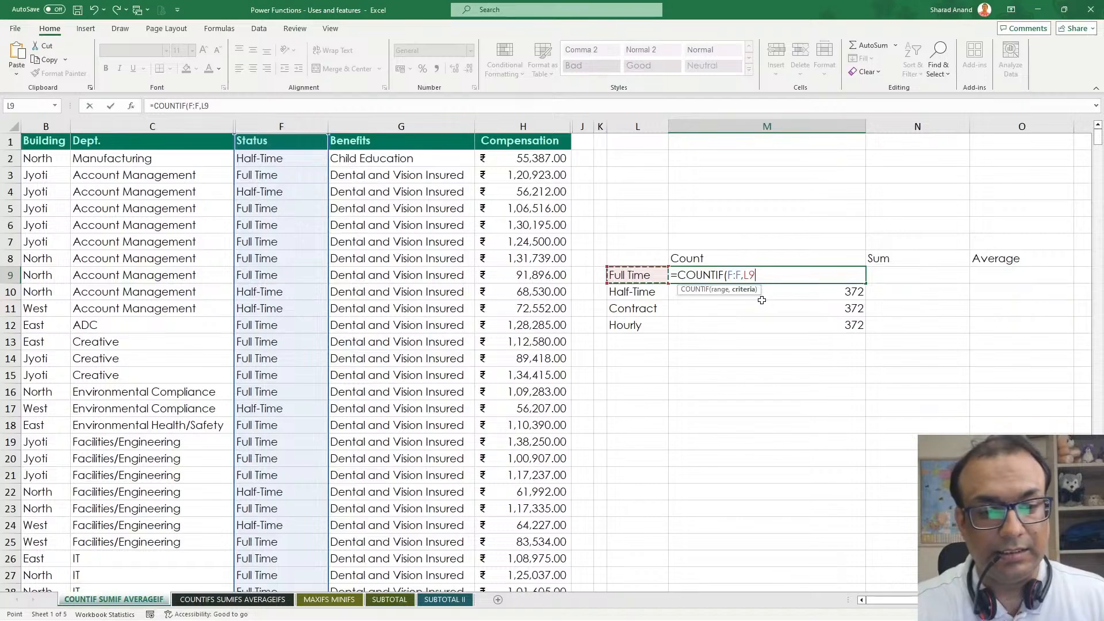
type(")")
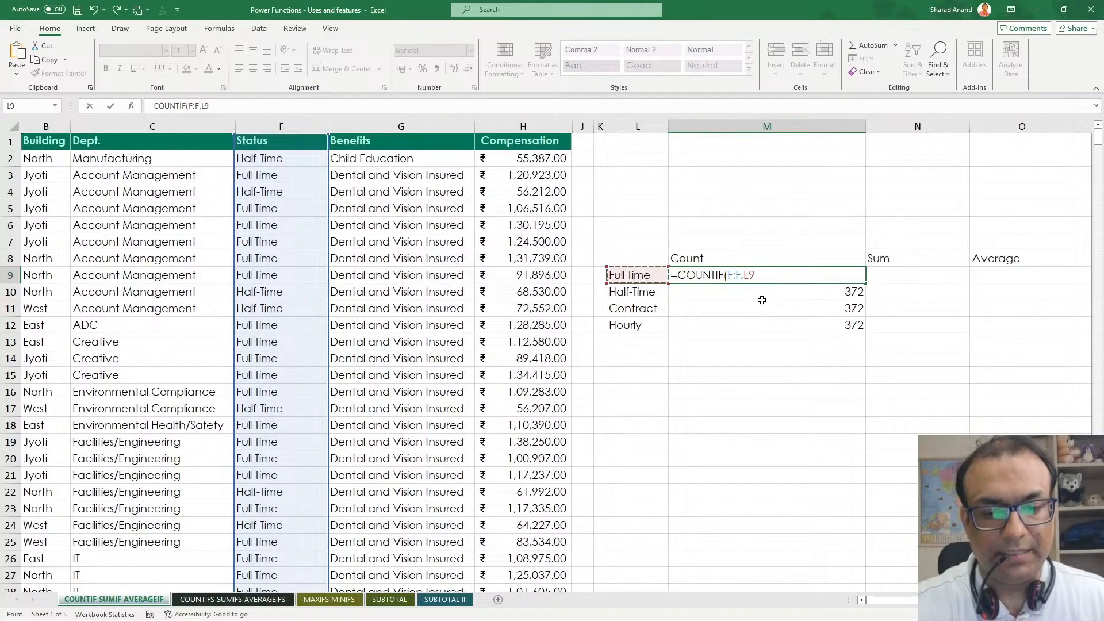
key("Return")
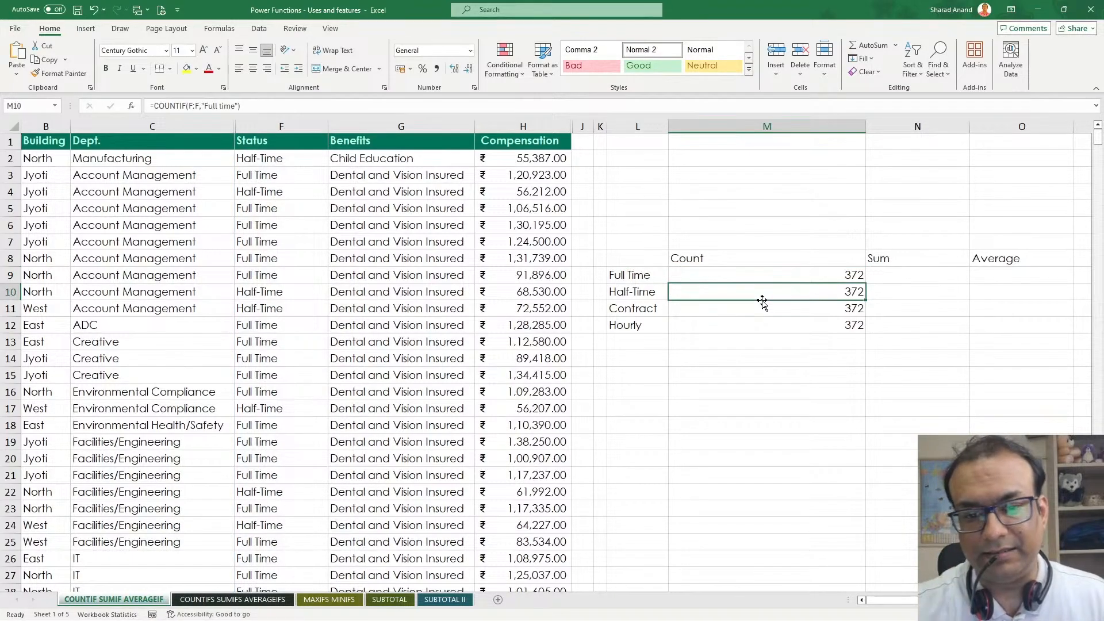
Fill the M9 COUNTIF formula down through M12 for the Half-Time, Contract and Hourly rows.
left_click(837, 274)
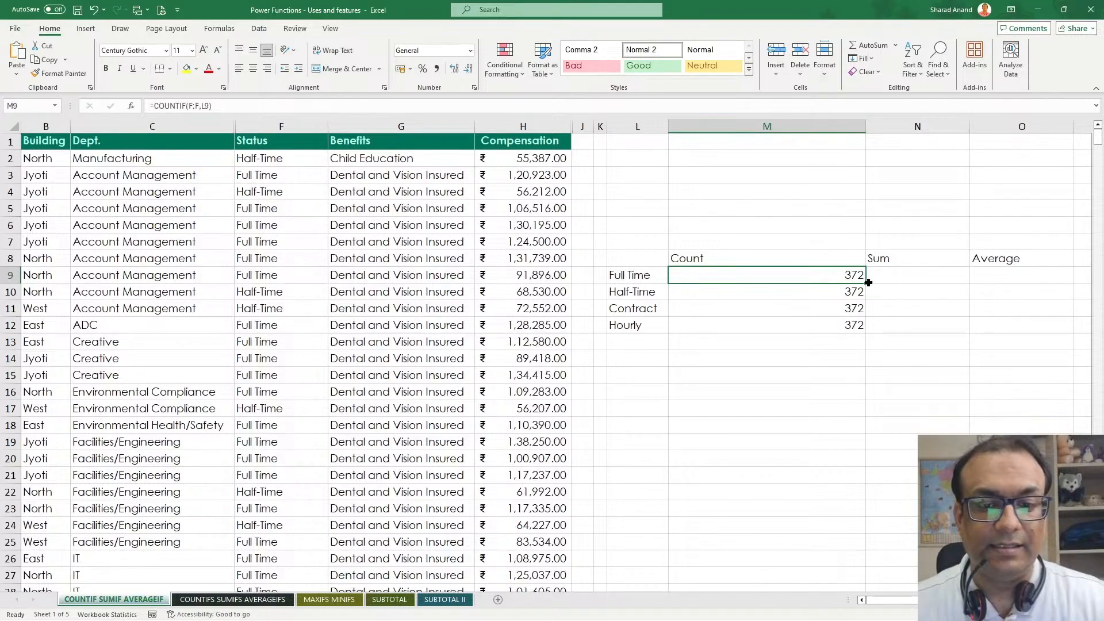
left_click_drag(864, 283, 861, 333)
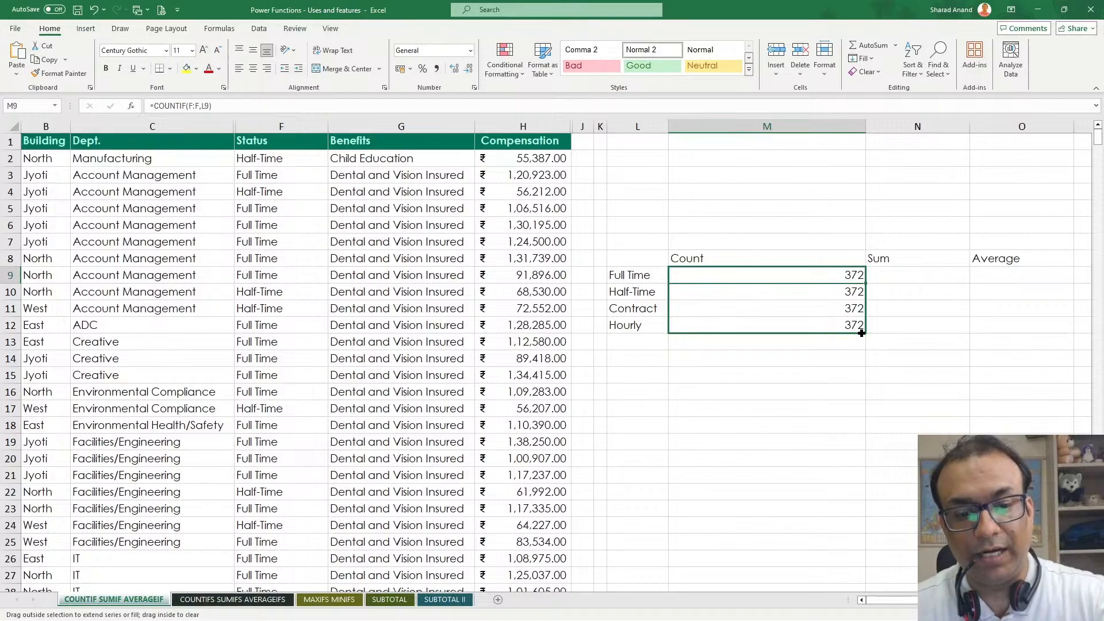
left_click_drag(861, 333, 861, 333)
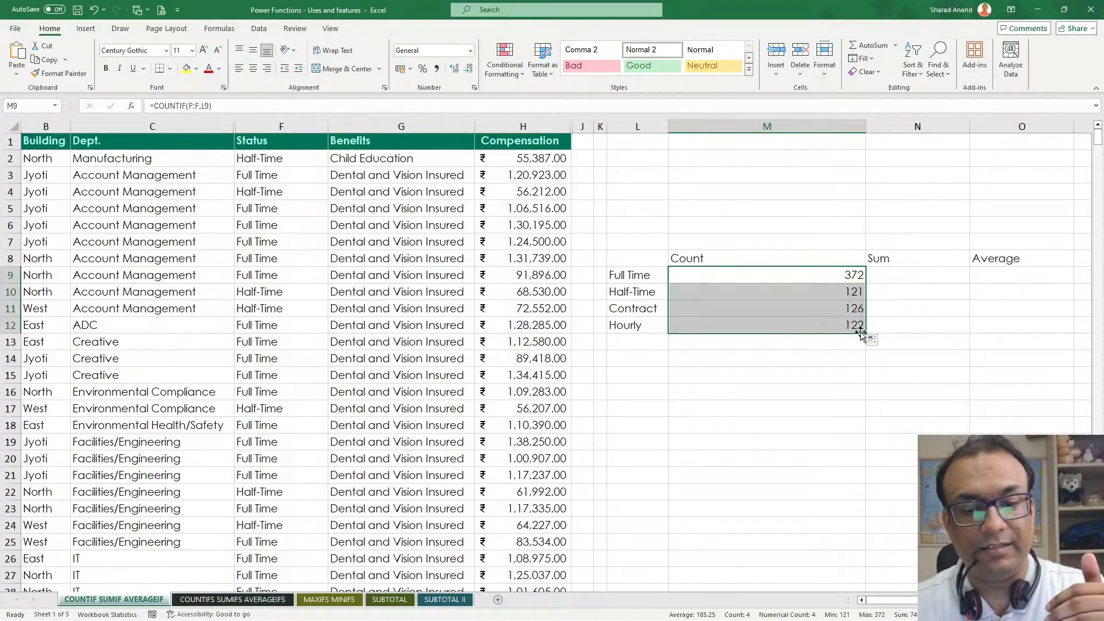
Inspect the COUNTIF formulas in M10, M11 and M12 to check which criteria cell each one references.
double_click(802, 294)
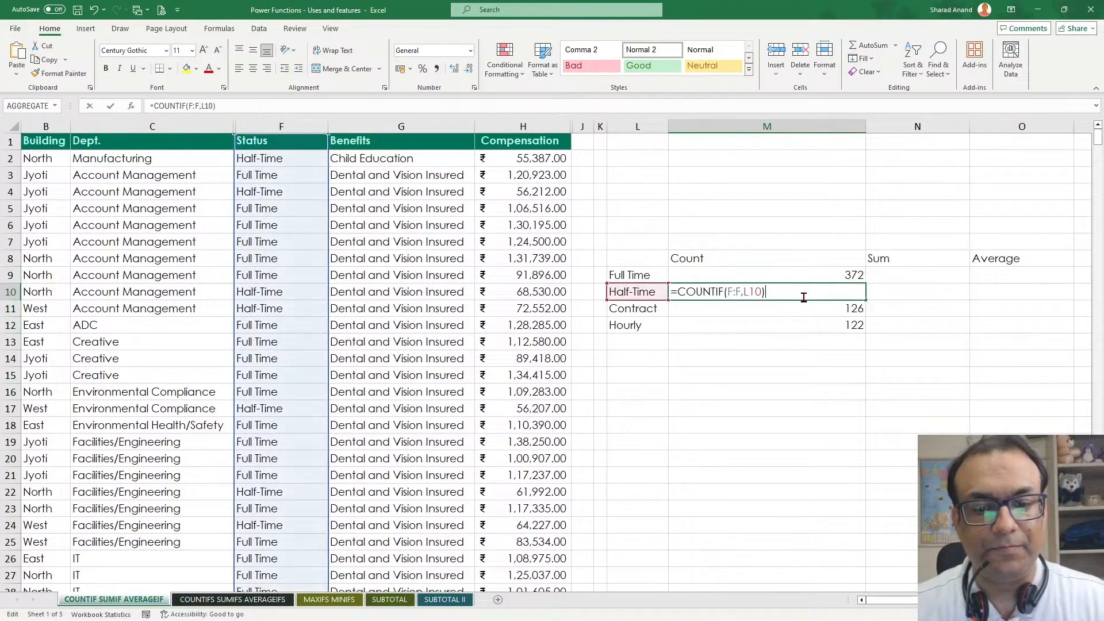
key("Escape")
double_click(771, 309)
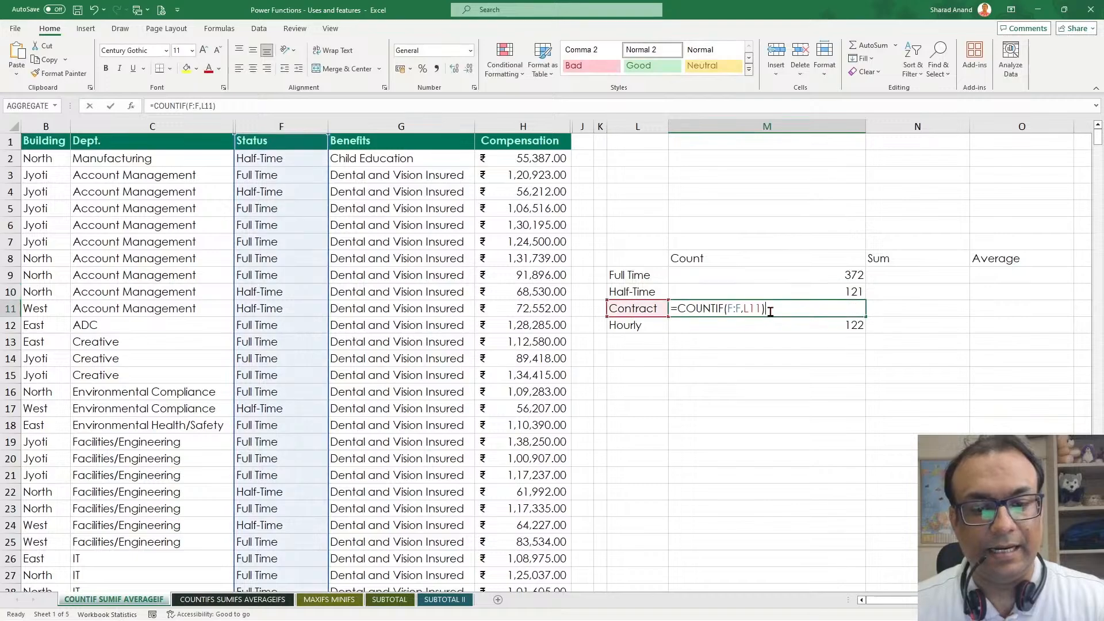
left_click(794, 326)
double_click(794, 326)
key("Escape")
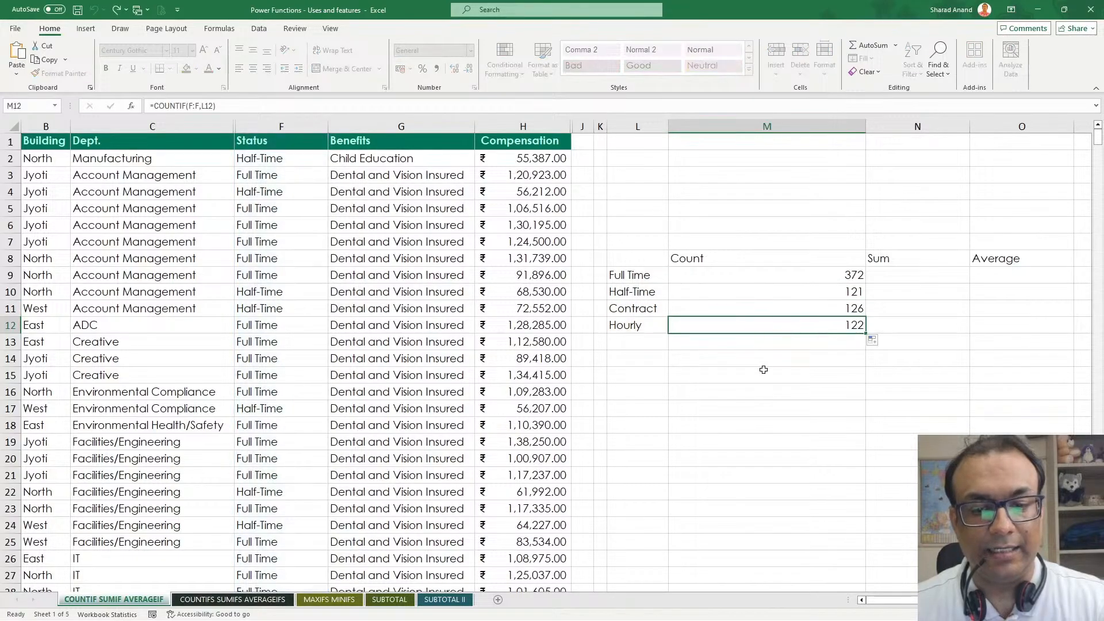
left_click(764, 372)
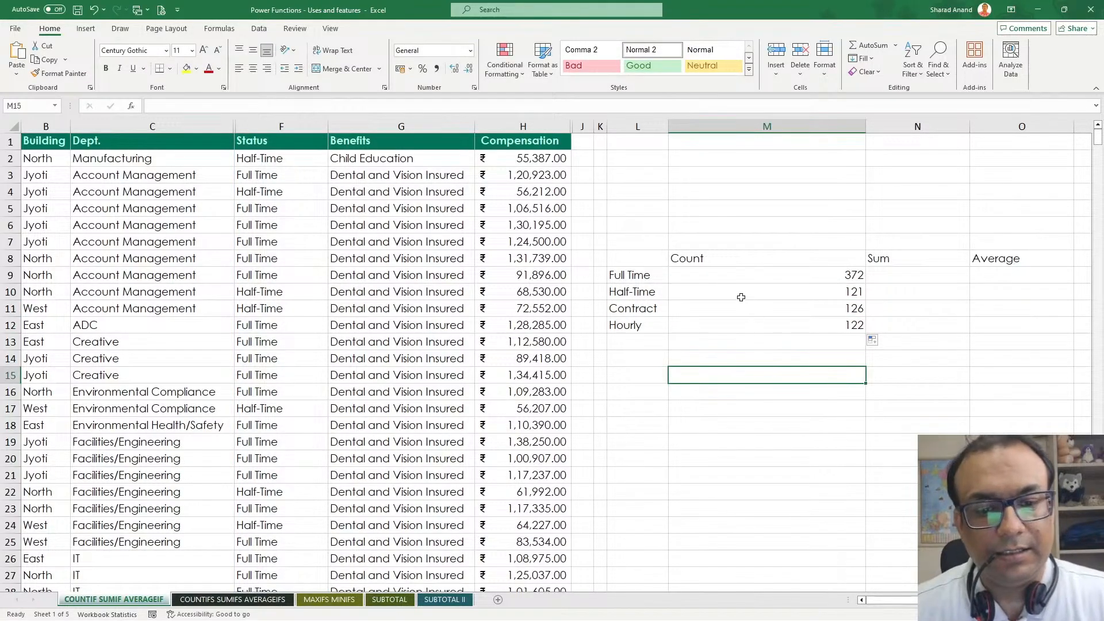
Narrow the Count column M and widen the Sum column N of the summary table.
left_click_drag(728, 261, 735, 327)
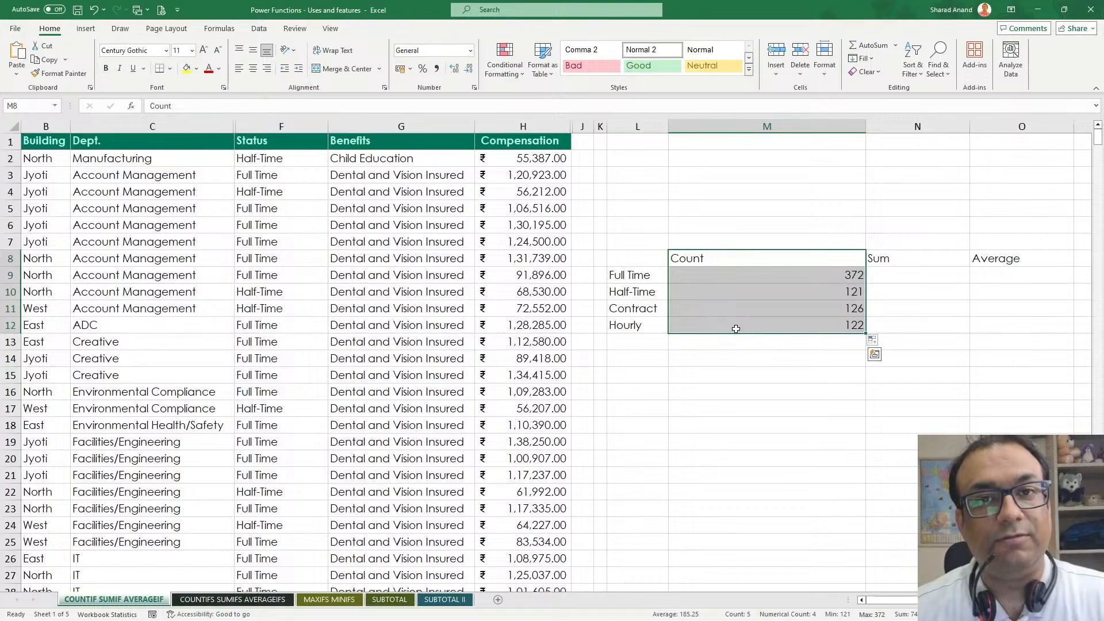
left_click_drag(619, 252, 661, 323)
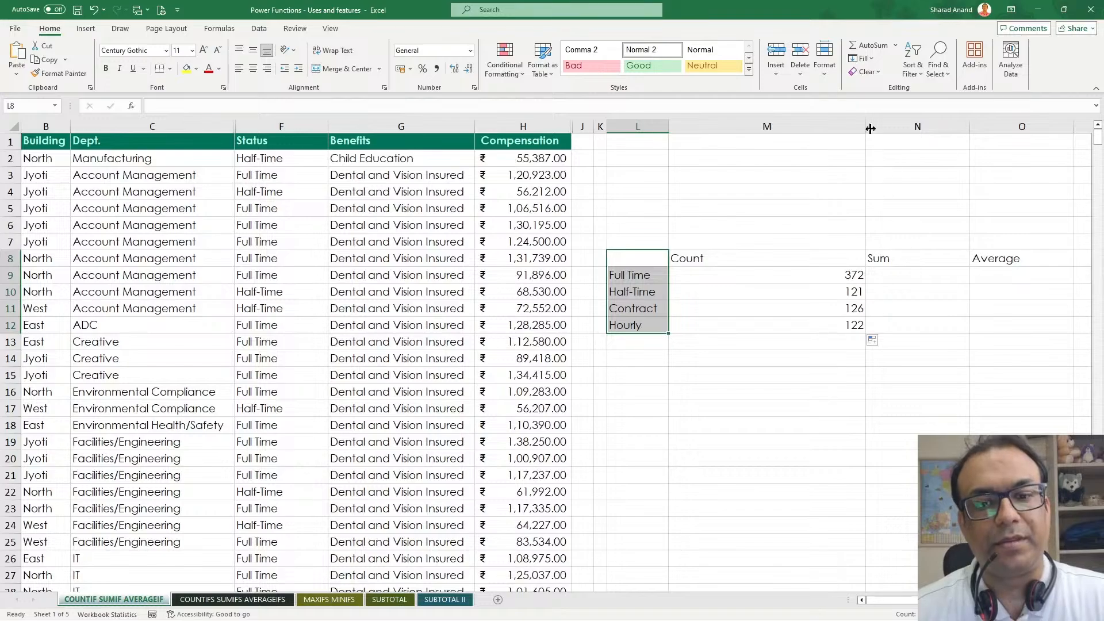
left_click_drag(865, 126, 736, 126)
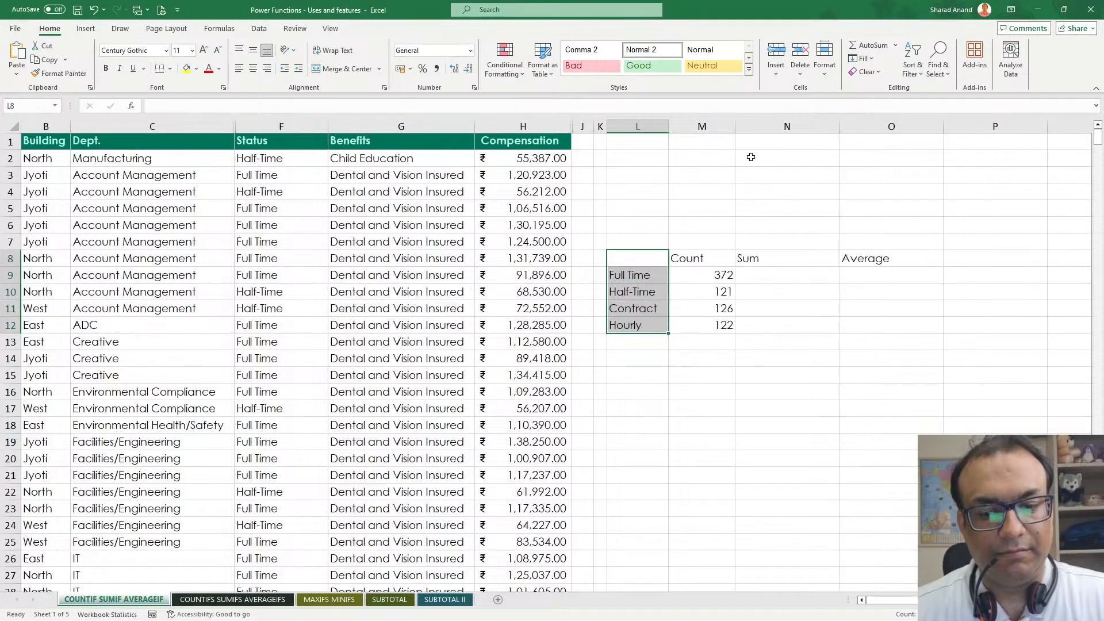
left_click_drag(840, 126, 896, 128)
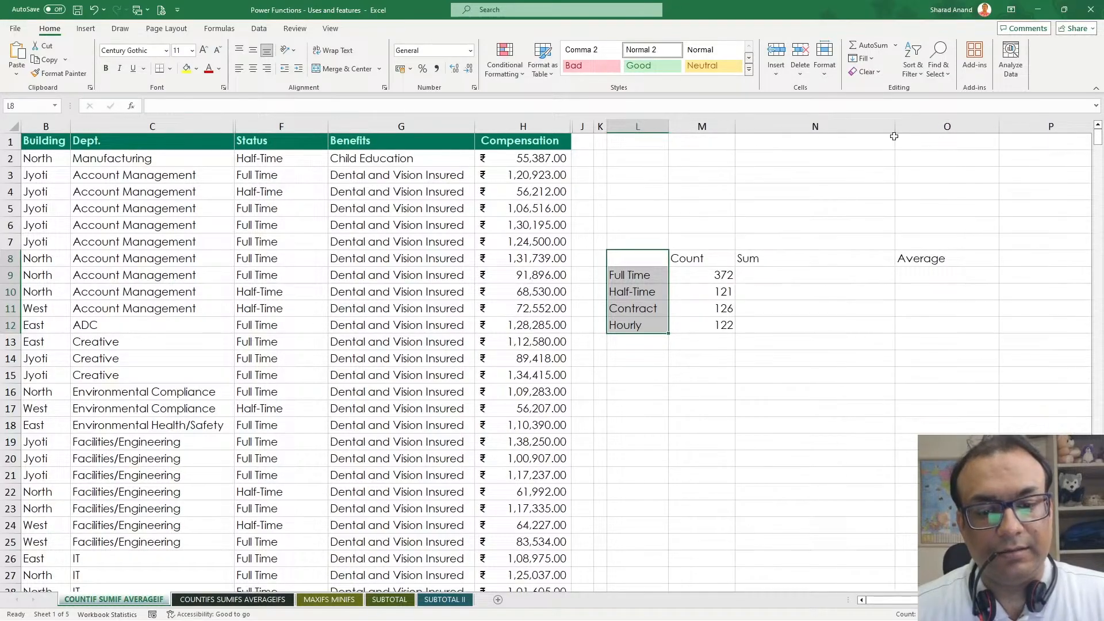
Enter =SUMIF(F:F,L9,H:H) in N9 to total the Compensation of the Full Time employees.
left_click(808, 278)
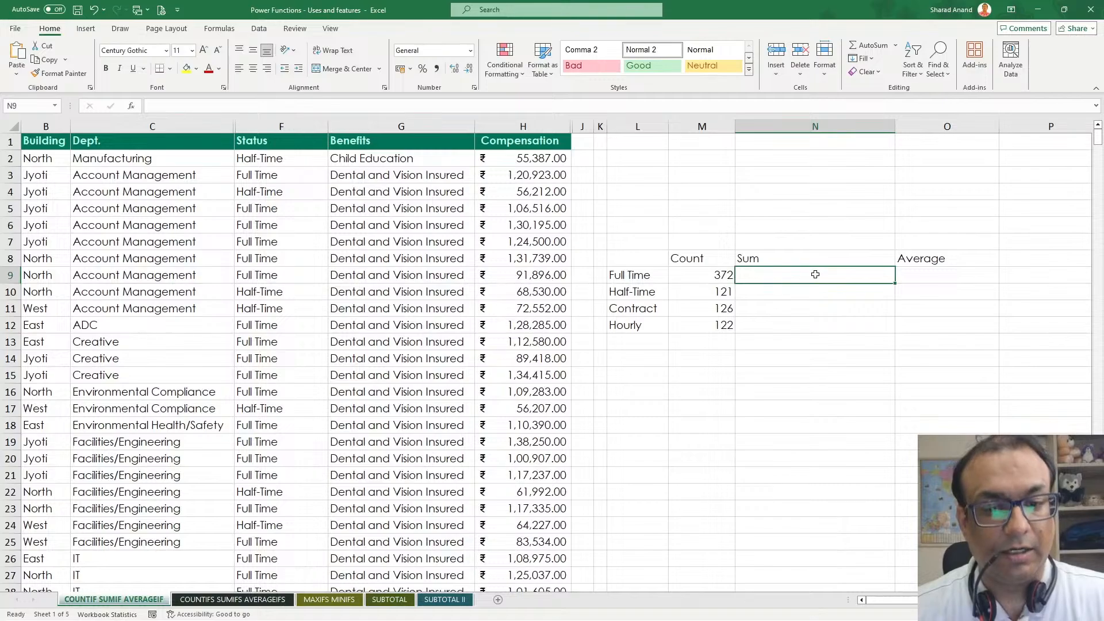
left_click(620, 280)
left_click(819, 287)
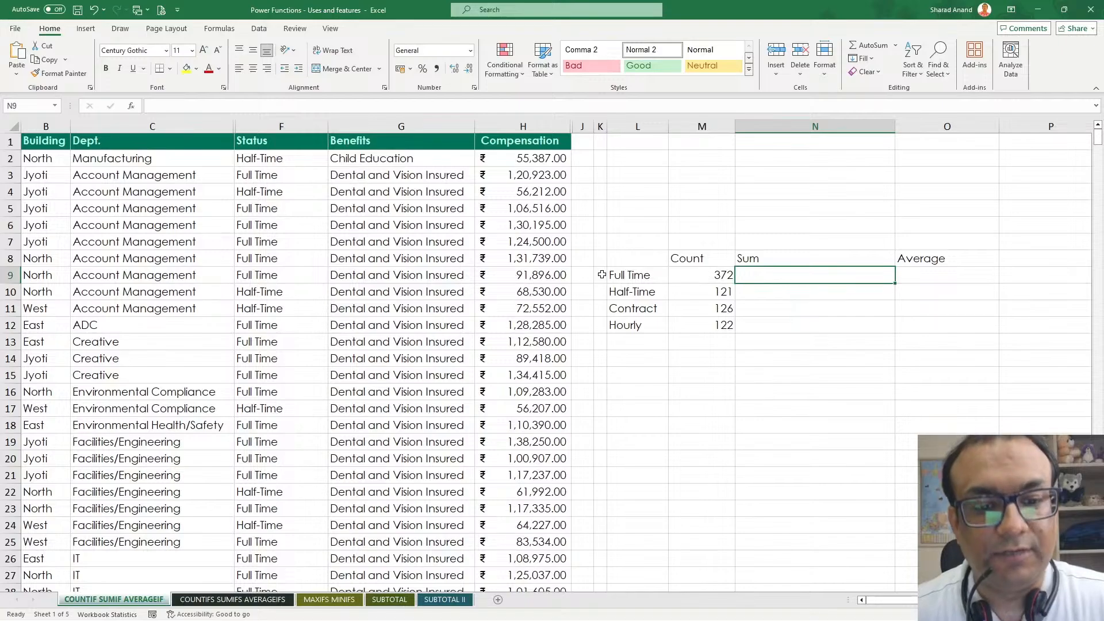
left_click(622, 279)
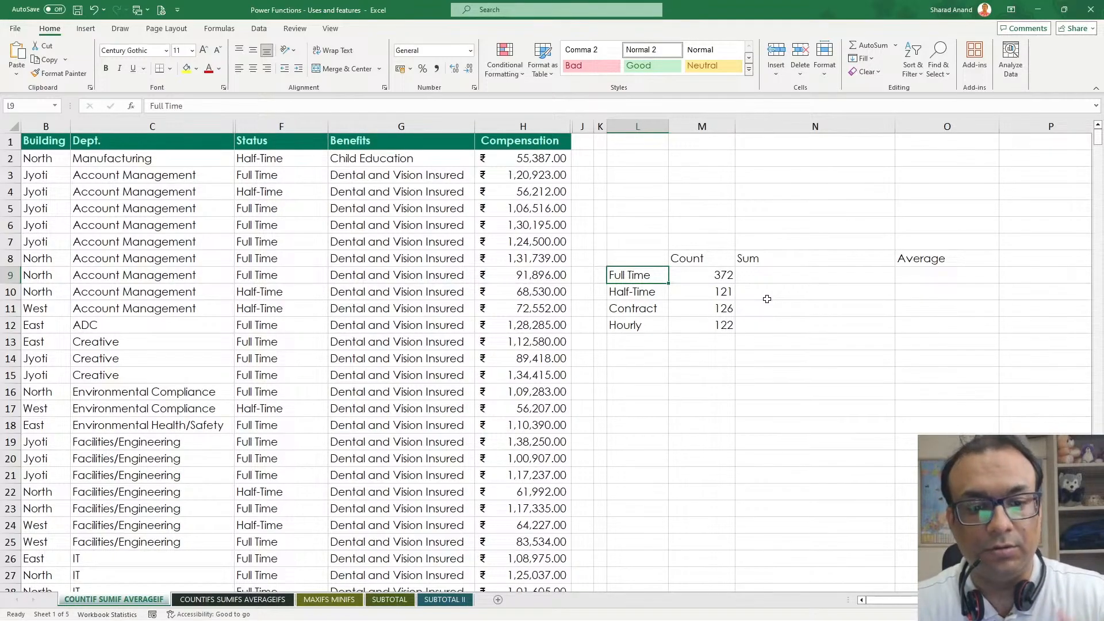
left_click(798, 273)
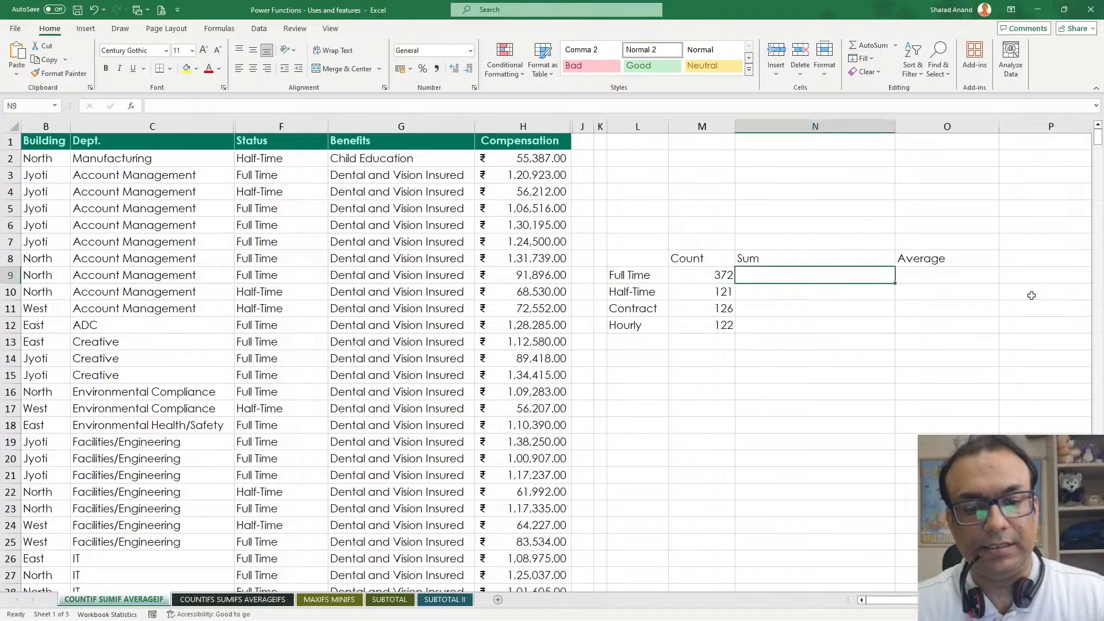
type("=sumi")
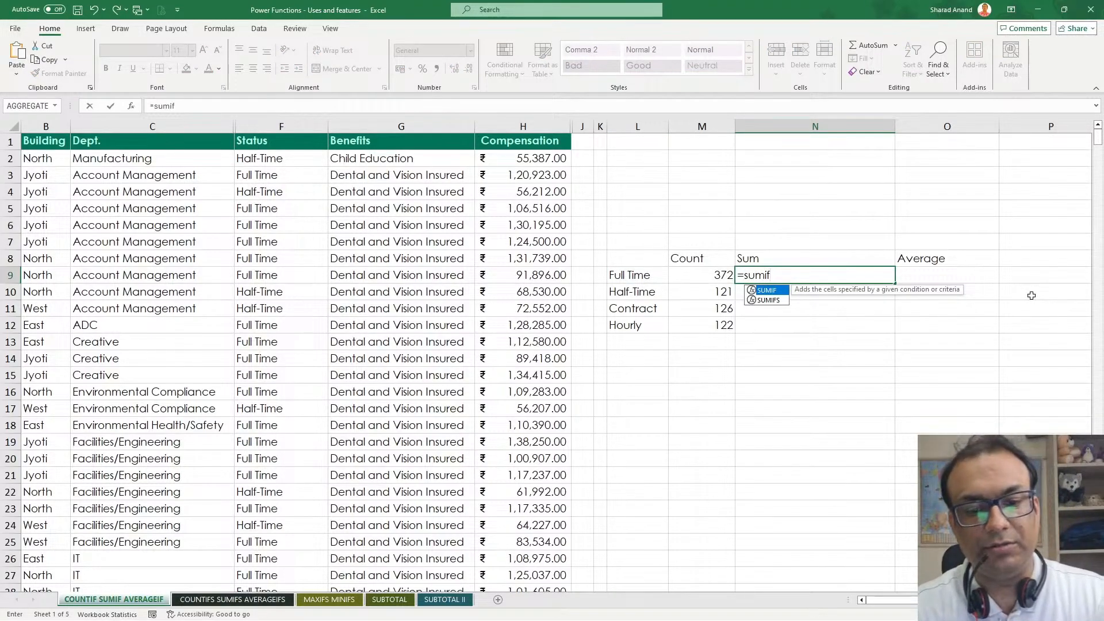
type("f")
key("Tab")
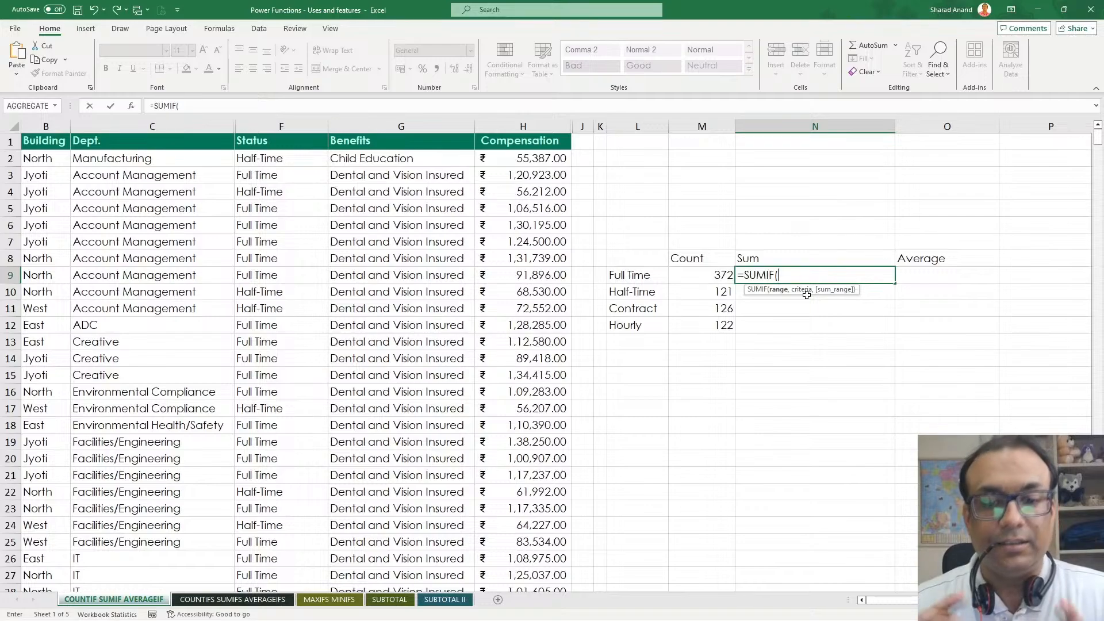
left_click(307, 129)
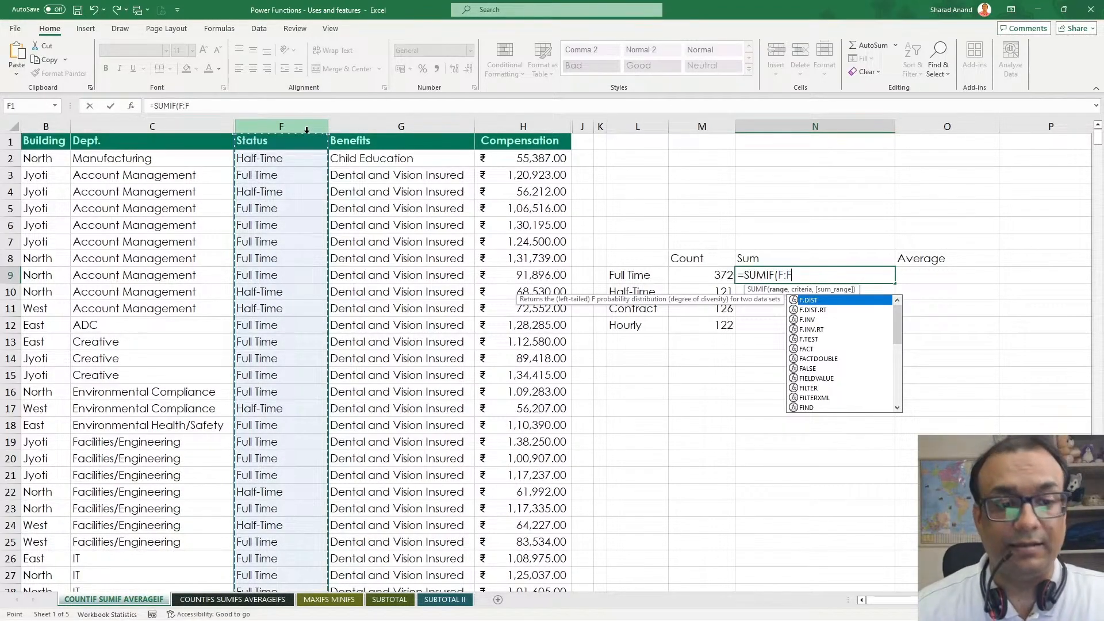
type(",")
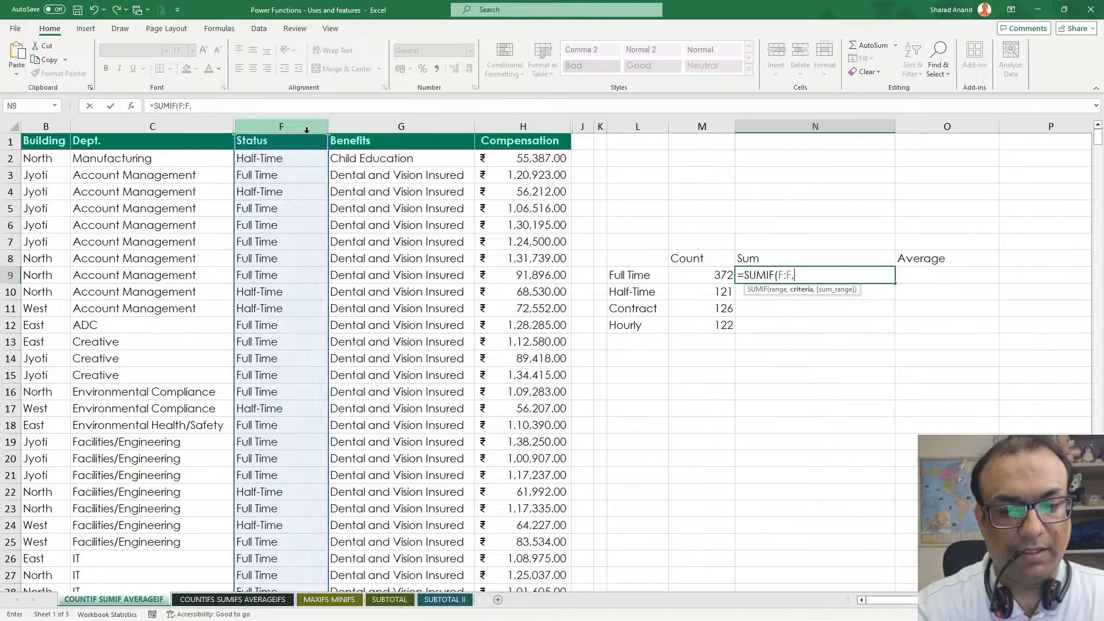
left_click(635, 278)
type(",")
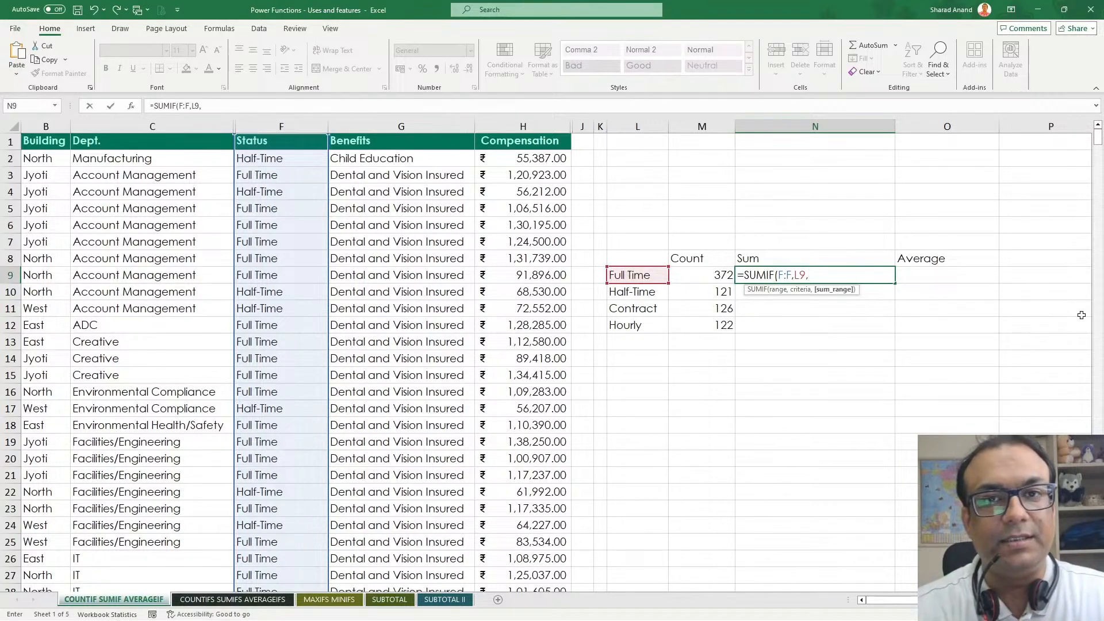
left_click(522, 126)
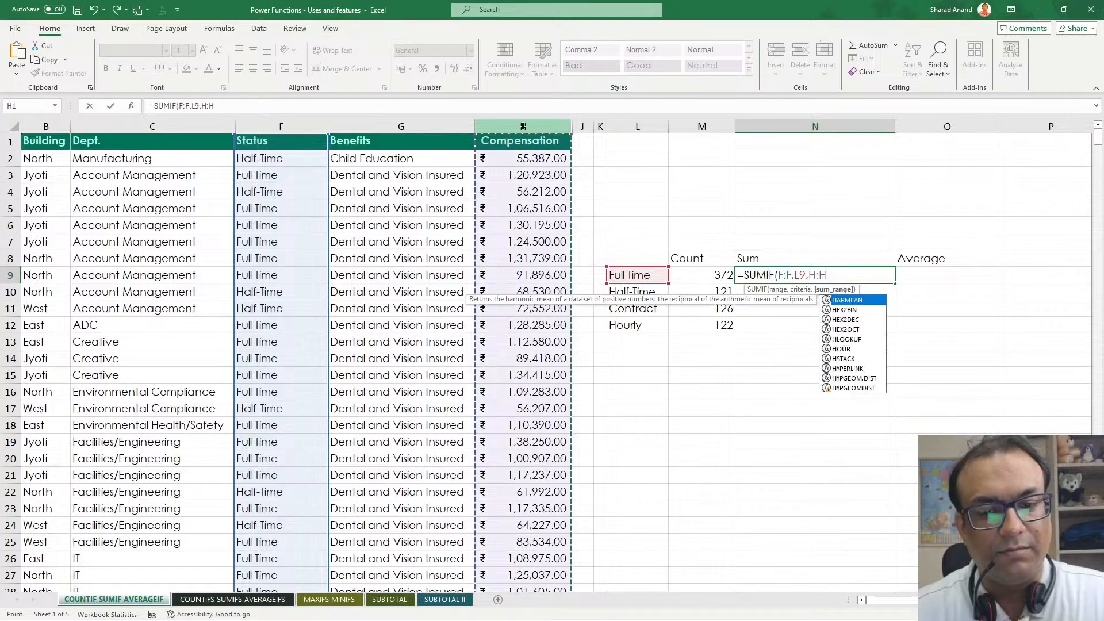
key("Return")
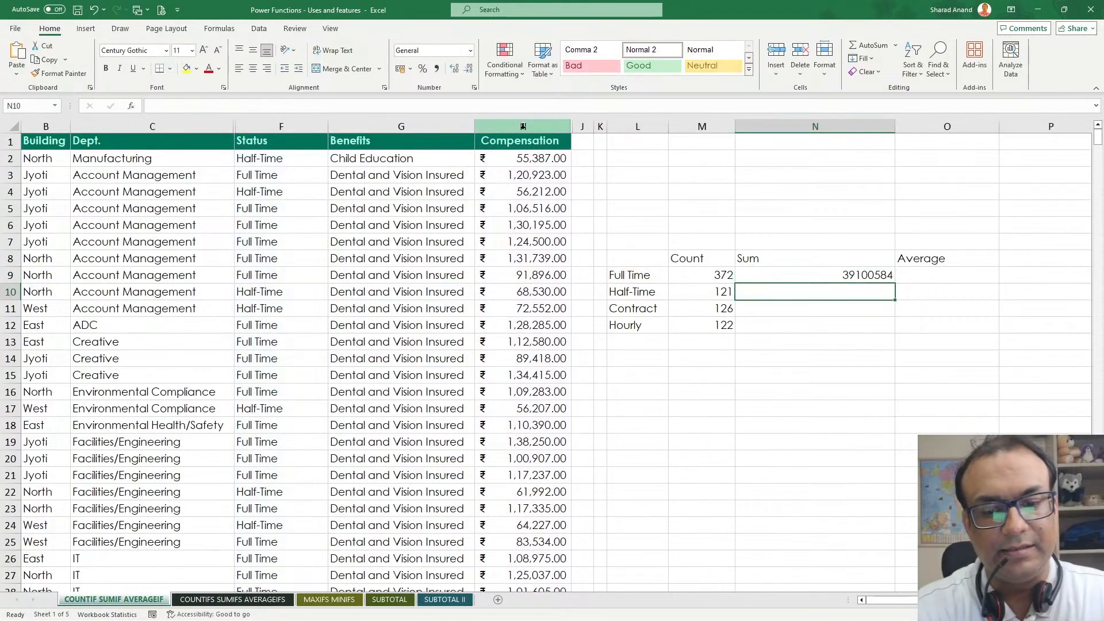
Check the N9 formula and examine the status bar statistics for the whole Compensation column.
left_click(851, 277)
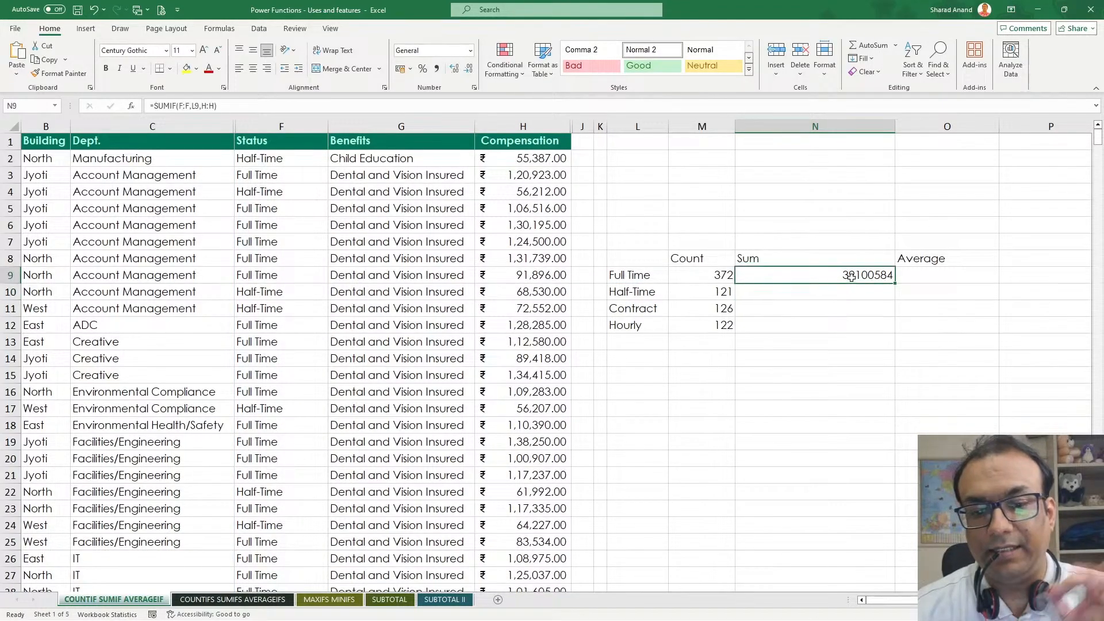
left_click(549, 127)
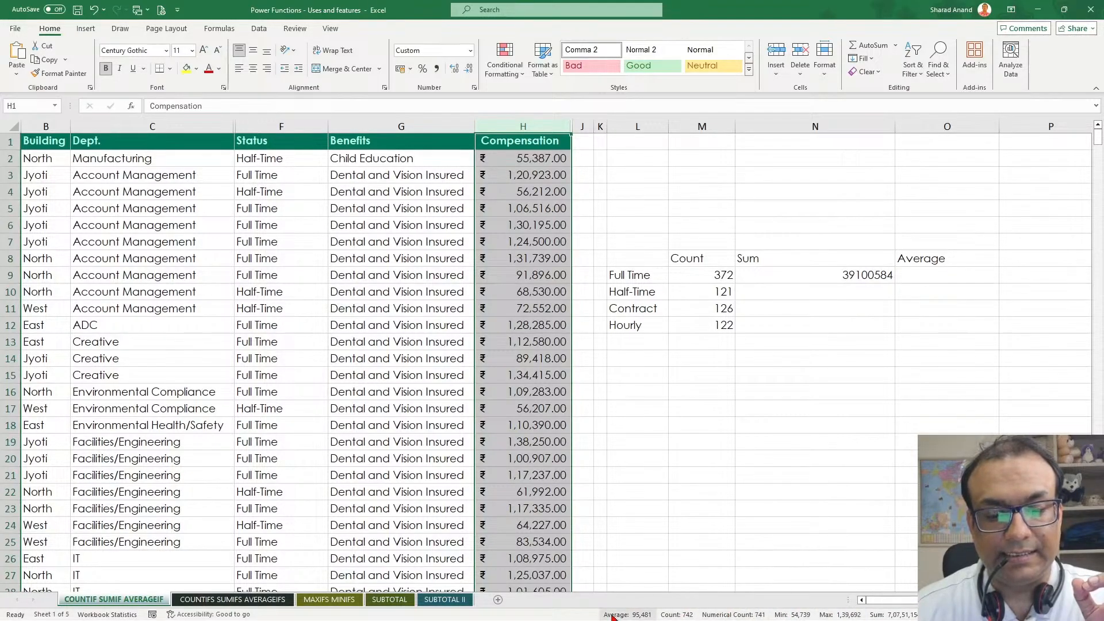
right_click(546, 615)
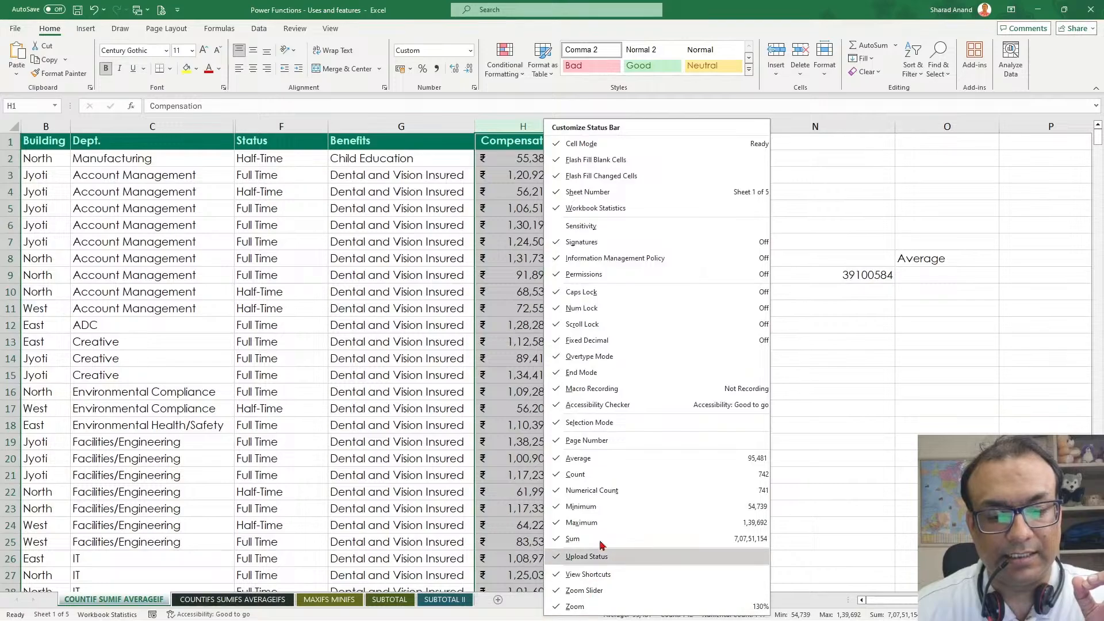
left_click(863, 404)
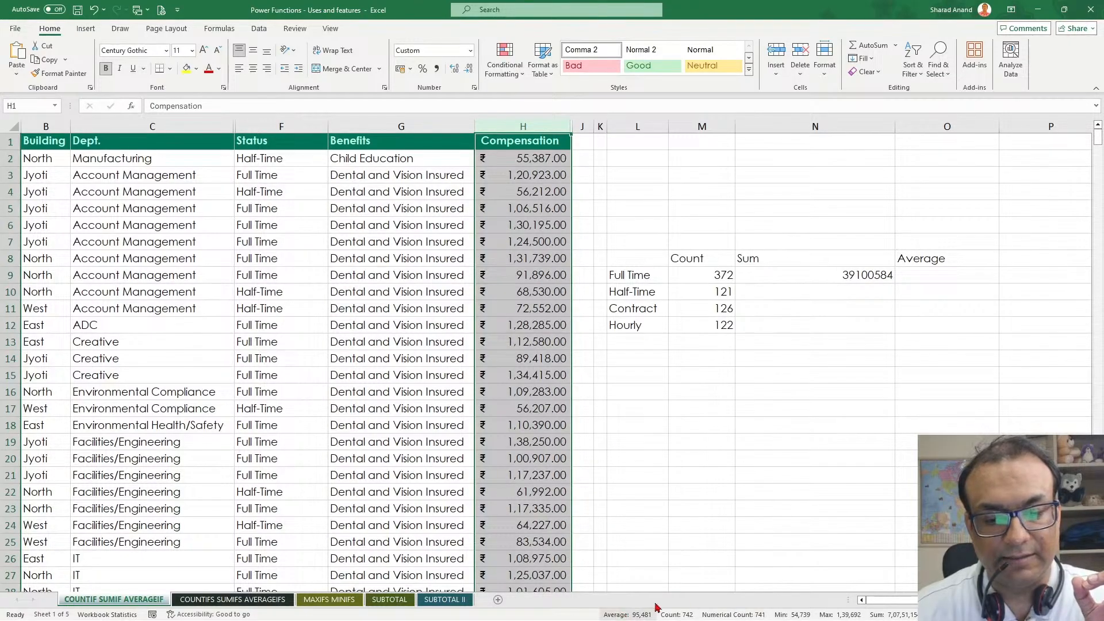
Fill the N9 SUMIF formula down through N12 for the Half-Time, Contract and Hourly rows.
left_click(840, 304)
left_click(863, 281)
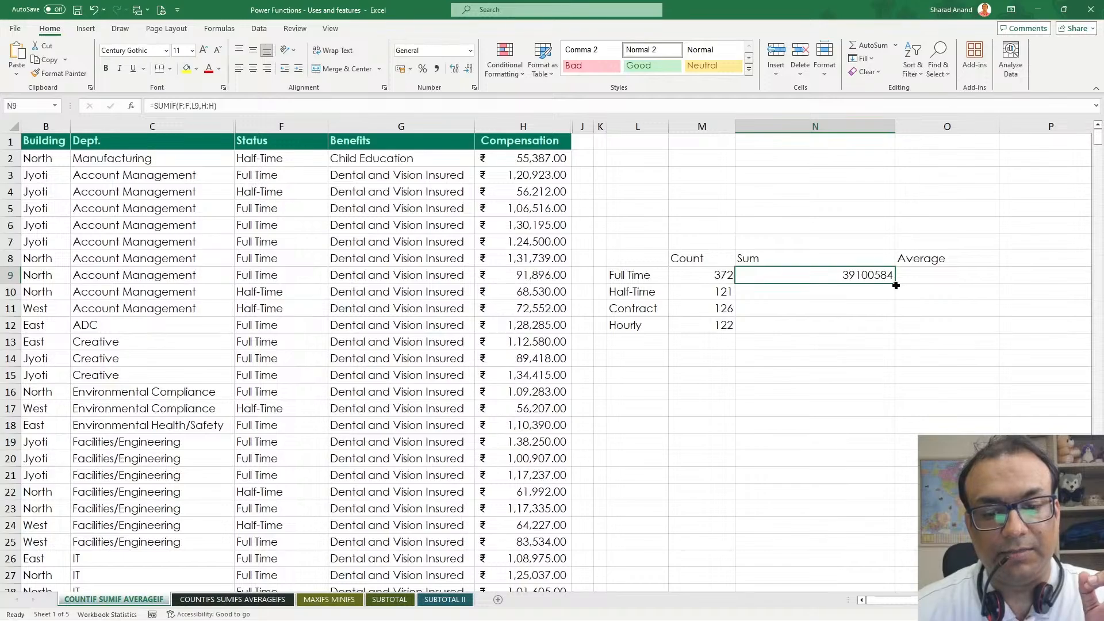
left_click_drag(896, 285, 888, 328)
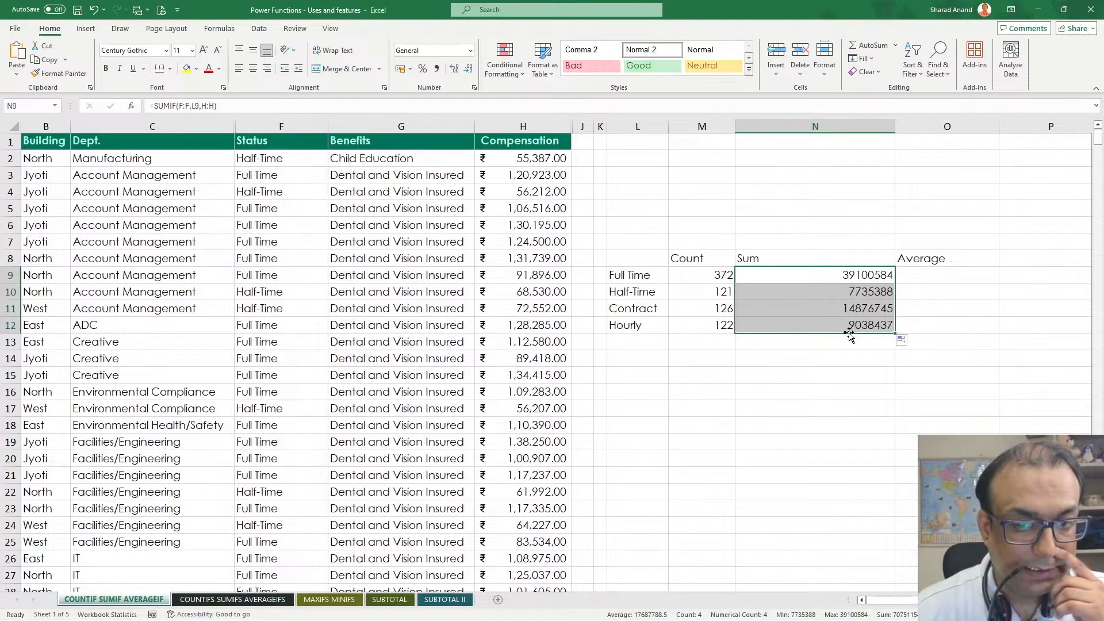
left_click(635, 279)
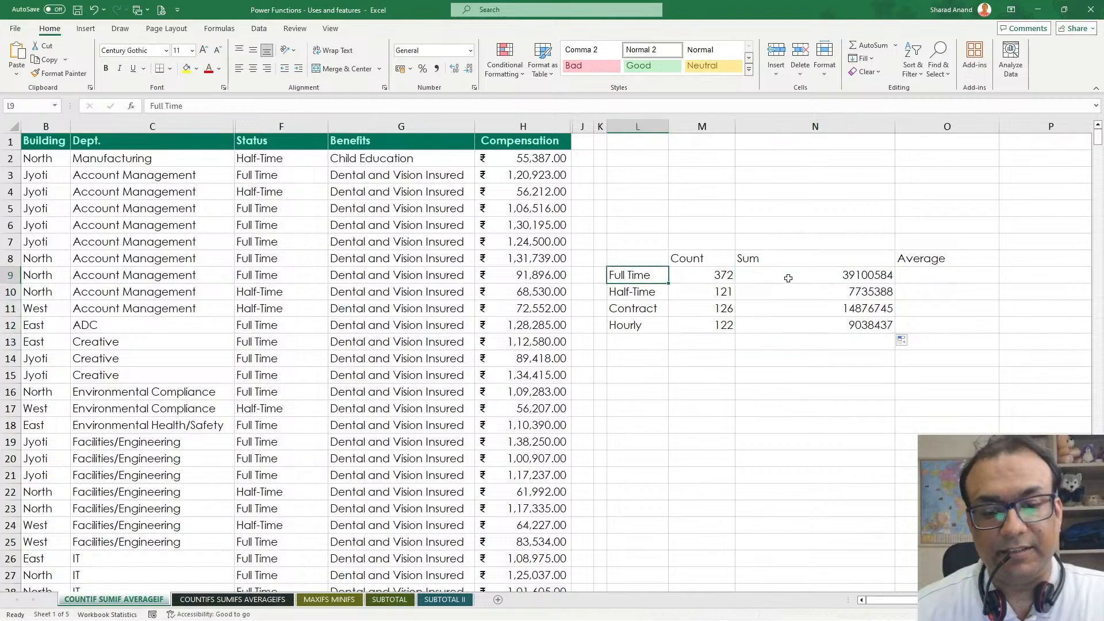
Narrow the Sum column N to fit its four totals.
left_click_drag(788, 278, 780, 322)
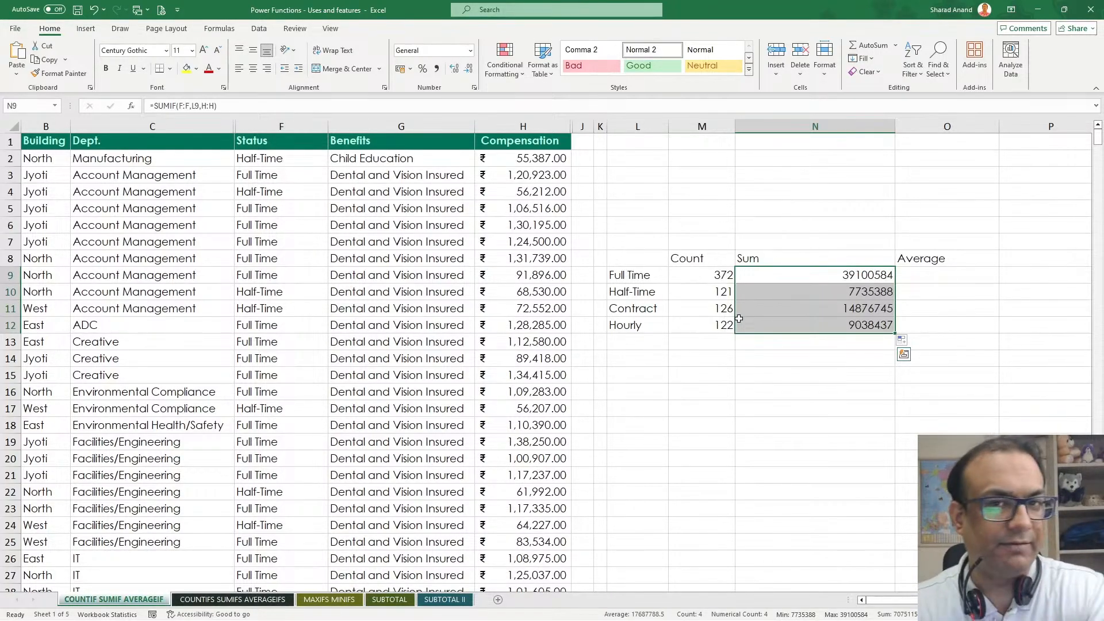
left_click_drag(895, 126, 801, 130)
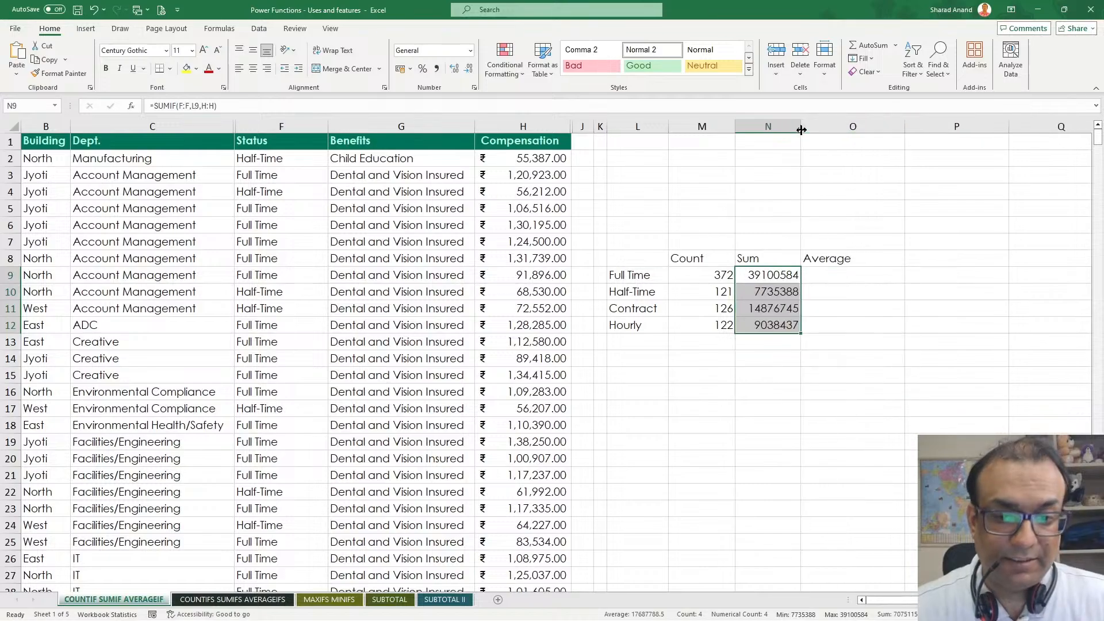
Enter =AVERAGEIF(F:F,L9,H:H) in O9 to average the Compensation of the Full Time employees.
left_click(827, 274)
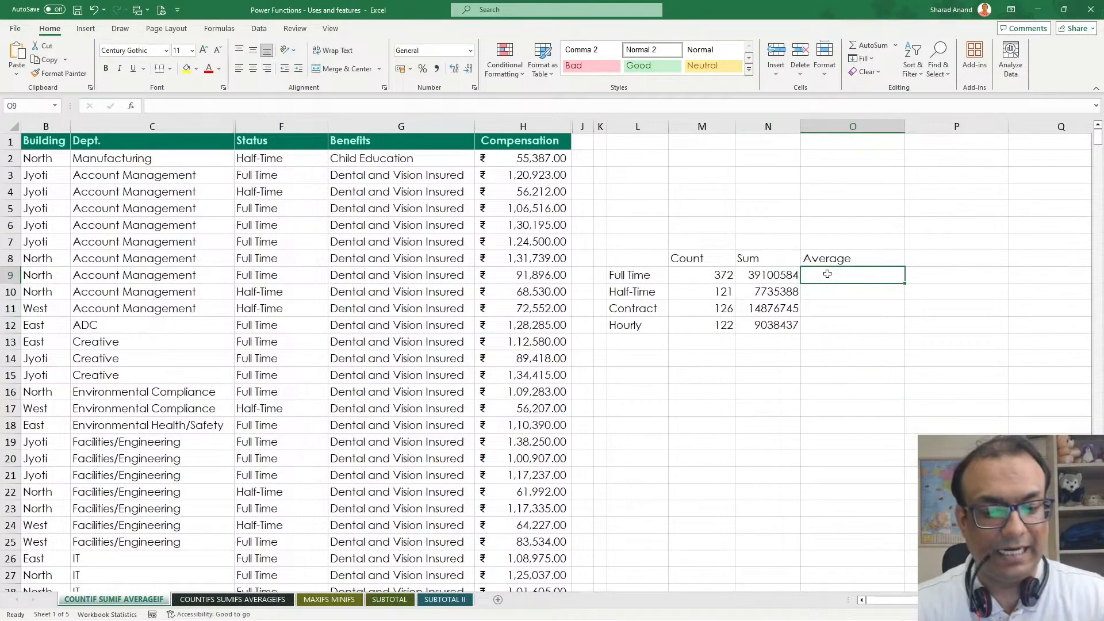
type("=averag")
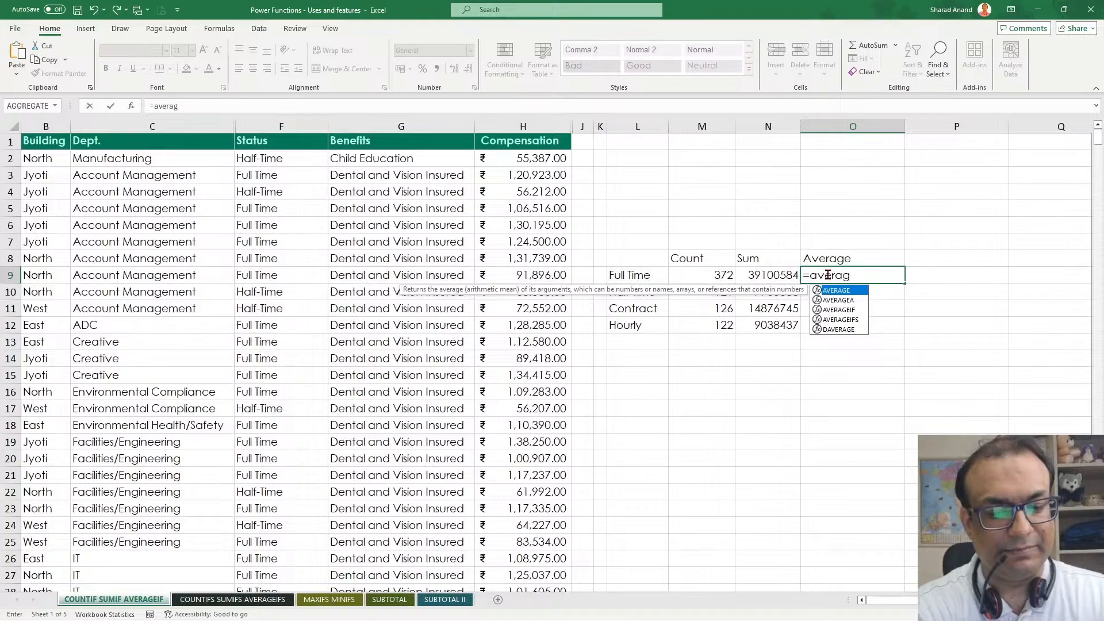
type("eif")
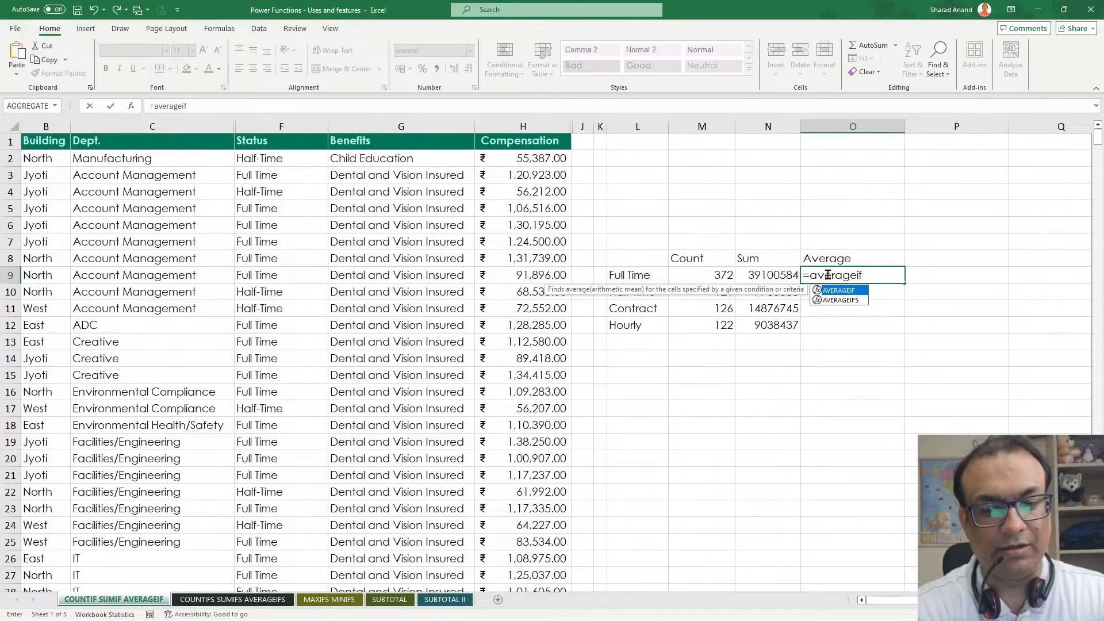
key("Tab")
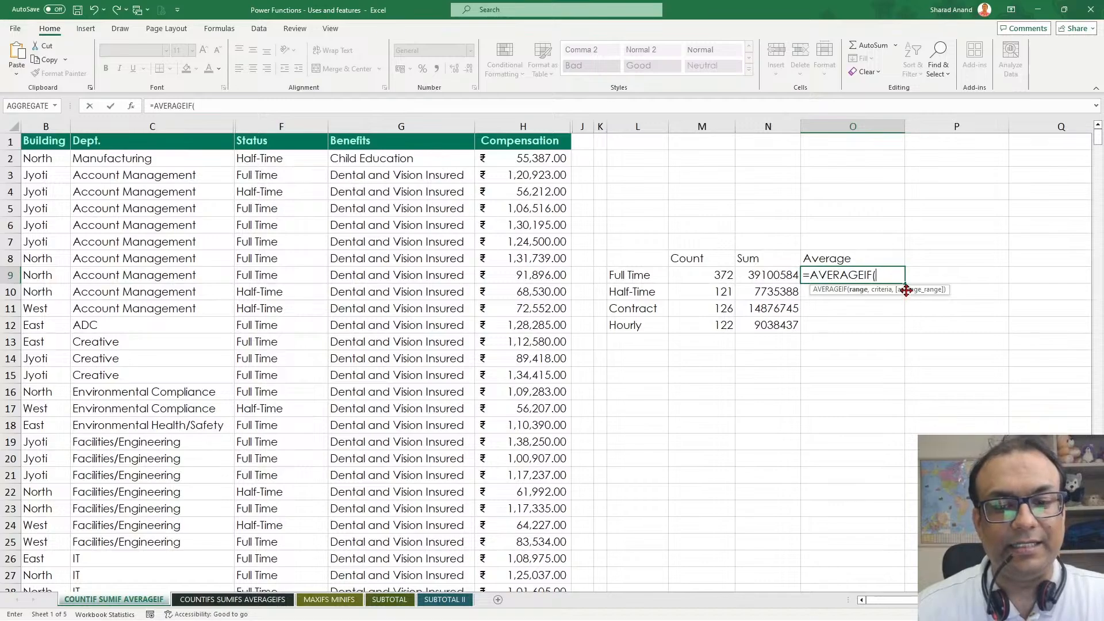
left_click_drag(903, 295, 871, 171)
left_click(300, 123)
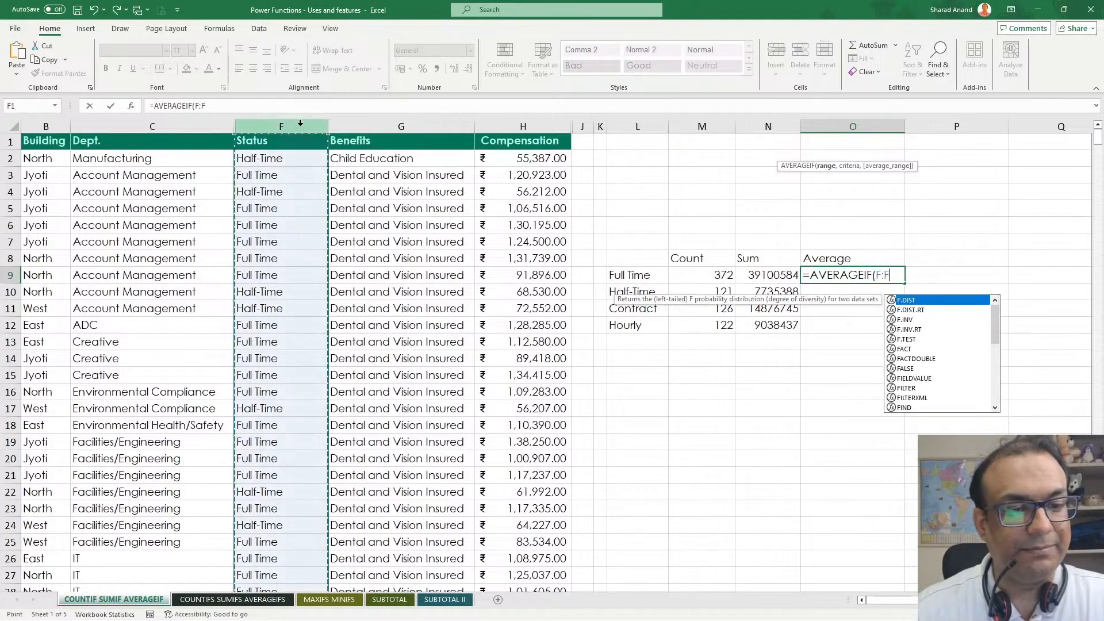
type(",")
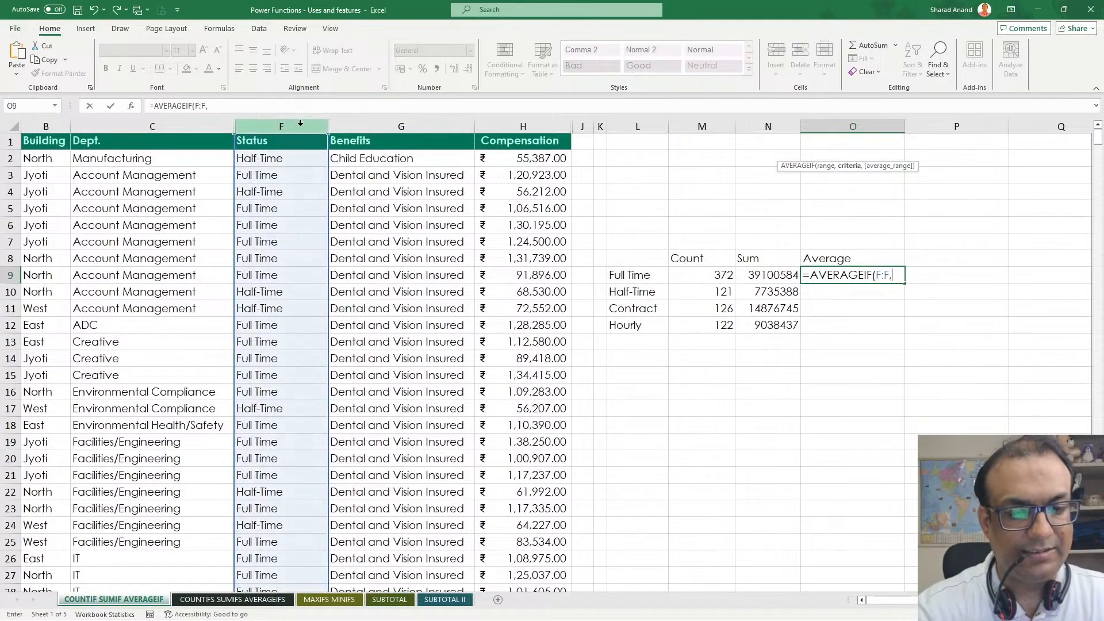
left_click(620, 276)
type(",")
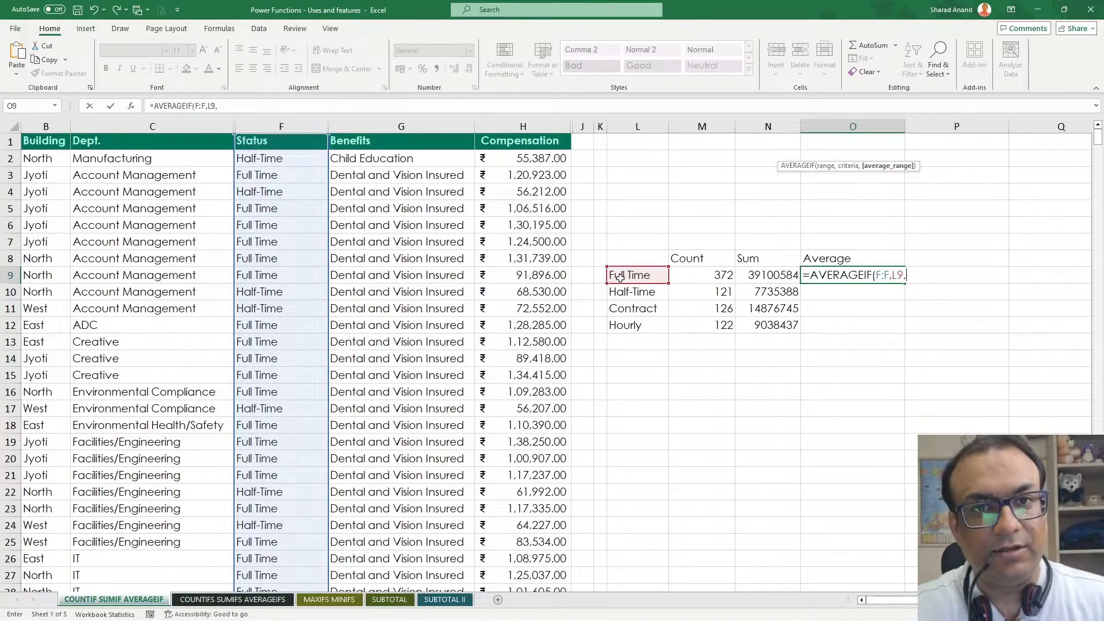
left_click(537, 128)
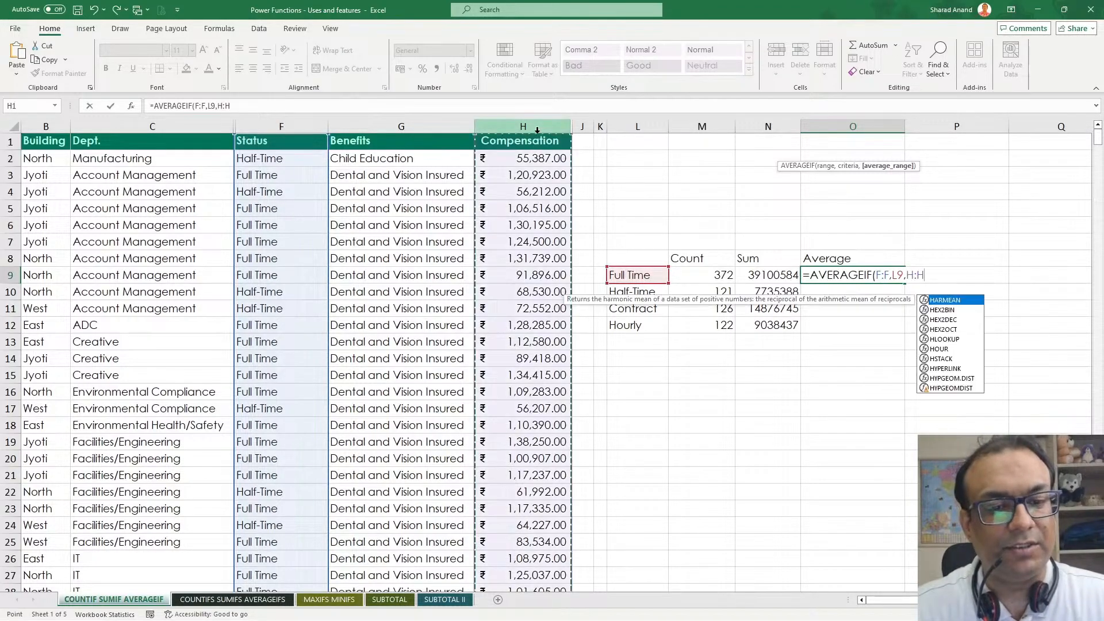
key("Return")
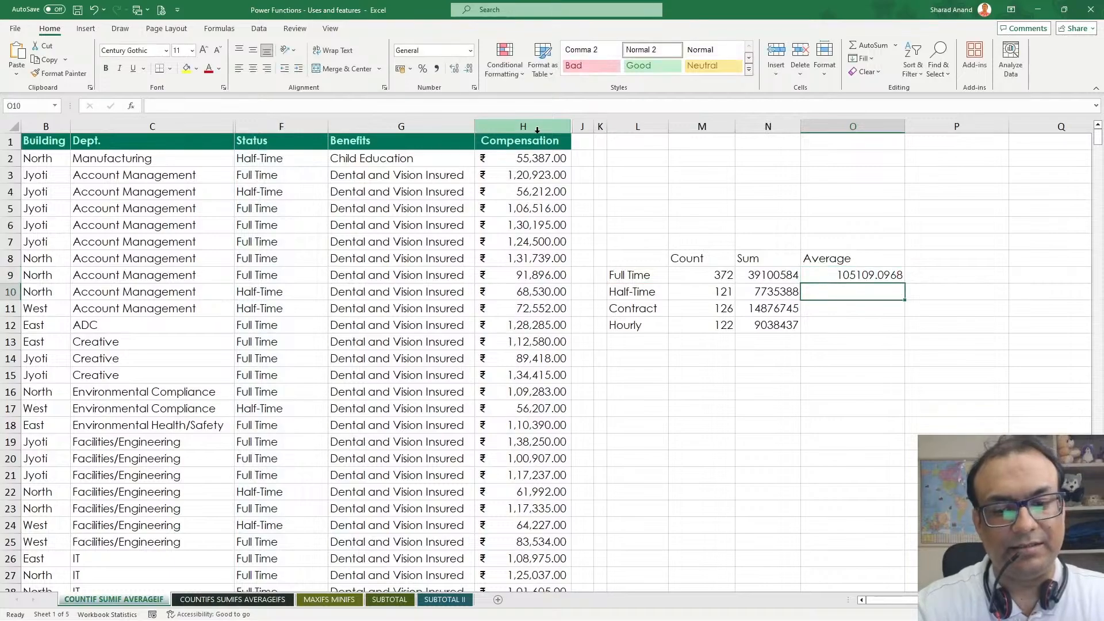
Fill the O9 AVERAGEIF formula down through O12 for the Half-Time, Contract and Hourly rows.
left_click(898, 279)
left_click_drag(907, 285, 906, 332)
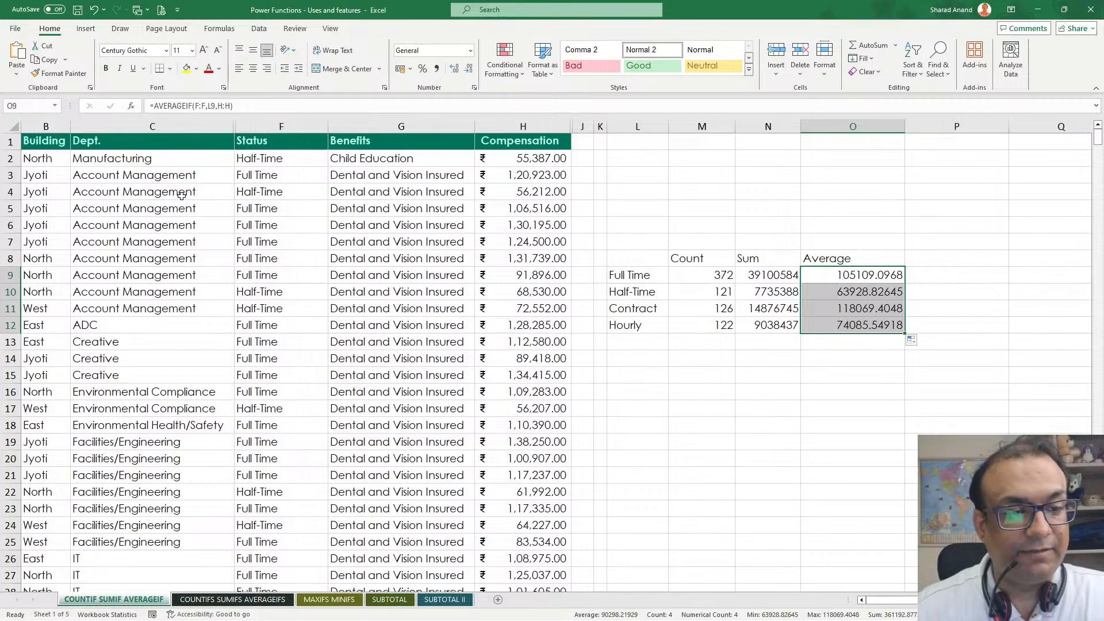
scroll(178, 198, "down", 3)
scroll(177, 202, "up", 3)
Enter =UNIQUE(C2:C742) in L16 to list each department from the Dept. column once.
left_click(628, 395)
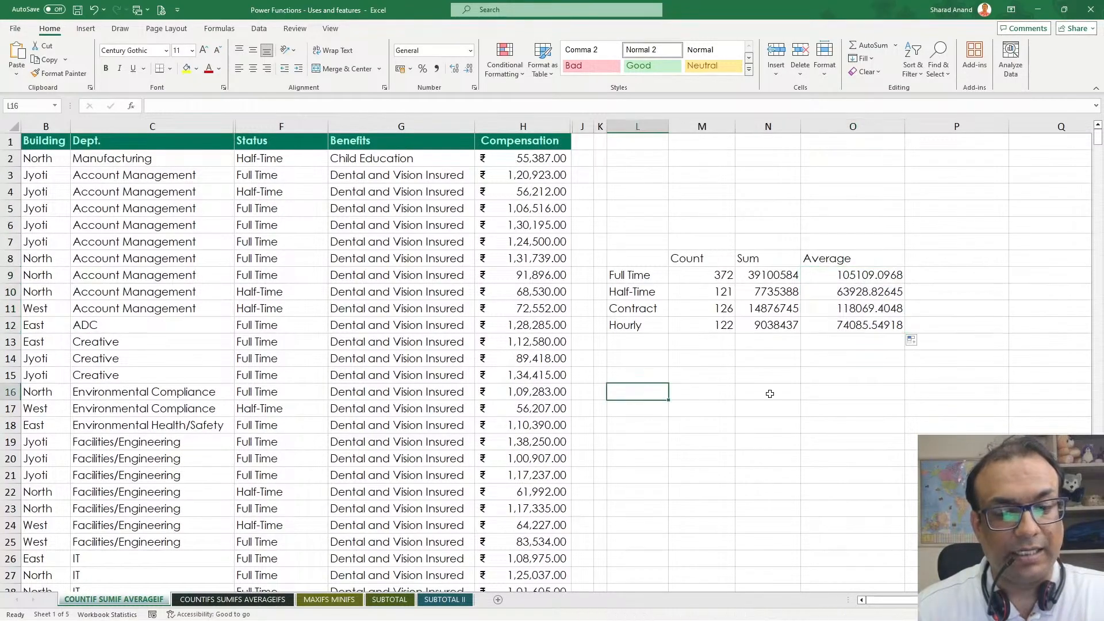
type("=uniq")
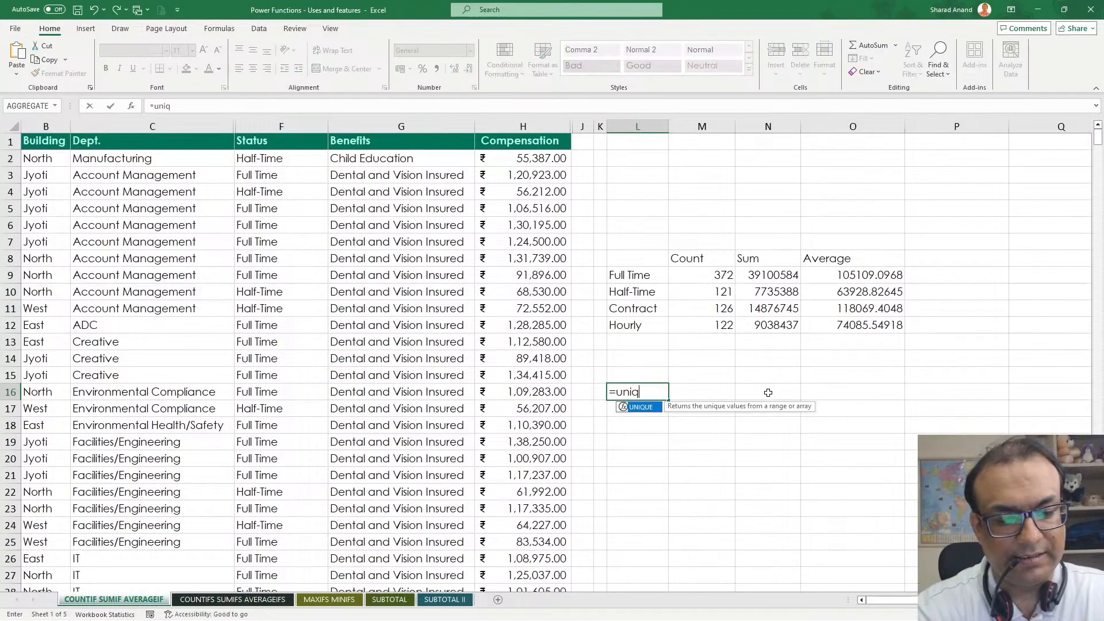
key("Tab")
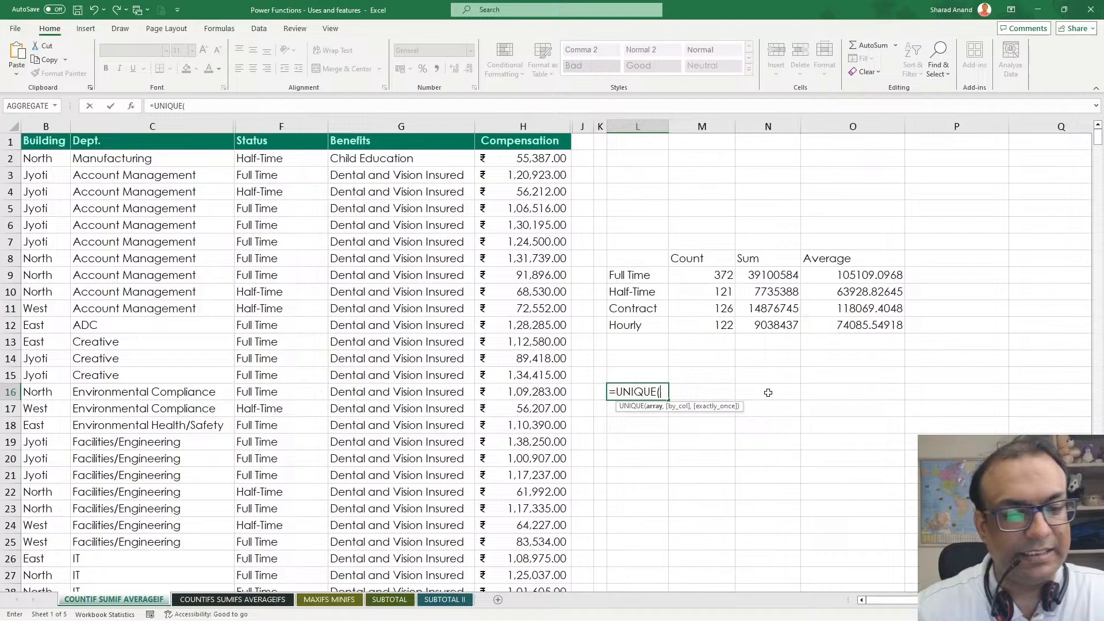
left_click(172, 126)
left_click(166, 160)
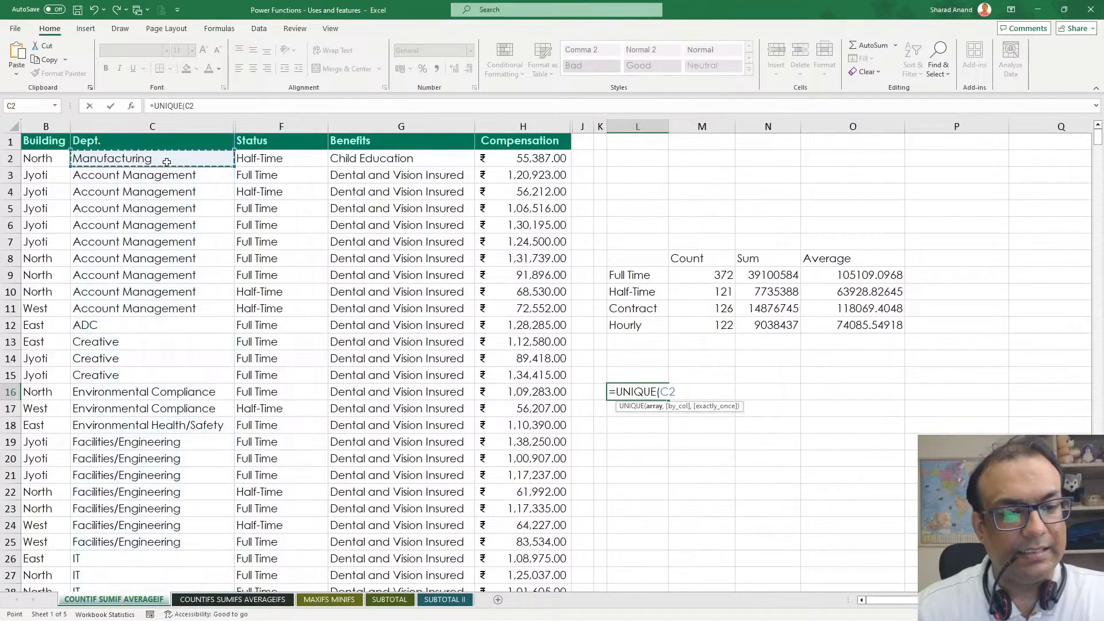
key("ctrl+shift+Down")
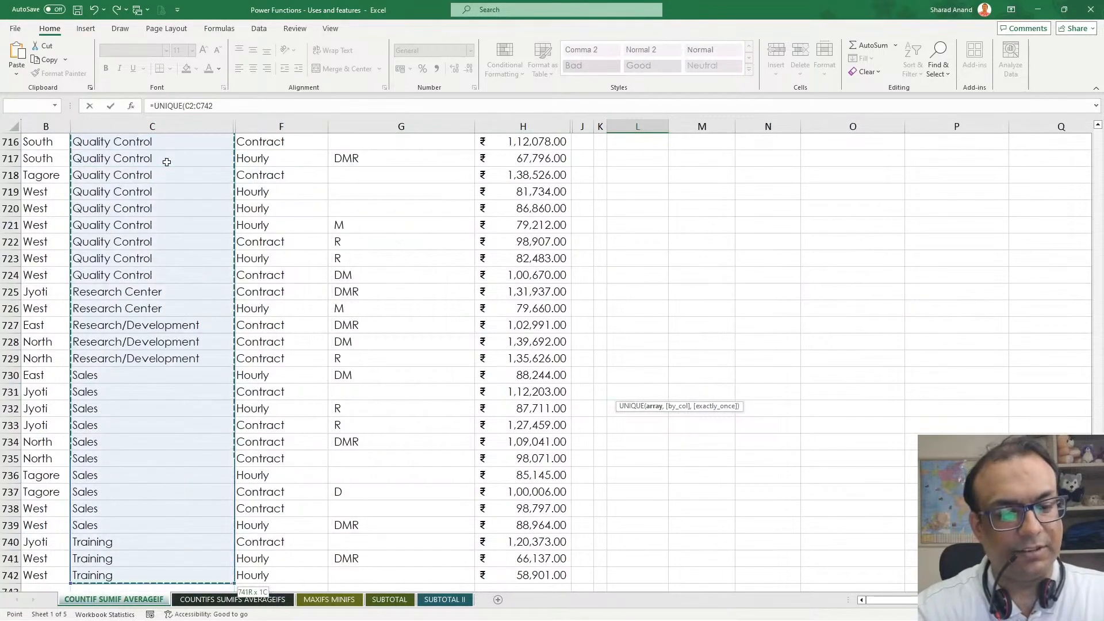
key("Return")
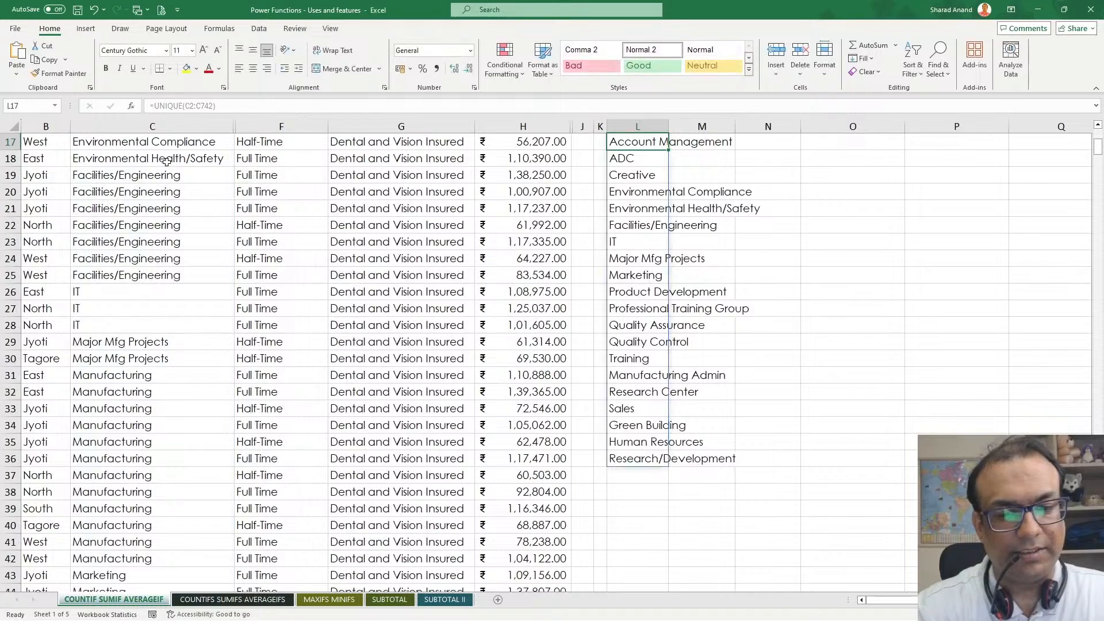
Widen column L so the full department names fit beside the empty count cells.
left_click(701, 375)
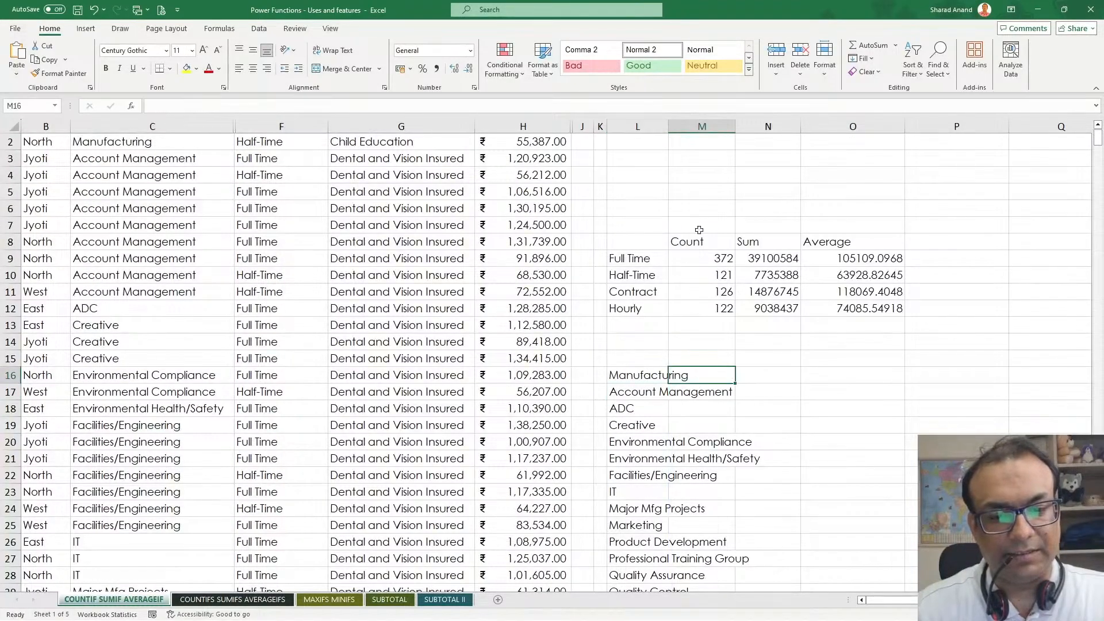
left_click_drag(668, 126, 786, 122)
scroll(828, 286, "down", 3)
scroll(834, 239, "down", 1)
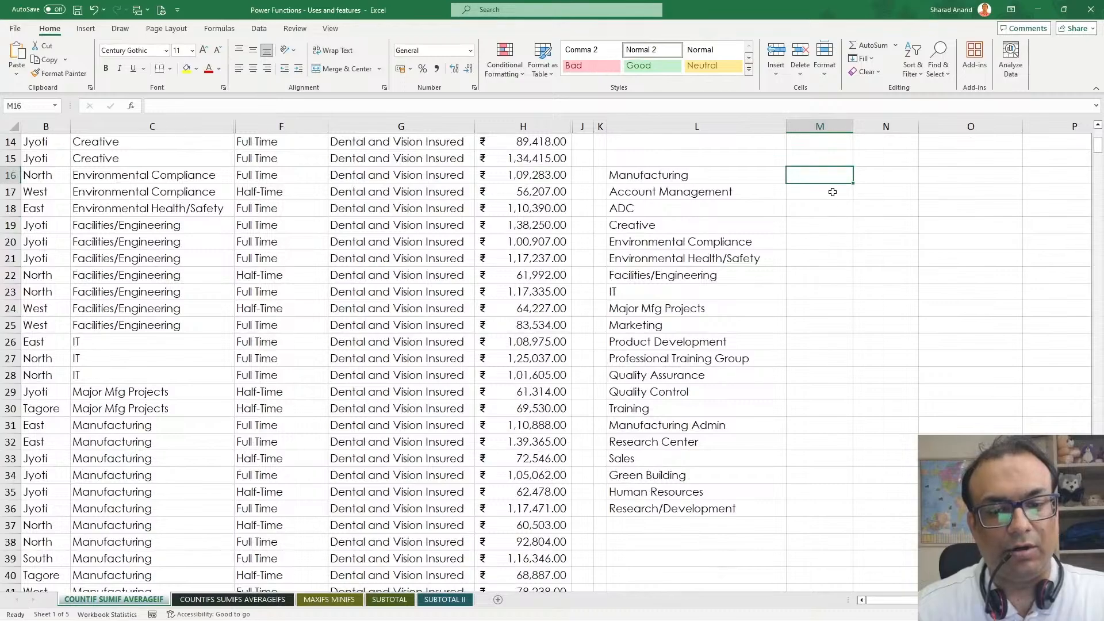
Enter =COUNTIF(C:C,L16) in M16 to count the employees in the Manufacturing department.
type("=coun")
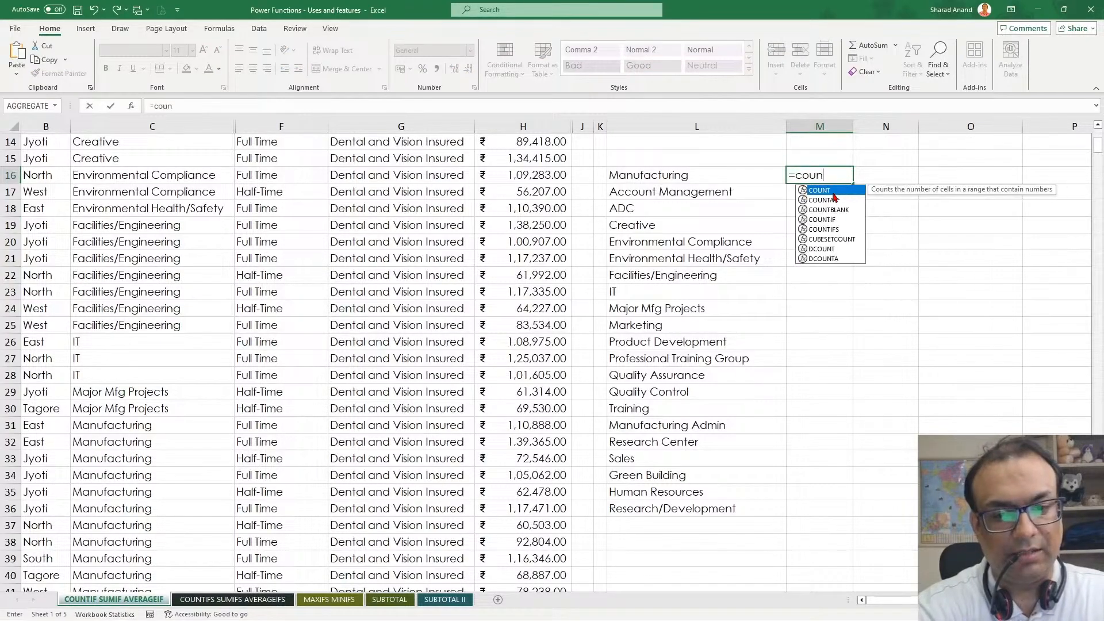
type("ti")
key("BackSpace")
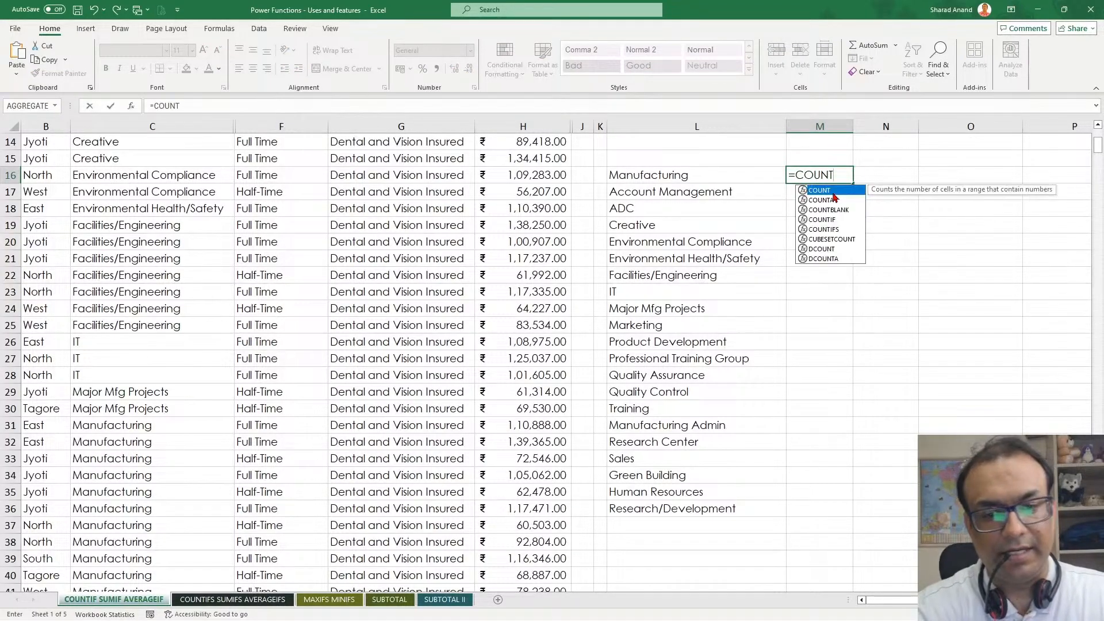
type("i")
key("Tab")
scroll(351, 350, "up", 4)
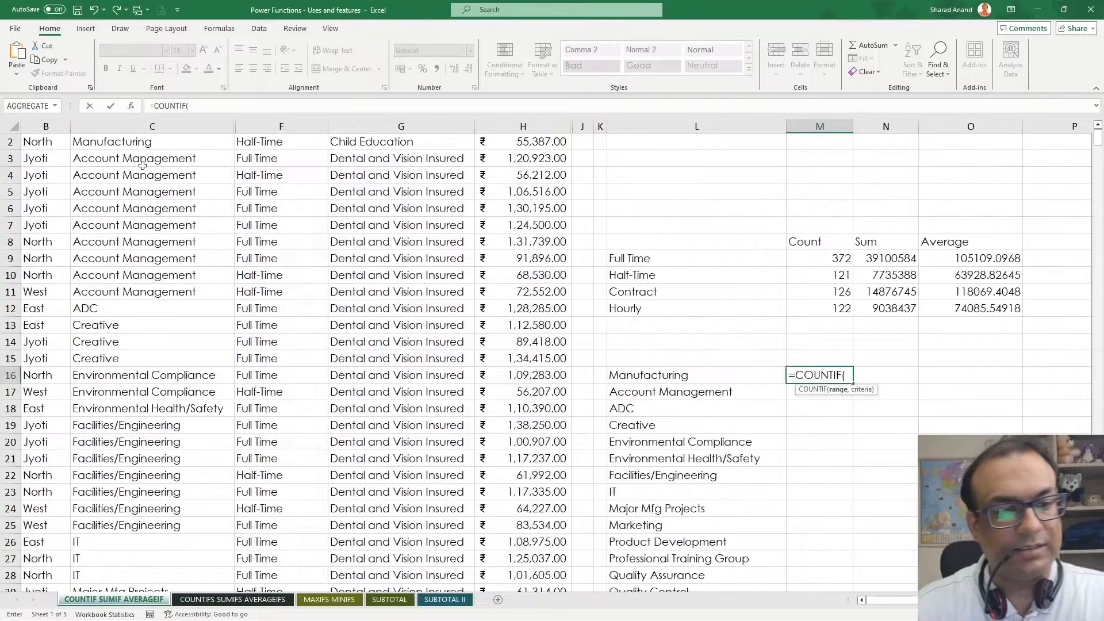
left_click(134, 122)
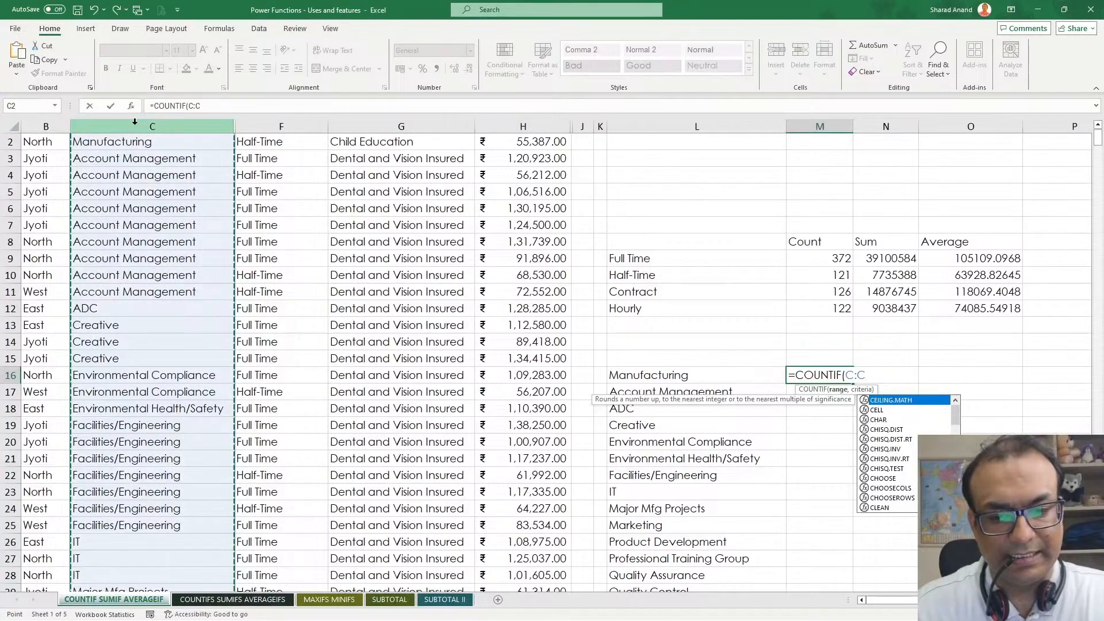
type(",")
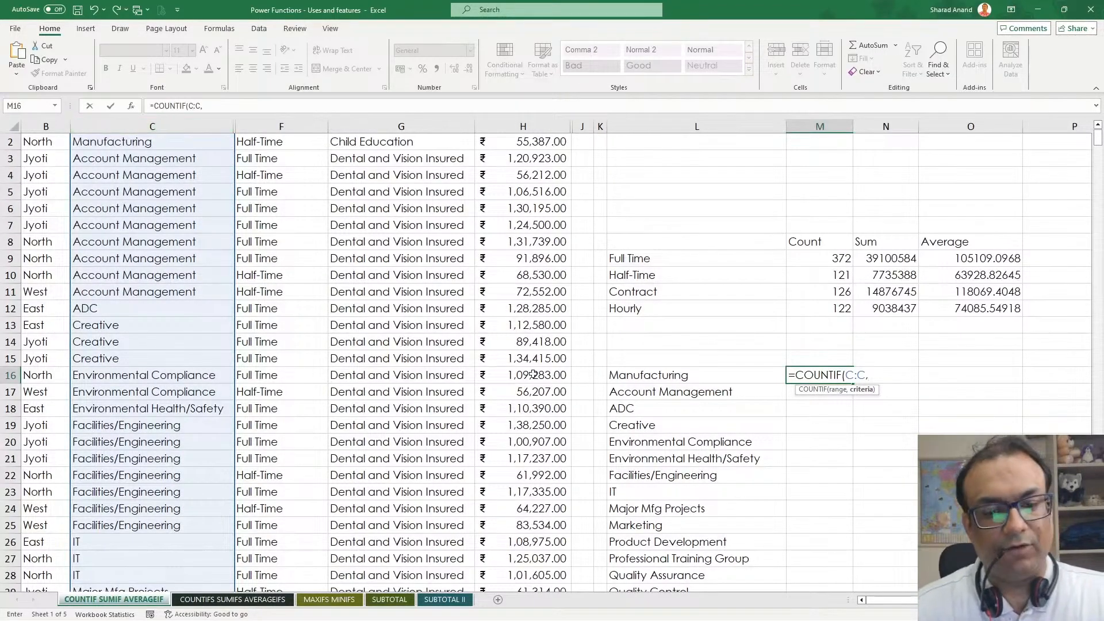
left_click(716, 376)
key("Return")
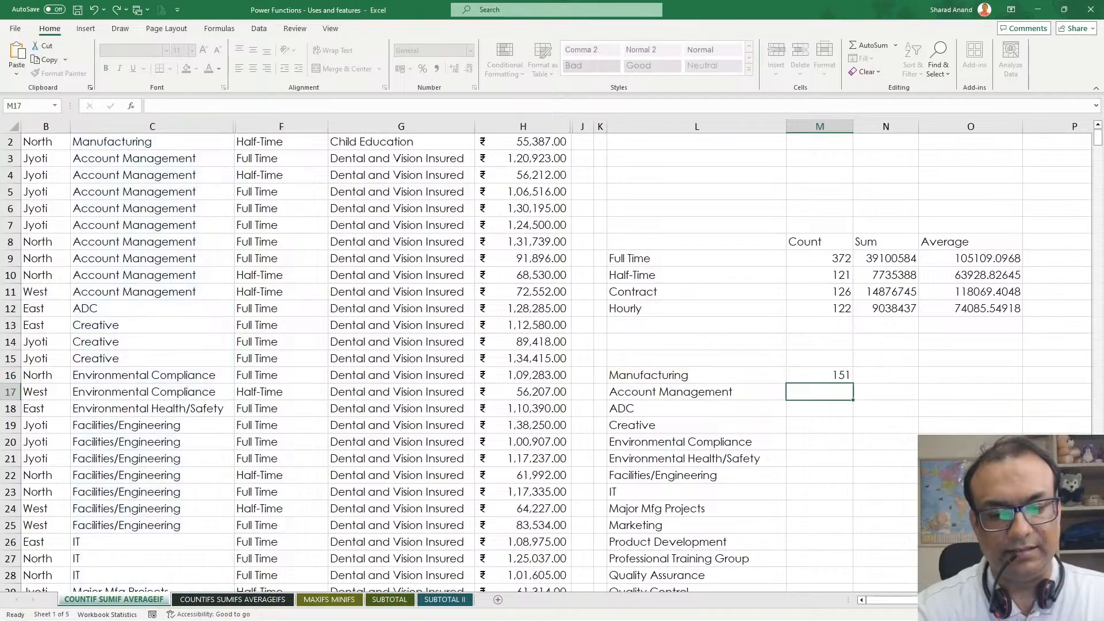
Fill the M16 COUNTIF formula down through M36 for all the listed departments.
scroll(826, 262, "down", 2)
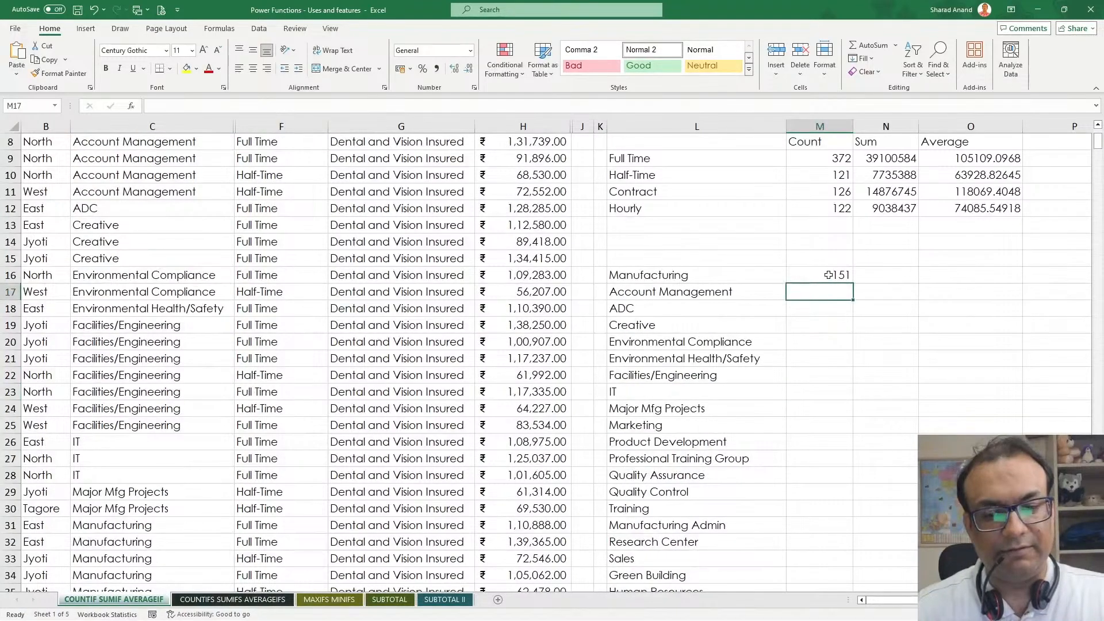
left_click(829, 276)
double_click(852, 284)
scroll(849, 323, "down", 2)
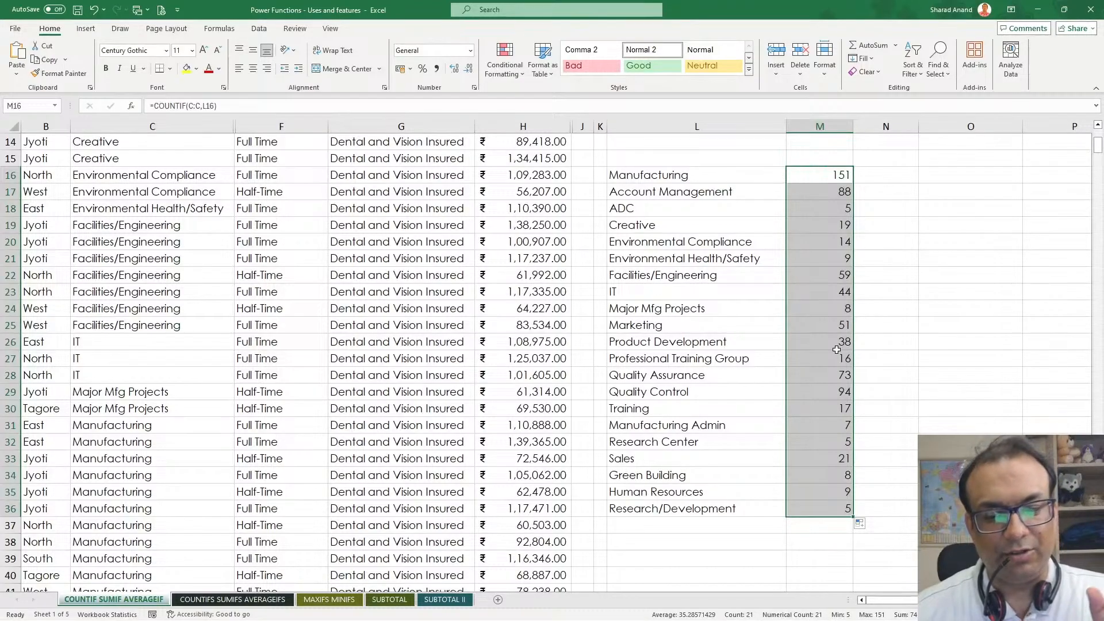
Examine the COUNTIF formulas of several departments and the UNIQUE formula behind the department list.
left_click(824, 292)
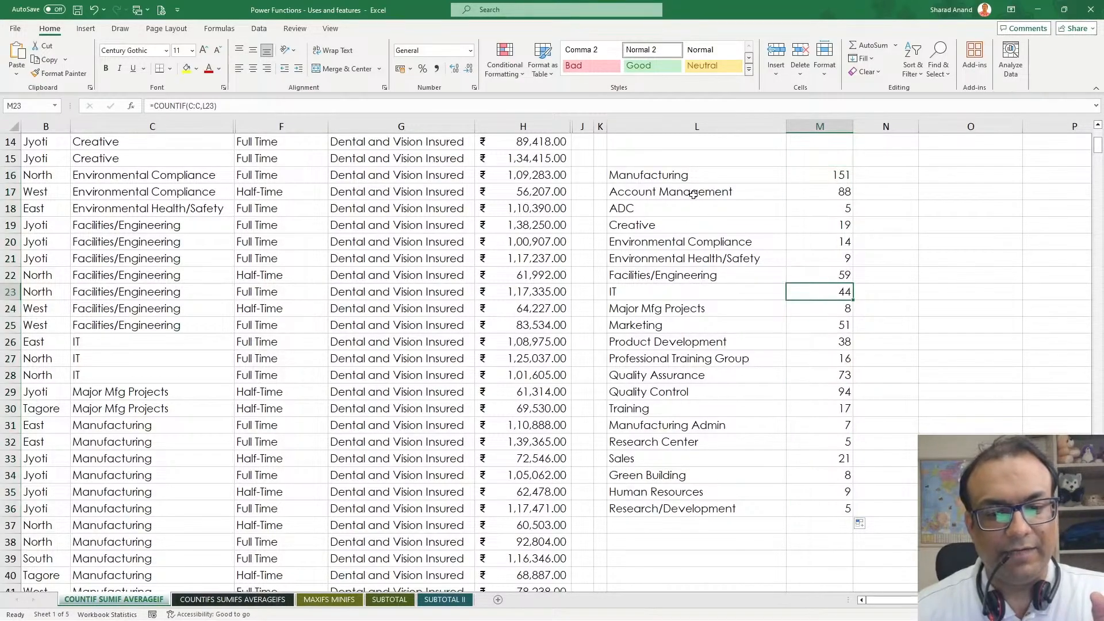
left_click(696, 193)
left_click(807, 193)
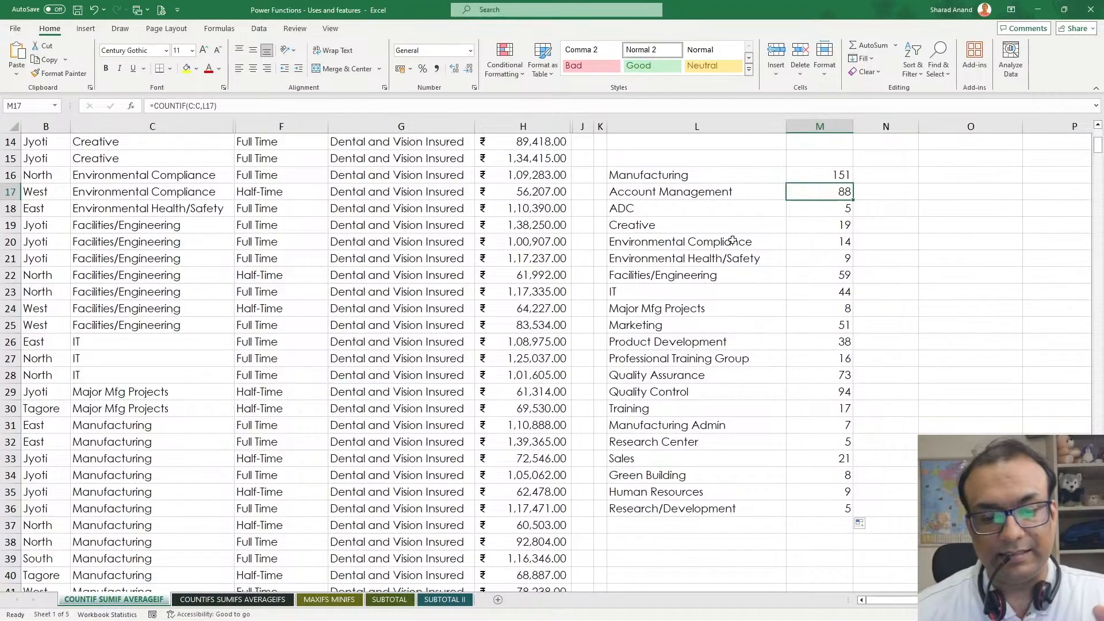
left_click(707, 310)
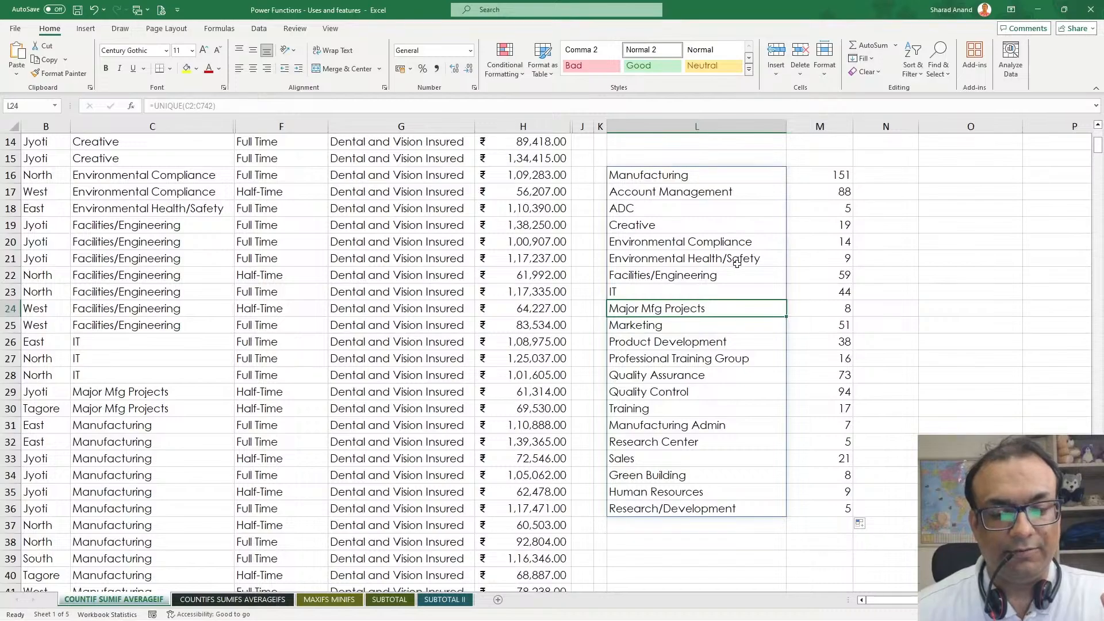
scroll(738, 262, "up", 4)
left_click(834, 392)
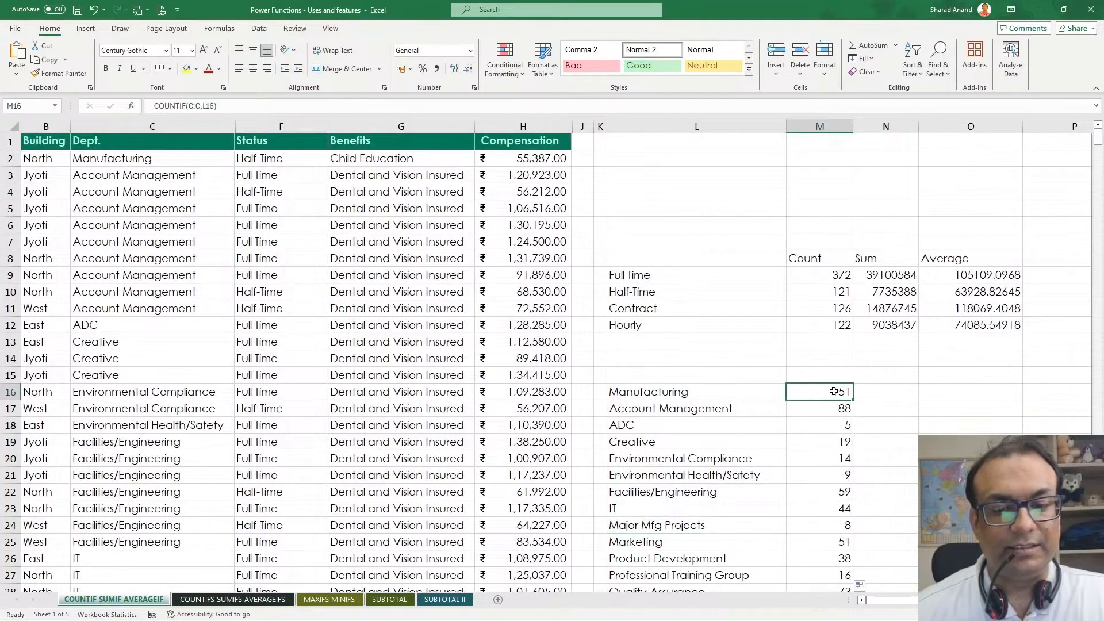
scroll(831, 397, "down", 2)
scroll(828, 394, "up", 2)
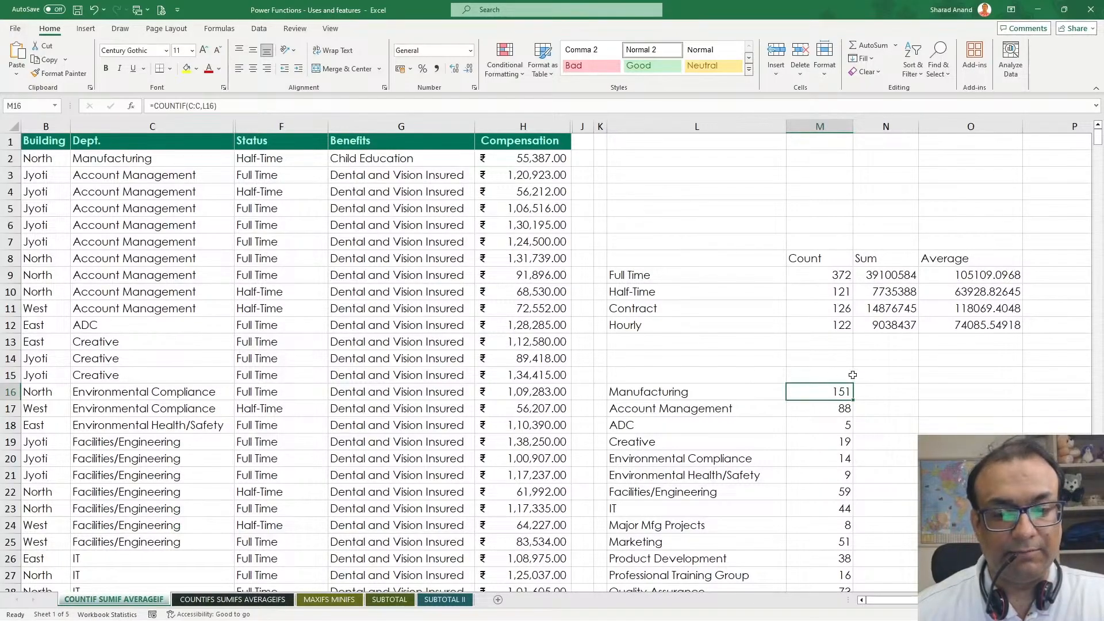
Replace the ADC department in C12 with Account Management, copied from the cell above.
left_click(120, 325)
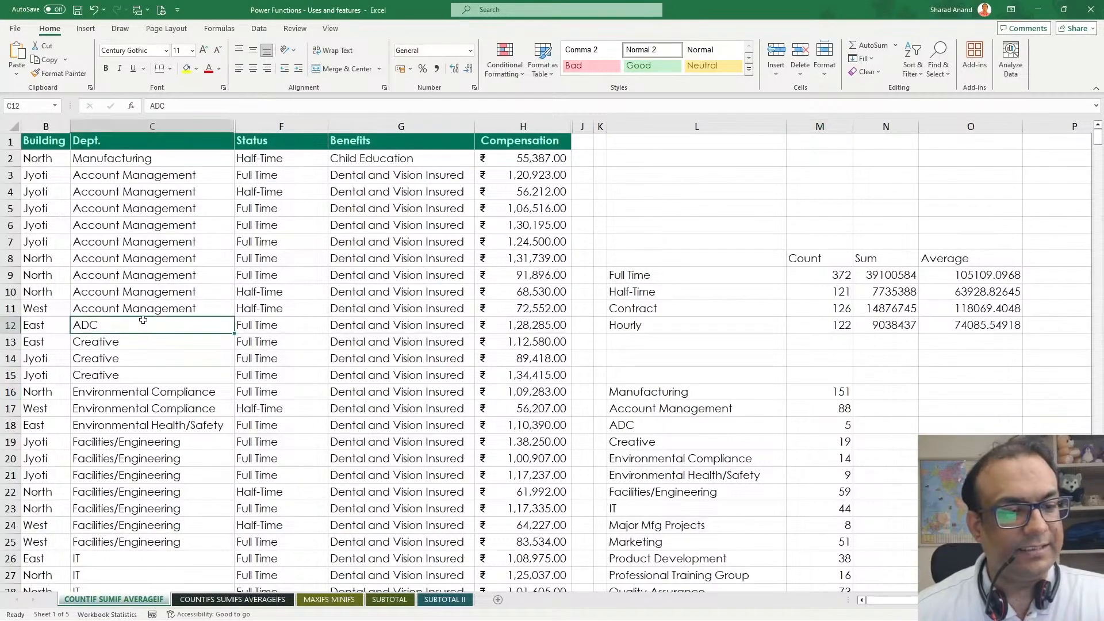
key("ctrl+d")
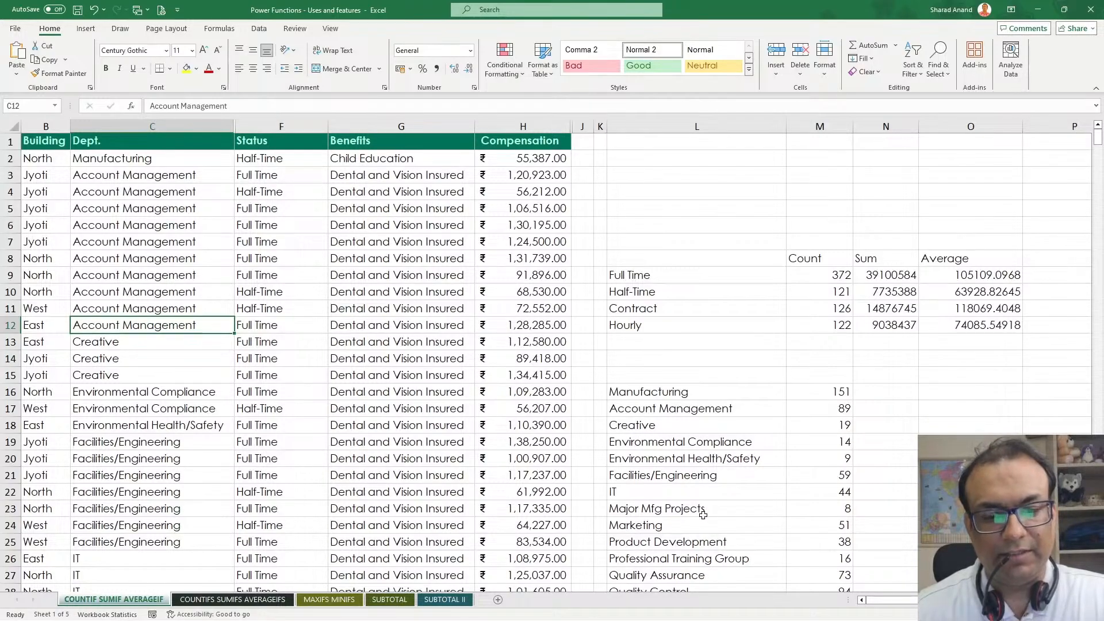
Undo the replacement of the department in C12.
scroll(701, 513, "down", 3)
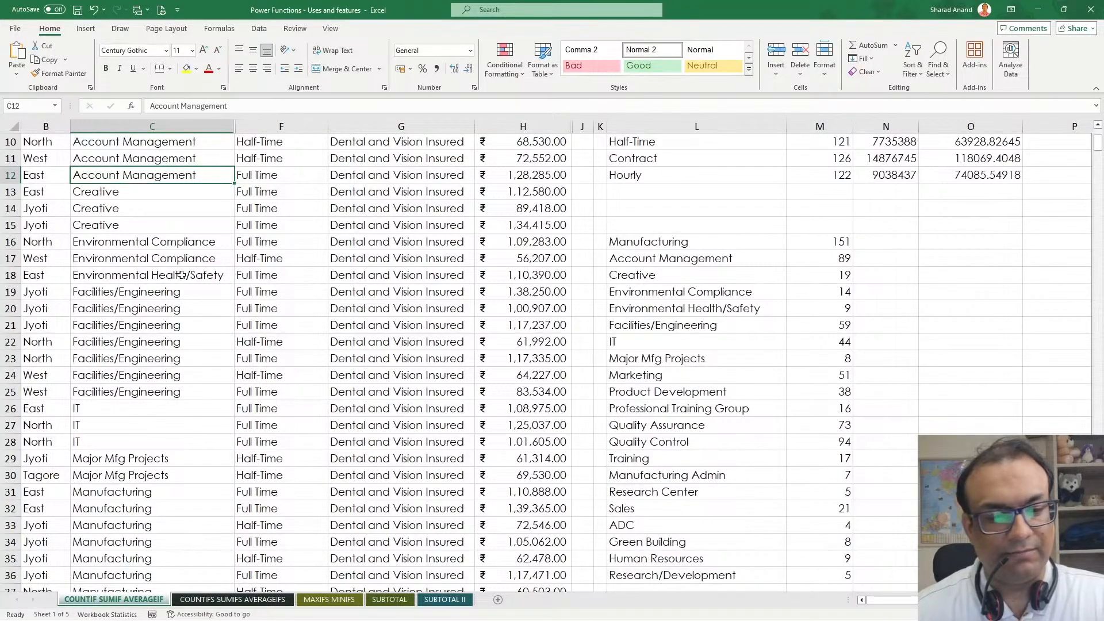
key("ctrl+z")
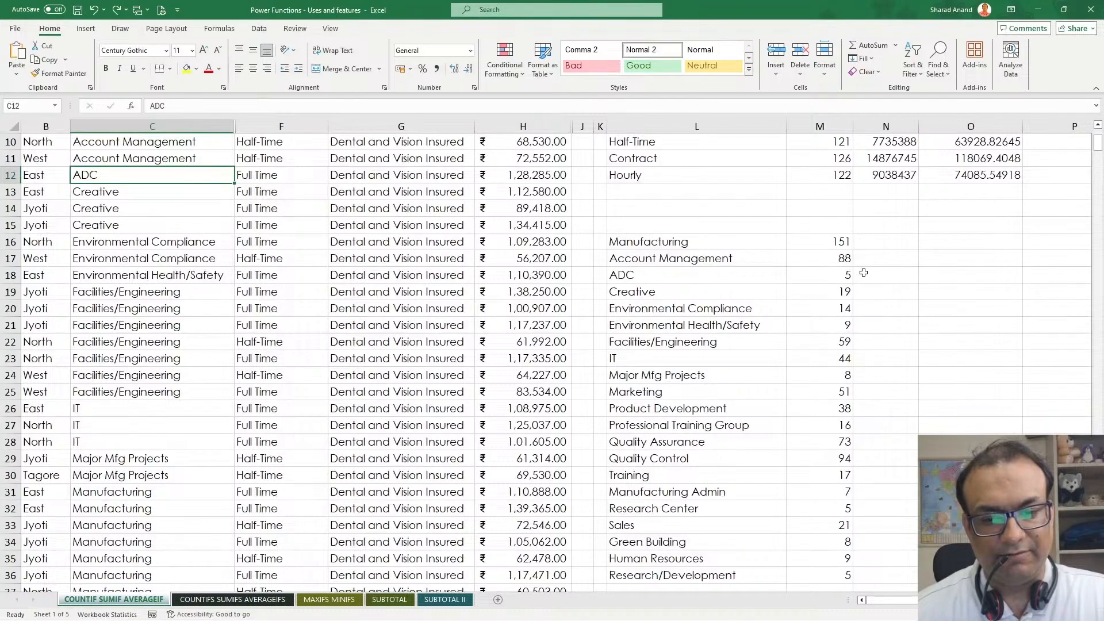
scroll(674, 364, "up", 3)
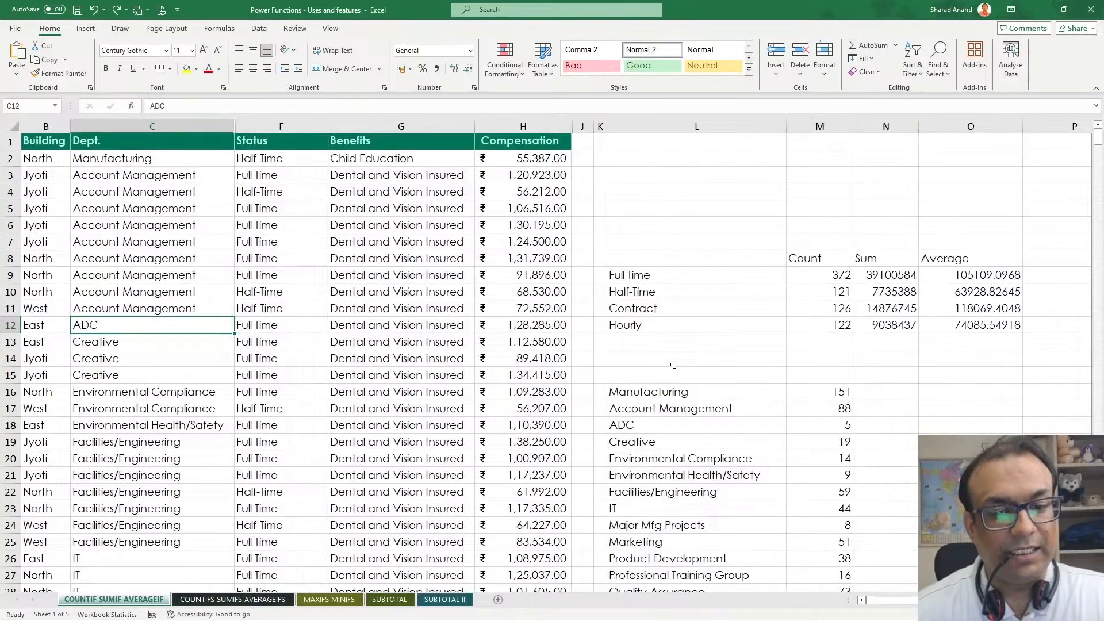
Try replacing the status in F4 with Full Time from the cell above, and undo the change.
left_click(279, 195)
key("ctrl+d")
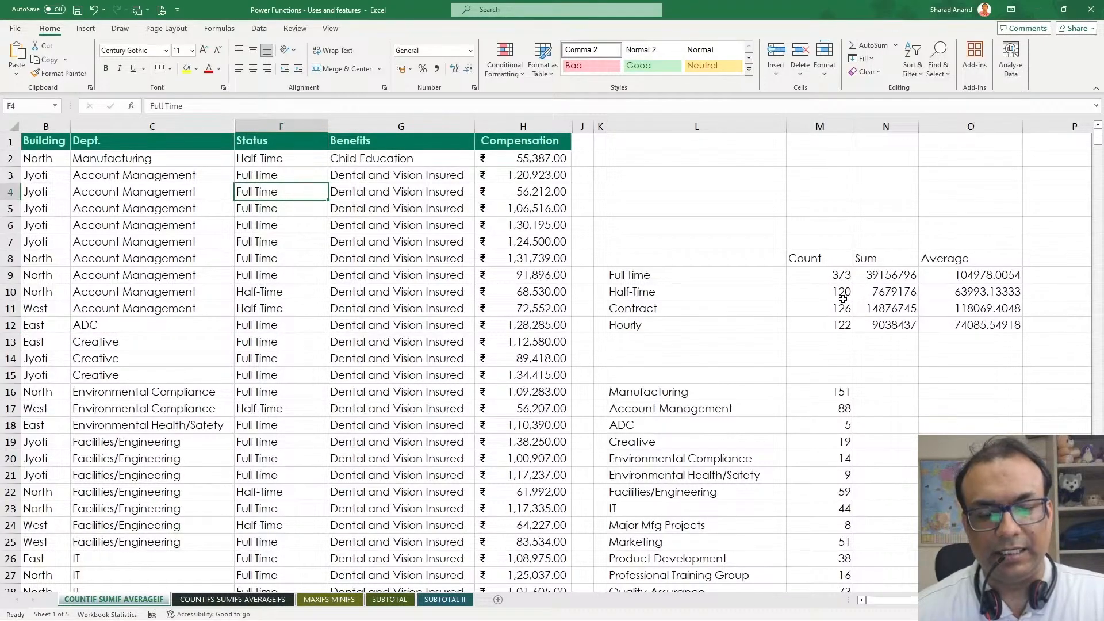
key("ctrl+z")
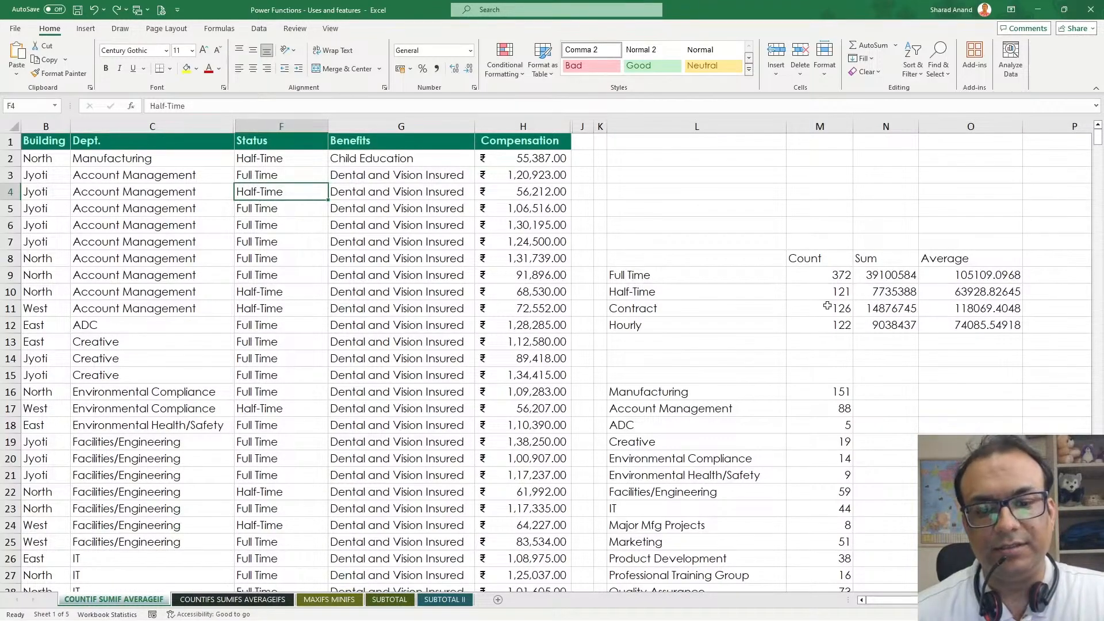
Convert the department list and counts in L16:M36 from formulas to values only, keeping them in the same cells.
scroll(808, 338, "down", 3)
left_click(728, 246)
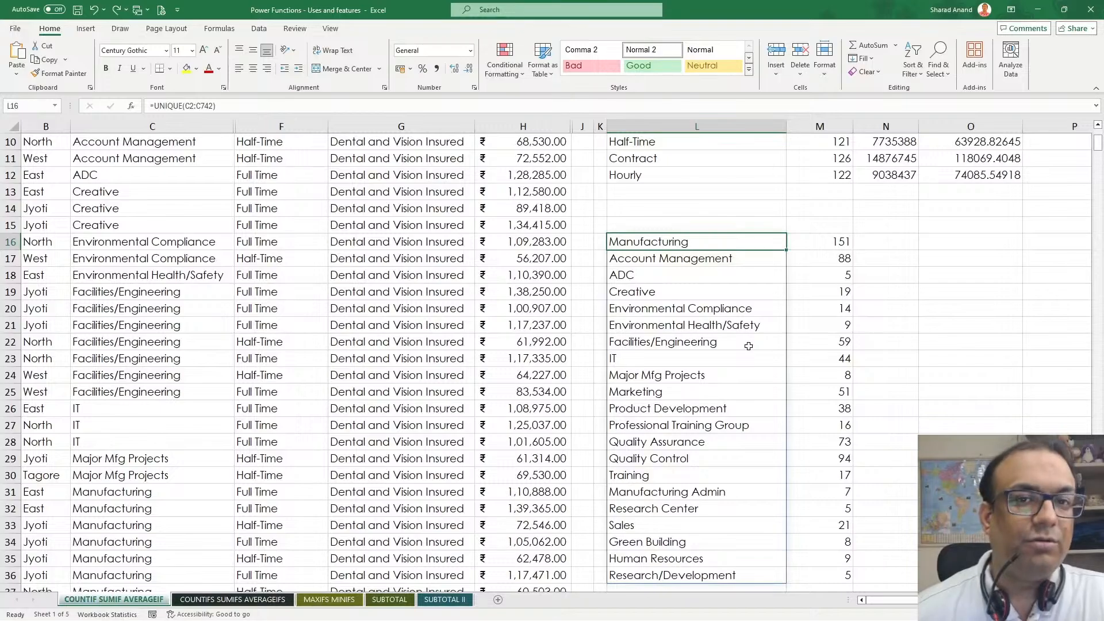
scroll(749, 345, "up", 1)
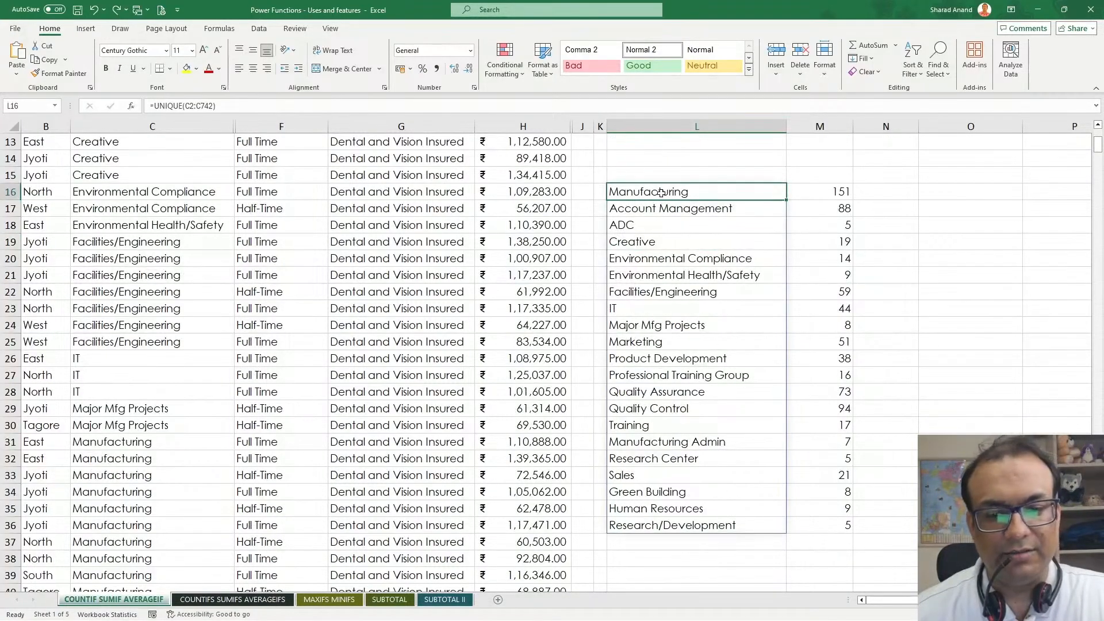
left_click_drag(661, 193, 802, 525)
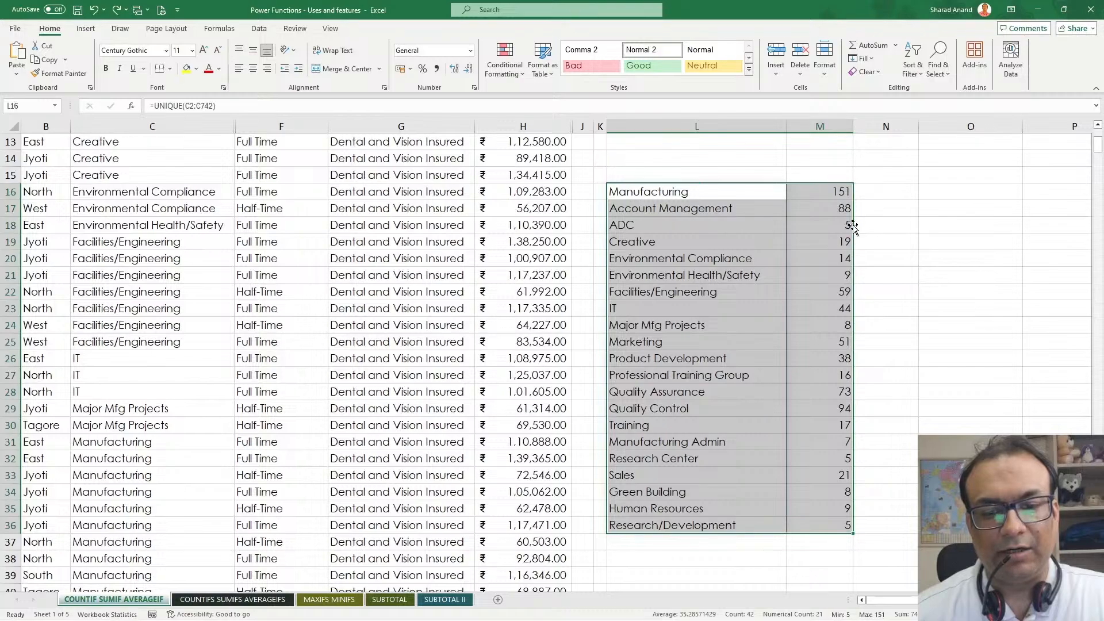
left_click_drag(852, 226, 806, 233)
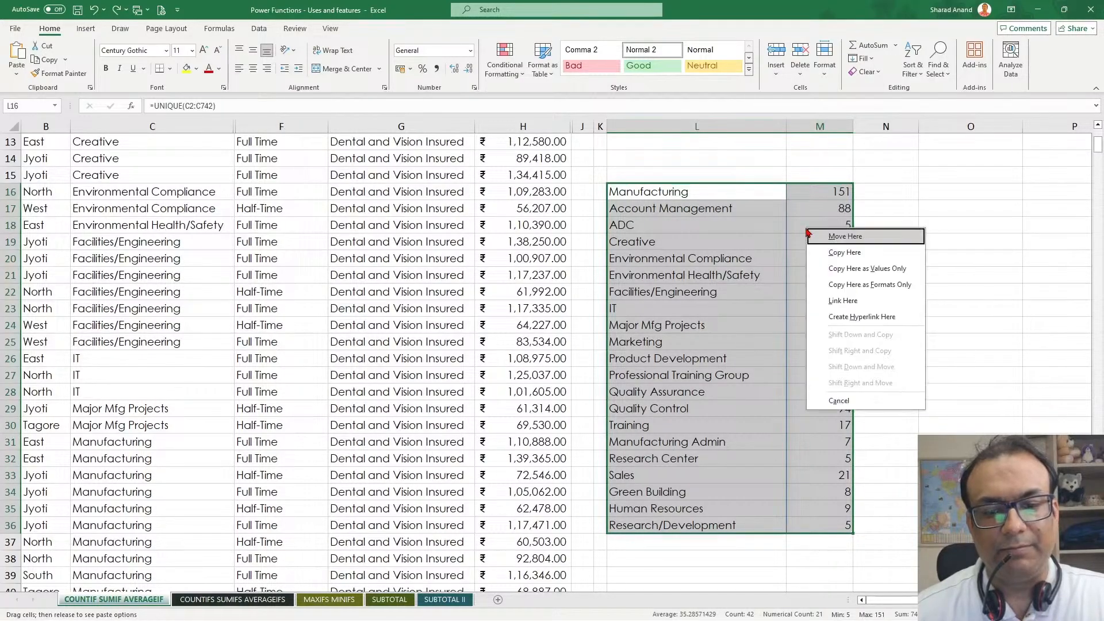
left_click(839, 266)
left_click(743, 242)
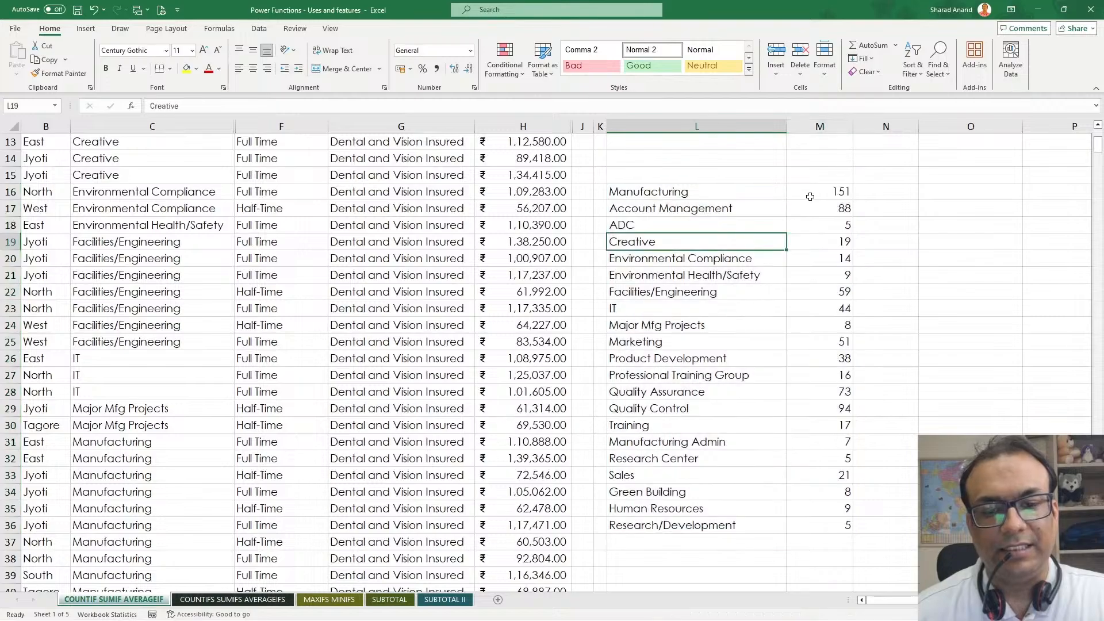
Check the contents of several department and count cells in L16:M36 for remaining formulas.
left_click(812, 193)
left_click(817, 222)
left_click(827, 285)
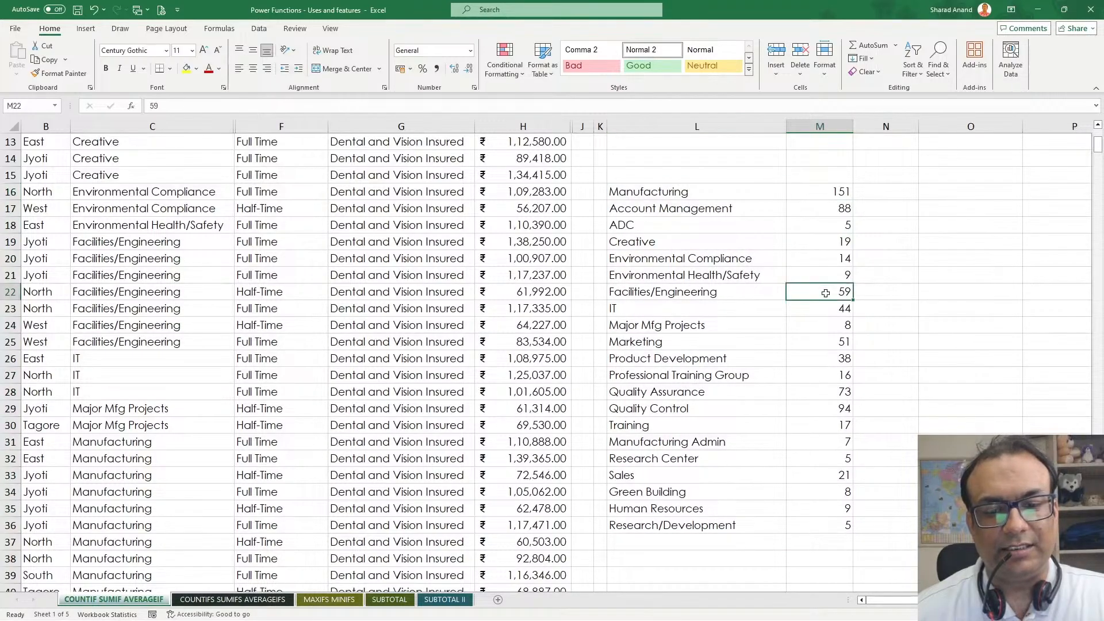
scroll(839, 286, "up", 3)
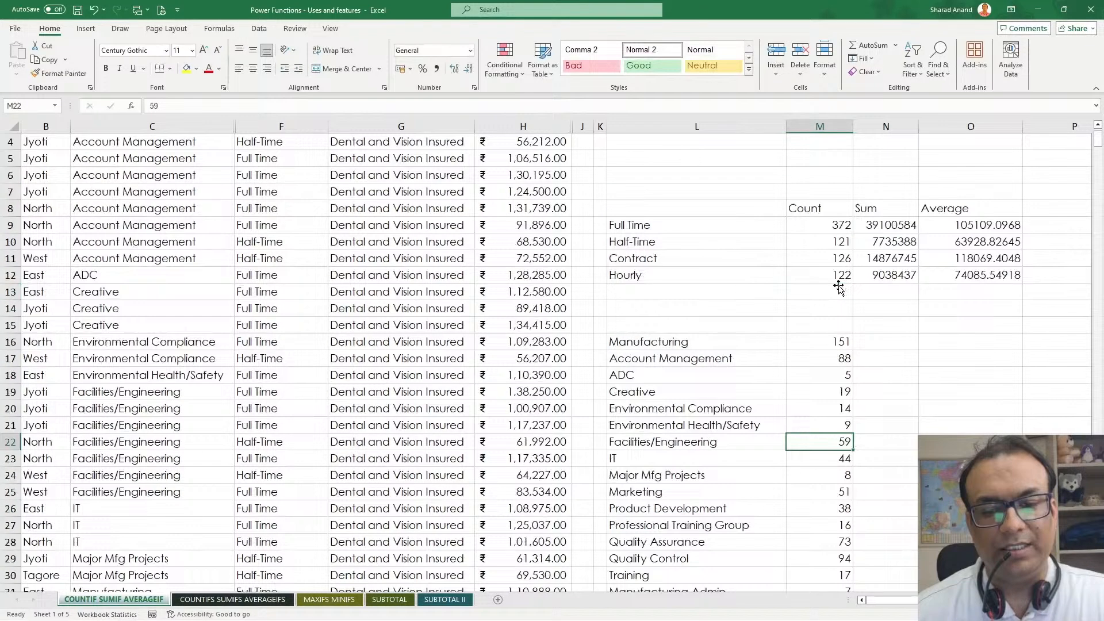
left_click(837, 341)
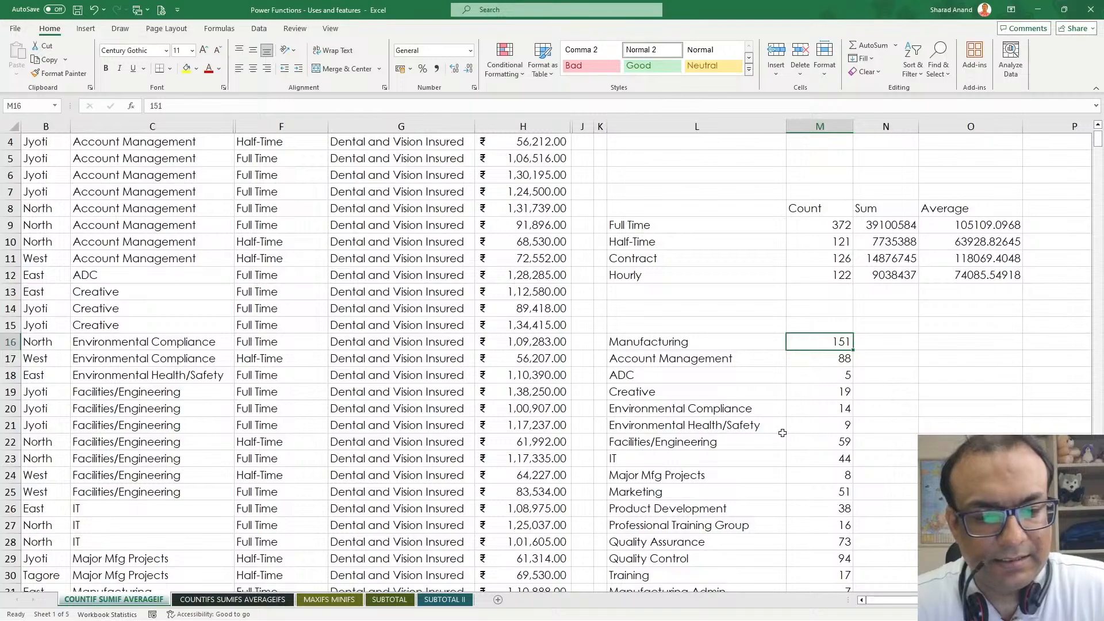
scroll(693, 402, "up", 1)
left_click(696, 384)
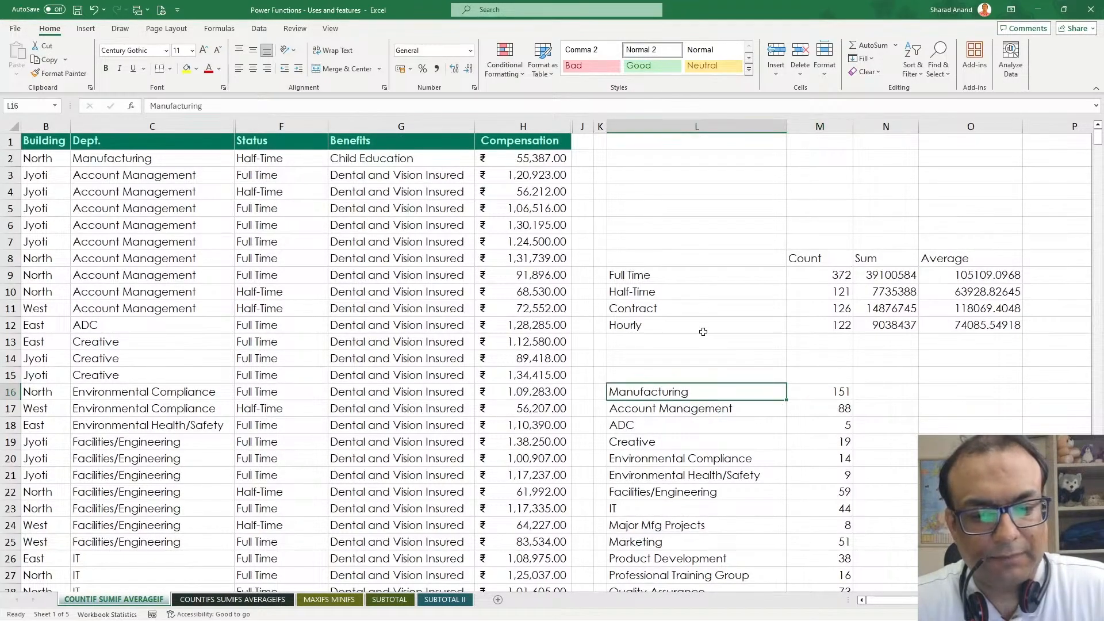
Review the status summary in L9:O12, including each of the four status labels.
left_click_drag(670, 278, 969, 317)
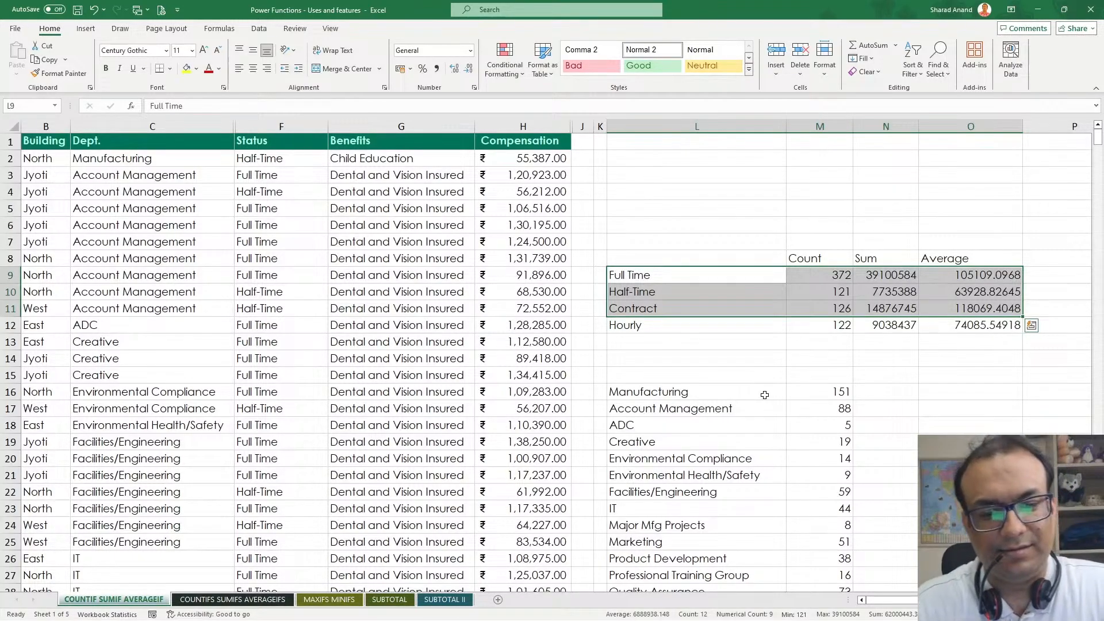
left_click(739, 323)
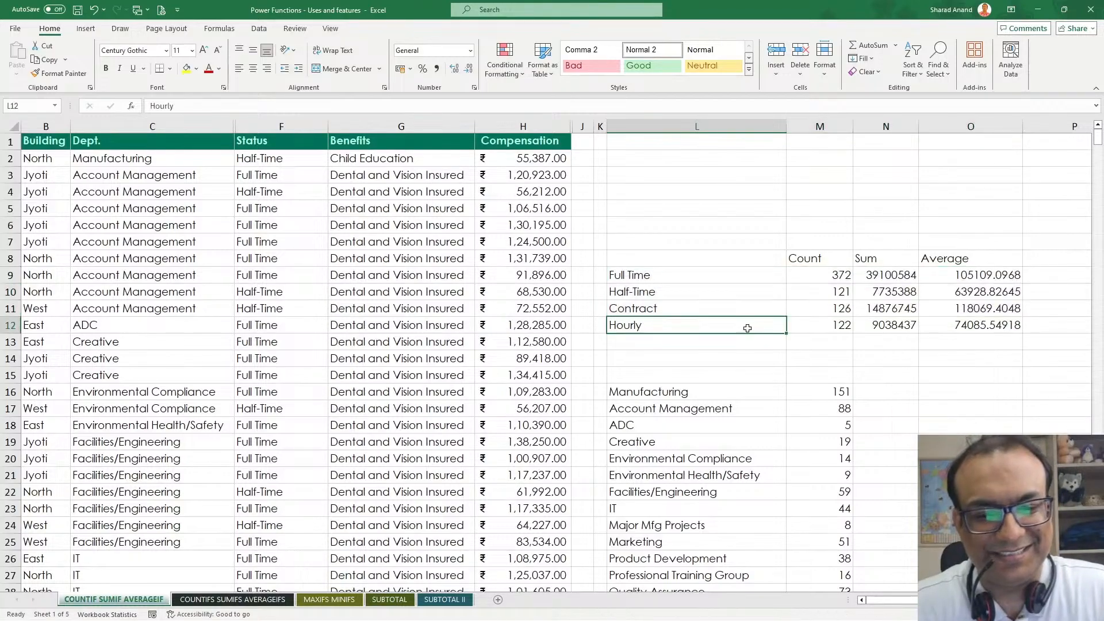
left_click_drag(994, 325, 703, 277)
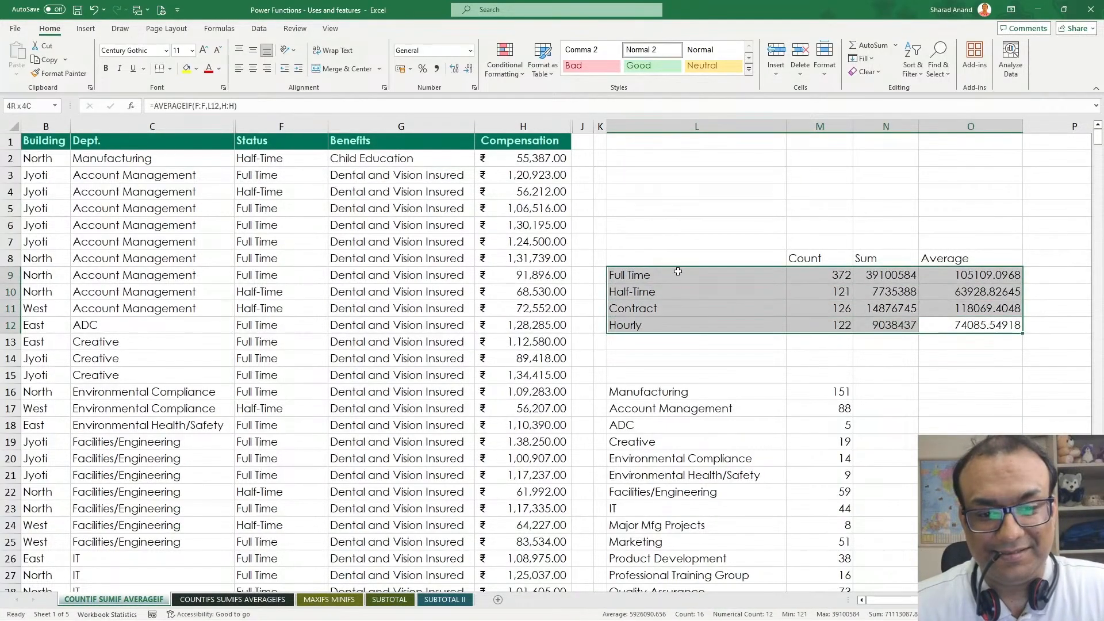
left_click(874, 357)
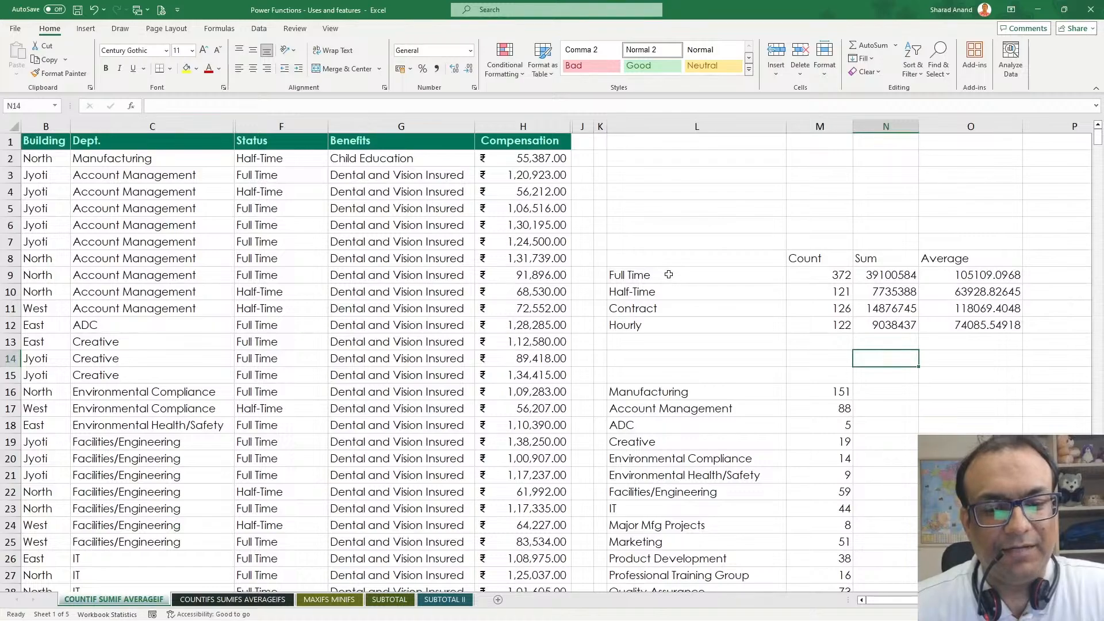
left_click(672, 280)
left_click(661, 289)
left_click(666, 309)
left_click(665, 321)
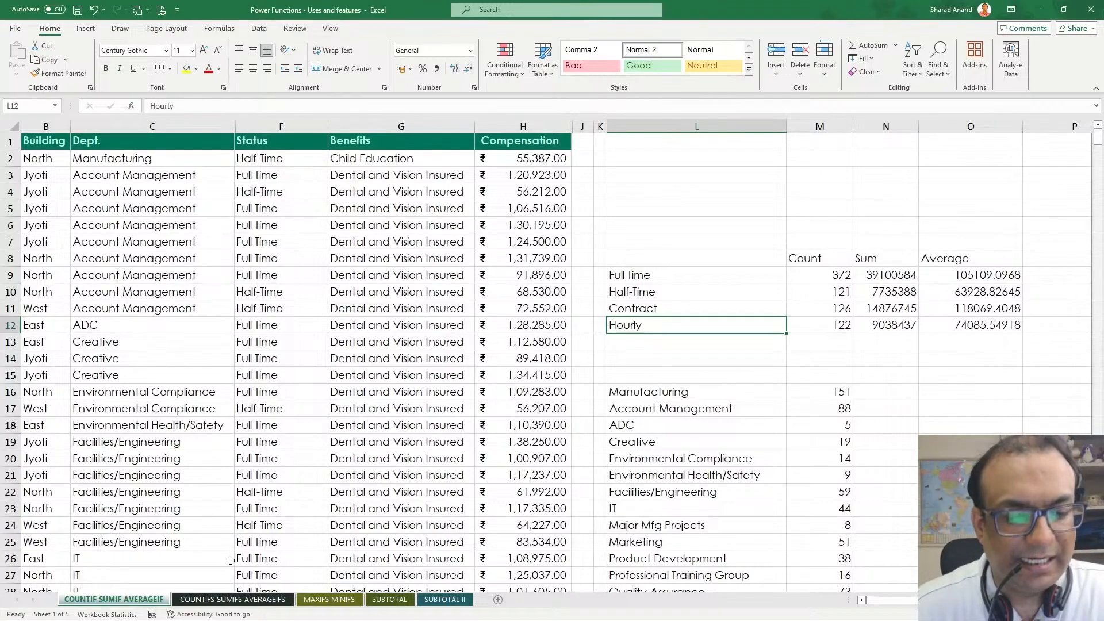
On the COUNTIFS SUMIFS AVERAGEIFS sheet, move the status list from L2:L5 to L14:L17 and widen column L.
left_click(233, 600)
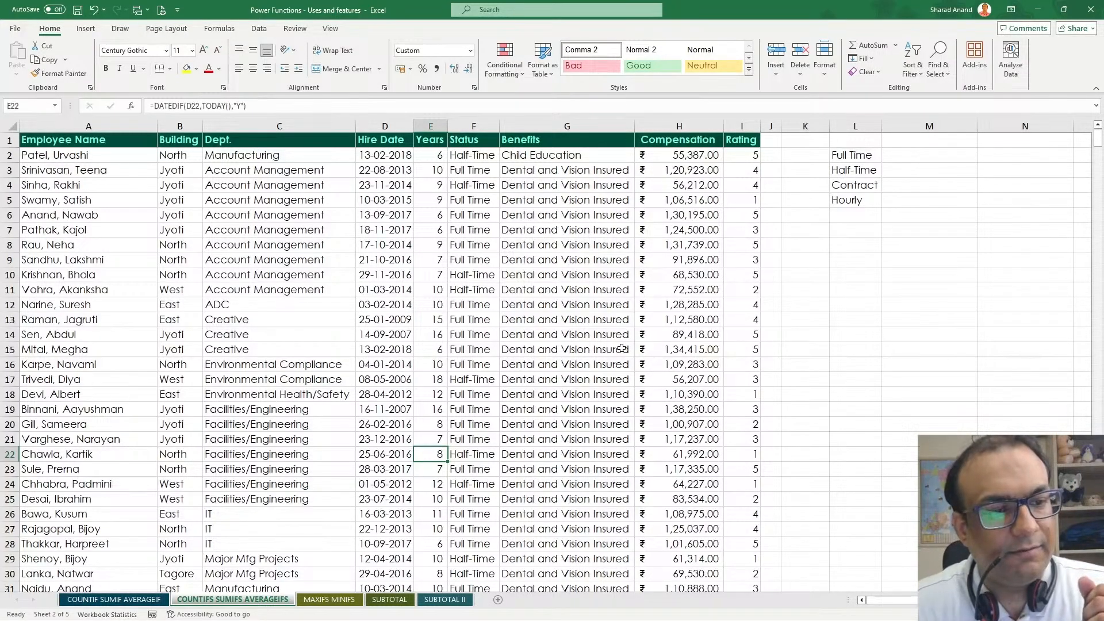
left_click(117, 203)
left_click(276, 219)
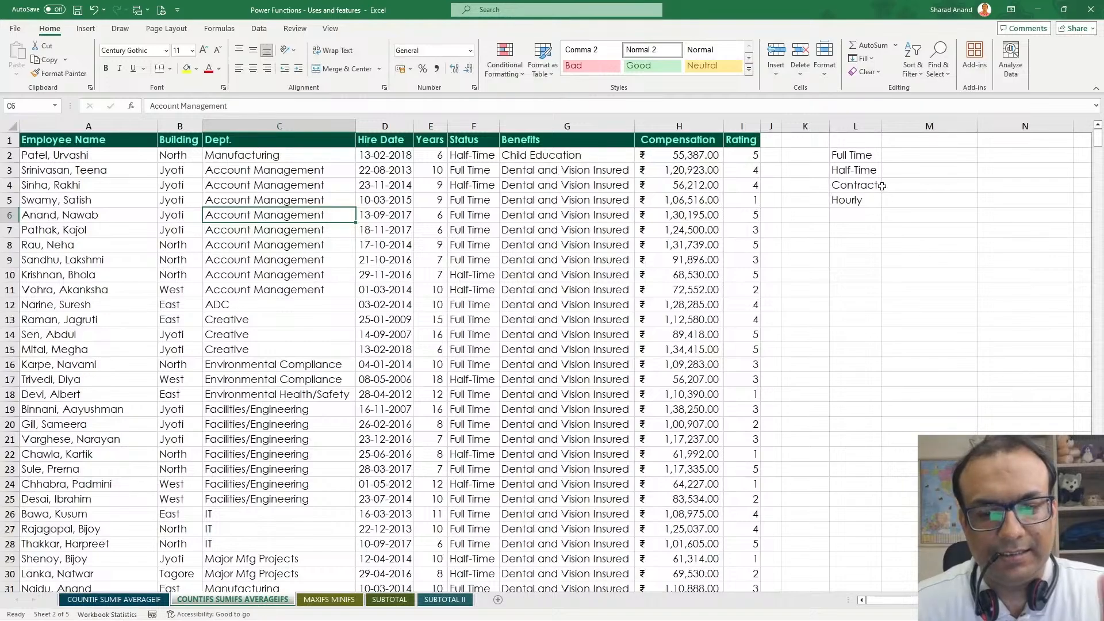
left_click(855, 157)
left_click_drag(855, 156, 853, 380)
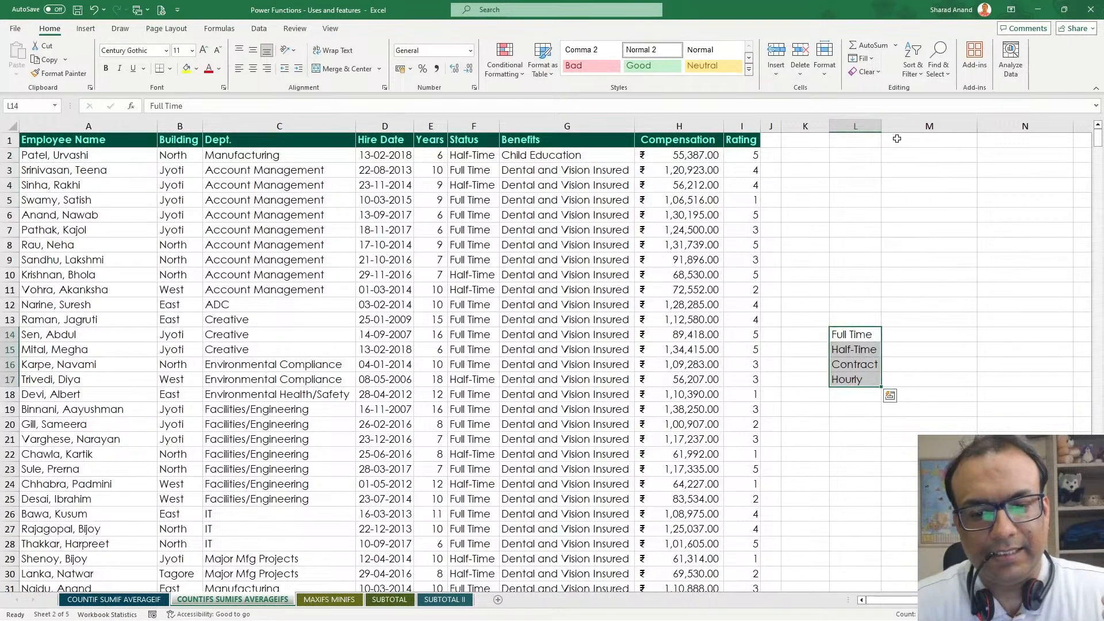
left_click_drag(886, 125, 908, 124)
Hide the Employee Name column A and the Hire Date column D.
left_click(91, 124)
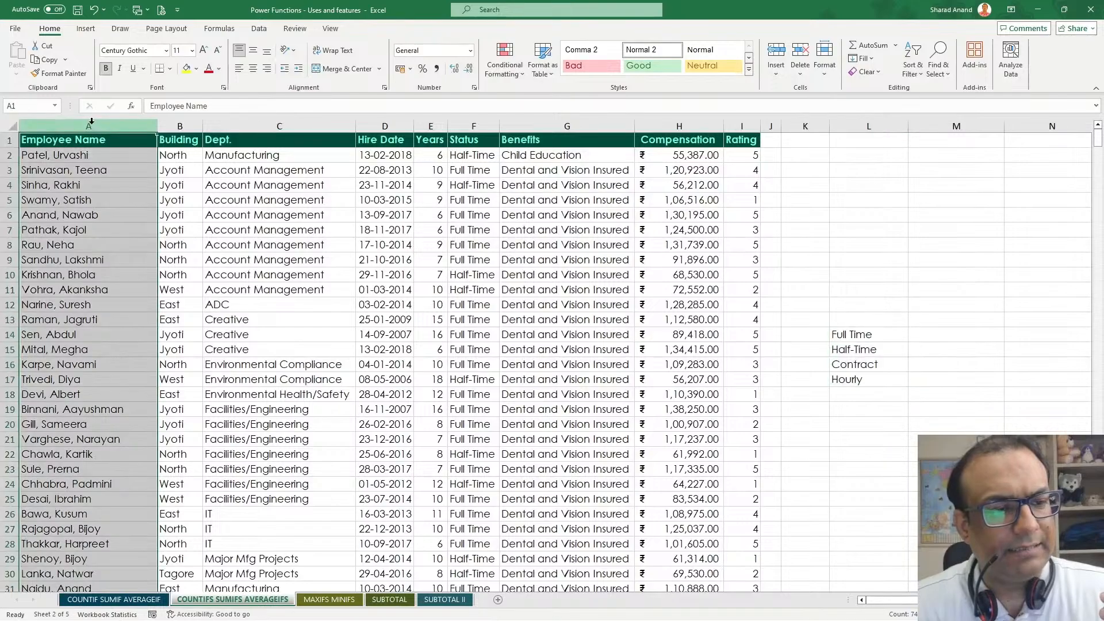
right_click(91, 123)
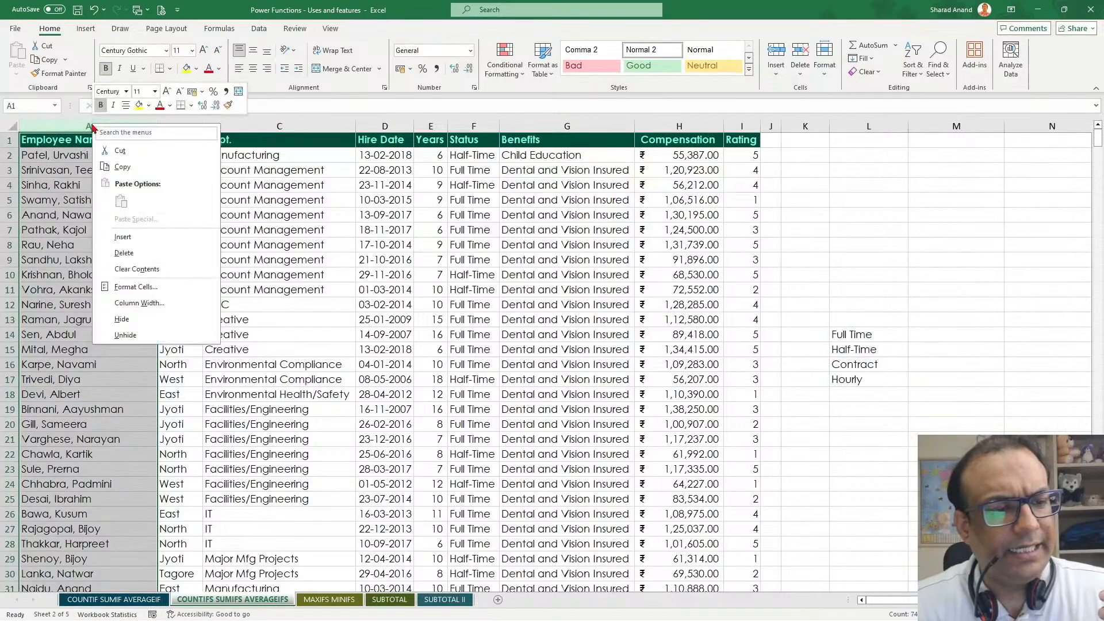
left_click(154, 320)
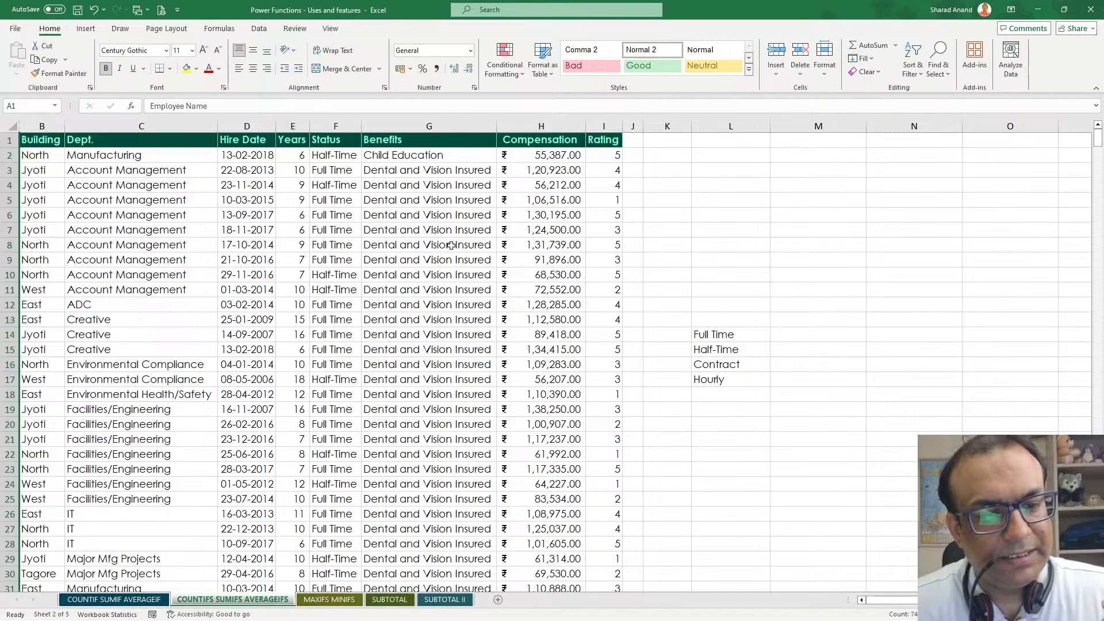
right_click(252, 126)
left_click(282, 322)
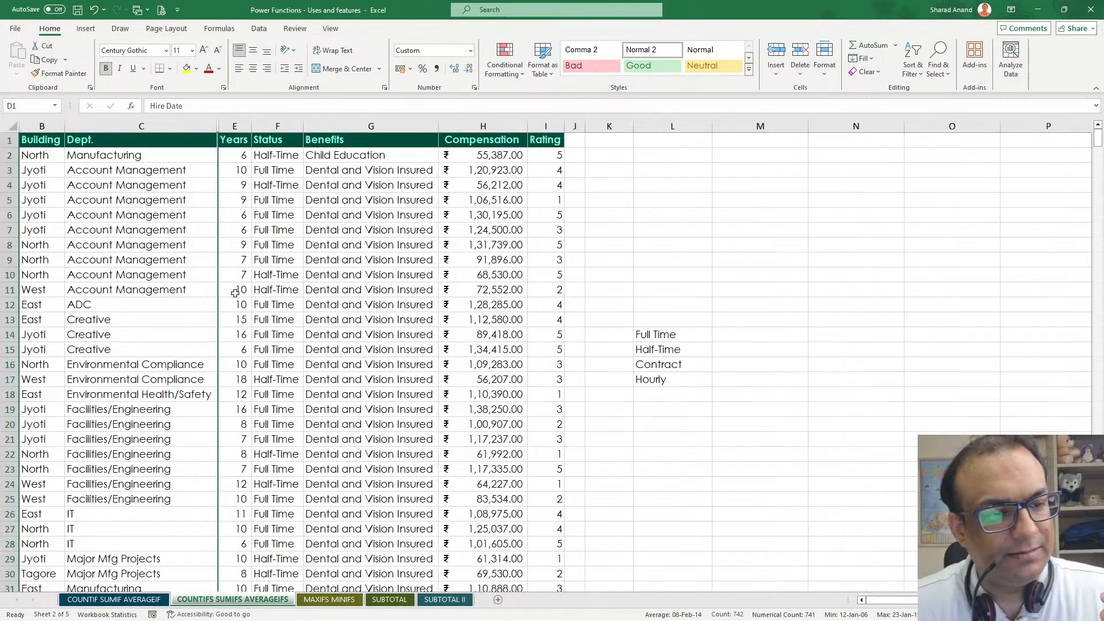
left_click(236, 290)
left_click(414, 260)
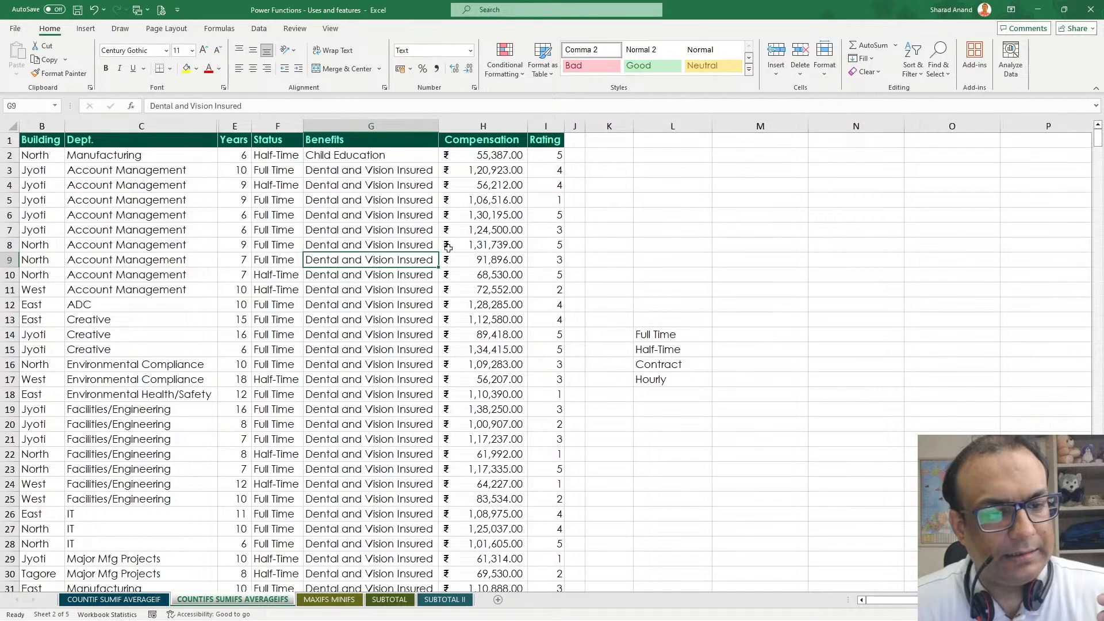
right_click(393, 126)
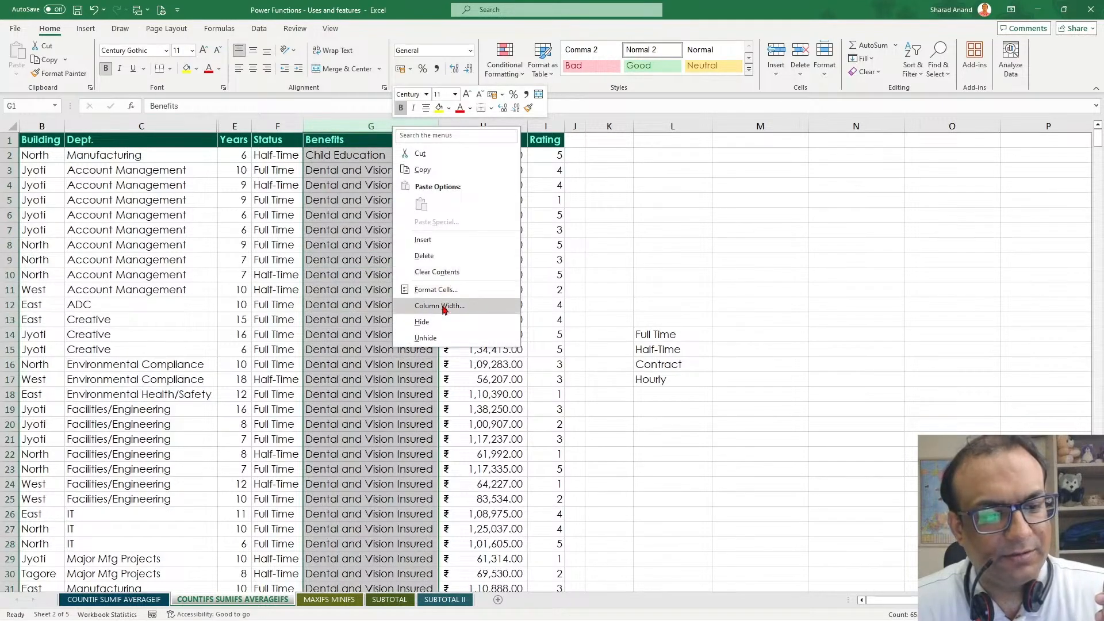
key("Escape")
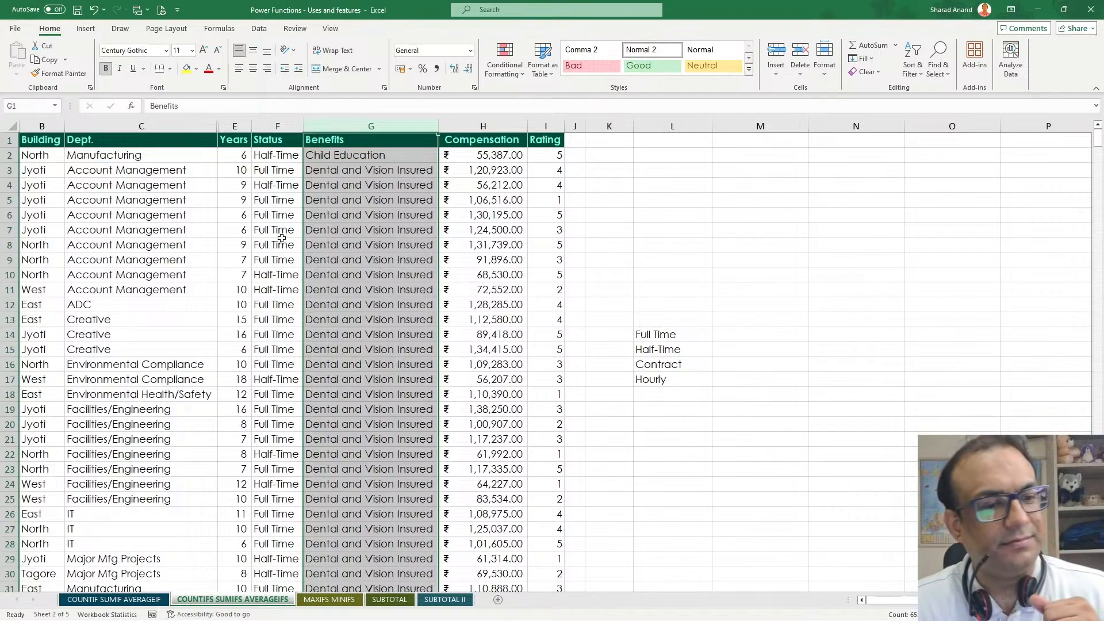
Enter Full Time in M2 as a status label.
left_click(748, 334)
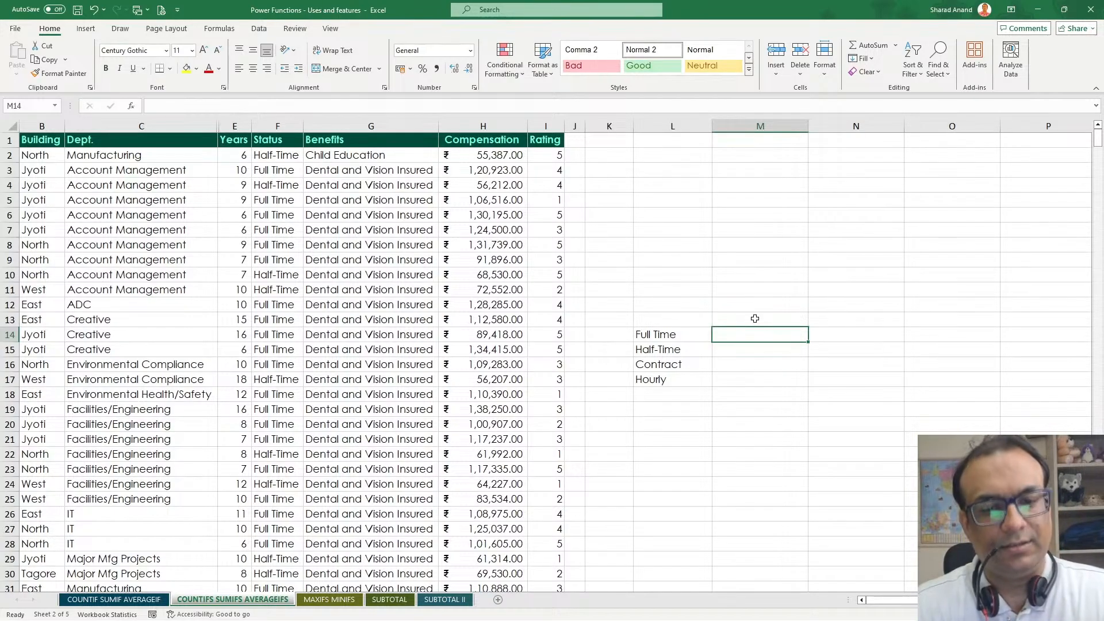
left_click(745, 156)
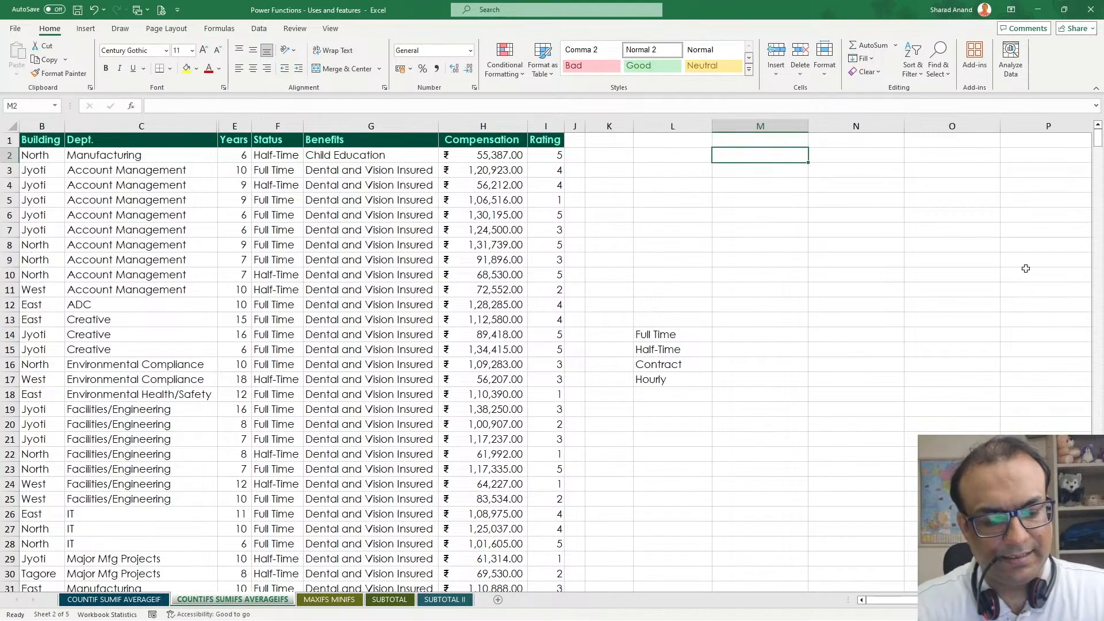
type("Full Time")
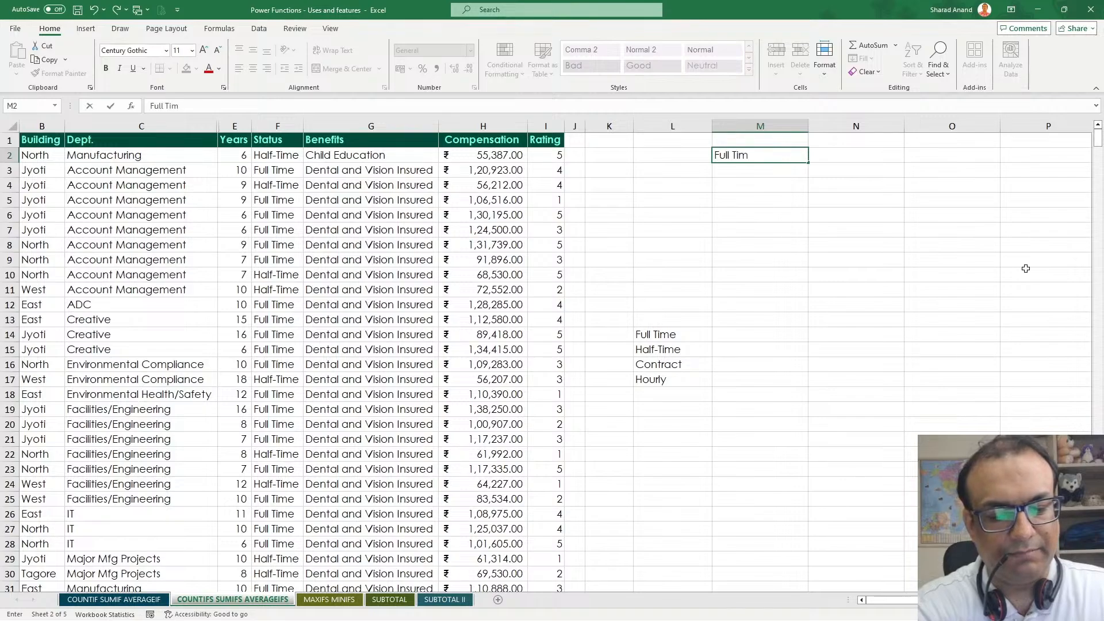
key("Return")
Count the employees of each status with =COUNTIFS(F:F,L14) in M14, filled down to M17.
left_click(740, 337)
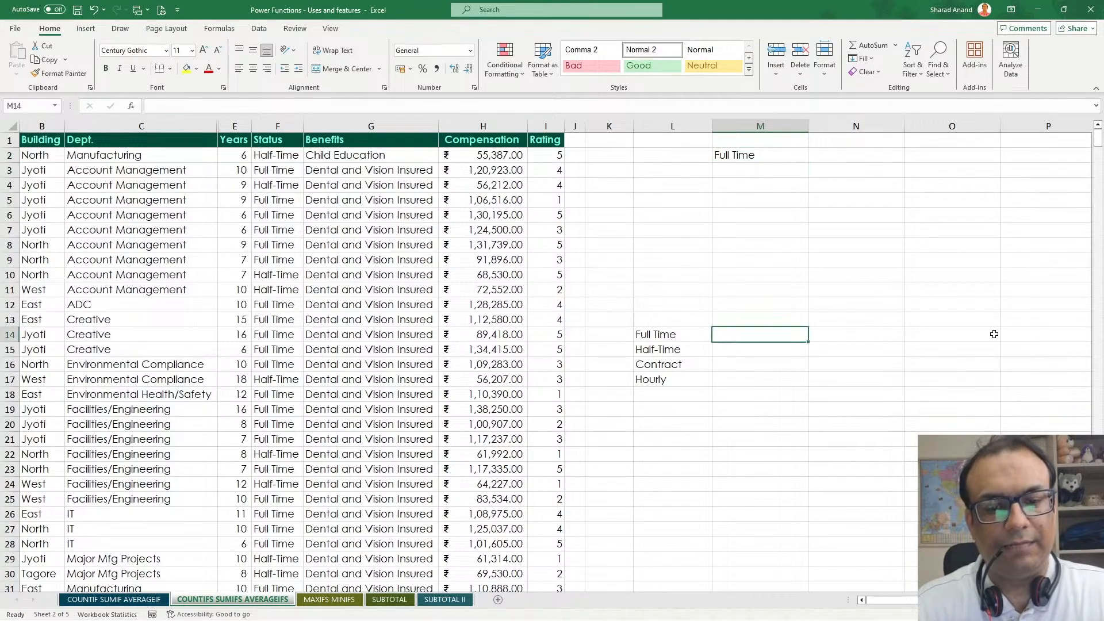
type("=count")
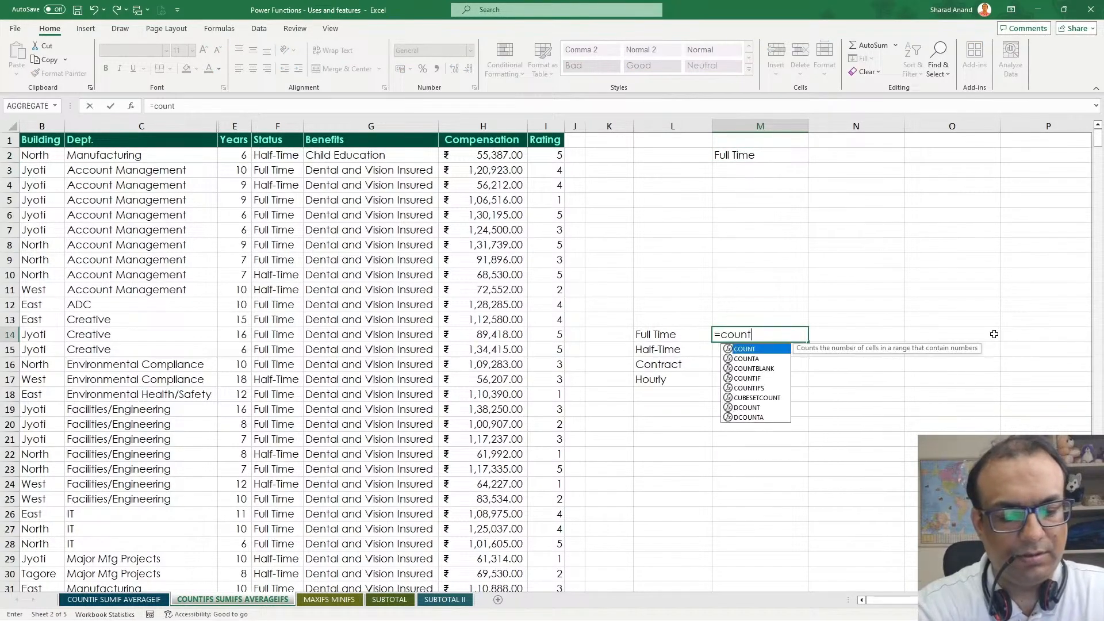
type("ifs")
key("Tab")
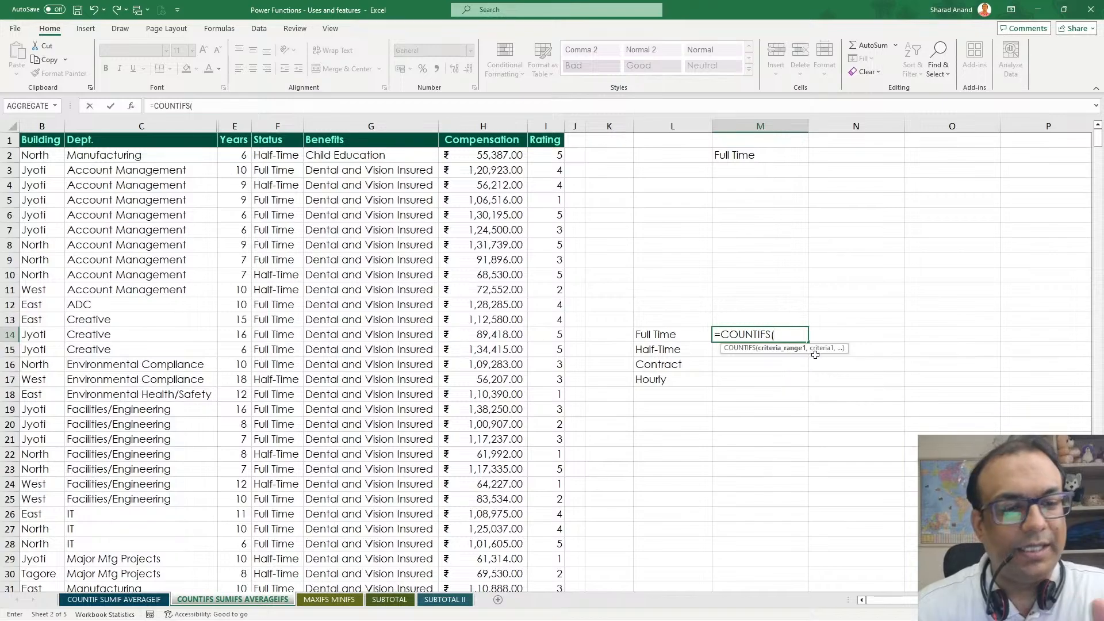
left_click(266, 126)
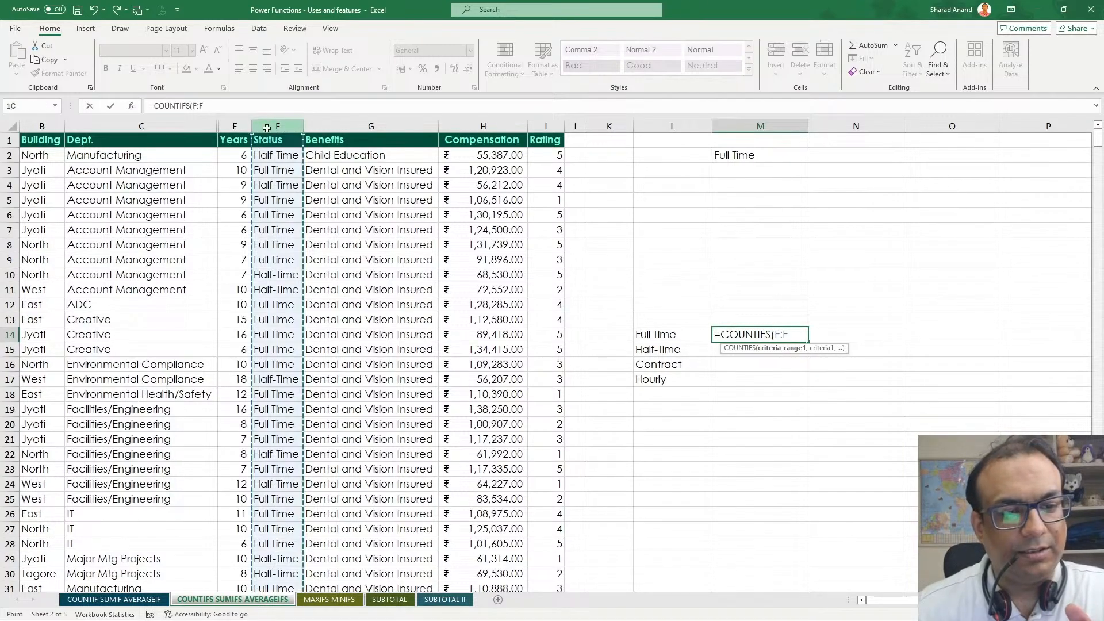
type(",")
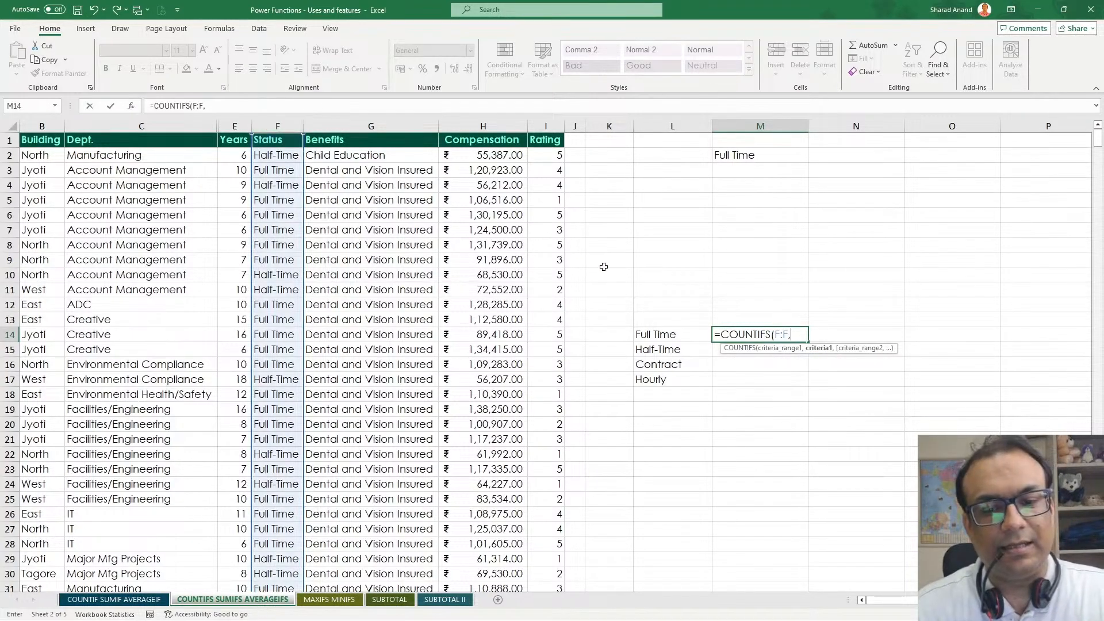
left_click(656, 334)
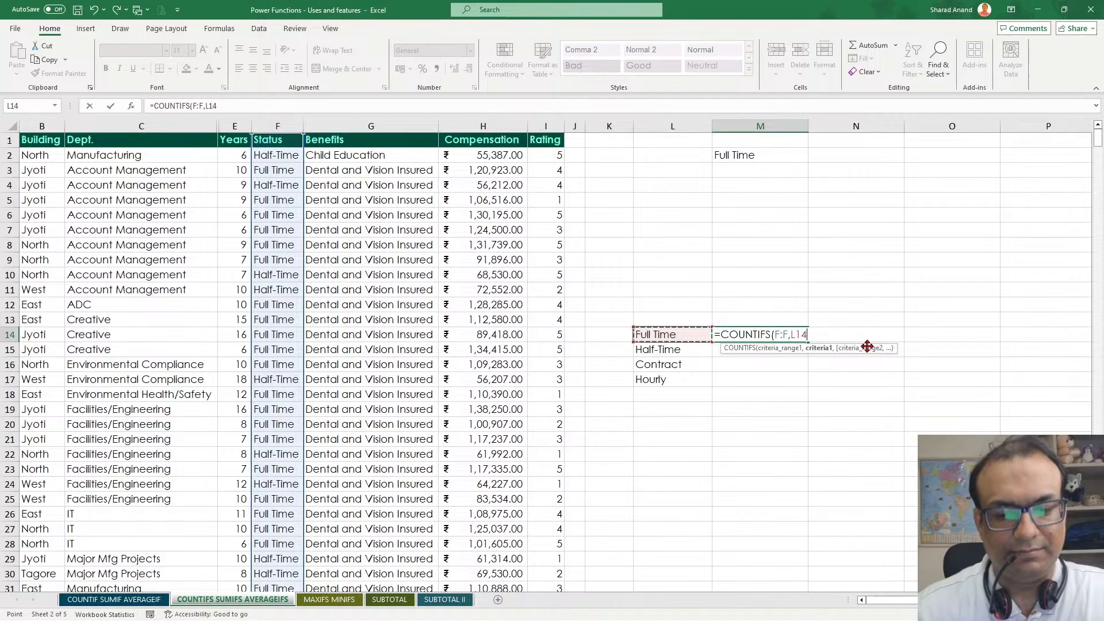
key("Return")
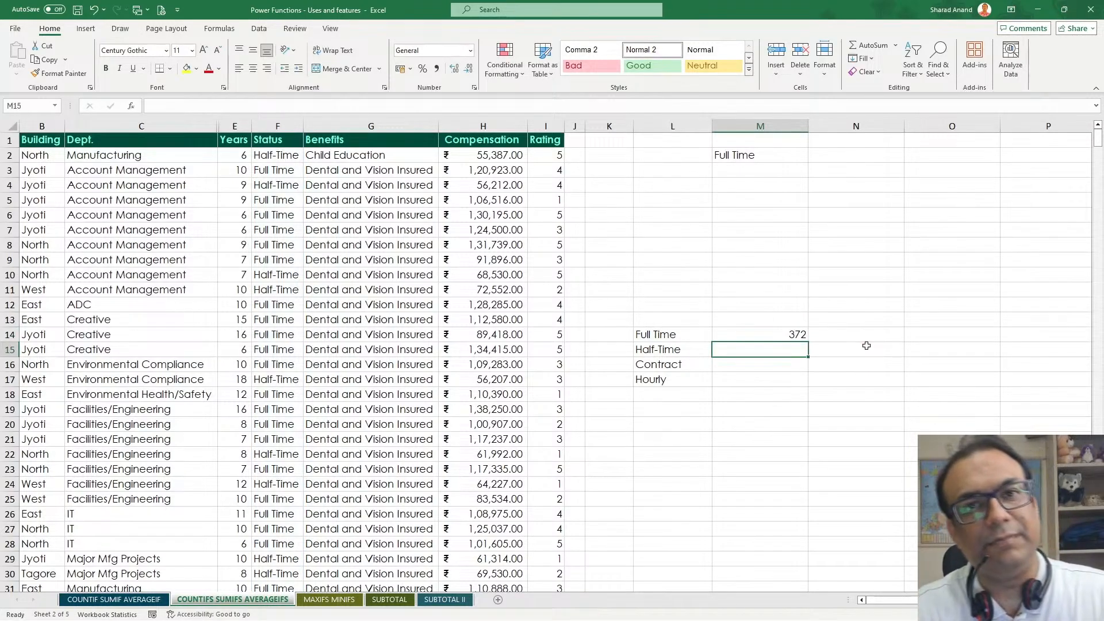
left_click(796, 333)
left_click_drag(807, 341, 805, 383)
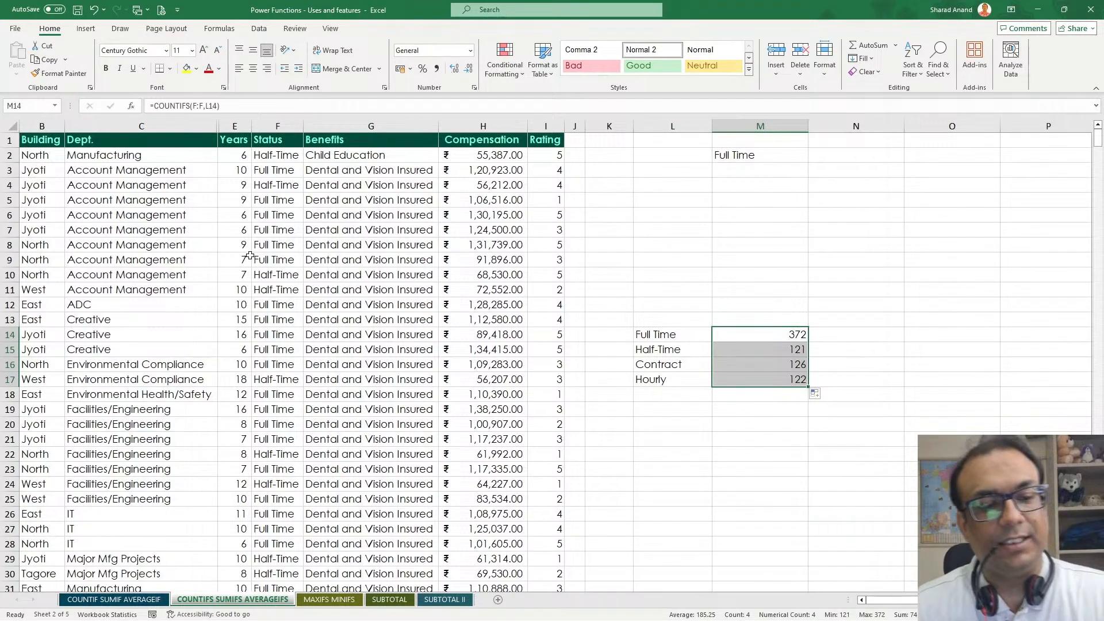
Copy the department name Manufacturing from C2 into M3 as a second criterion label.
left_click(280, 170)
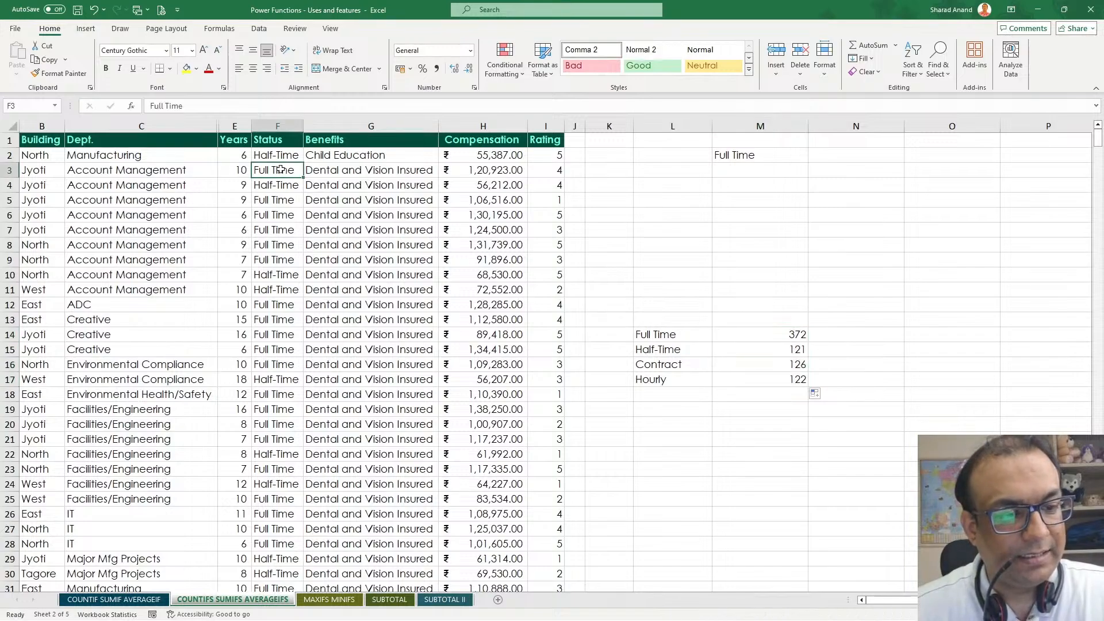
left_click(189, 155)
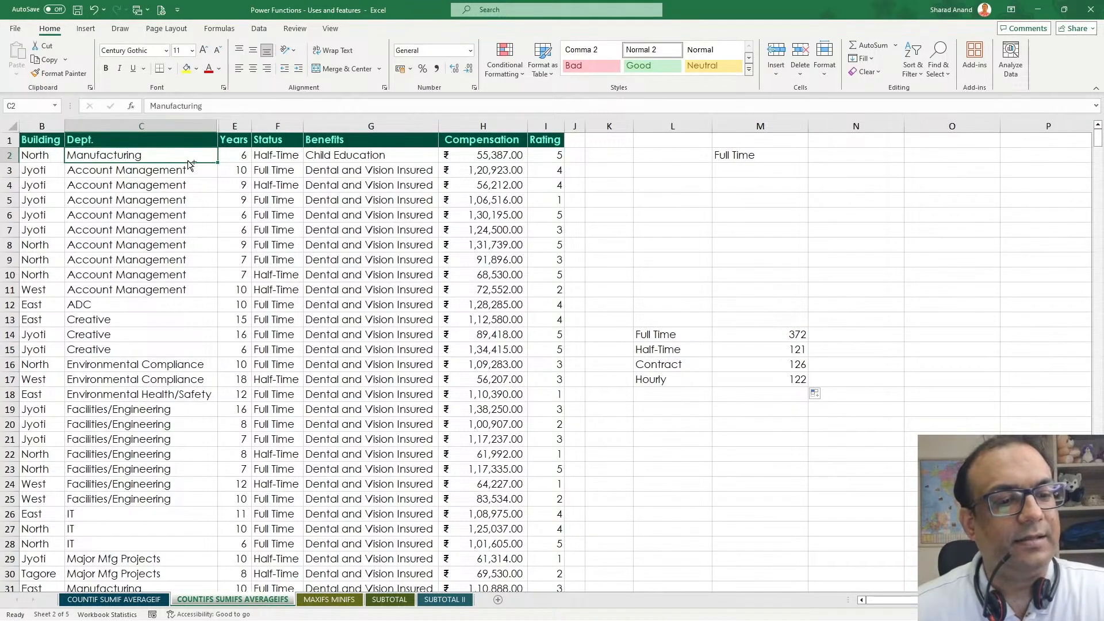
left_click_drag(188, 162, 765, 180)
left_click(754, 258)
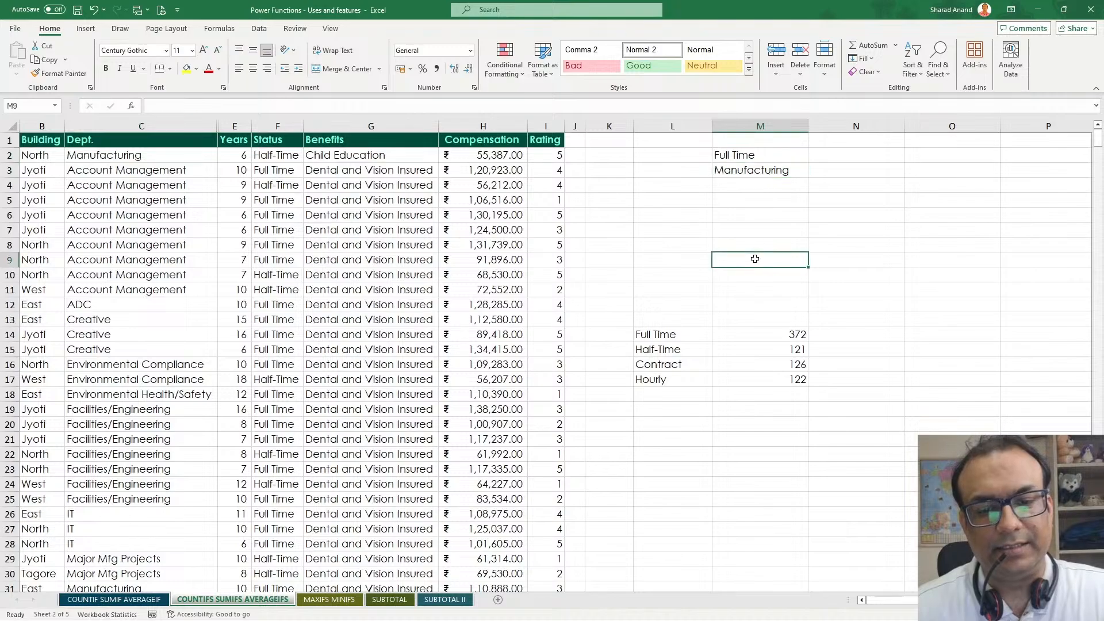
Open the COUNTIFS formula in M14 for editing and extend it past L14 with a comma for a second criteria range.
double_click(762, 333)
left_click(818, 334)
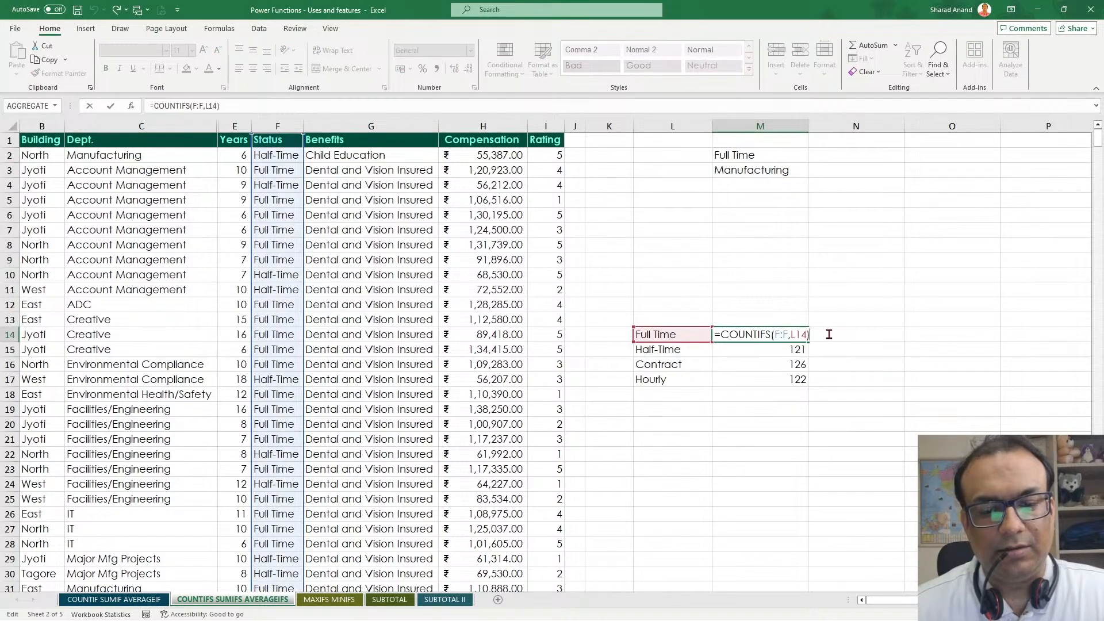
key("BackSpace")
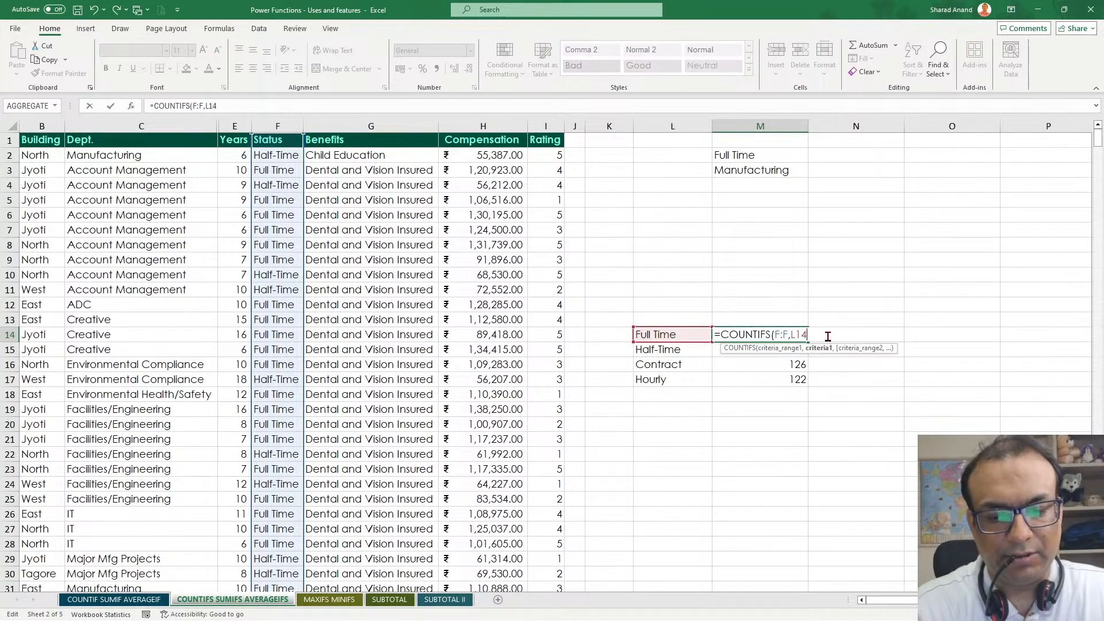
type(",")
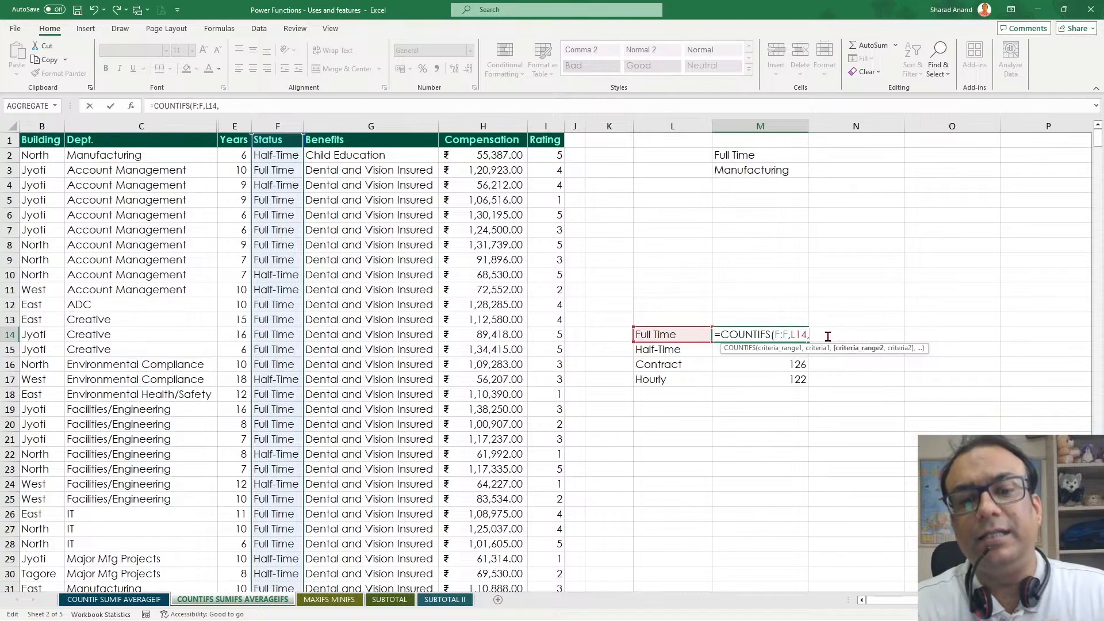
Fill the M14 formula with extra commas to examine how many criteria pairs COUNTIFS accepts, and remove the surplus commas.
type(",,,,,,,,,,,,,,,,,,,,")
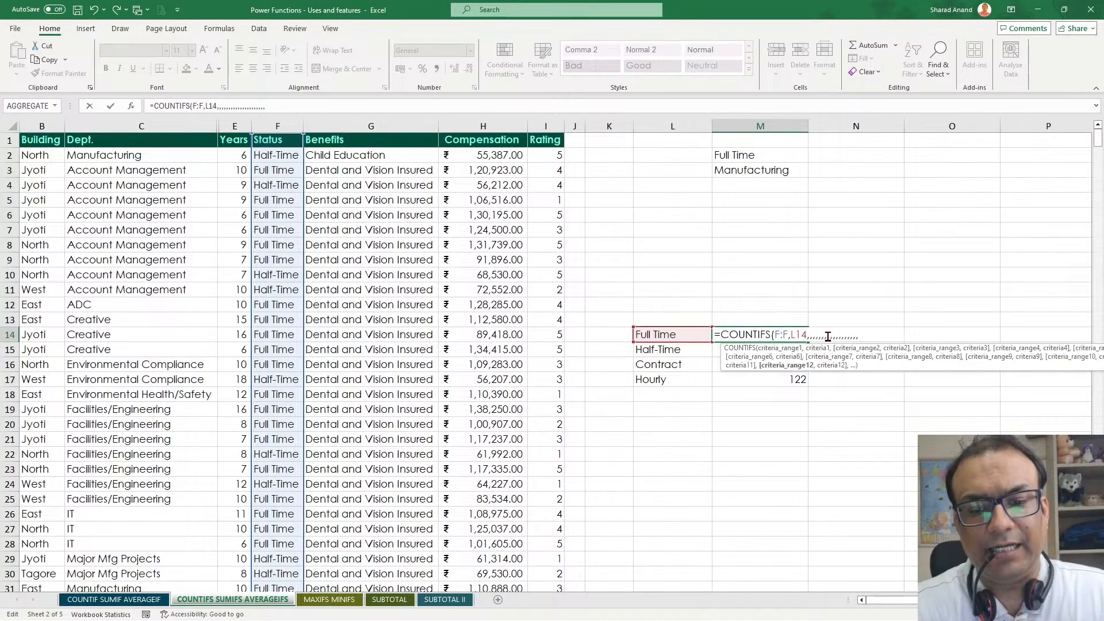
type(",,,,,,,,,,,,,,,,,,,,,,,,,,,,,,,,,,,,,,,,,,,,,,")
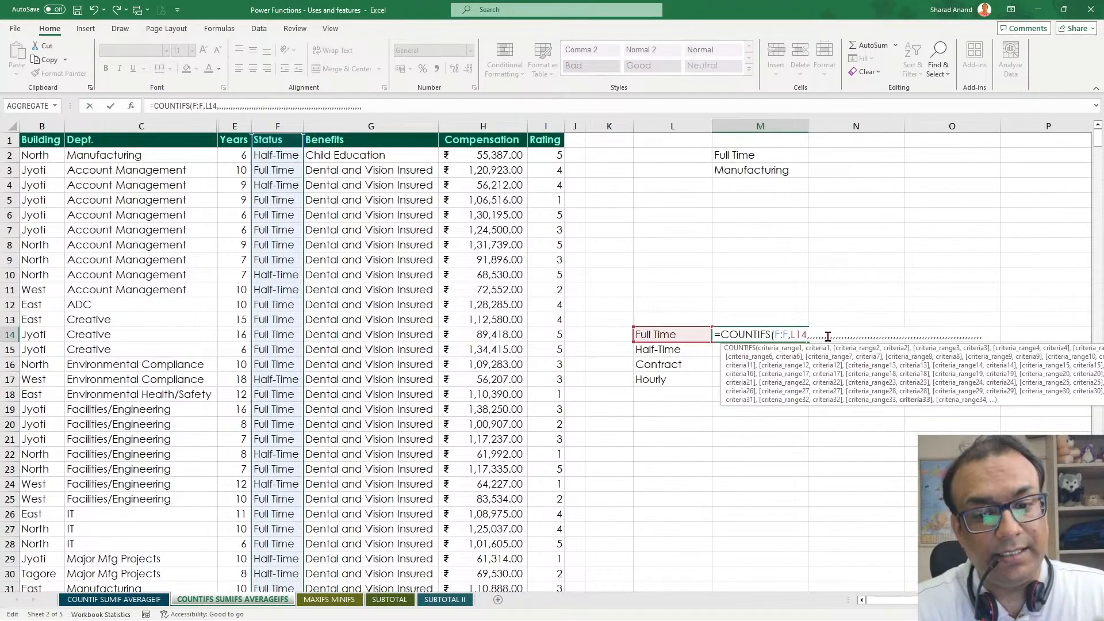
type(",,,,,,,,,,,,,,,,,,,,,,,,,,,,,,,,,,,,,,")
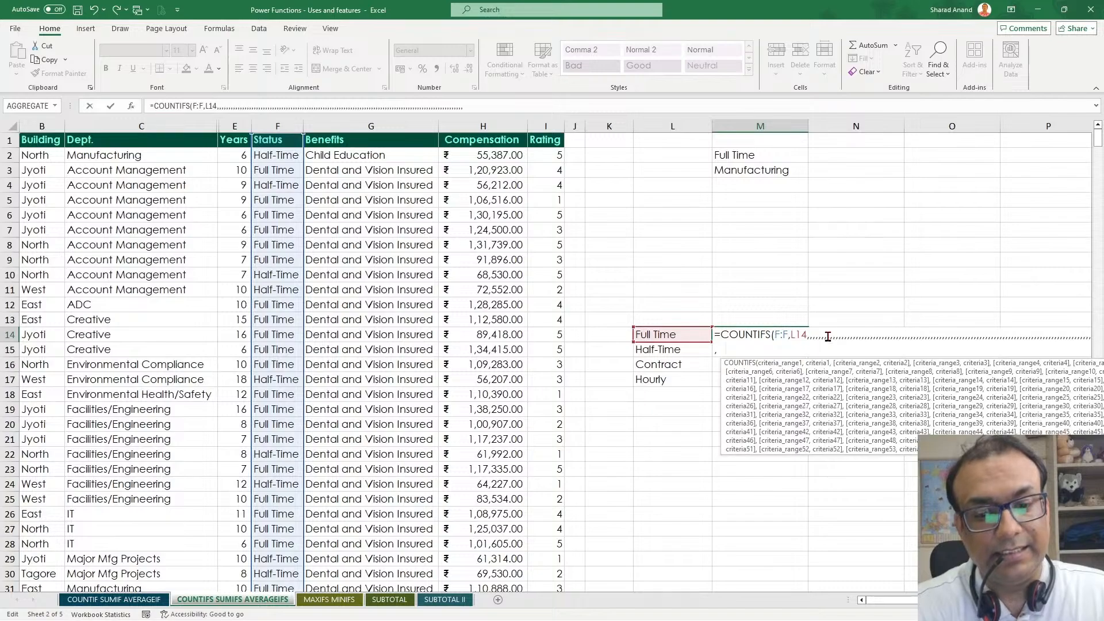
type(",,,,,,,,,,,,,,,,,,,,,,,,,,,,,,,,,,,,,,,,,,,,")
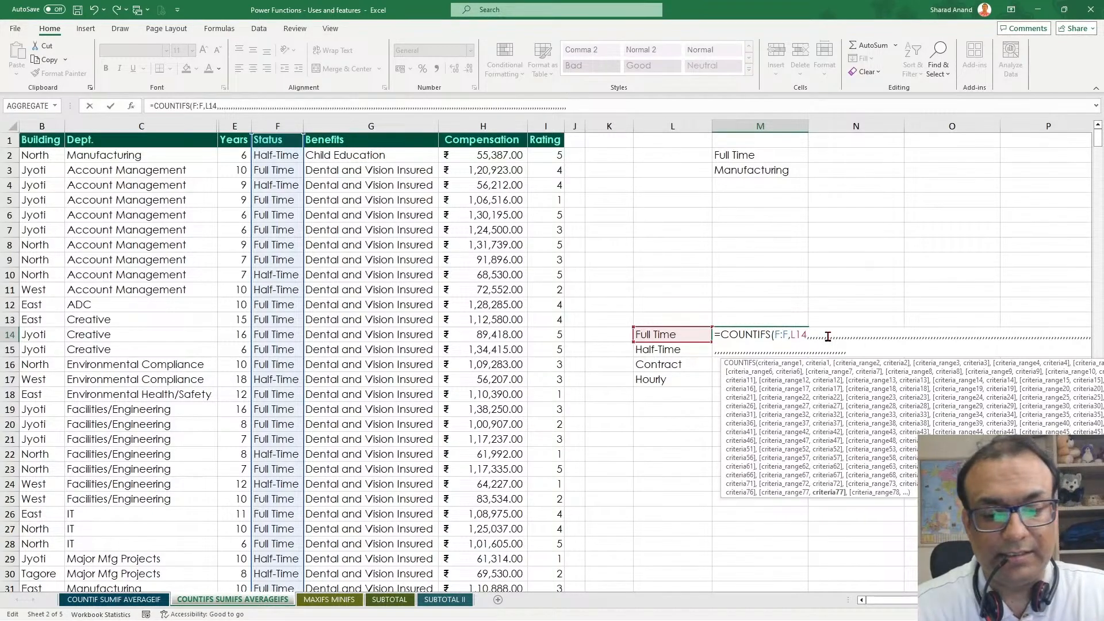
type(",,,,,,,,,,,,,,,,,,,,,,,,,,,,,")
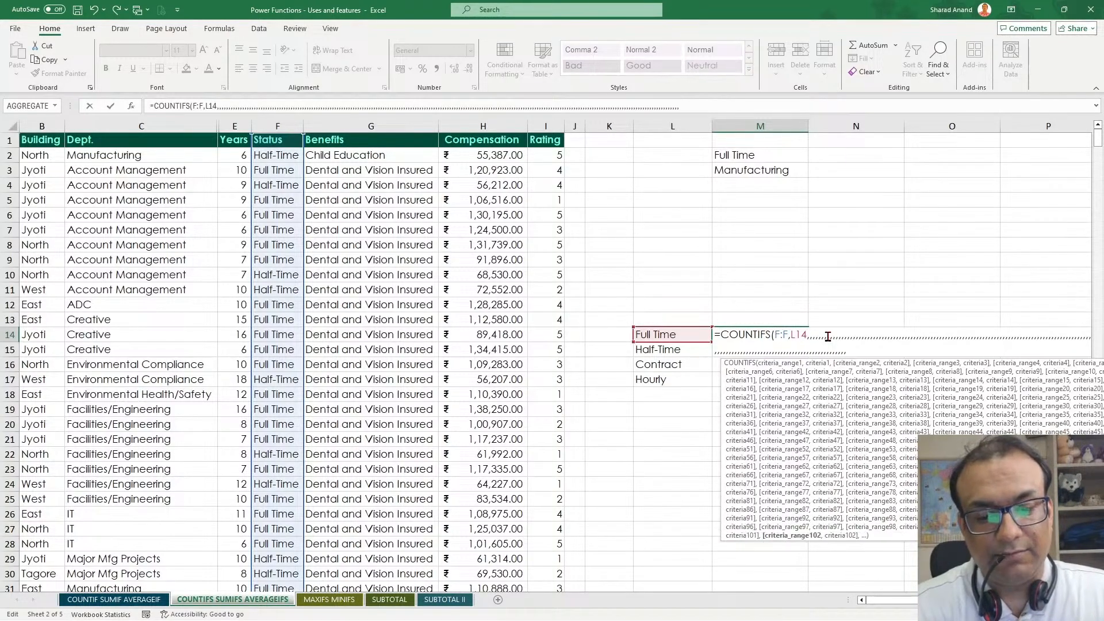
type(",,,,,,,,,,,,,,,,,,,,,,")
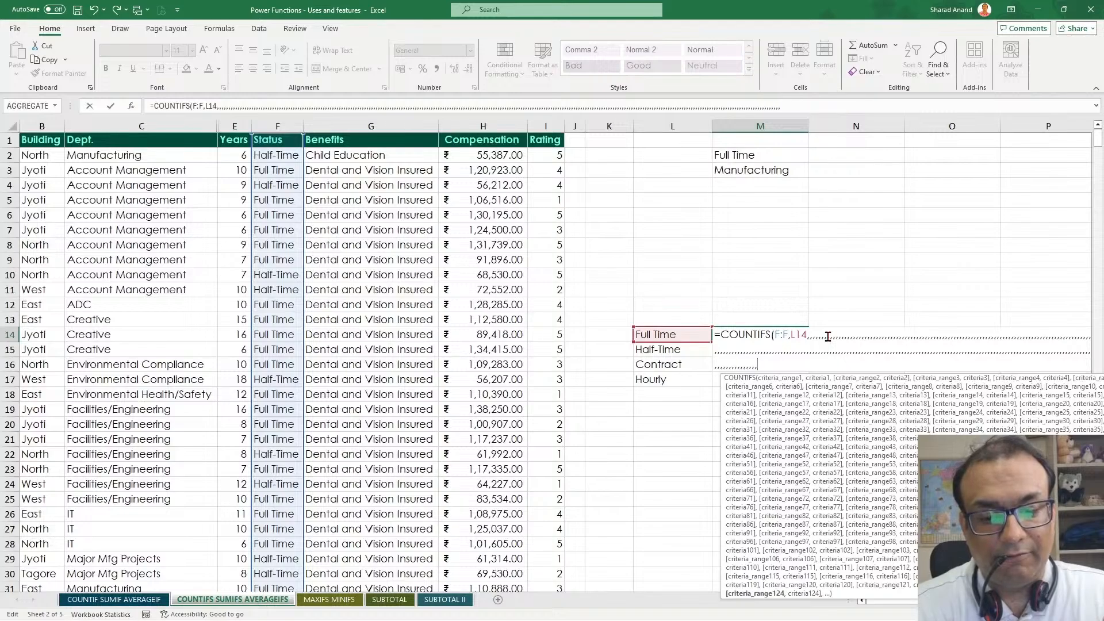
type(",,,,,,,,,,,,,")
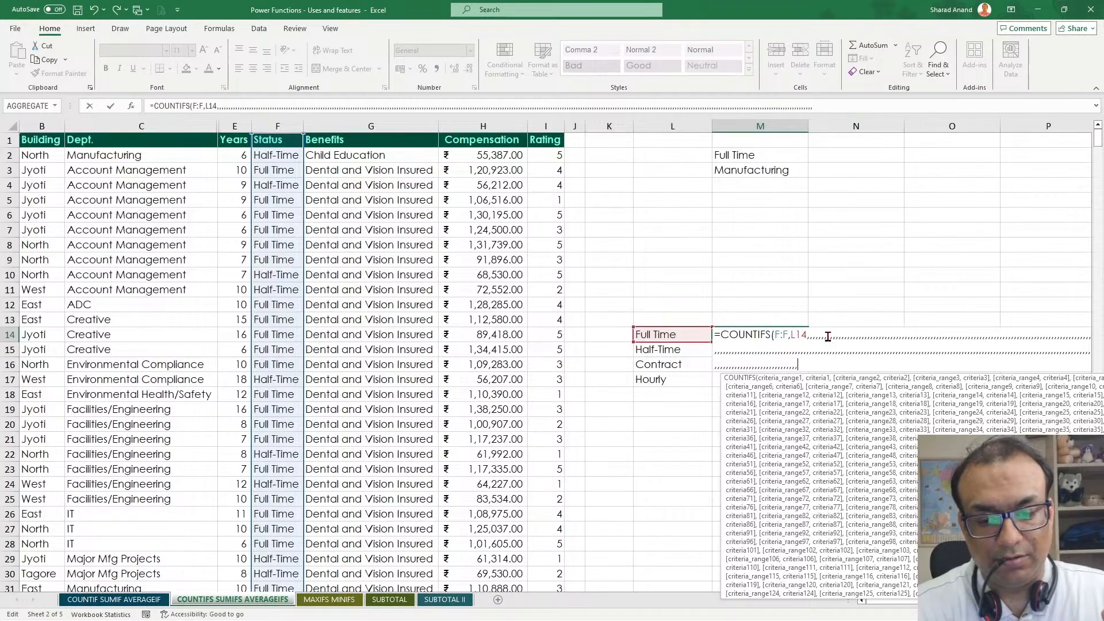
type(",,,,,,,,,,,,,,,,,,,,,,,,,,,,,,")
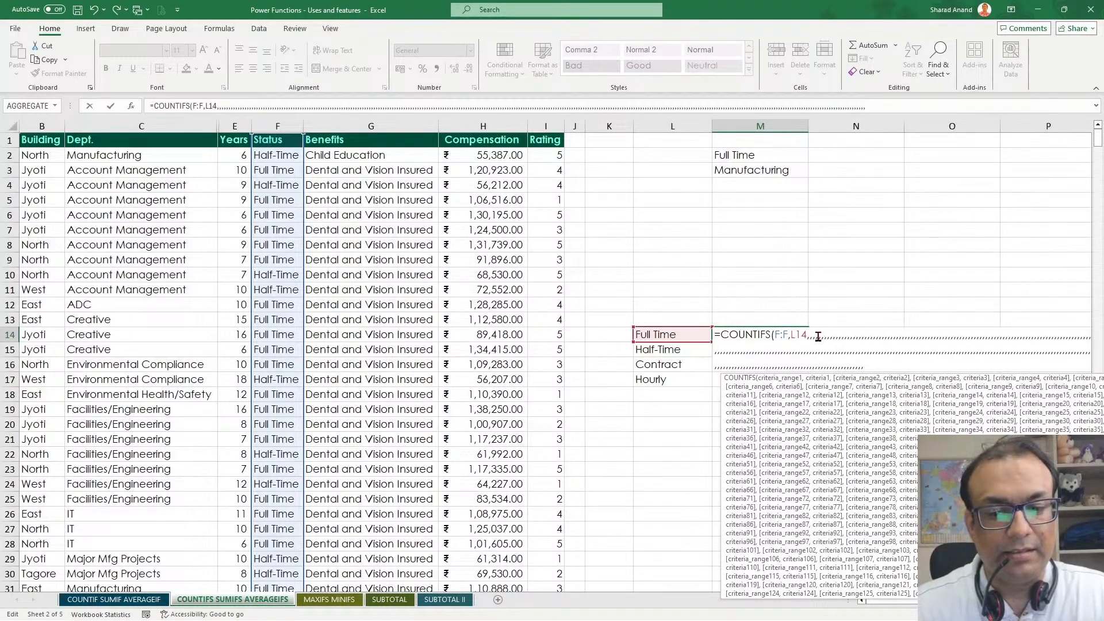
left_click_drag(817, 336, 904, 375)
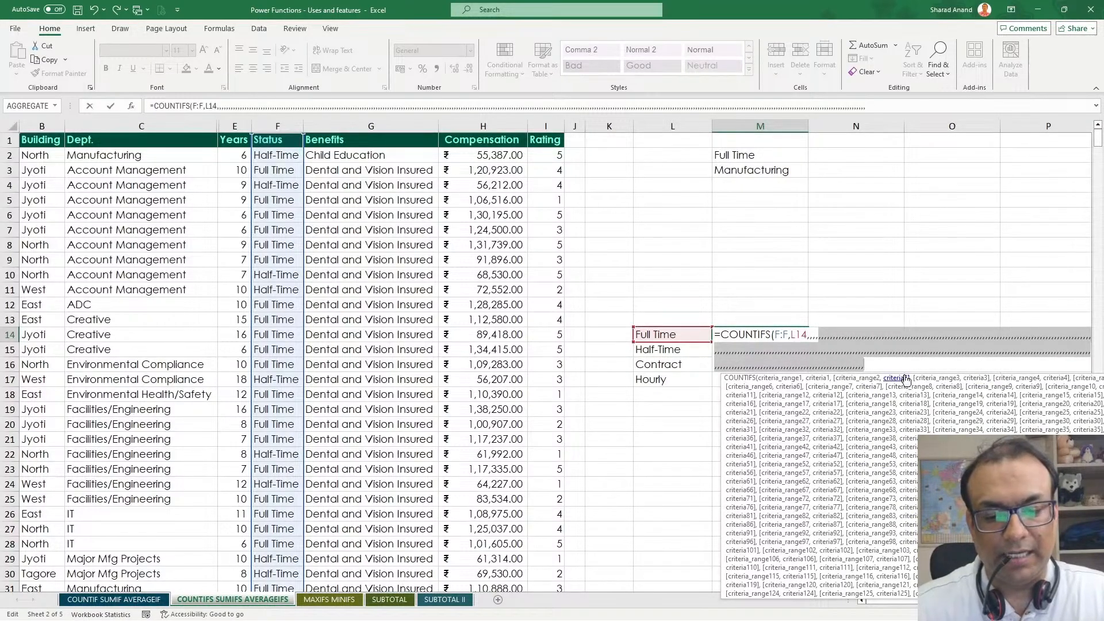
key("BackSpace")
key("BackSpace")
key("BackSpace")
key("BackSpace")
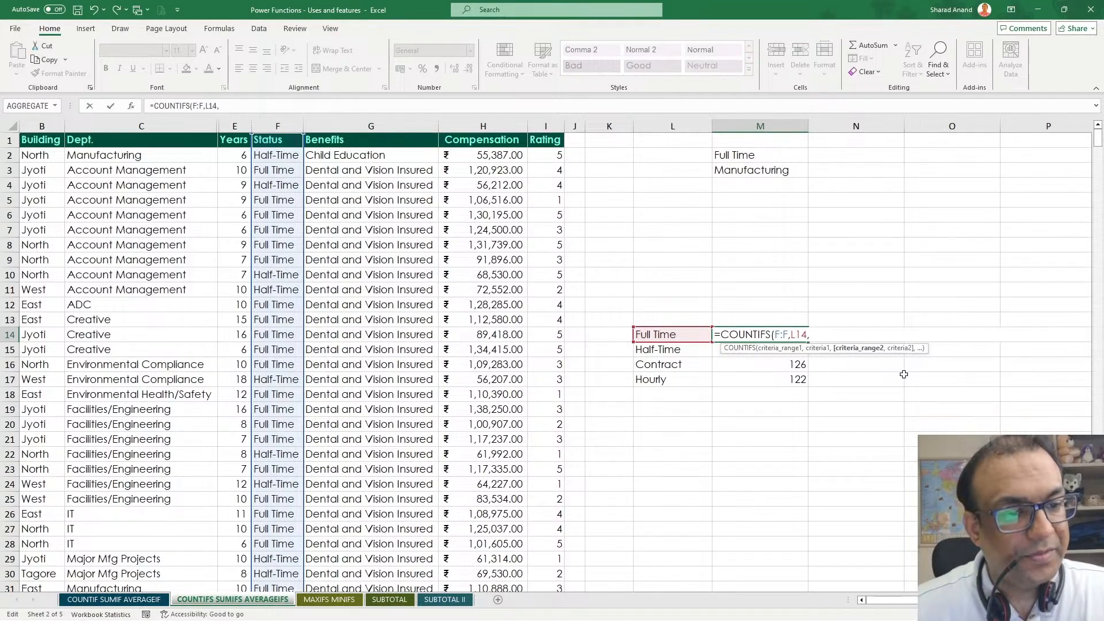
Add the Dept. column C:C with criterion M3 as the second criteria pair of the COUNTIFS formula in M14.
left_click(146, 126)
type(",")
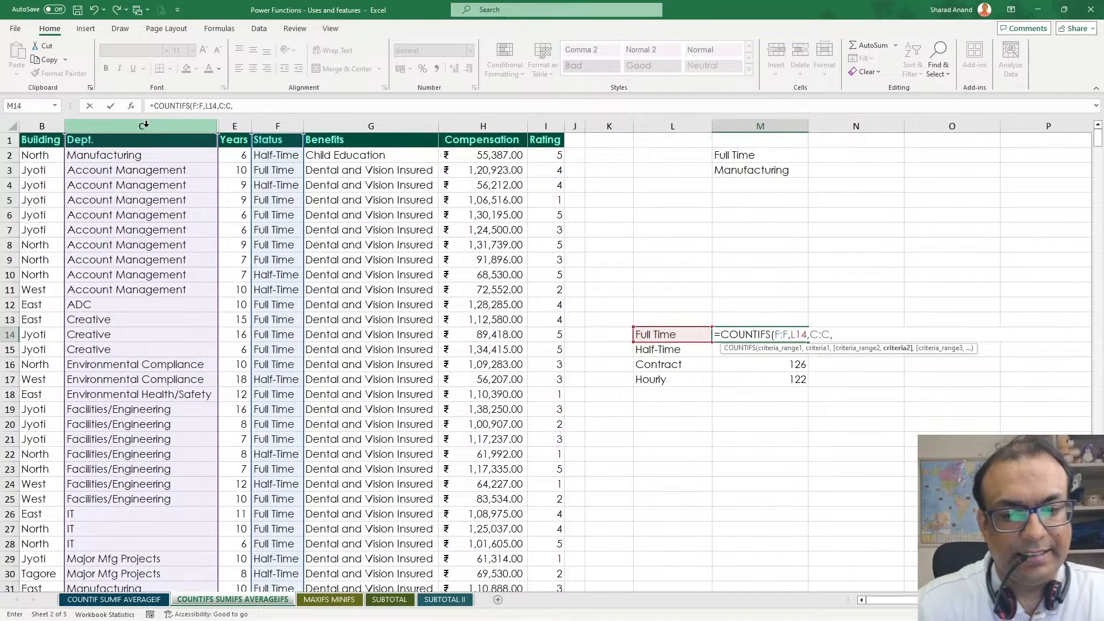
left_click(771, 171)
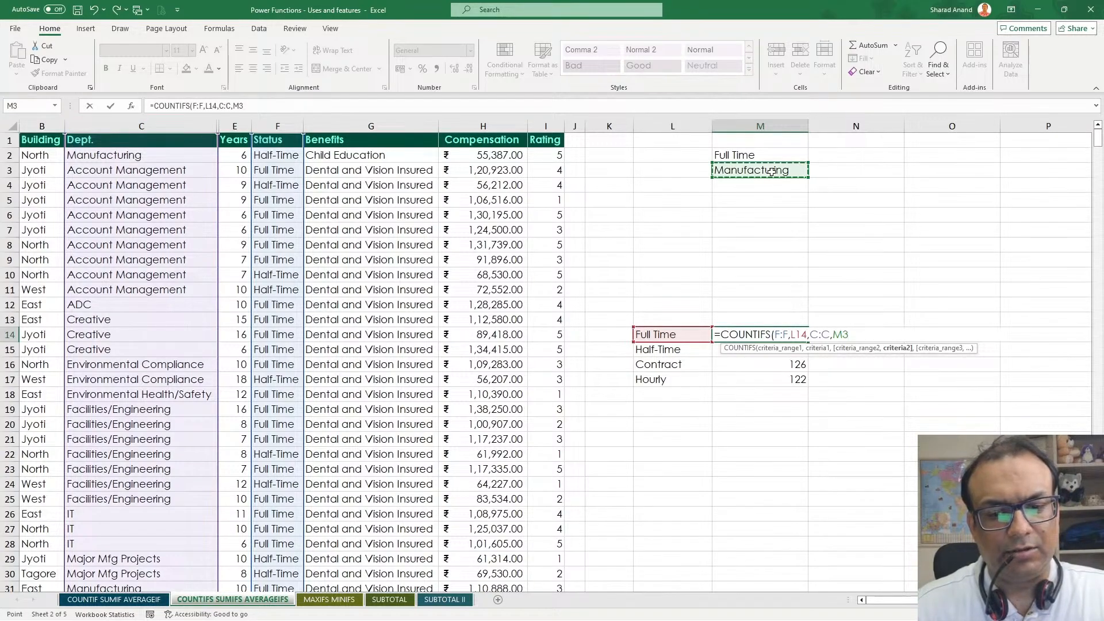
key("Return")
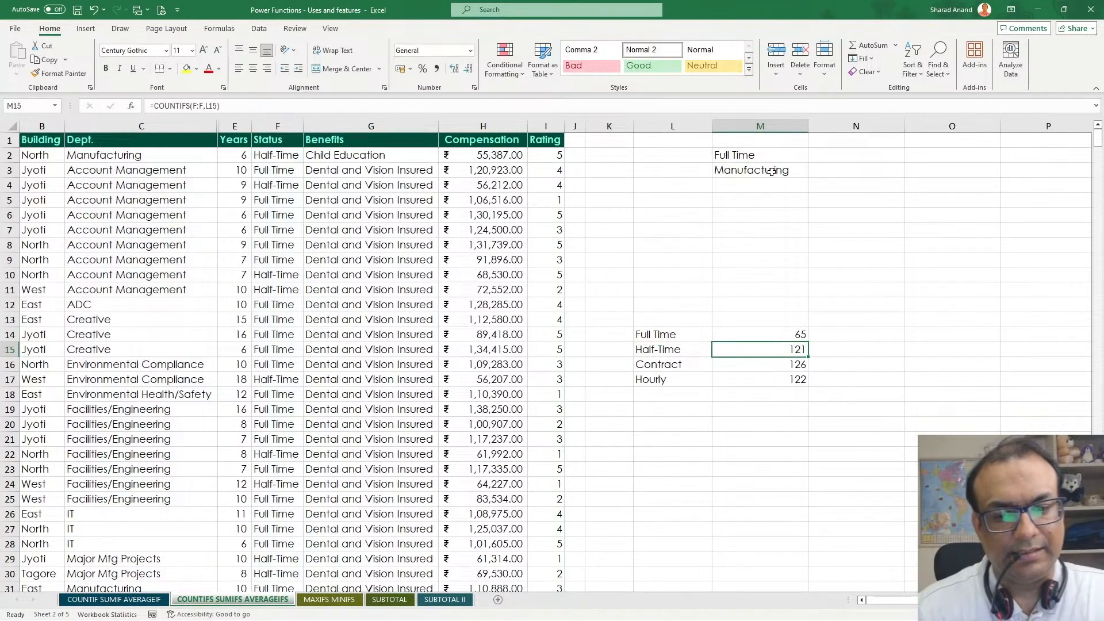
Make the department criterion absolute as $M$3 in M14 and fill the COUNTIFS formula down to M17.
left_click(784, 337)
double_click(785, 335)
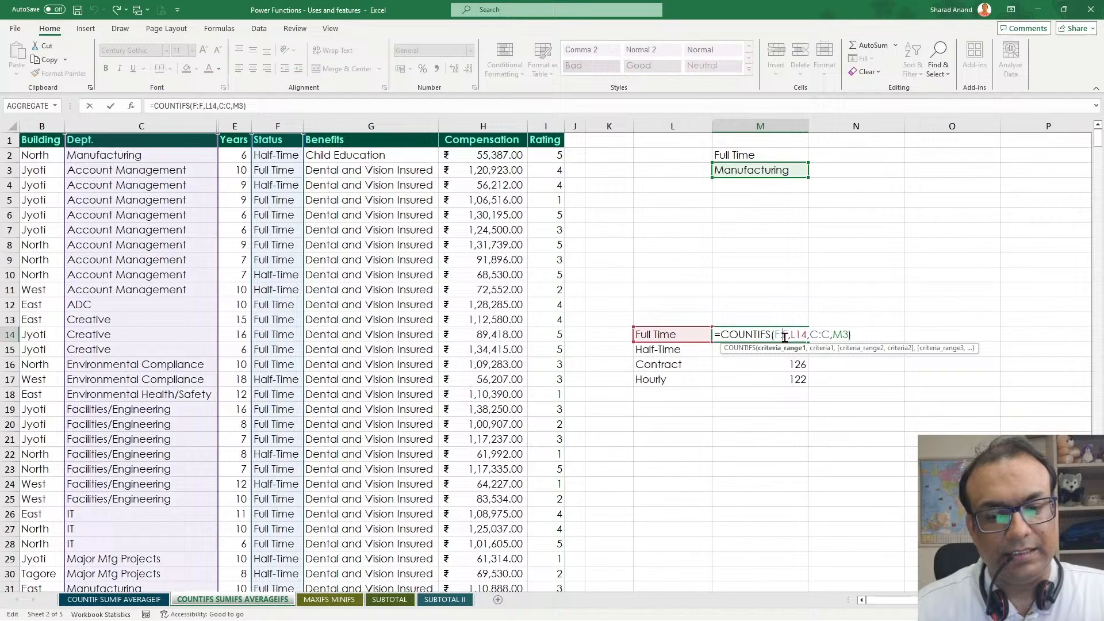
left_click(840, 336)
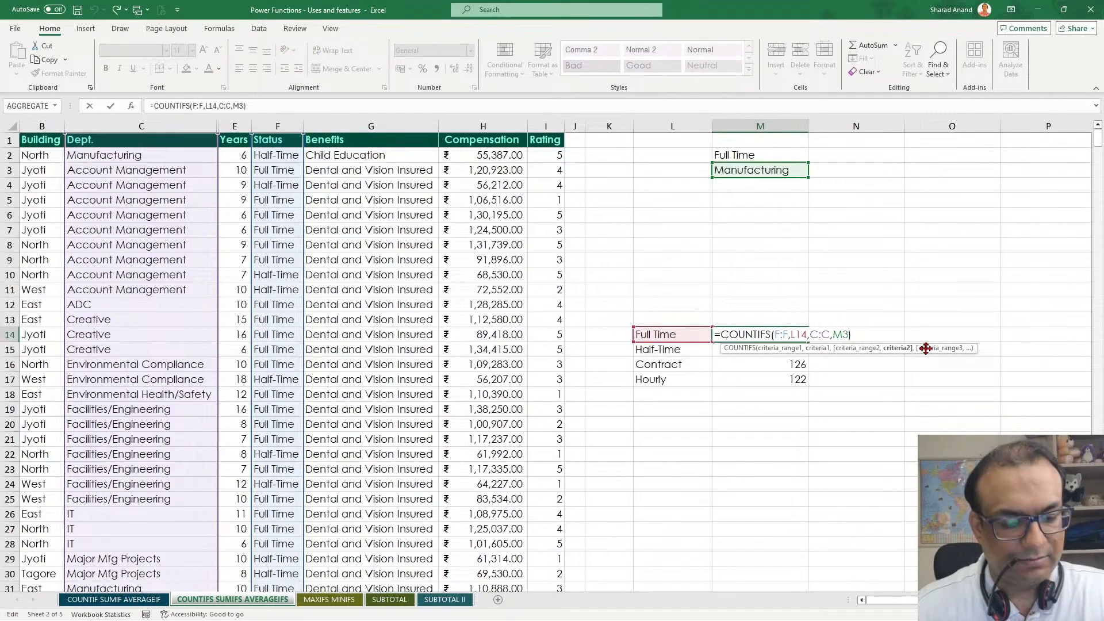
key("F4")
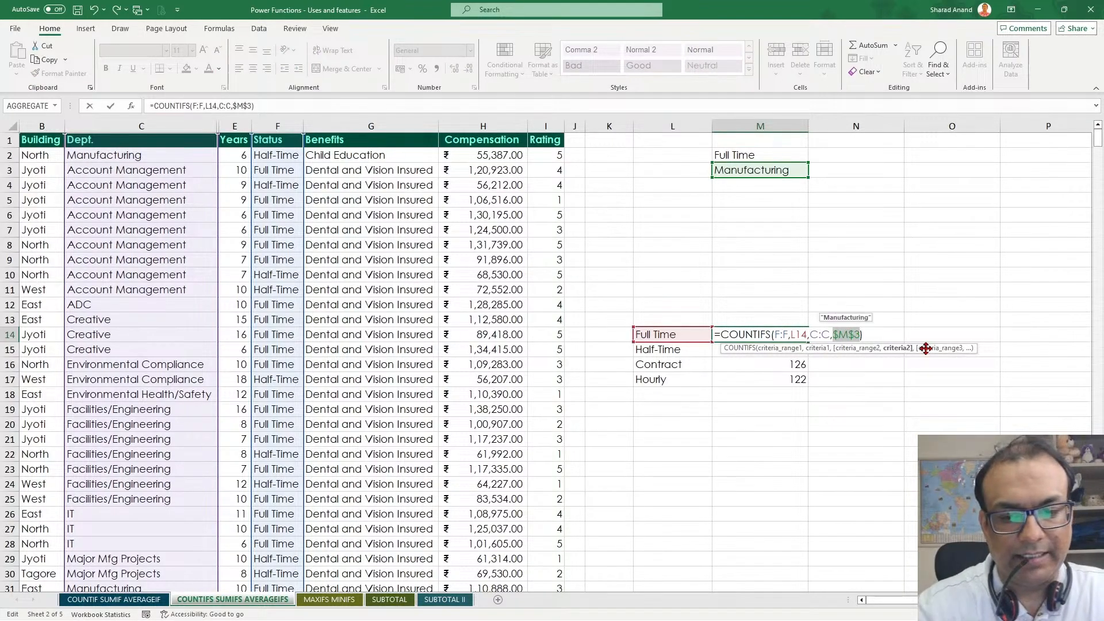
key("Return")
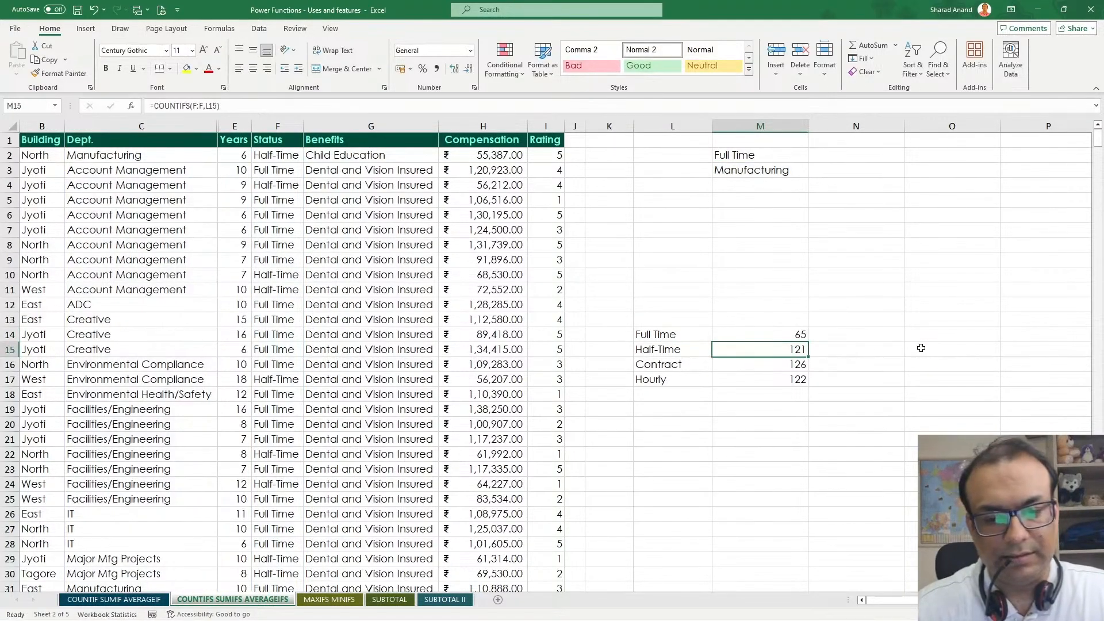
left_click(799, 335)
double_click(810, 343)
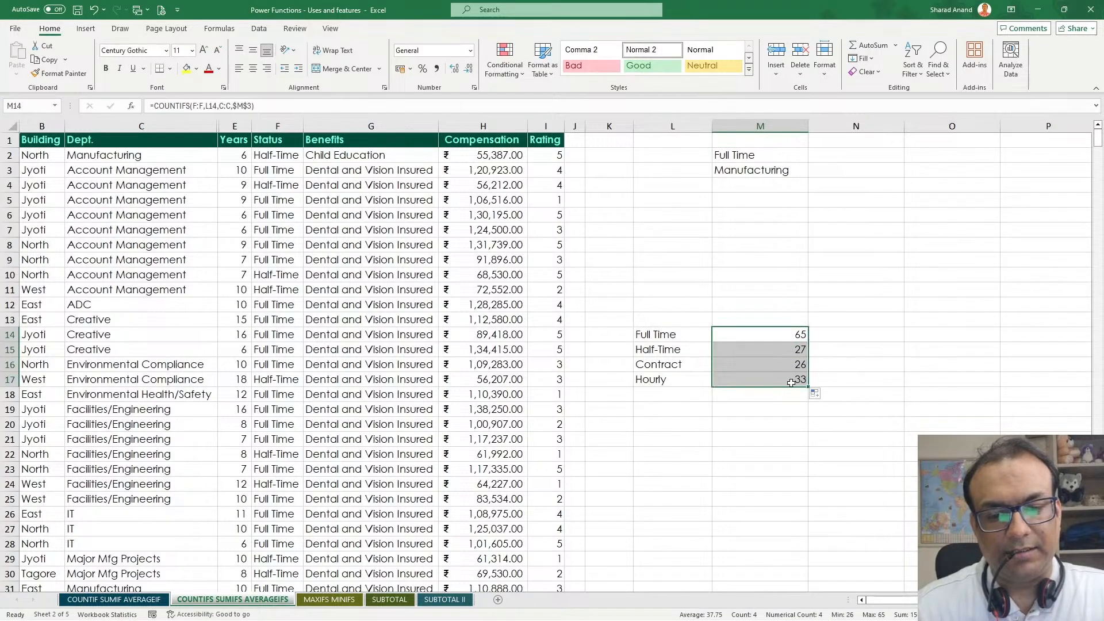
Review the status and department criteria ranges used by the COUNTIFS formula in M14.
left_click(681, 329)
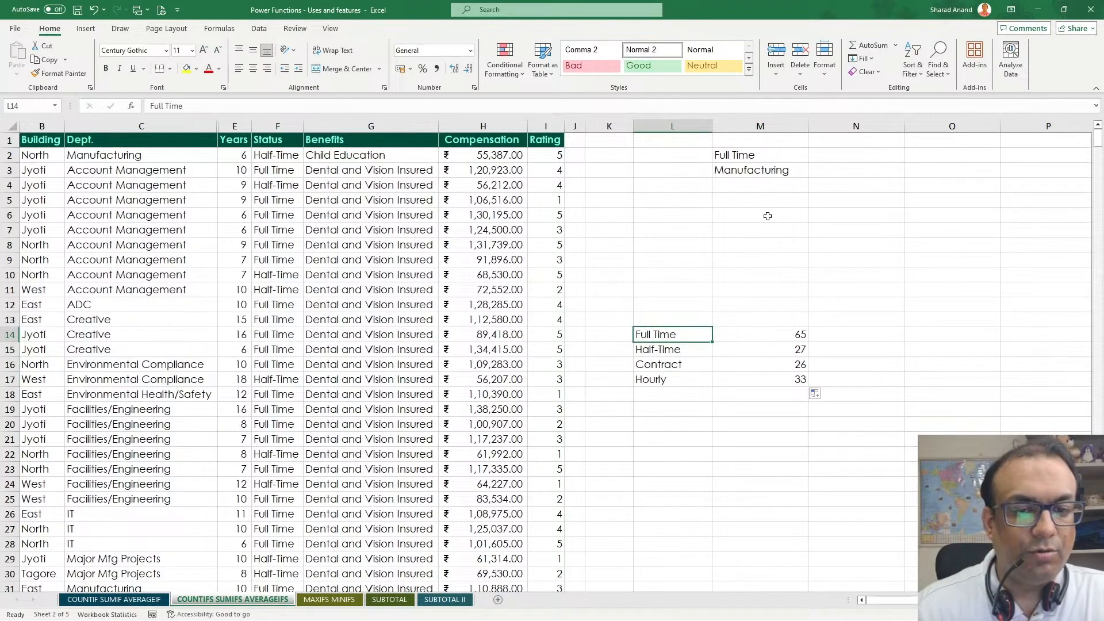
double_click(742, 335)
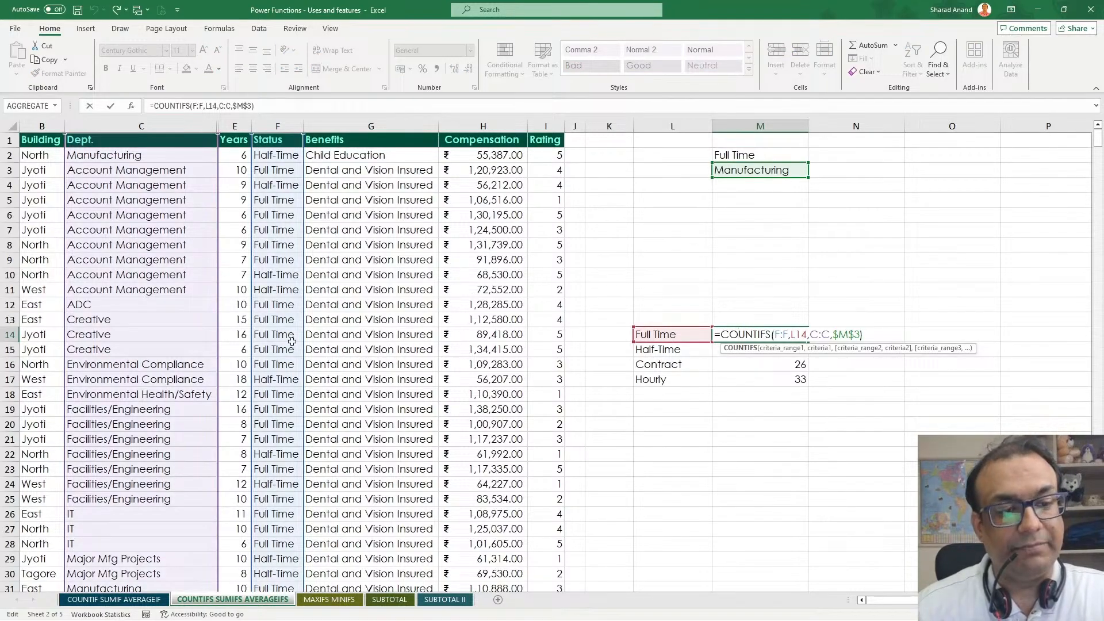
key("ctrl+Return")
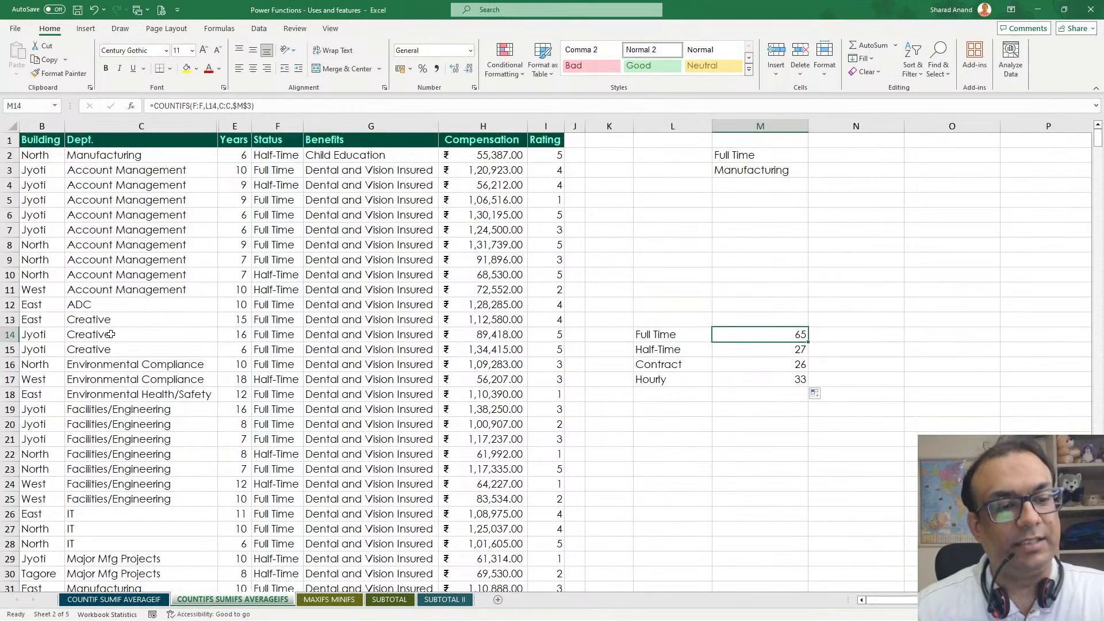
Enter North as the building criterion in cell M4.
left_click(745, 190)
type("North")
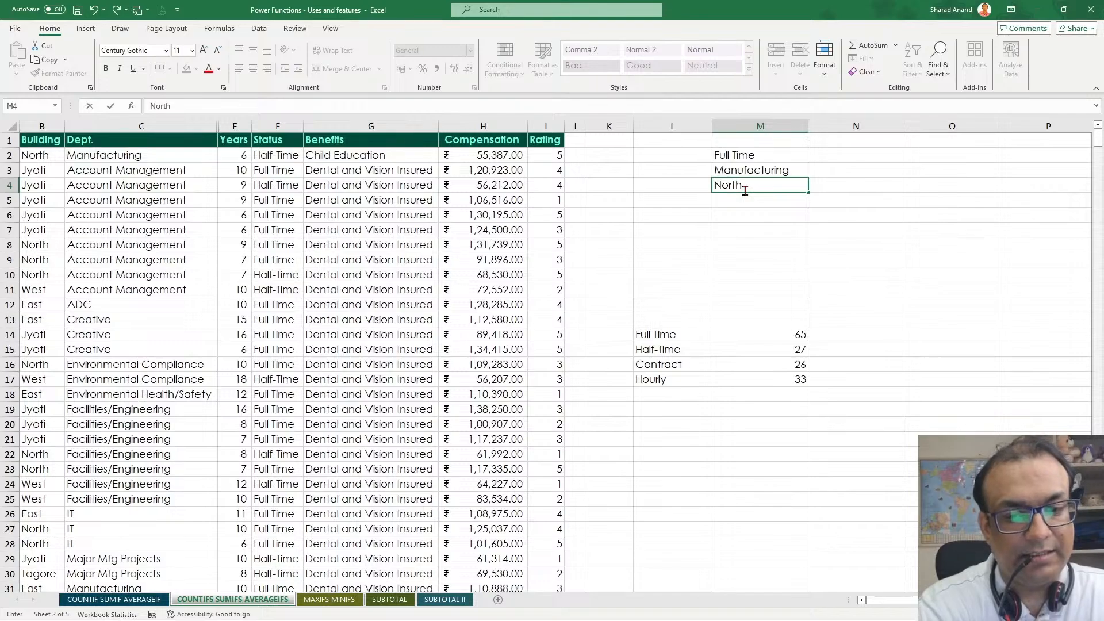
key("Return")
Add the Building column B:B with the absolute criterion $M$4 as the third criteria pair of the COUNTIFS formula in M14.
left_click(767, 336)
key("F2")
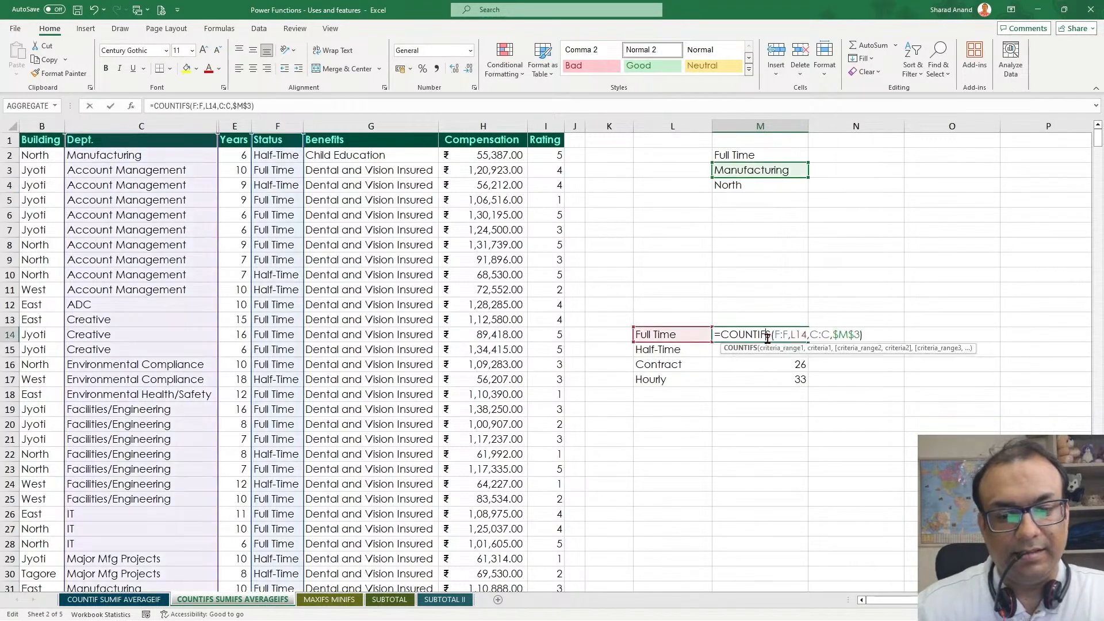
key("F4")
key("BackSpace")
type(",")
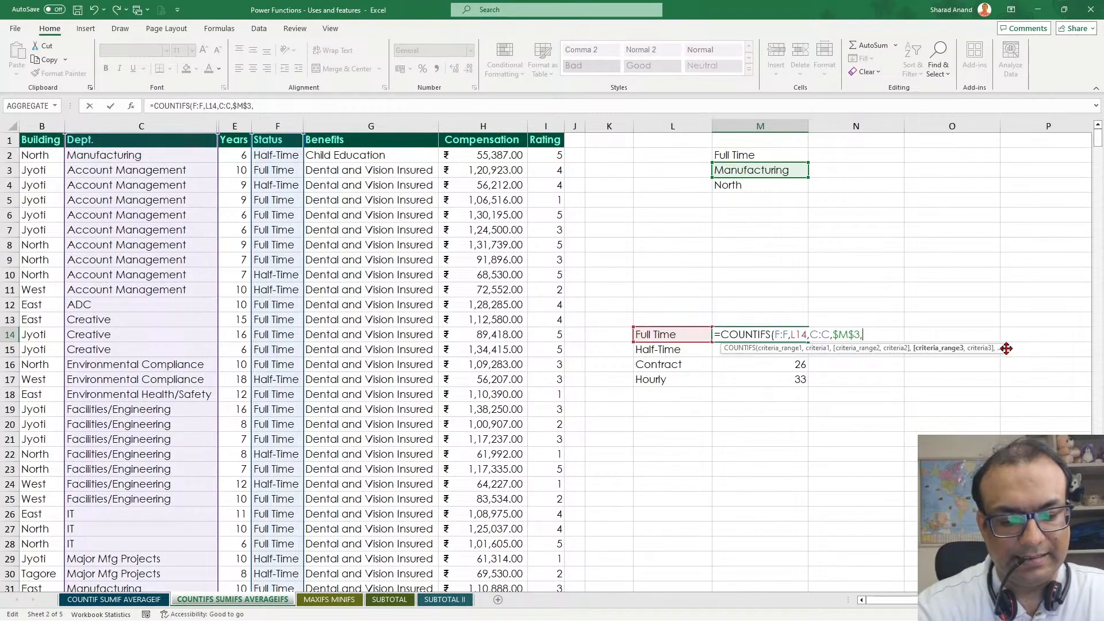
type("B:B,")
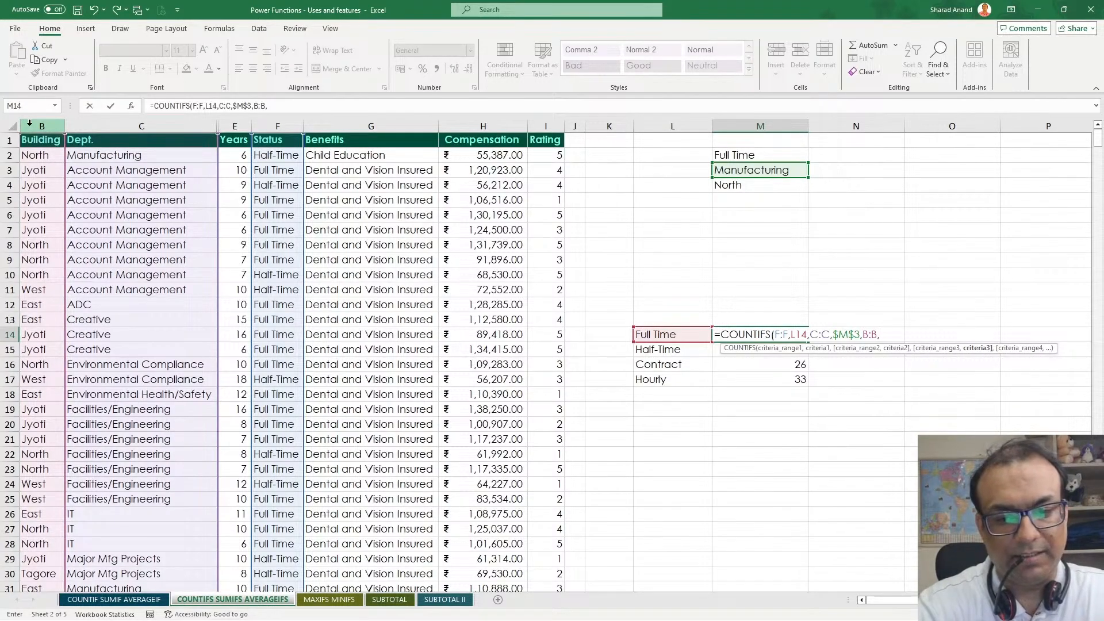
left_click(751, 189)
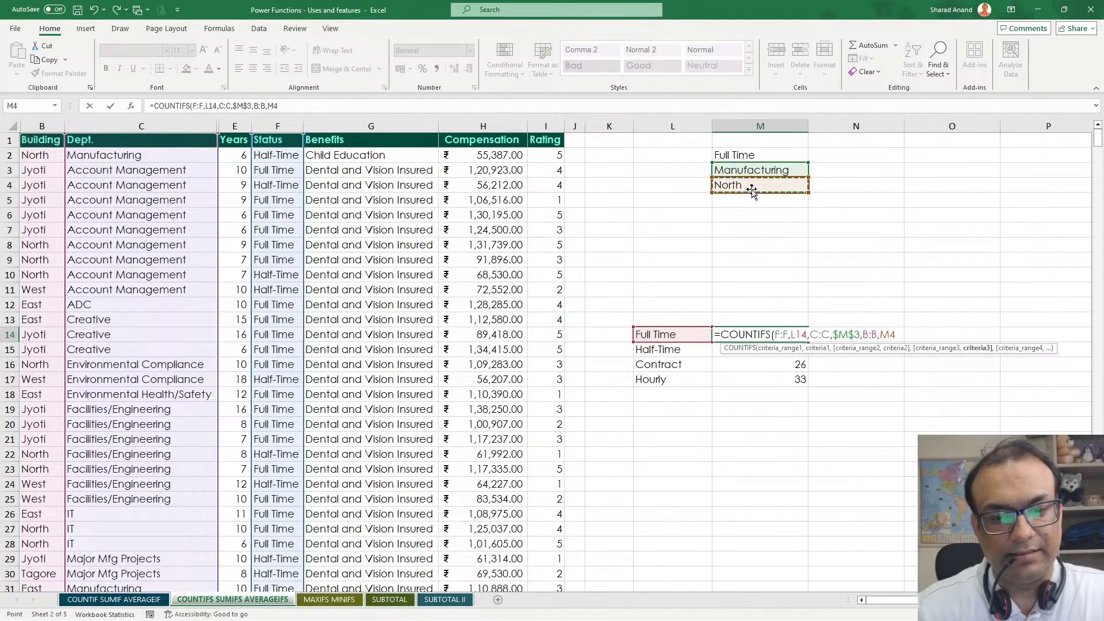
key("F4")
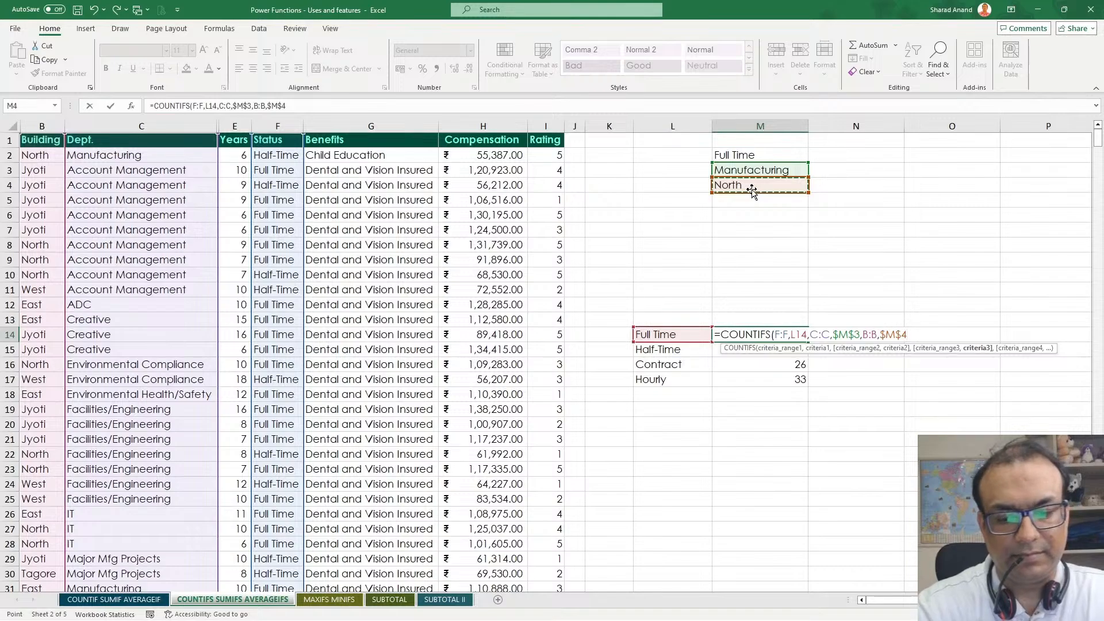
key("Return")
Fill the three-criteria COUNTIFS formula from M14 down to M17 and inspect the ranges it references.
left_click(771, 336)
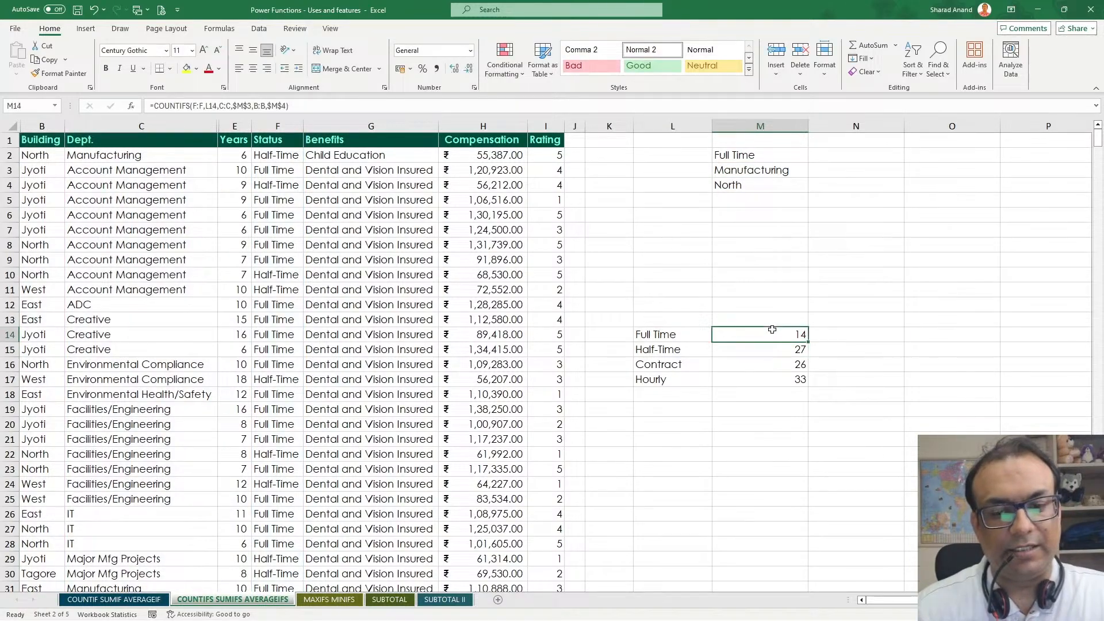
double_click(807, 341)
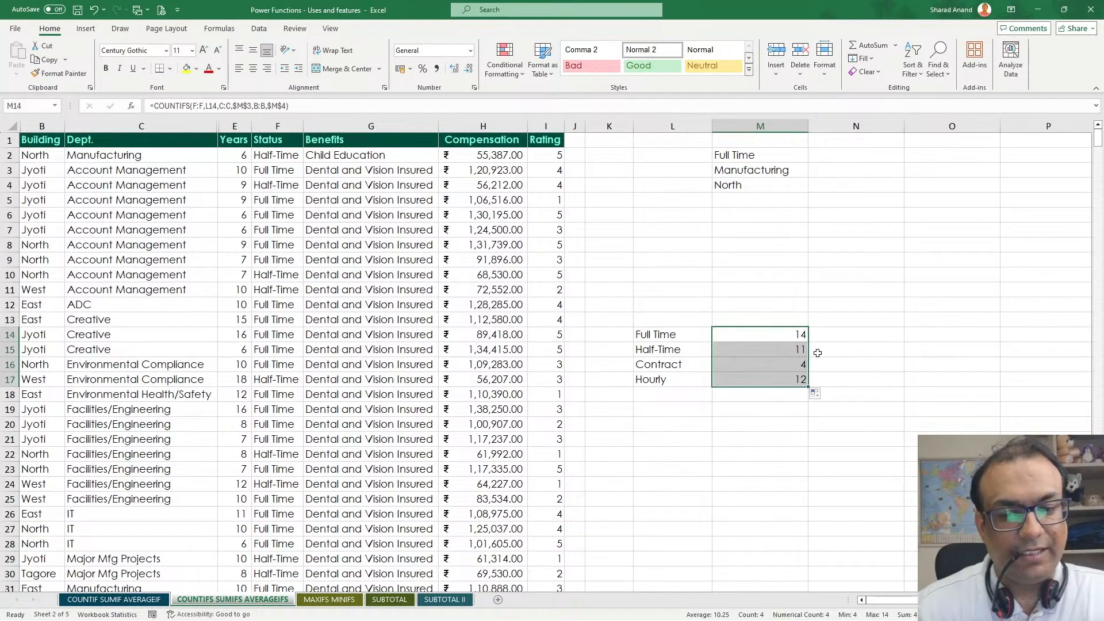
double_click(771, 334)
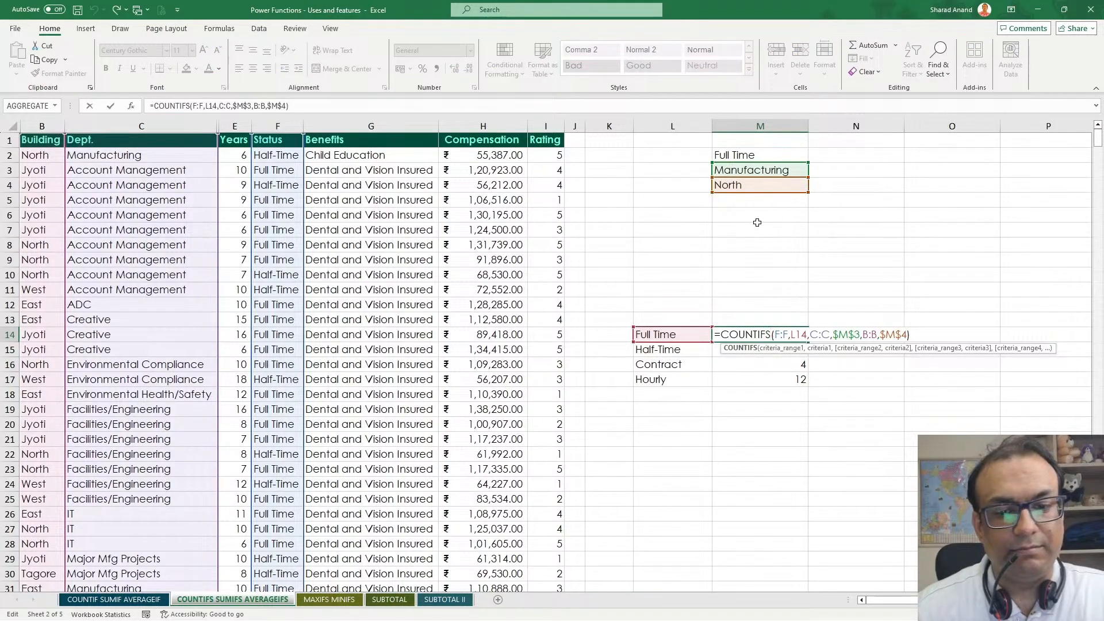
key("Escape")
Enter > 7 as the years criterion in cell M5.
left_click(750, 198)
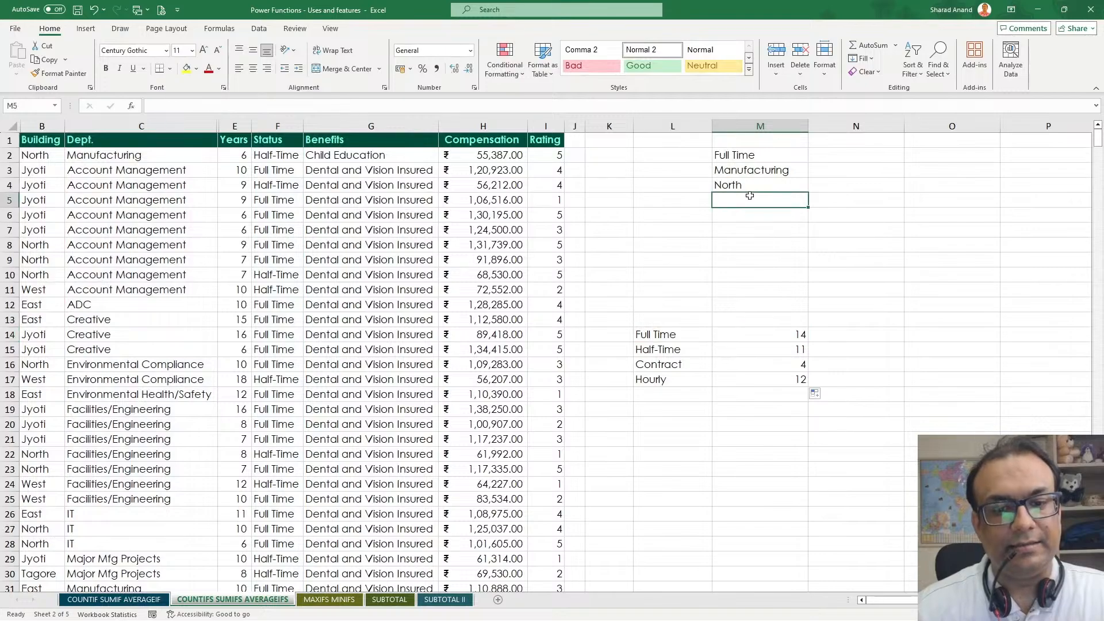
type(">")
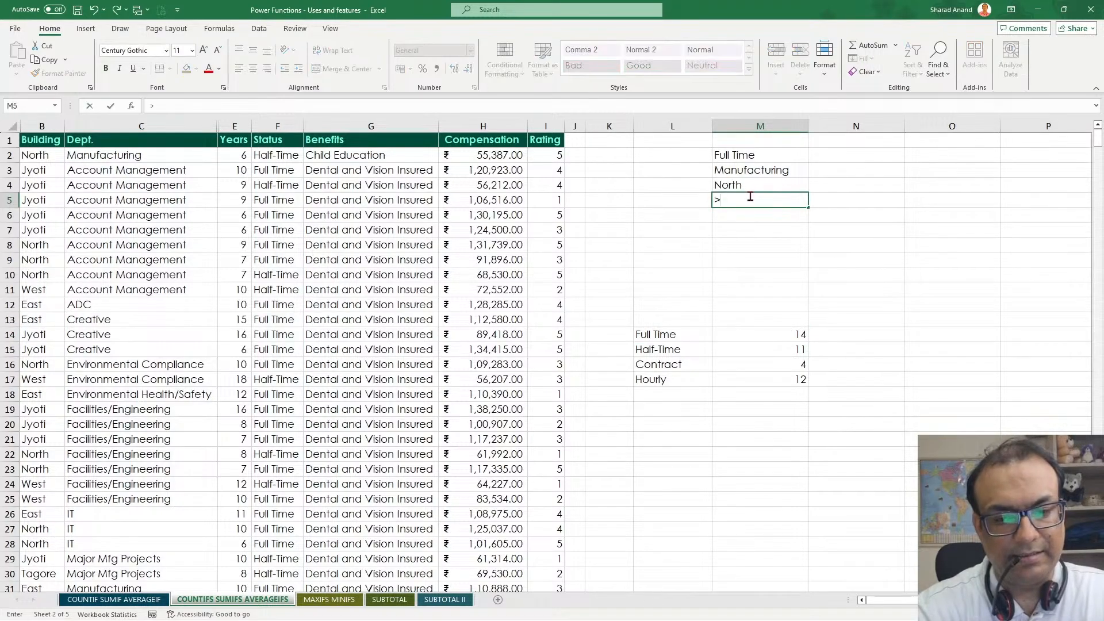
type(" 7")
key("Return")
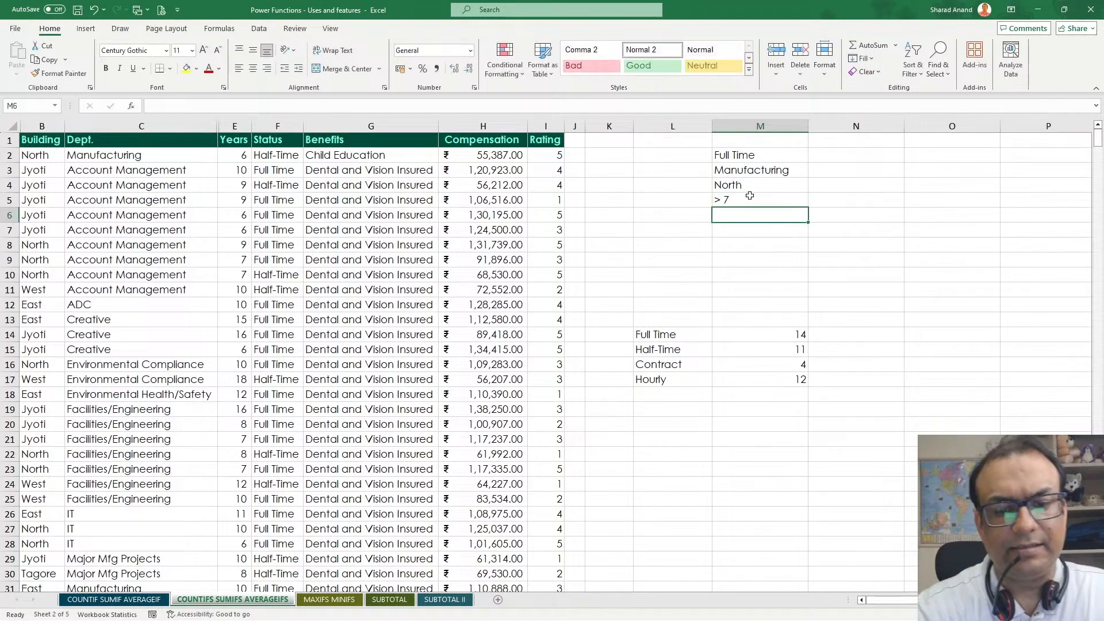
Add the Years column E:E with the literal criterion ">7" as the fourth criteria pair of the COUNTIFS formula in M14.
left_click(736, 337)
key("F2")
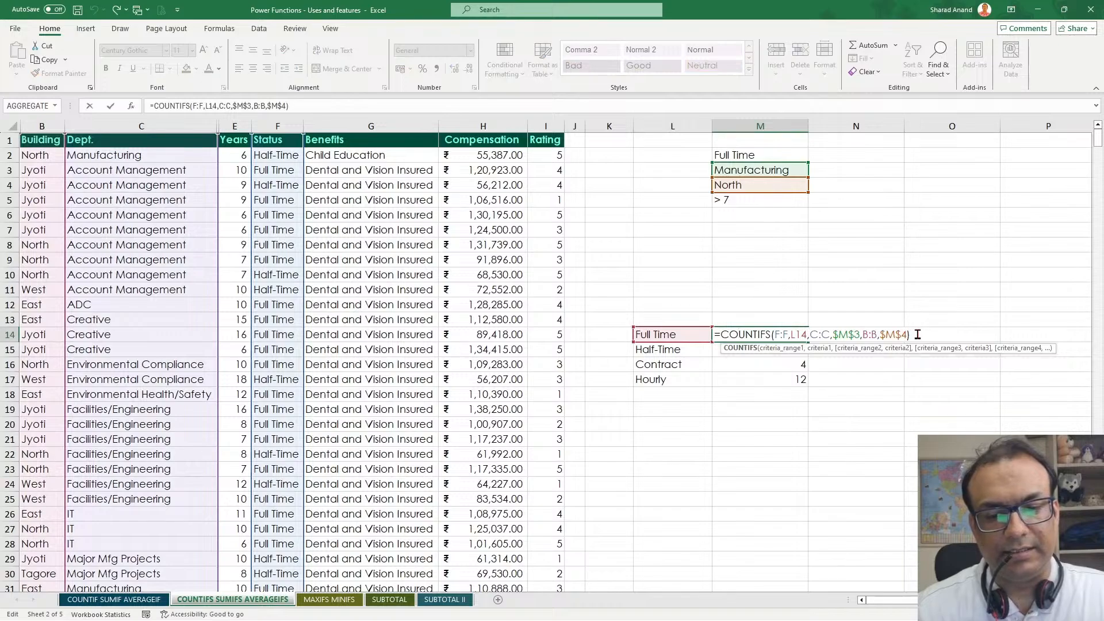
key("BackSpace")
type(",")
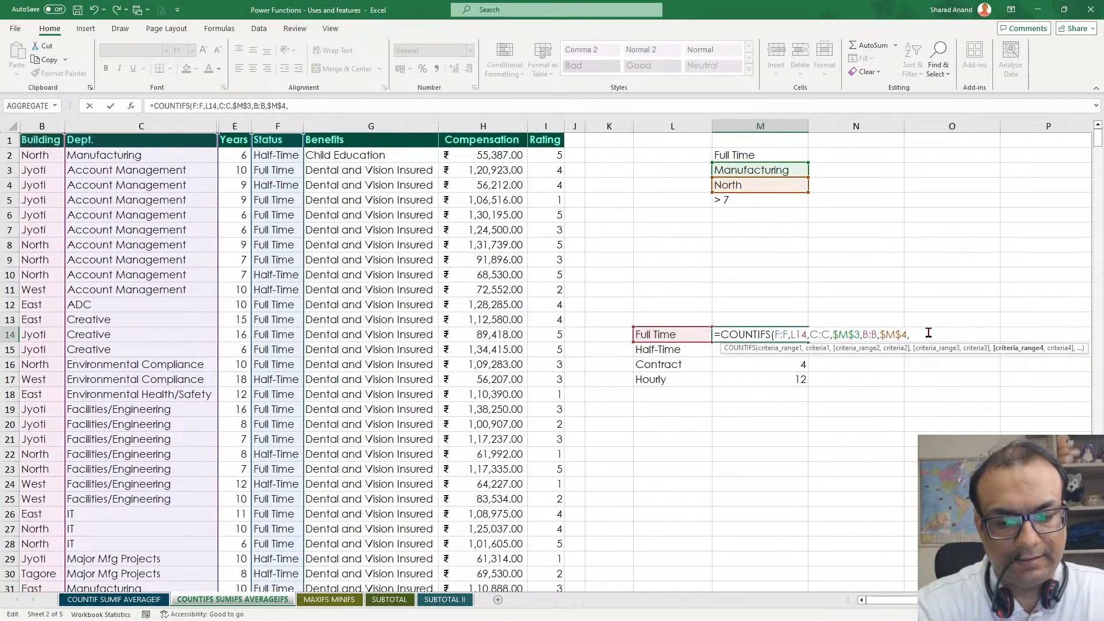
left_click(237, 125)
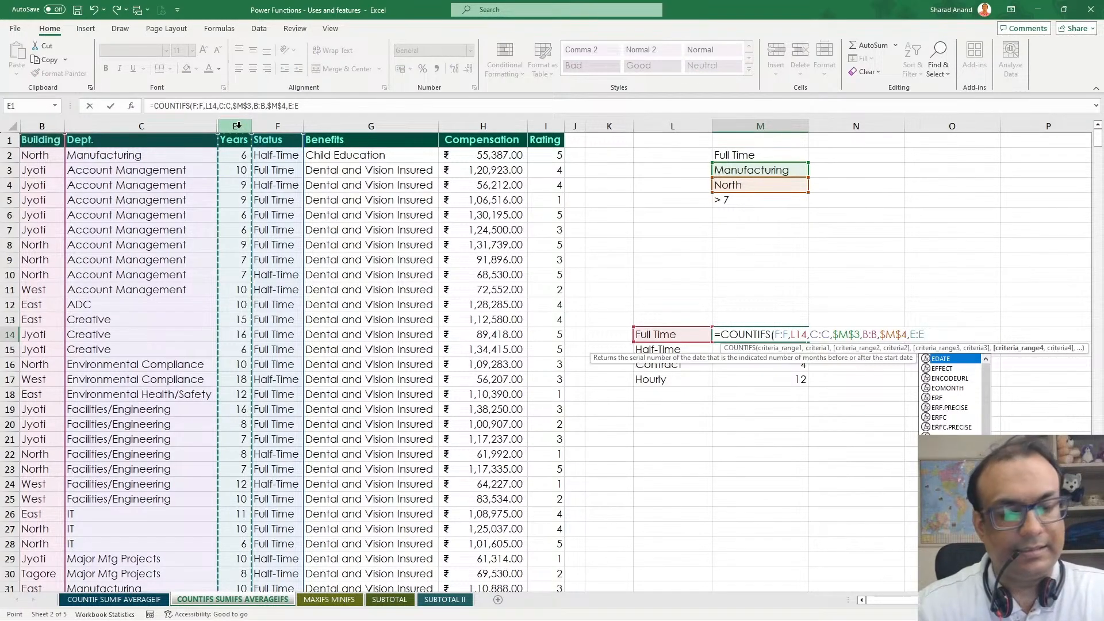
type(",")
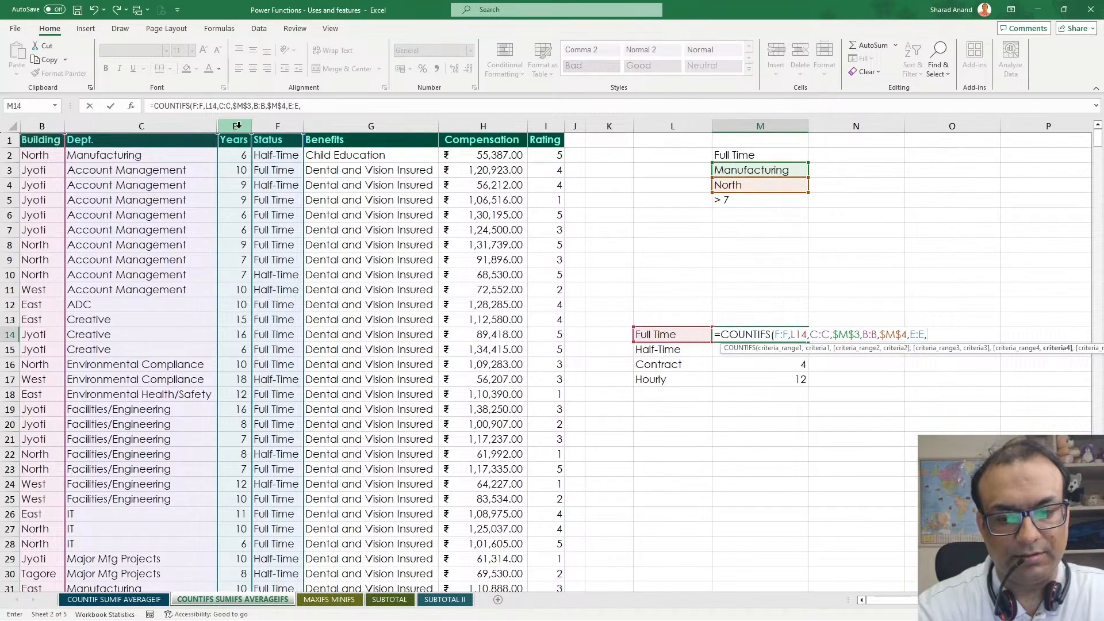
type("\">7")
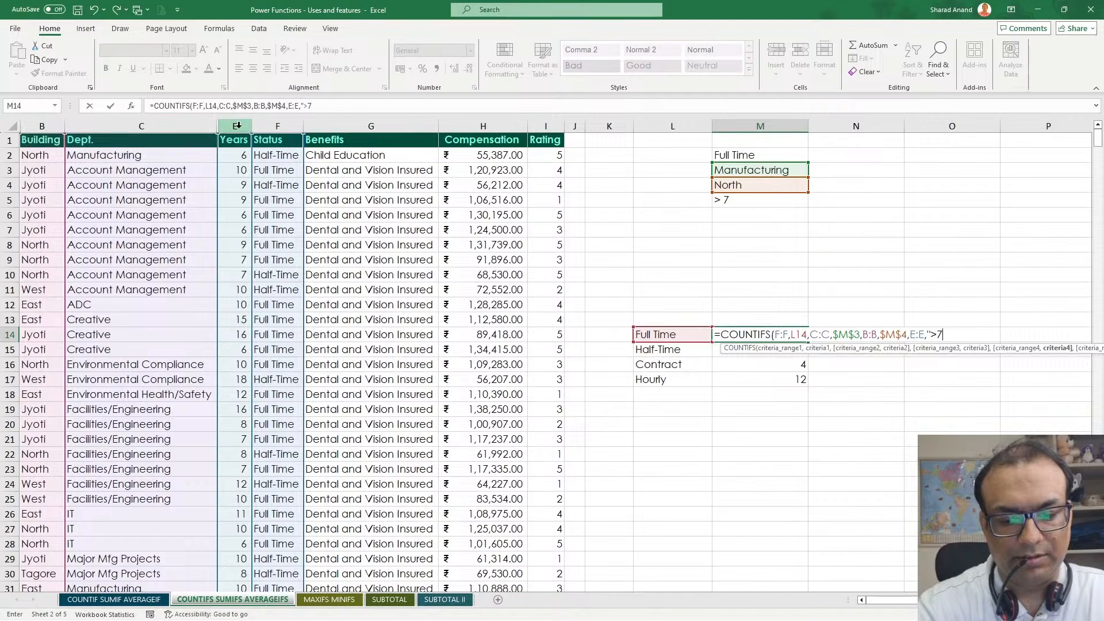
type("\")")
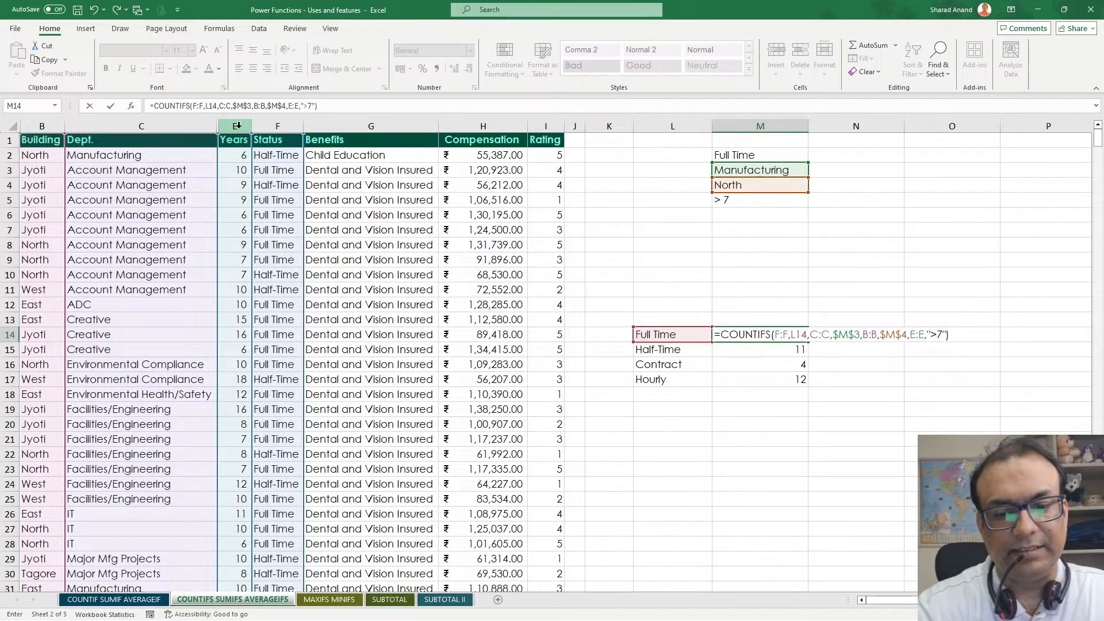
key("Return")
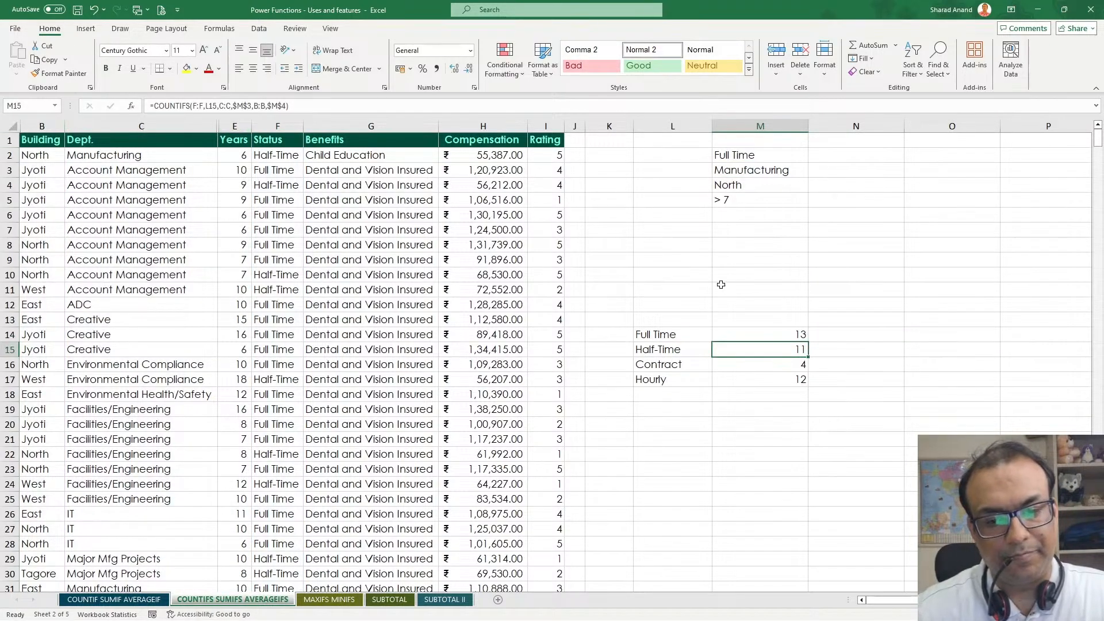
Fill the COUNTIFS formula with the years condition from M14 down to M17 and inspect the formulas in M15 and M14.
left_click(762, 333)
double_click(808, 342)
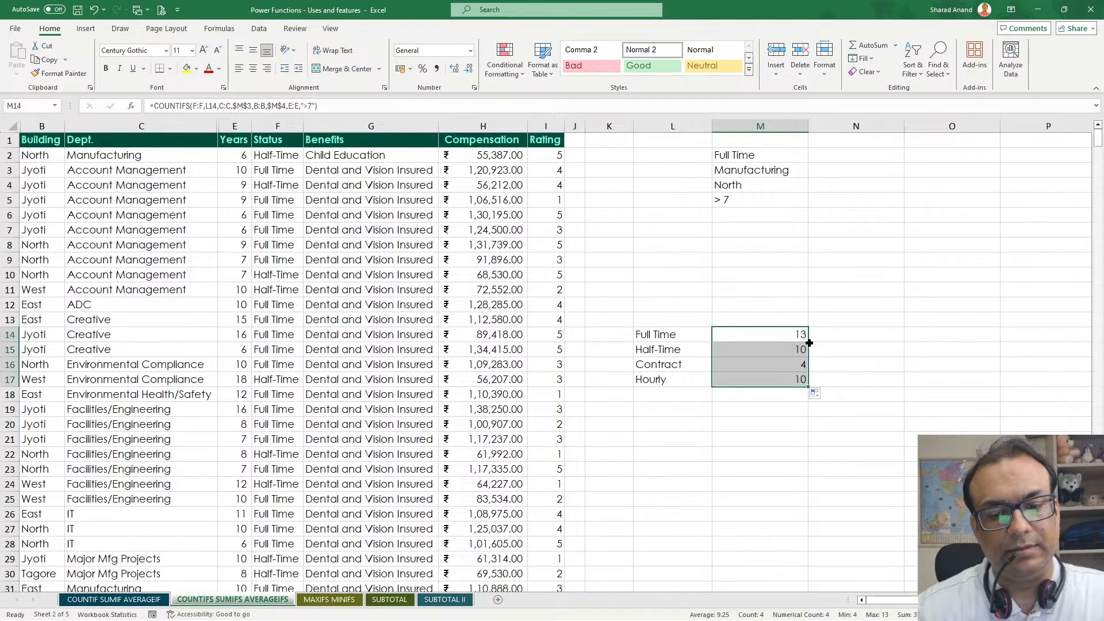
double_click(772, 349)
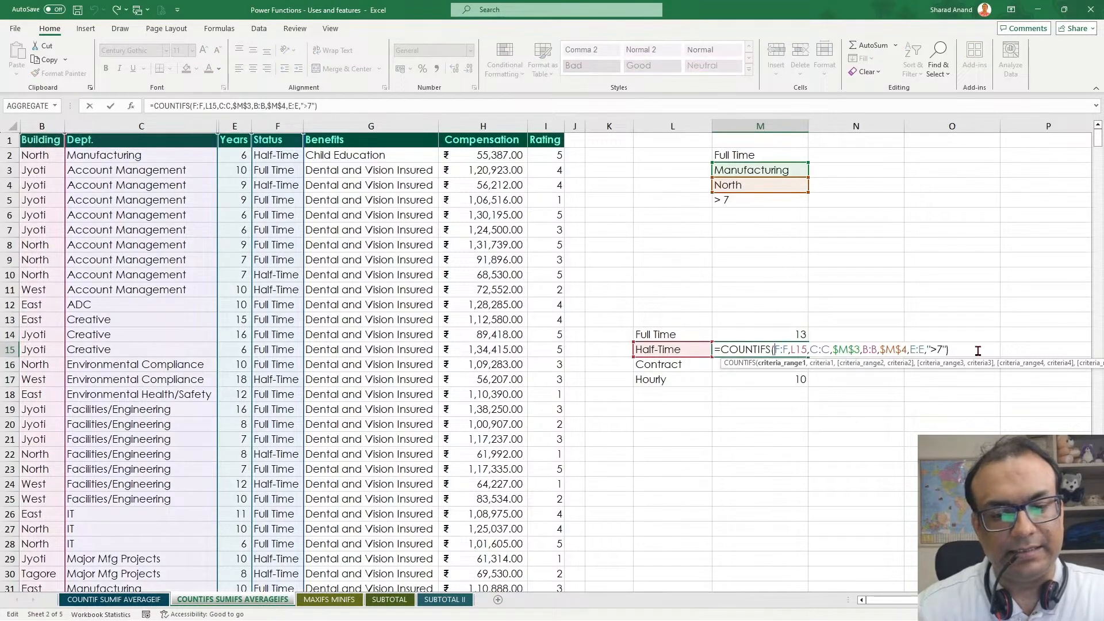
key("Escape")
double_click(783, 334)
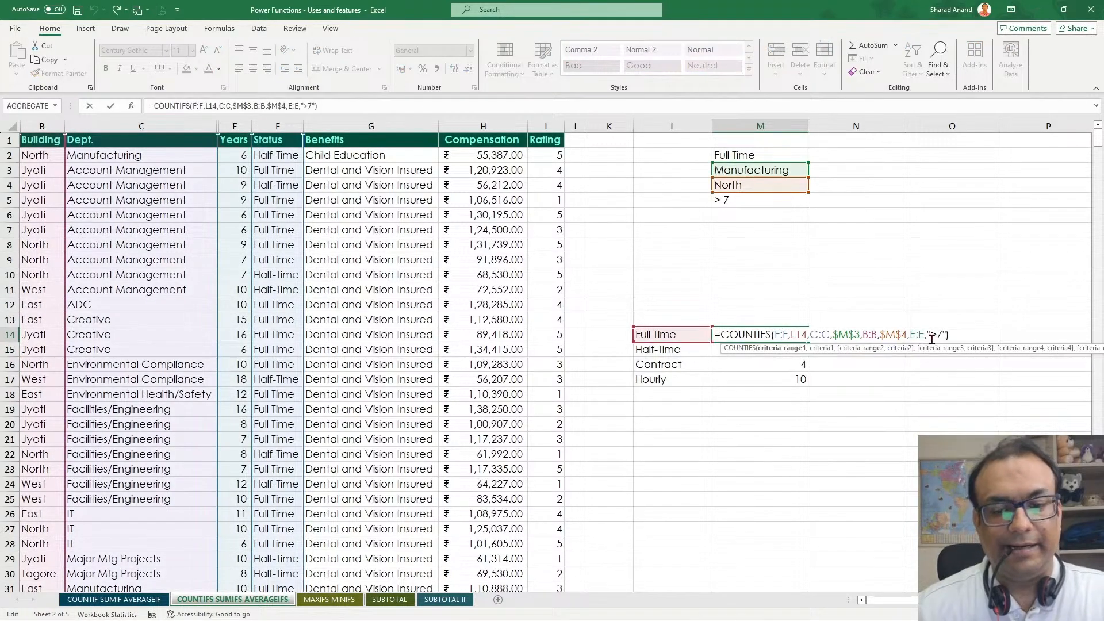
key("Escape")
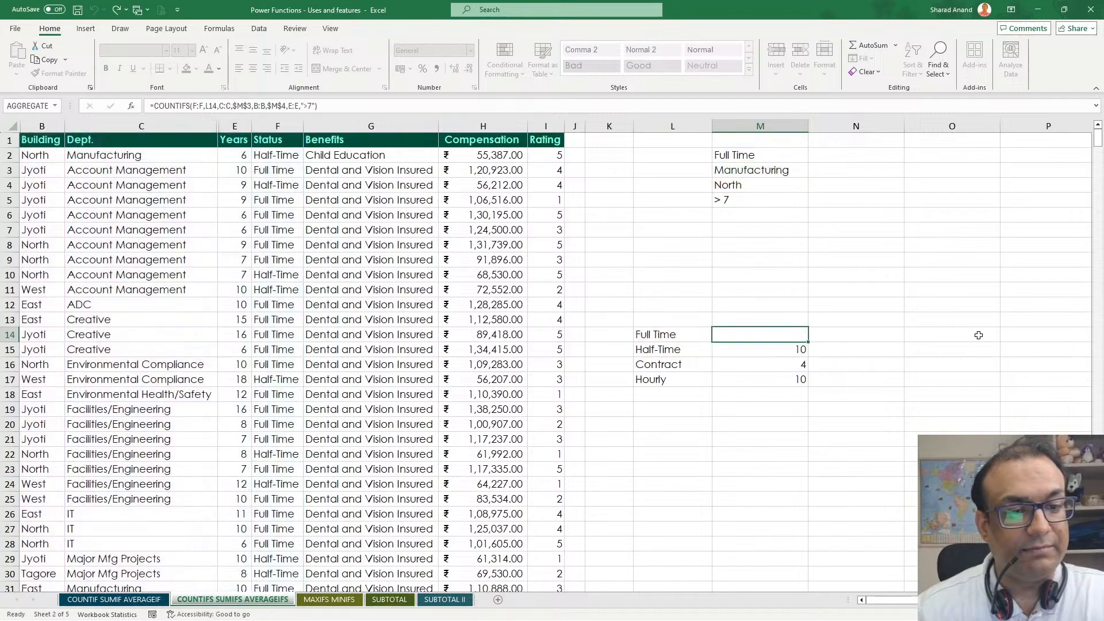
Enter Meals Included as the benefits criterion in cell M6.
left_click(752, 215)
type("Mea")
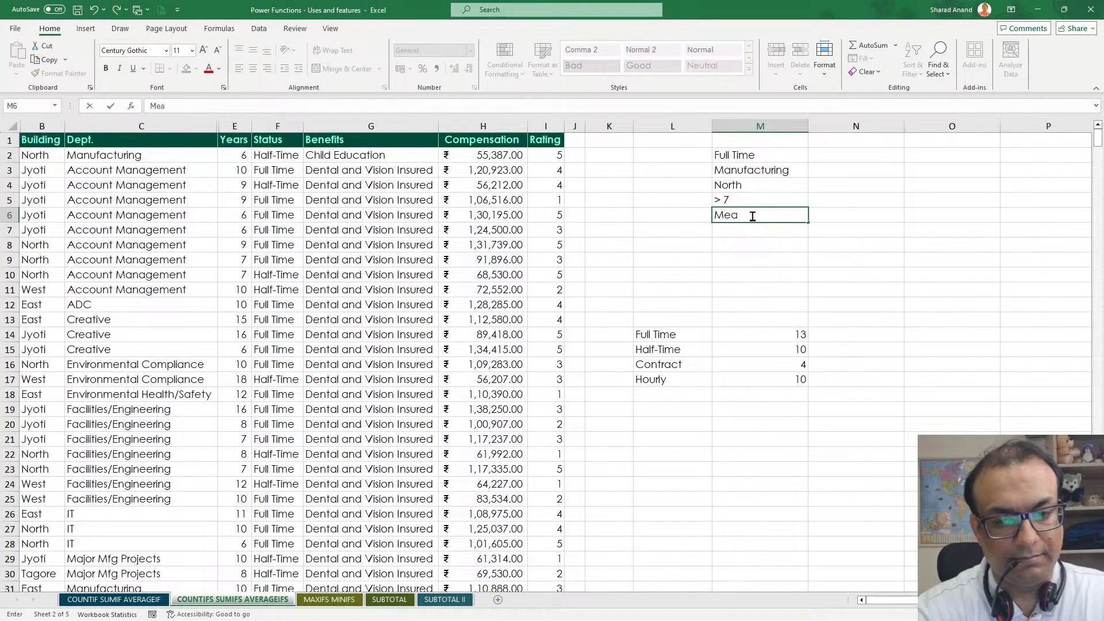
type("ls Include")
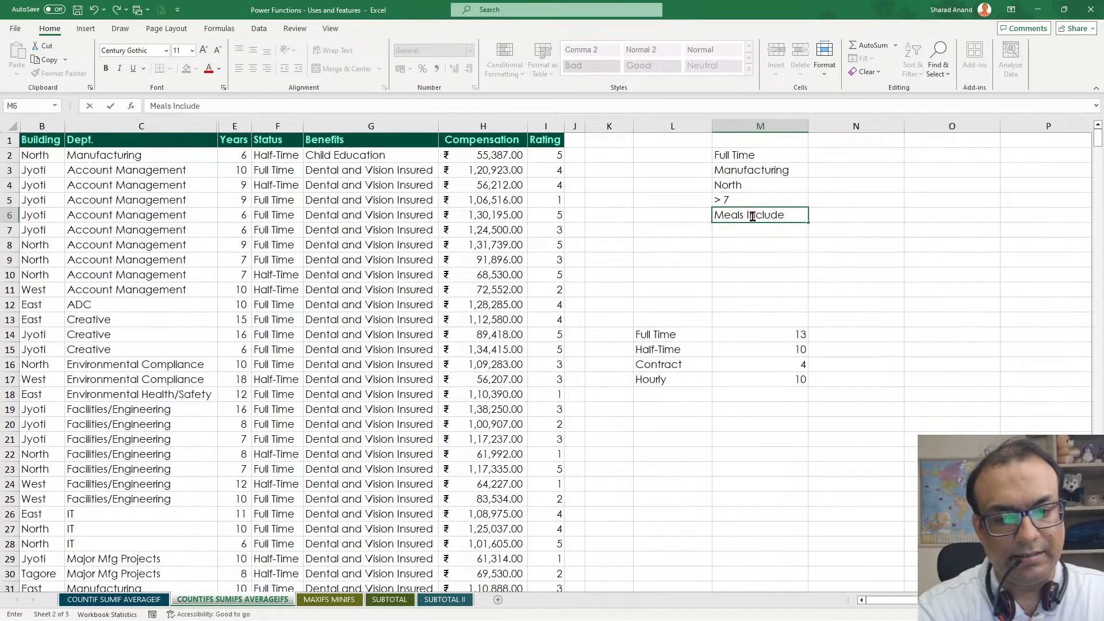
type("d")
key("Return")
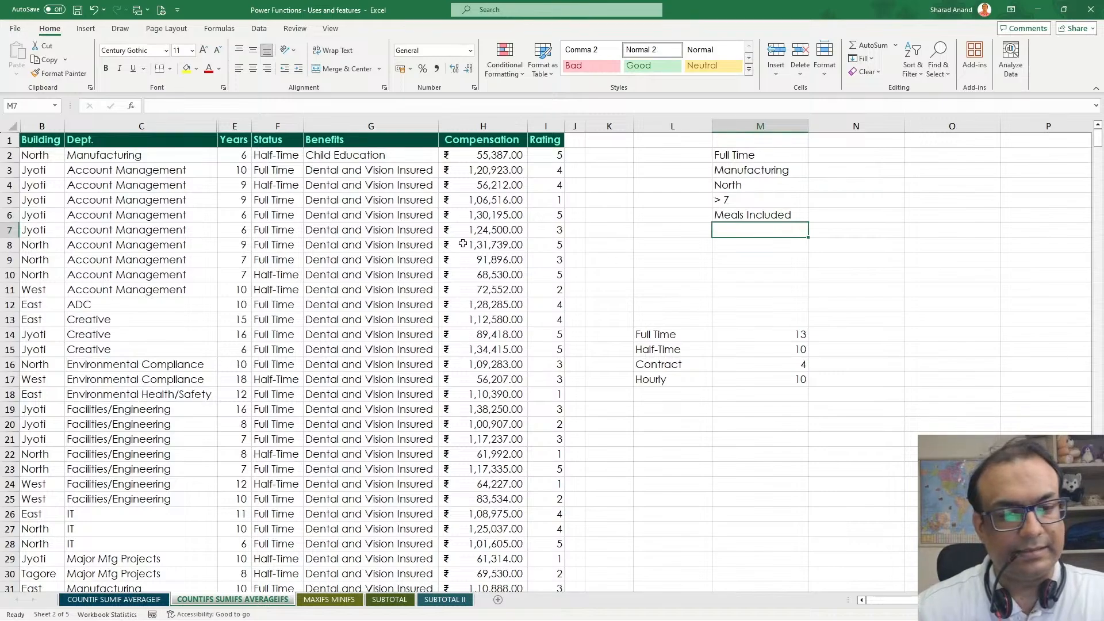
Add the Benefits column G:G as the fifth criteria range of the COUNTIFS formula in M14.
left_click(756, 337)
double_click(756, 337)
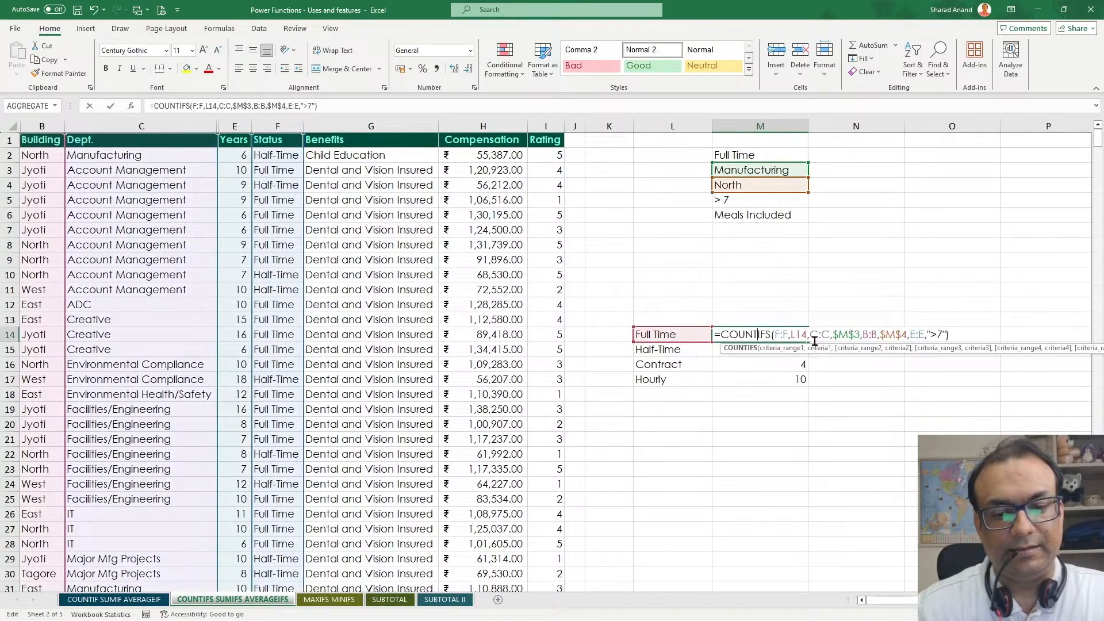
left_click(951, 335)
key("BackSpace")
type(",")
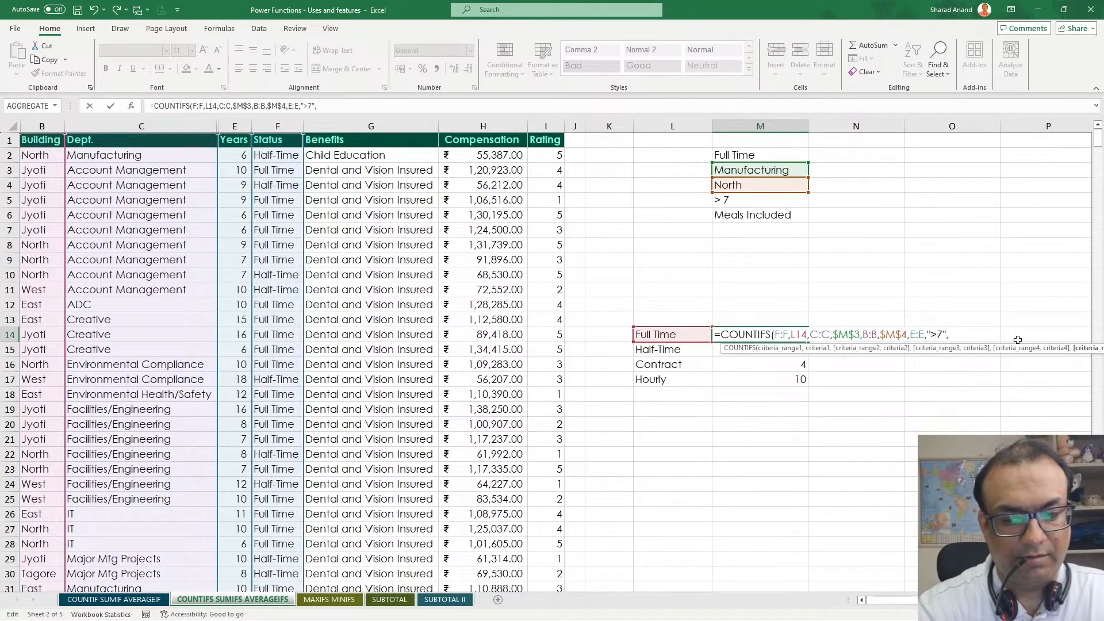
left_click(353, 123)
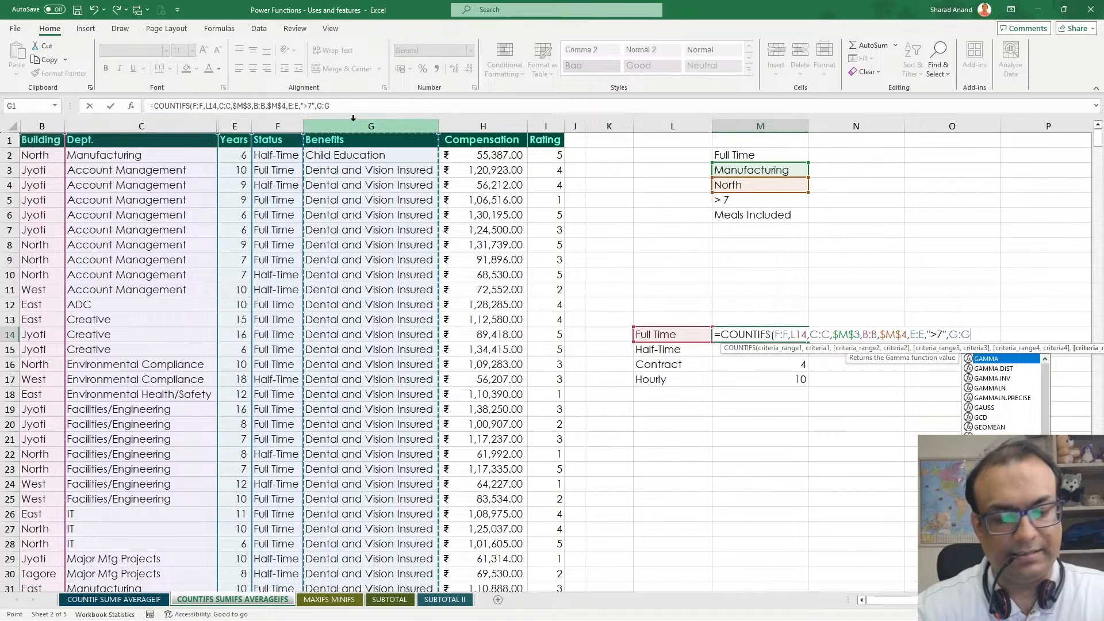
type(",")
type("\"me")
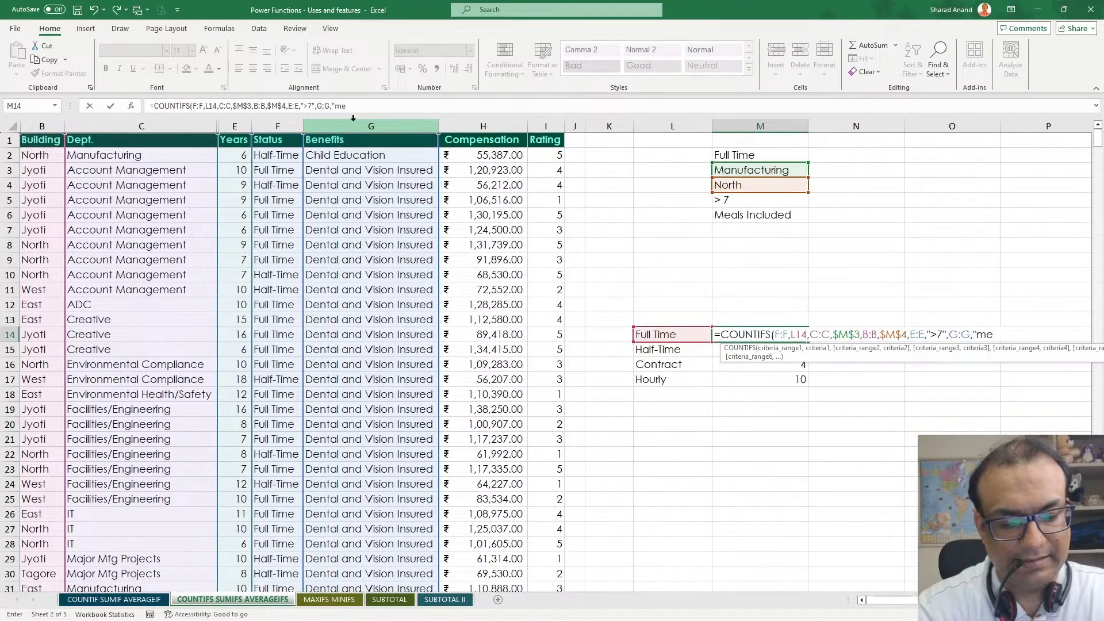
type("als included")
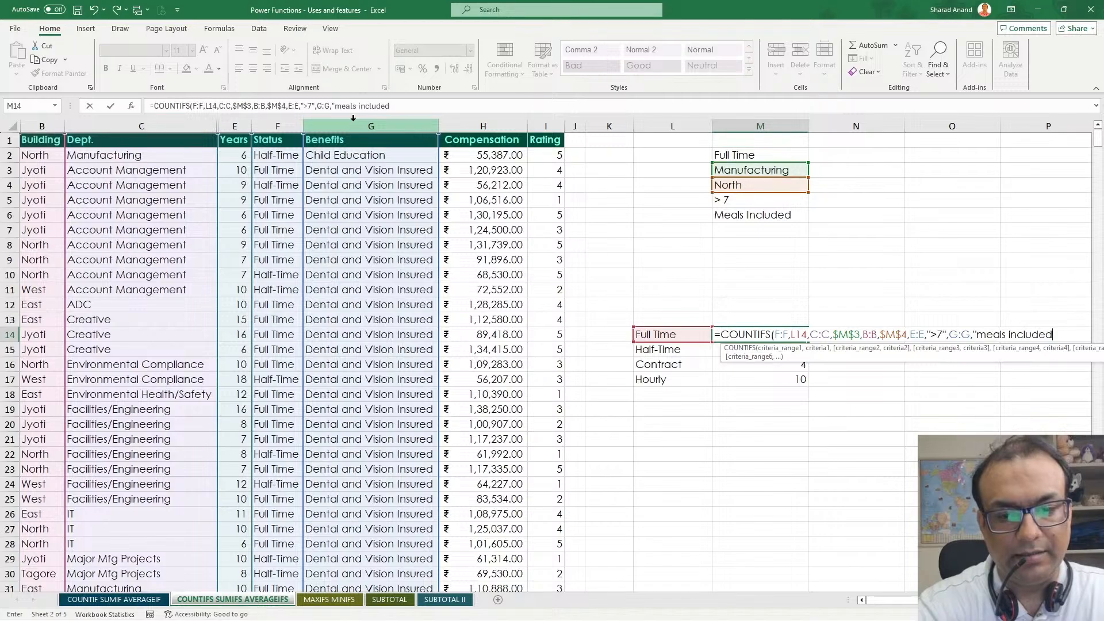
key("BackSpace")
key("BackSpace")
key("BackSpace")
key("BackSpace")
key("BackSpace")
key("BackSpace")
key("BackSpace")
key("BackSpace")
key("BackSpace")
key("BackSpace")
key("BackSpace")
key("BackSpace")
key("BackSpace")
key("BackSpace")
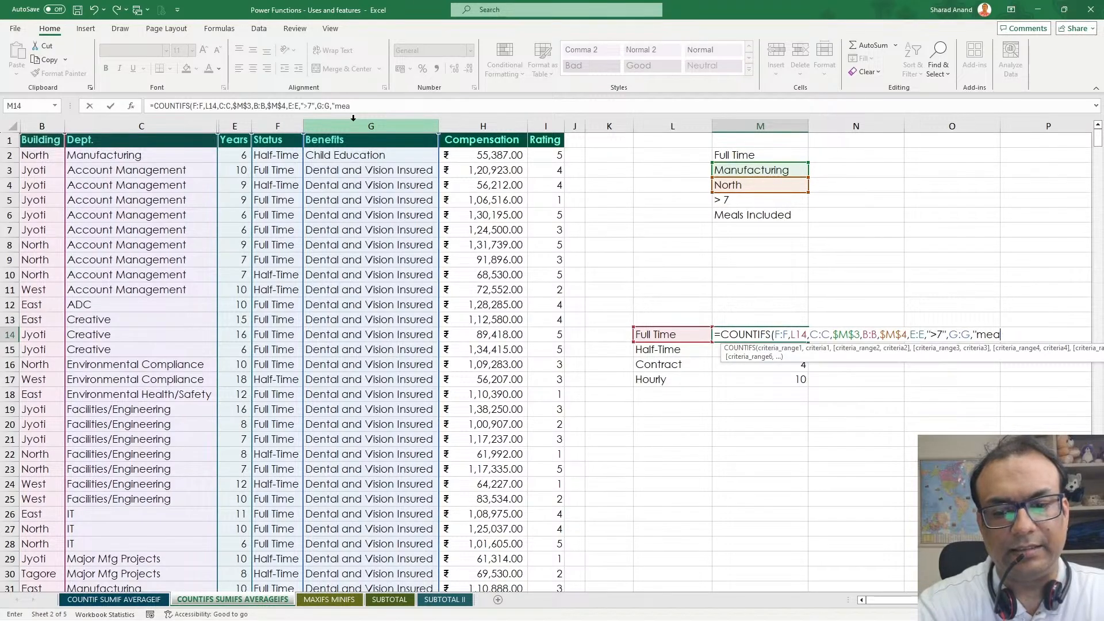
key("BackSpace")
key("BackSpace")
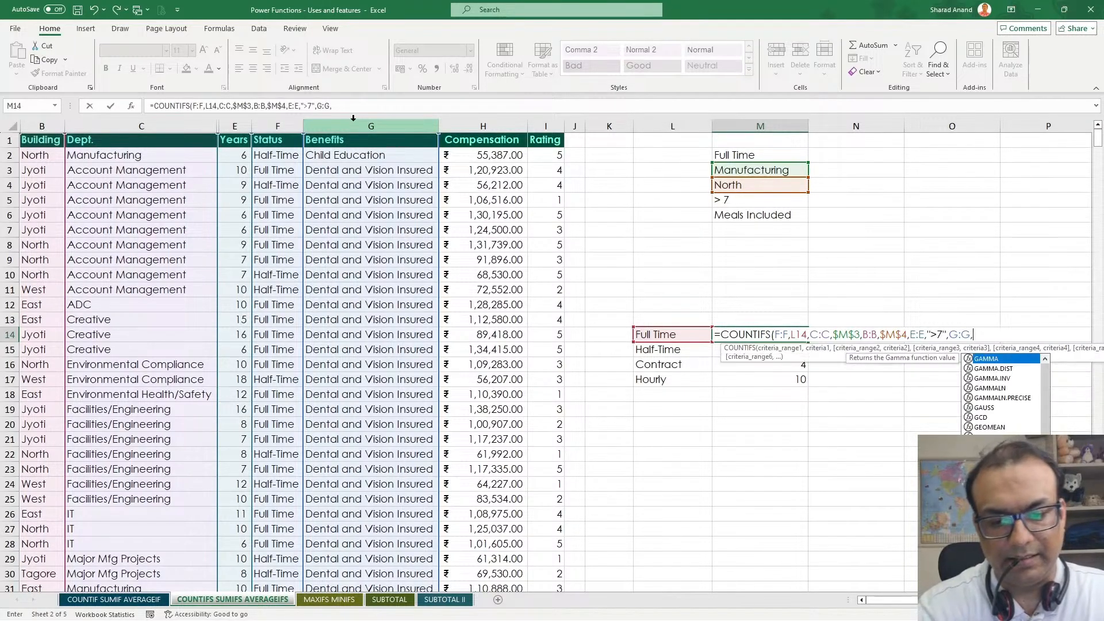
Use cell M6 as the criterion for the Benefits range and complete the COUNTIFS formula in M14.
type(",")
left_click(731, 213)
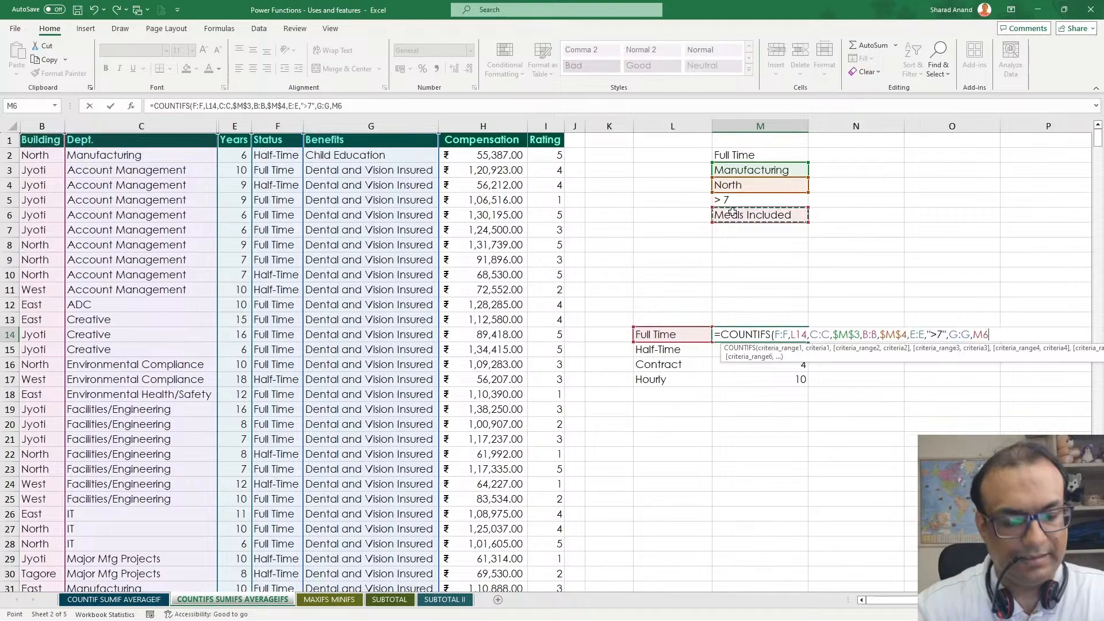
key("Return")
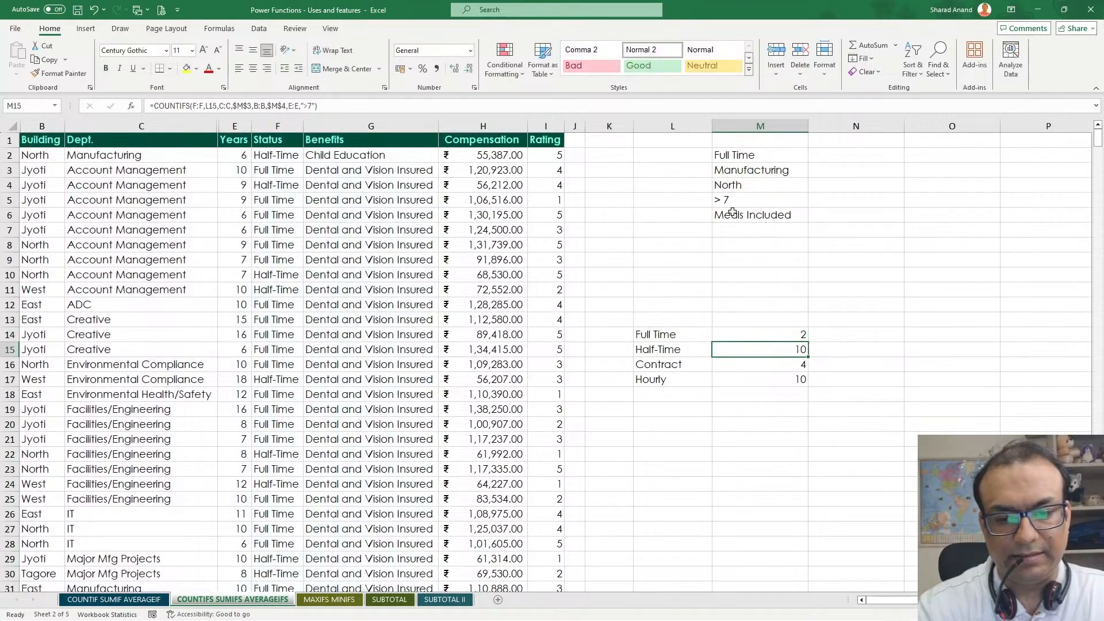
Fill the COUNTIFS formula with the benefits condition from M14 down to M17 and inspect the formula in M14.
left_click(785, 337)
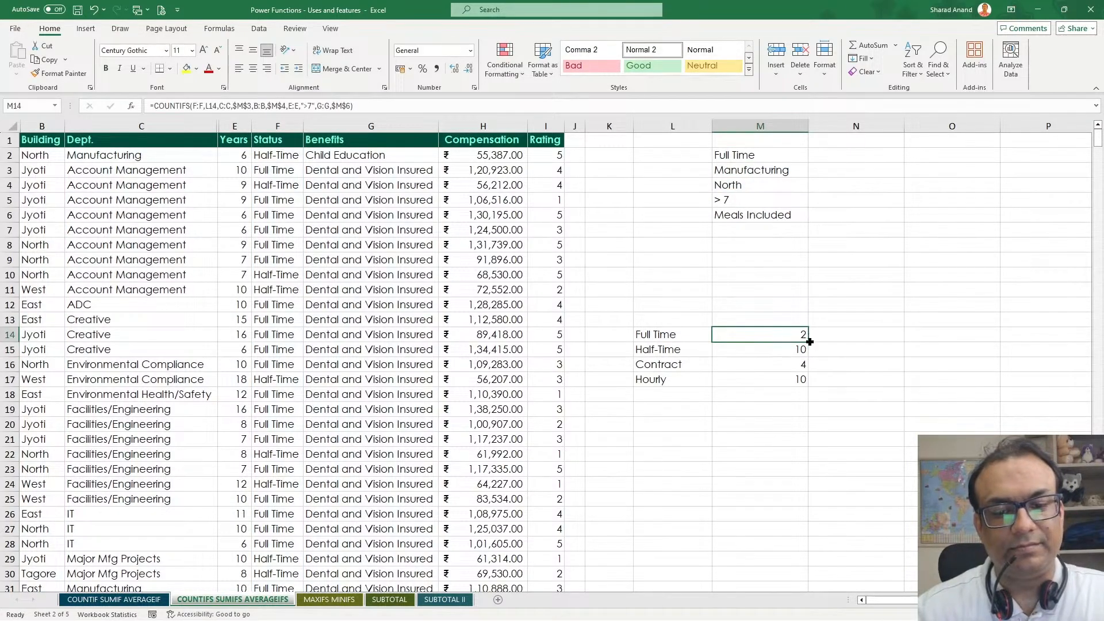
double_click(809, 342)
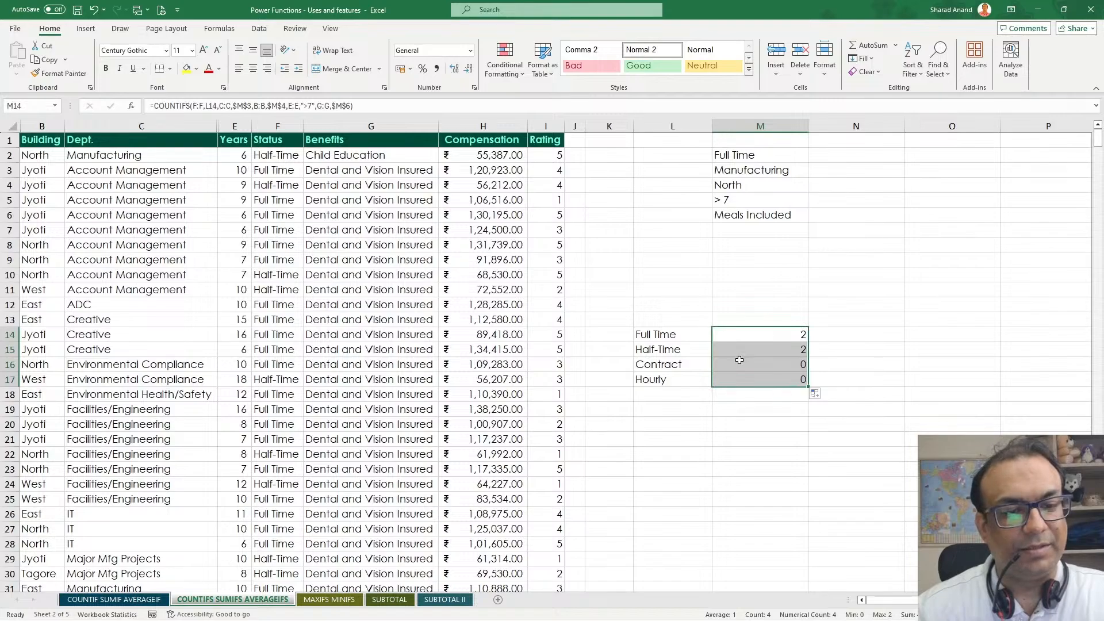
double_click(771, 334)
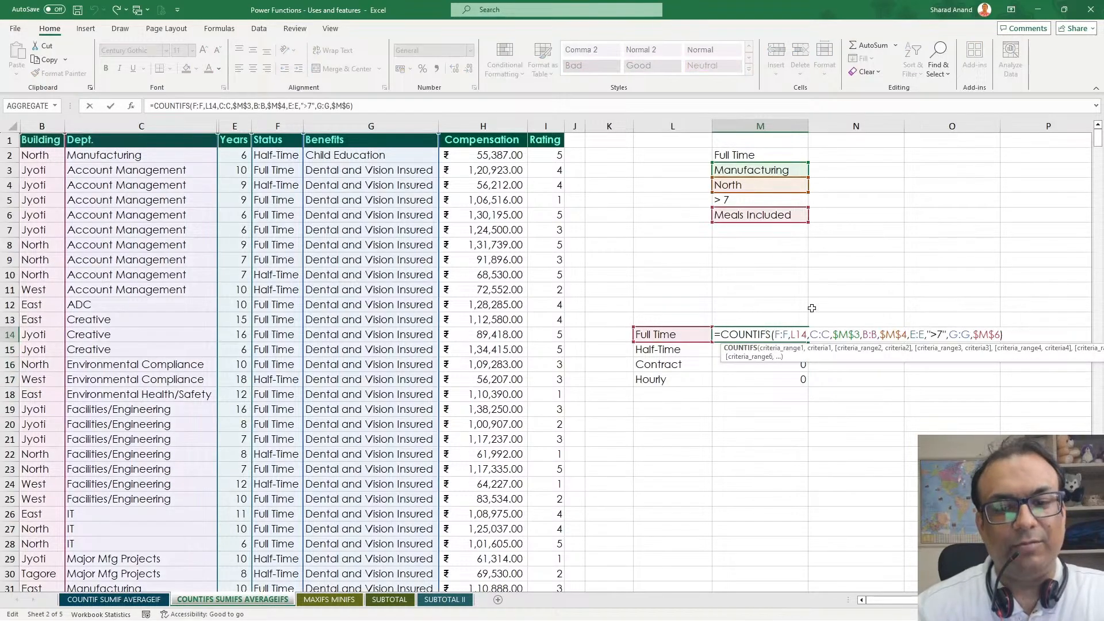
Enter 4 or 5 as the rating criterion in cell M7.
left_click(744, 232)
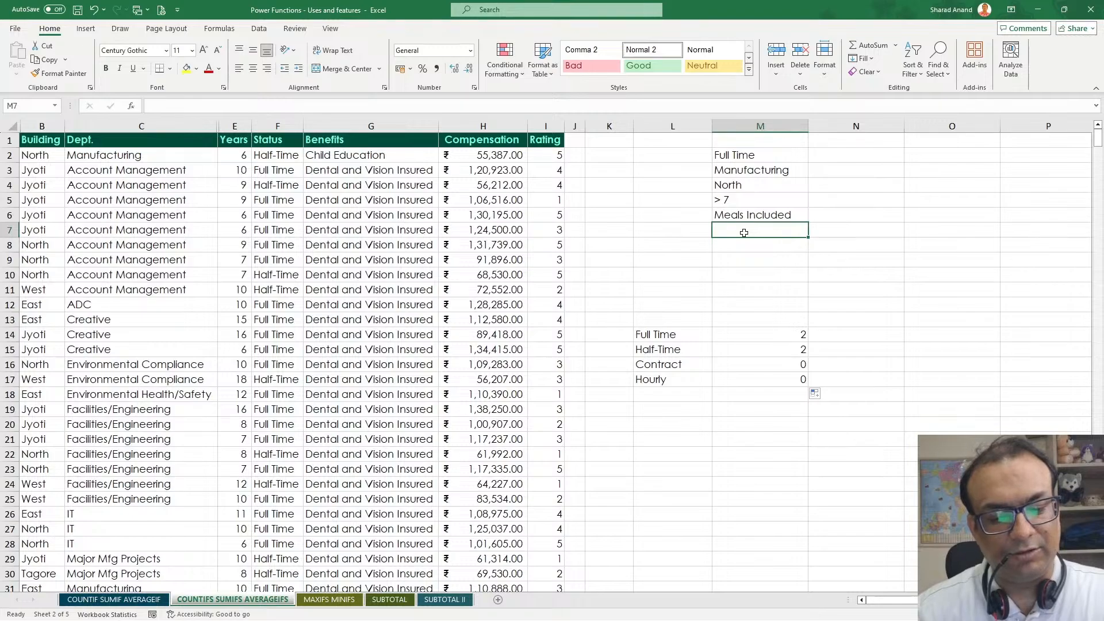
type("4 or 5")
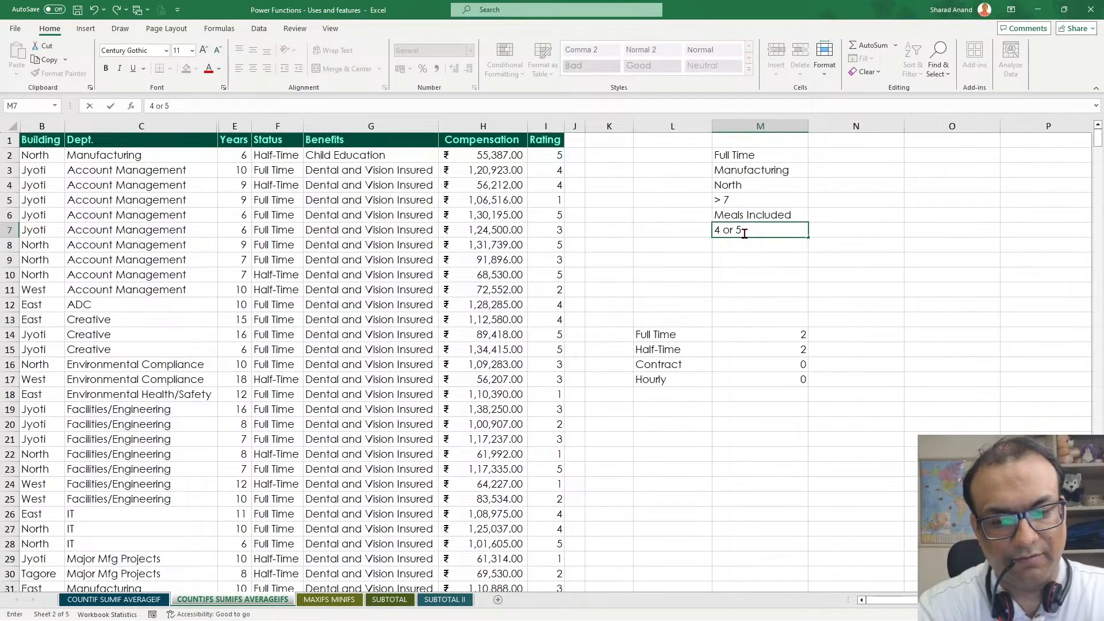
key("Return")
Add the Rating column I:I as the sixth criteria range of the COUNTIFS formula in M14.
double_click(775, 329)
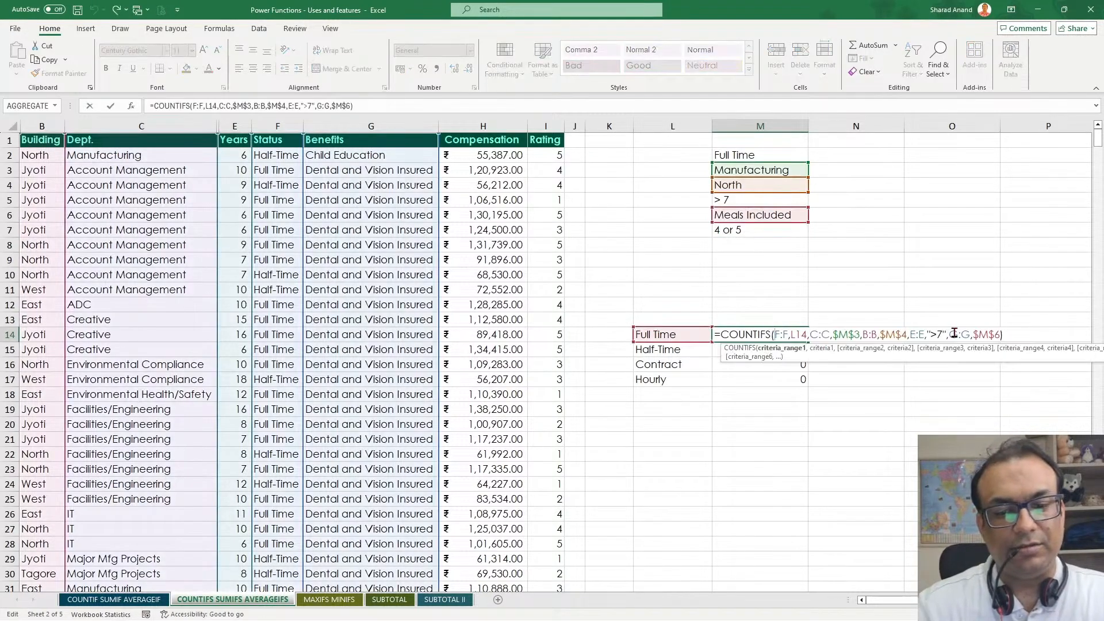
left_click(1003, 334)
key("BackSpace")
type(",")
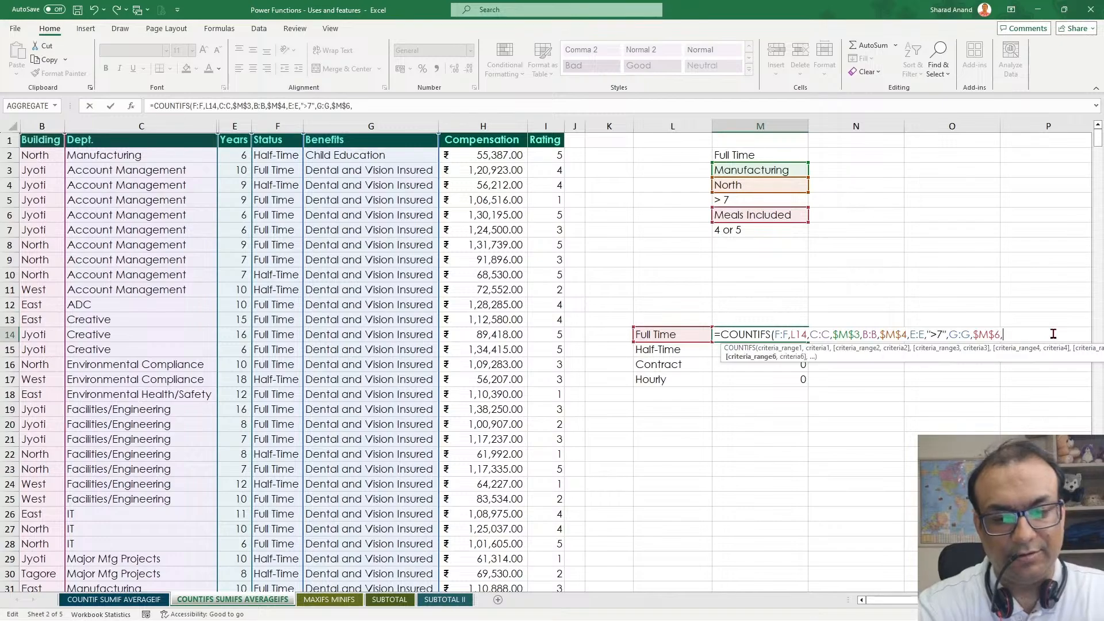
left_click(545, 126)
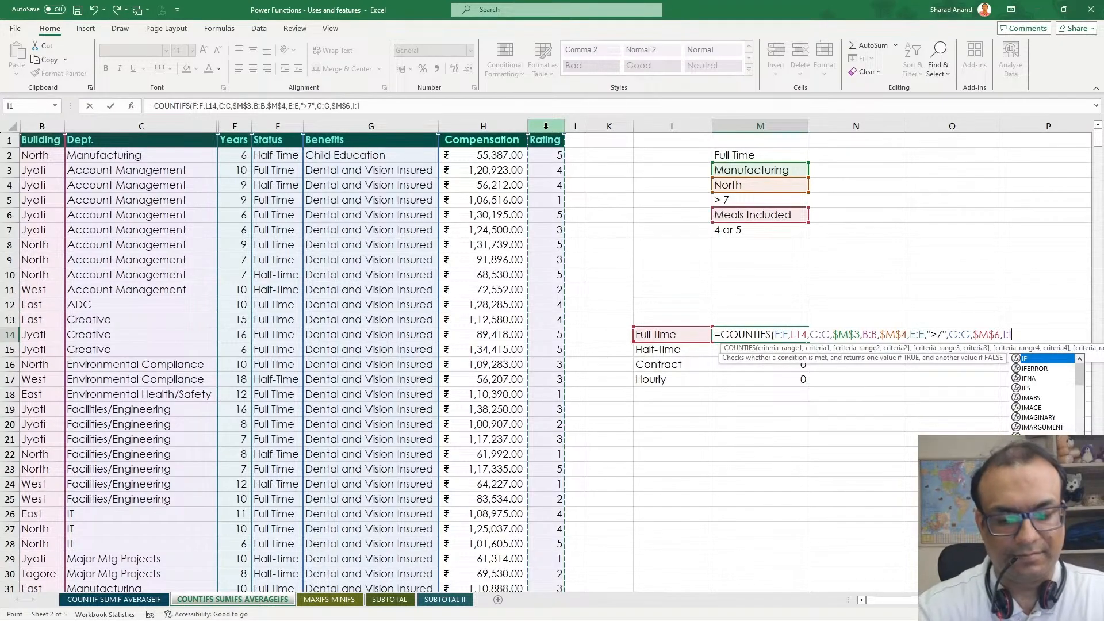
type(",")
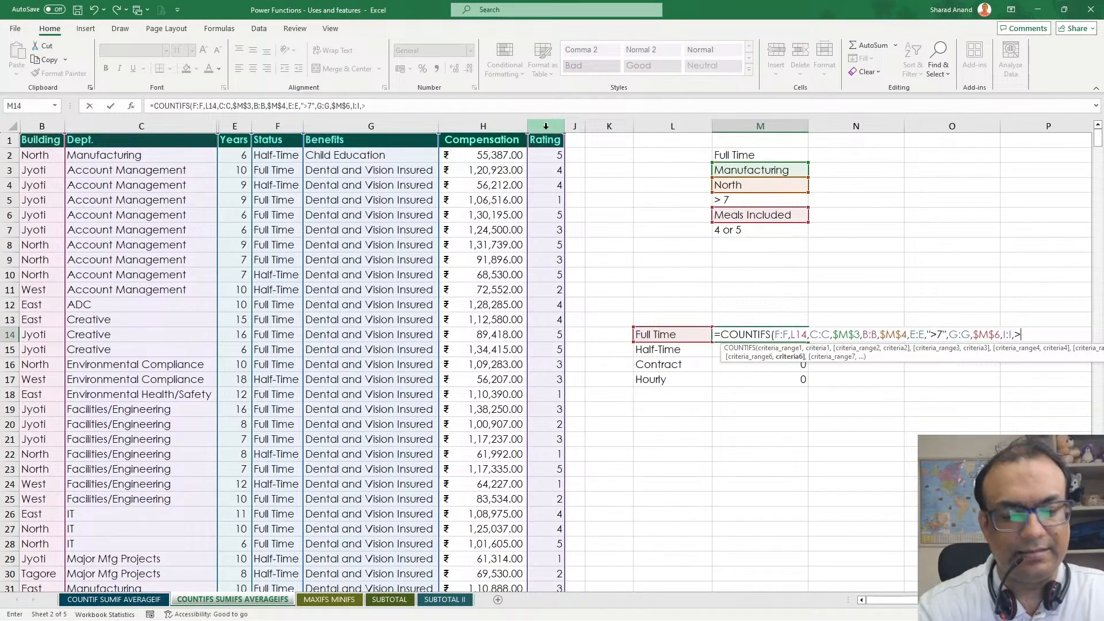
Use ">3" in quotation marks as the criterion for the Rating range and complete the COUNTIFS formula in M14.
type(">3")
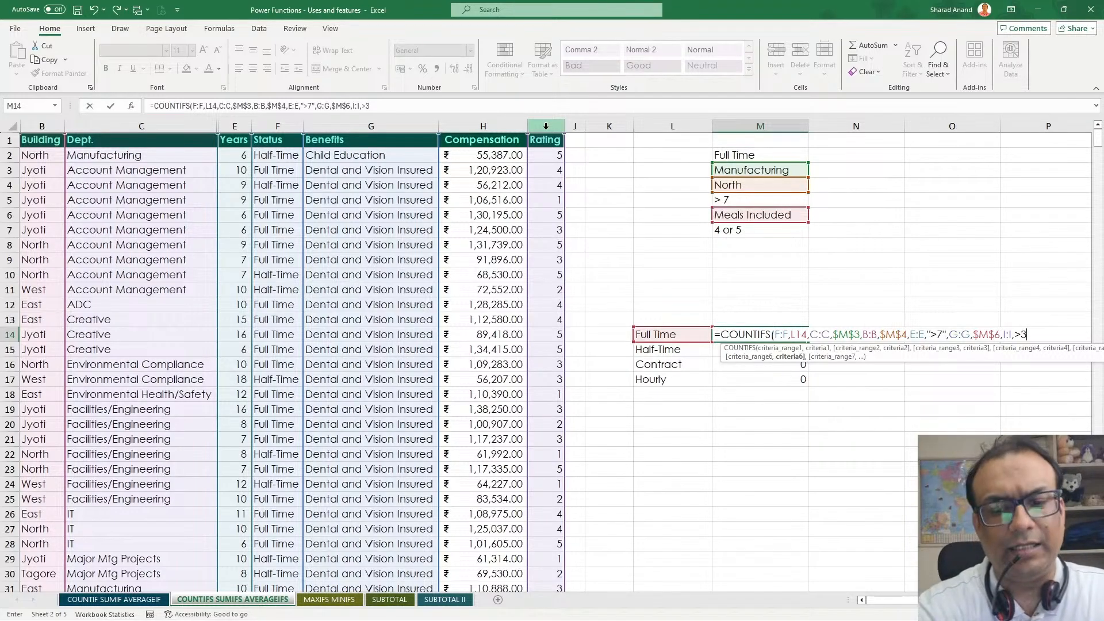
type(")")
key("BackSpace")
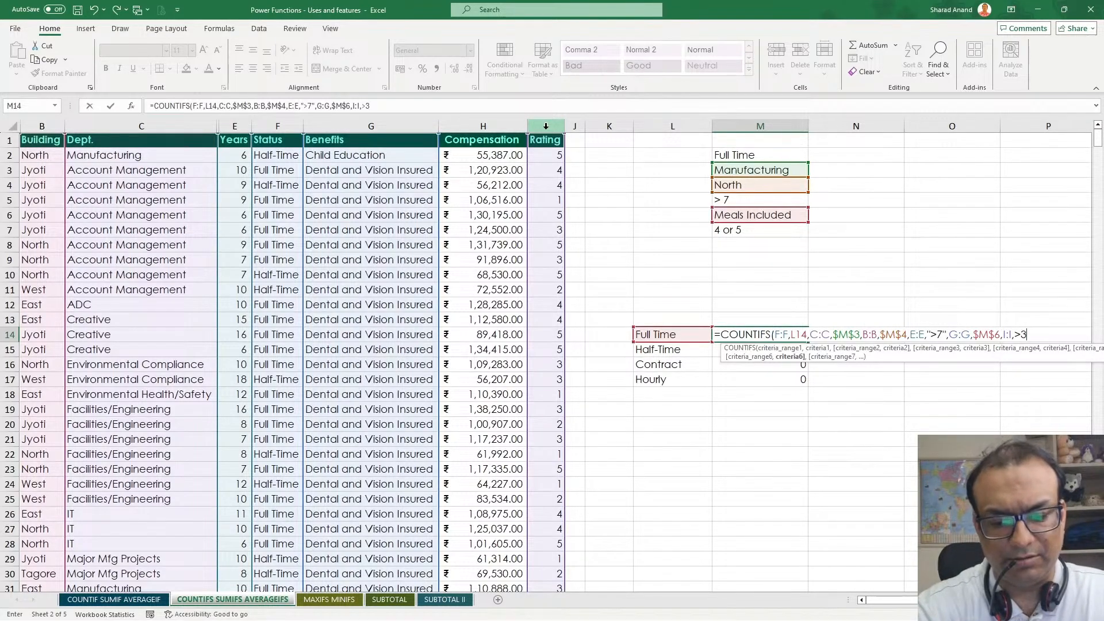
key("Return")
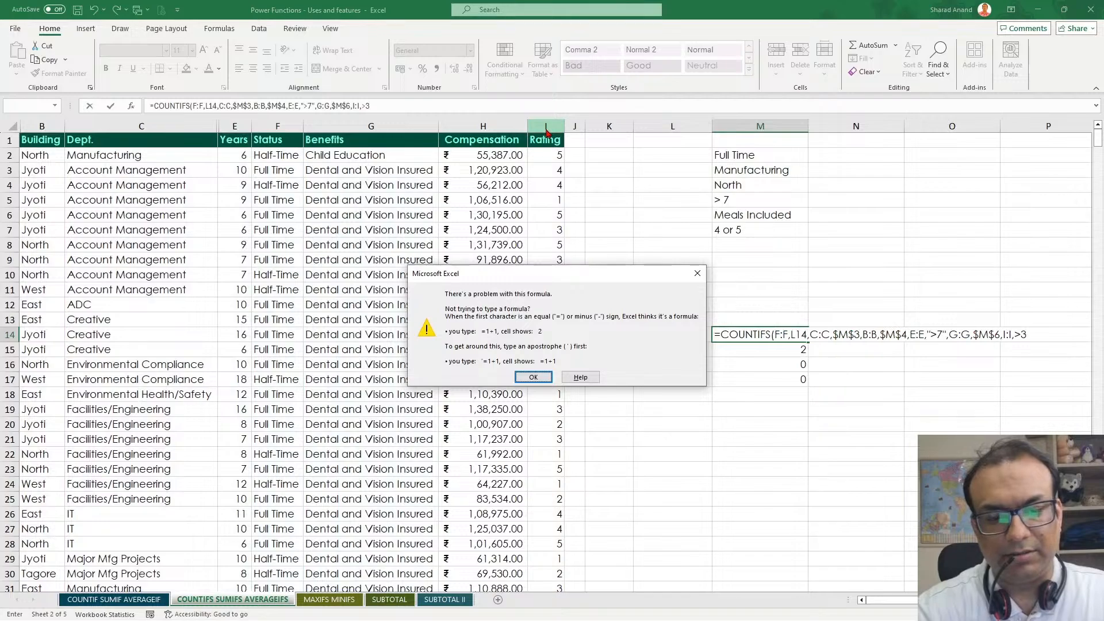
key("Return")
type("\"\"")
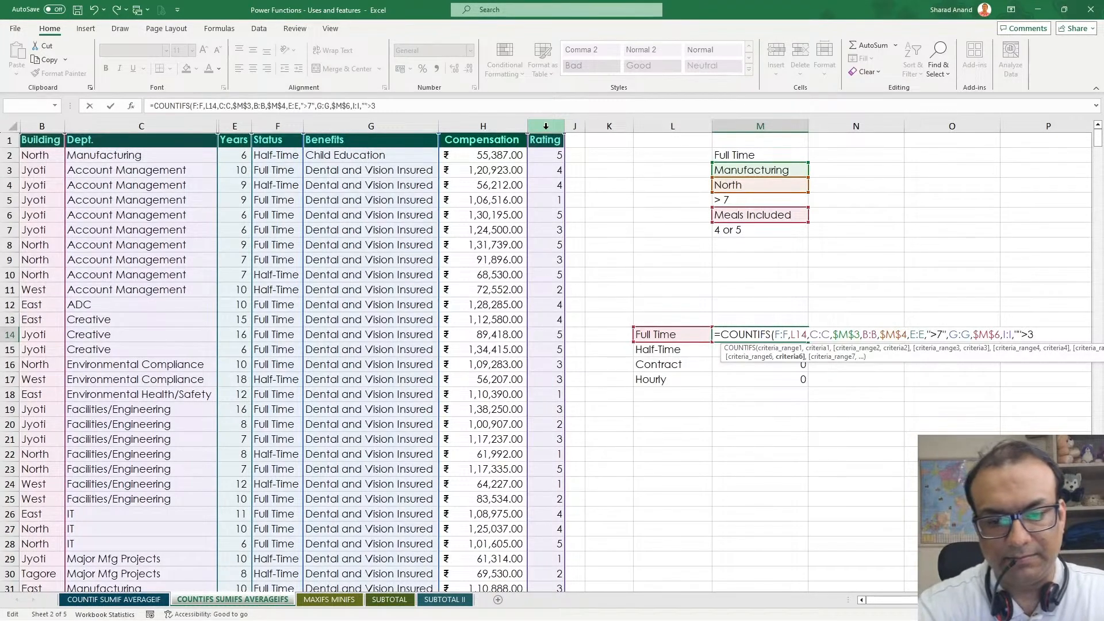
key("BackSpace")
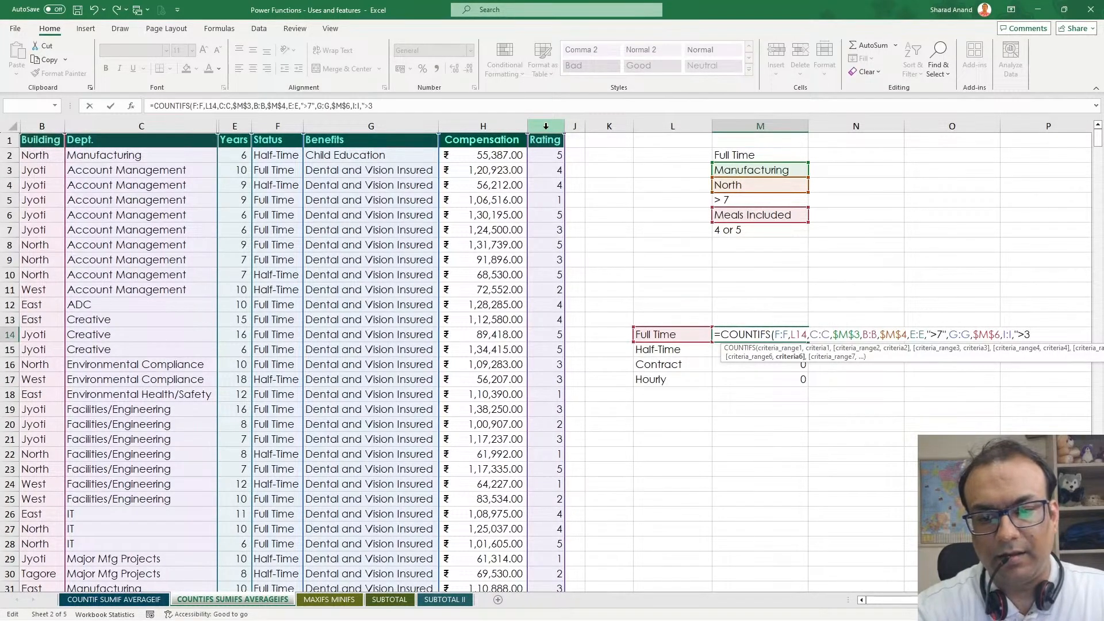
type("\")")
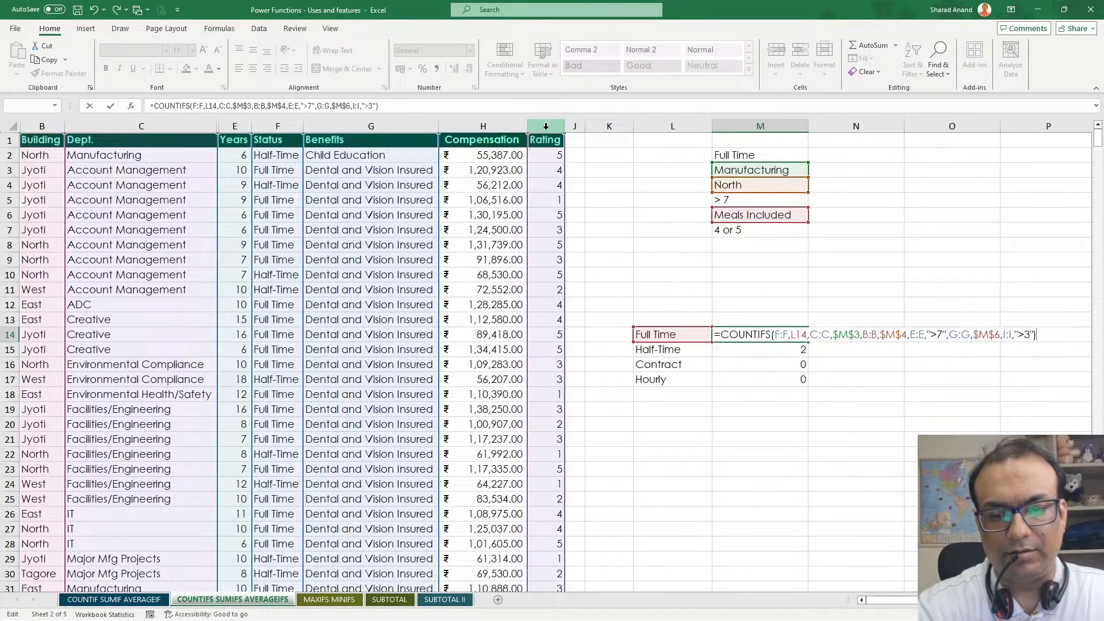
key("Return")
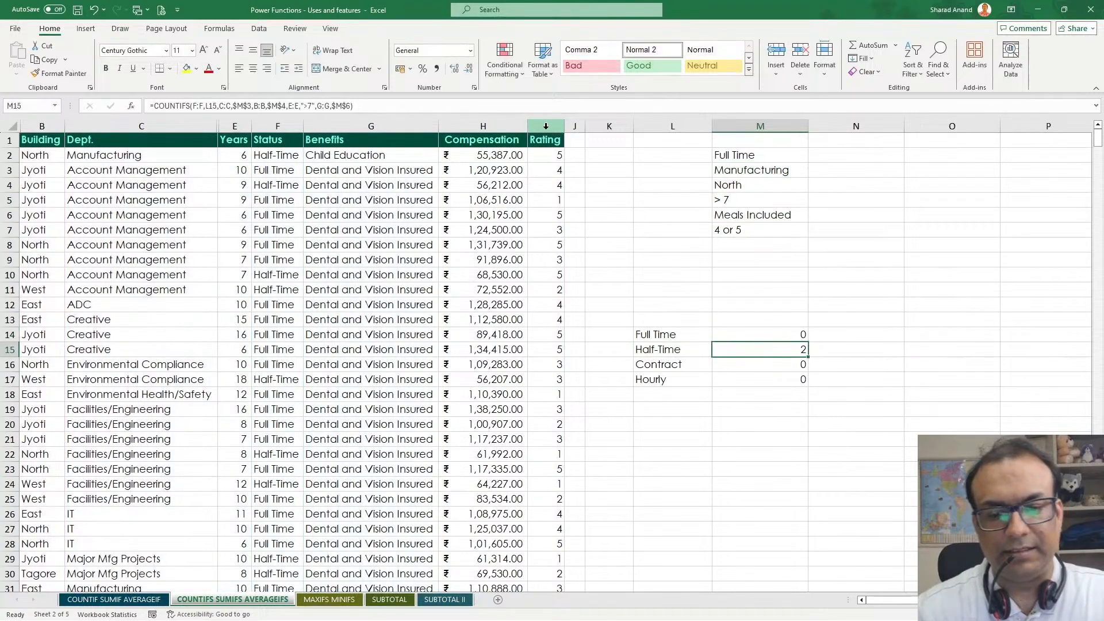
Fill the COUNTIFS formula with the rating condition from M14 down to M17 and inspect the formula in M14.
left_click(759, 331)
left_click_drag(808, 341, 806, 384)
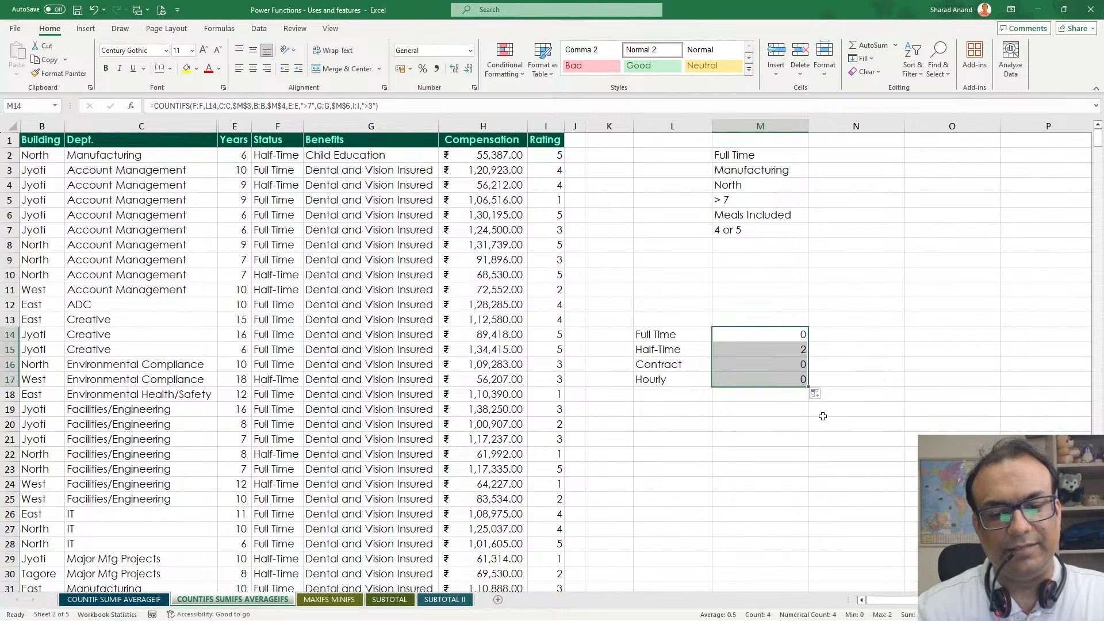
double_click(785, 337)
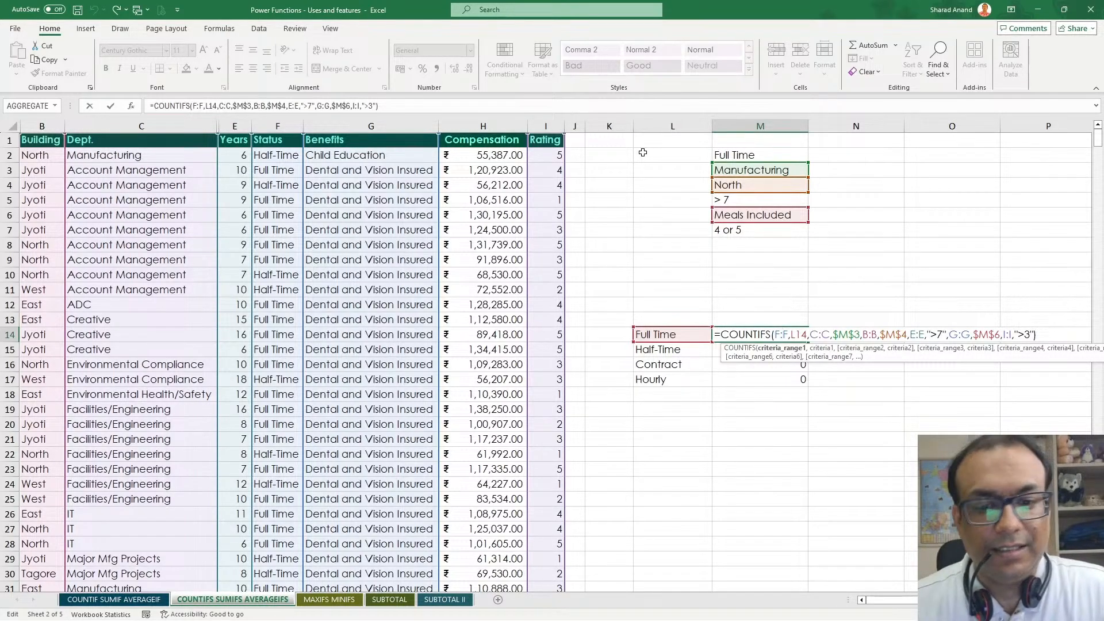
key("ctrl+Return")
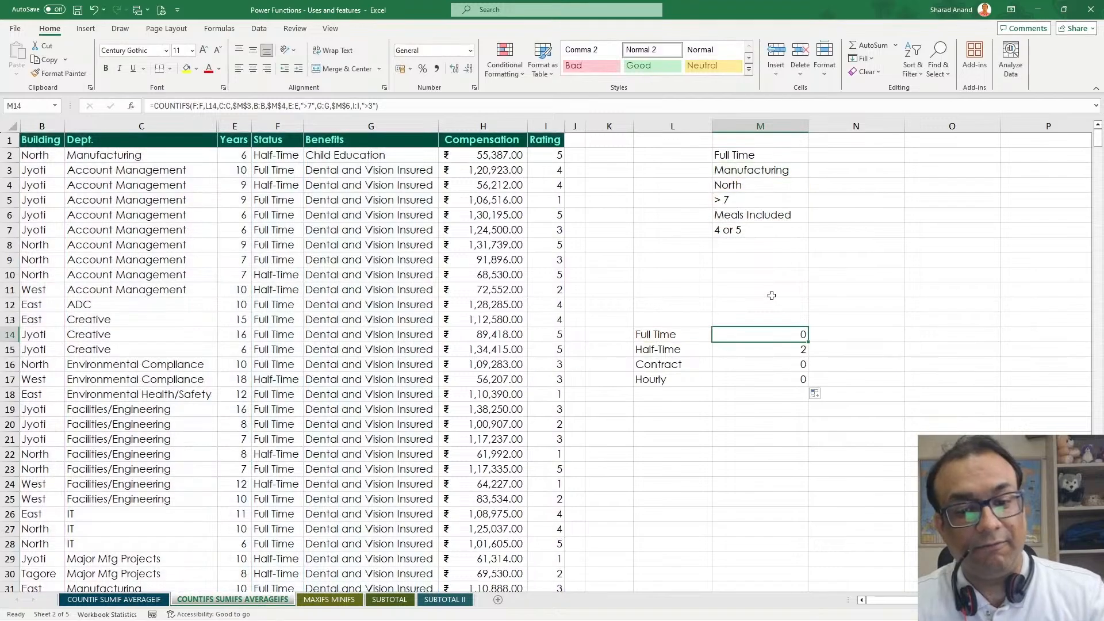
Remove the Rating range and its ">3" criterion from the COUNTIFS formula in M14 and refill it down to M17.
double_click(773, 330)
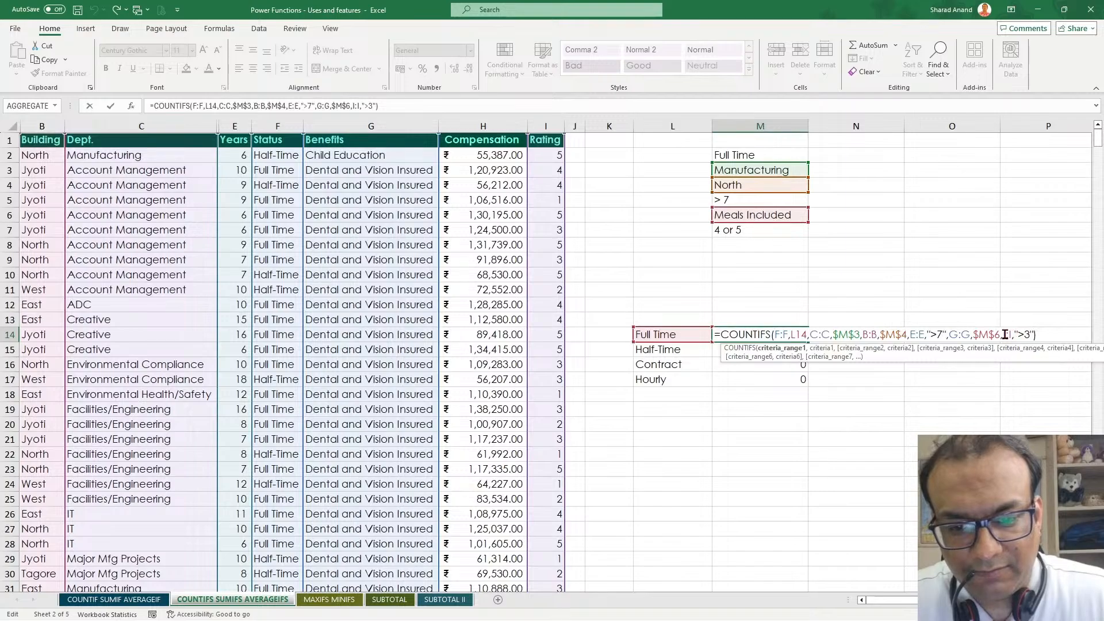
left_click_drag(1004, 335, 1018, 335)
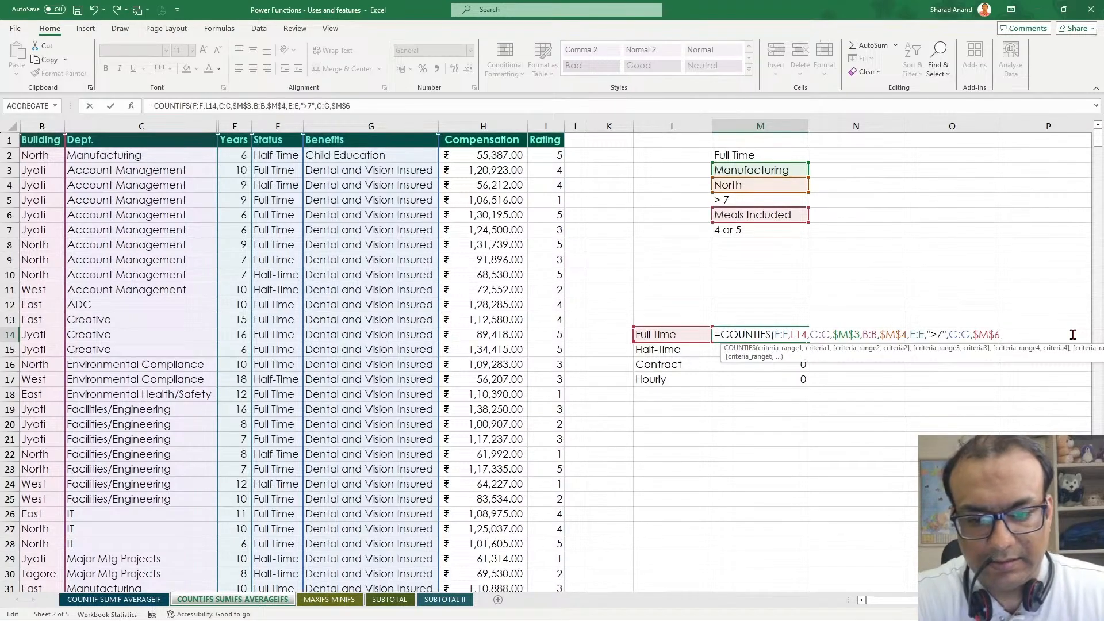
key("Return")
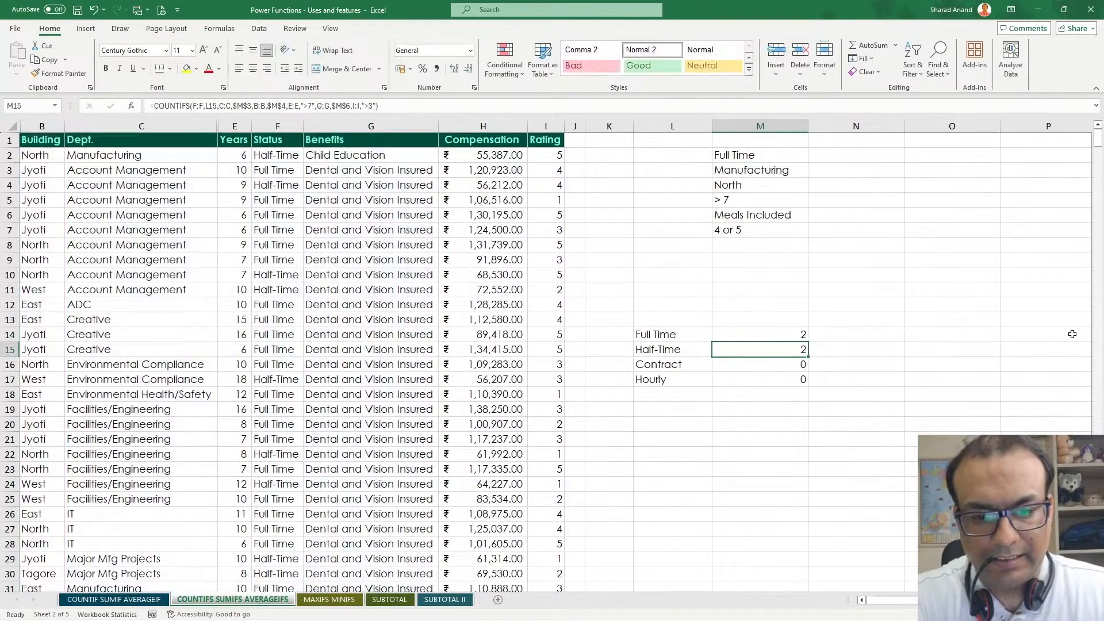
left_click(758, 332)
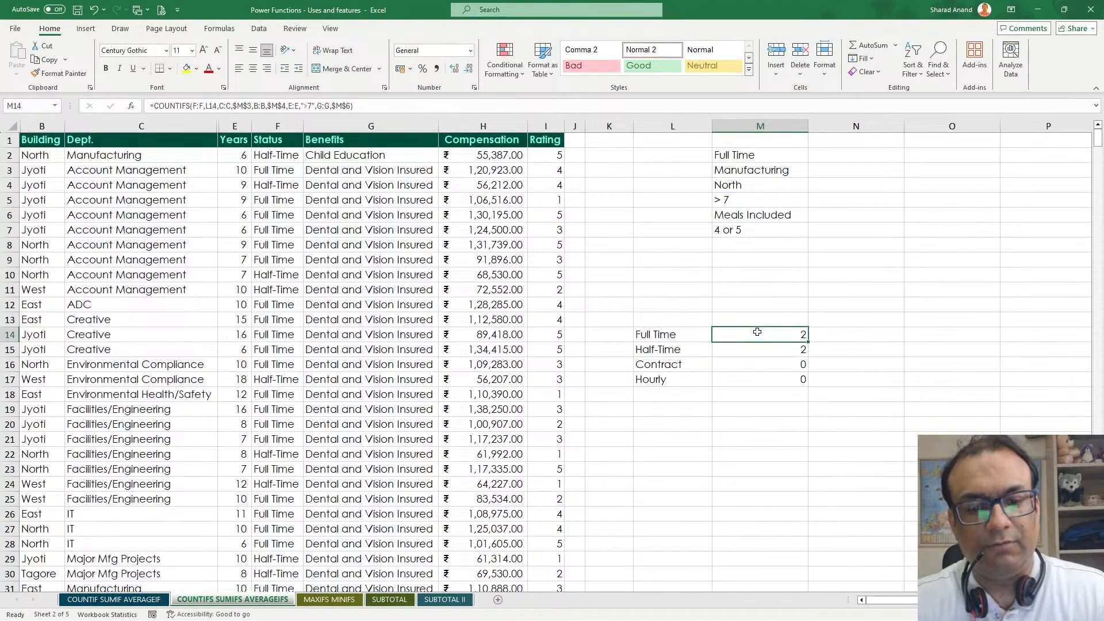
double_click(807, 342)
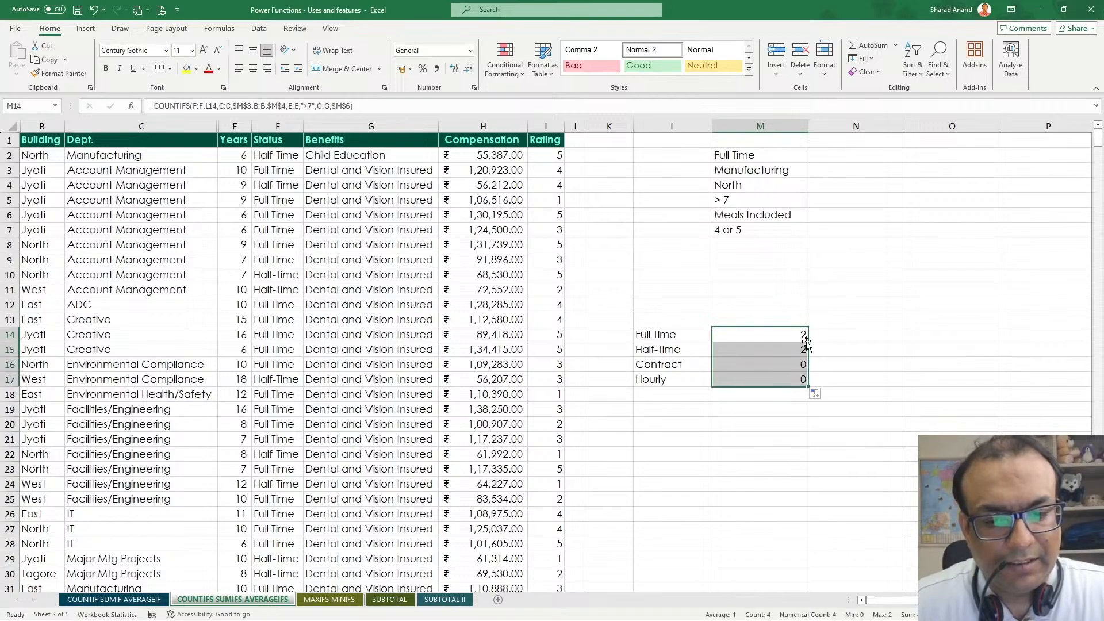
Replace COUNTIFS with SUMIFS in the M14 formula and insert the Compensation column H:H as its sum range.
double_click(769, 336)
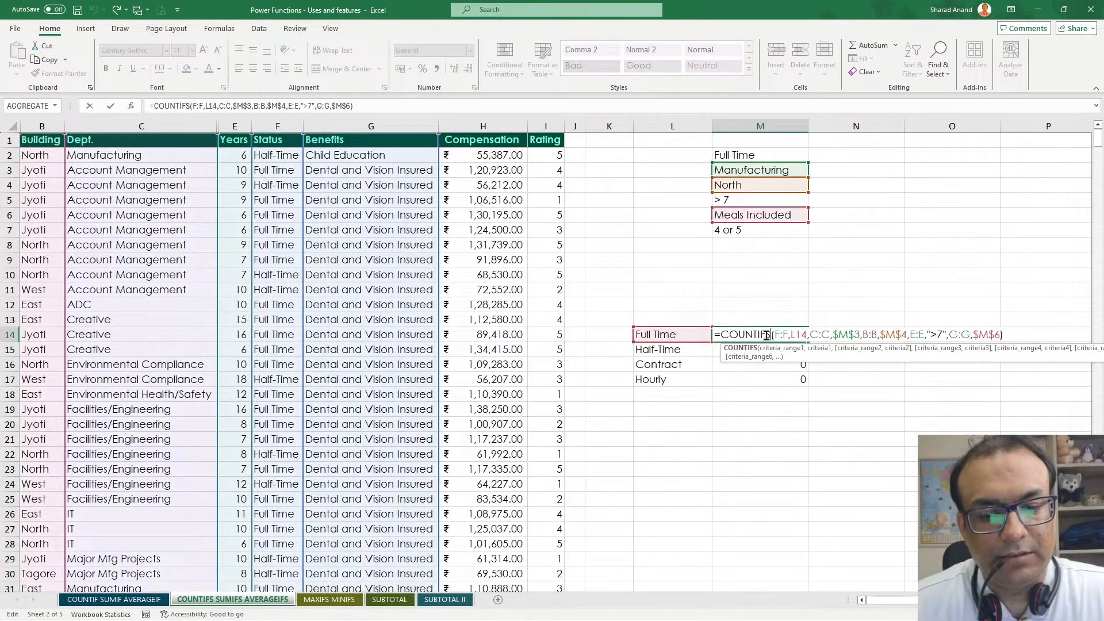
double_click(769, 335)
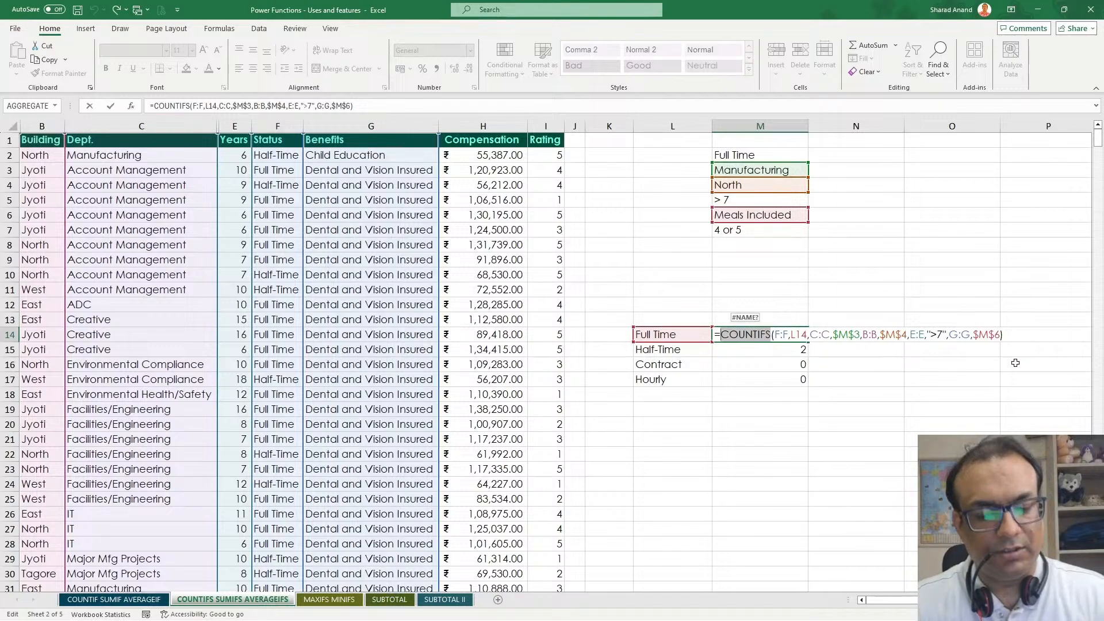
type("SUMIFS")
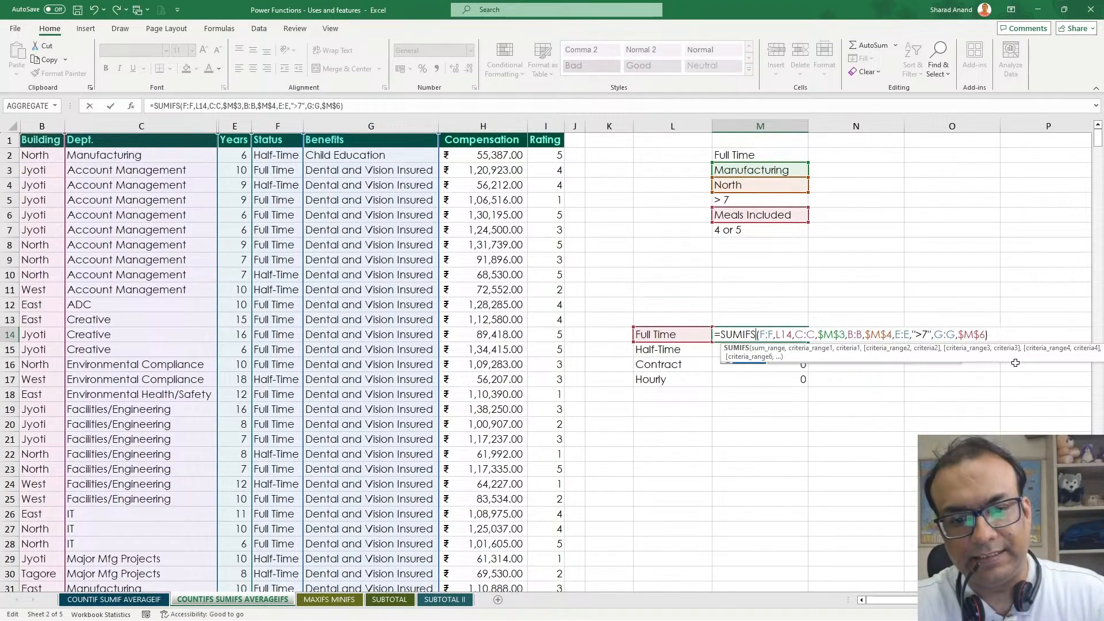
key("Right")
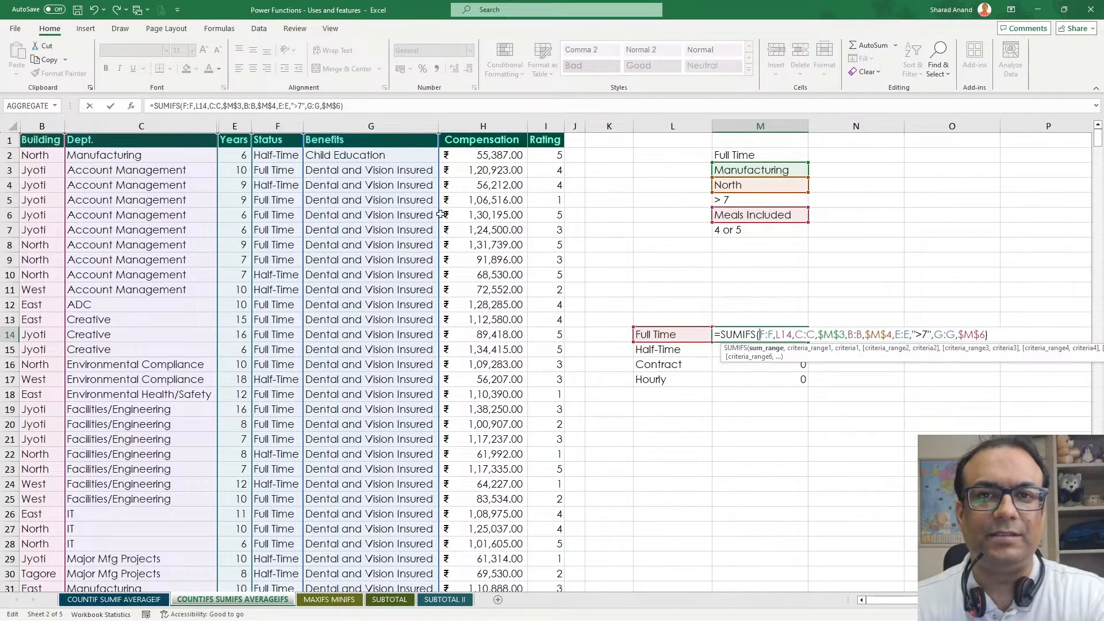
left_click(509, 124)
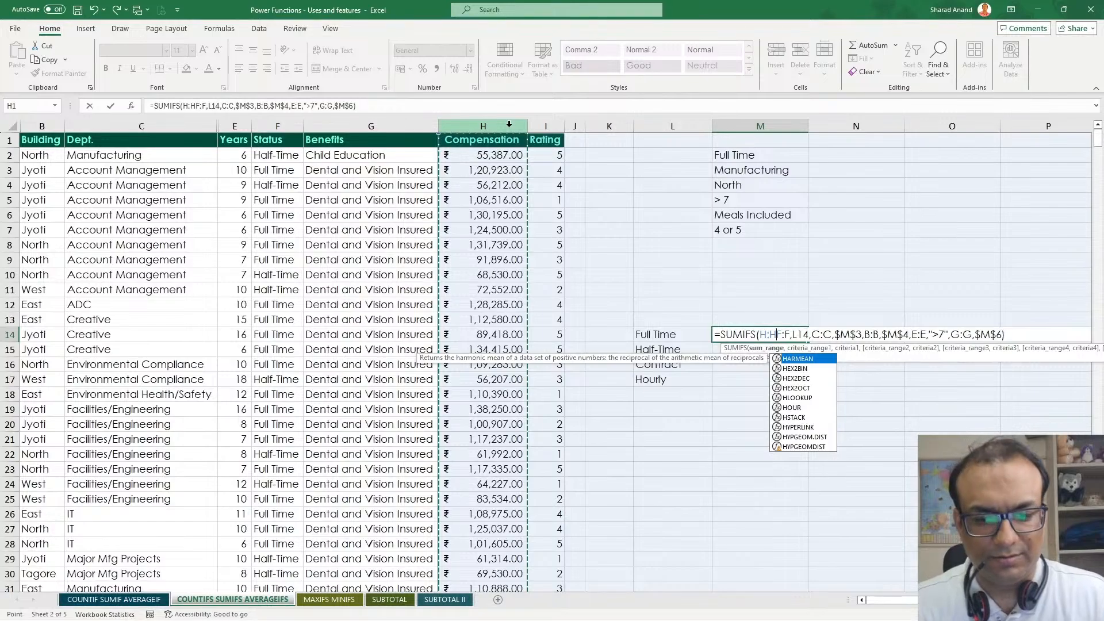
type(",")
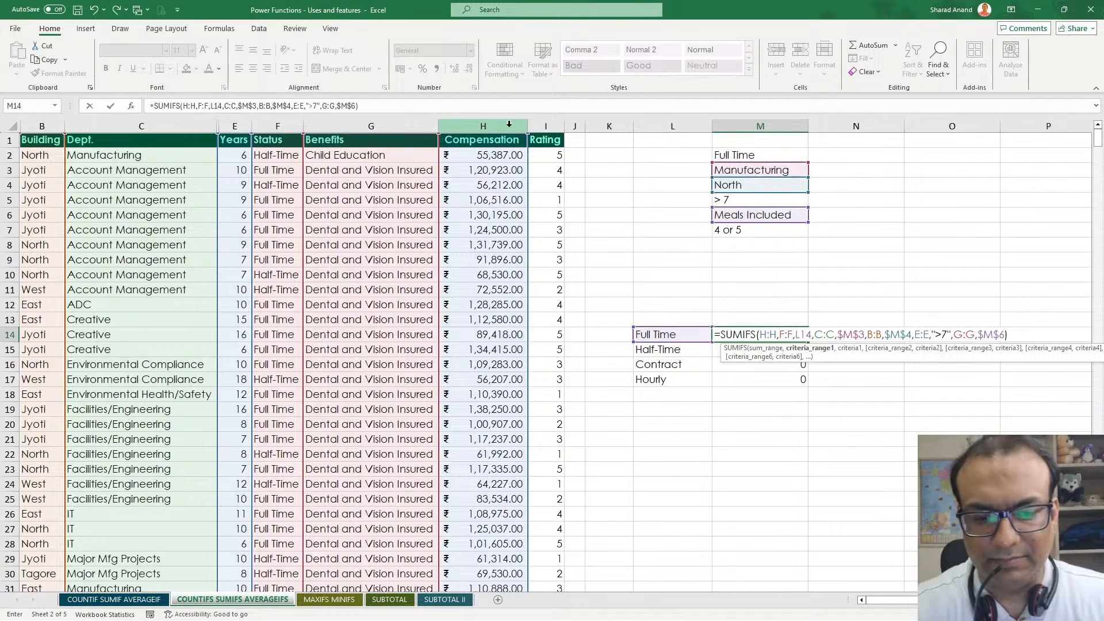
Commit the SUMIFS compensation formula for Full Time in M14 and fill it down to M17 for the other statuses.
key("Return")
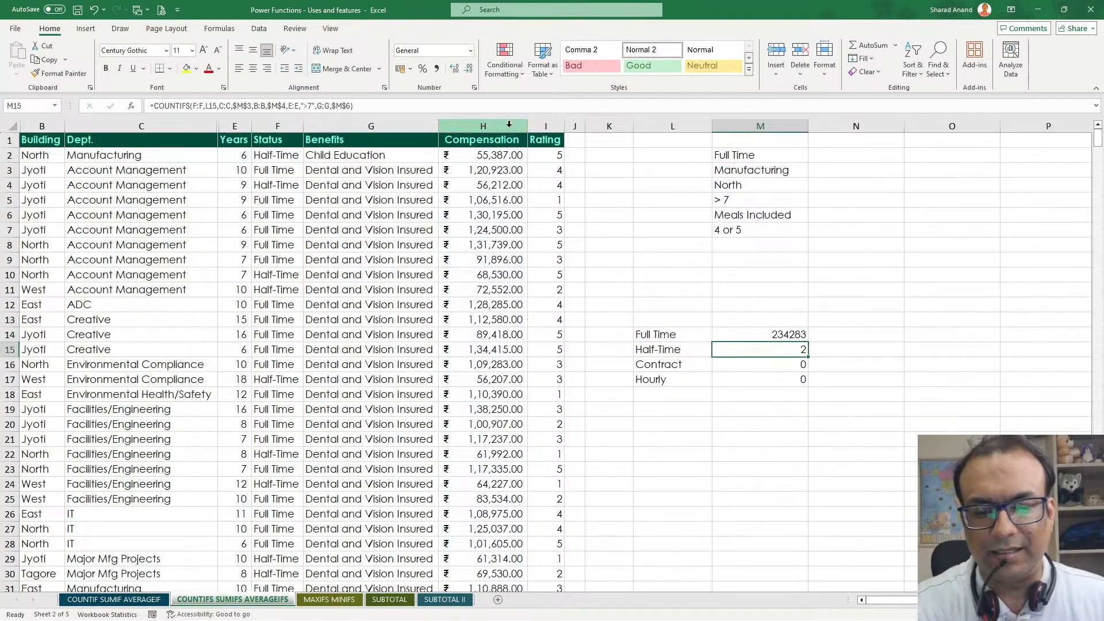
left_click(800, 337)
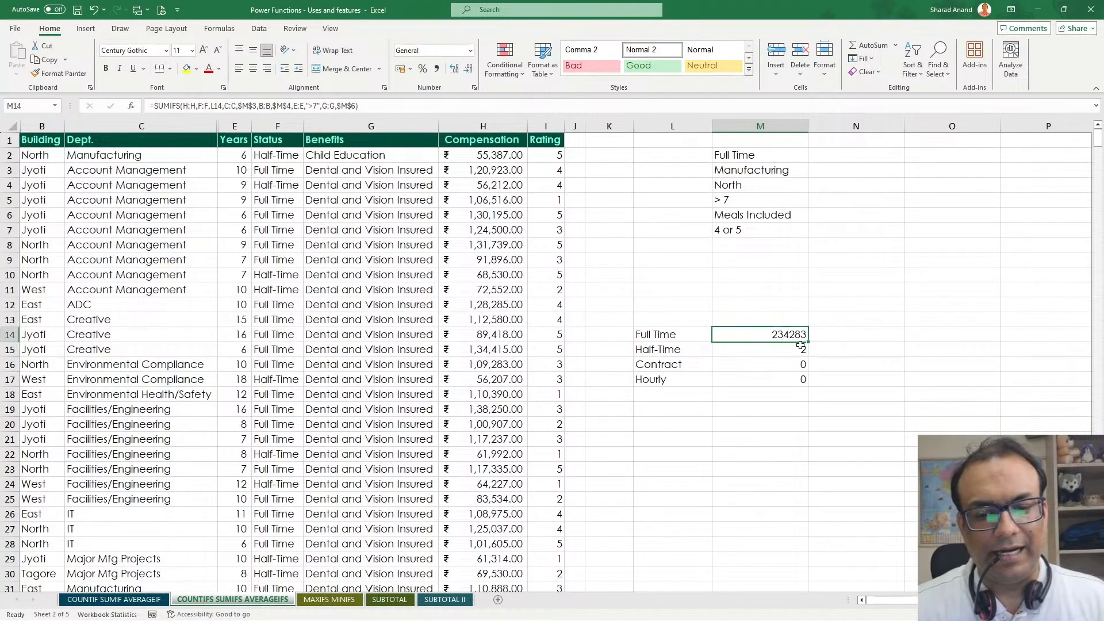
left_click_drag(810, 340, 810, 352)
key("ctrl+z")
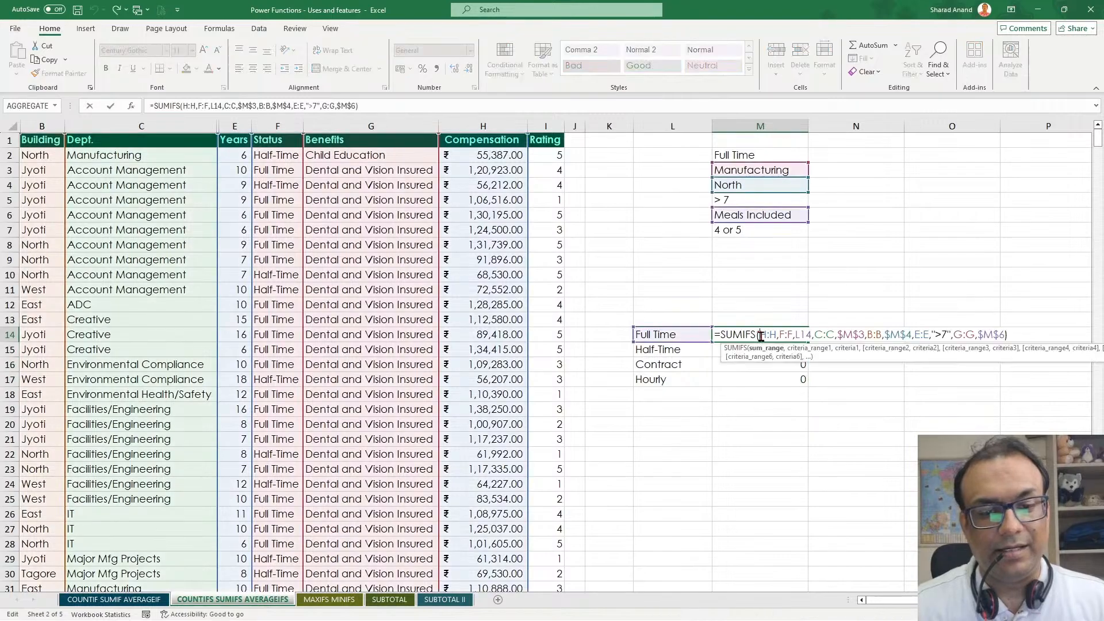
double_click(742, 336)
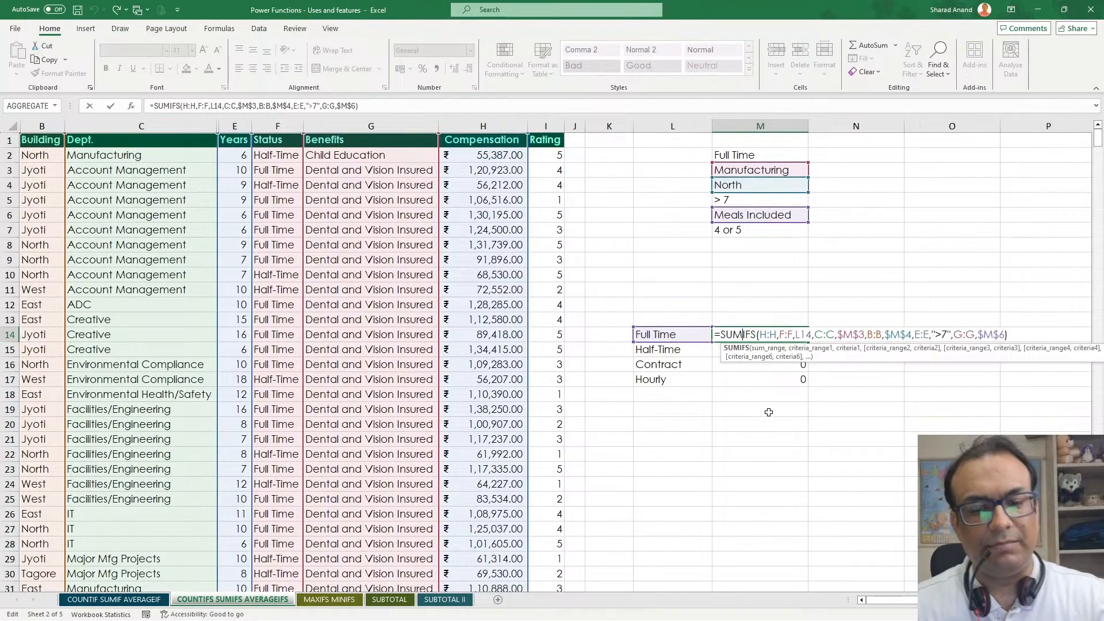
key("Escape")
Replace SUMIFS with AVERAGEIFS in the Half-Time formula in M15, keeping the same ranges and criteria.
left_click(734, 350)
double_click(733, 350)
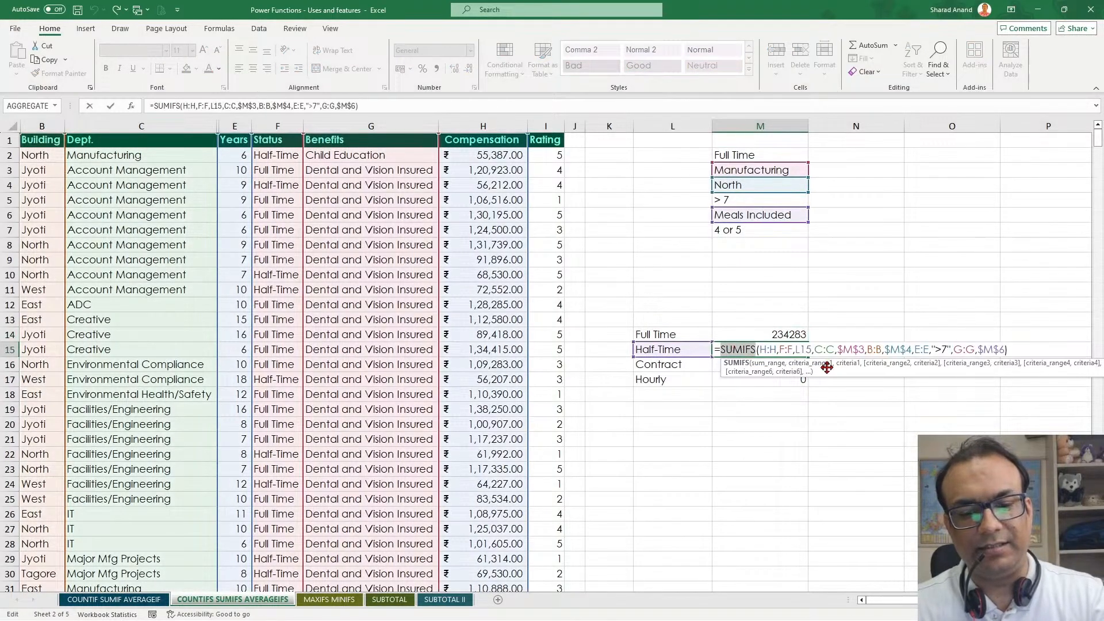
type("Averageif")
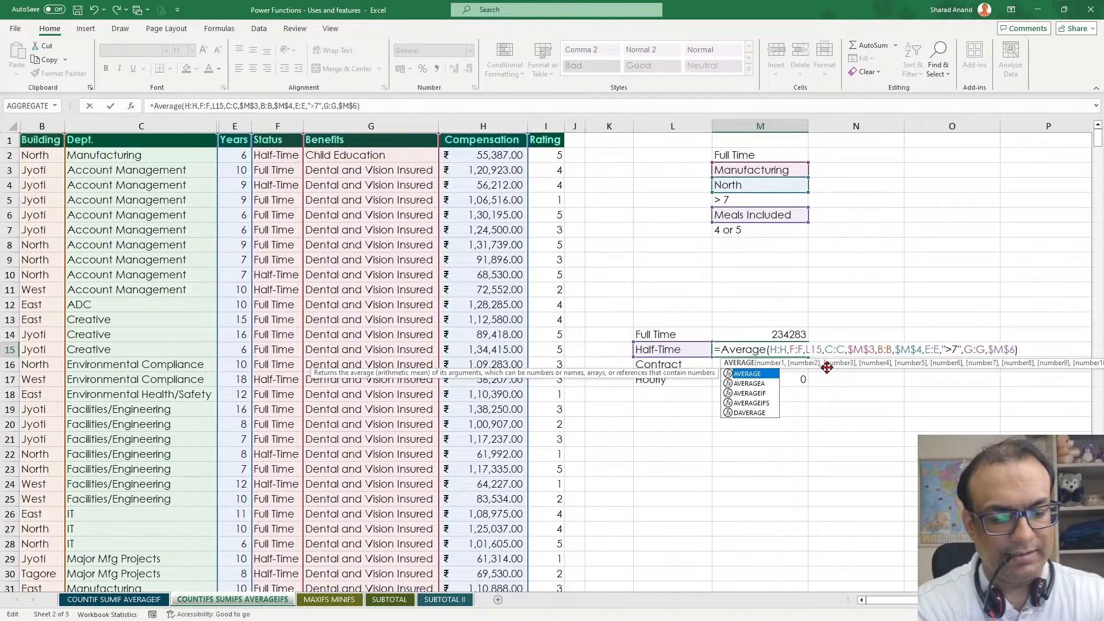
type("s")
key("Tab")
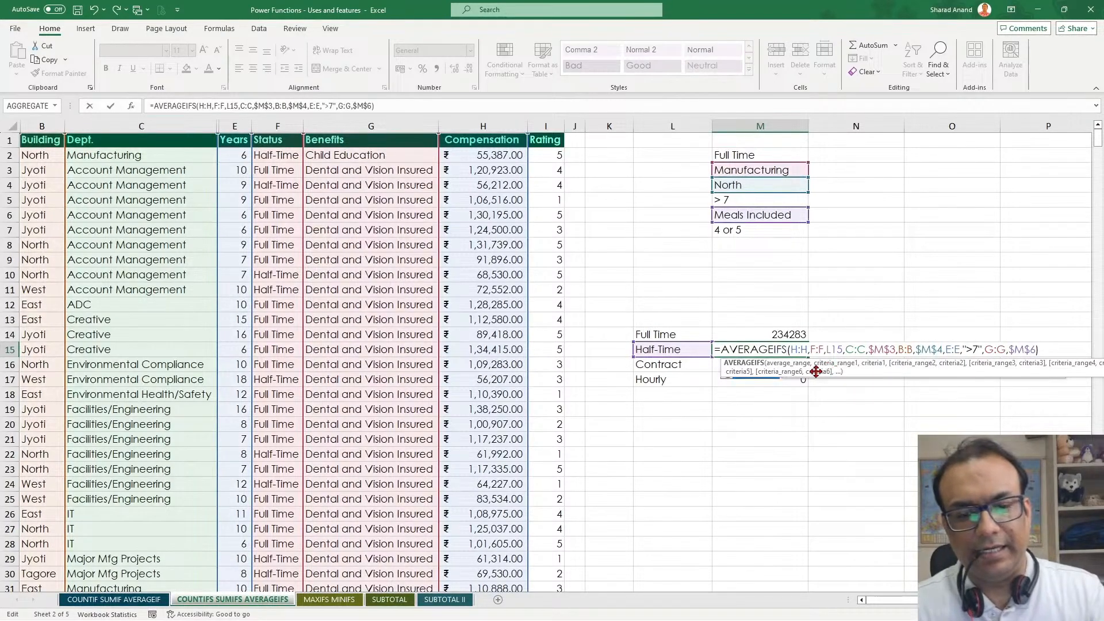
key("Return")
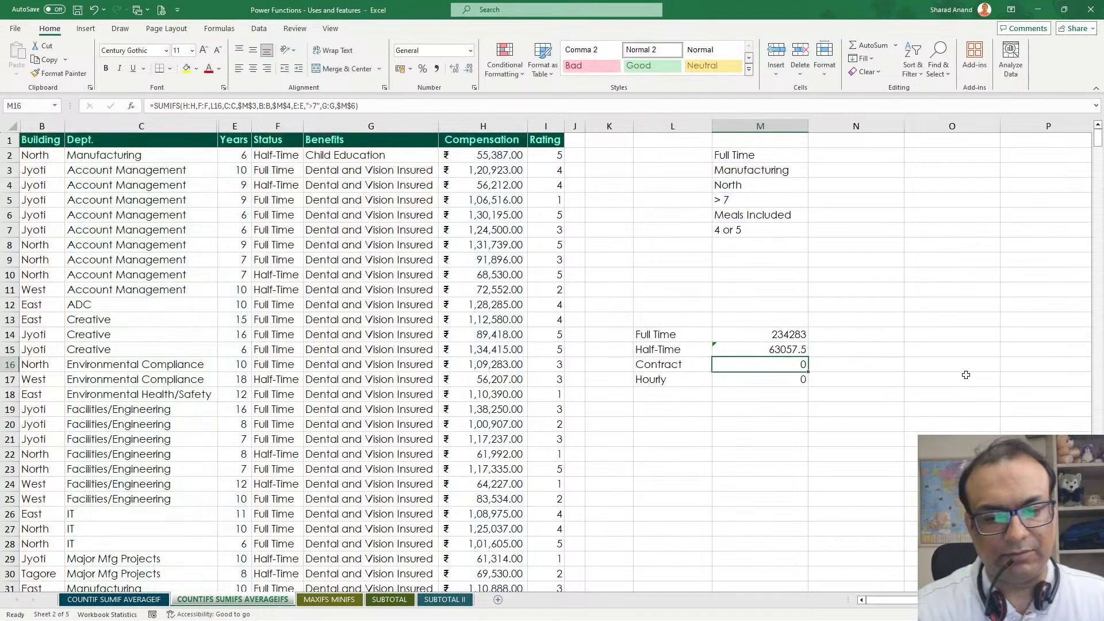
Review the AVERAGEIFS formula in M15 and the ranges and criteria of the SUMIFS formula in M14.
left_click(788, 349)
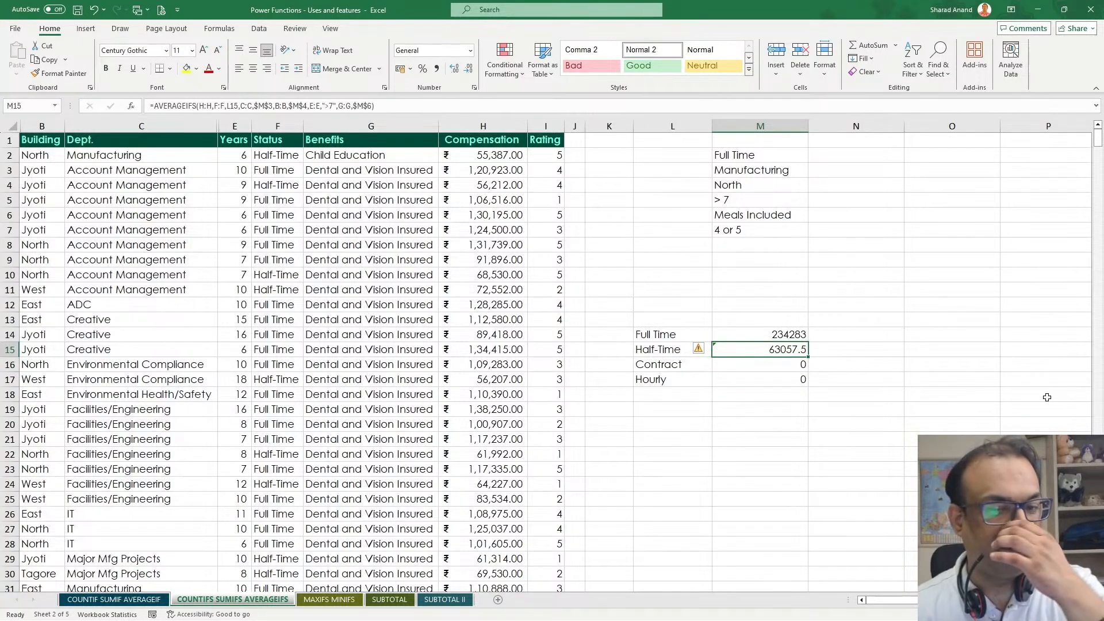
left_click(750, 334)
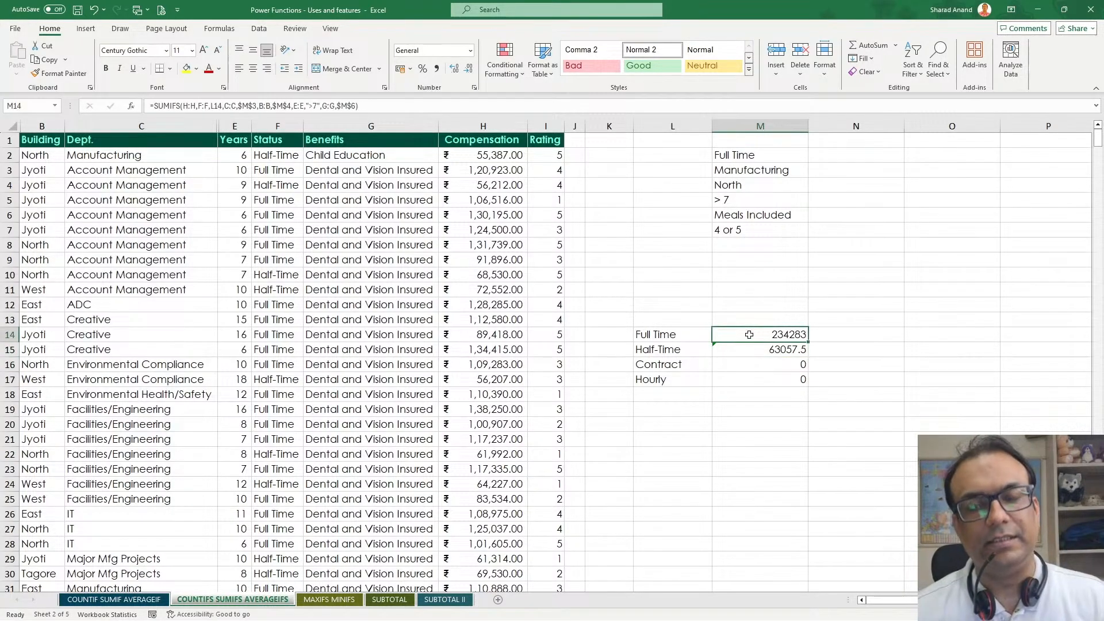
double_click(749, 334)
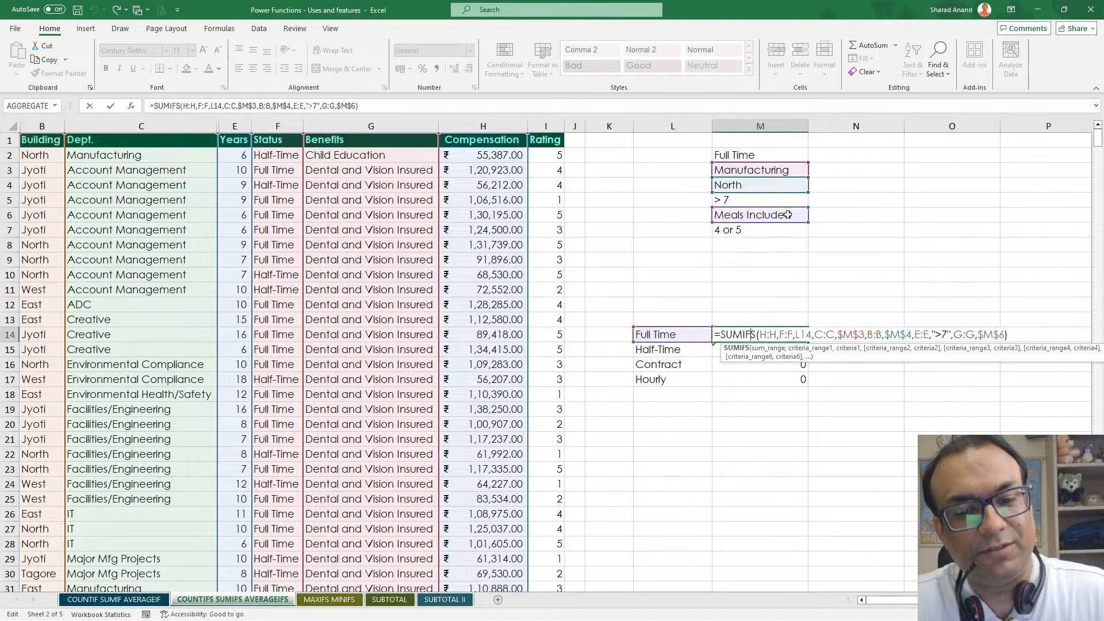
key("ctrl+Return")
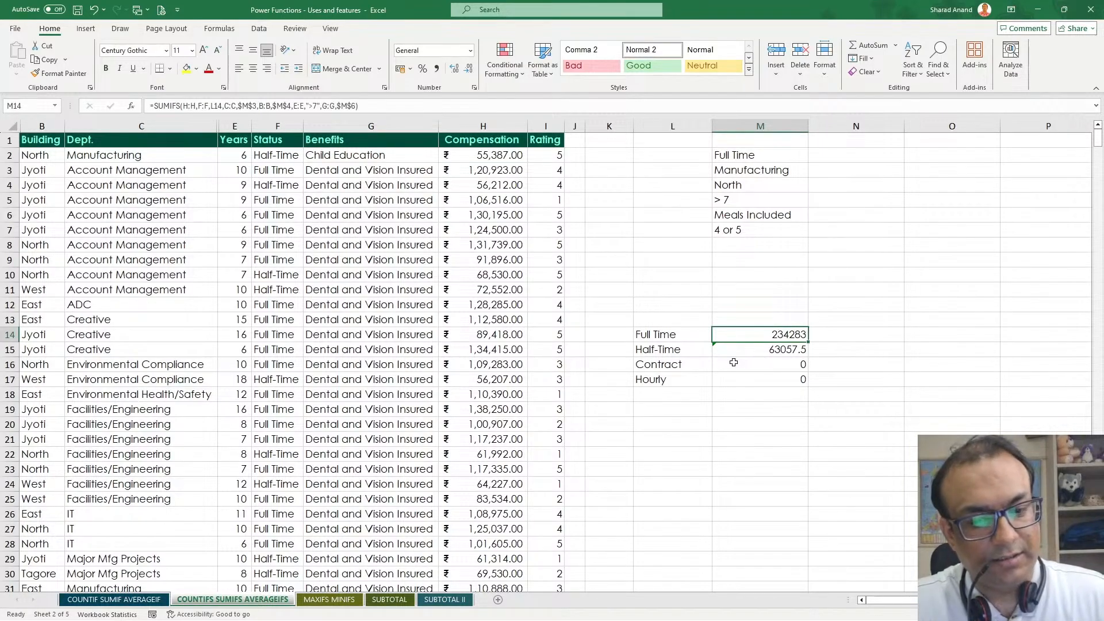
Try filling North down into Building cells B3 and B4, and undo the fills.
left_click(43, 172)
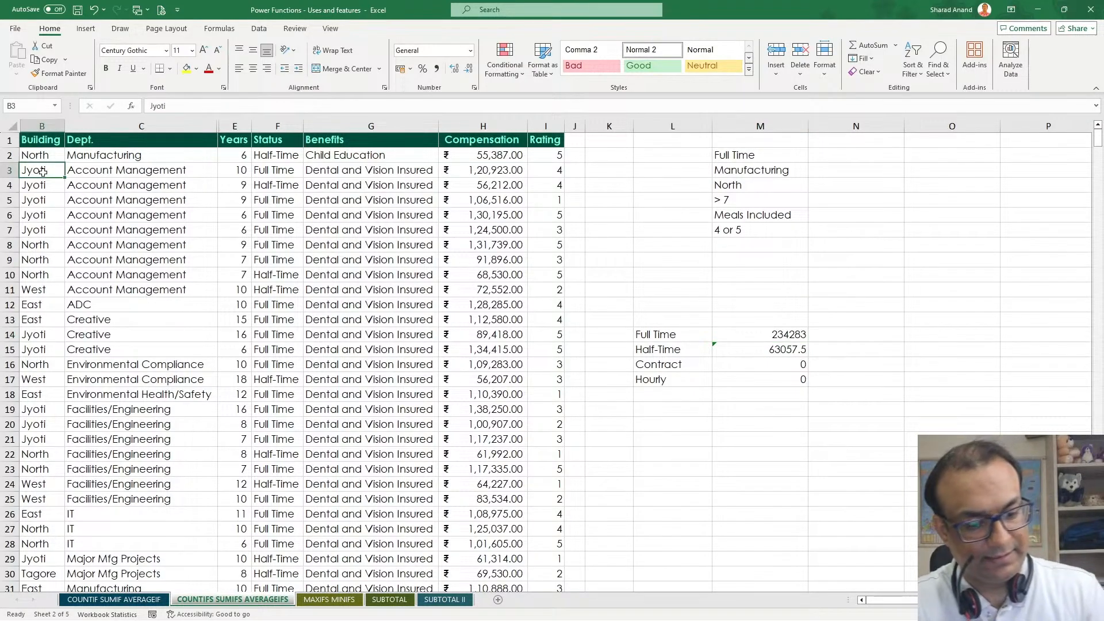
key("ctrl+d")
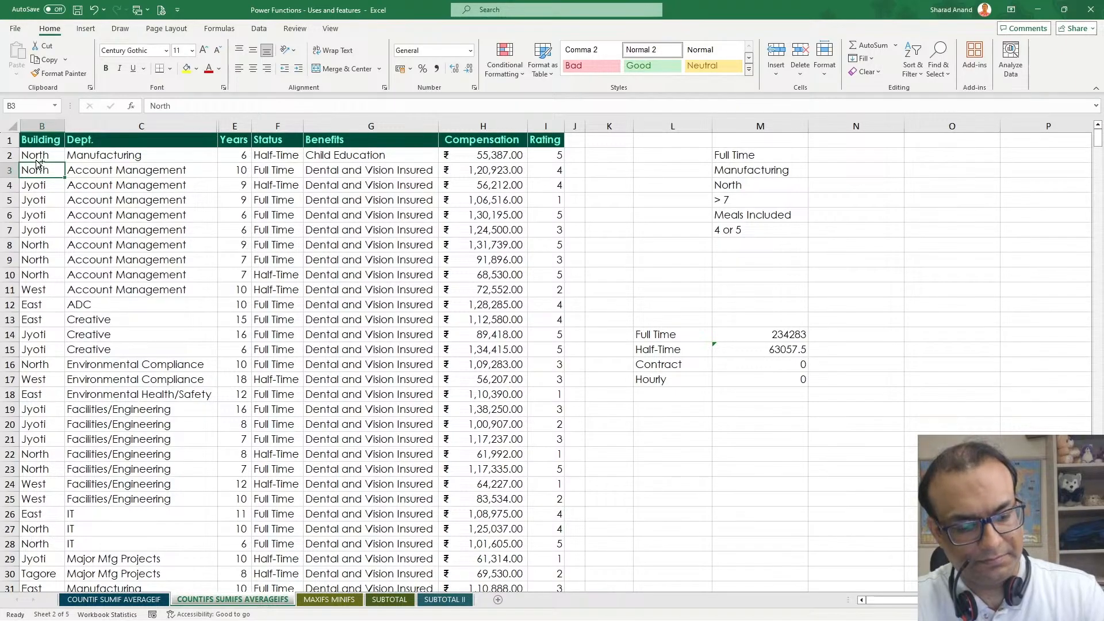
key("ctrl+z")
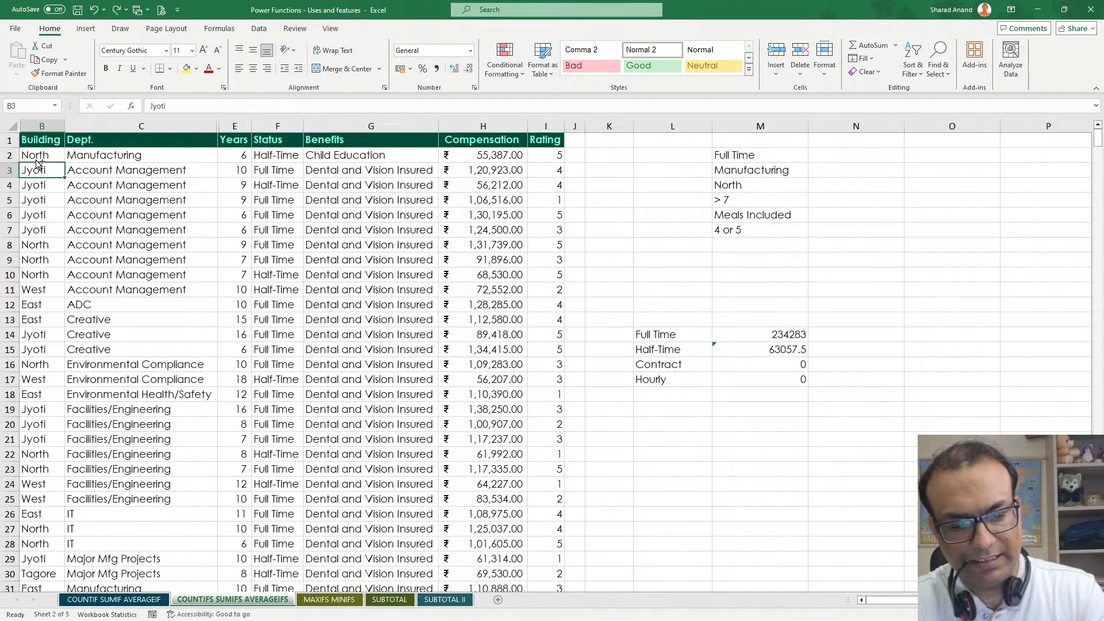
key("ctrl+d")
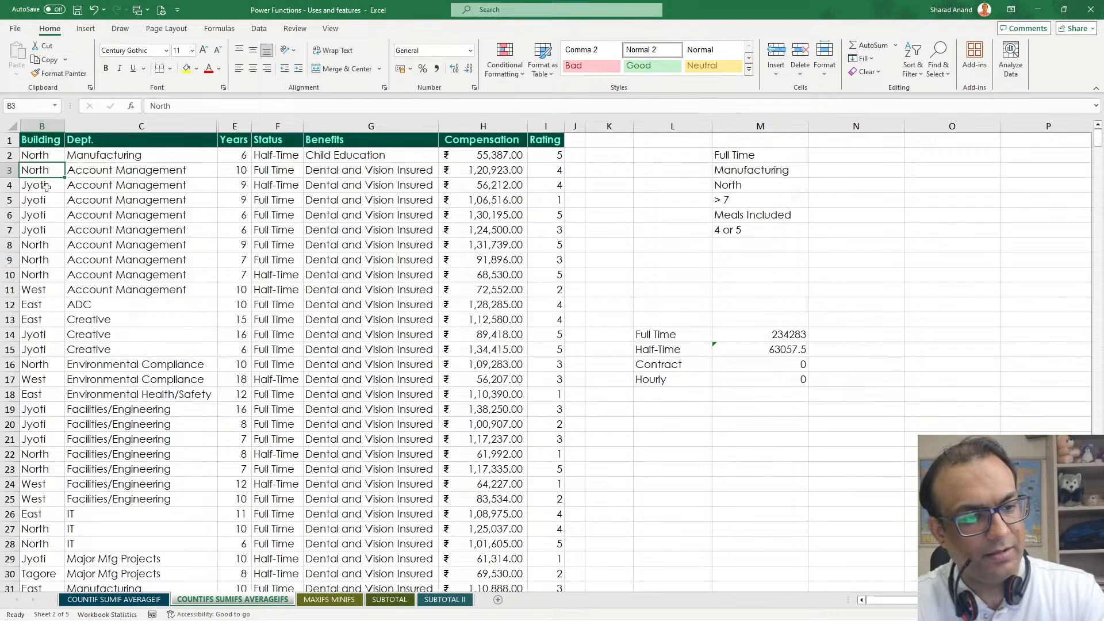
left_click(46, 187)
key("ctrl+d")
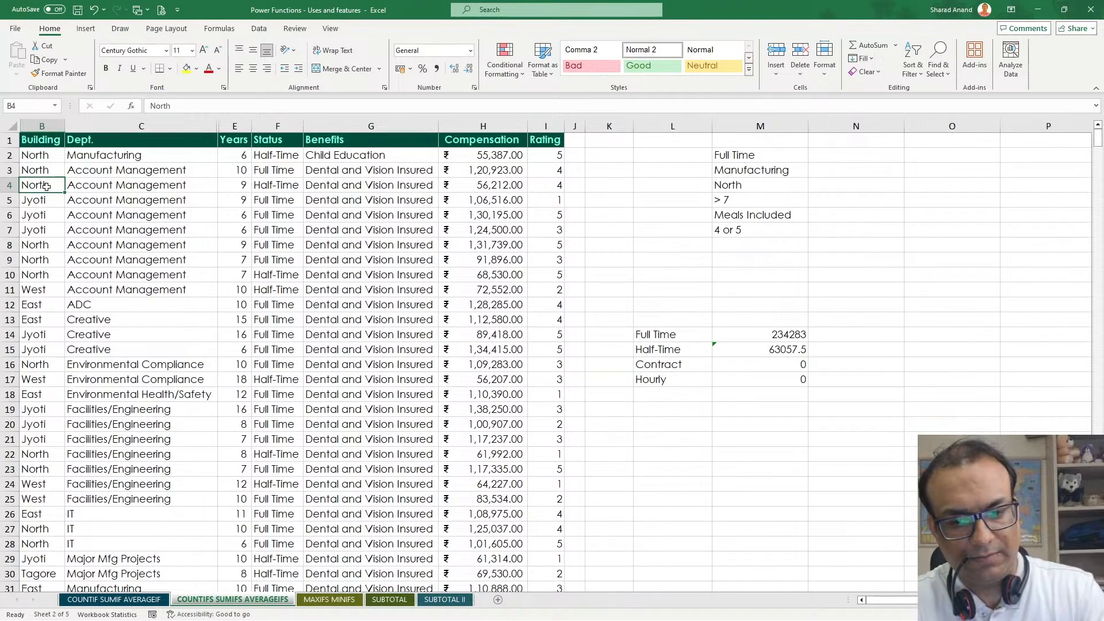
key("ctrl+z")
key("ctrl+z")
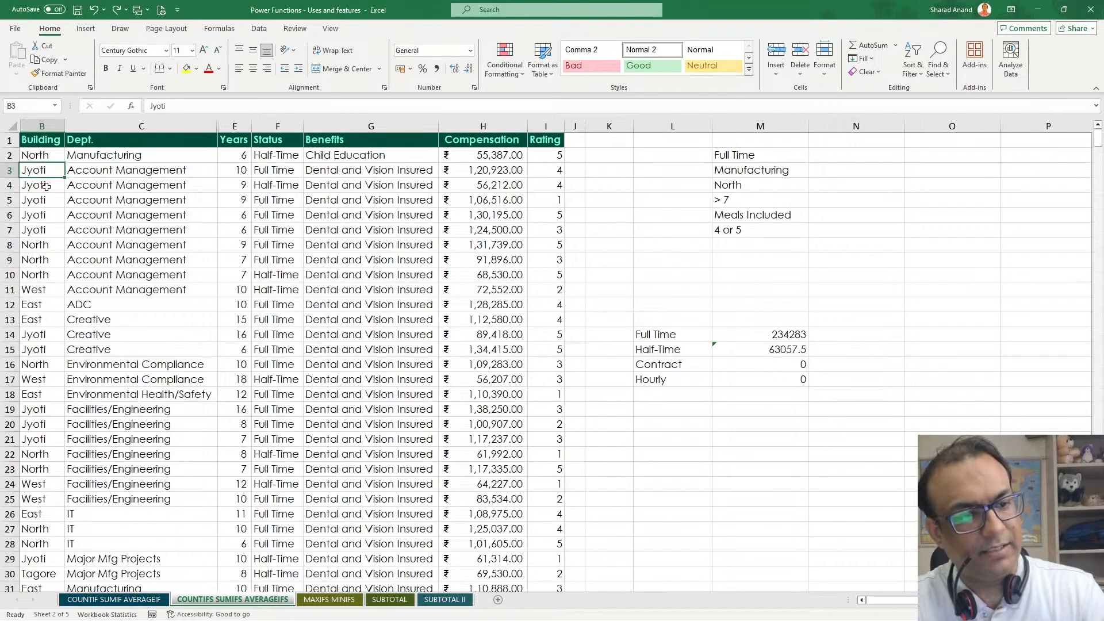
Recheck the ranges referenced by the Full Time SUMIFS formula in M14 without editing it.
double_click(769, 332)
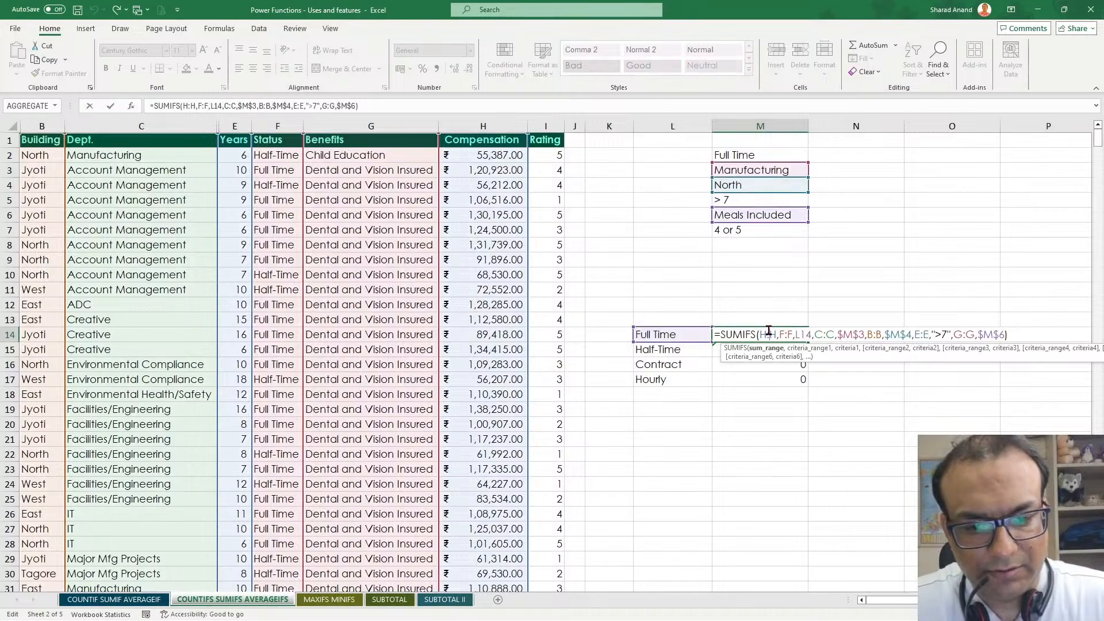
key("Escape")
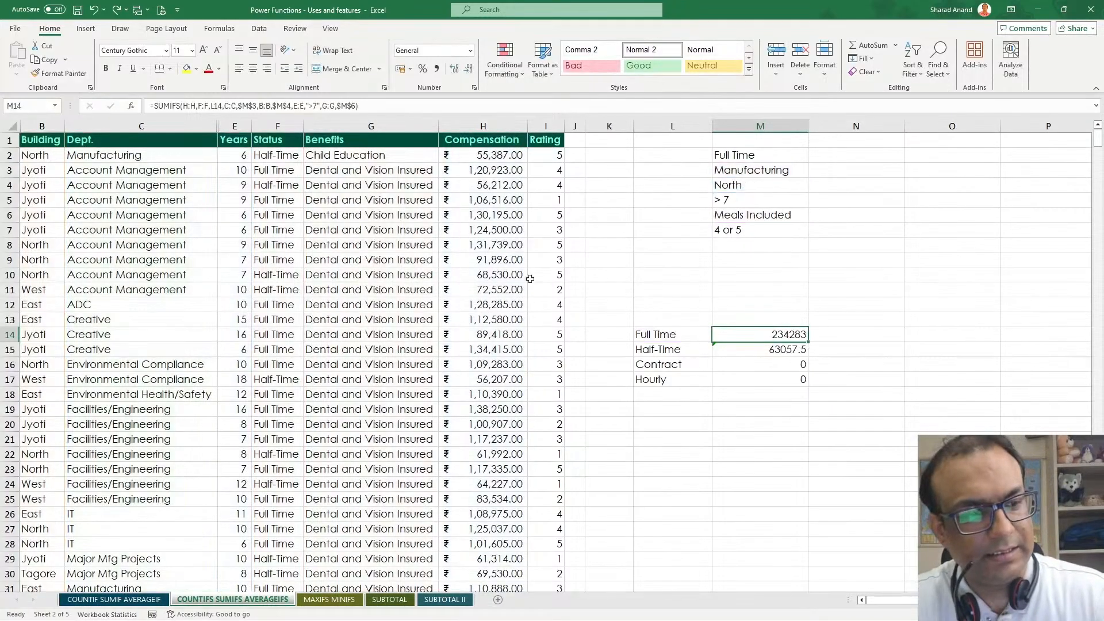
left_click(44, 171)
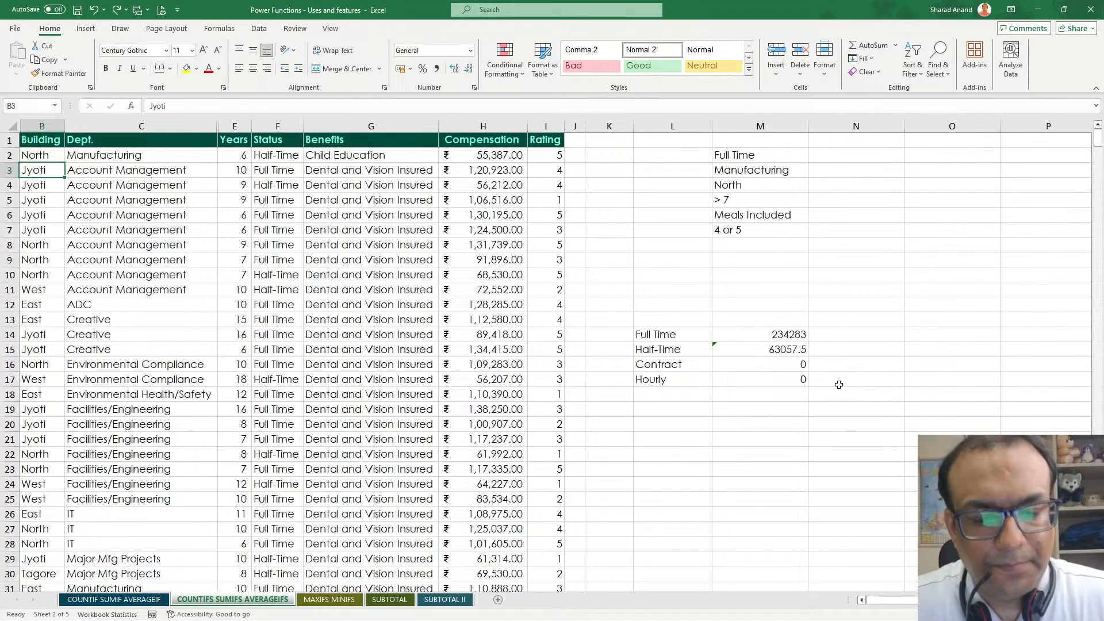
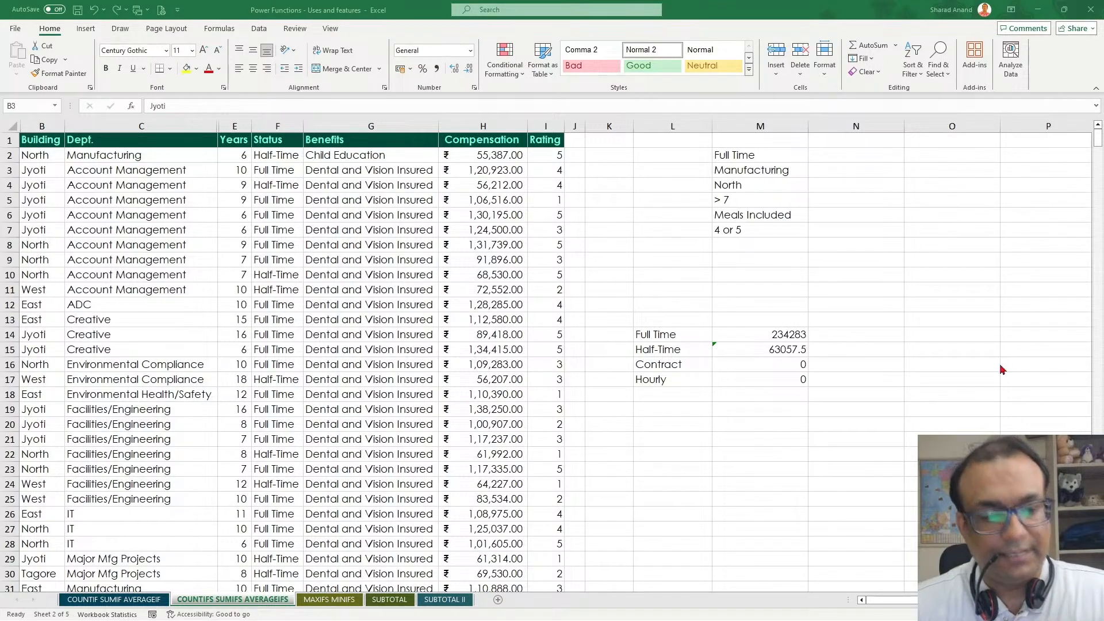
Switch to the MAXIFS MINIFS worksheet.
left_click(332, 601)
left_click(450, 349)
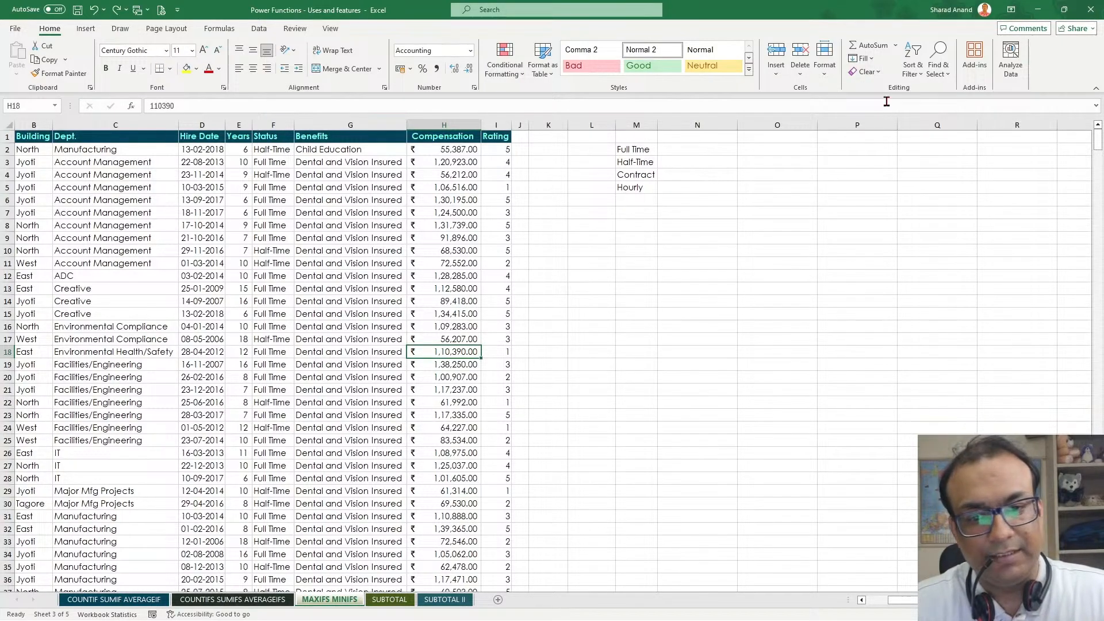
left_click(895, 47)
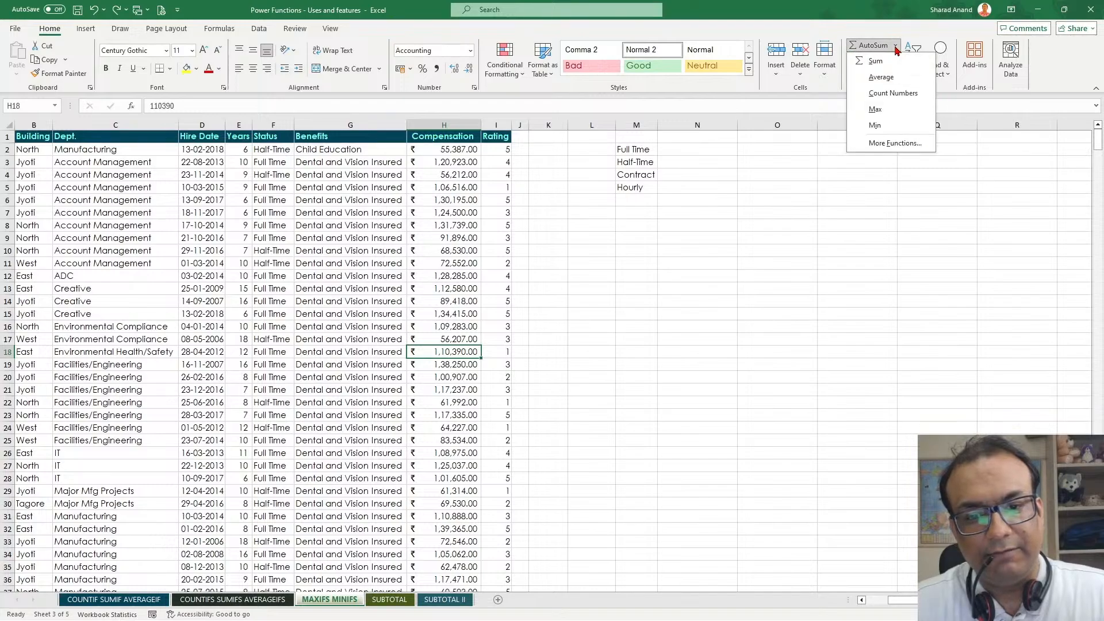
left_click(876, 110)
left_click(449, 124)
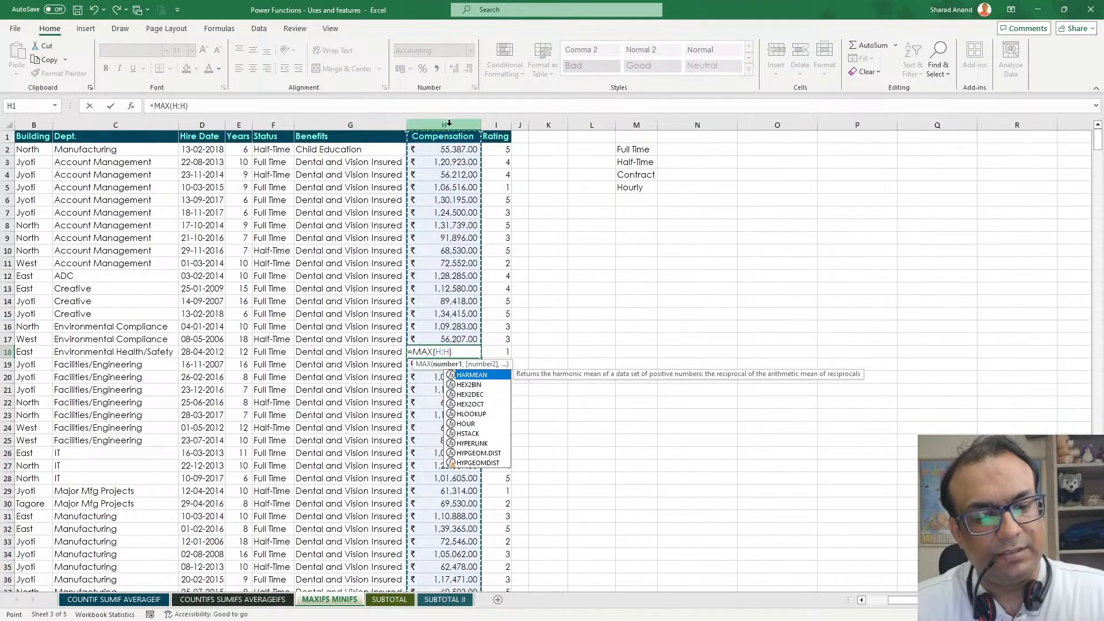
key("Escape")
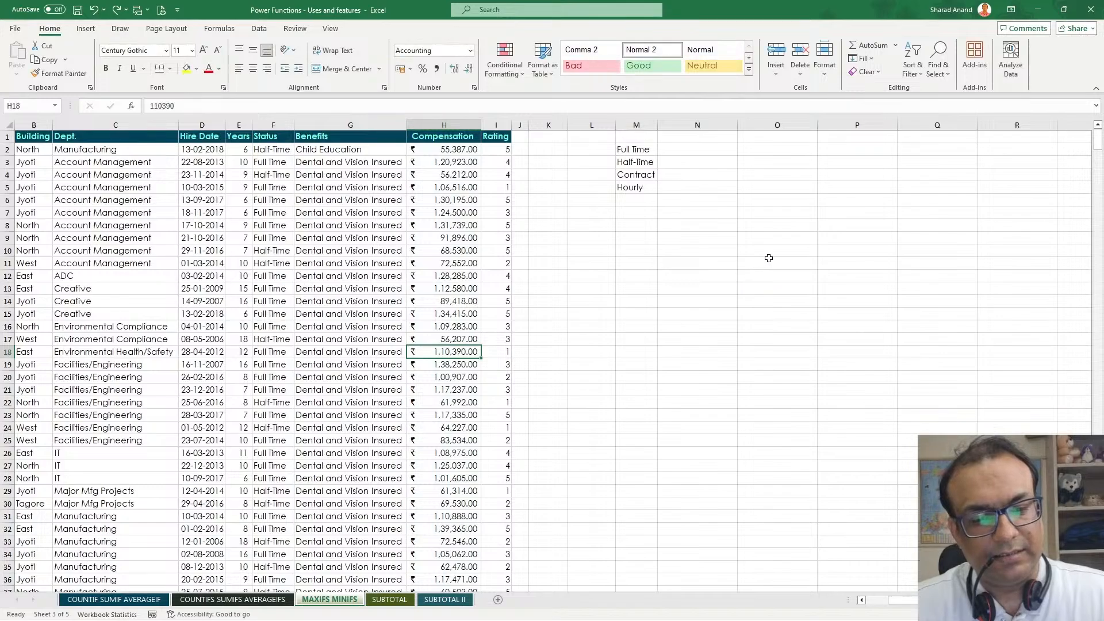
Calculate the maximum of the whole Compensation column in cell O10 with =MAX(H:H).
left_click(773, 250)
left_click(896, 45)
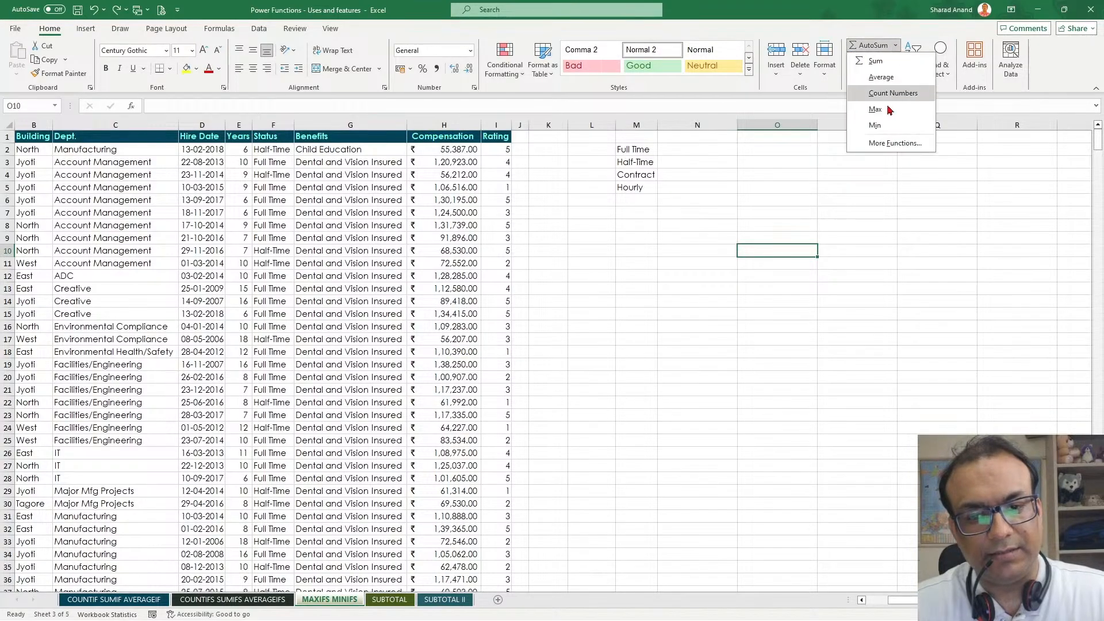
left_click(852, 108)
left_click(460, 119)
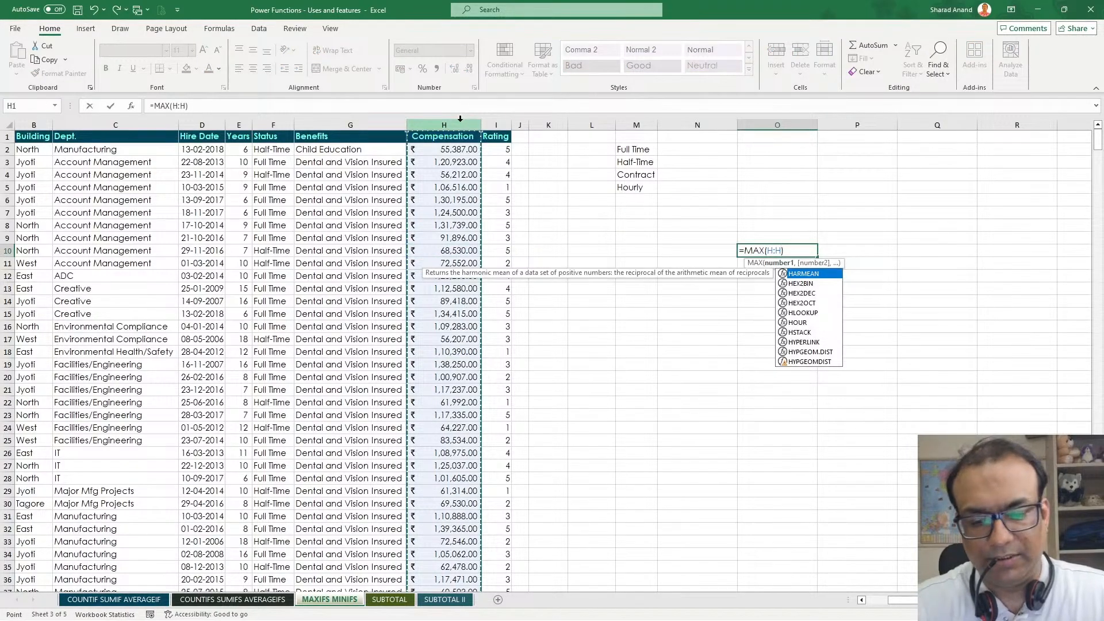
key("Return")
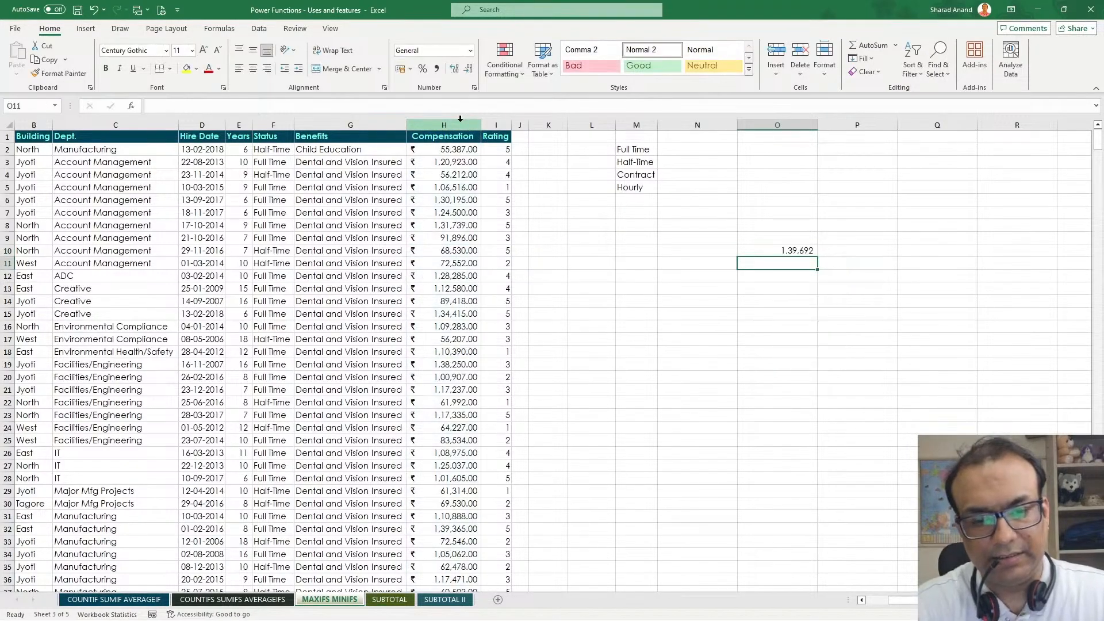
Calculate the minimum of the whole Compensation column in cell O11 with the MIN function.
left_click(895, 45)
left_click(853, 122)
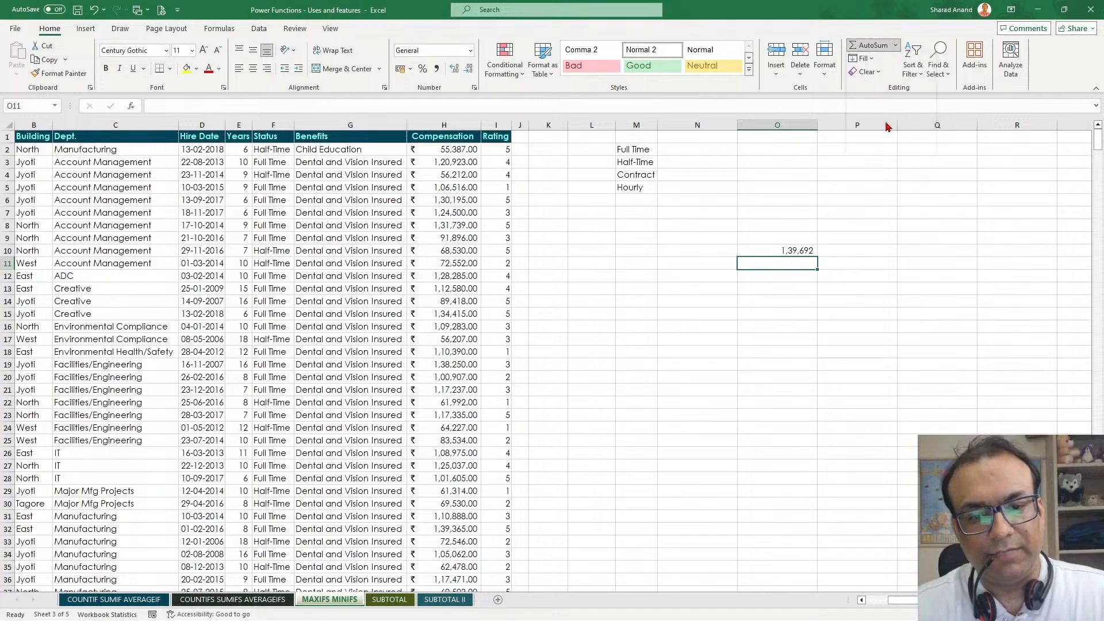
left_click(451, 119)
key("Return")
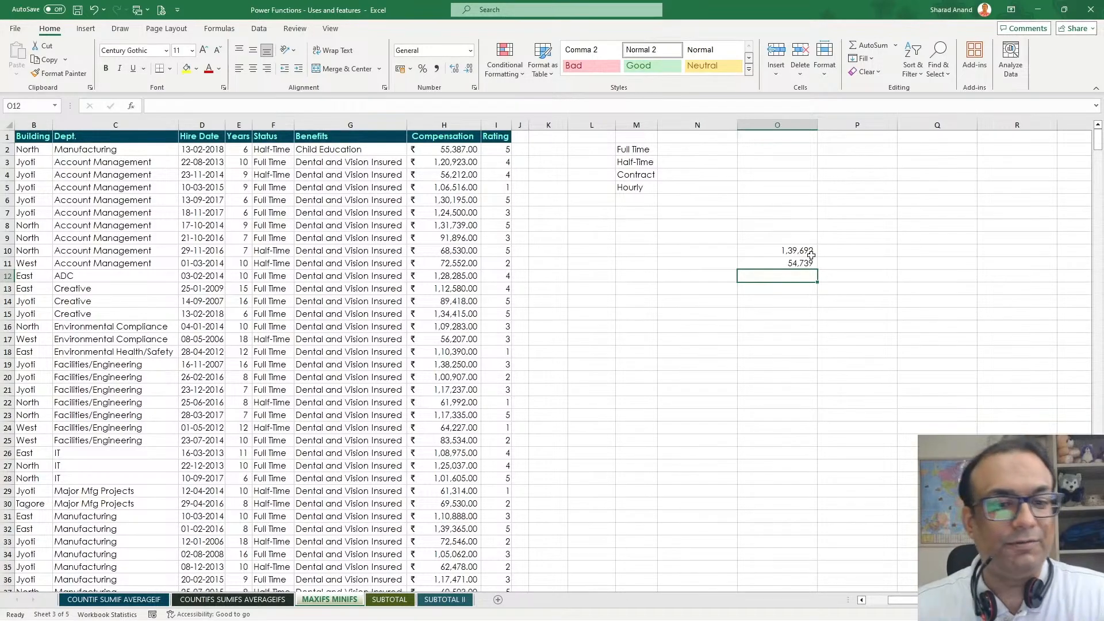
left_click(654, 301)
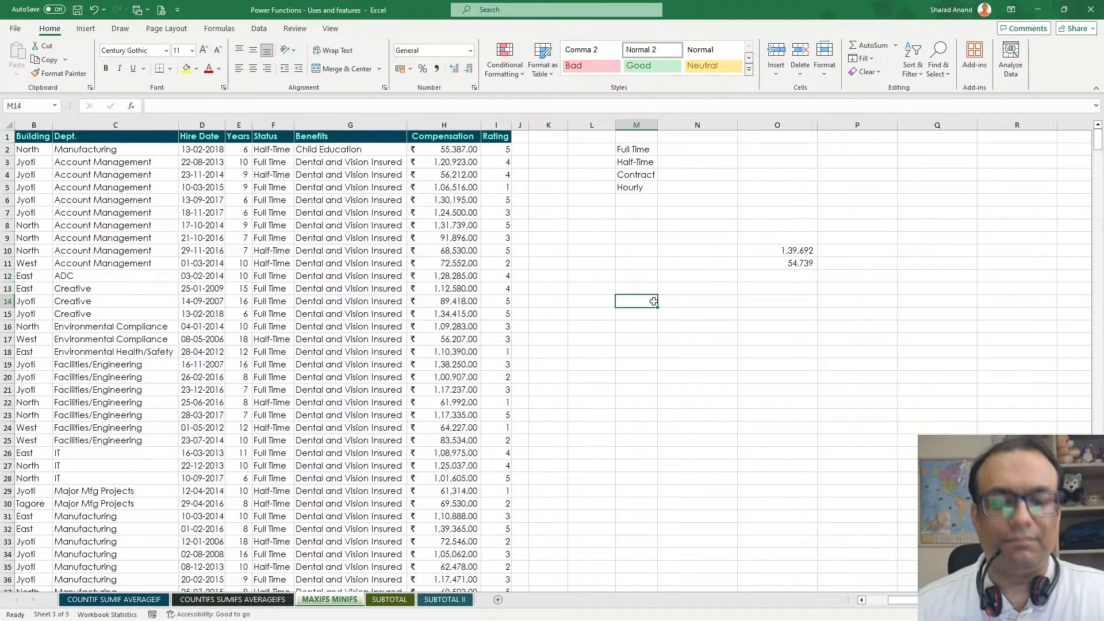
type("=m")
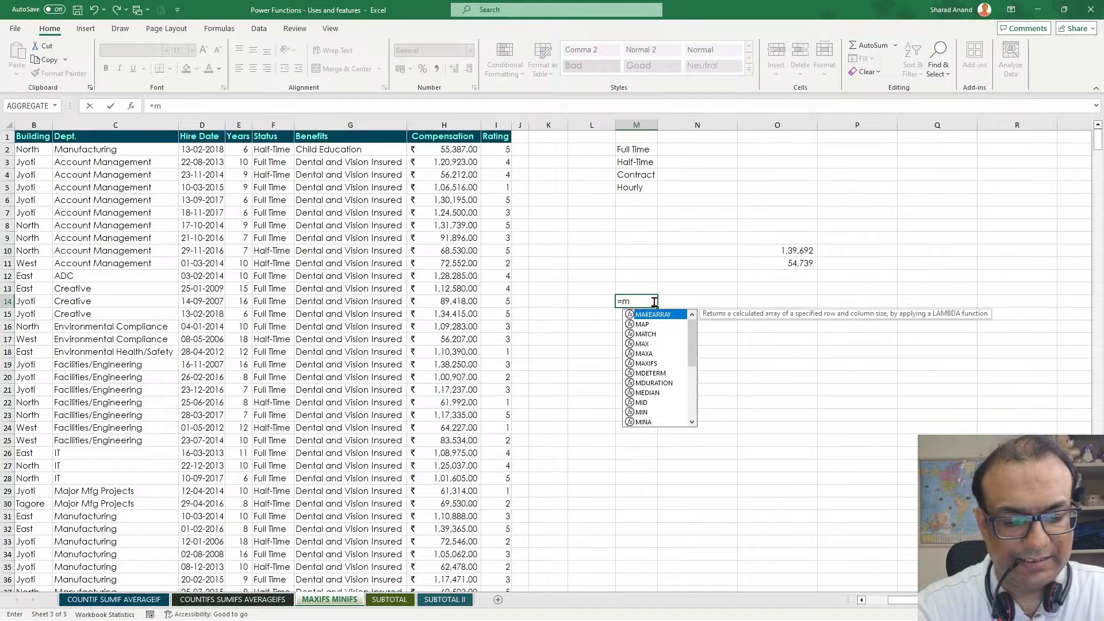
type("axi")
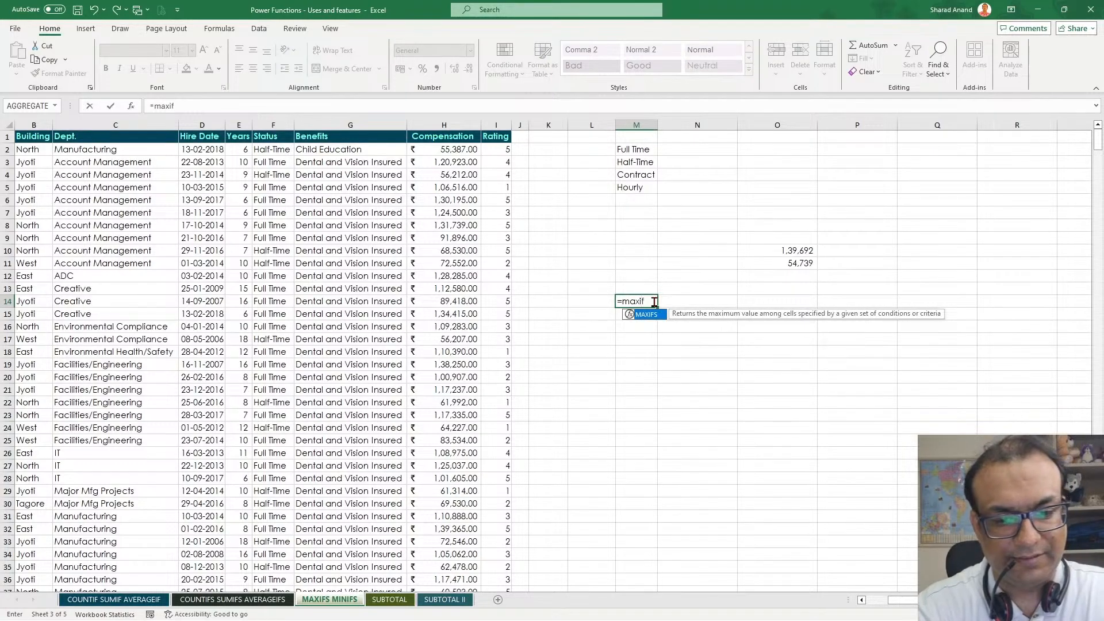
type("f")
key("Tab")
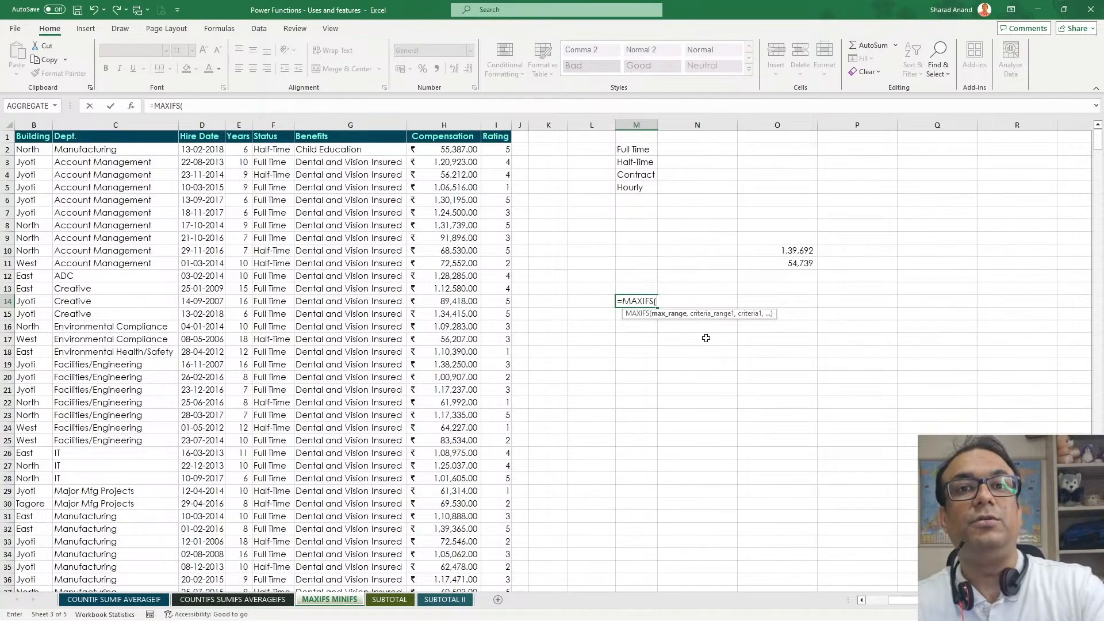
key("Escape")
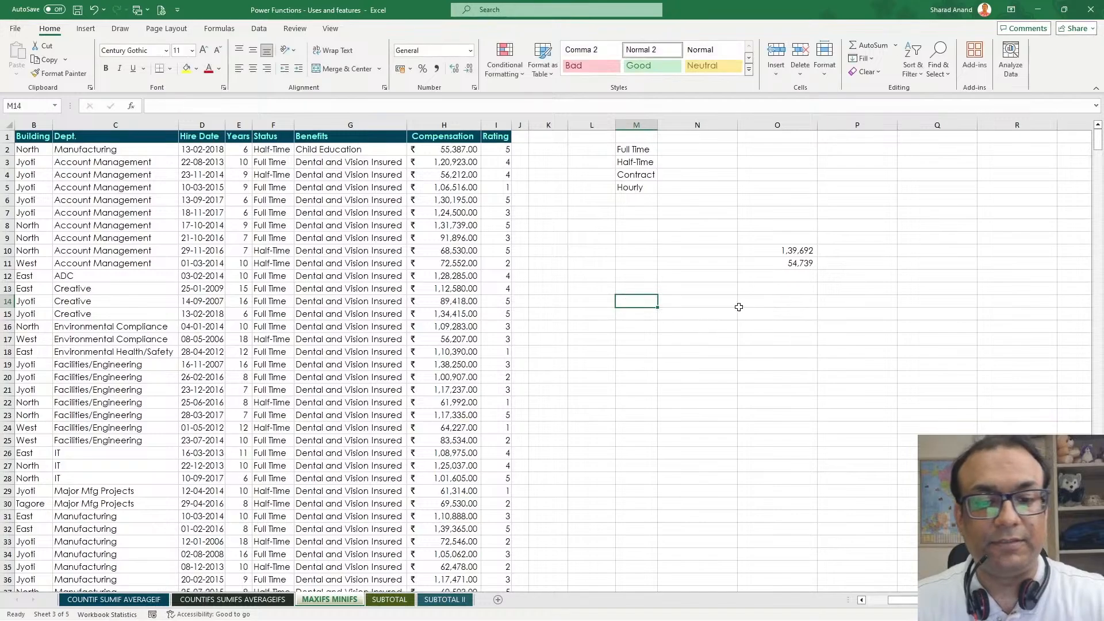
Recheck the range referenced by the MAX formula in O10 without editing it.
double_click(777, 250)
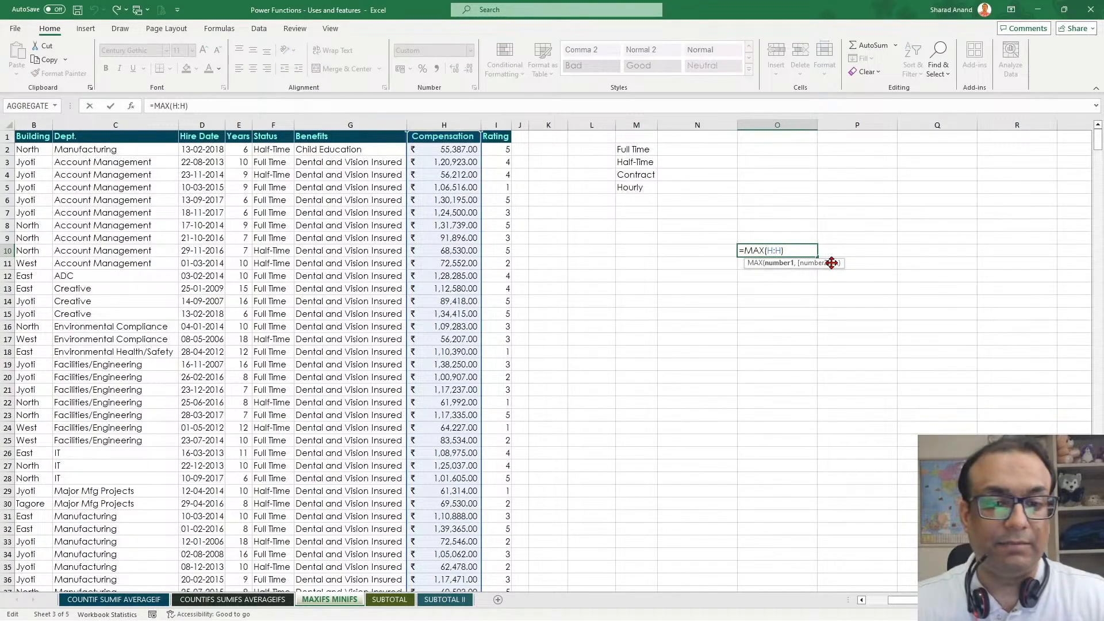
key("Escape")
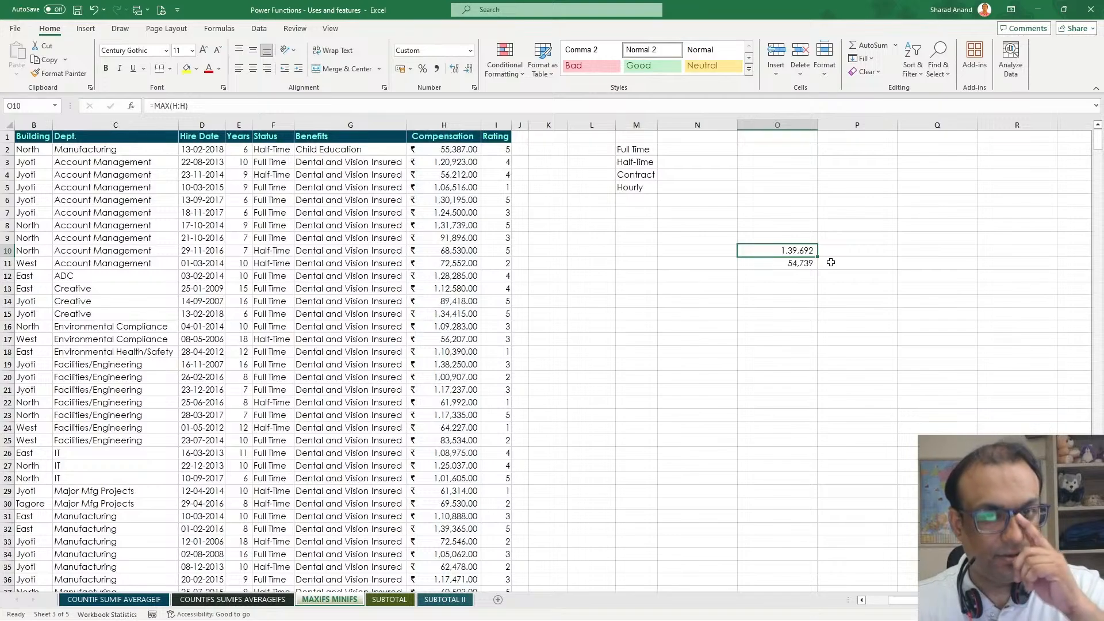
Calculate the maximum Compensation of full-time employees in cell N15 with =MAXIFS(H:H,F:F,"Full time").
left_click(681, 312)
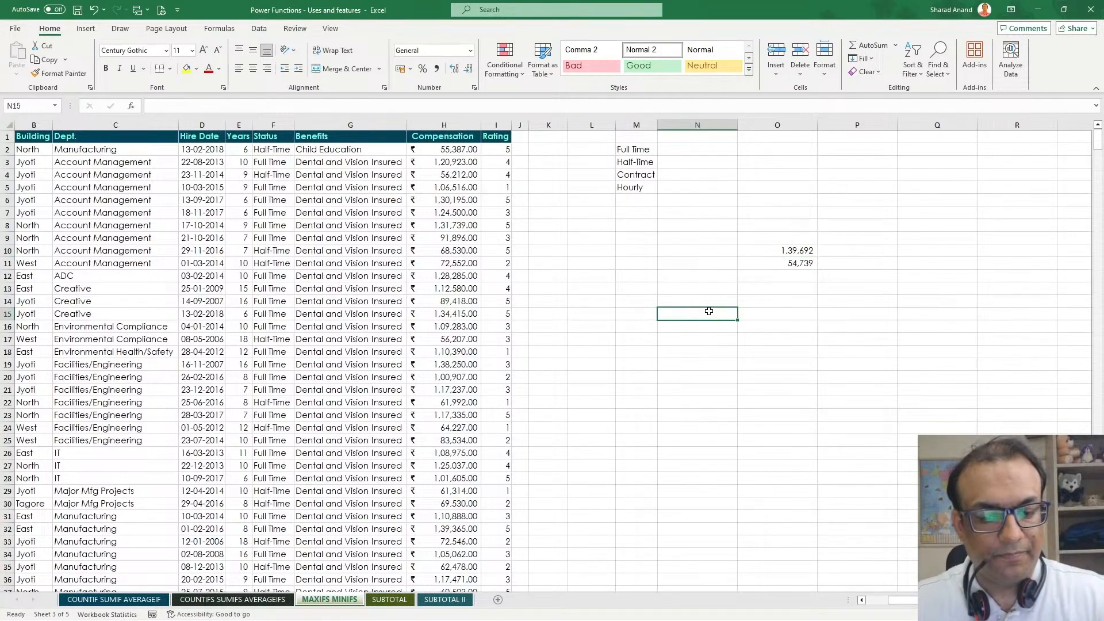
type("=maxifs")
key("Tab")
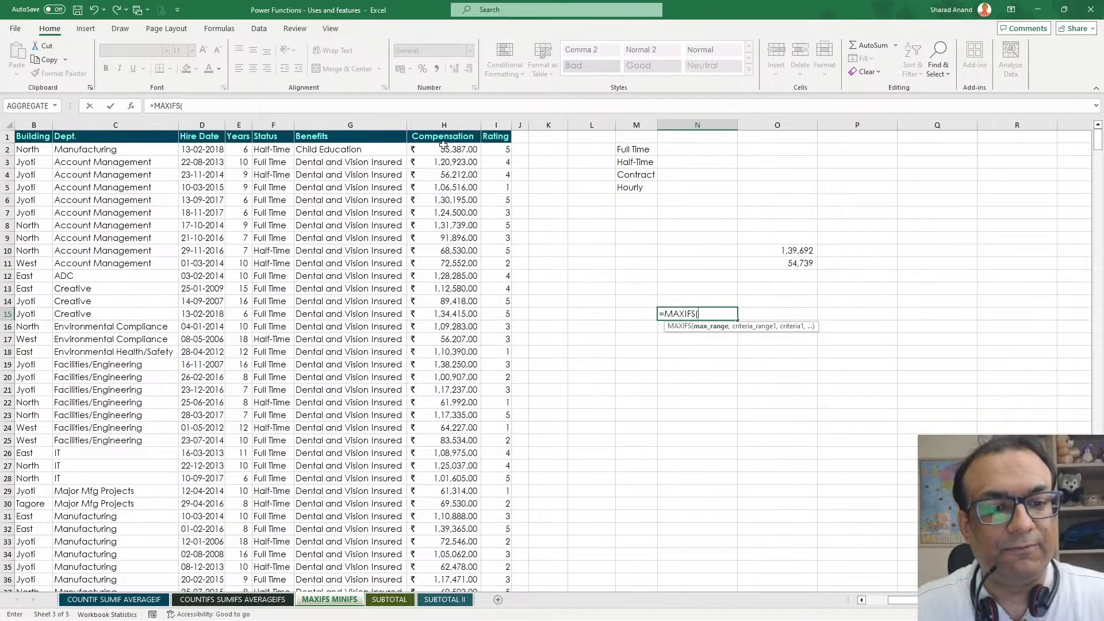
left_click(443, 124)
type(",")
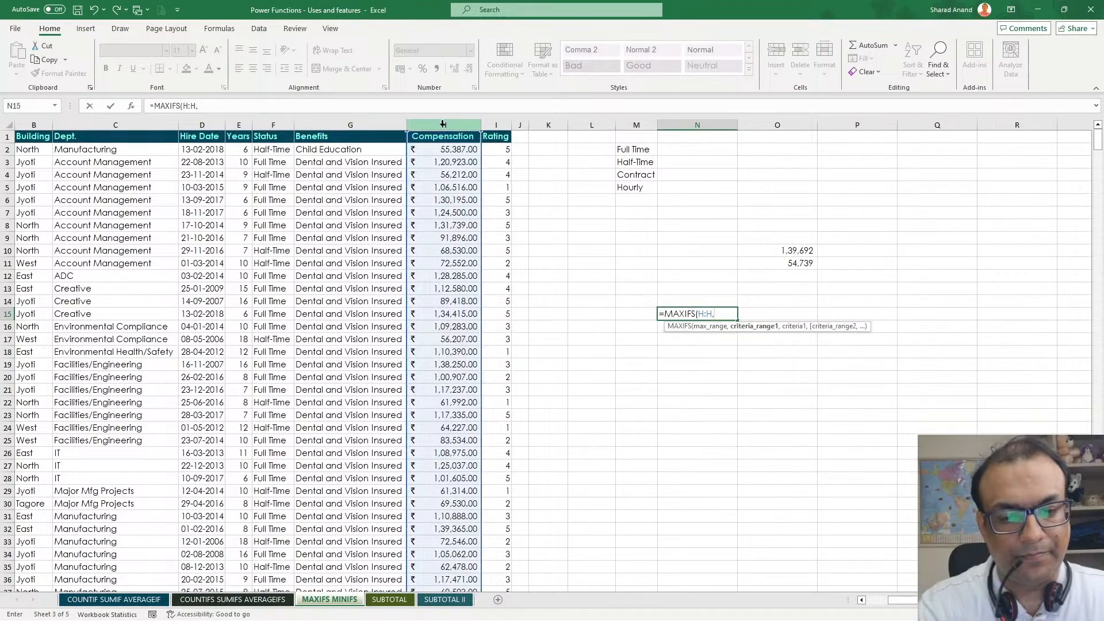
left_click(270, 124)
type(",")
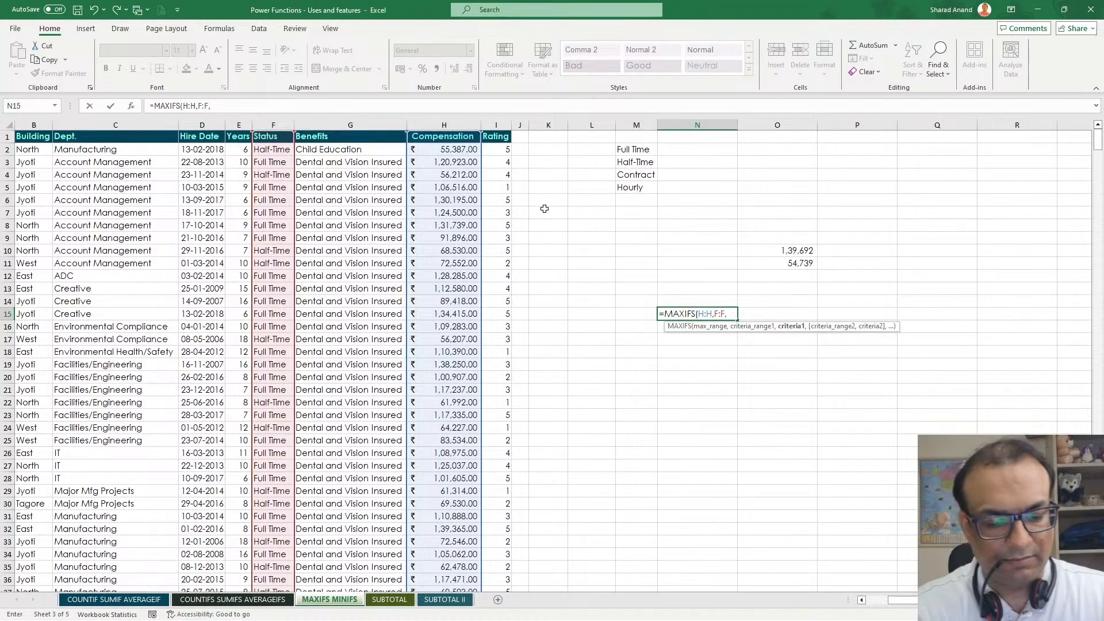
type("\"Full time")
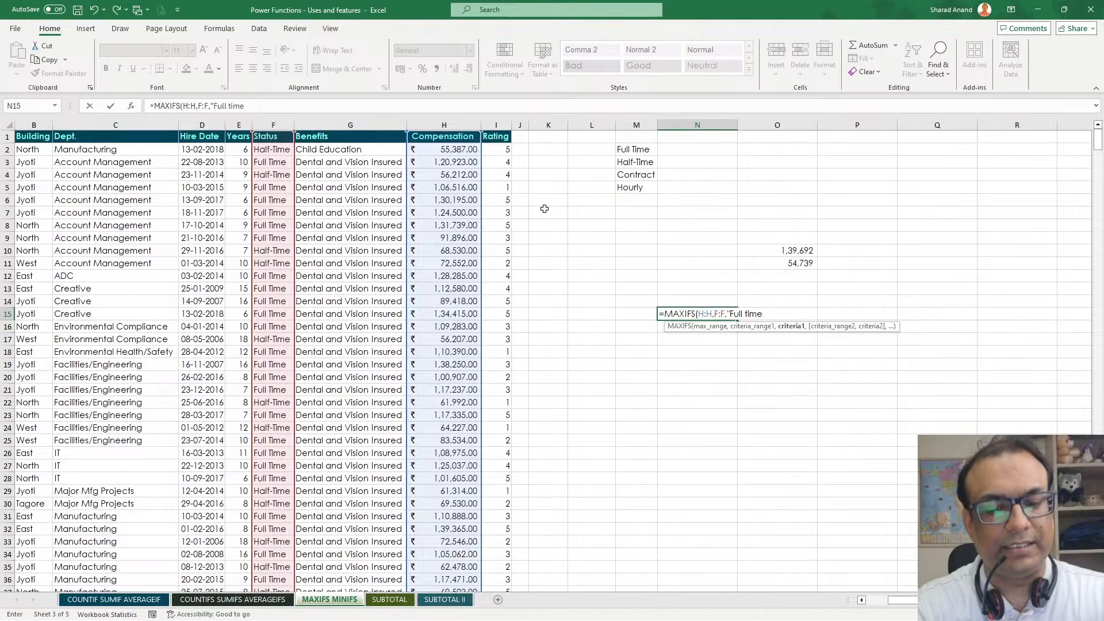
key("Return")
key("Return")
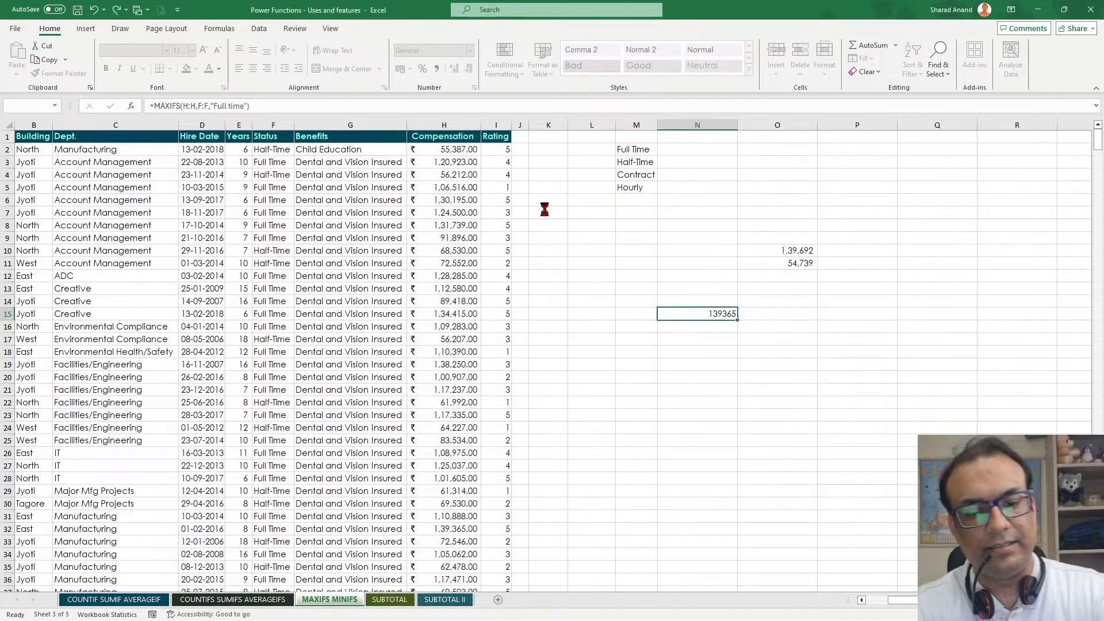
left_click(632, 314)
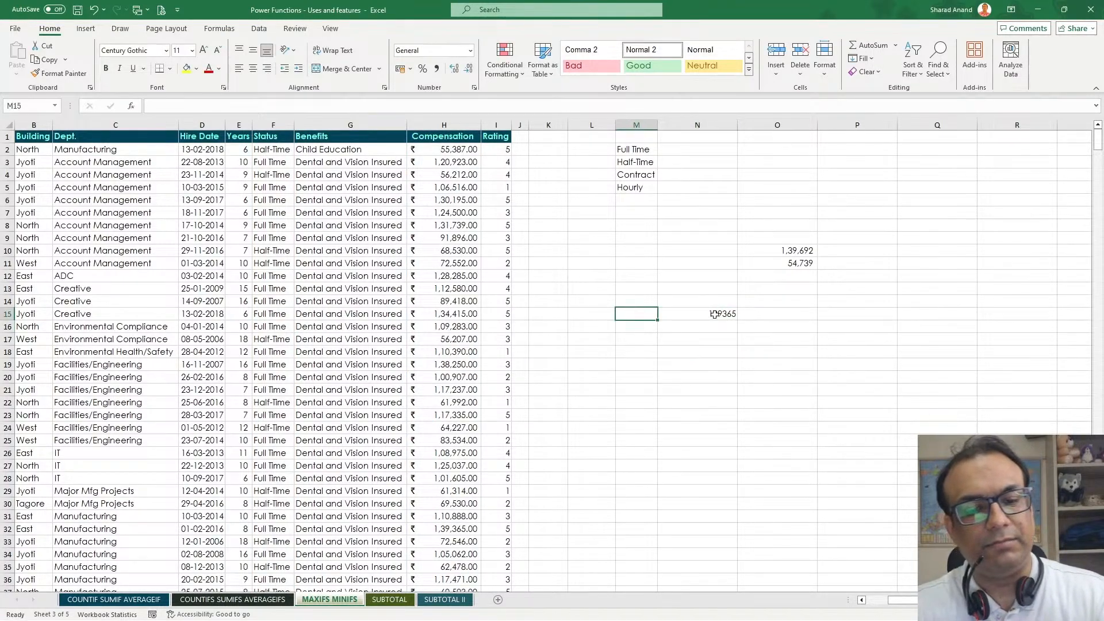
Extend the MAXIFS formula in N15 with a second criterion matching "North" in the Building column B:B.
left_click(714, 314)
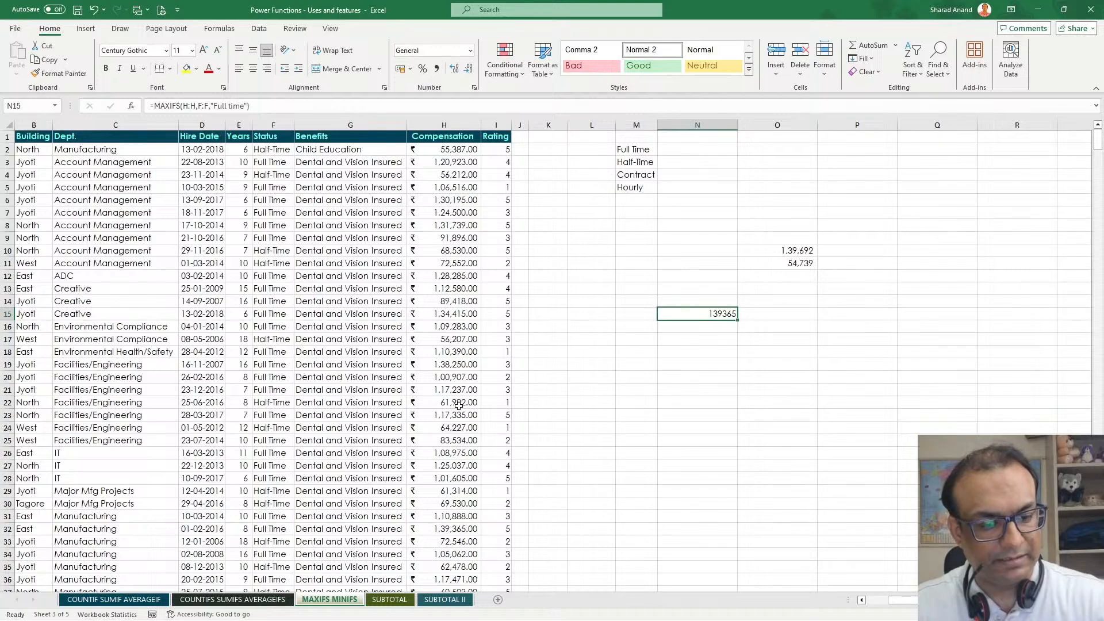
double_click(718, 312)
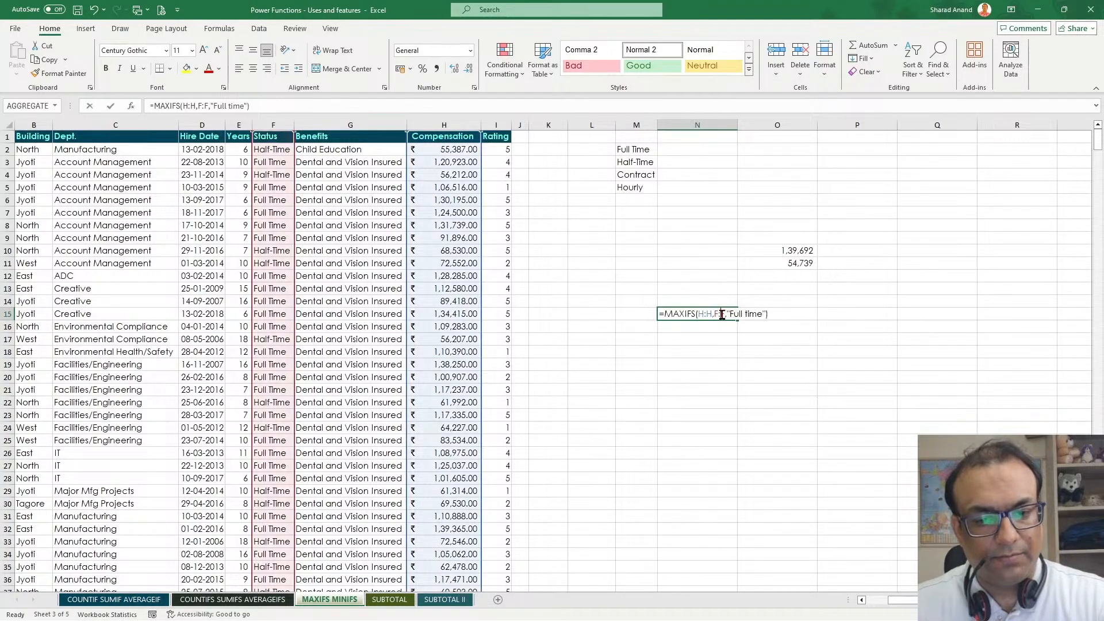
key("BackSpace")
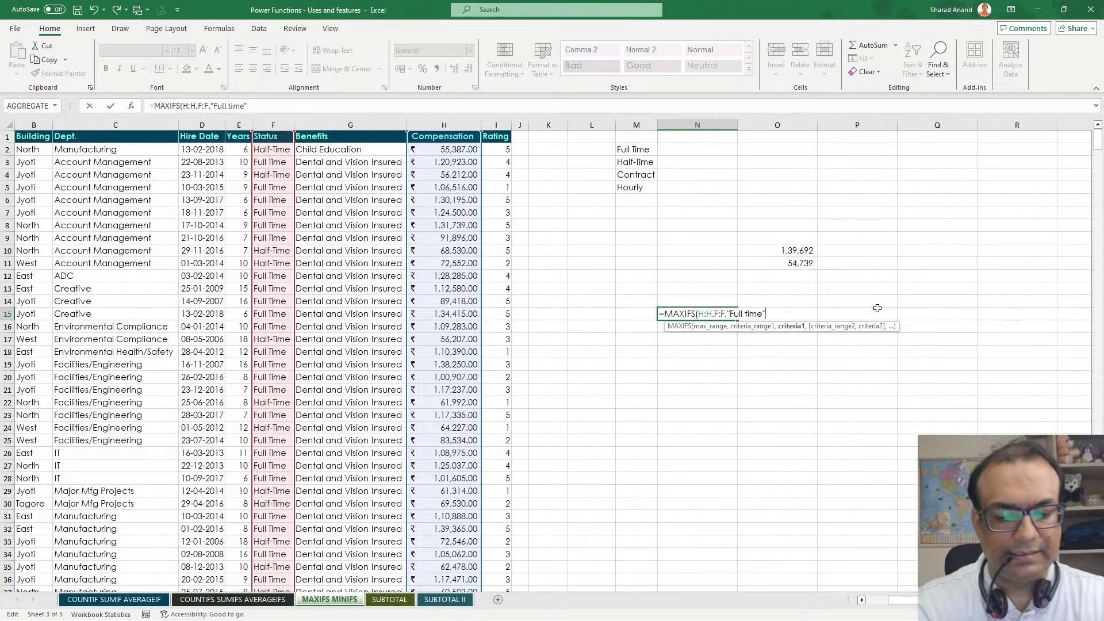
type(",")
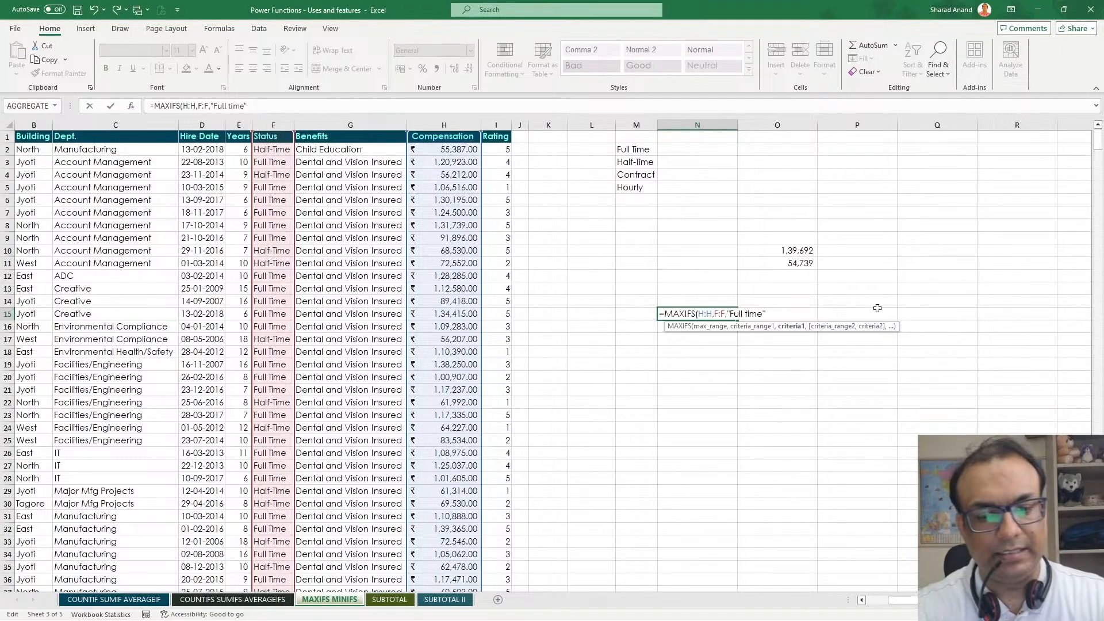
left_click(27, 126)
type(",")
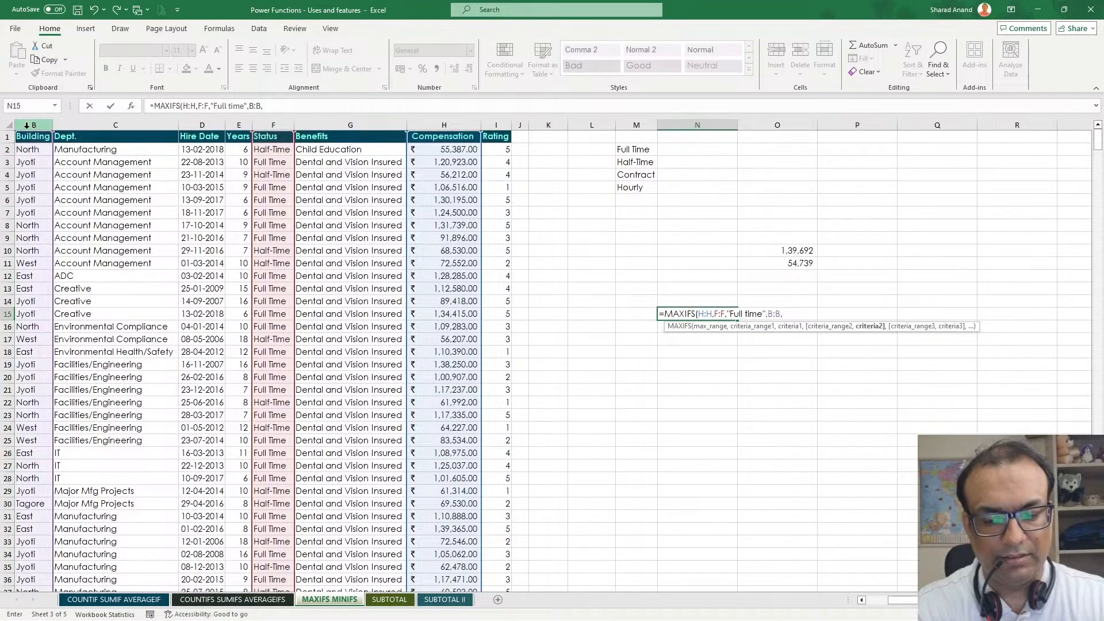
type("\"North")
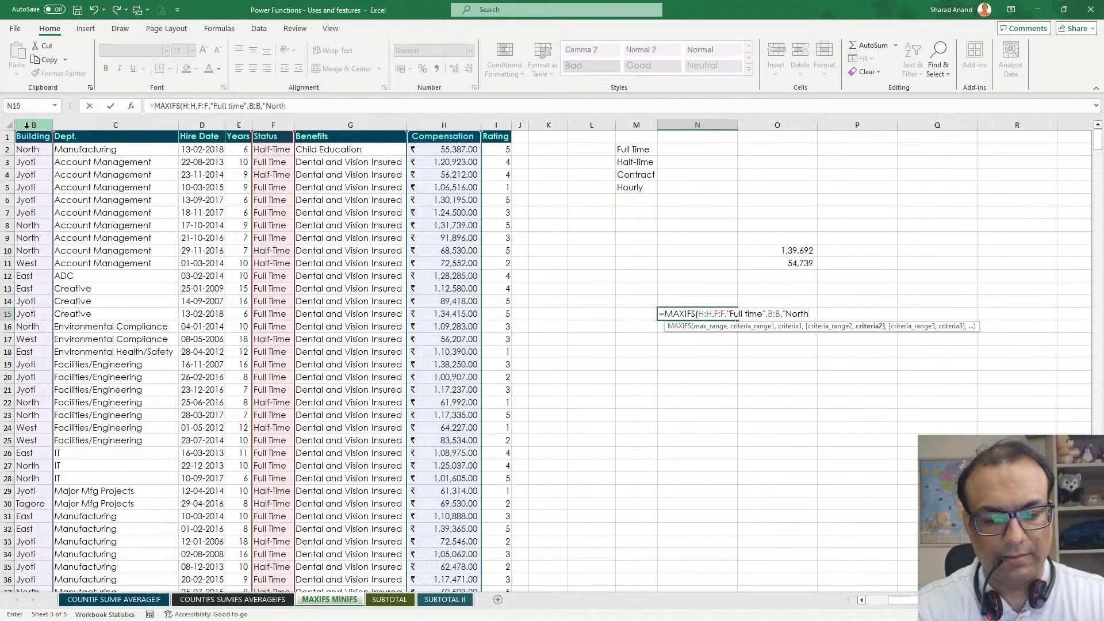
type("\")")
key("Return")
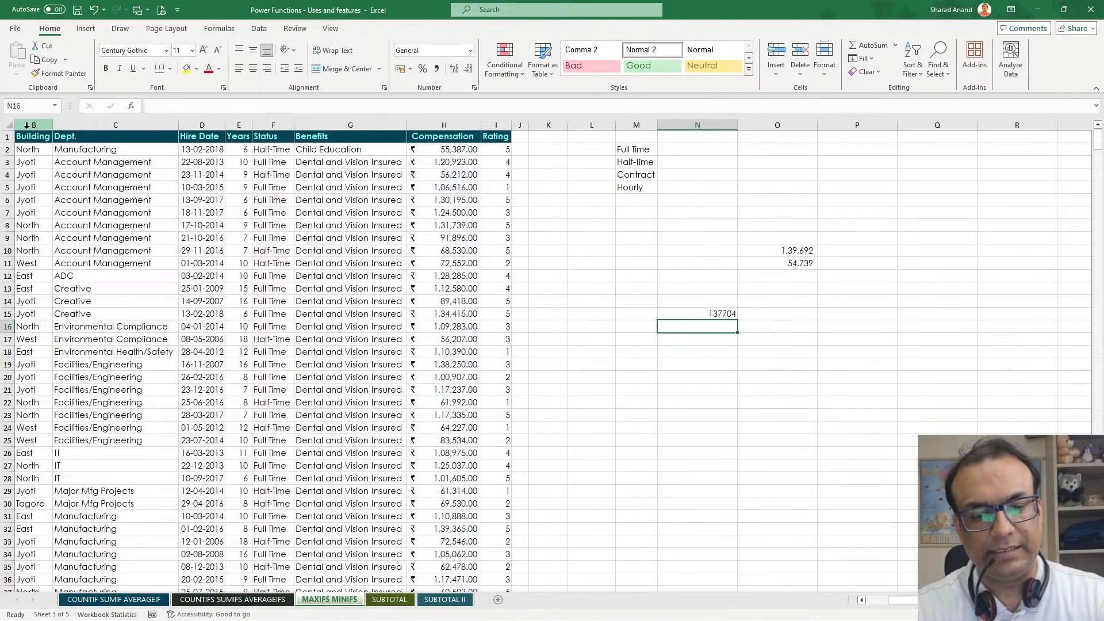
left_click(688, 311)
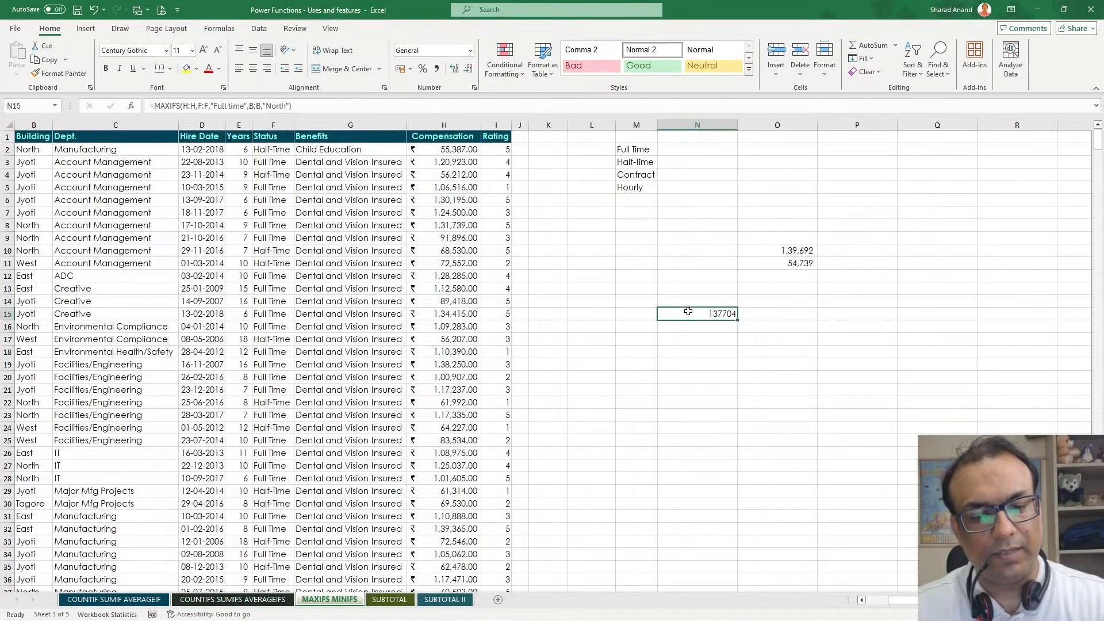
double_click(688, 311)
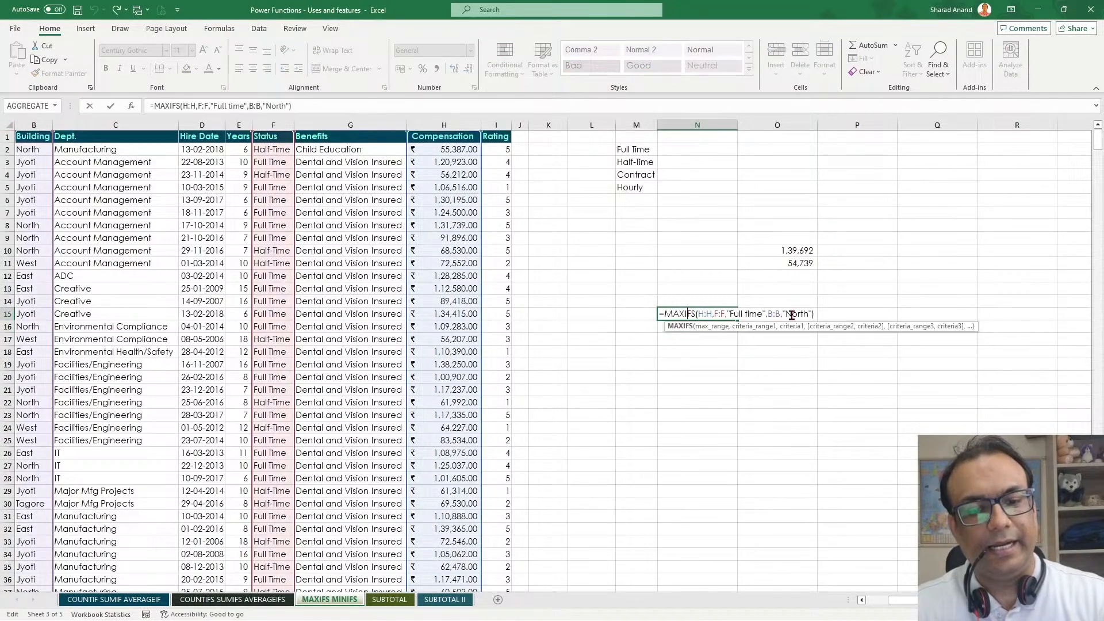
left_click(822, 313)
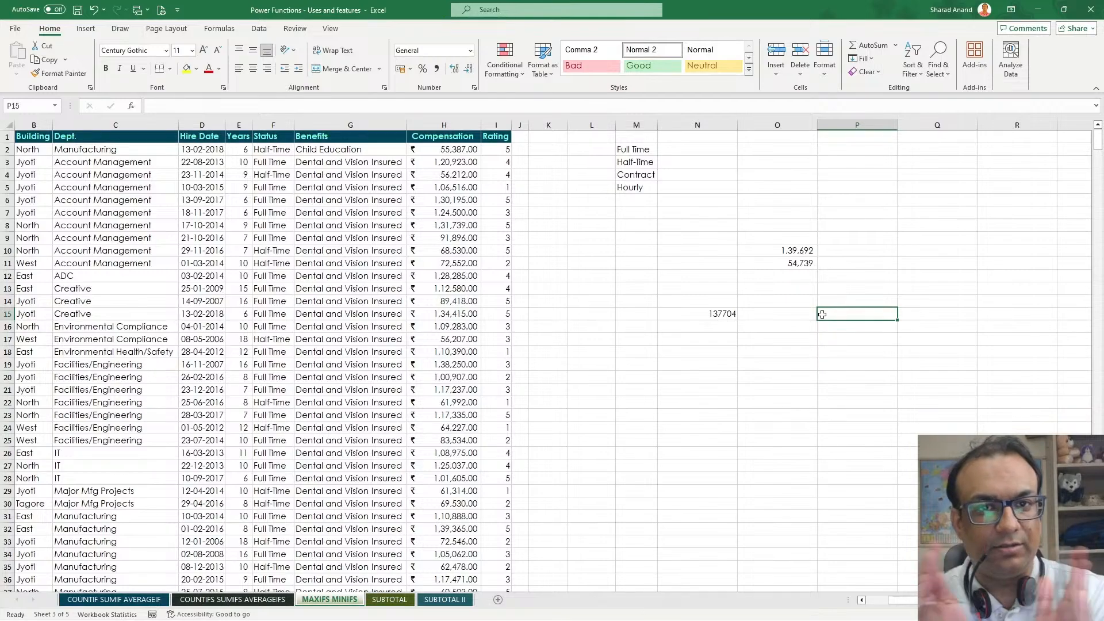
Add a third criterion to the MAXIFS formula in N15 matching "Manufacturing" in the Dept. column C:C.
left_click(707, 314)
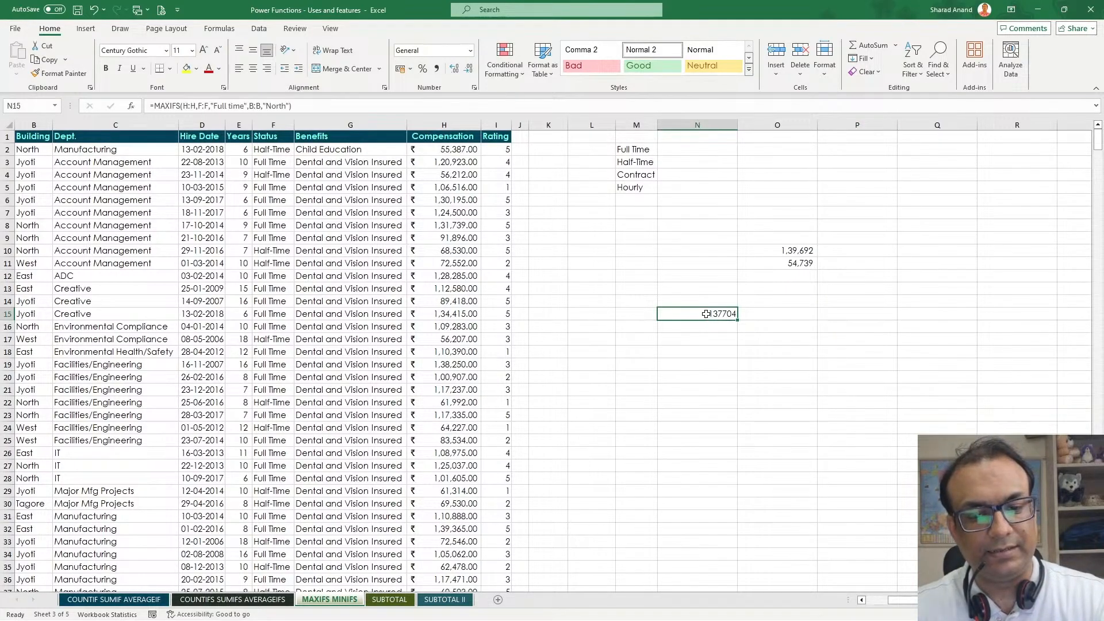
double_click(706, 314)
left_click(808, 314)
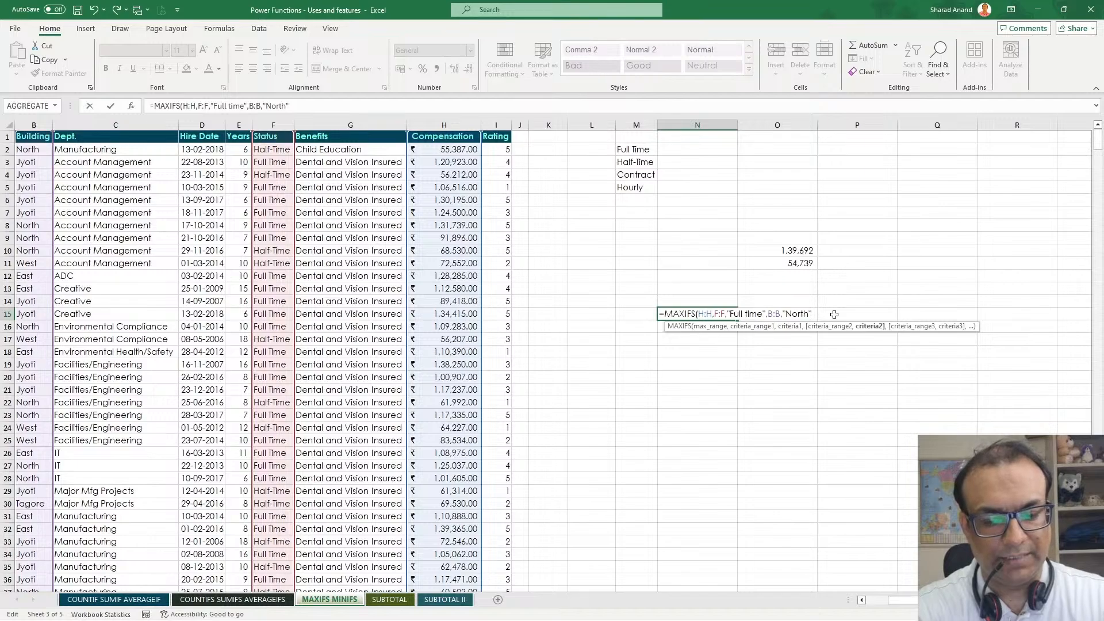
type(",")
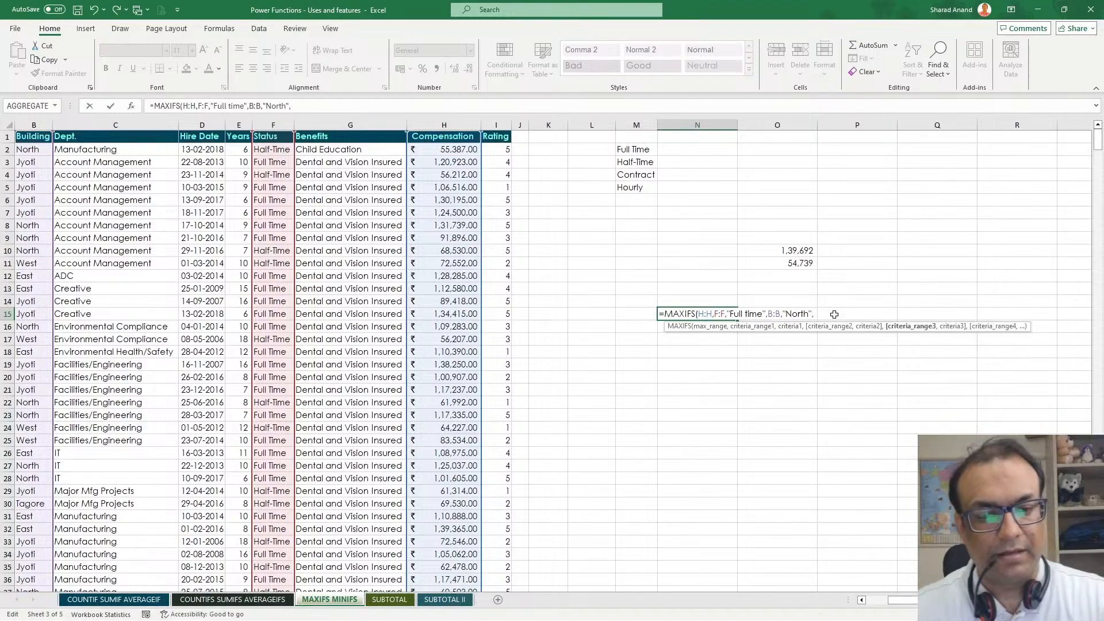
left_click(126, 125)
type(",")
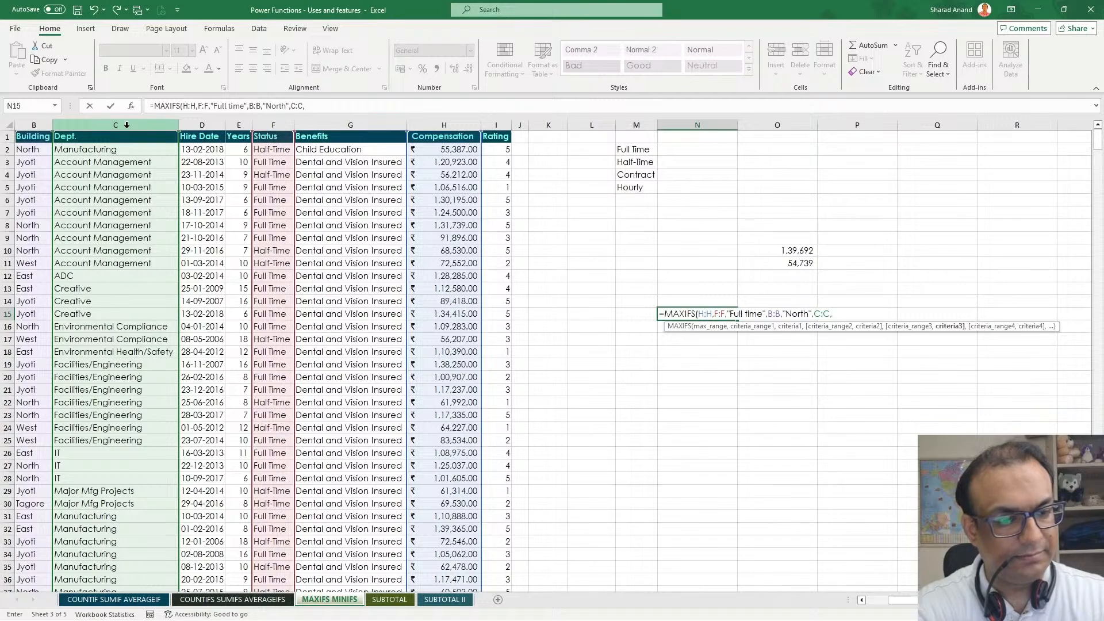
type("\"Manufacturing")
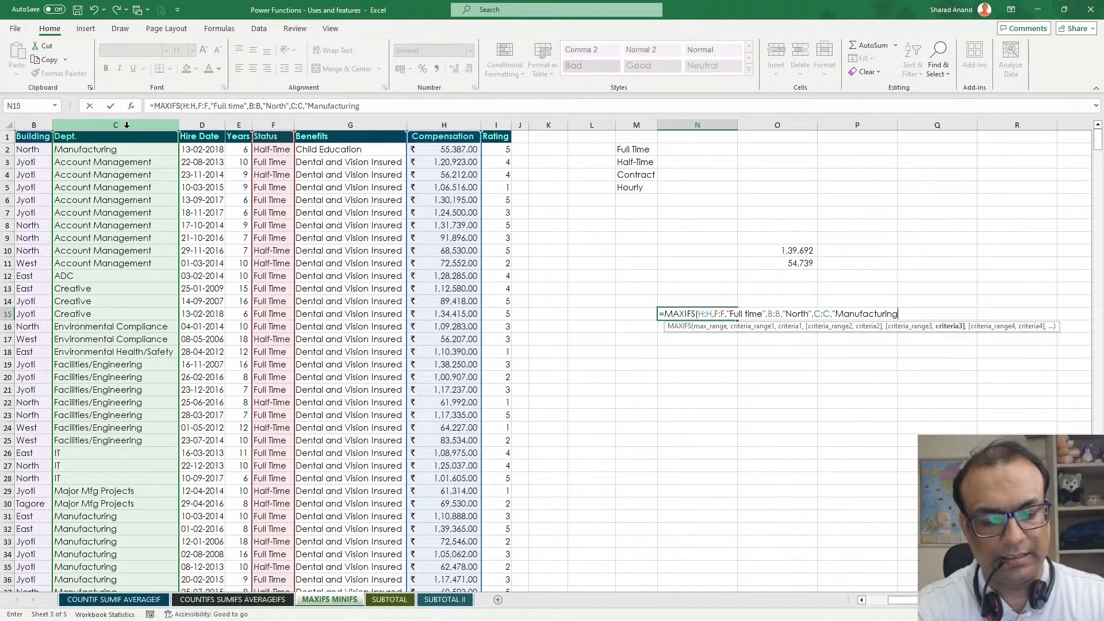
type("\")")
key("Return")
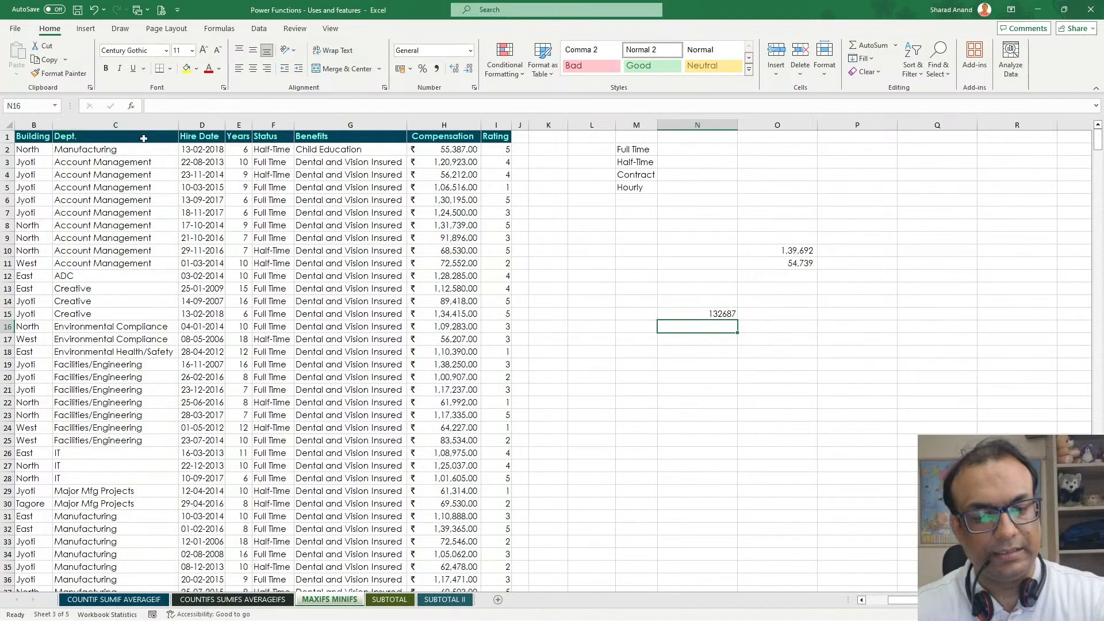
Add a fourth criterion to the MAXIFS formula in N15 matching ">5" in the Years column E:E.
double_click(711, 313)
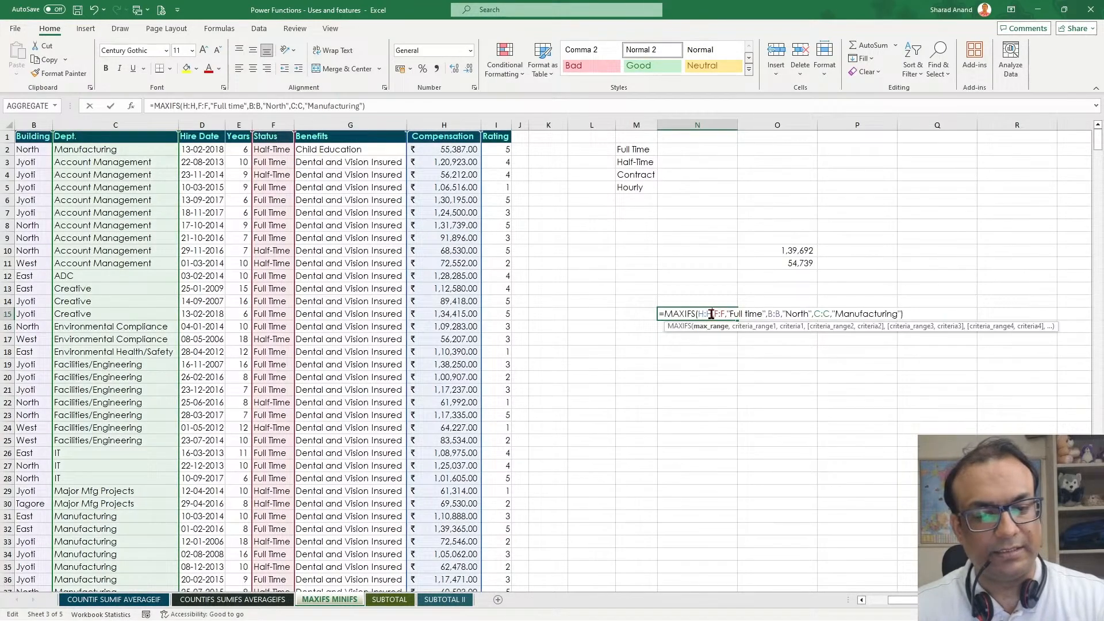
left_click(903, 313)
key("BackSpace")
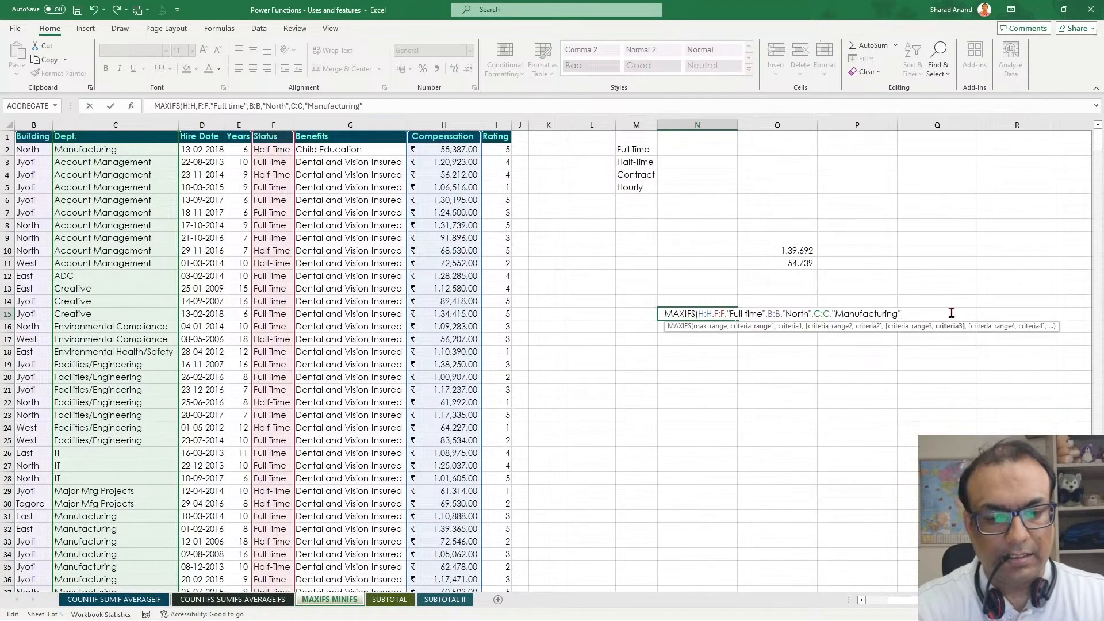
type(",")
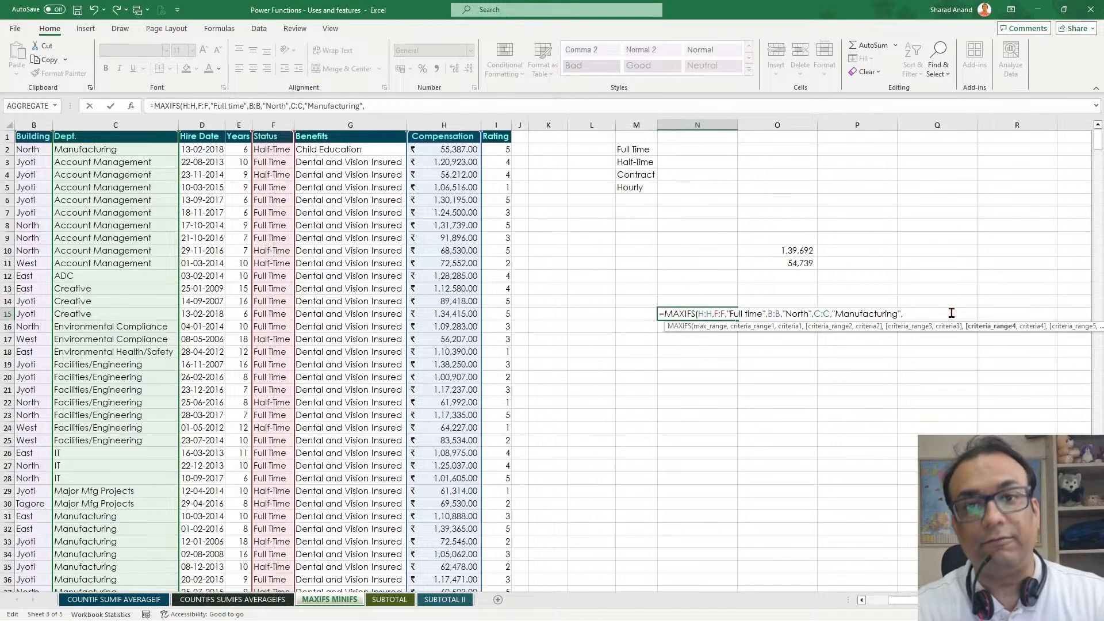
left_click(236, 122)
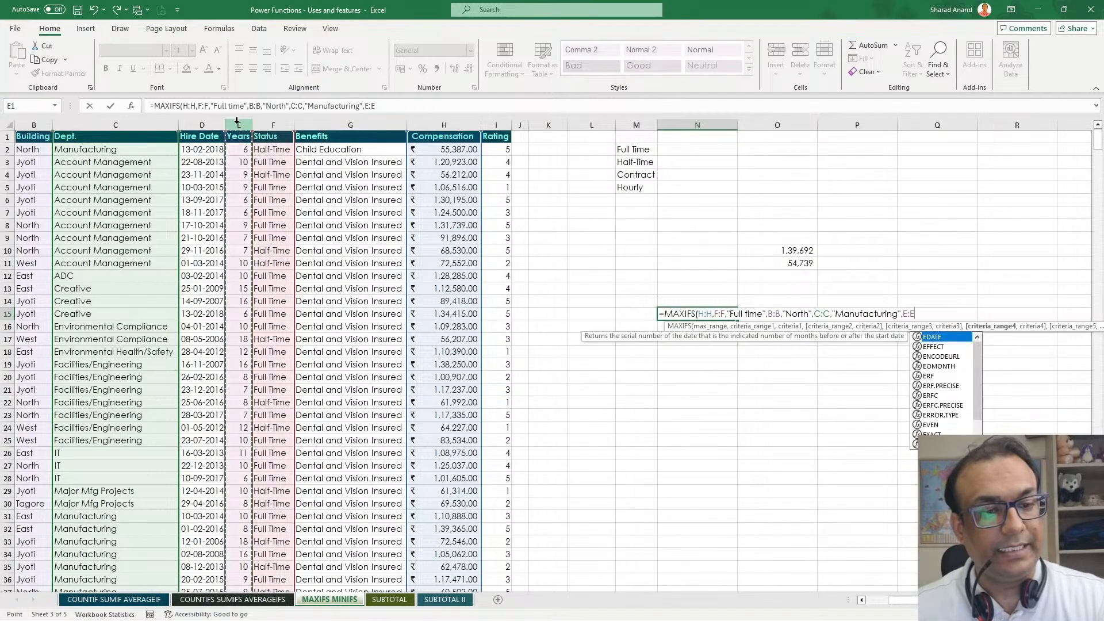
type(",\">")
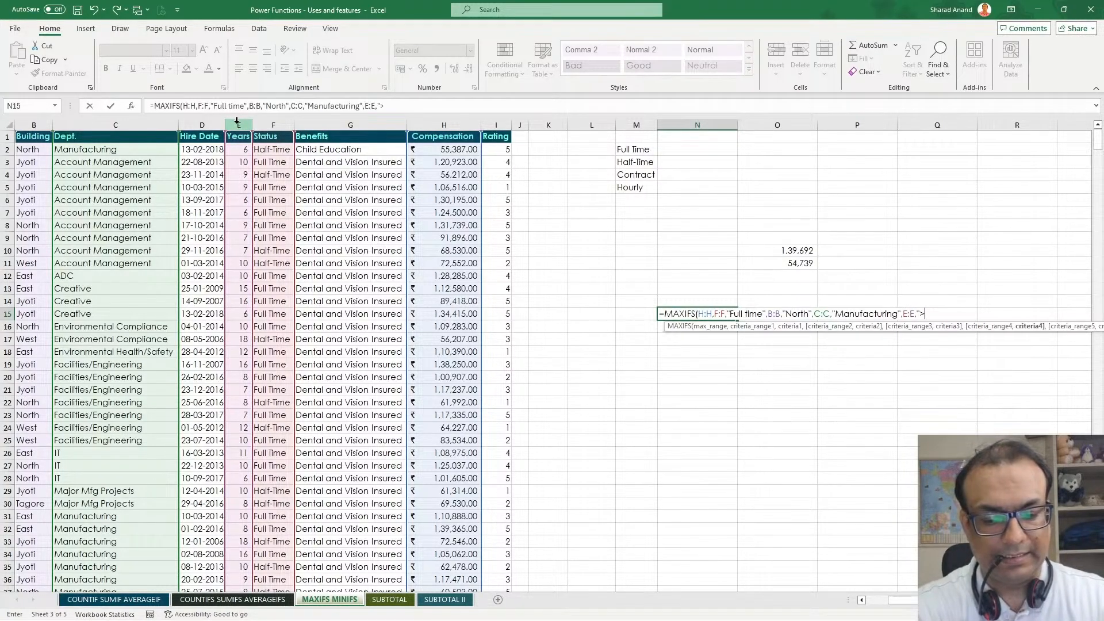
type("5")
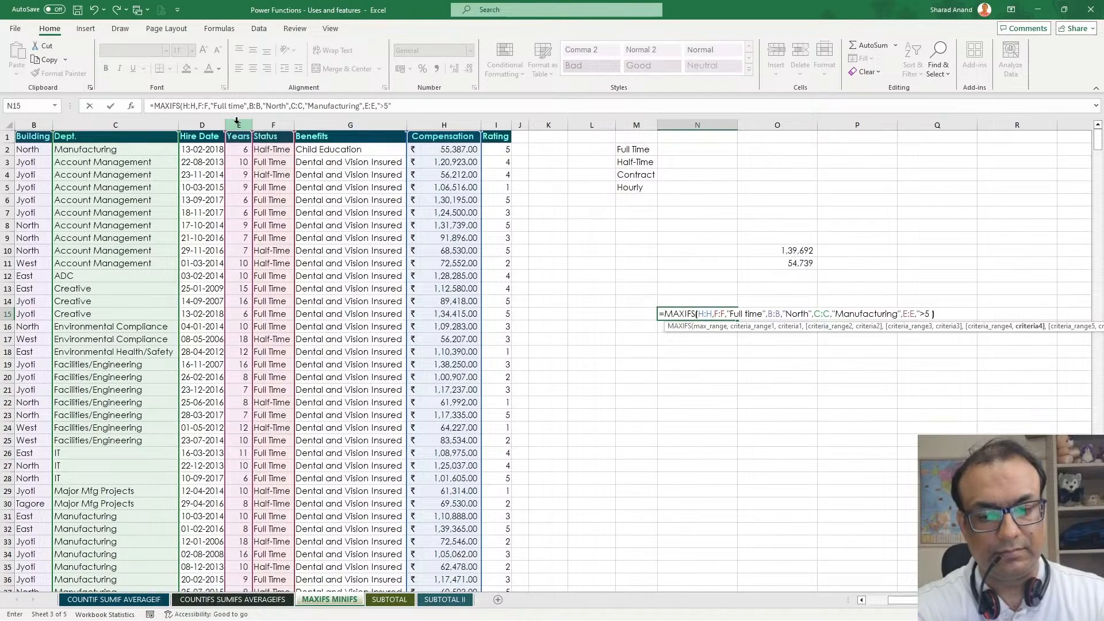
key("Return")
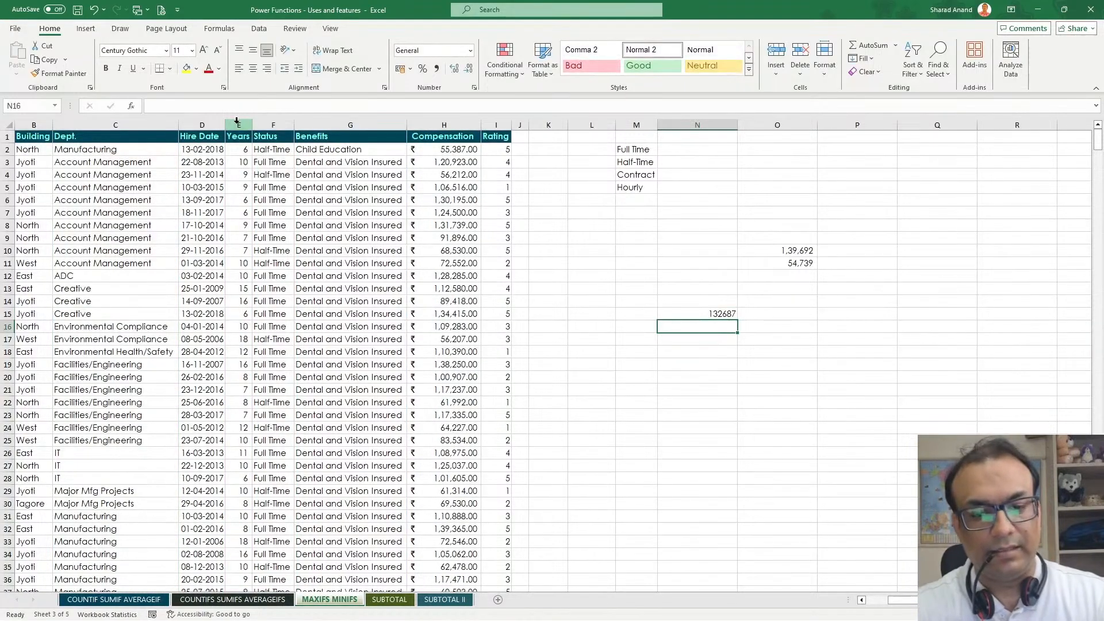
Add a fifth criterion to the MAXIFS formula in N15 matching "child education" in the Benefits column G:G.
double_click(725, 315)
left_click(937, 315)
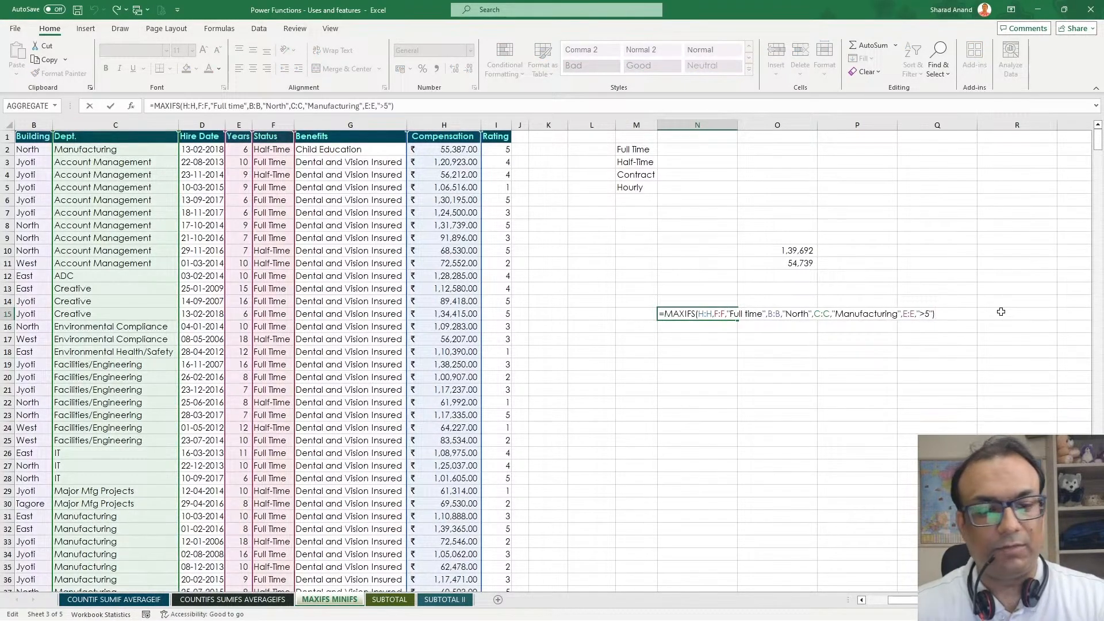
key("BackSpace")
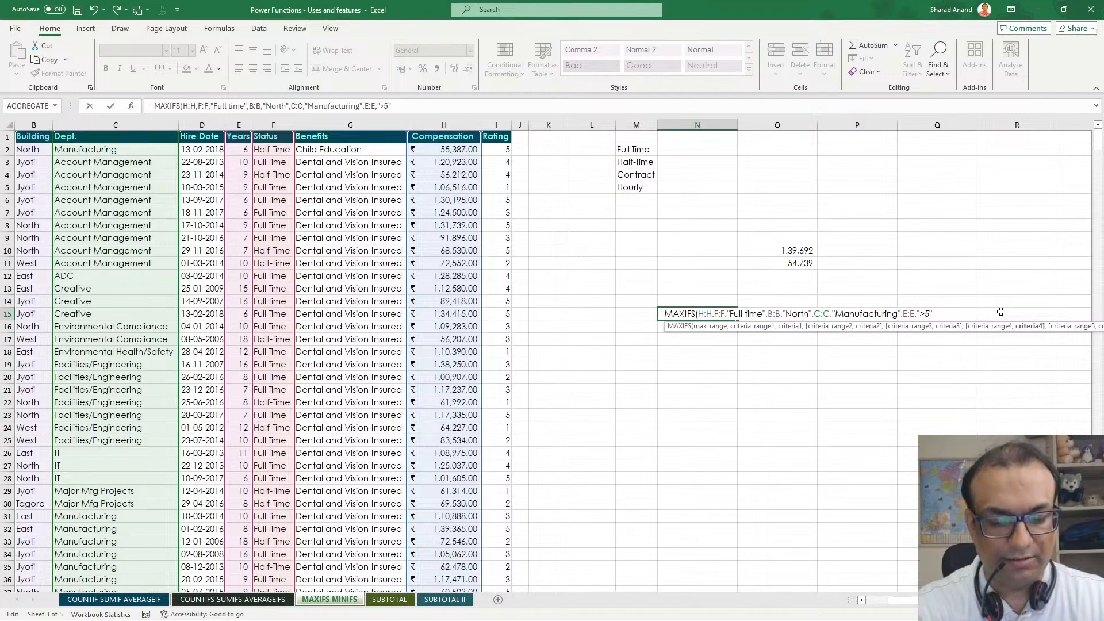
type(",")
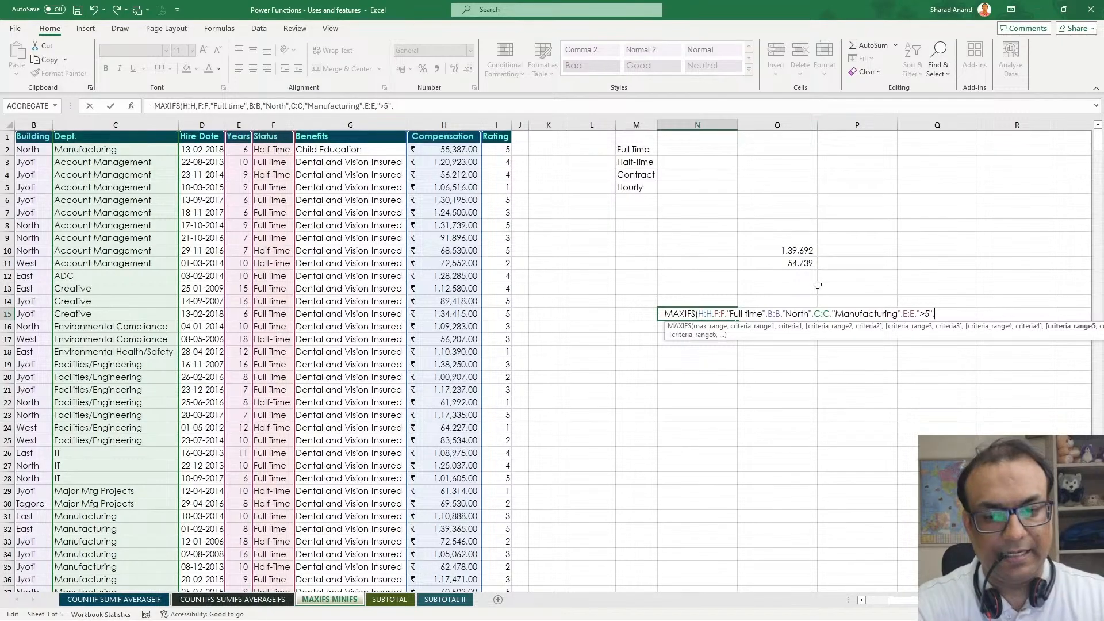
left_click(347, 124)
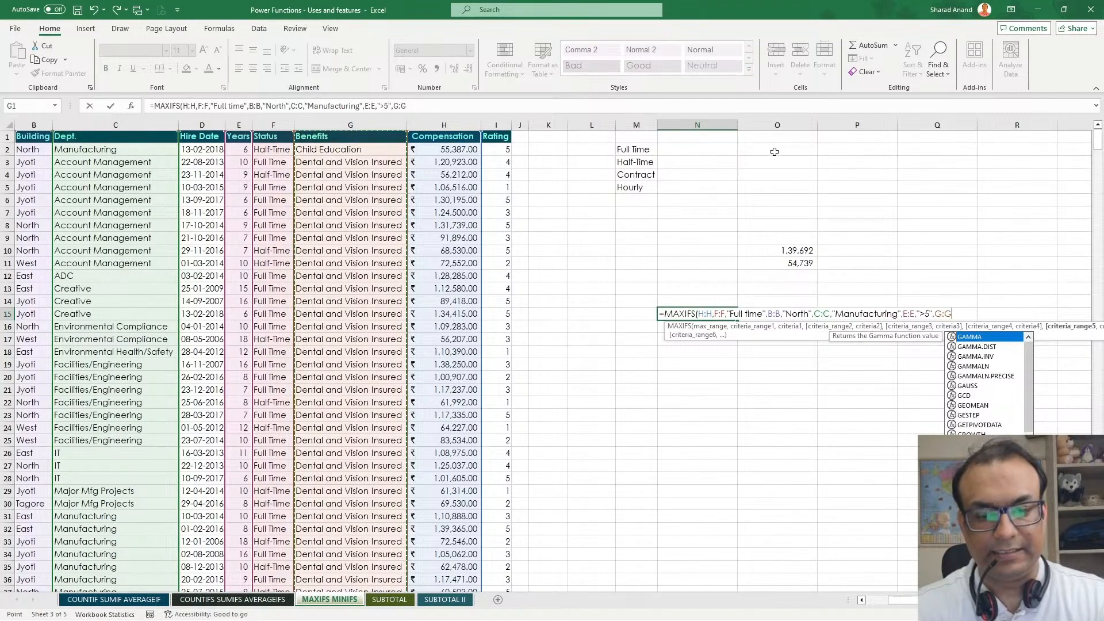
type(",")
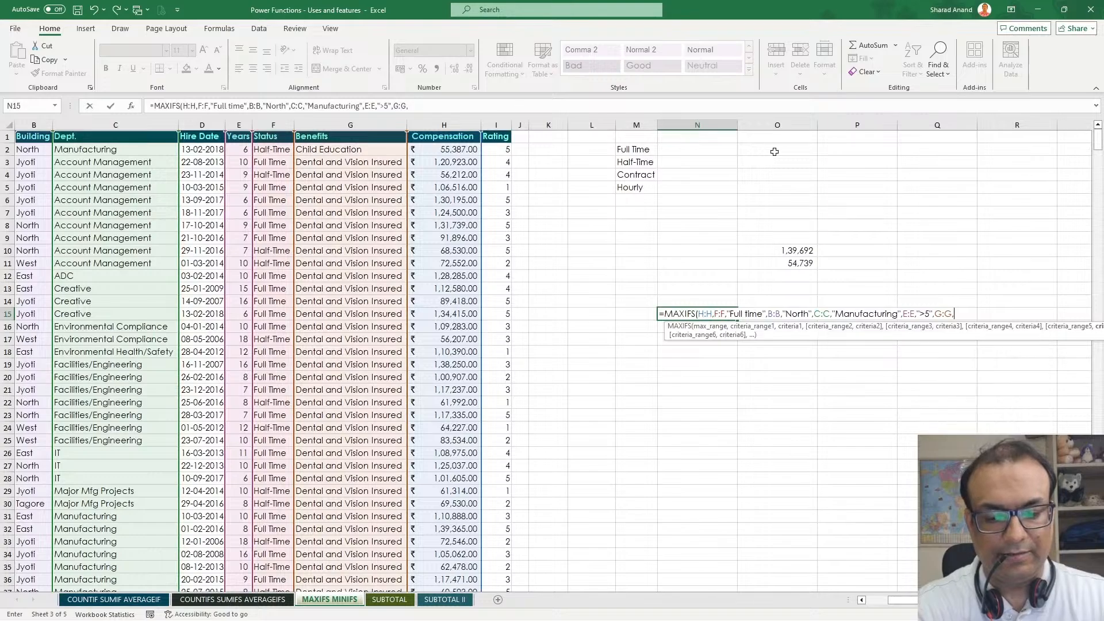
type("\"child")
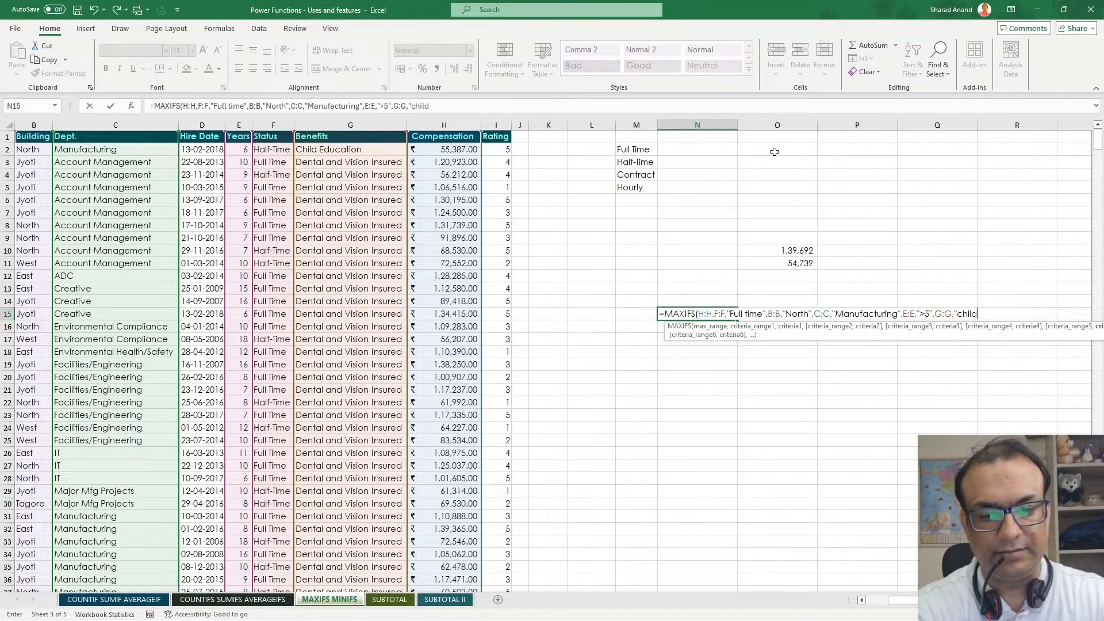
type(" education")
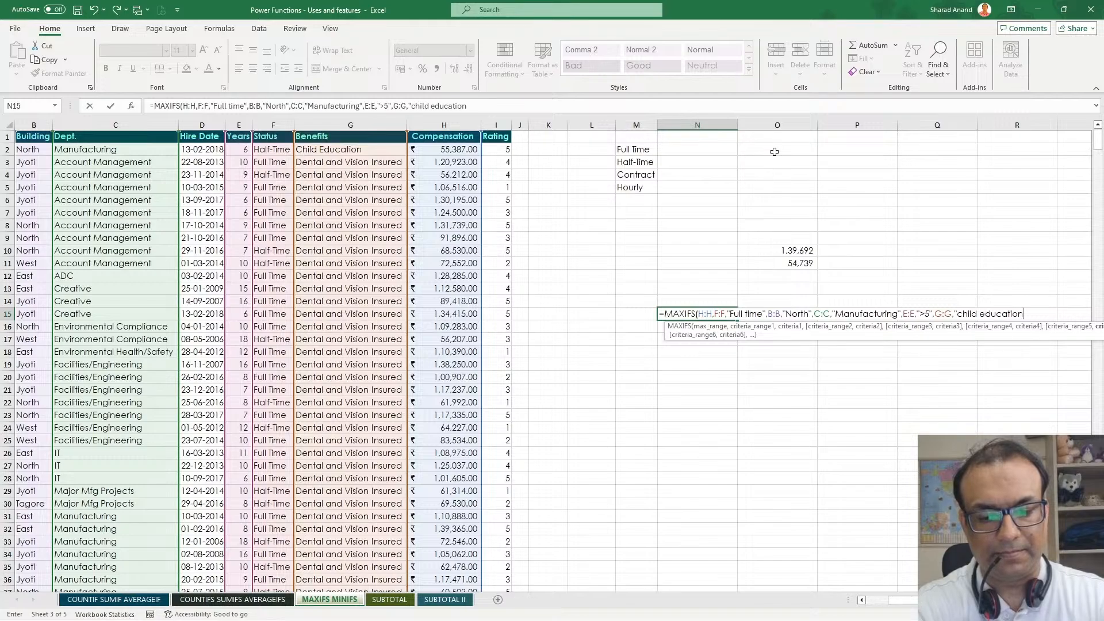
type("\")")
key("Return")
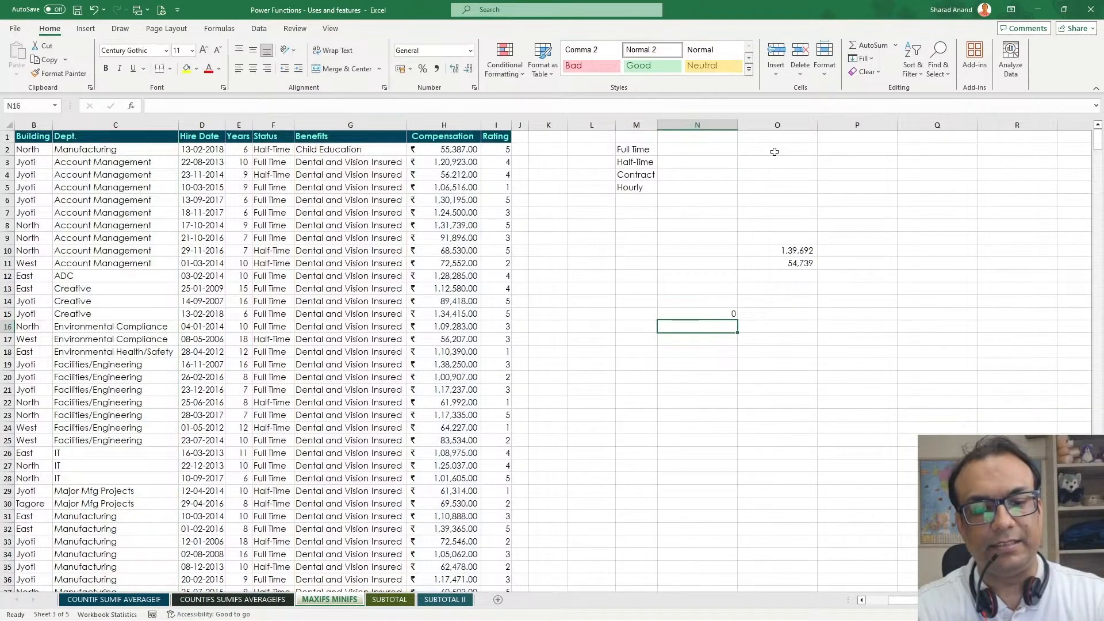
Replace the Benefits criterion in the N15 MAXIFS formula with "Dental and Vision Insured", copied from cell G3.
left_click(720, 314)
key("ctrl+Up")
double_click(721, 314)
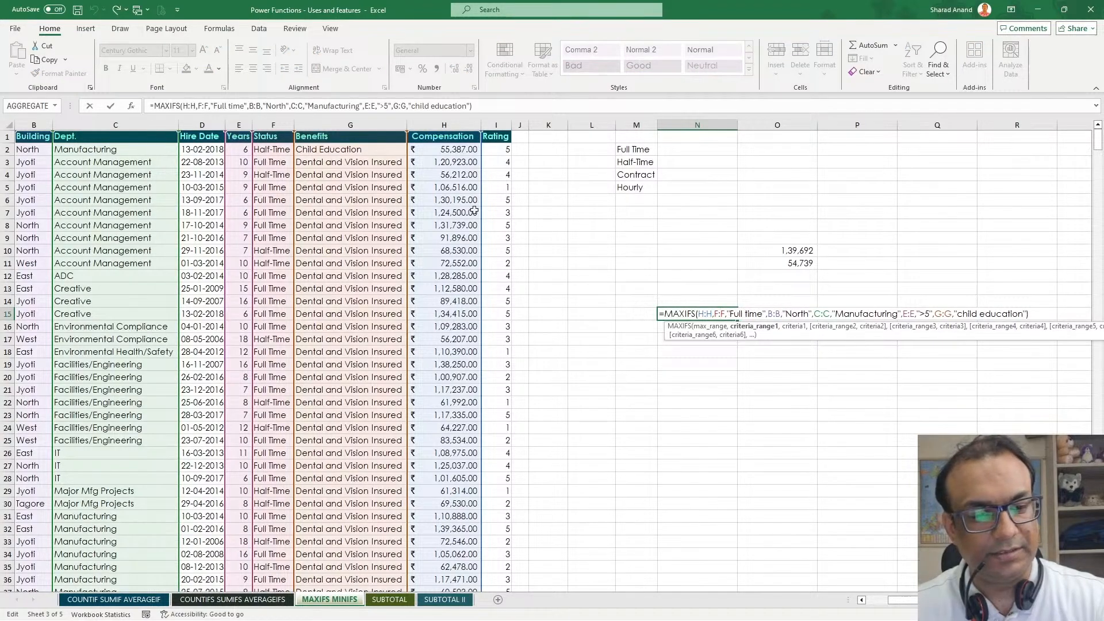
key("Escape")
left_click(388, 164)
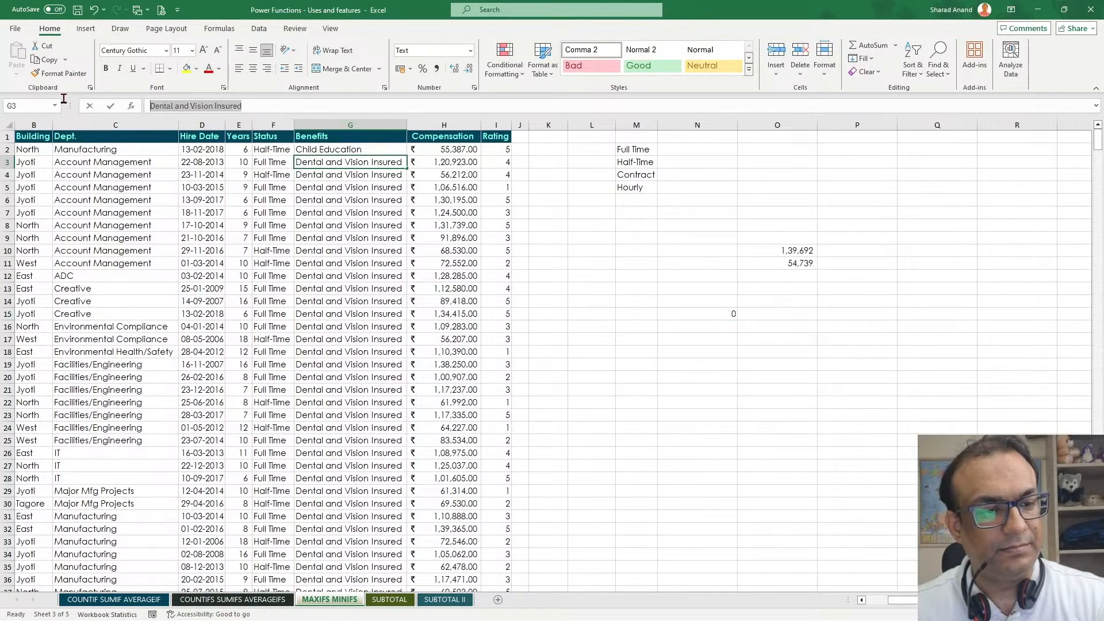
double_click(704, 312)
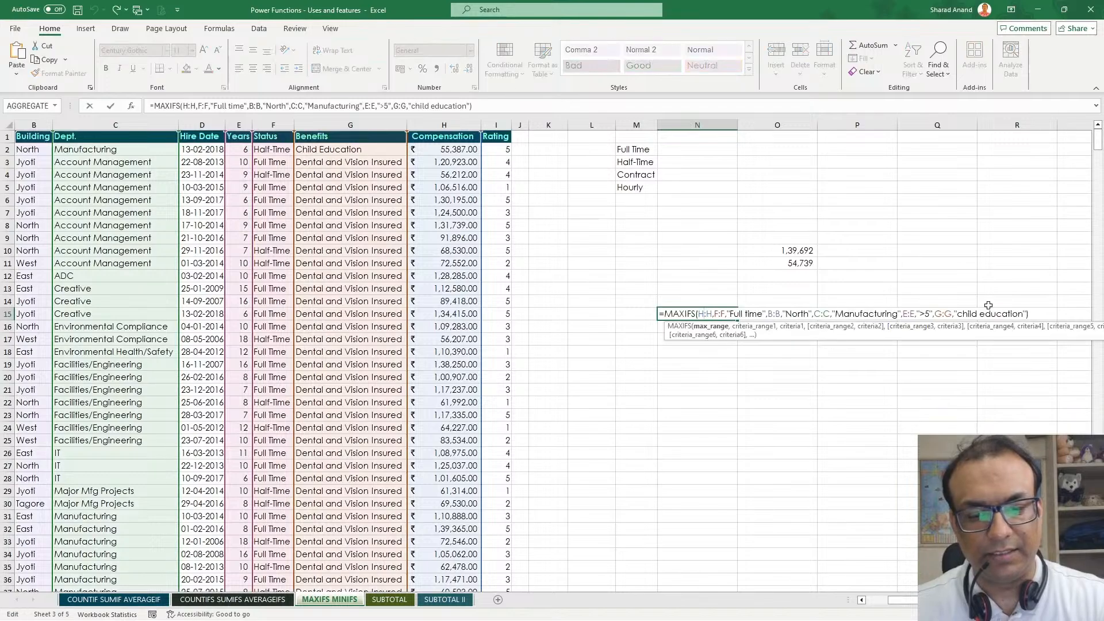
mouse_move(957, 314)
left_mouse_down()
mouse_move(1021, 314)
mouse_move(953, 317)
left_mouse_up()
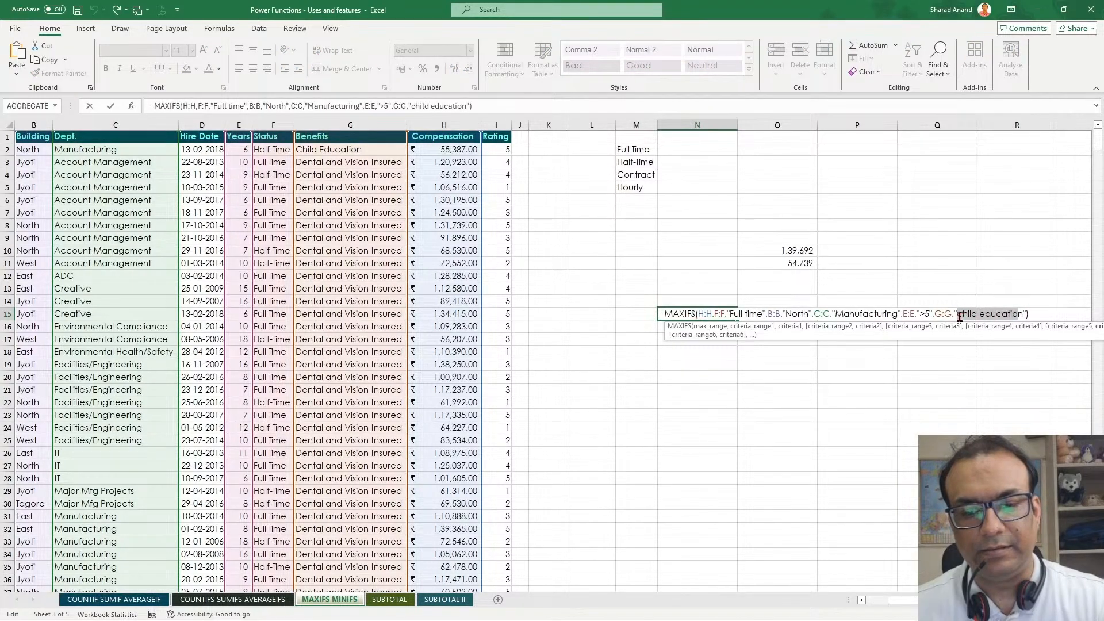
type("Dental and Vision Insured")
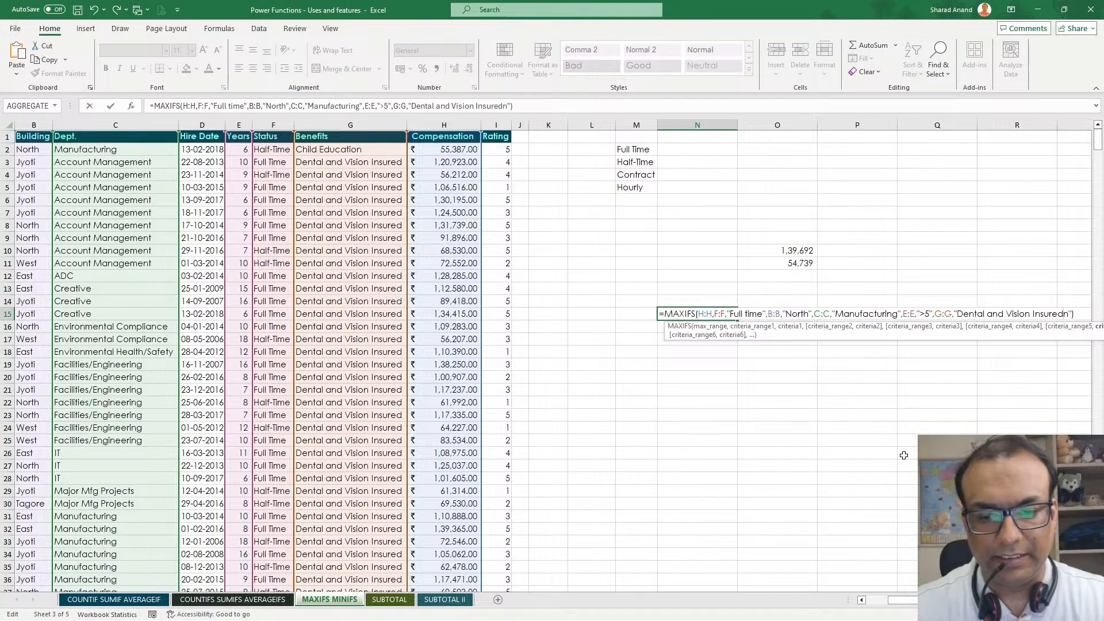
key("Delete")
key("Return")
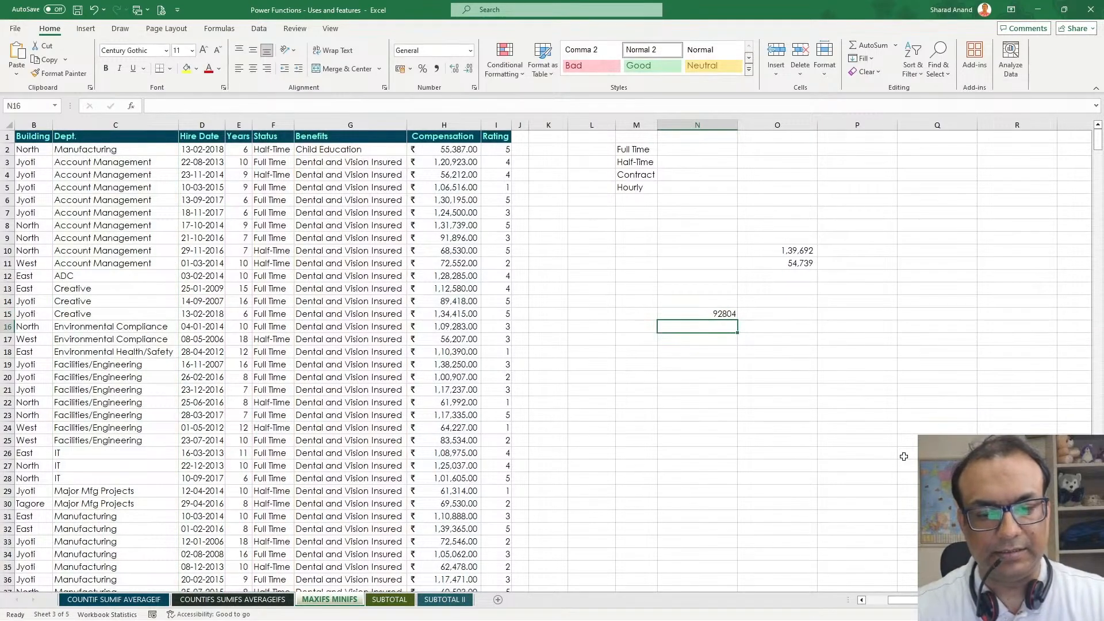
Add a sixth criterion to the MAXIFS formula in N15 matching ">3" in the Rating column I:I.
double_click(711, 314)
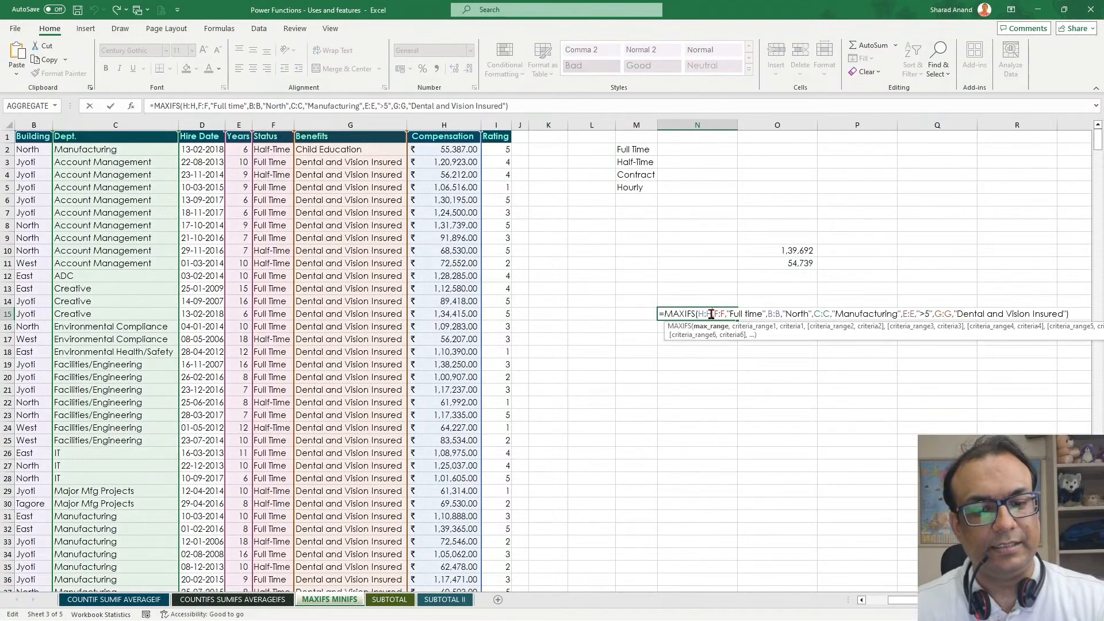
left_click(1071, 313)
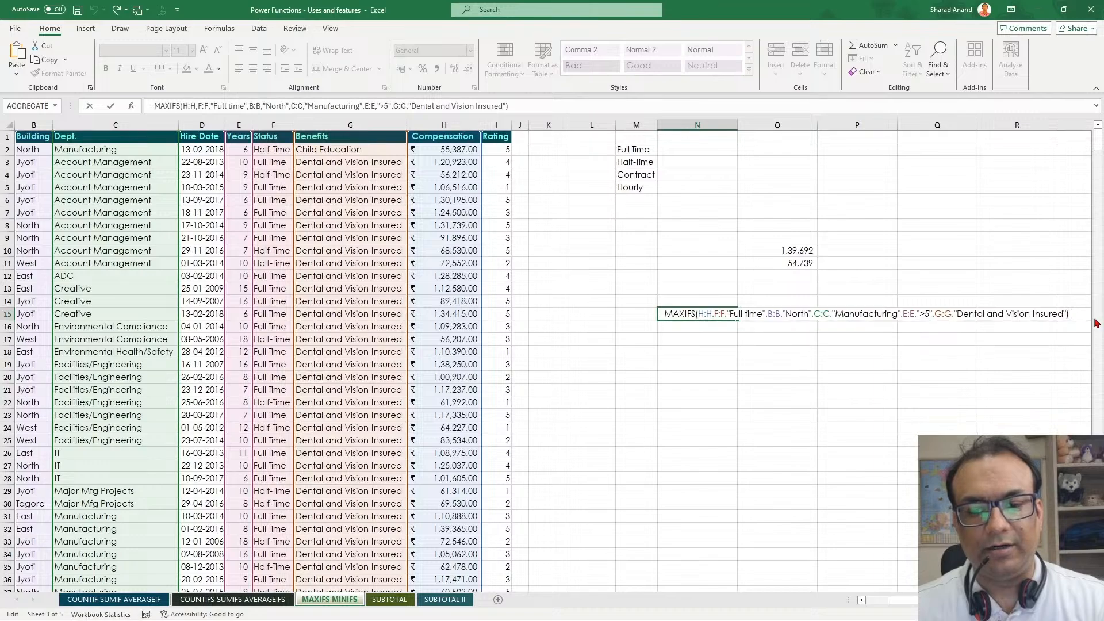
key("BackSpace")
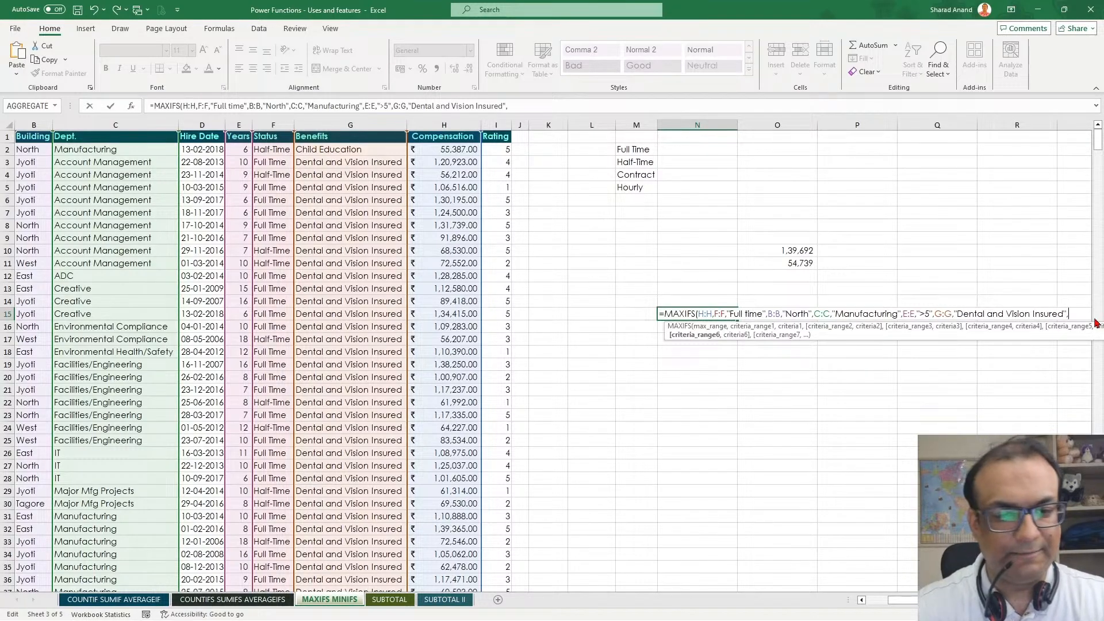
type(",")
left_click(498, 123)
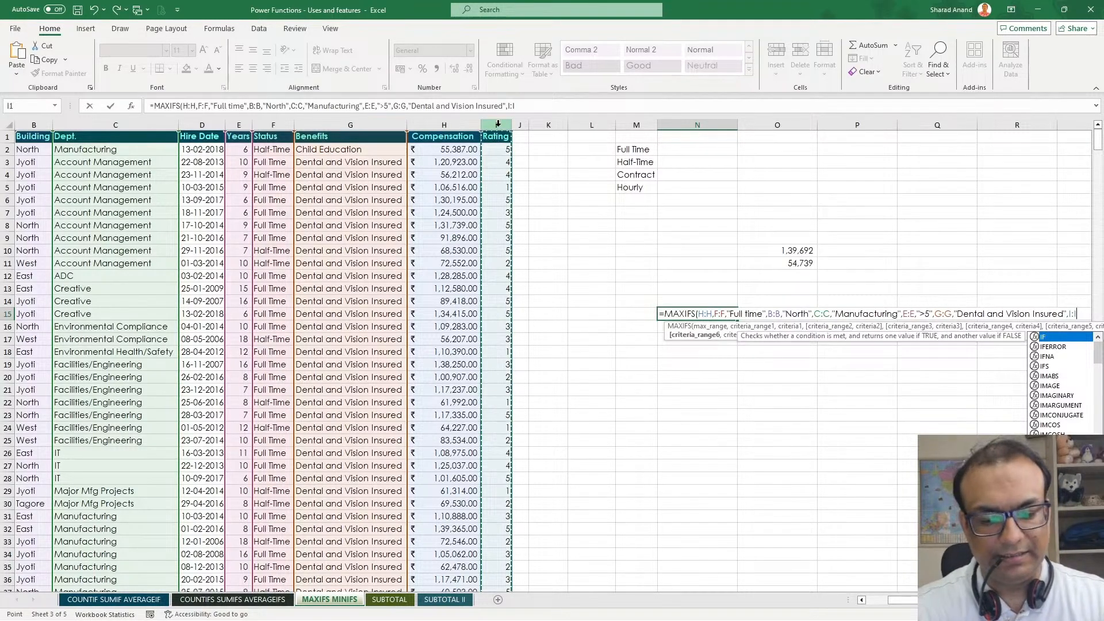
type(",\">")
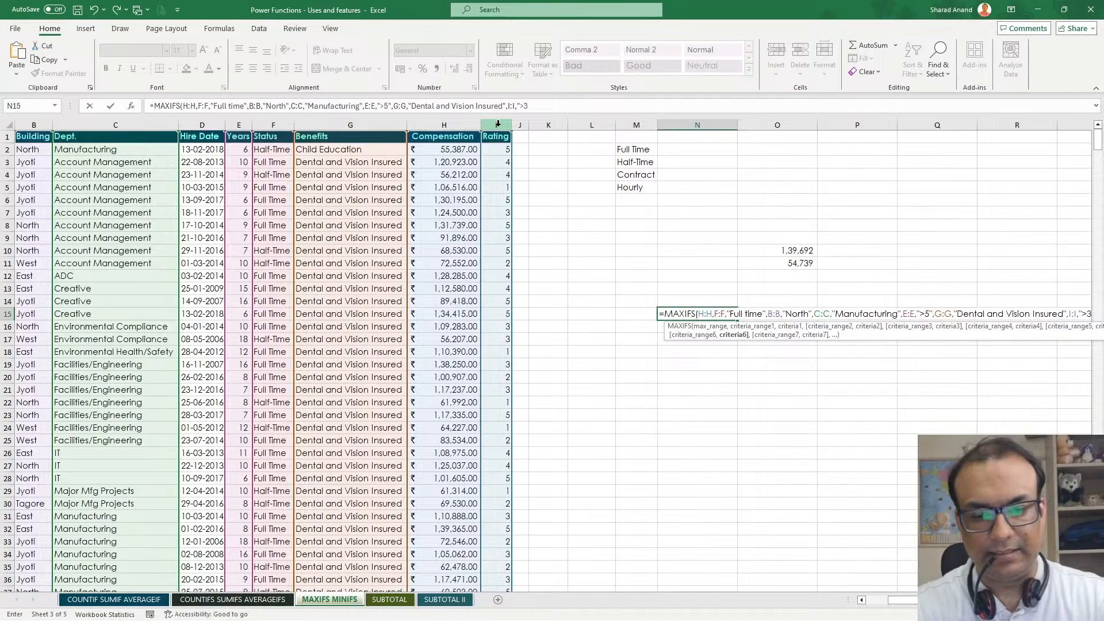
type("3\")")
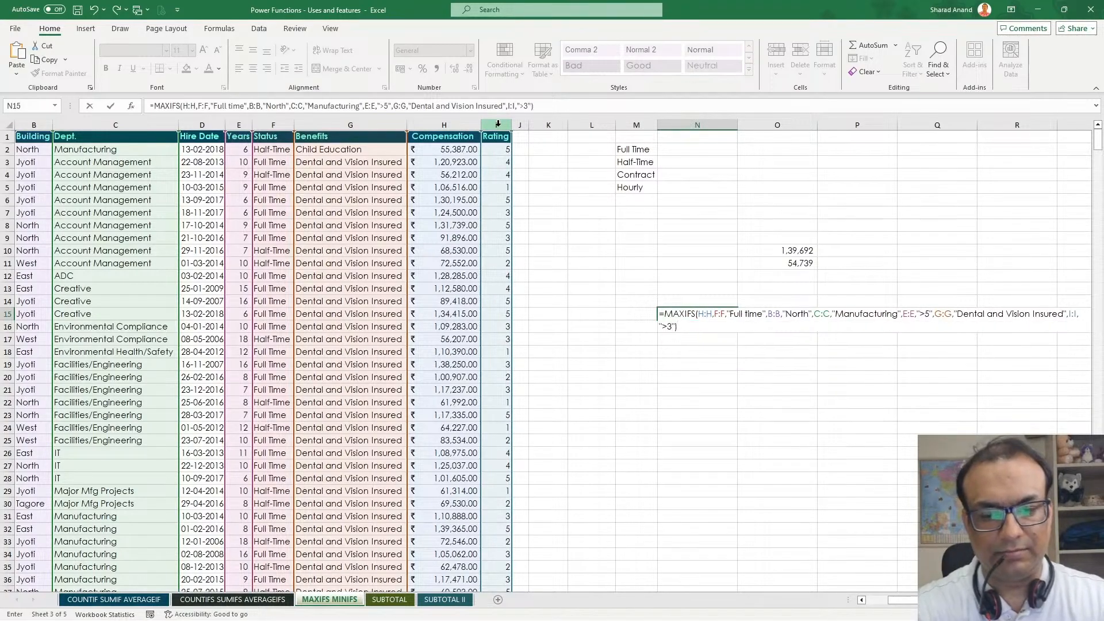
key("Return")
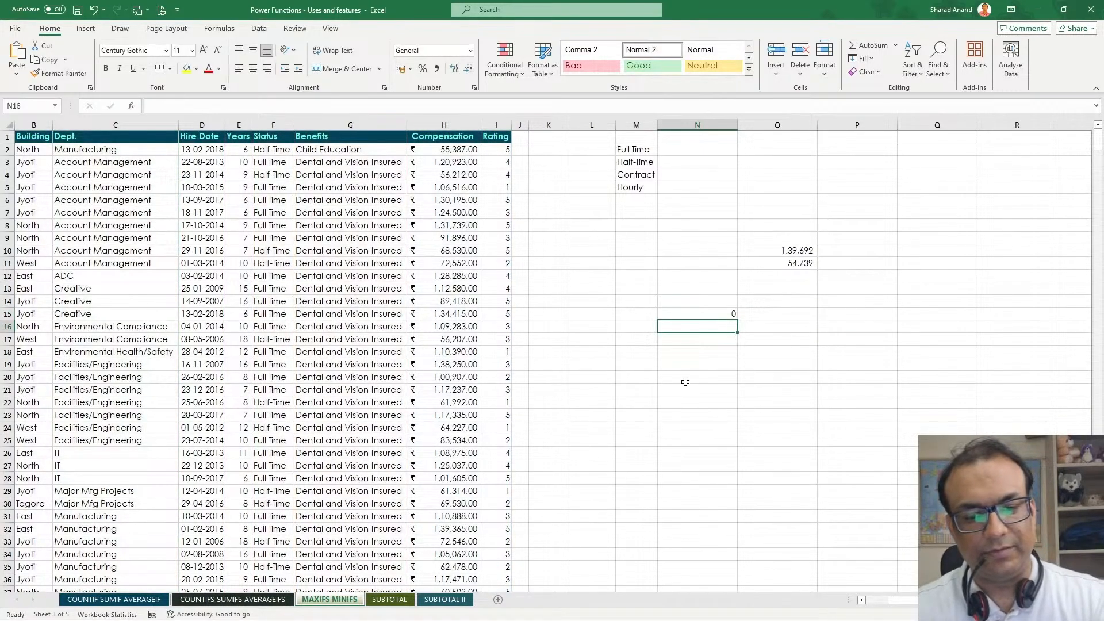
Change the Rating criterion in the N15 MAXIFS formula to ">2".
double_click(684, 314)
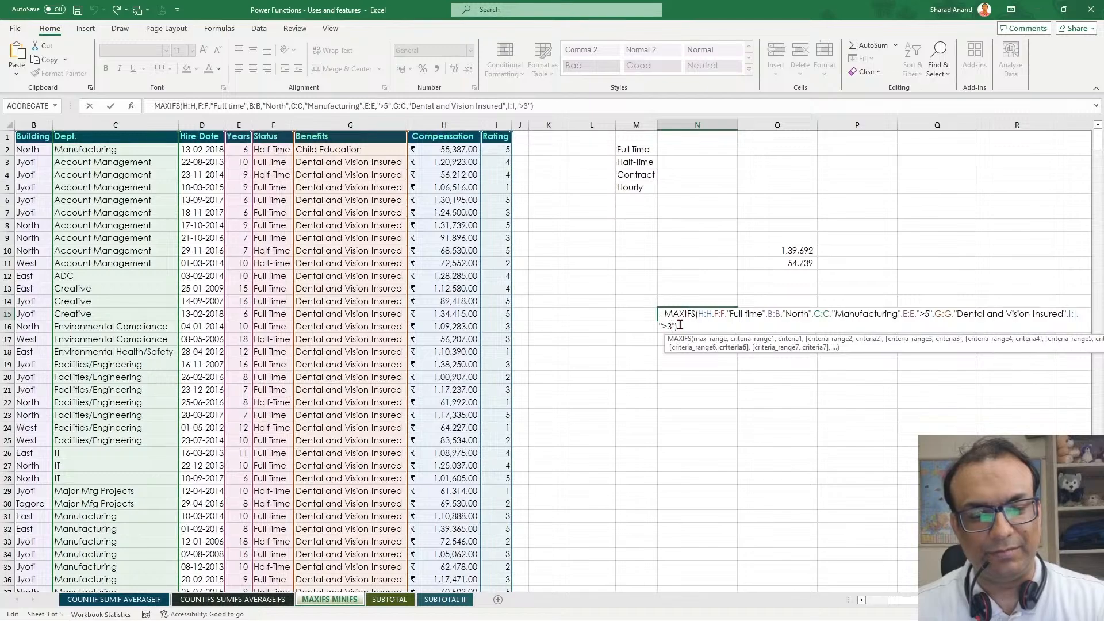
key("Return")
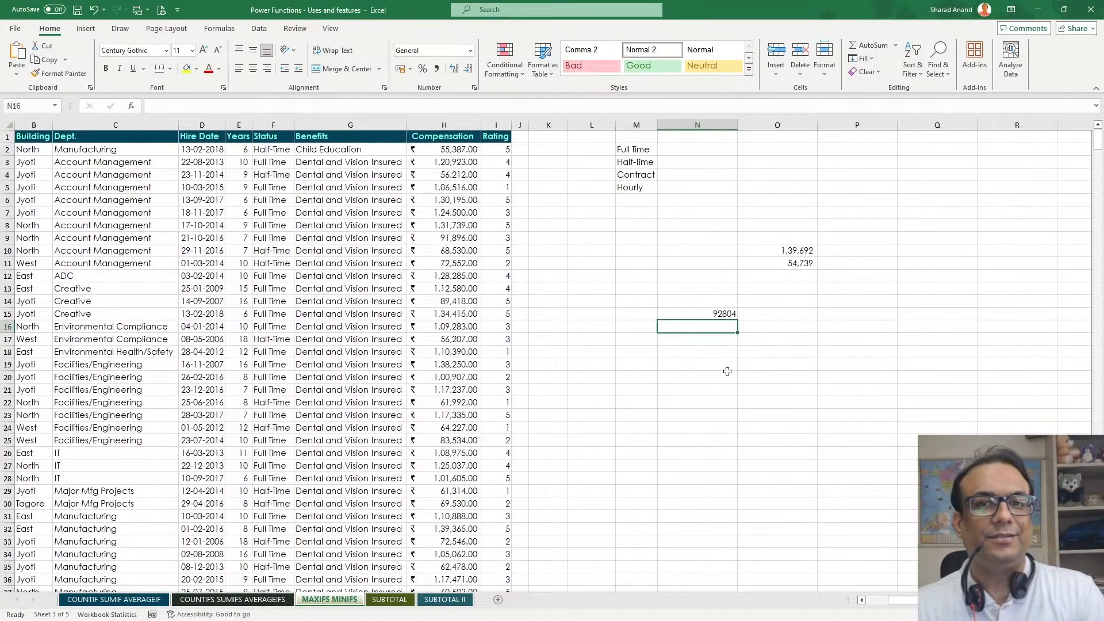
left_click(717, 314)
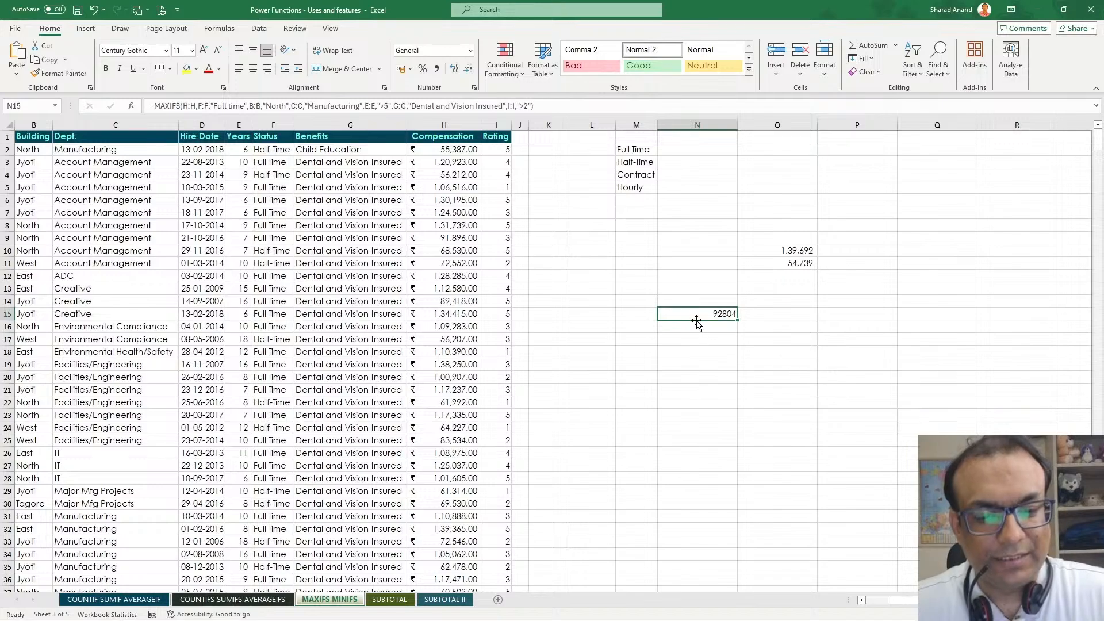
Copy the text of the N15 MAXIFS formula, without its equals sign, into cell N20.
double_click(696, 318)
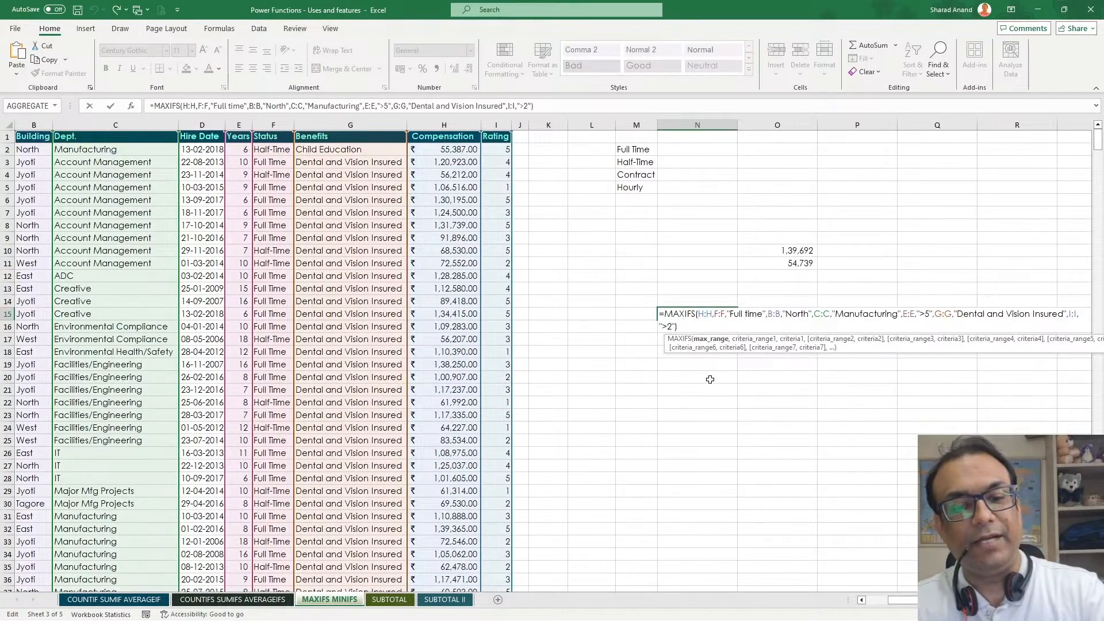
key("Escape")
double_click(667, 314)
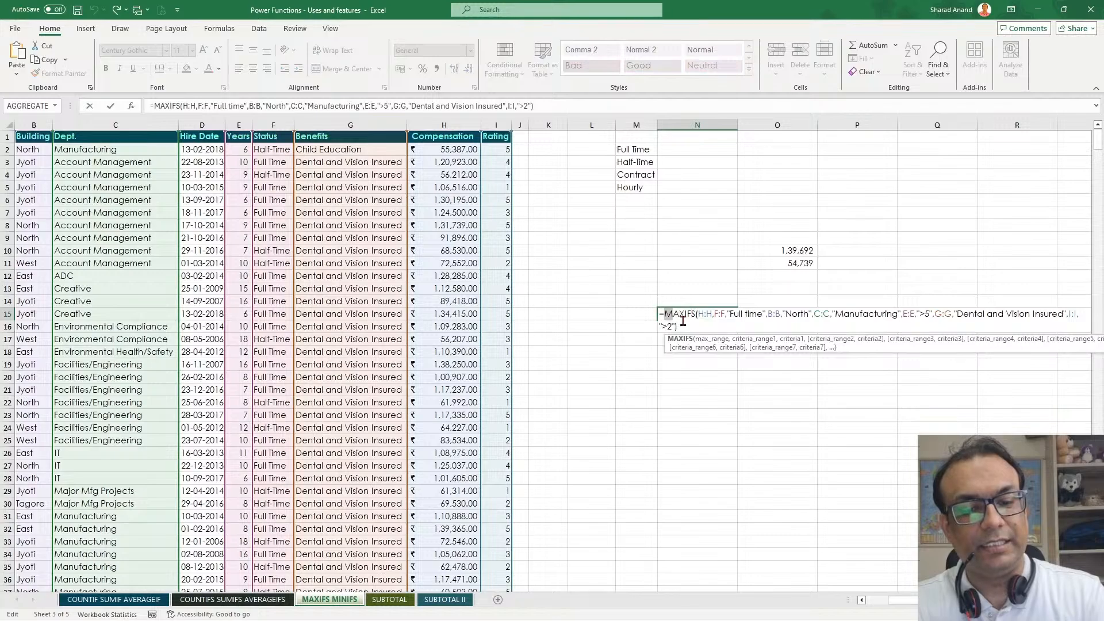
key("Escape")
left_click(676, 375)
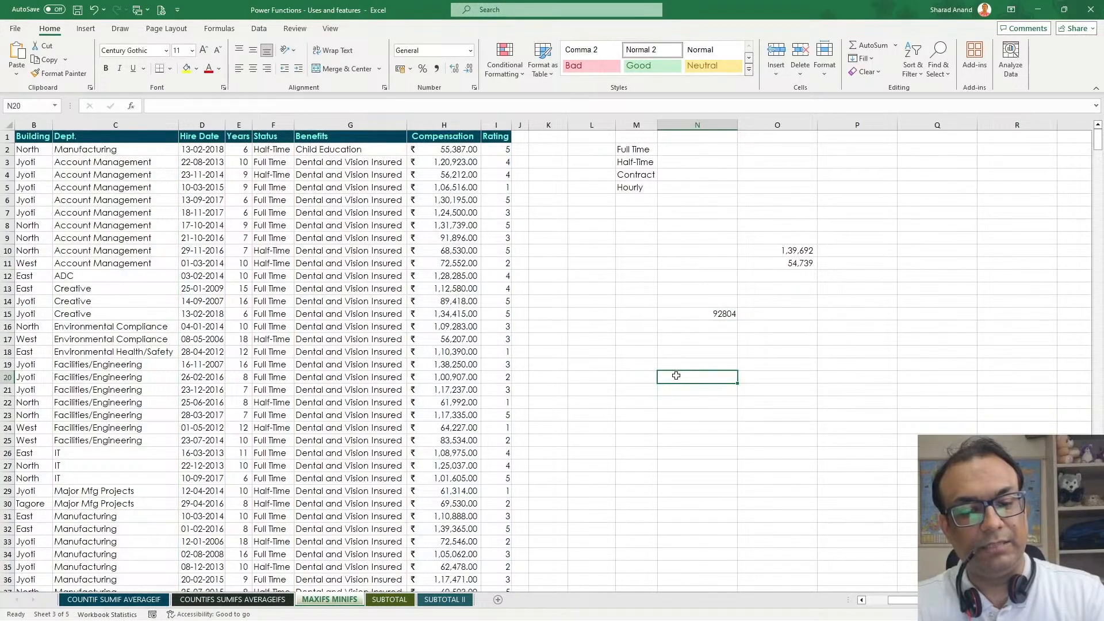
double_click(676, 375)
type("MAXIFS(H:H,F:F,\"Full time\",B:B,\"North\",C:C,\"Manufacturing\",E:E,\">5\",G:G,\"Dental and Vision Insured\",I:I,\">2\")")
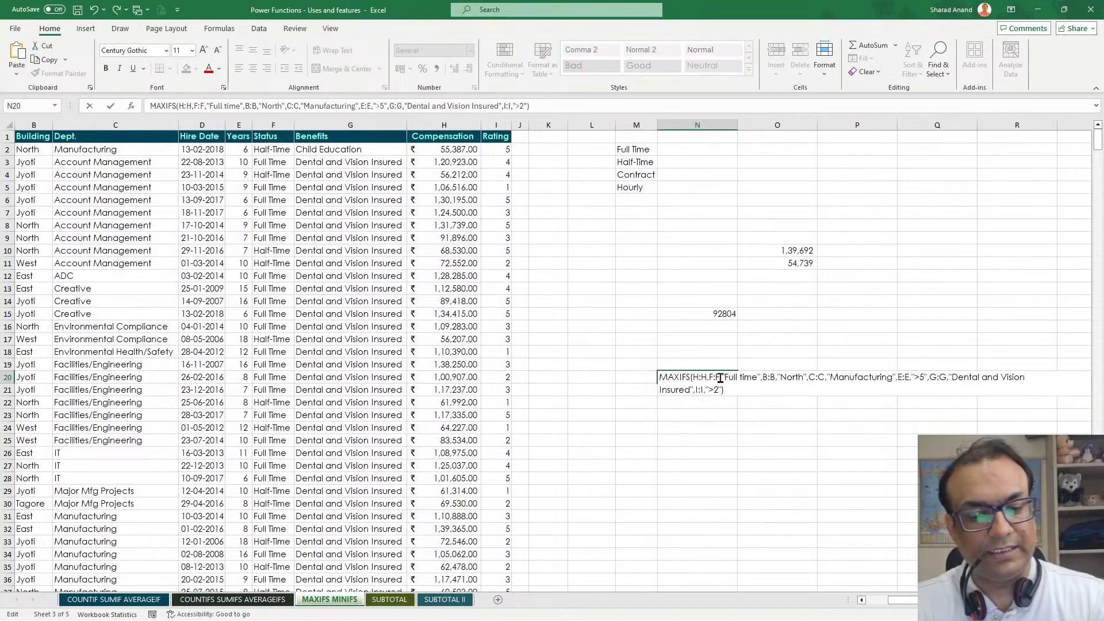
Replace "MAXIF" at the start of the copied text in N20 with "=miniif" and enter the formula.
key("Delete")
key("Delete")
key("Delete")
key("Delete")
key("Delete")
key("Delete")
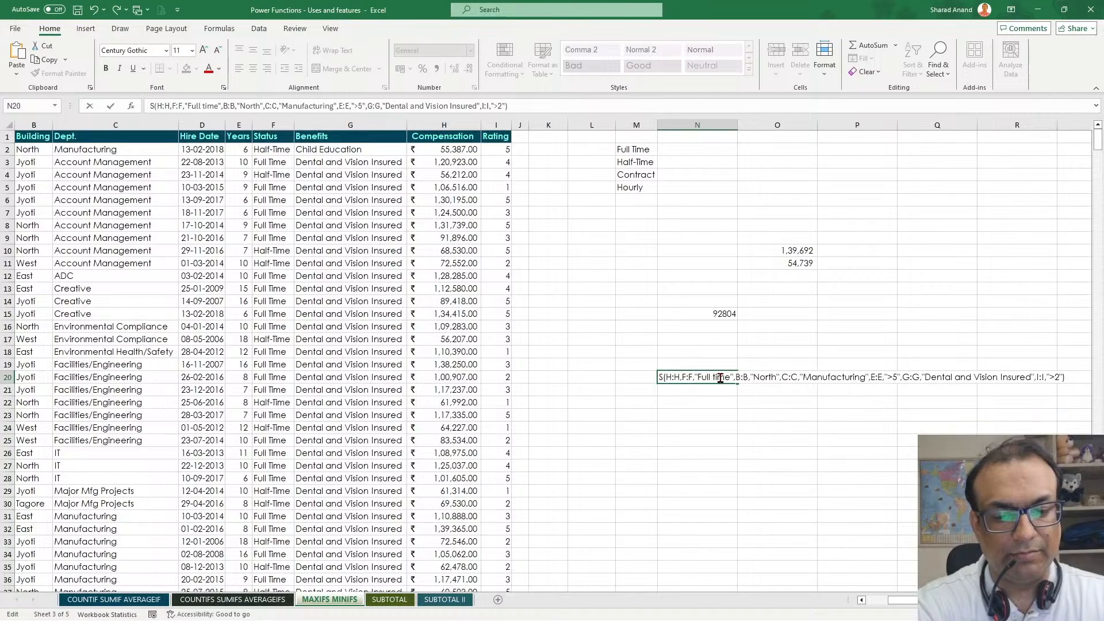
type("=miniif")
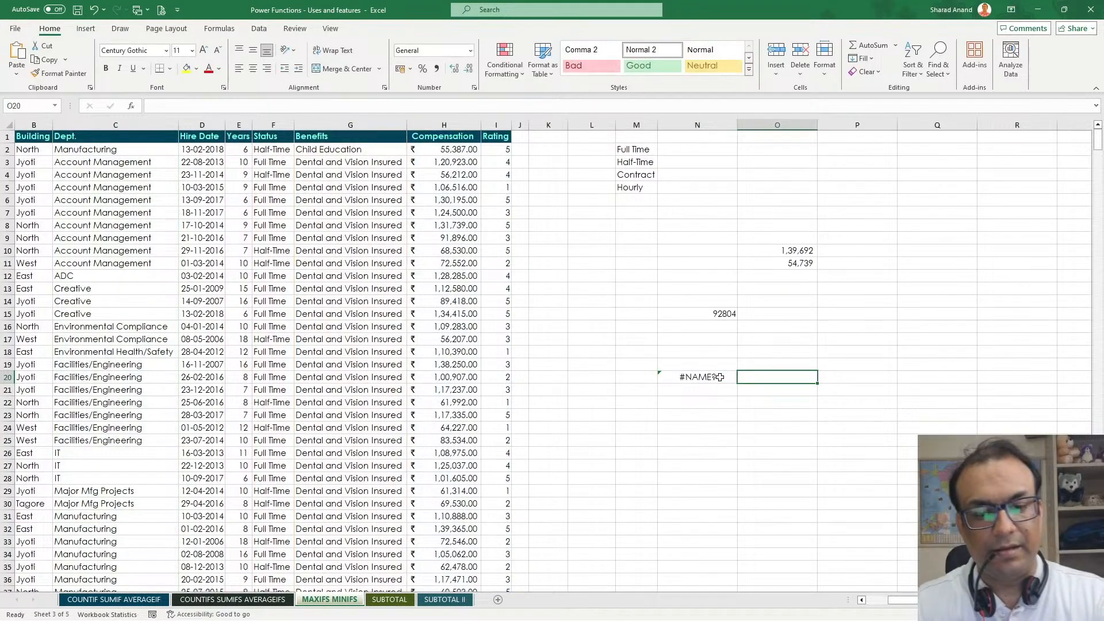
Correct the function name in N20 to MINIFS, removing the leftover "ifs(" and keeping all the copied ranges and criteria.
double_click(719, 377)
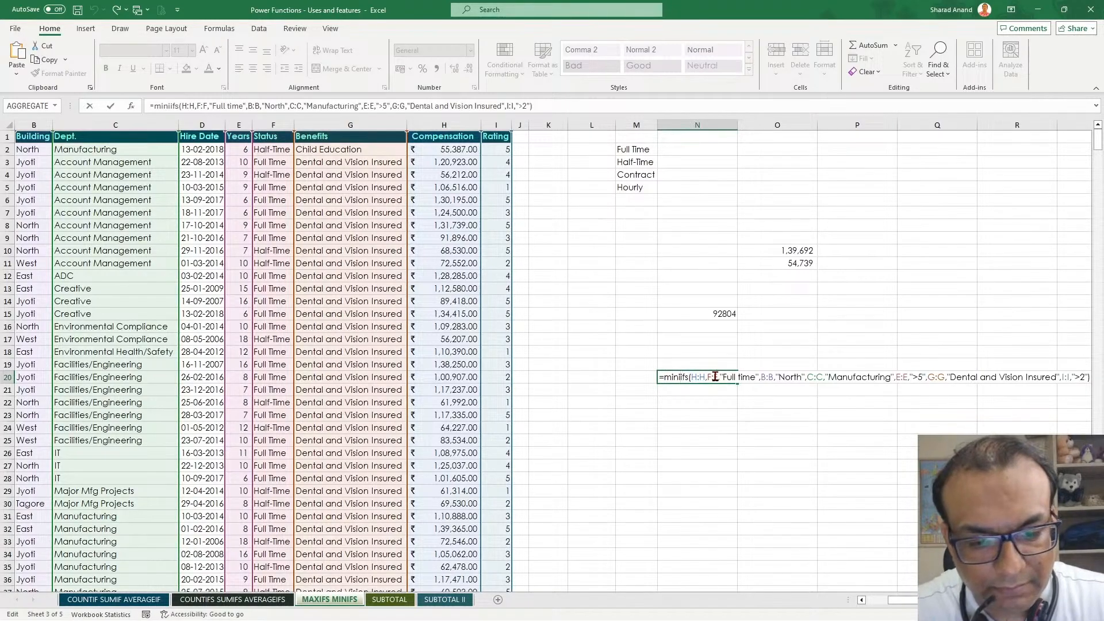
key("BackSpace")
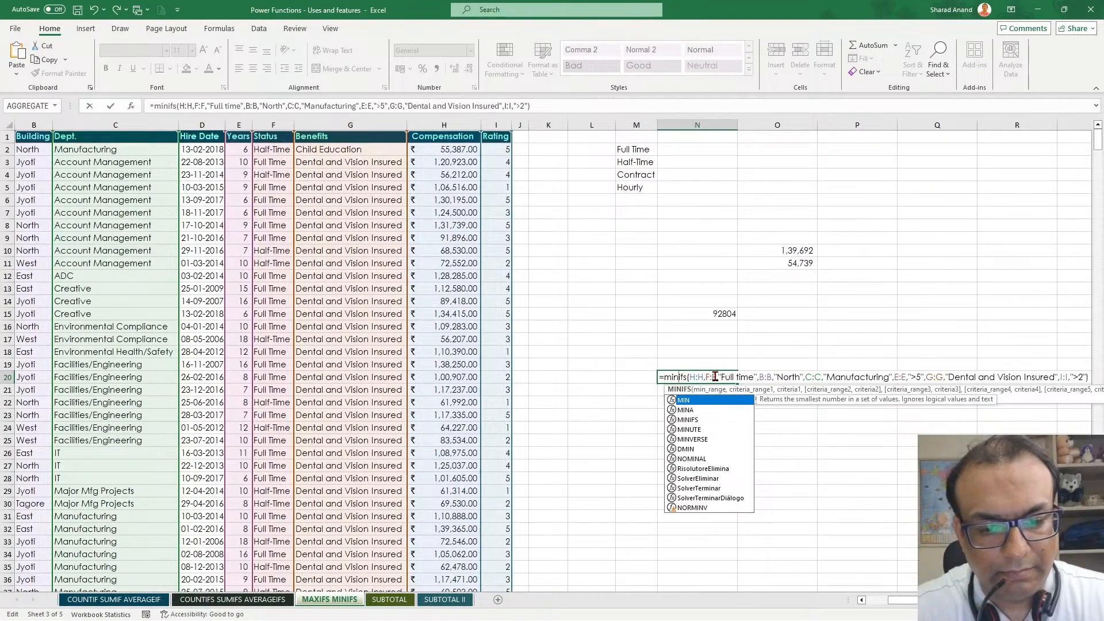
double_click(708, 419)
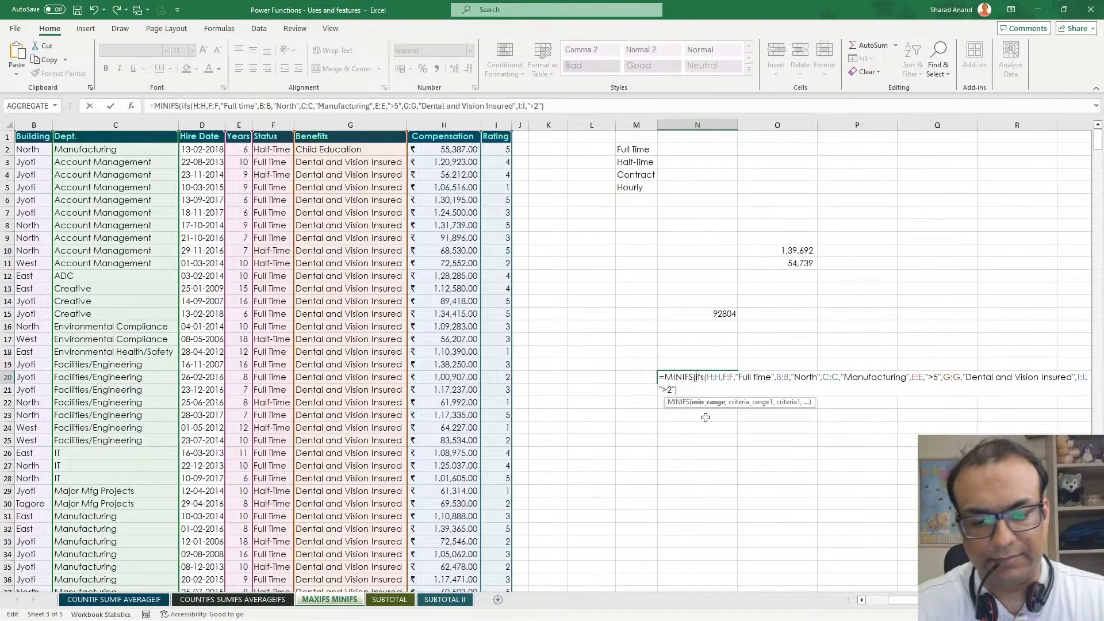
key("Delete")
key("Delete")
key("Delete")
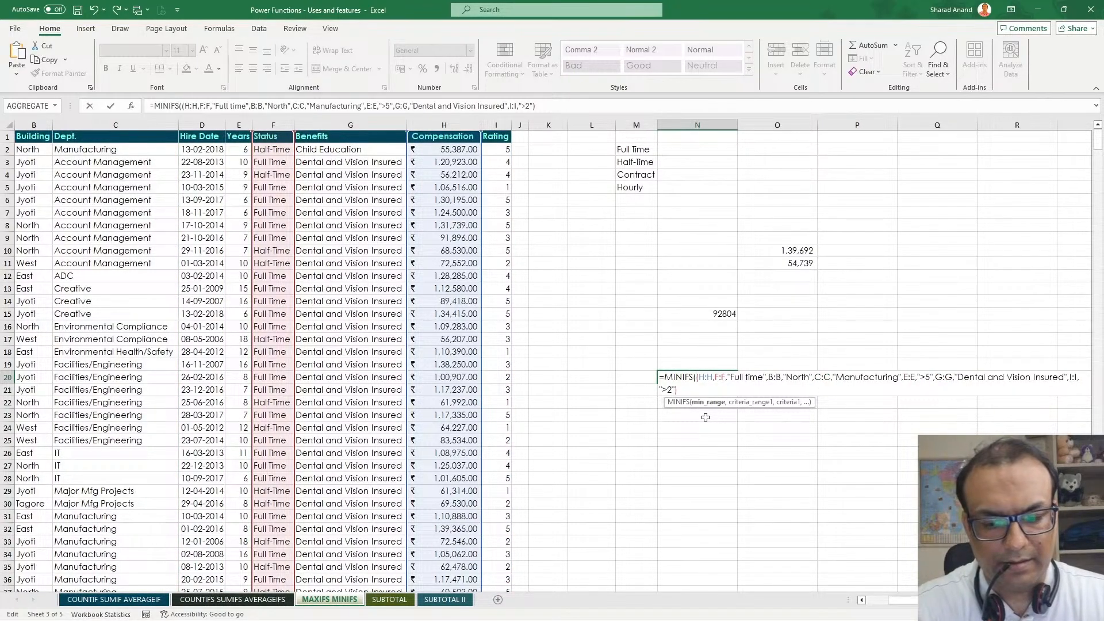
key("Delete")
key("Return")
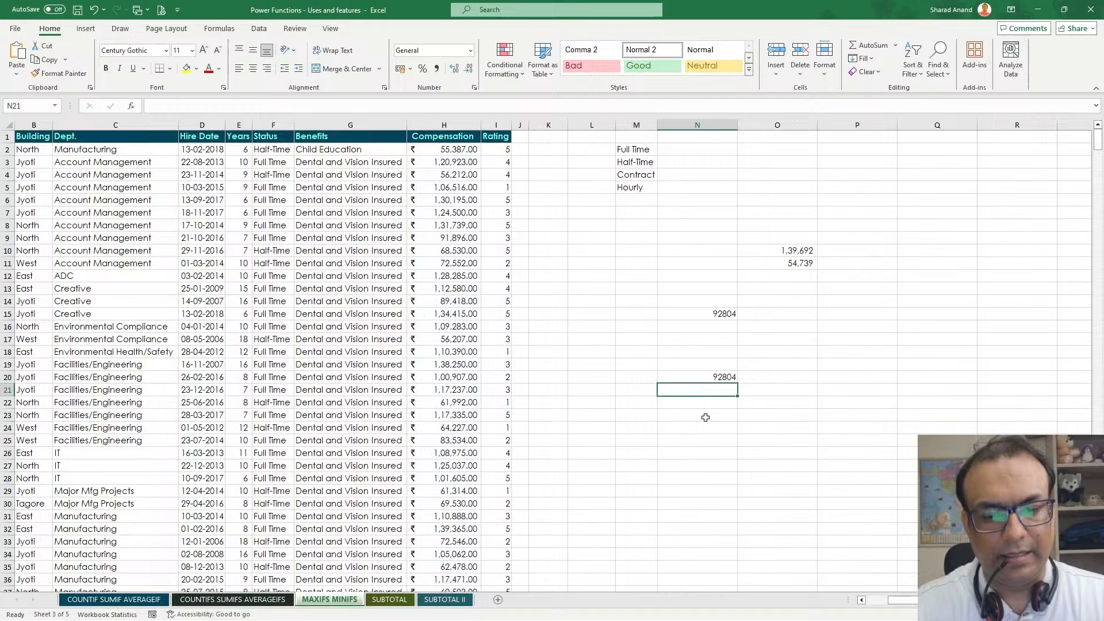
left_click(717, 374)
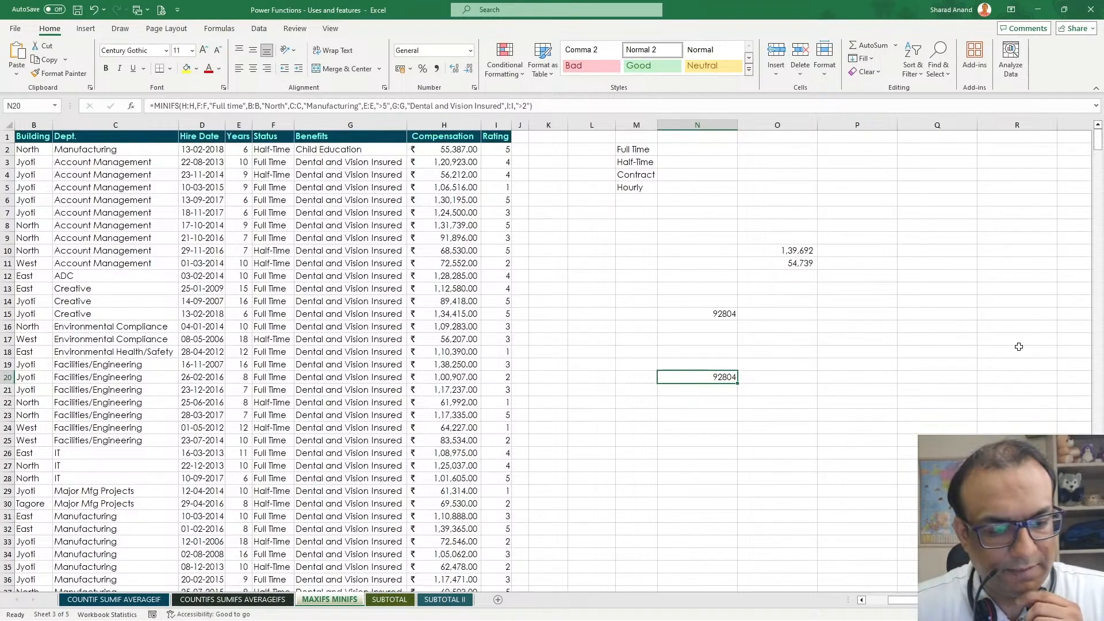
Open the SUBTOTAL sheet and widen columns A to E of its employee table to one equal width.
left_click(384, 599)
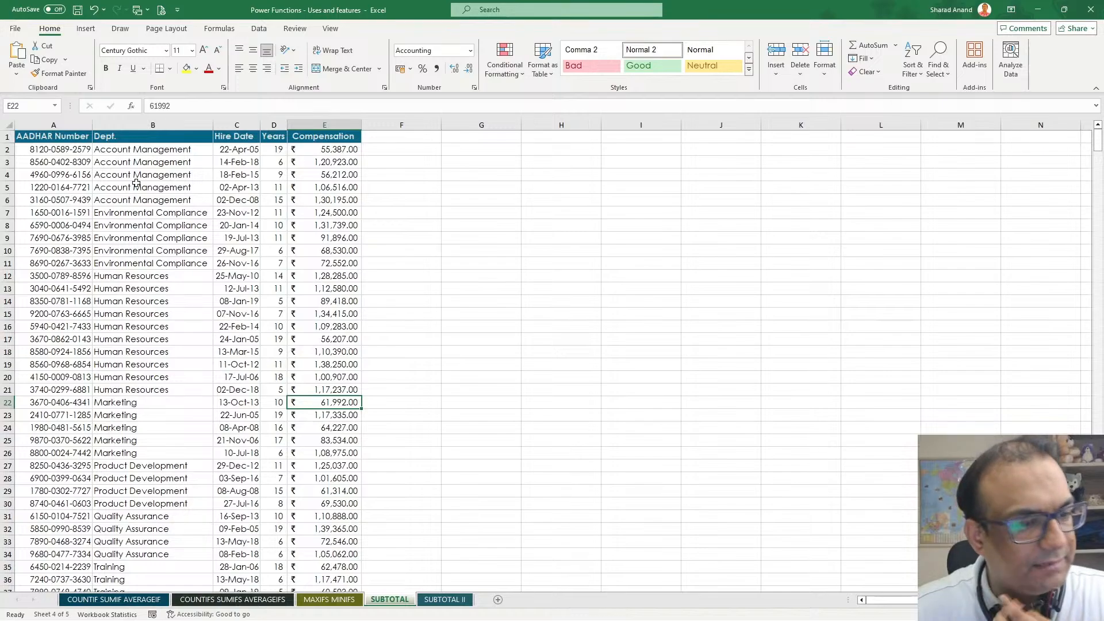
left_click(165, 179)
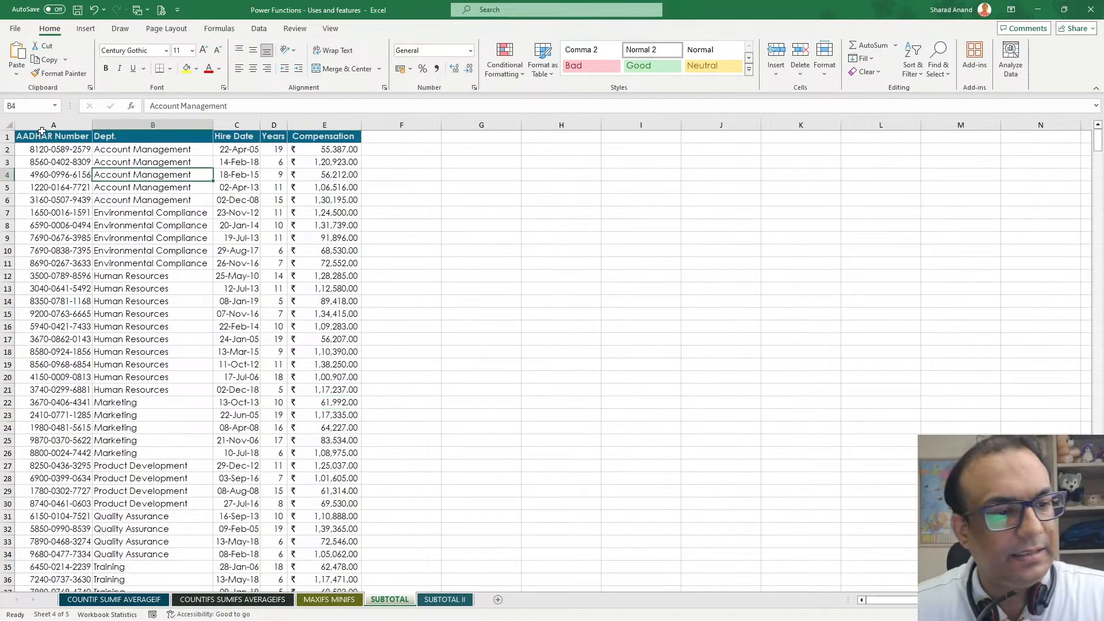
left_click(43, 136)
key("ctrl+a")
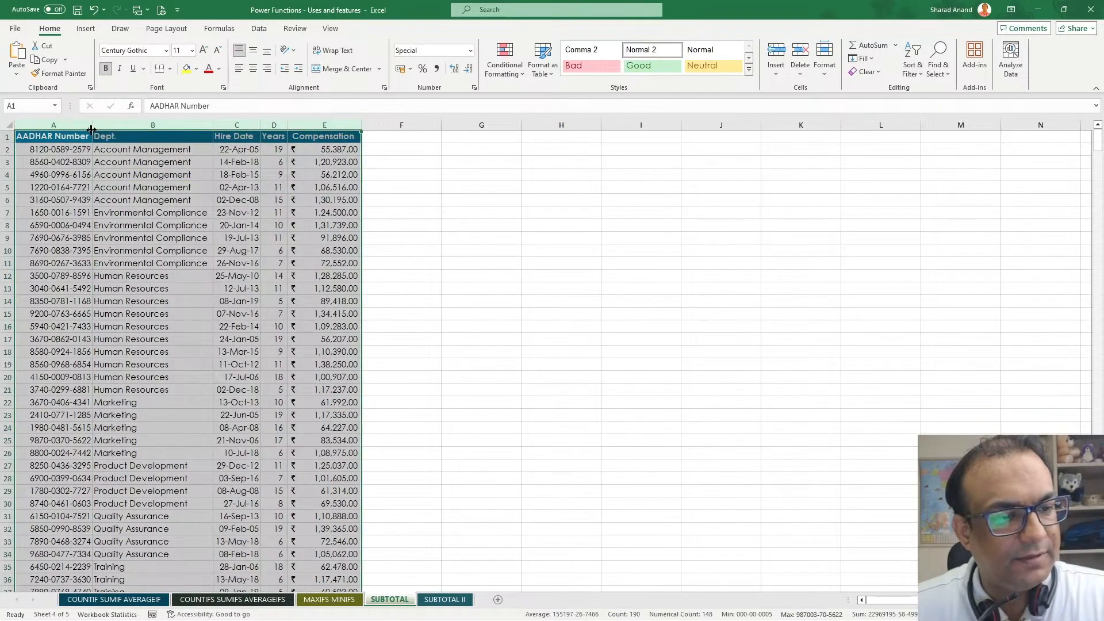
left_click_drag(92, 125, 148, 122)
left_click(337, 227)
left_click(458, 224)
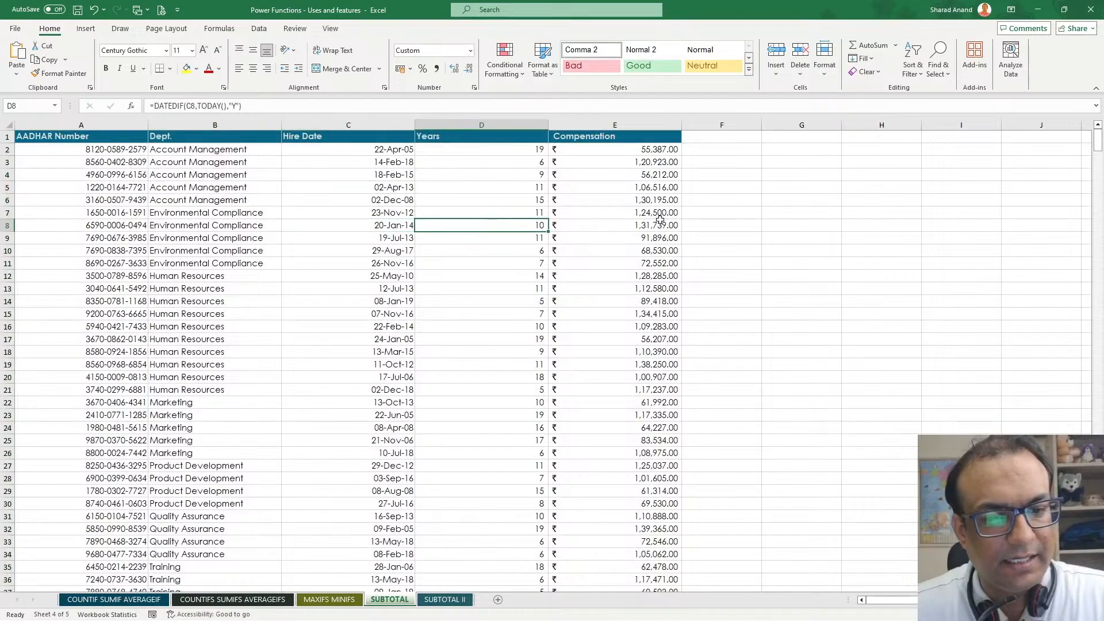
Highlight entries in the AADHAR Number, Dept. and Hire Date columns in turn to review the table's fields.
left_click(624, 185)
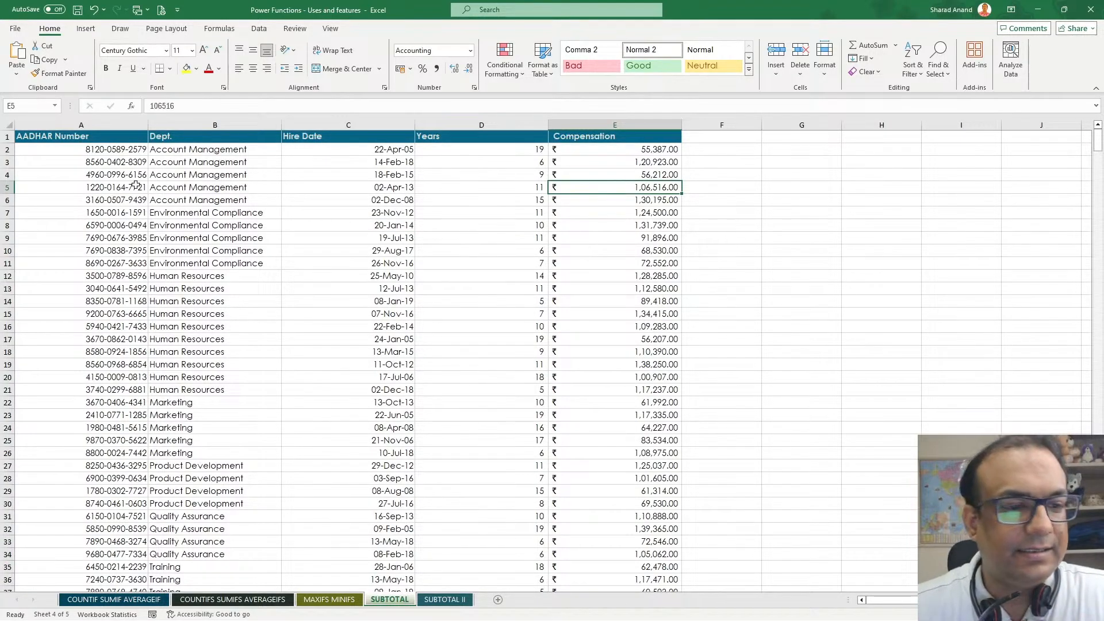
left_click_drag(101, 162, 105, 478)
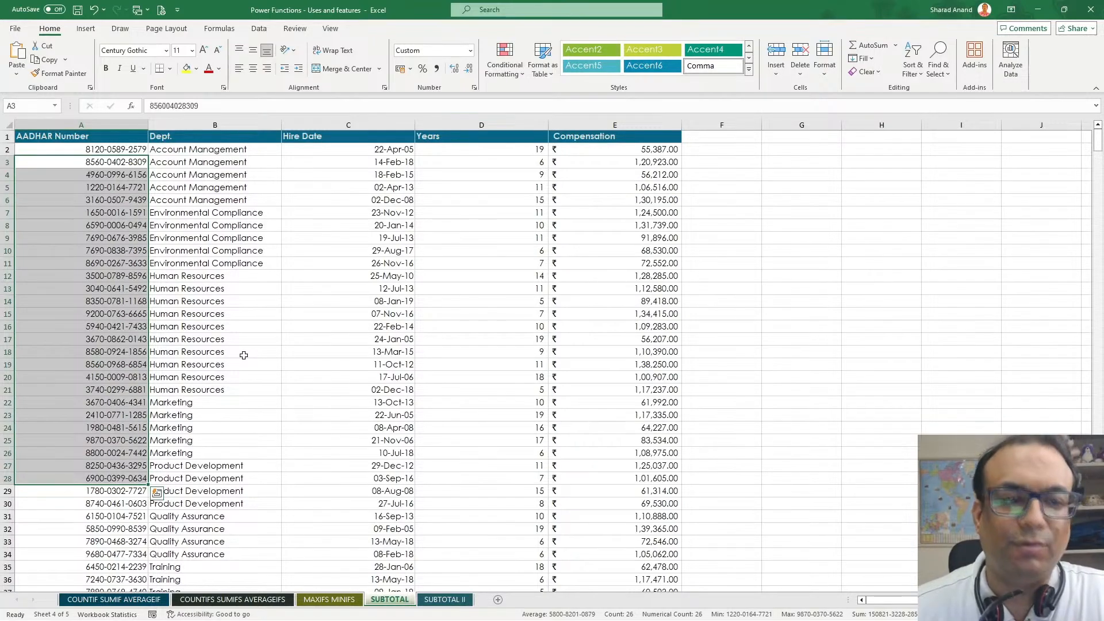
left_click(213, 279)
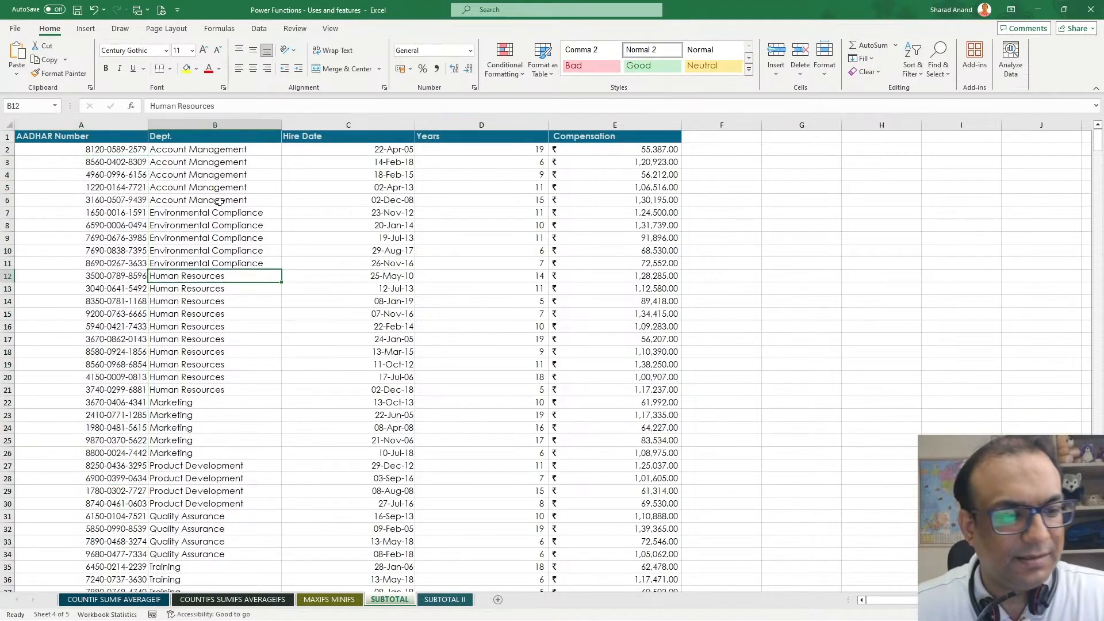
left_click_drag(215, 174, 184, 395)
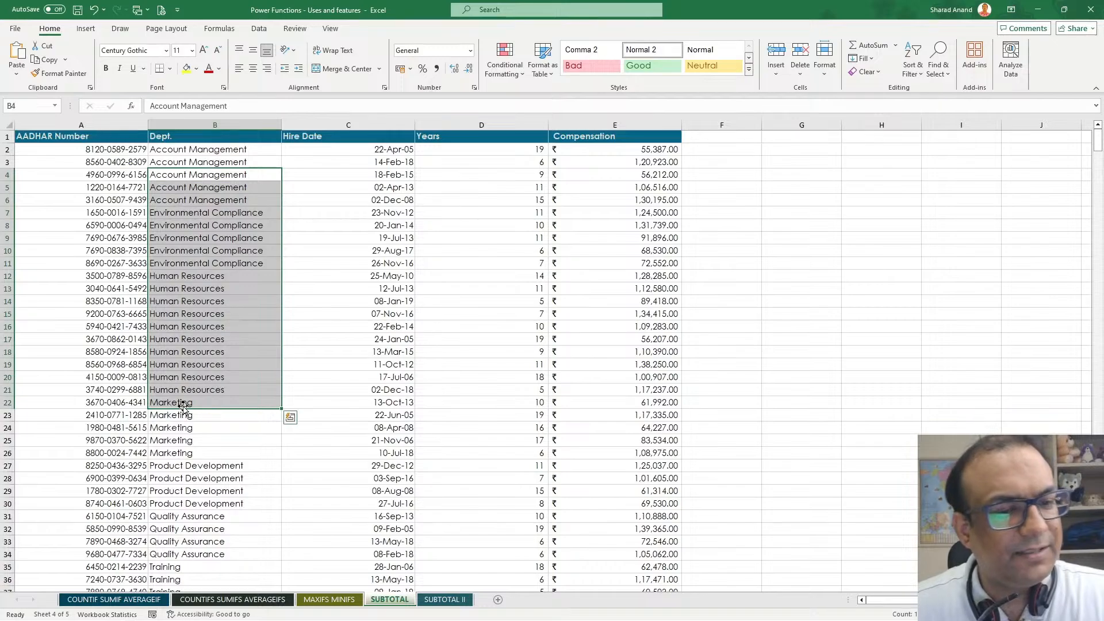
left_click_drag(334, 149, 310, 440)
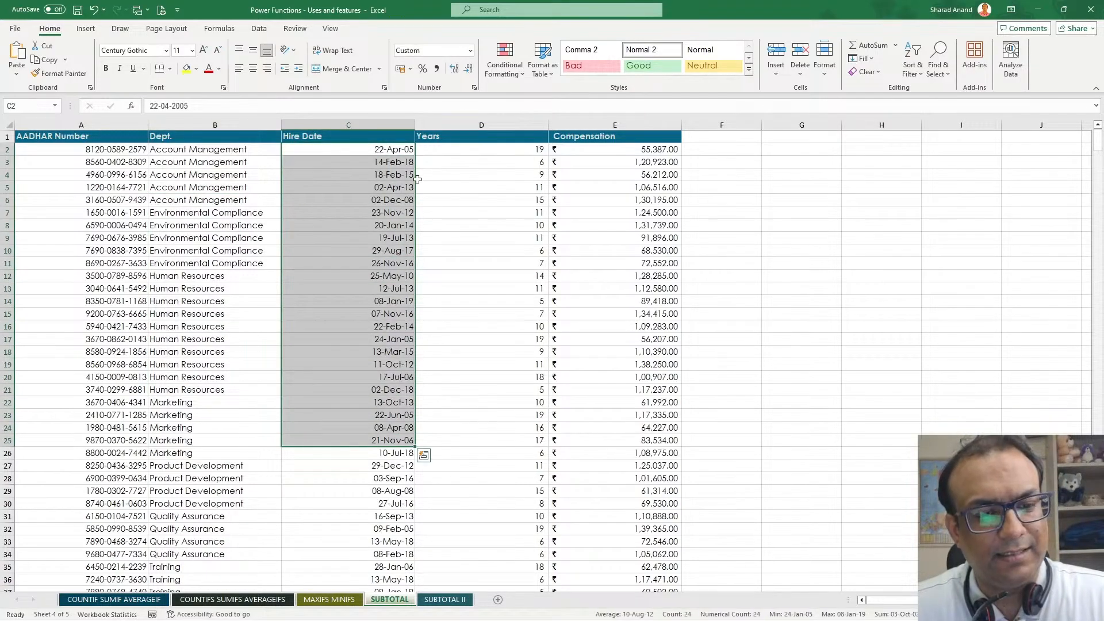
Narrow the Hire Date and Years columns and select the Years values in D2:D18.
left_click_drag(402, 114, 372, 136)
left_click(483, 185)
left_click_drag(506, 137, 405, 371)
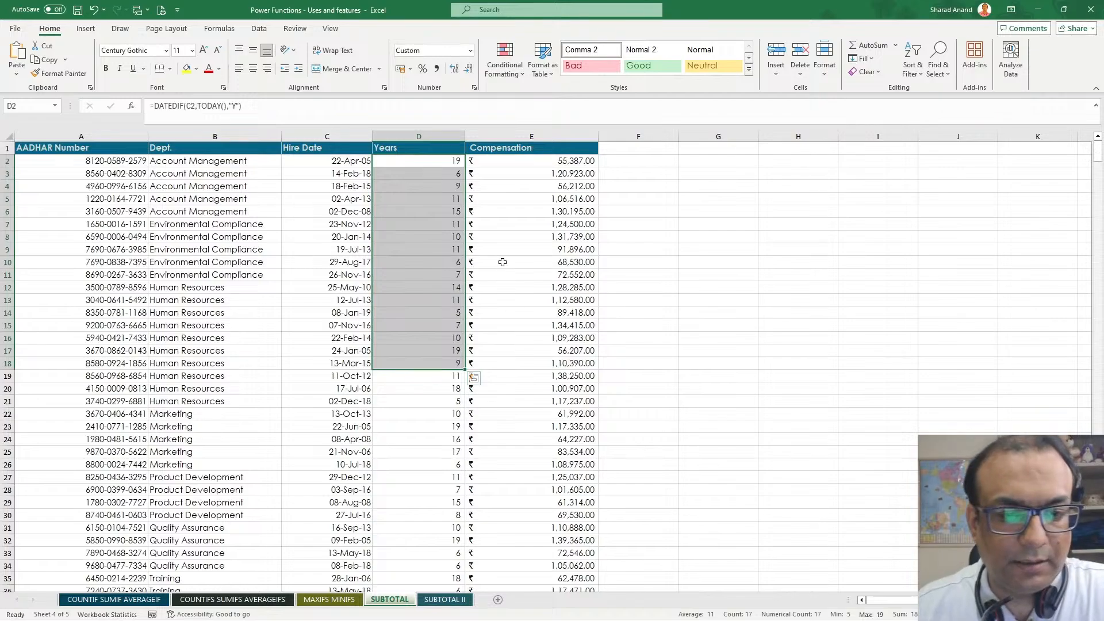
Examine the Compensation values and look through the department groups down to the end of the table.
left_click(513, 238)
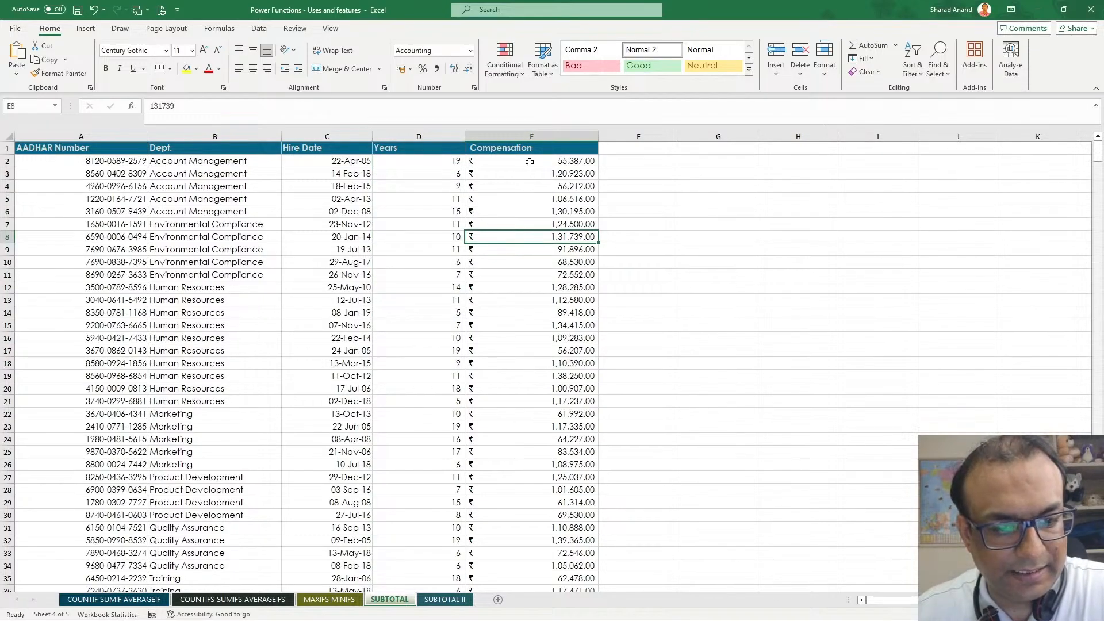
left_click_drag(530, 163, 520, 422)
left_click(206, 264)
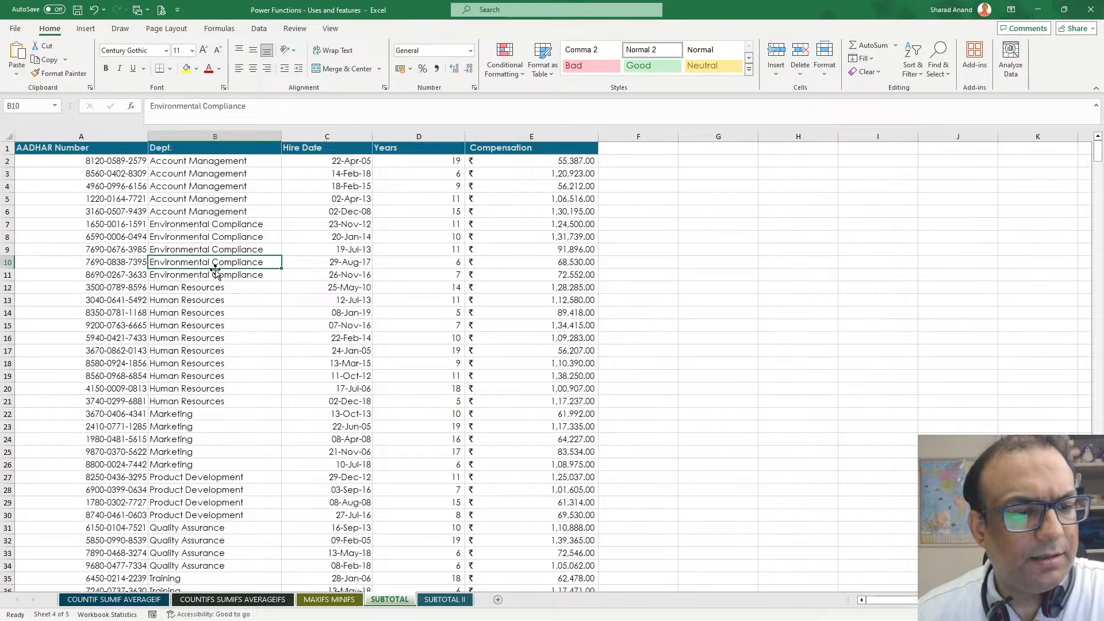
scroll(207, 270, "down", 5)
scroll(215, 271, "up", 5)
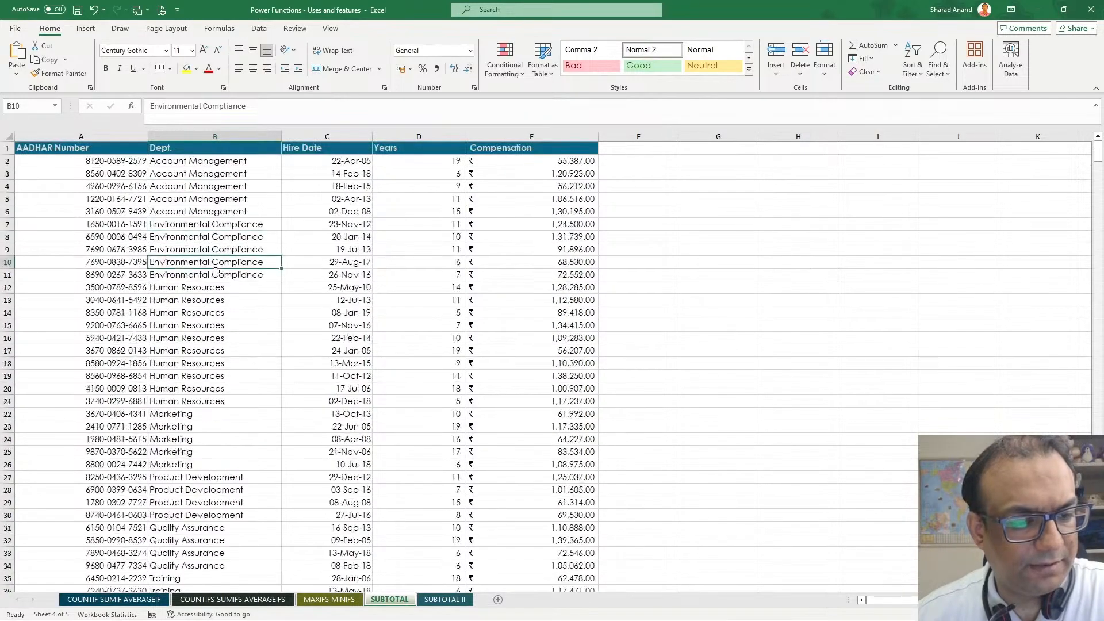
scroll(217, 273, "down", 4)
scroll(216, 272, "down", 3)
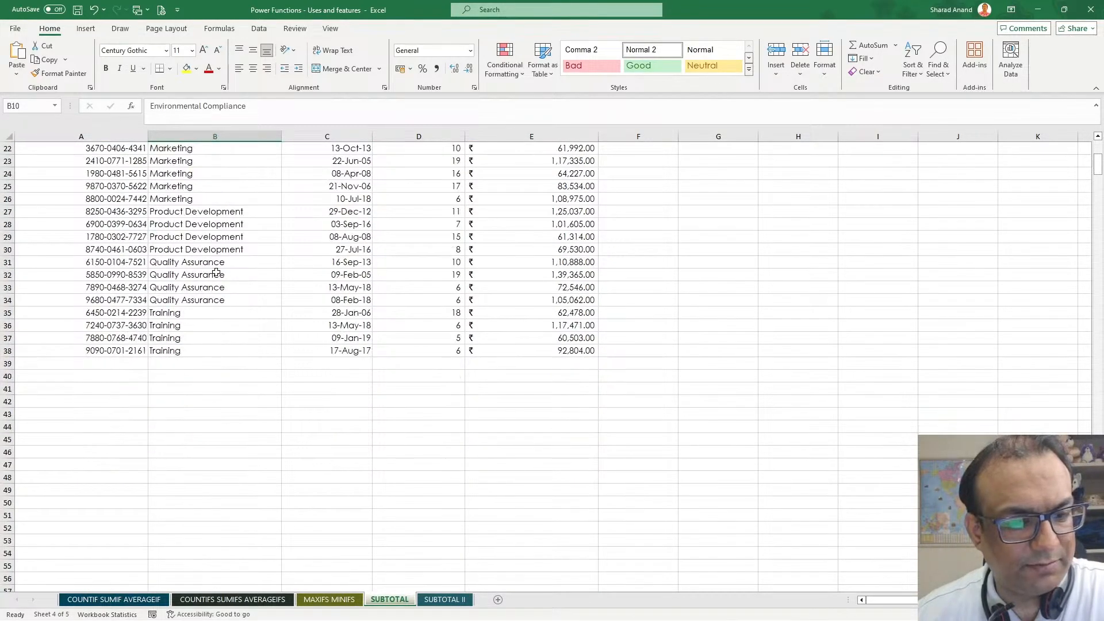
scroll(216, 272, "up", 7)
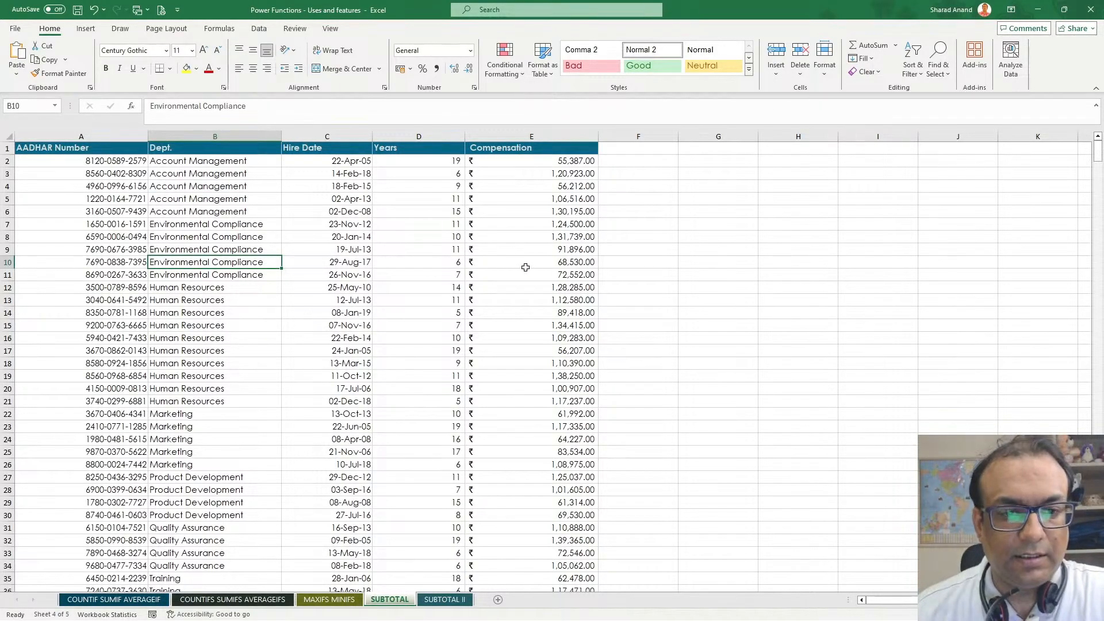
scroll(525, 268, "down", 3)
scroll(525, 267, "up", 3)
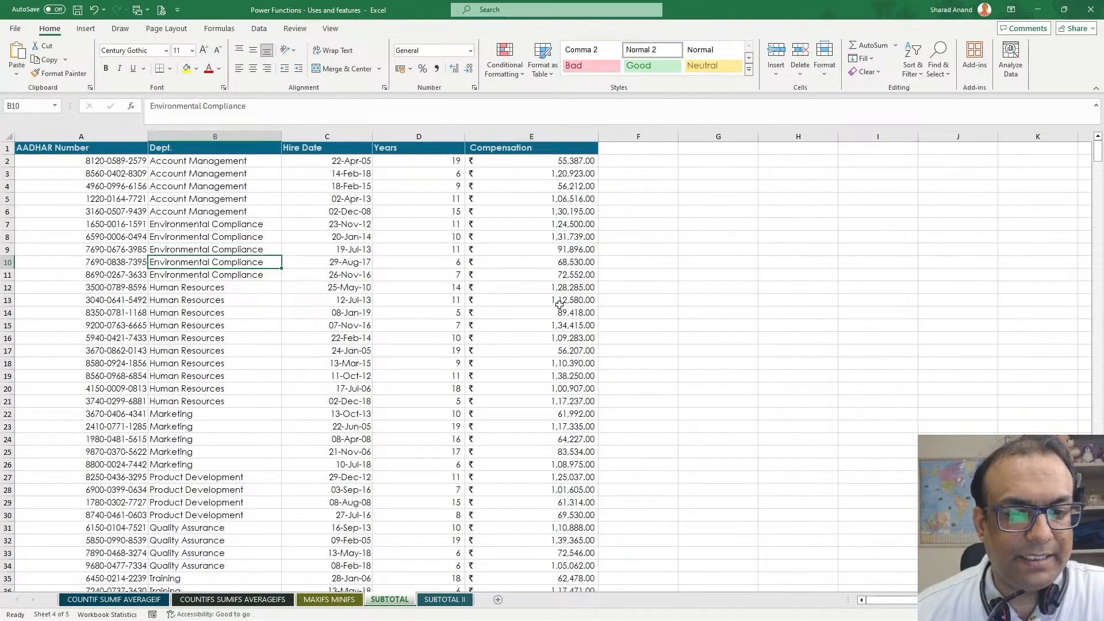
scroll(560, 308, "down", 4)
scroll(803, 172, "up", 4)
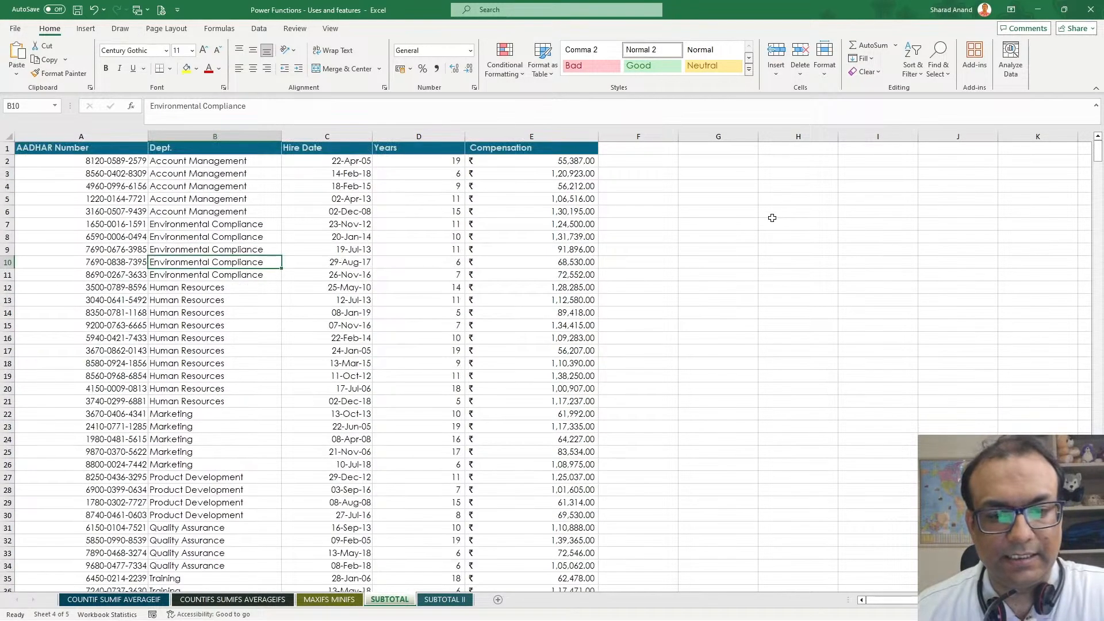
Total the Compensation column in cell G3 with =SUM(E:E).
left_click(737, 172)
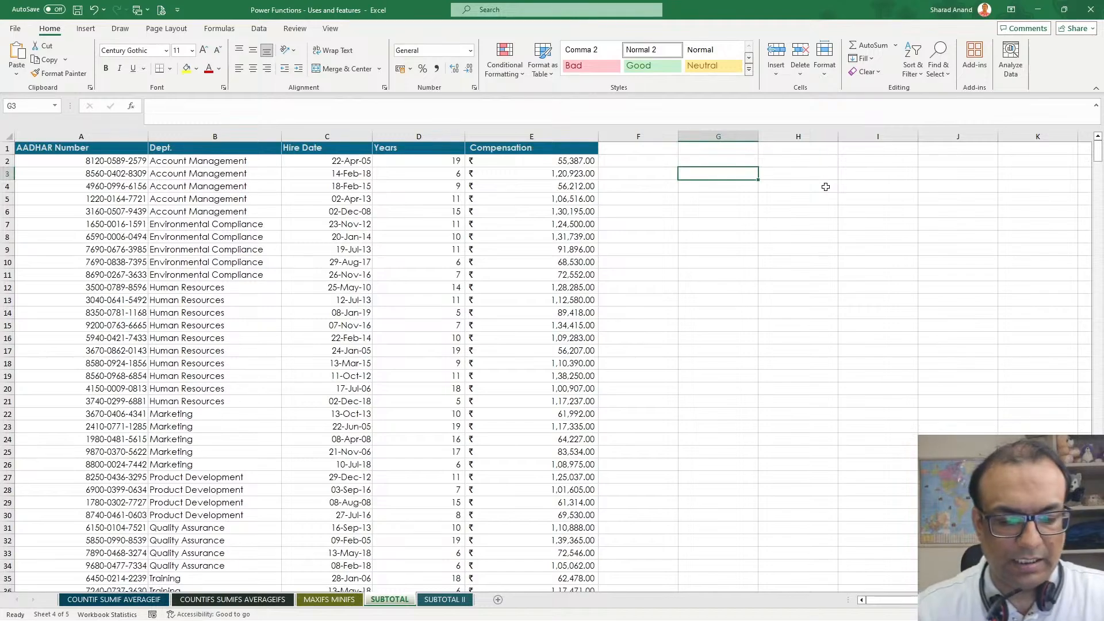
type("=SUM(")
left_click(570, 136)
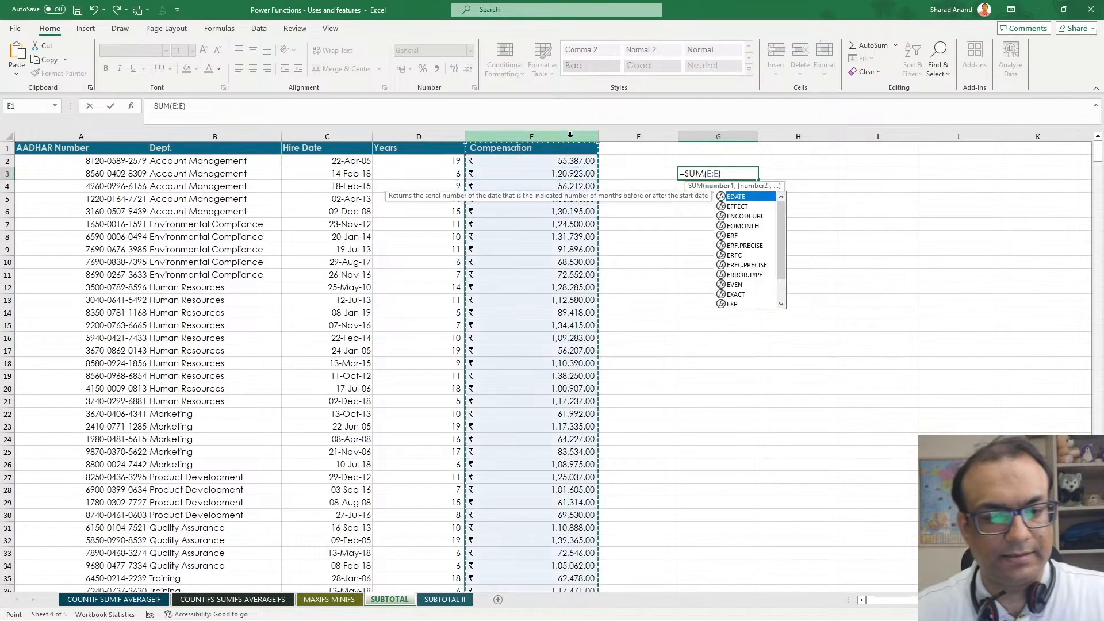
key("Return")
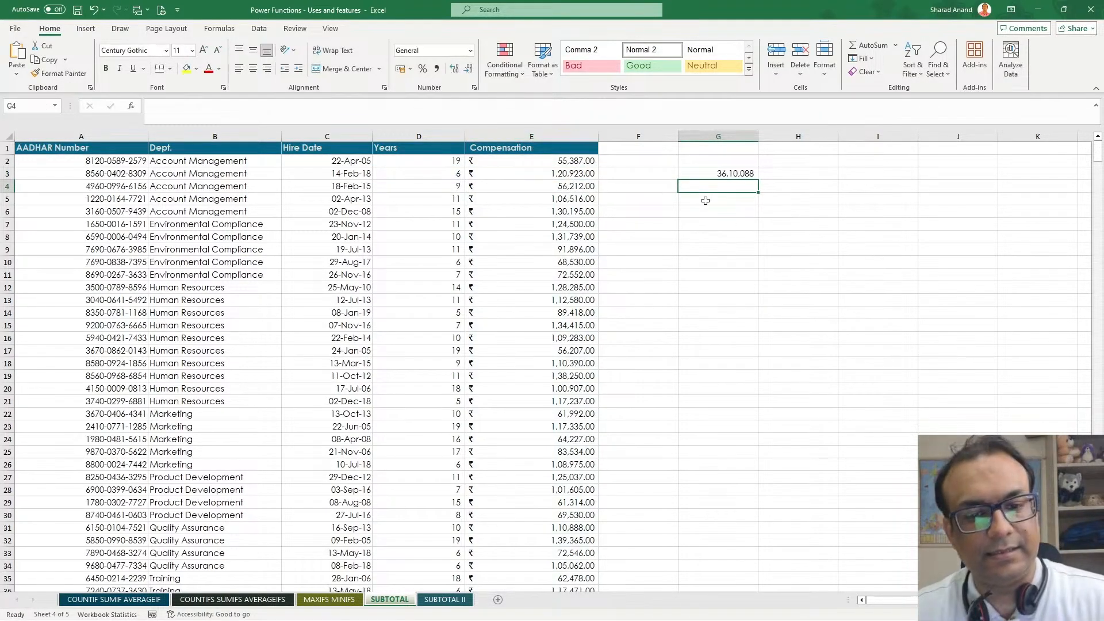
left_click(743, 176)
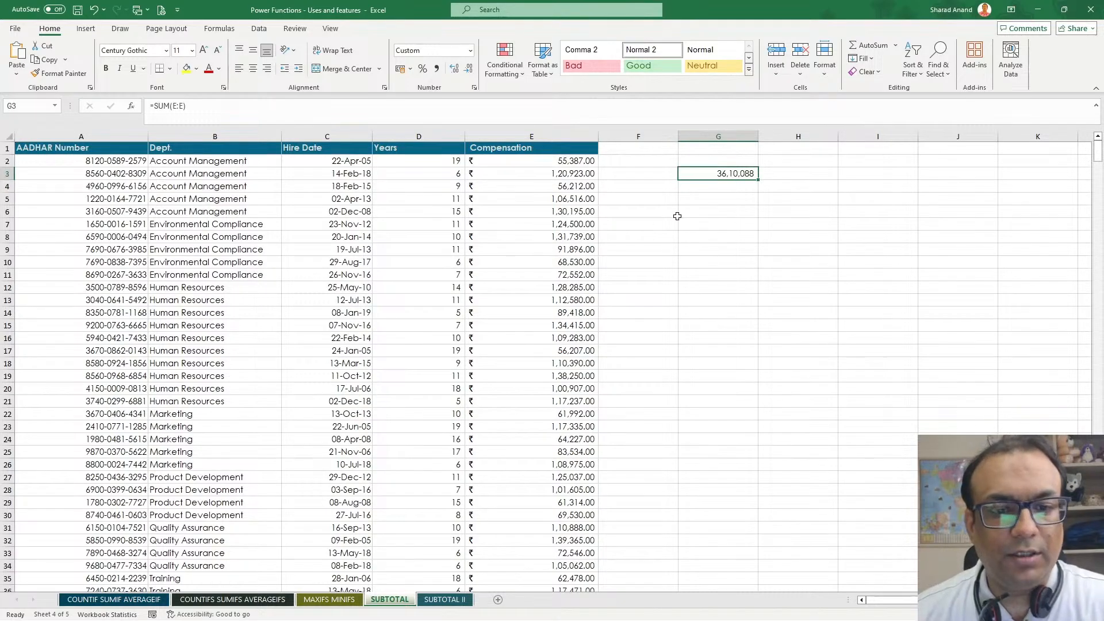
Highlight the Account Management, Environmental Compliance, Human Resources and Marketing records in turn and review the remaining department groups.
left_click_drag(187, 162, 574, 210)
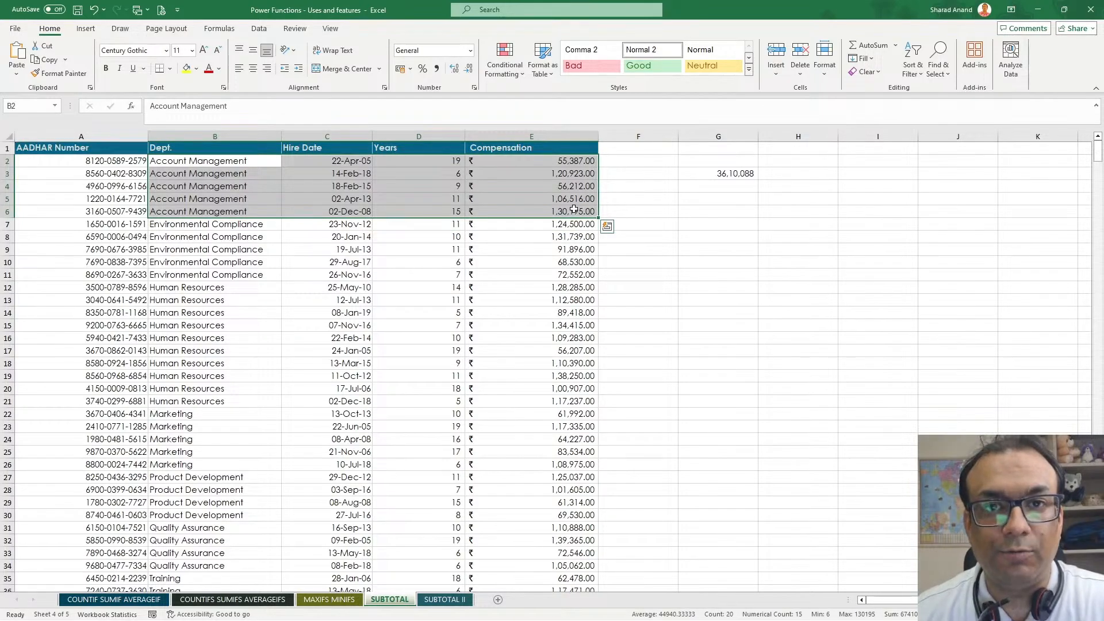
left_click_drag(184, 227, 547, 273)
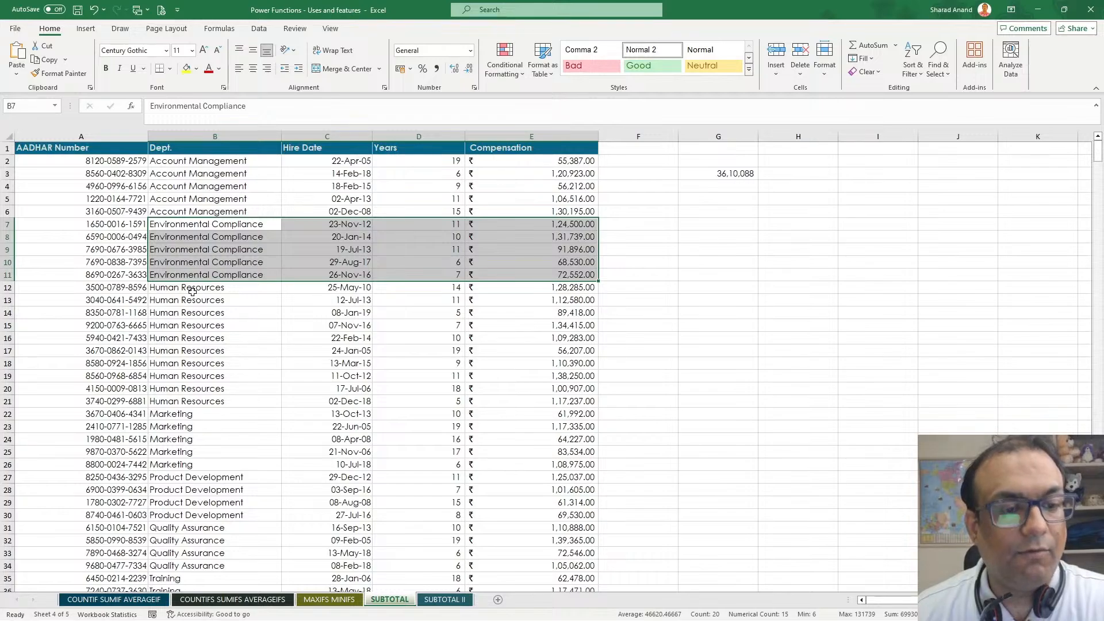
left_click_drag(193, 291, 449, 389)
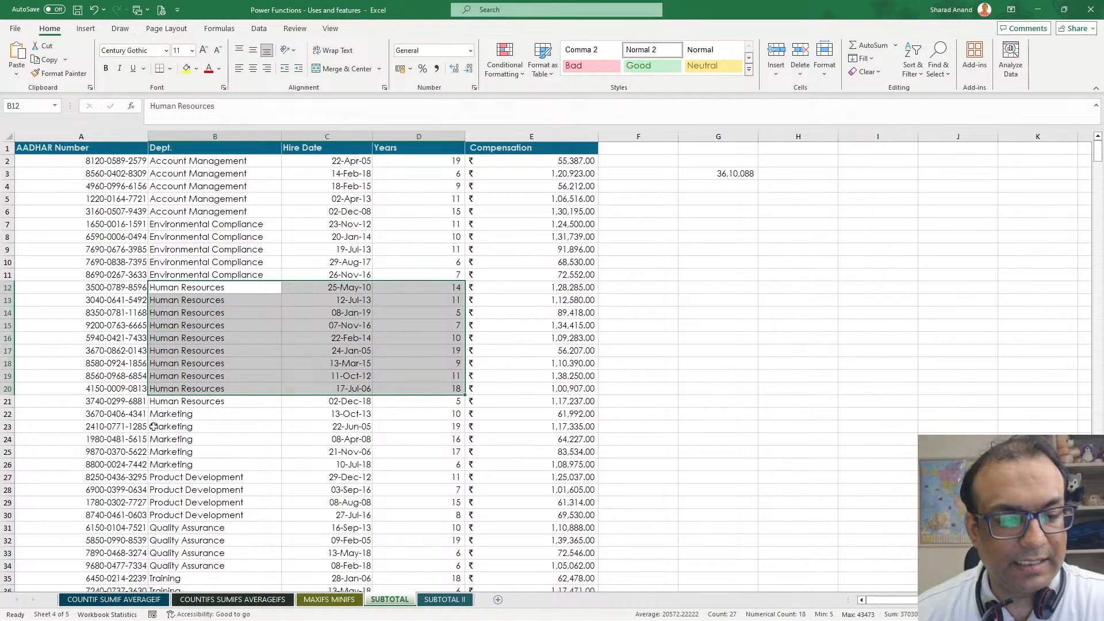
left_click_drag(176, 415, 525, 448)
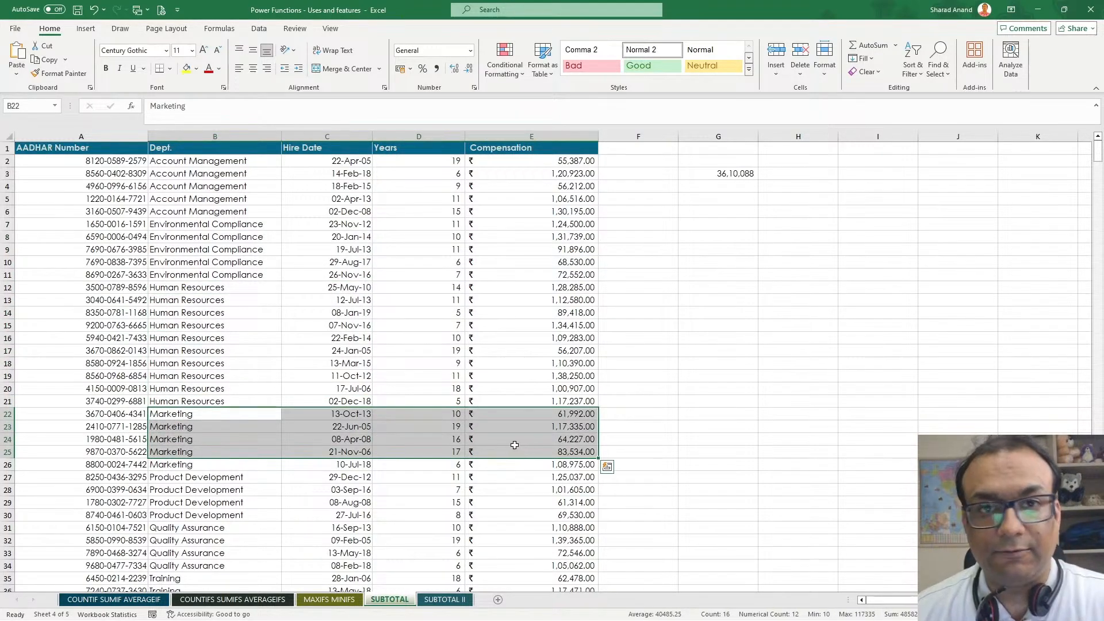
left_click(228, 223)
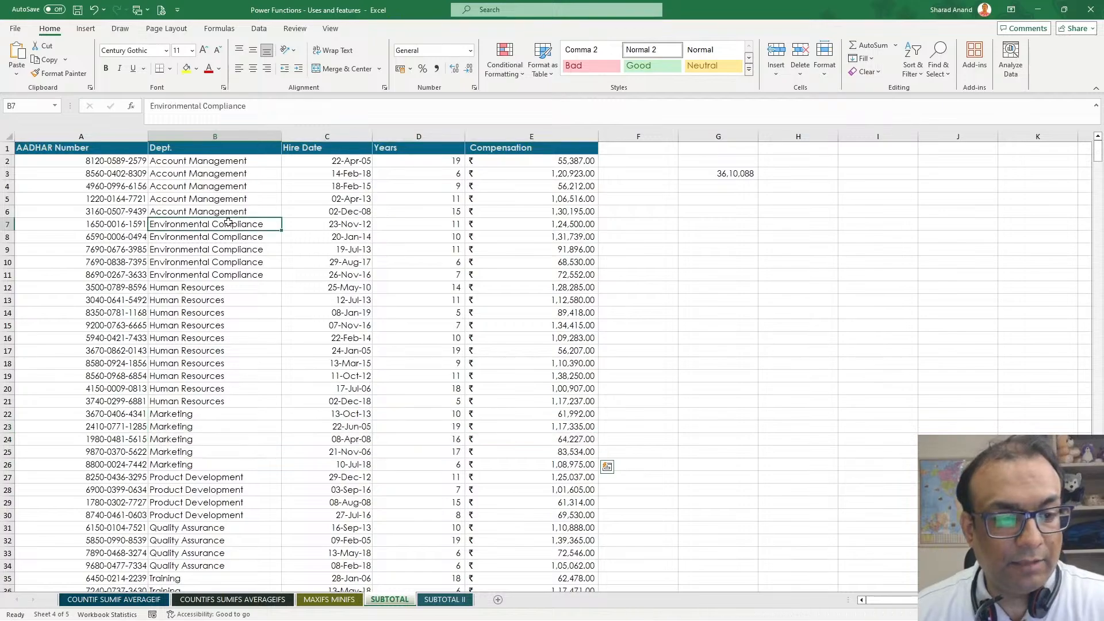
scroll(223, 322, "down", 4)
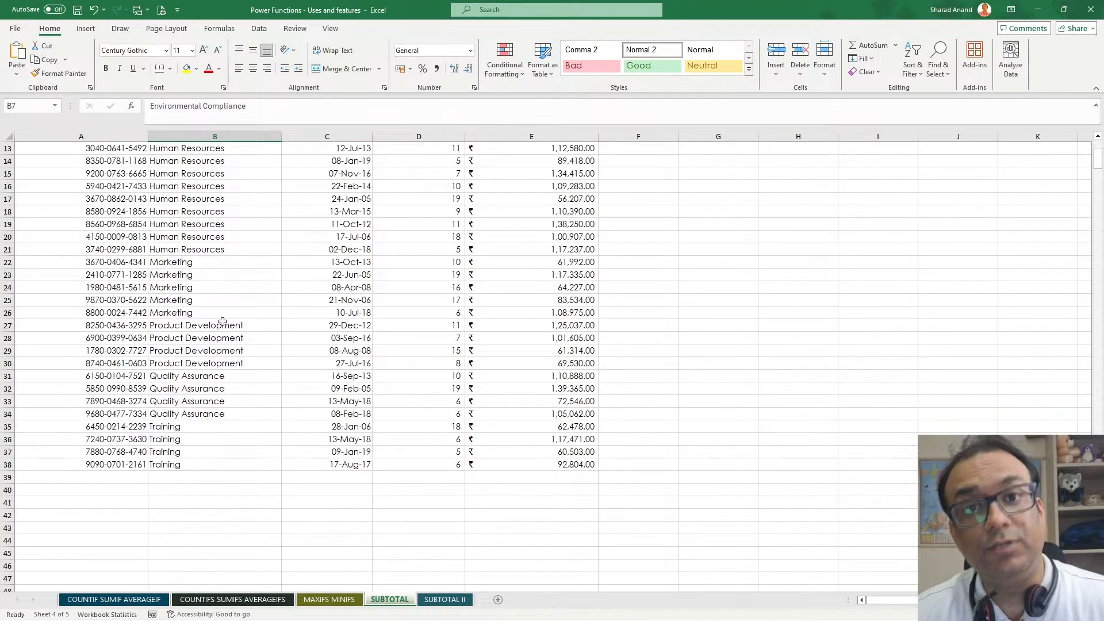
scroll(223, 322, "up", 4)
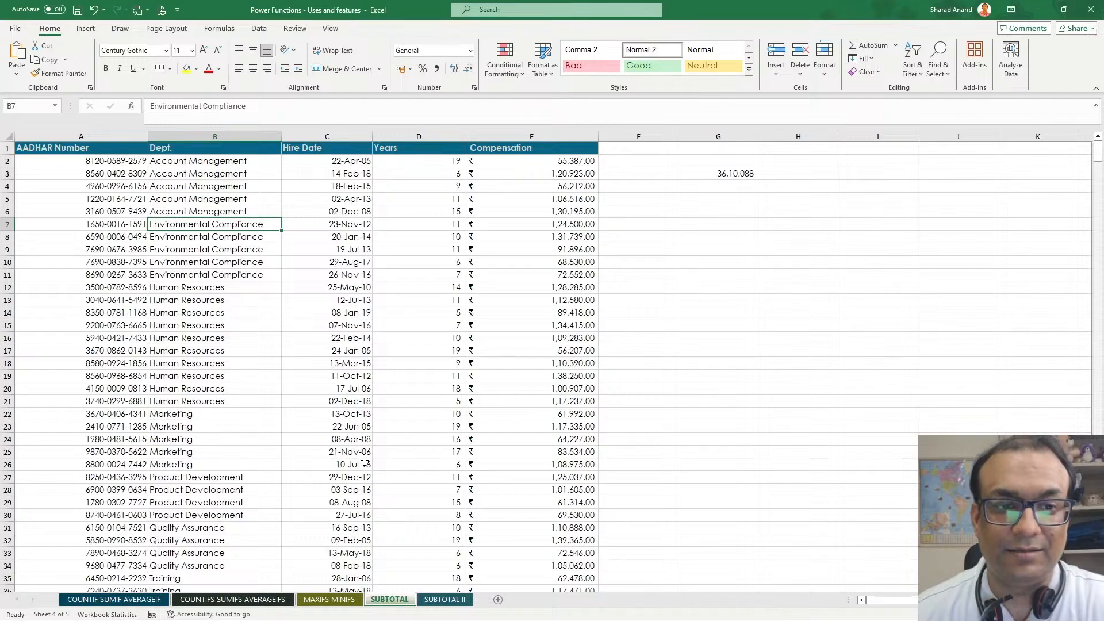
Review the department-wise counts on the COUNTIF SUMIF AVERAGEIF sheet, then return to the SUBTOTAL sheet.
left_click(114, 599)
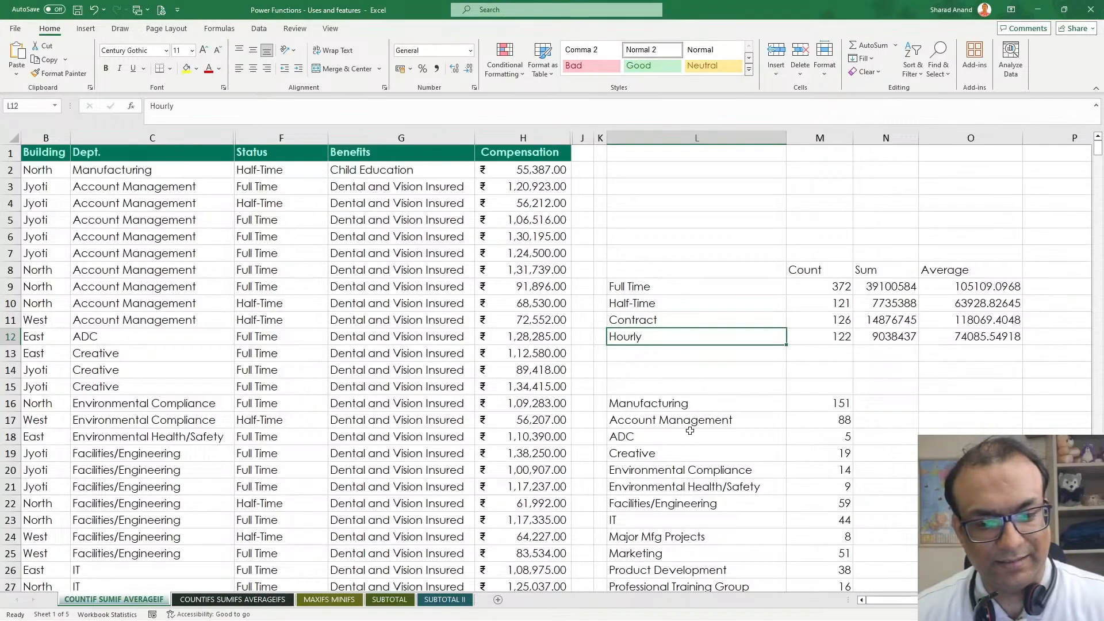
left_click_drag(690, 429, 696, 524)
left_click_drag(828, 403, 828, 470)
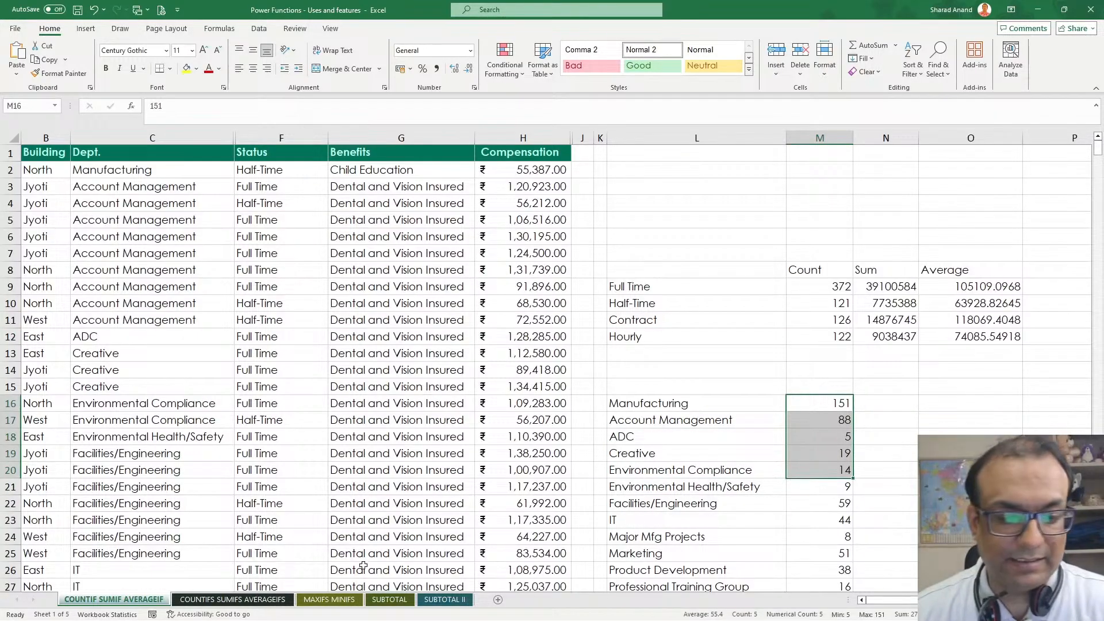
left_click(389, 599)
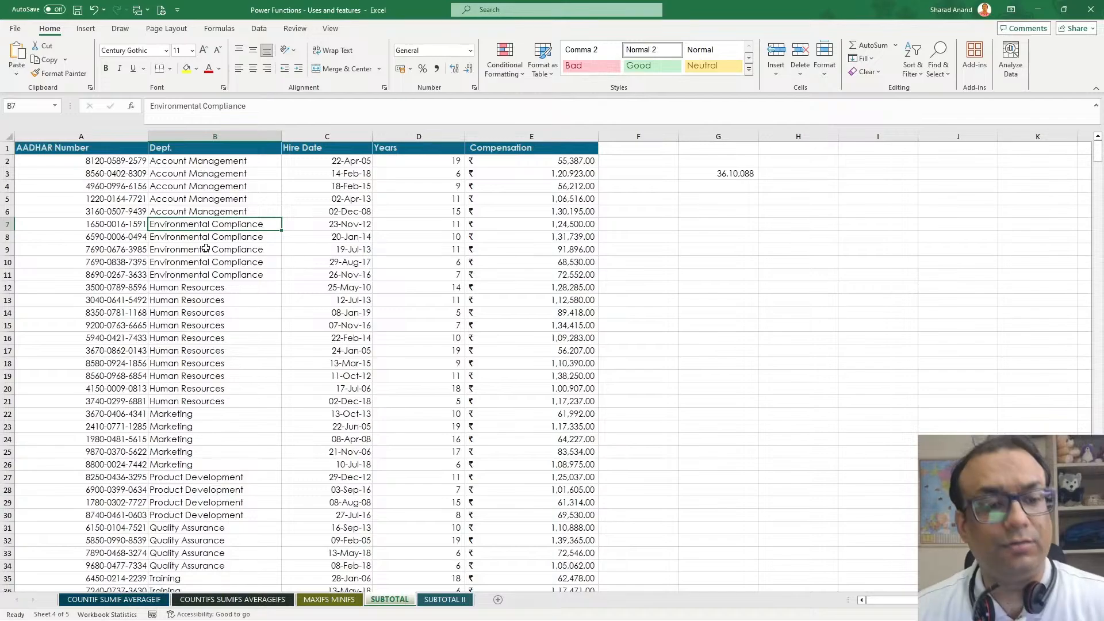
Insert a blank row above the first record of each department from Environmental Compliance through Training.
left_click_drag(168, 227, 553, 235)
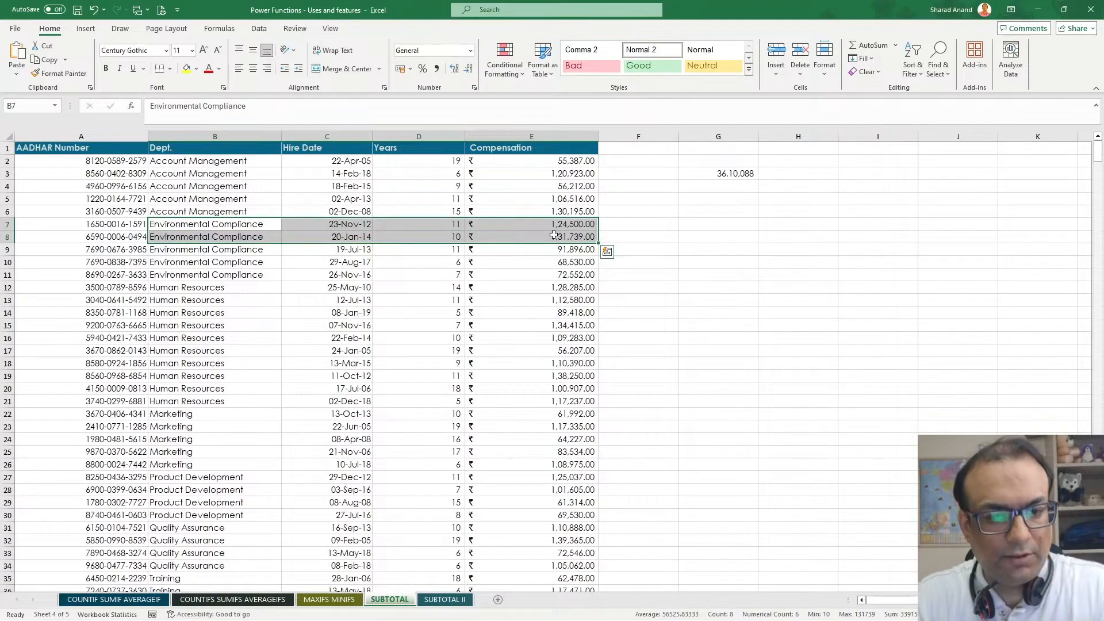
left_click(555, 236)
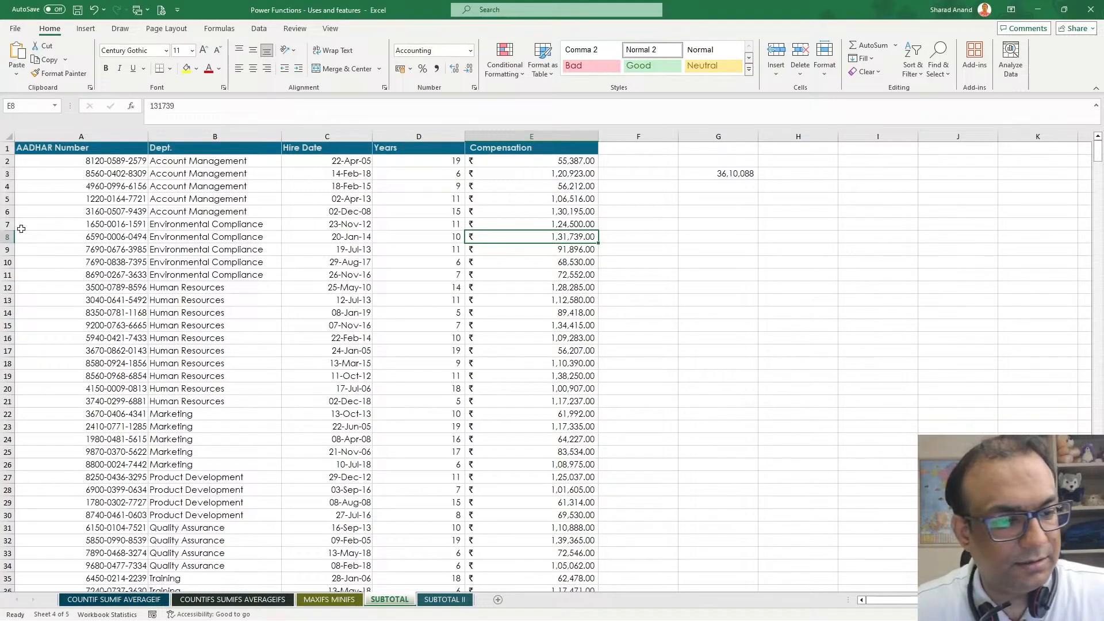
left_click(7, 223)
scroll(161, 253, "down", 1)
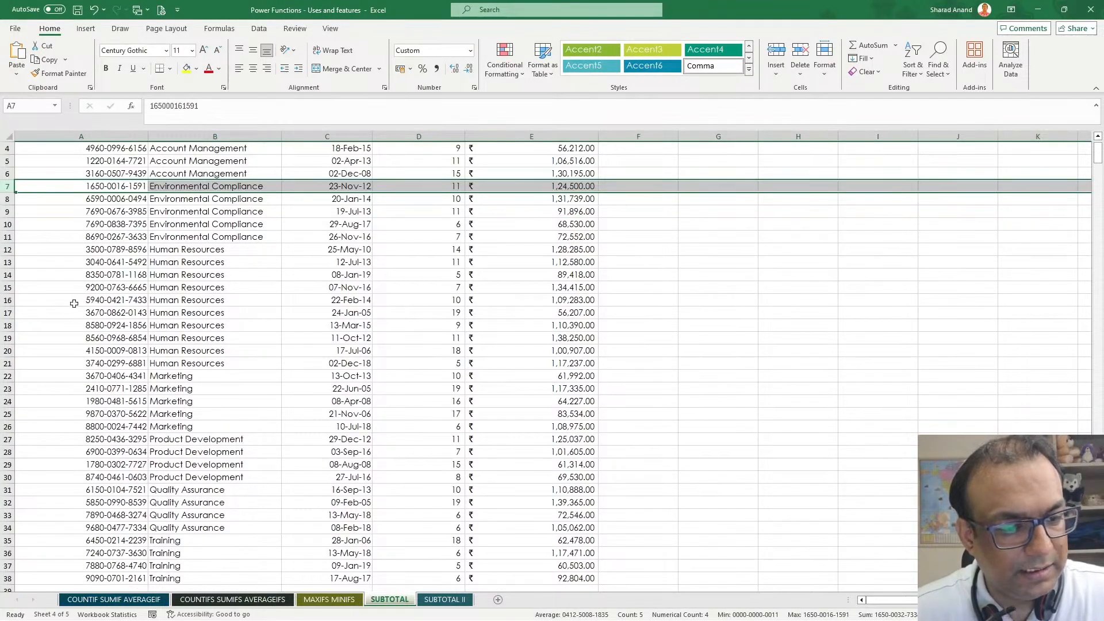
left_click(7, 249, "ctrl")
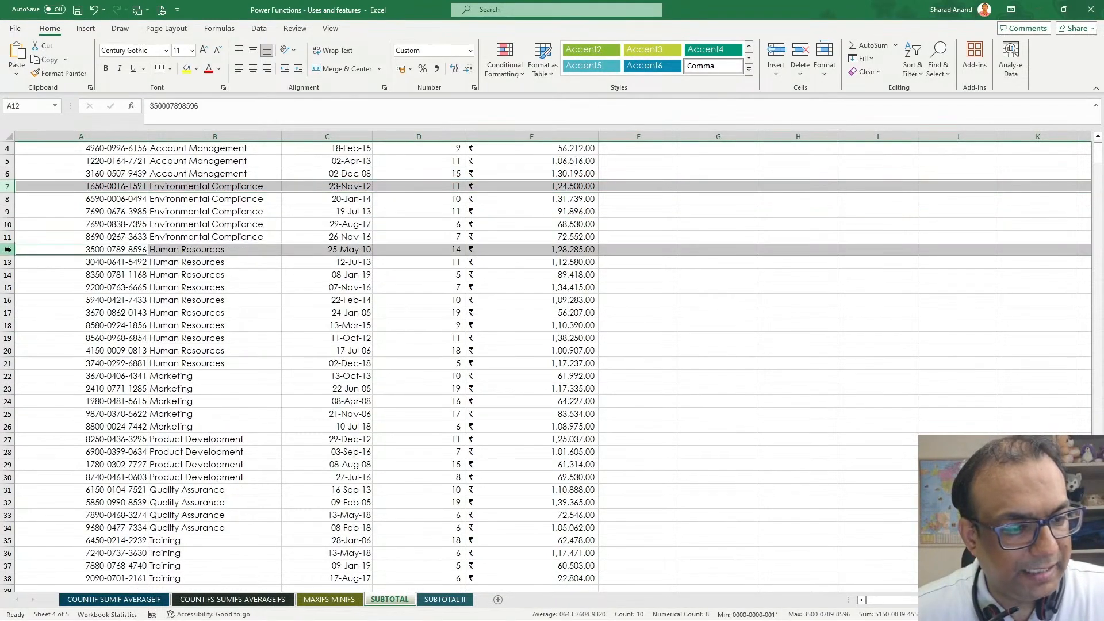
left_click(8, 376, "ctrl")
scroll(9, 368, "down", 3)
left_click(7, 325, "ctrl")
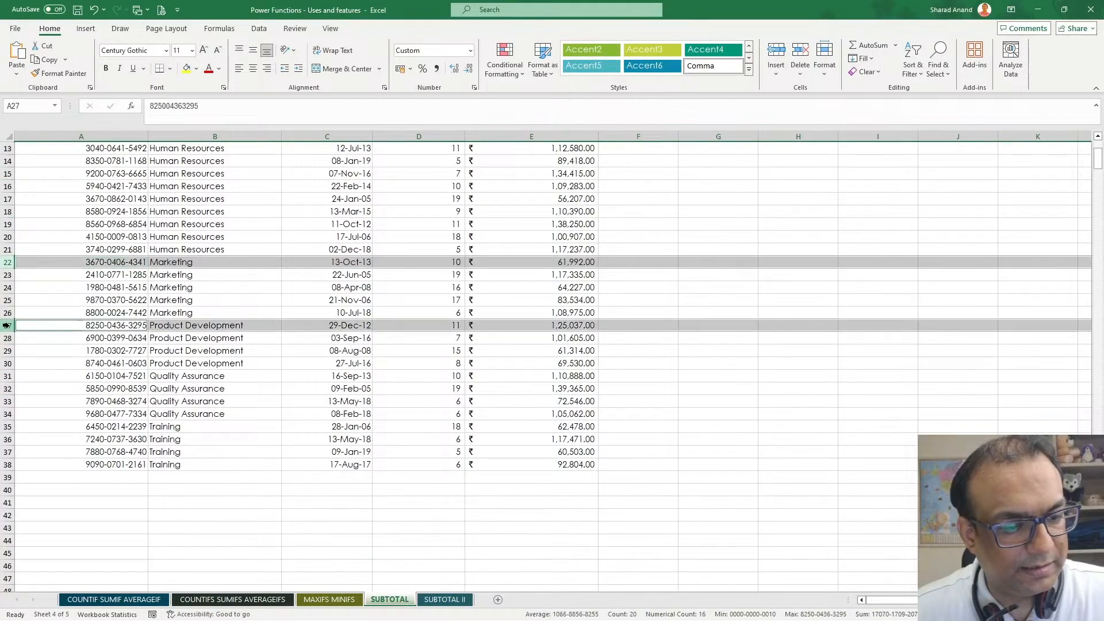
scroll(7, 326, "down", 1)
left_click(8, 338, "ctrl")
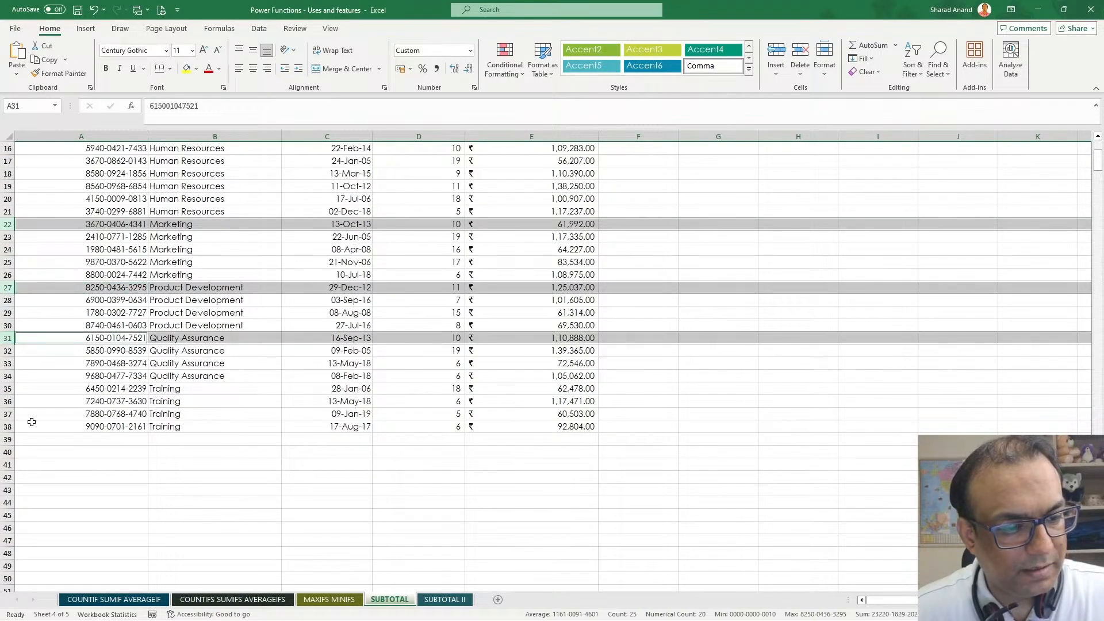
left_click(8, 389, "ctrl")
scroll(287, 387, "up", 5)
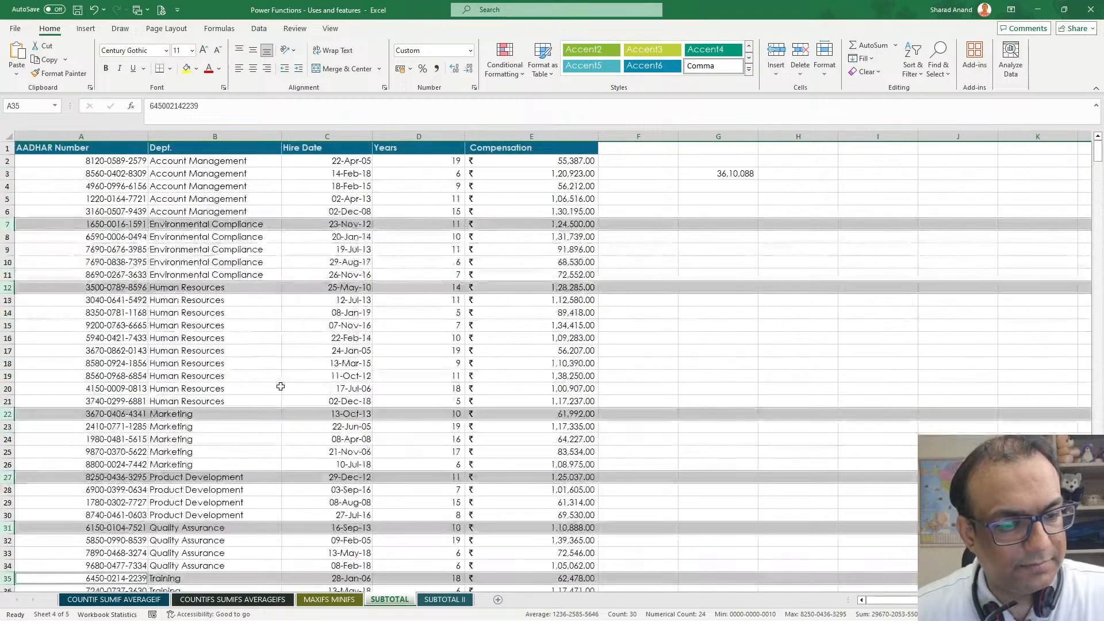
left_click(777, 51)
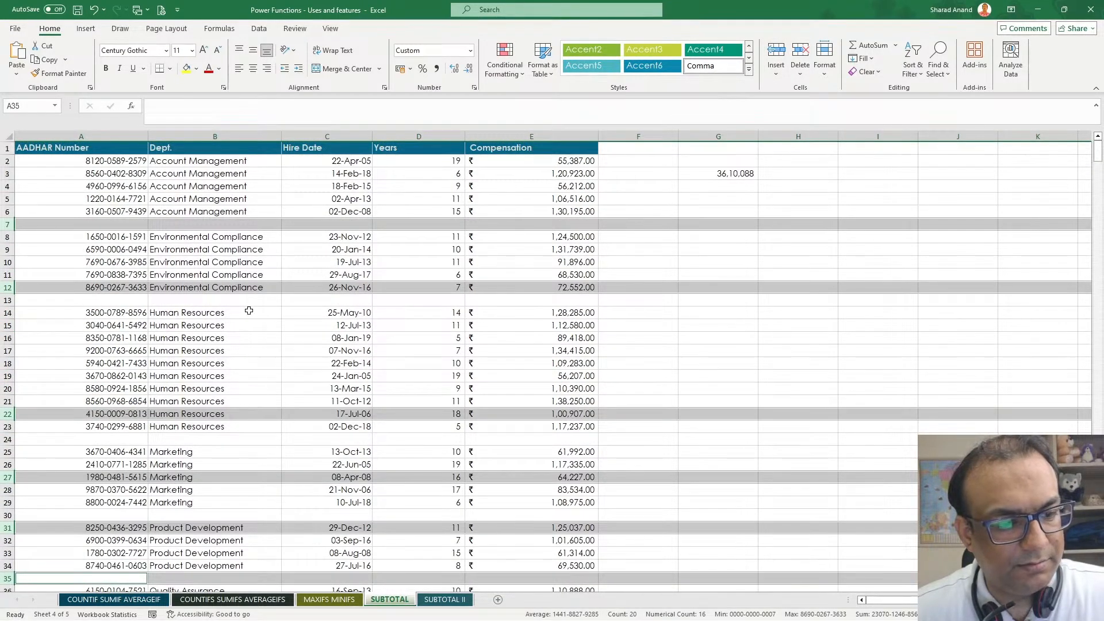
scroll(242, 411, "down", 8)
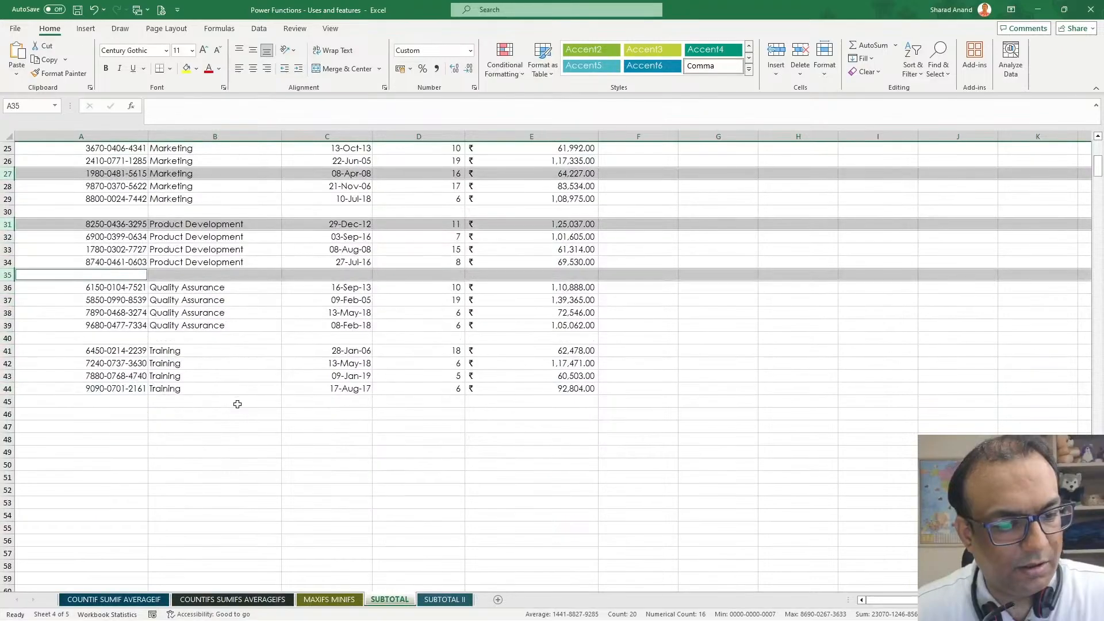
scroll(254, 361, "up", 8)
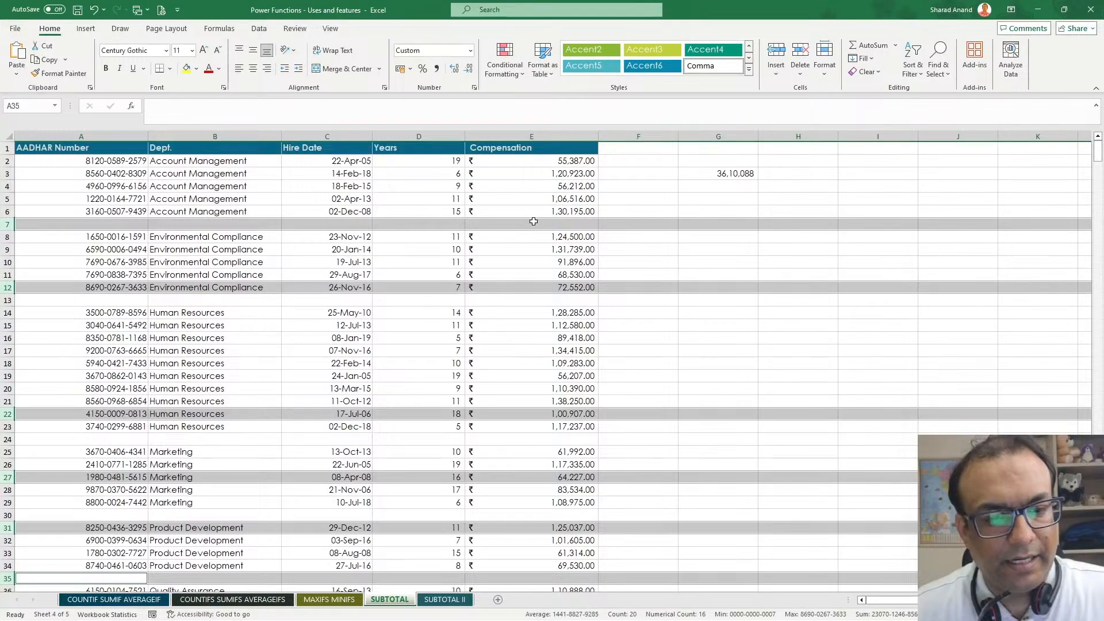
left_click(533, 223)
left_click(545, 298, "ctrl")
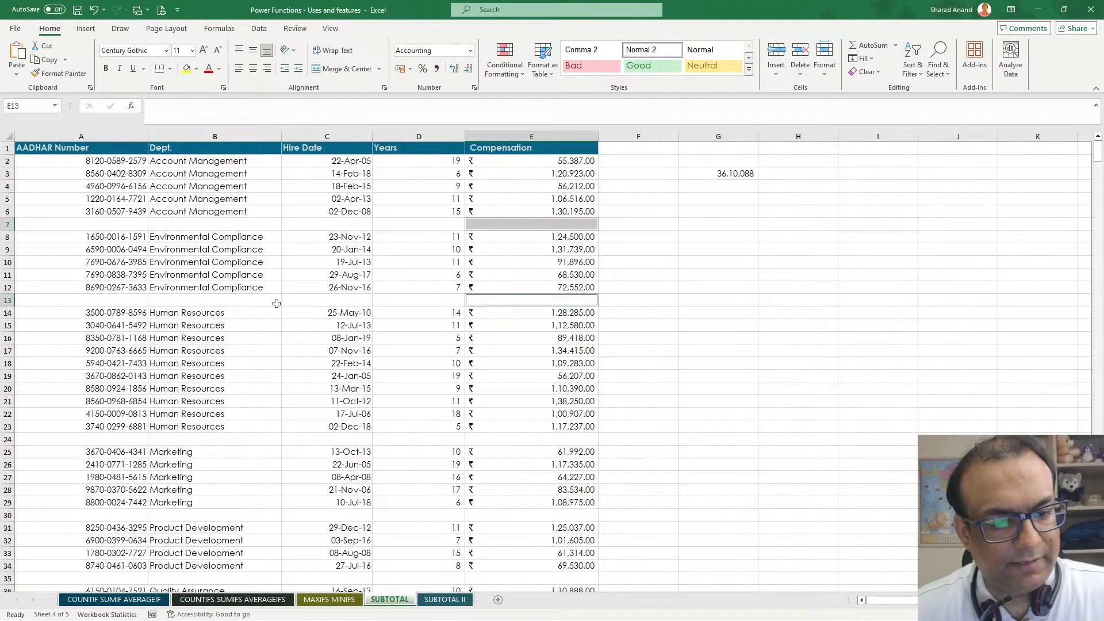
left_click(7, 223)
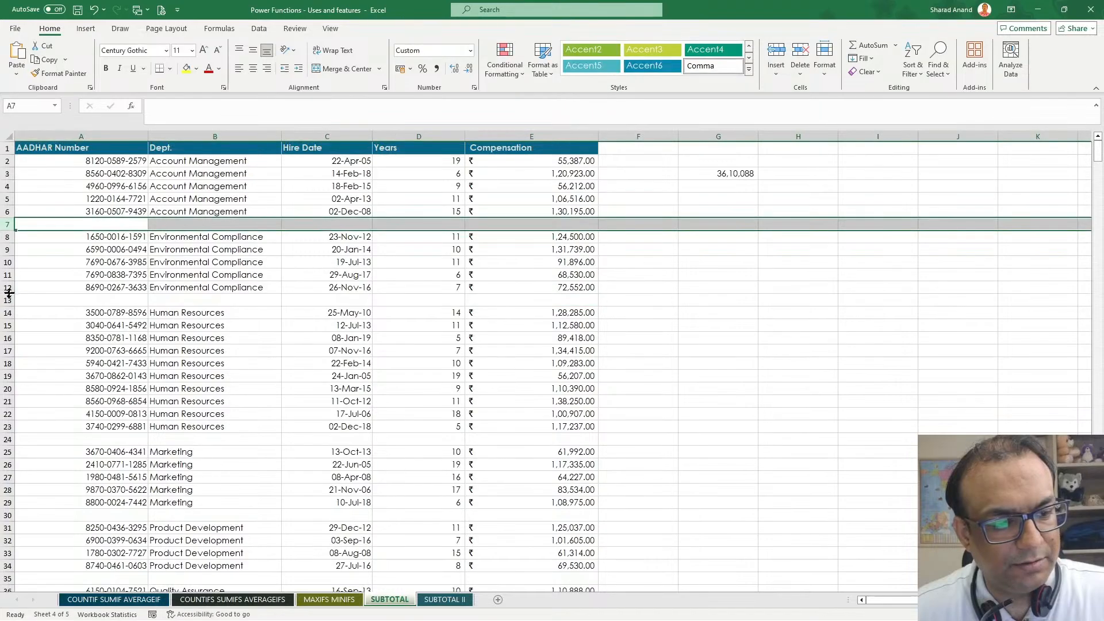
left_click(8, 298, "ctrl")
scroll(54, 252, "down", 4)
scroll(54, 252, "up", 4)
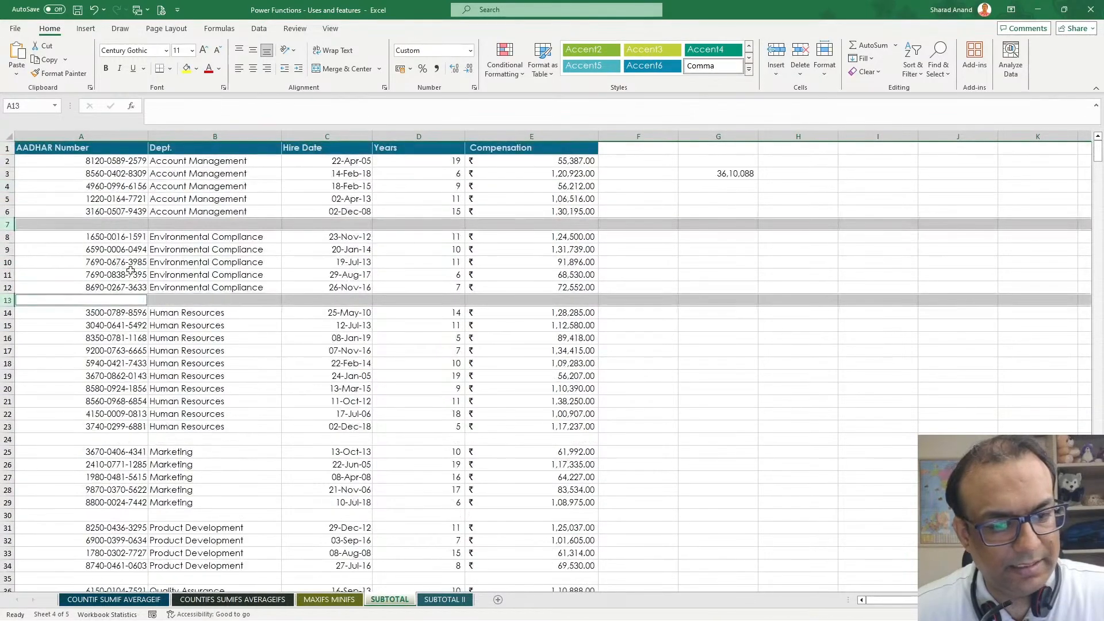
Fill the blank Compensation cells below each department group, E7, E13, E24, E30, E35, E40 and E45, with yellow.
left_click(530, 224)
left_click(535, 300, "ctrl")
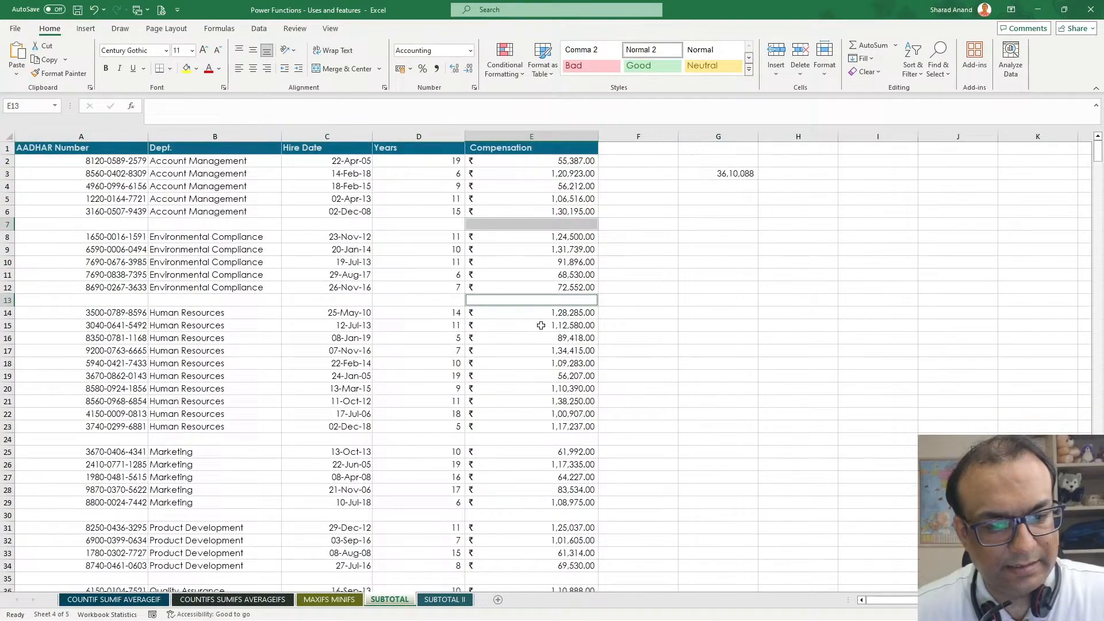
left_click(524, 439, "ctrl")
scroll(524, 439, "down", 4)
left_click(521, 361, "ctrl")
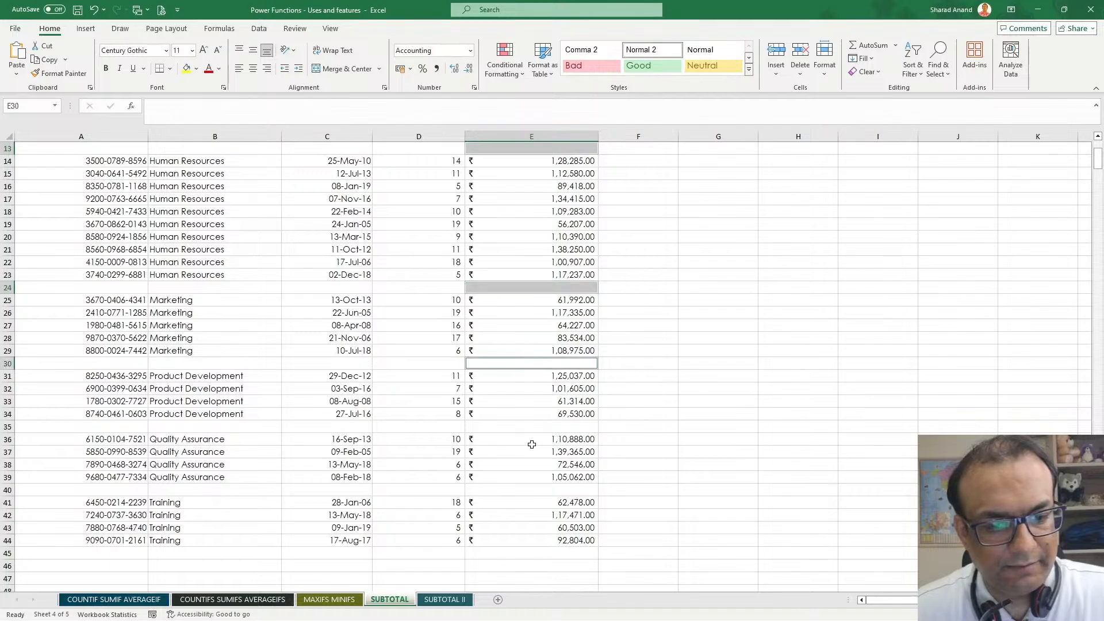
left_click(527, 428, "ctrl")
left_click(520, 491, "ctrl")
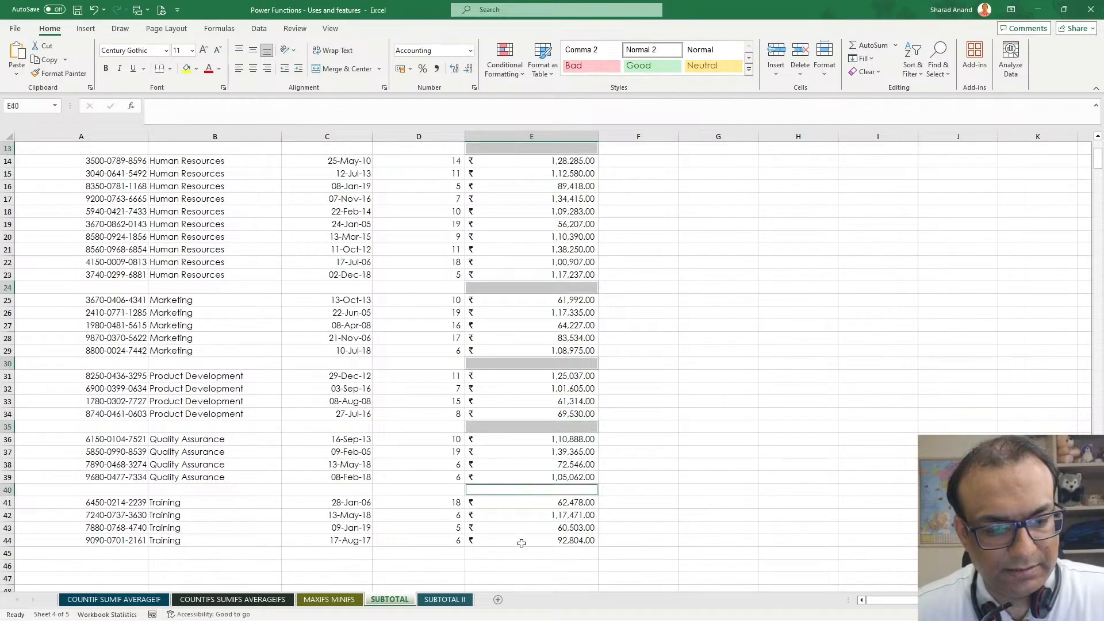
left_click(522, 553, "ctrl")
left_click(189, 70)
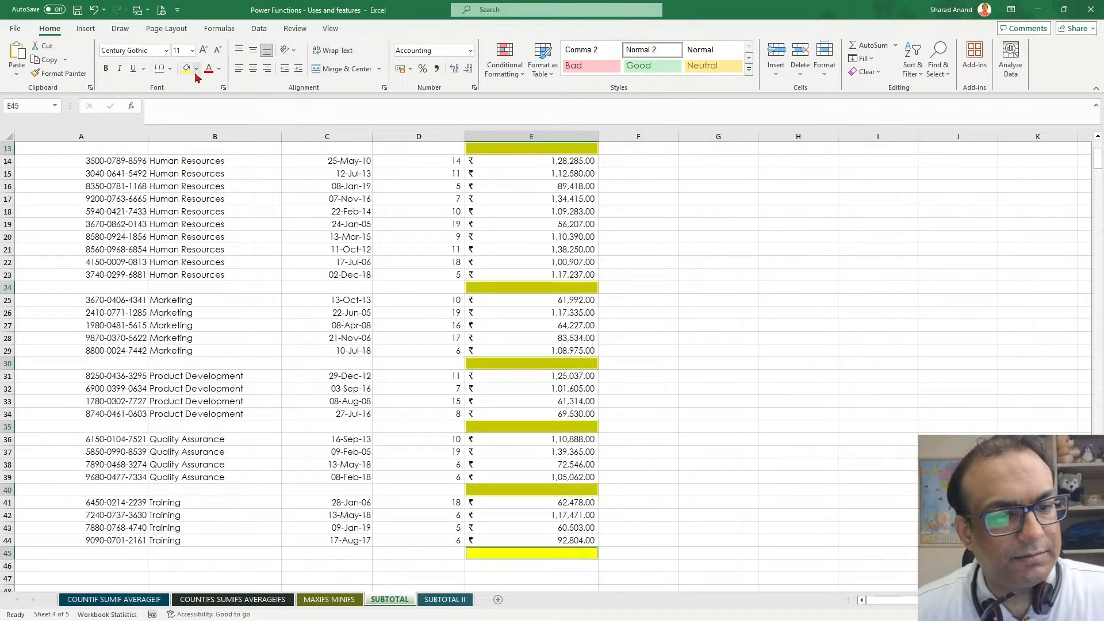
scroll(625, 313, "up", 4)
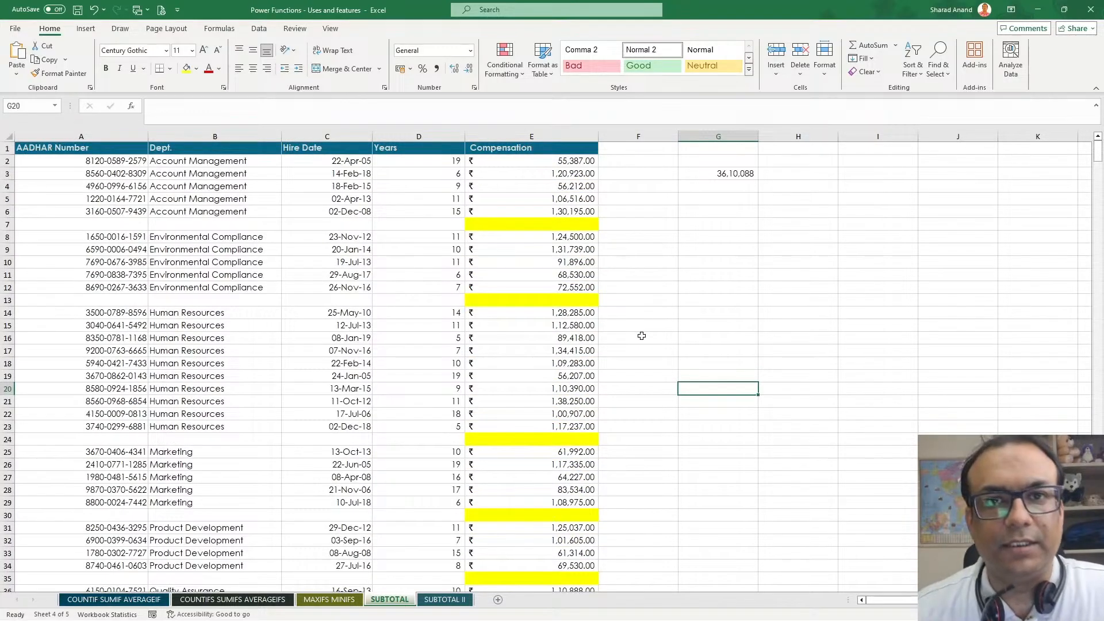
Insert AutoSum totals for each department's compensation in the yellow cells E7, E13, E24, E30, E35, E40 and E45.
left_click(534, 228)
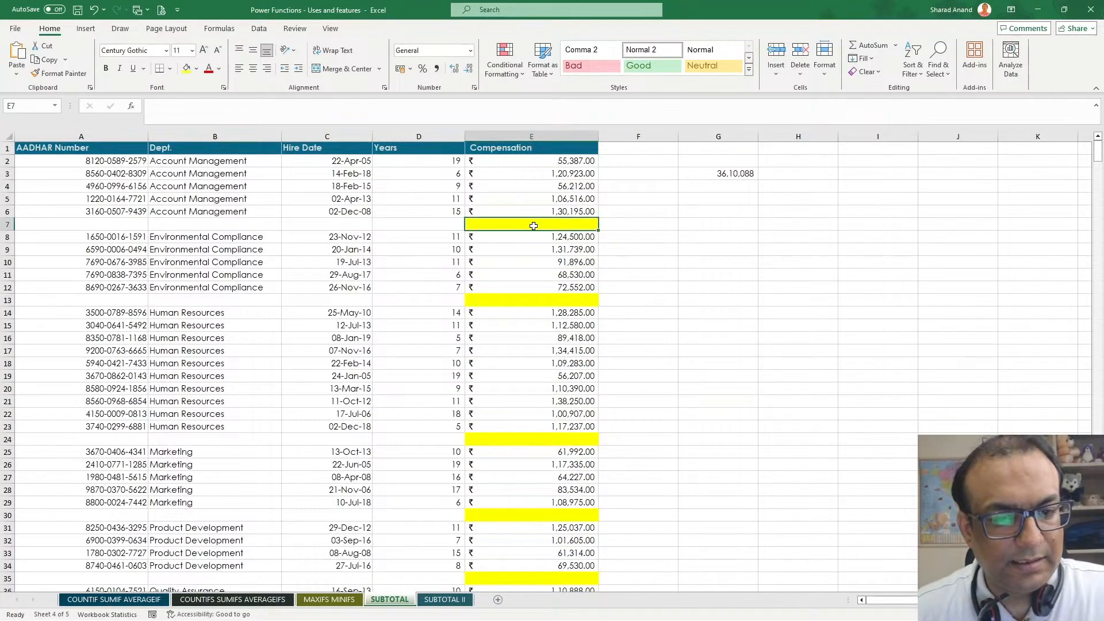
left_click(549, 297, "ctrl")
left_click(529, 439, "ctrl")
scroll(529, 439, "down", 4)
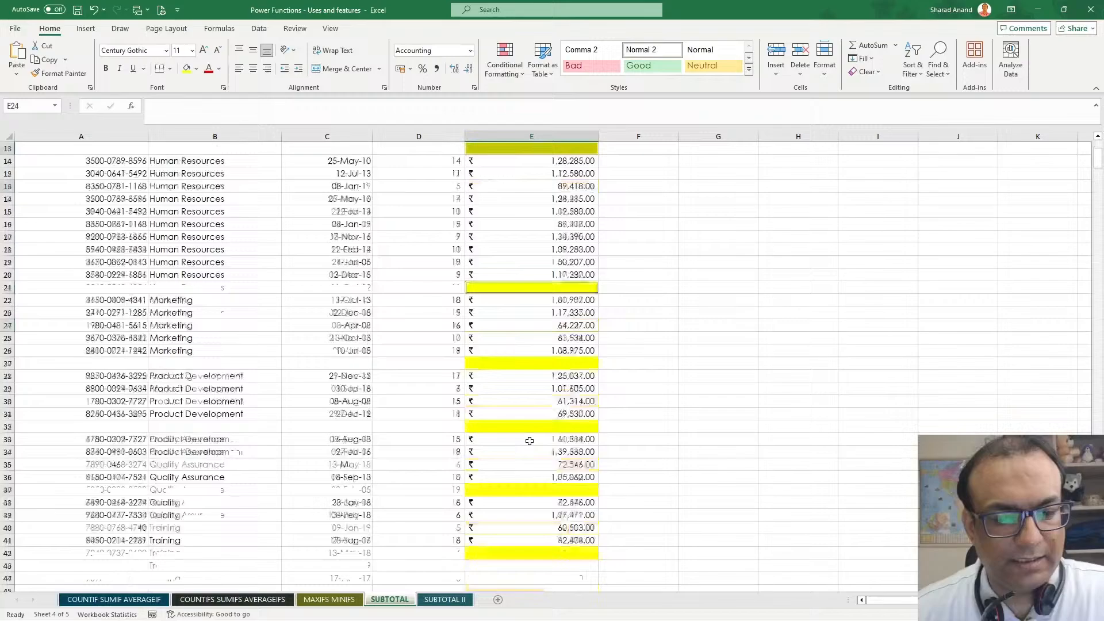
left_click(524, 358, "ctrl")
scroll(524, 357, "down", 2)
left_click(521, 349, "ctrl")
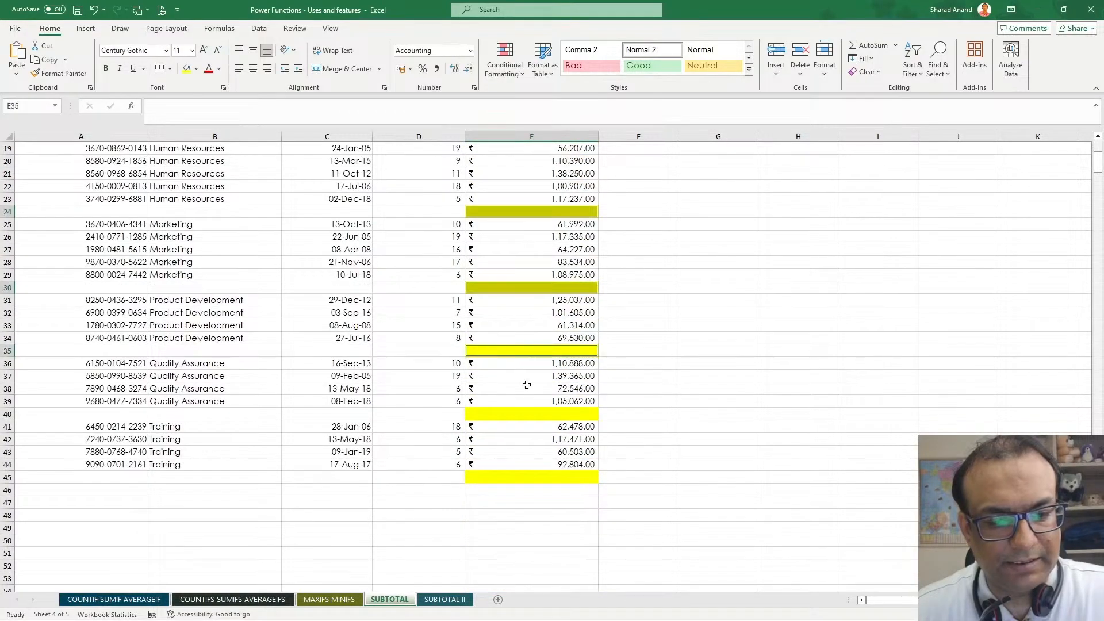
left_click(527, 412, "ctrl")
left_click(525, 479, "ctrl")
scroll(636, 363, "up", 5)
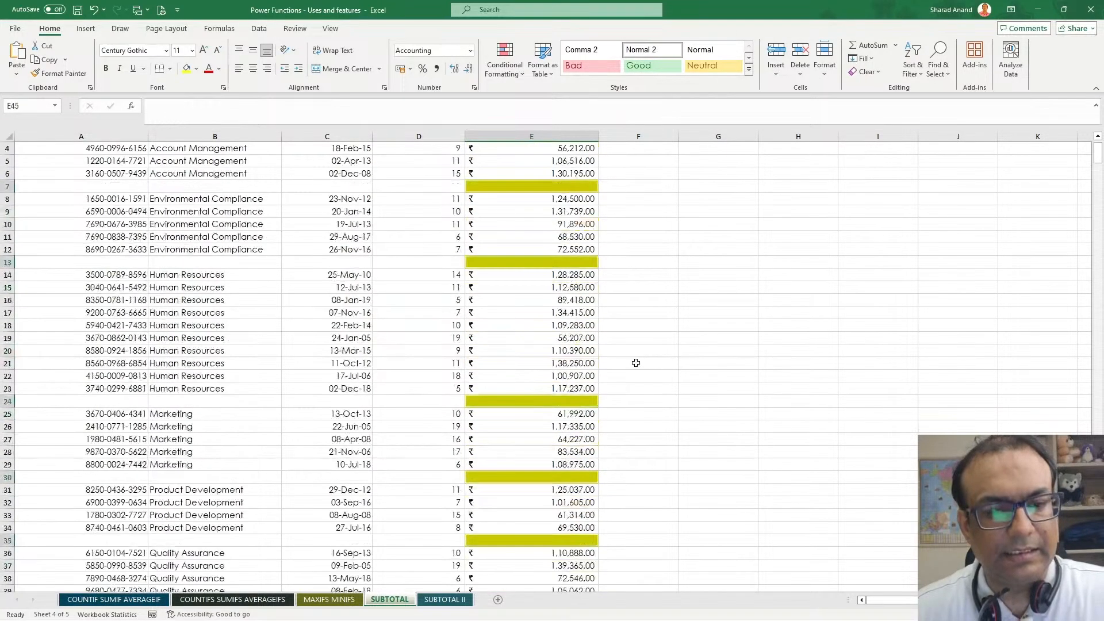
scroll(636, 363, "up", 1)
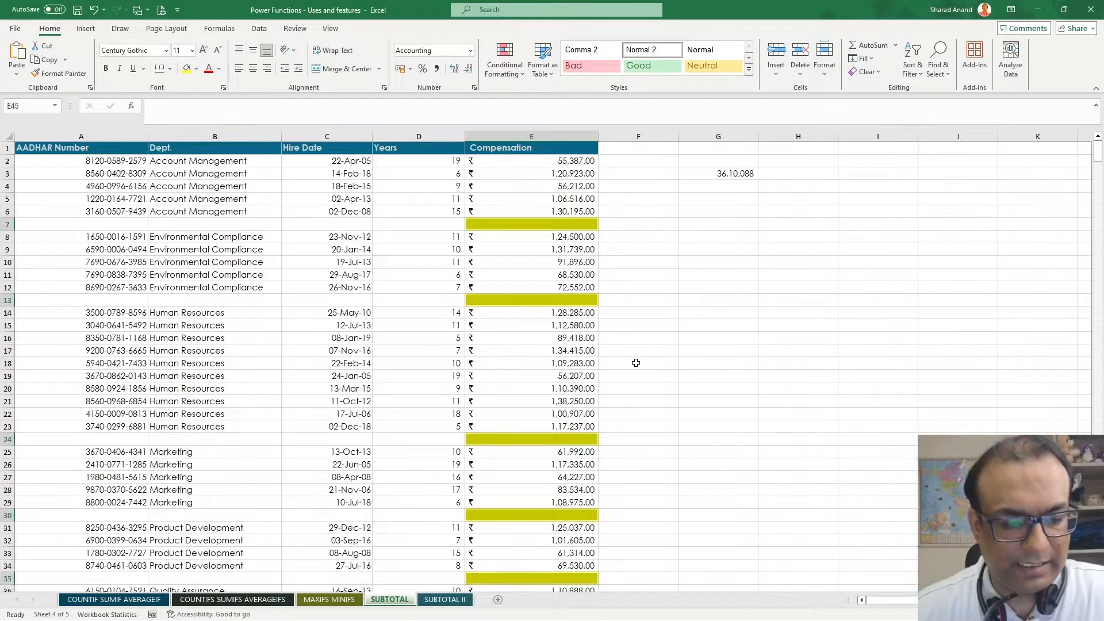
key("alt+equal")
scroll(636, 362, "down", 3)
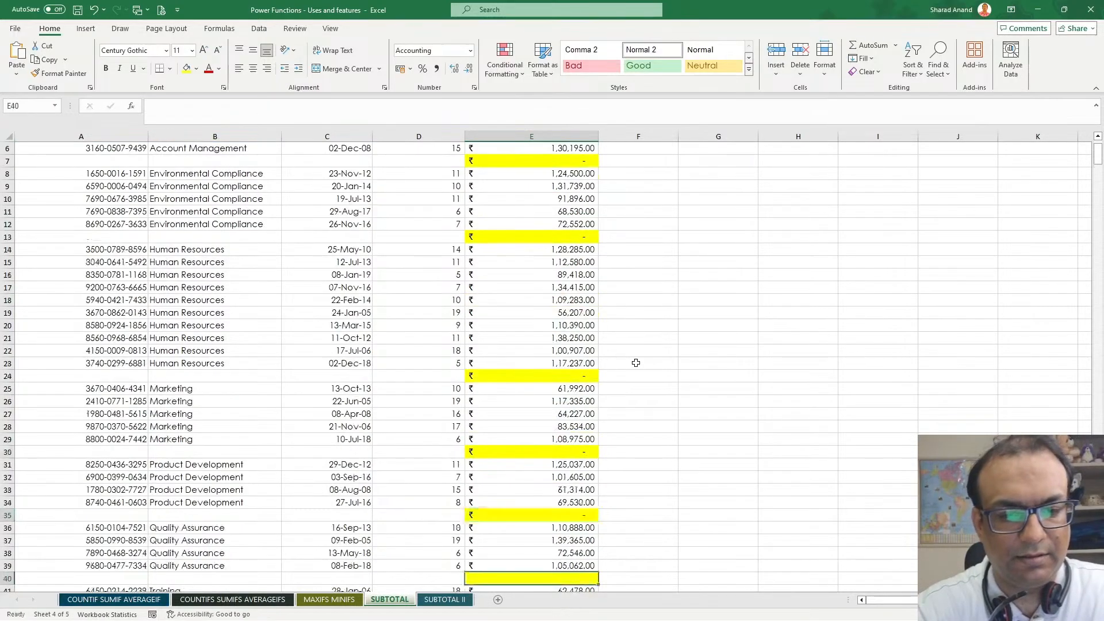
scroll(633, 365, "up", 3)
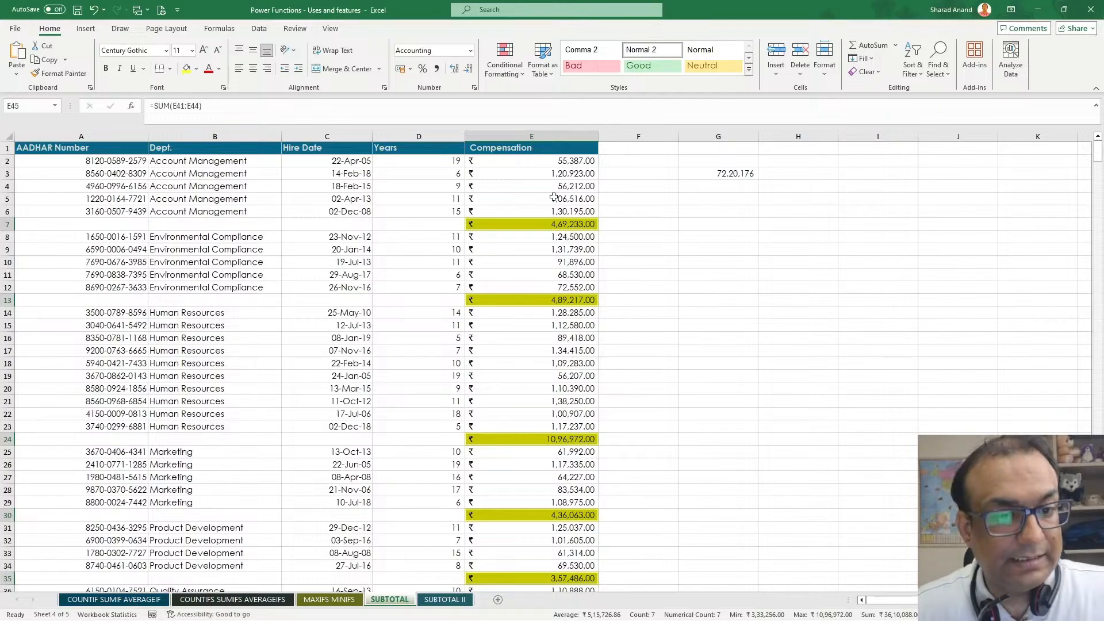
Make the department totals in the yellow Compensation cells bold.
key("ctrl+b")
scroll(539, 207, "down", 9)
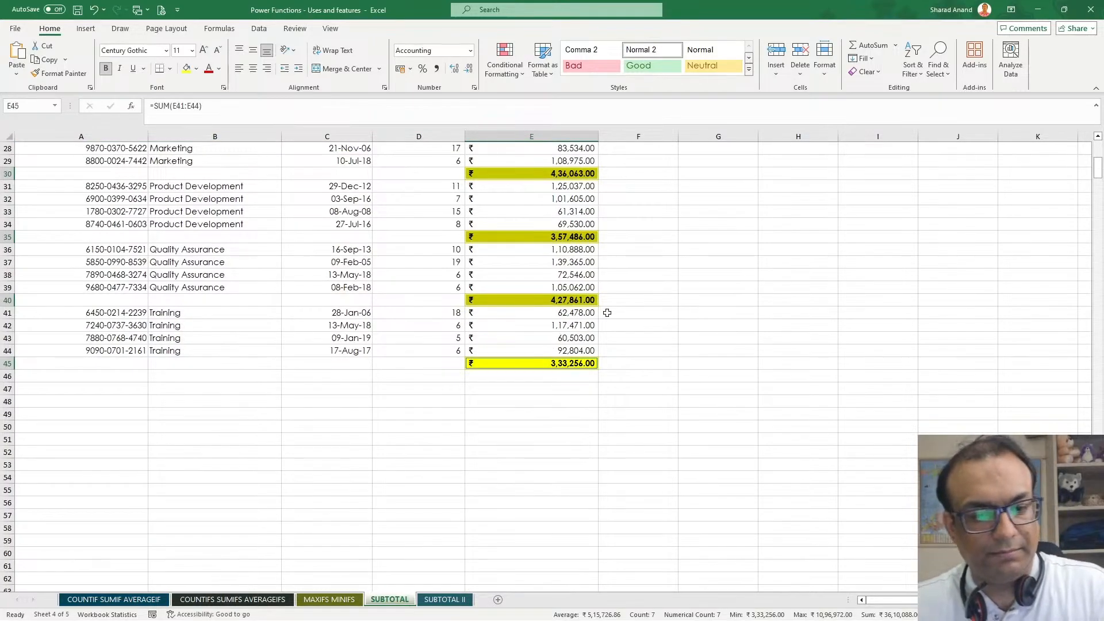
scroll(539, 207, "up", 9)
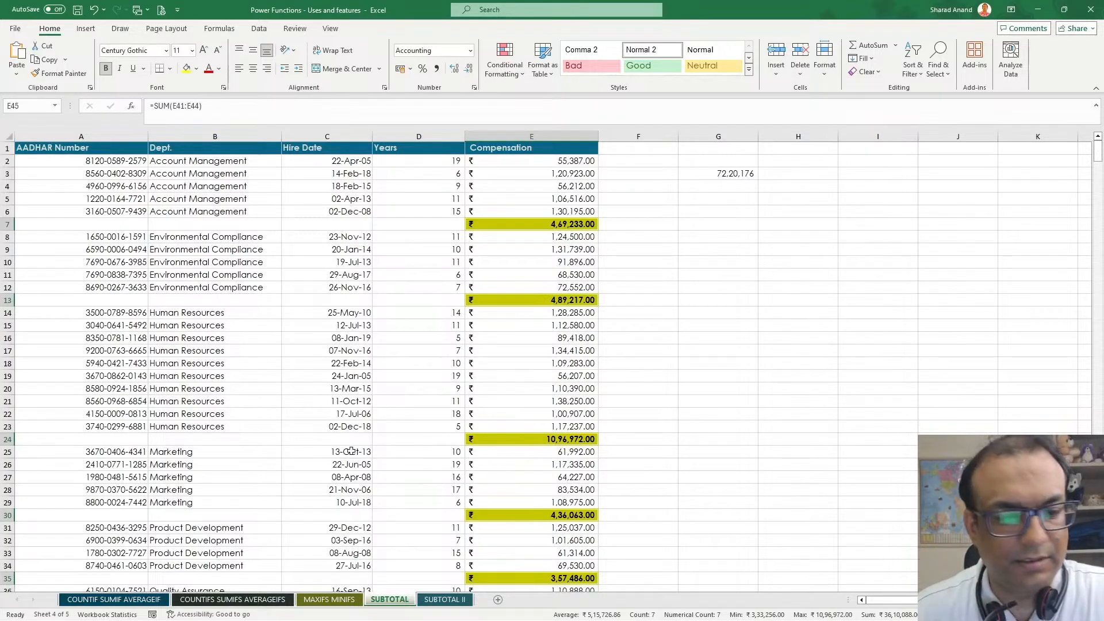
scroll(351, 451, "down", 6)
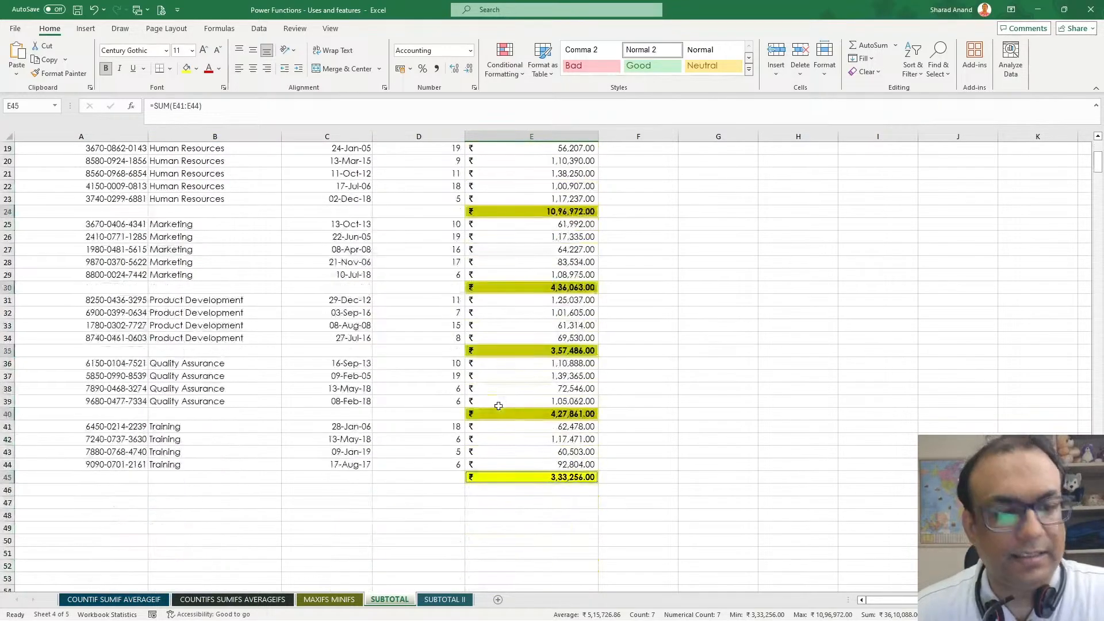
scroll(577, 324, "up", 6)
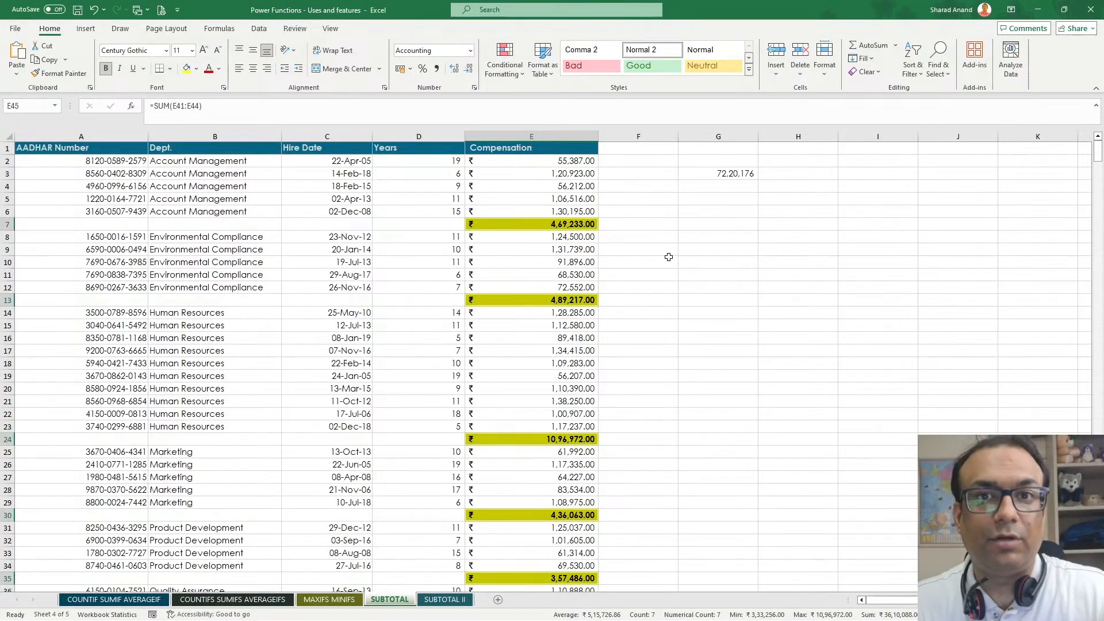
Examine the whole-column SUM formula in G3 and the department totals in E7, E13, E24 and E30 that it includes.
left_click(701, 253)
left_click(720, 173)
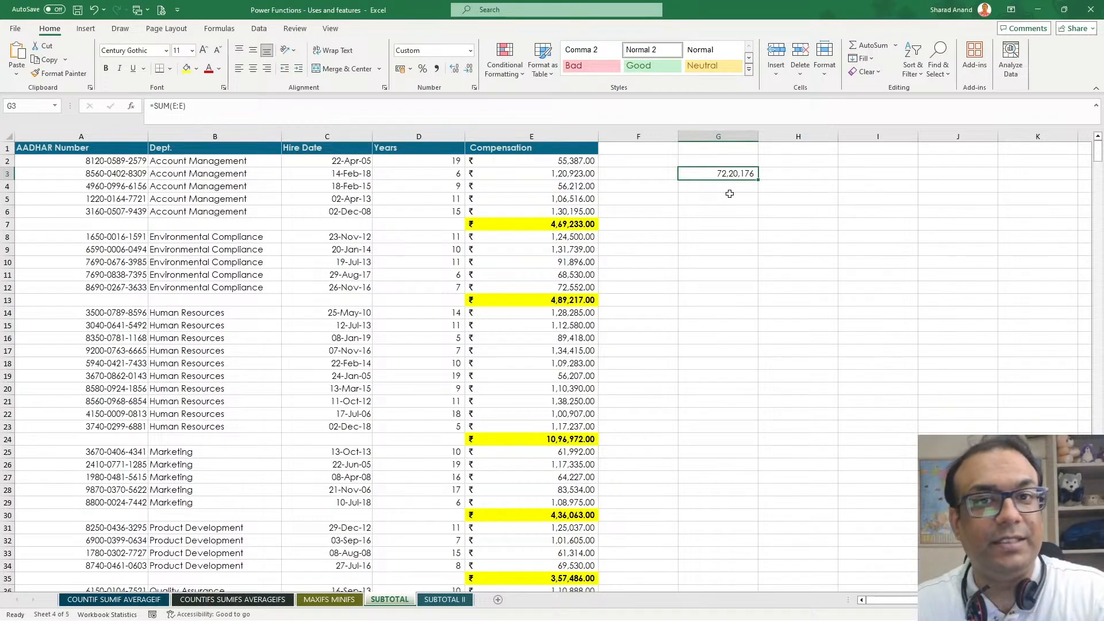
left_click(743, 225)
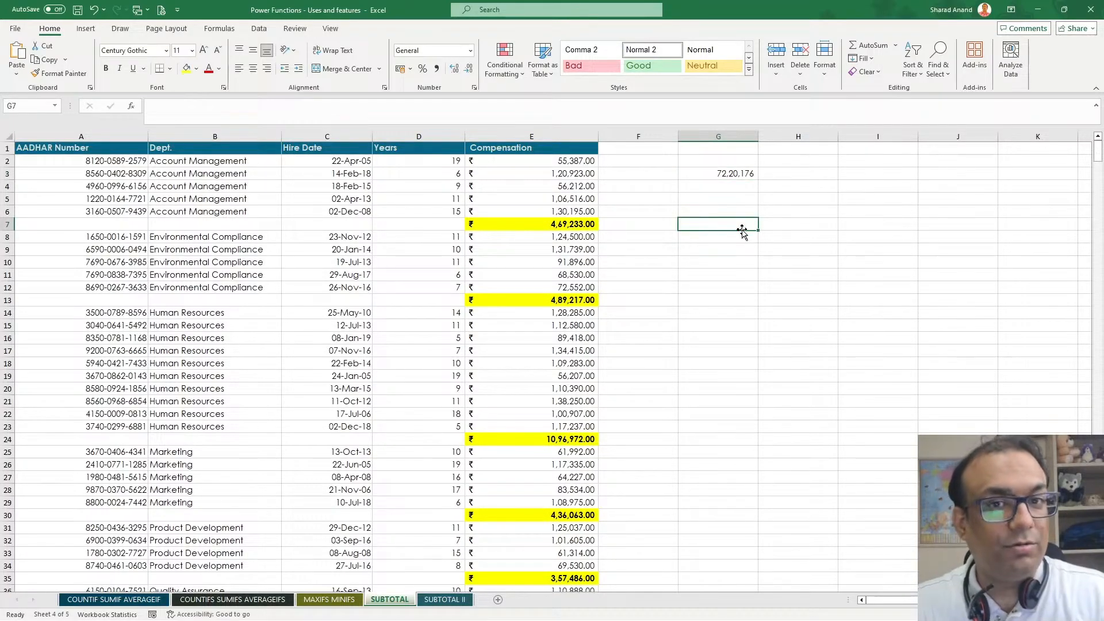
left_click(538, 187)
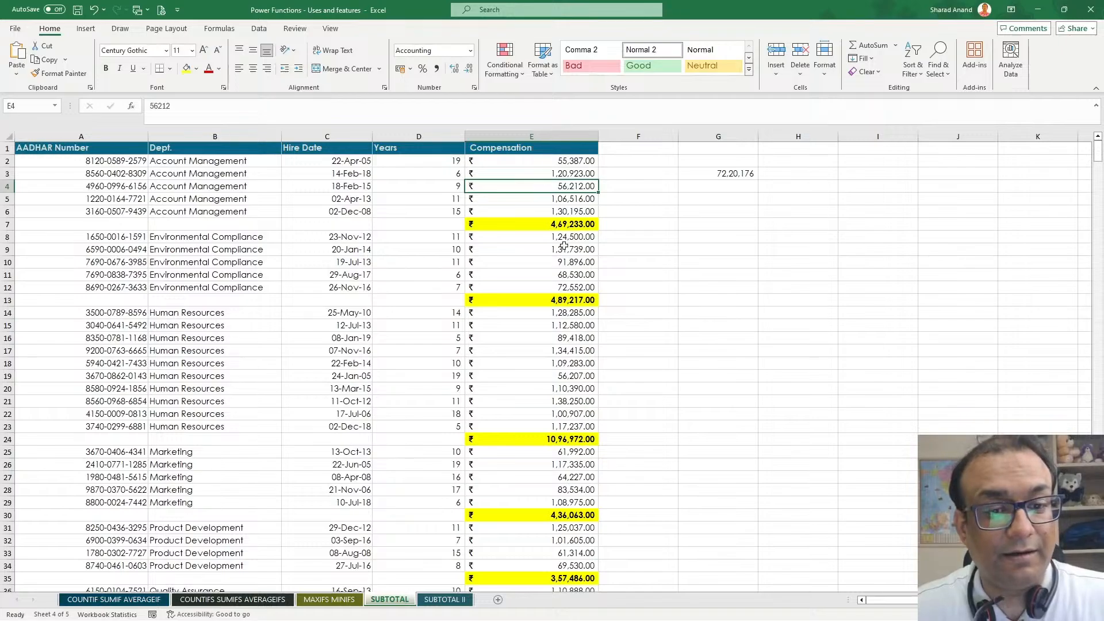
left_click(560, 225)
left_click(546, 299)
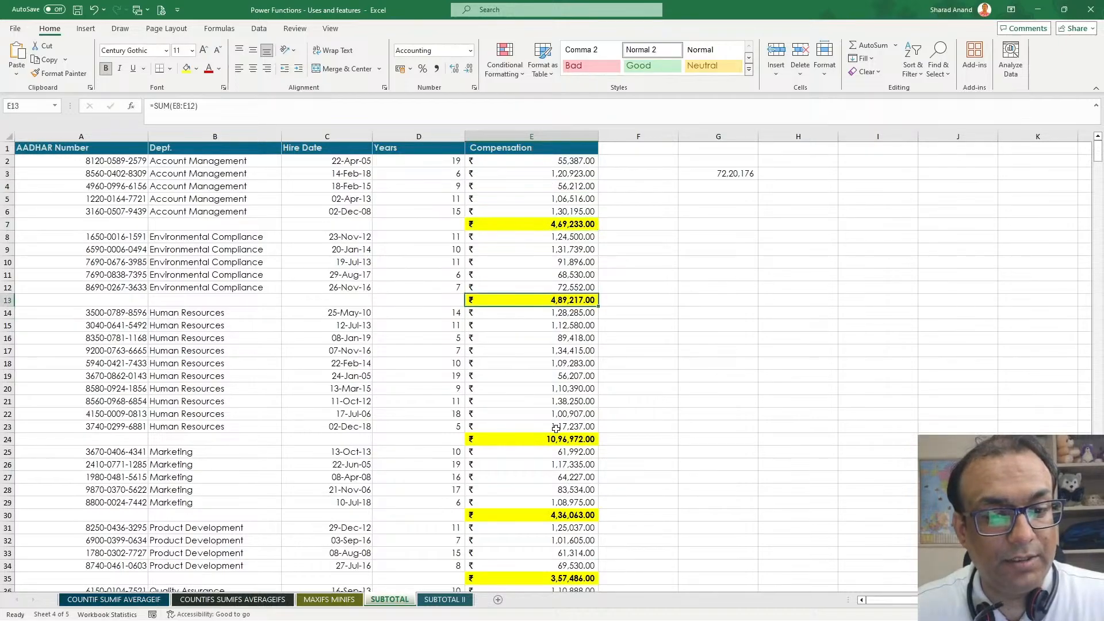
left_click(543, 442)
left_click(543, 513)
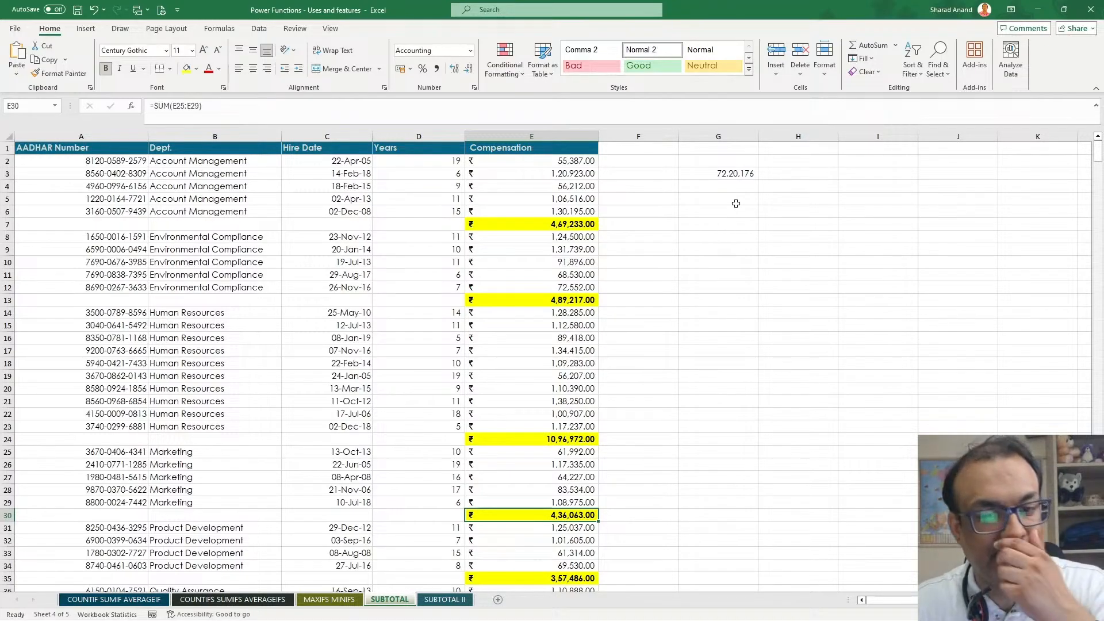
double_click(723, 174)
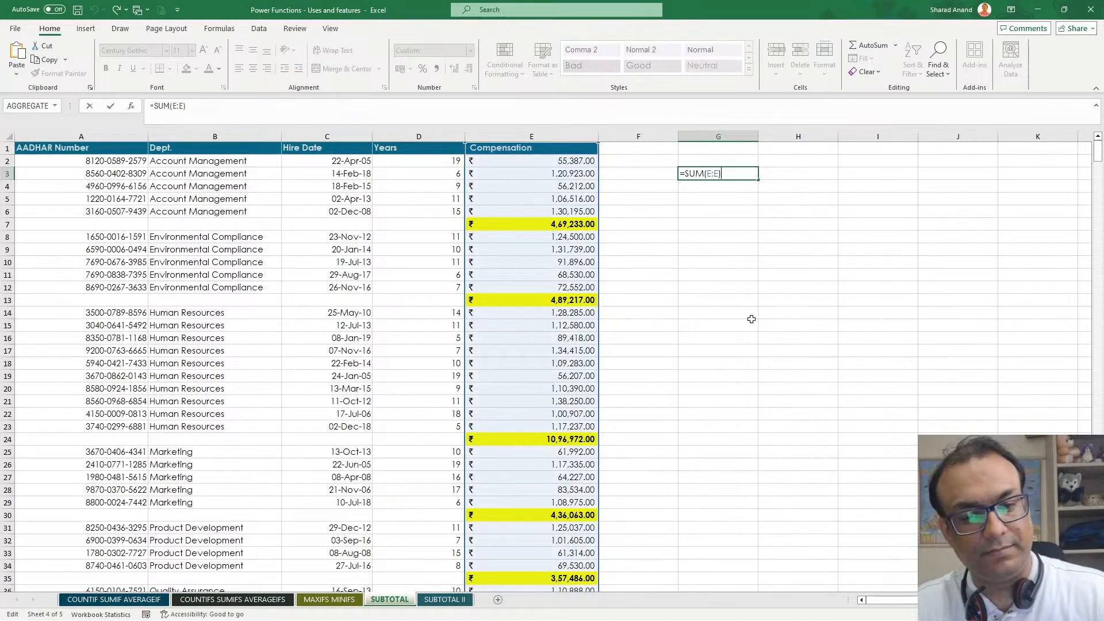
key("ctrl+Return")
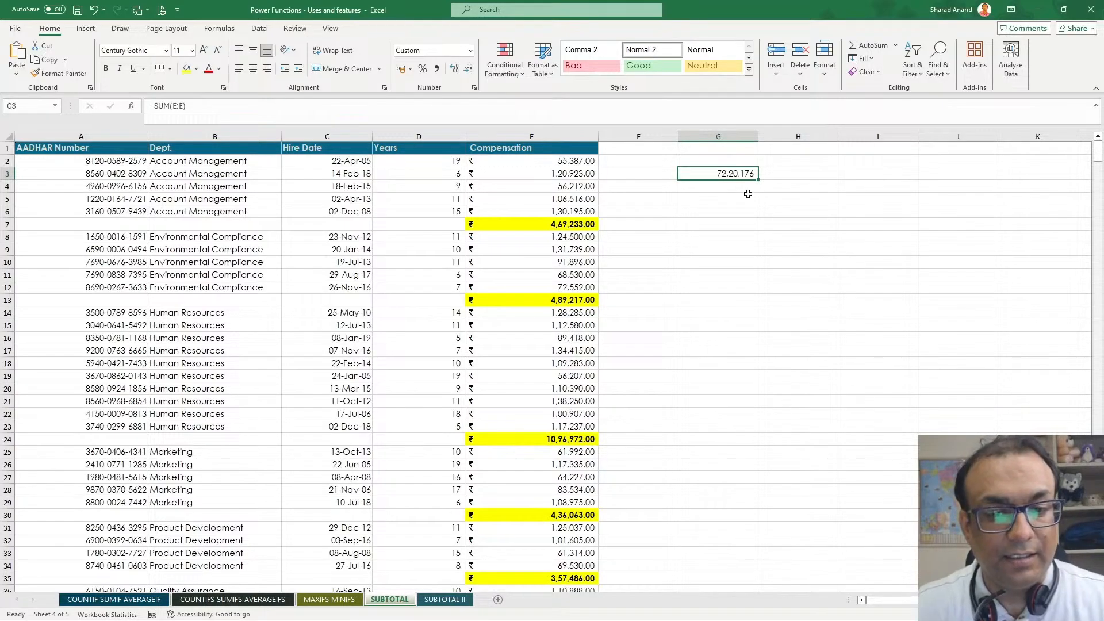
left_click(725, 213)
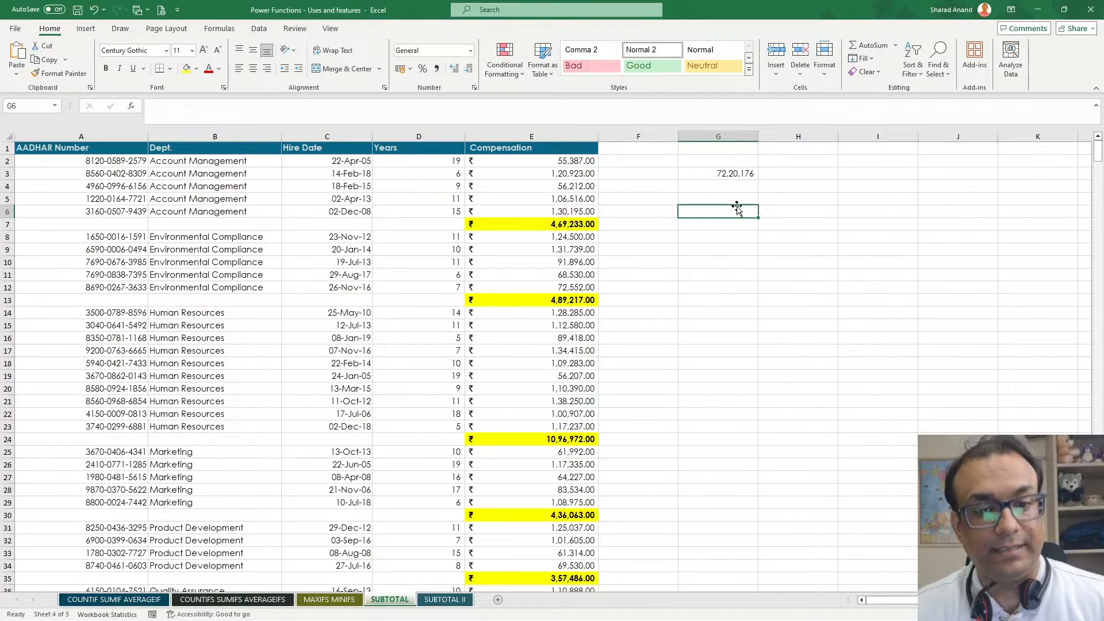
left_click(736, 199)
Enter =SUBTOTAL(9,E:E) in H3 to sum the Compensation column, and check the formula.
left_click(769, 178)
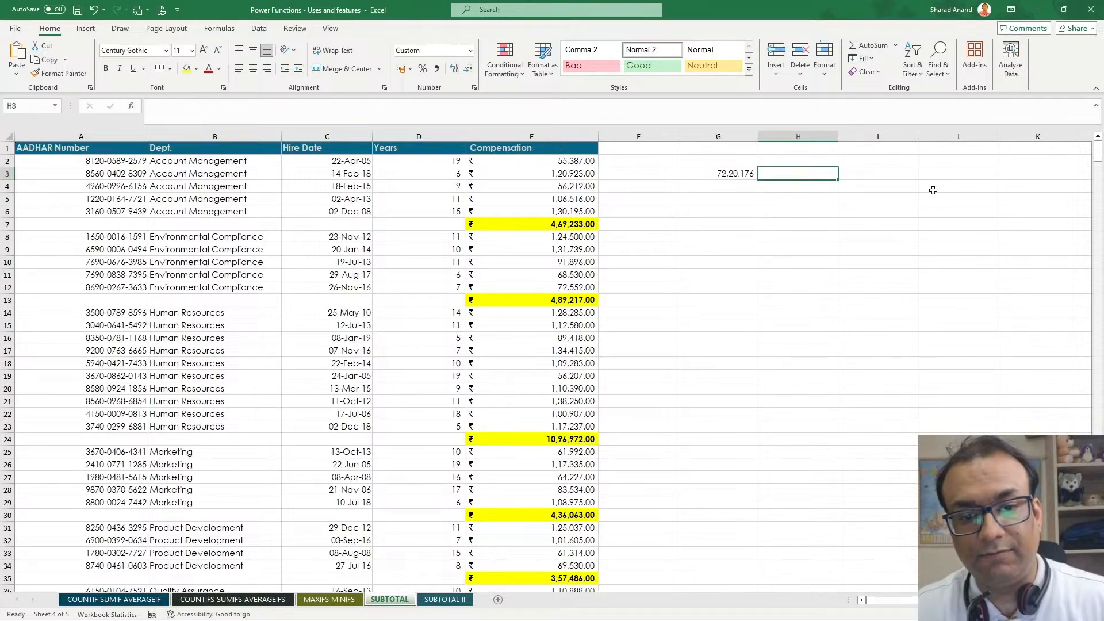
type("=subt")
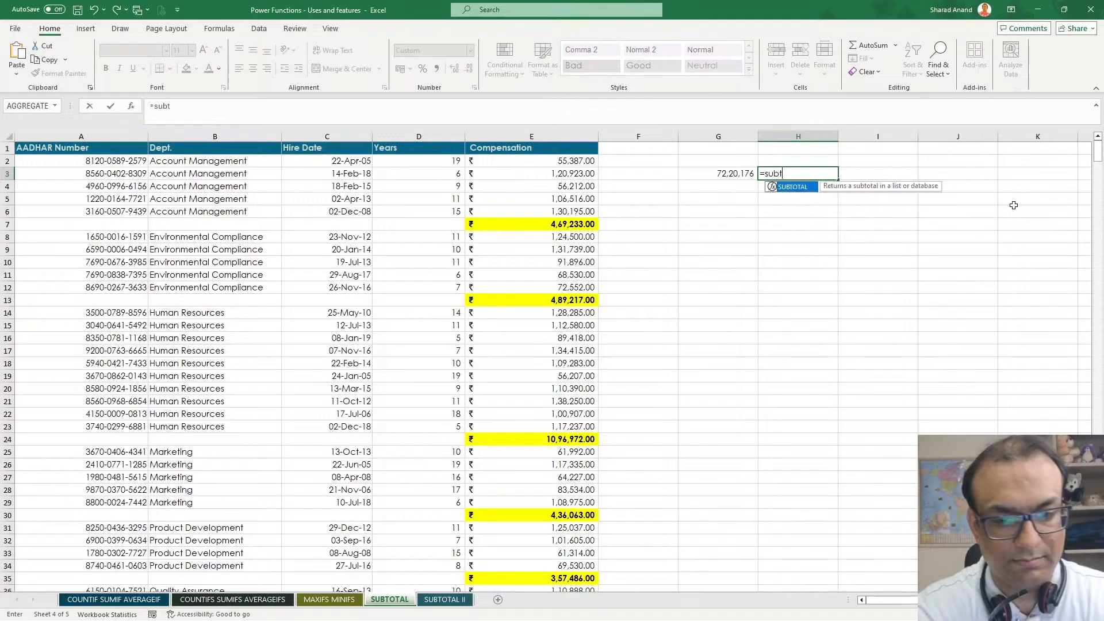
key("Tab")
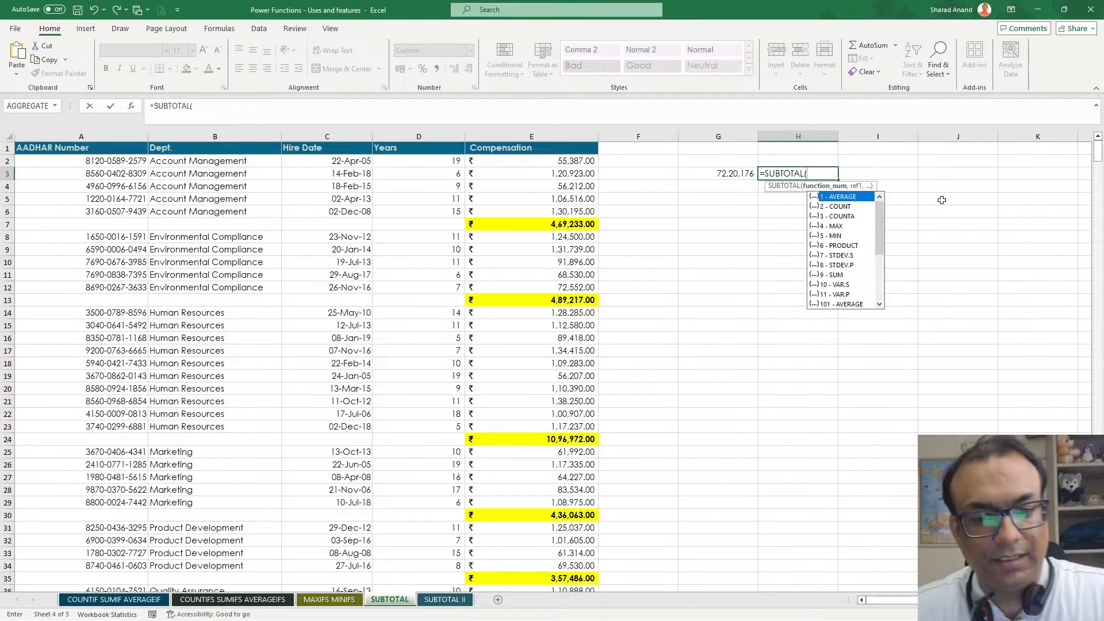
mouse_move(882, 235)
left_mouse_down()
mouse_move(885, 296)
mouse_move(873, 221)
left_mouse_up()
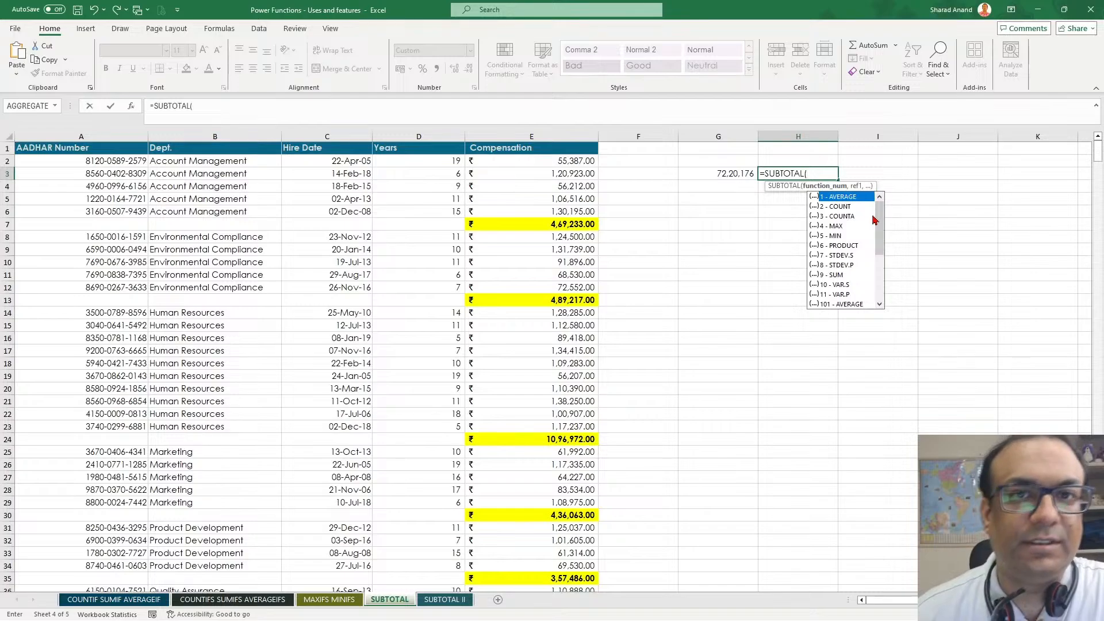
type("9")
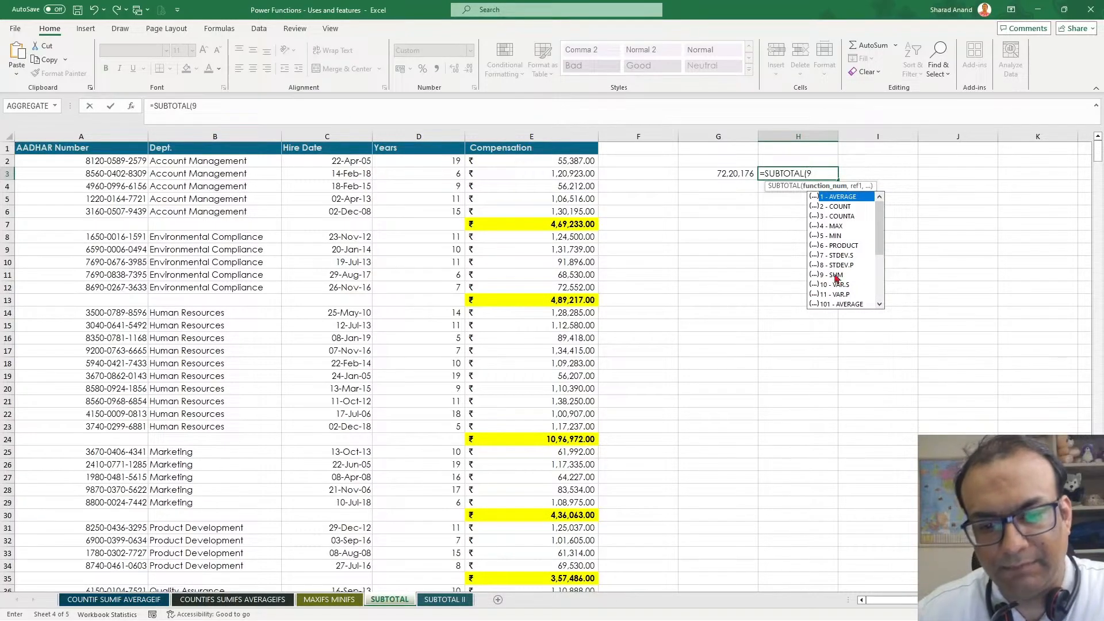
type(",")
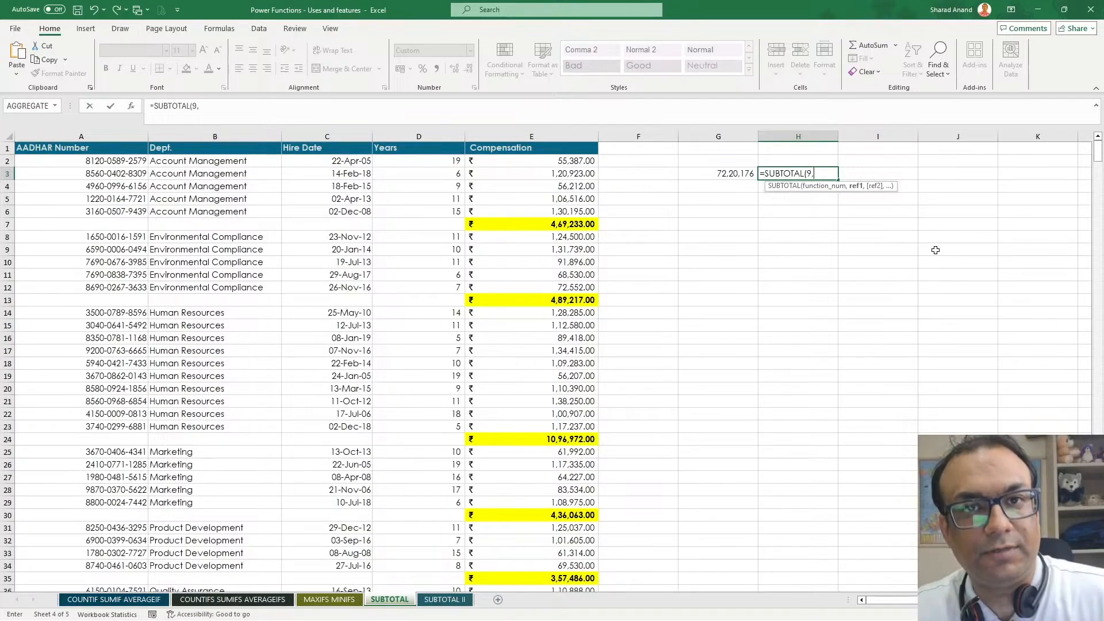
left_click(543, 133)
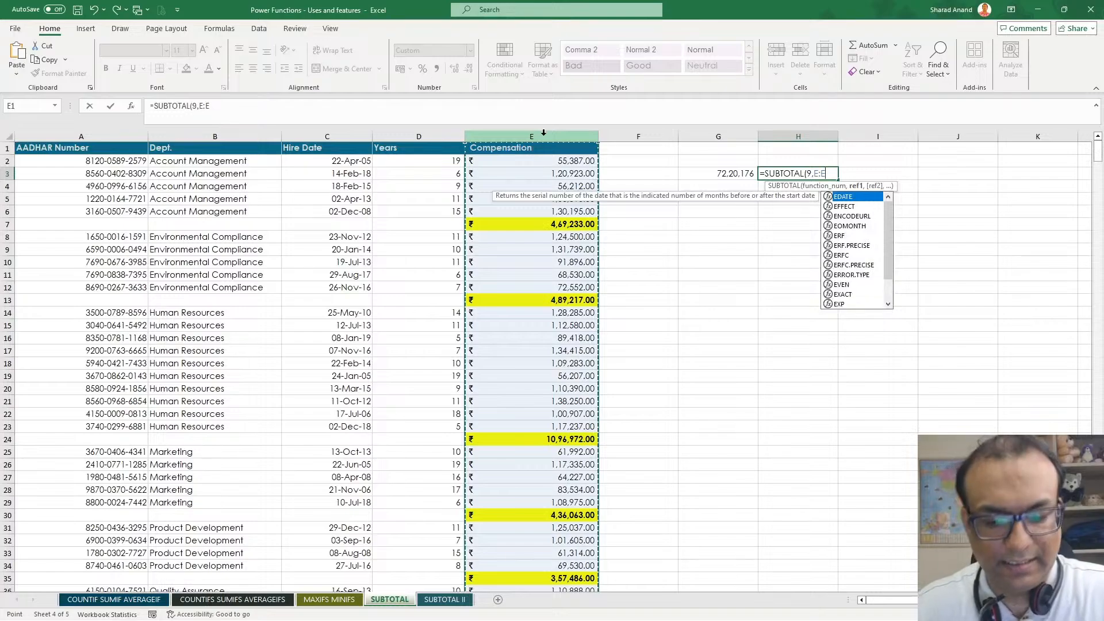
key("Return")
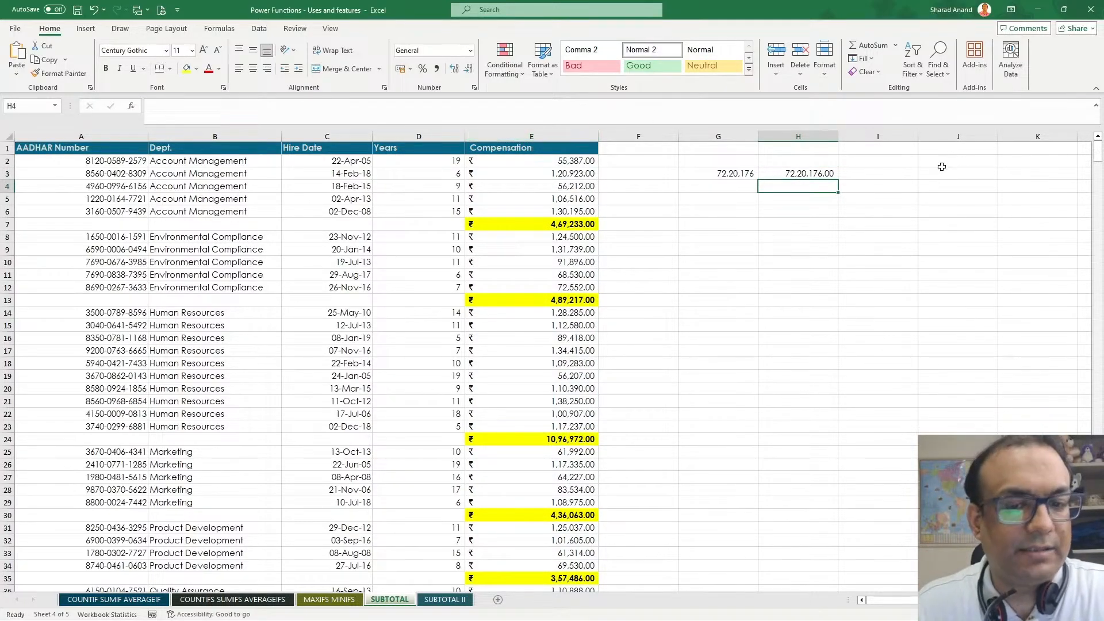
left_click(815, 175)
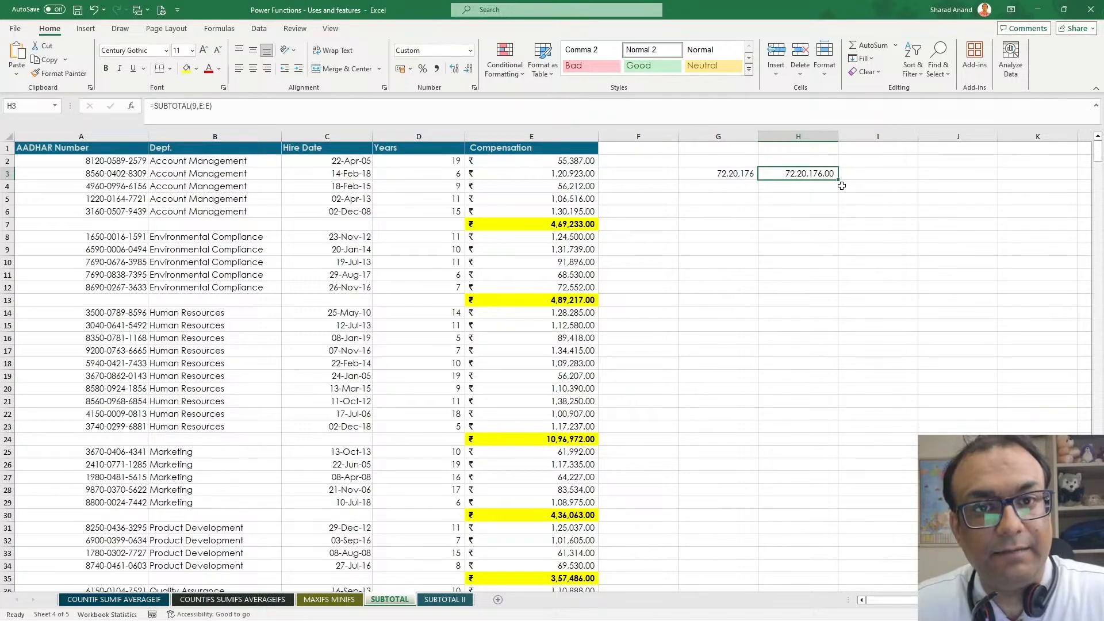
double_click(777, 171)
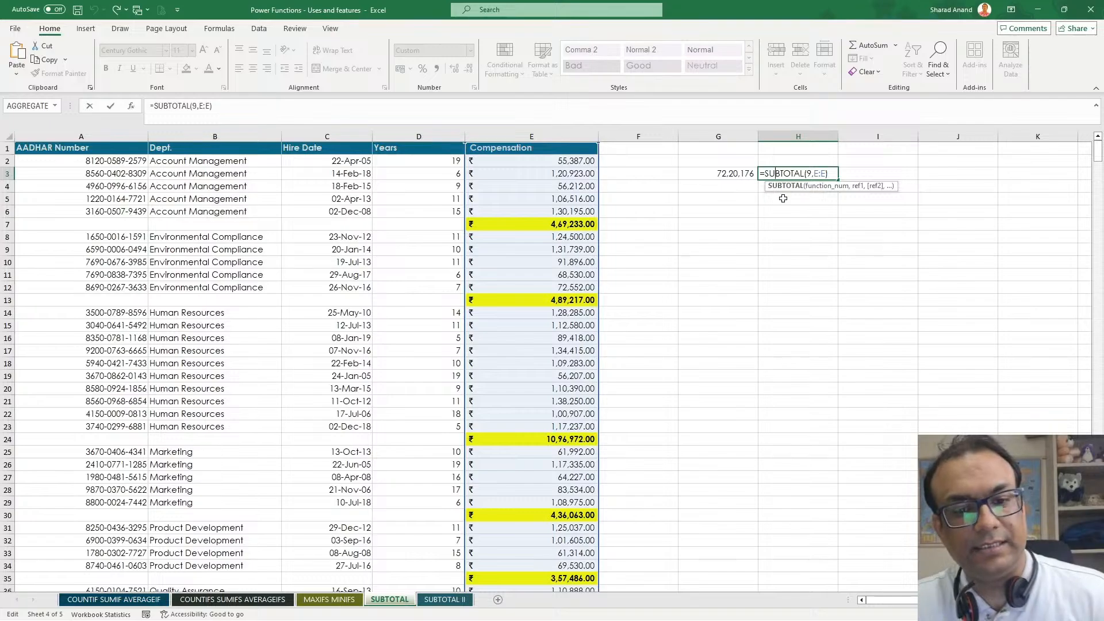
key("Return")
Replace all occurrences of Sum( with Subtotal(9, in the yellow total cells E7, E13, E24, E30, E35, E40 and E45.
left_click(543, 224)
left_click(555, 300, "ctrl")
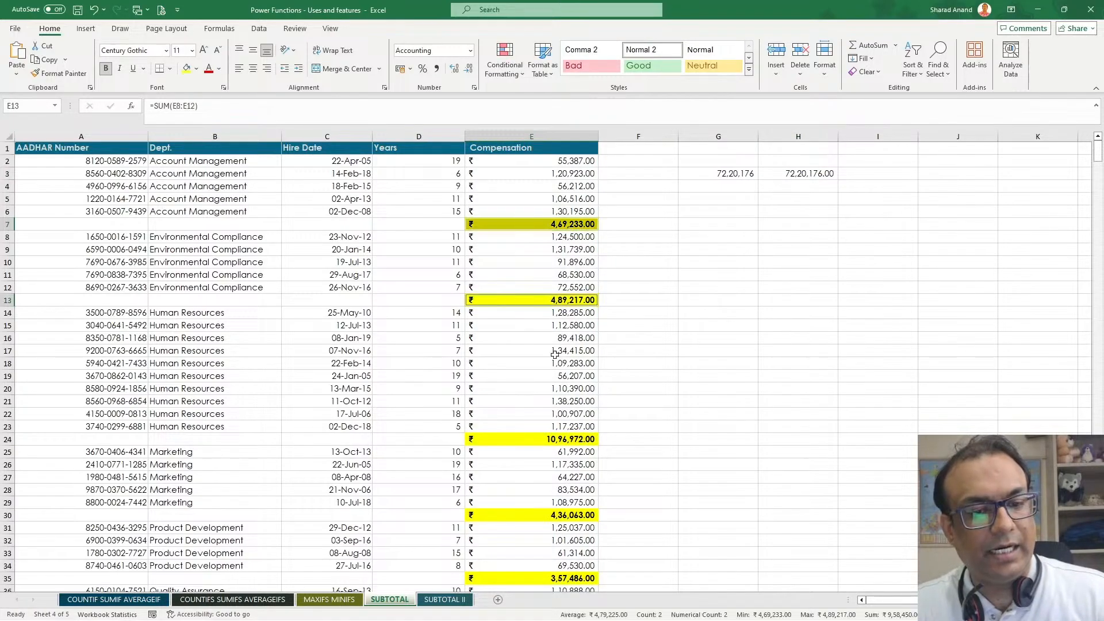
left_click(547, 439, "ctrl")
scroll(548, 439, "down", 4)
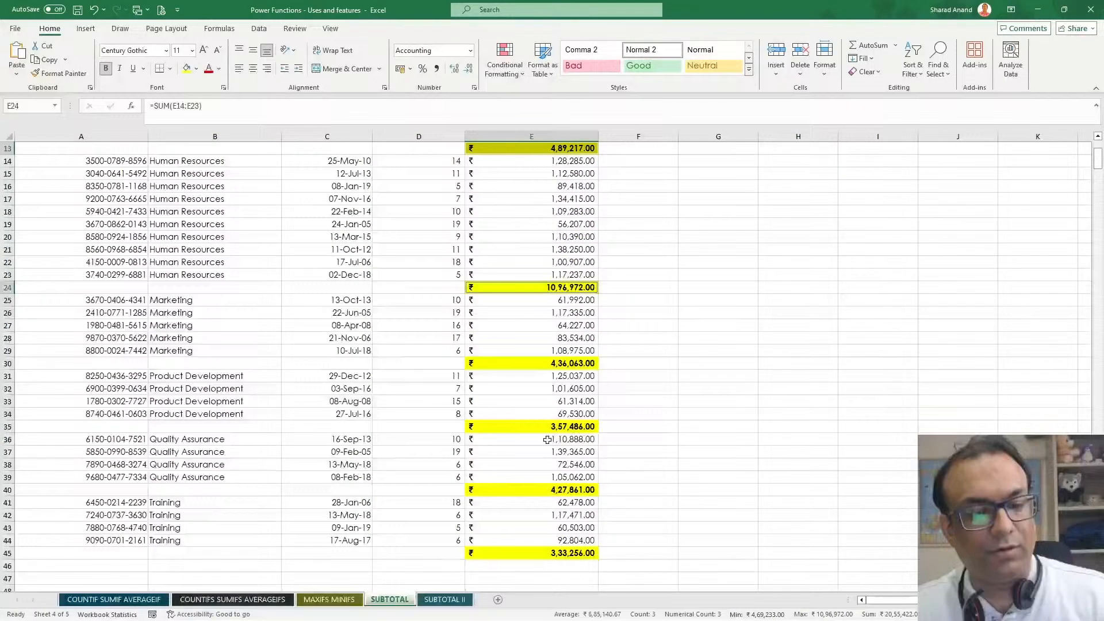
left_click(550, 366, "ctrl")
left_click(546, 427, "ctrl")
left_click(545, 490, "ctrl")
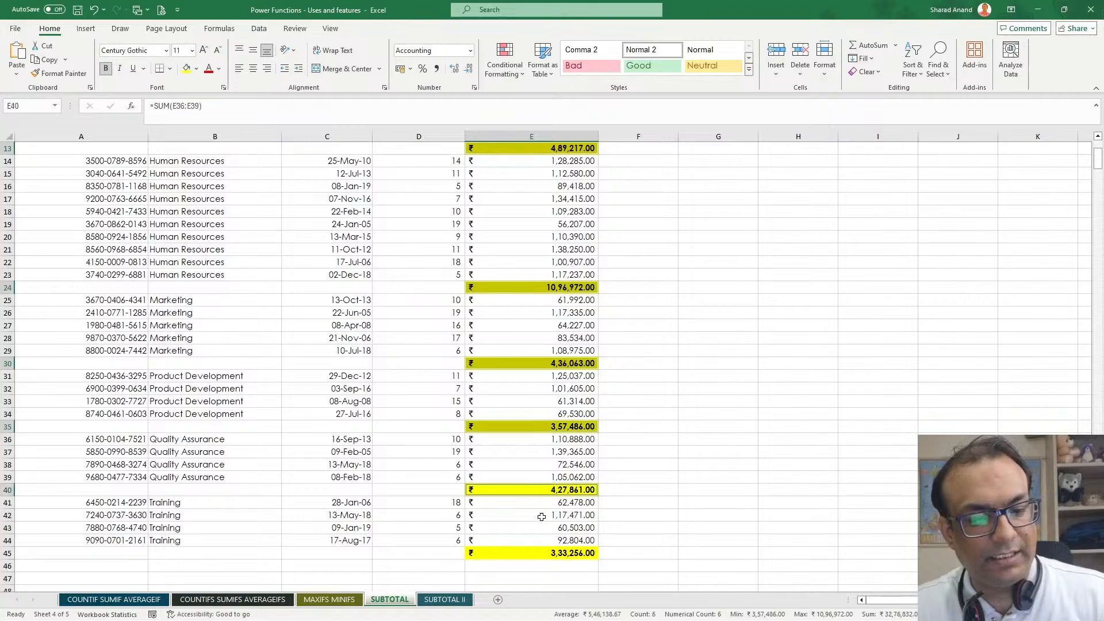
left_click(519, 552, "ctrl")
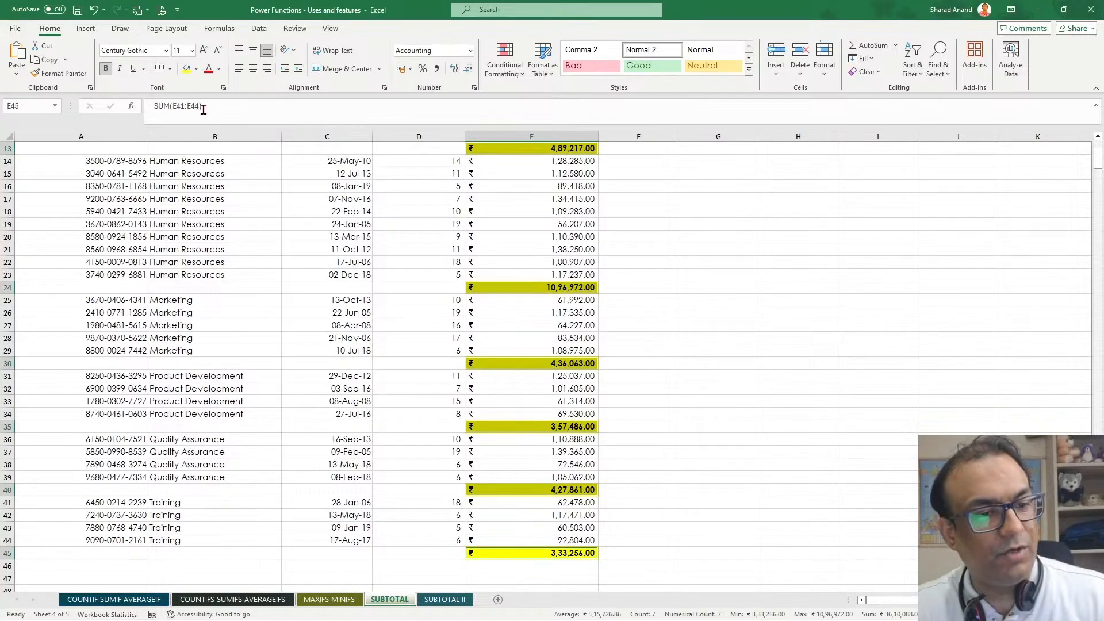
scroll(687, 257, "up", 4)
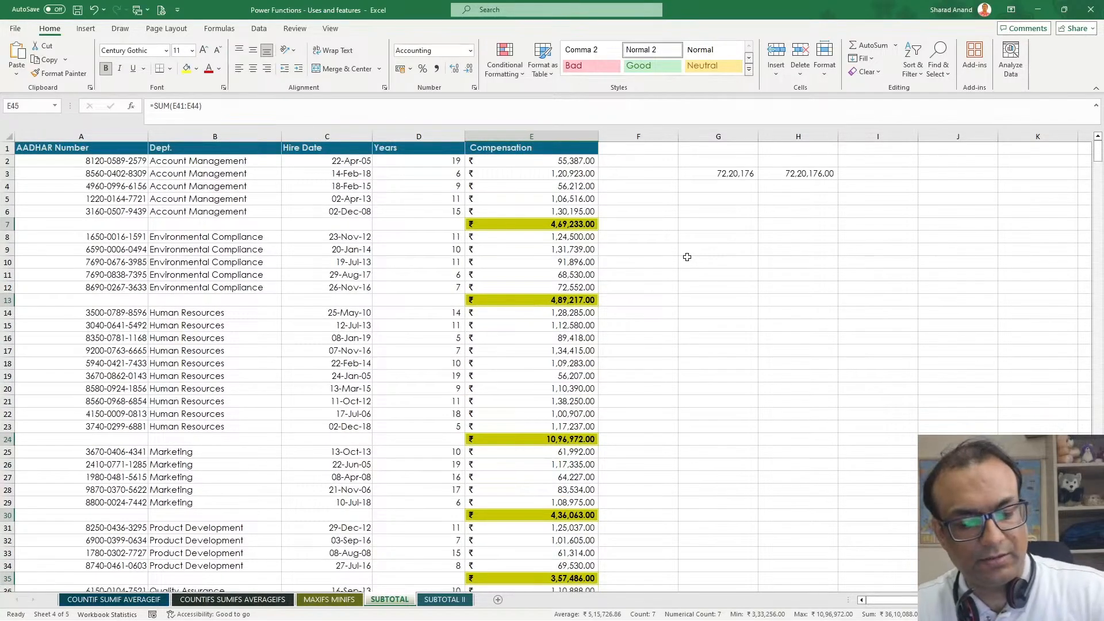
key("ctrl+h")
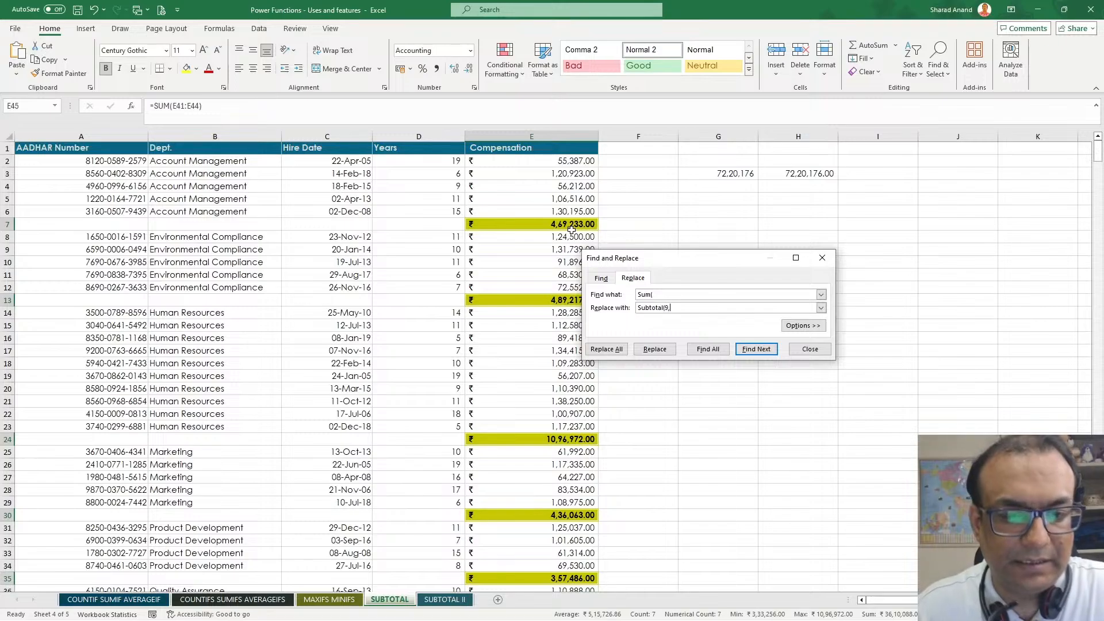
left_click(602, 351)
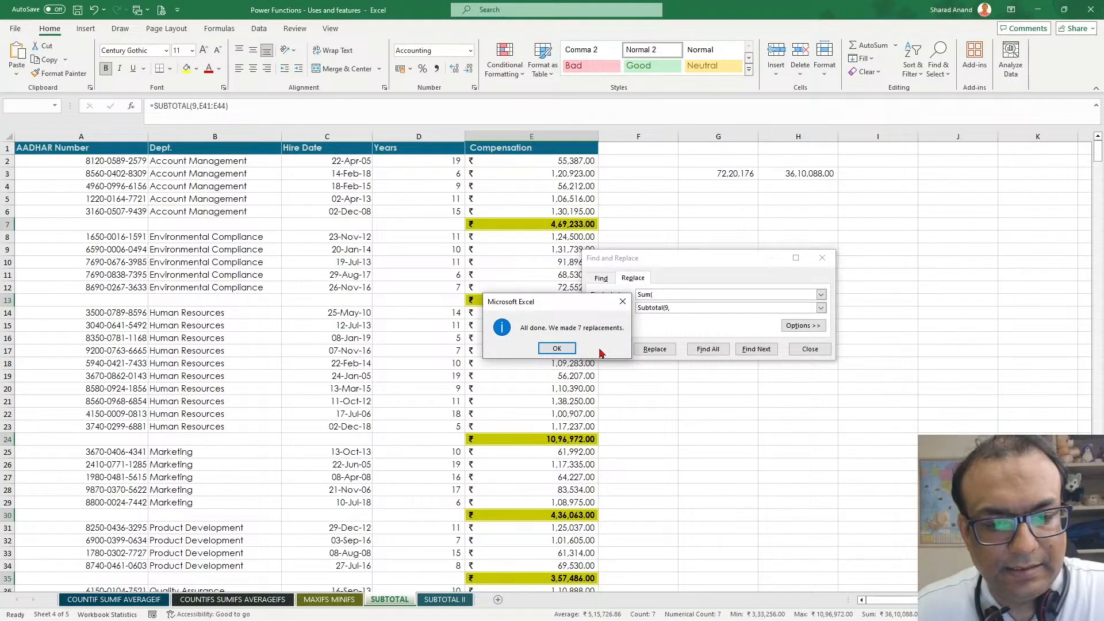
left_click(567, 349)
left_click(810, 349)
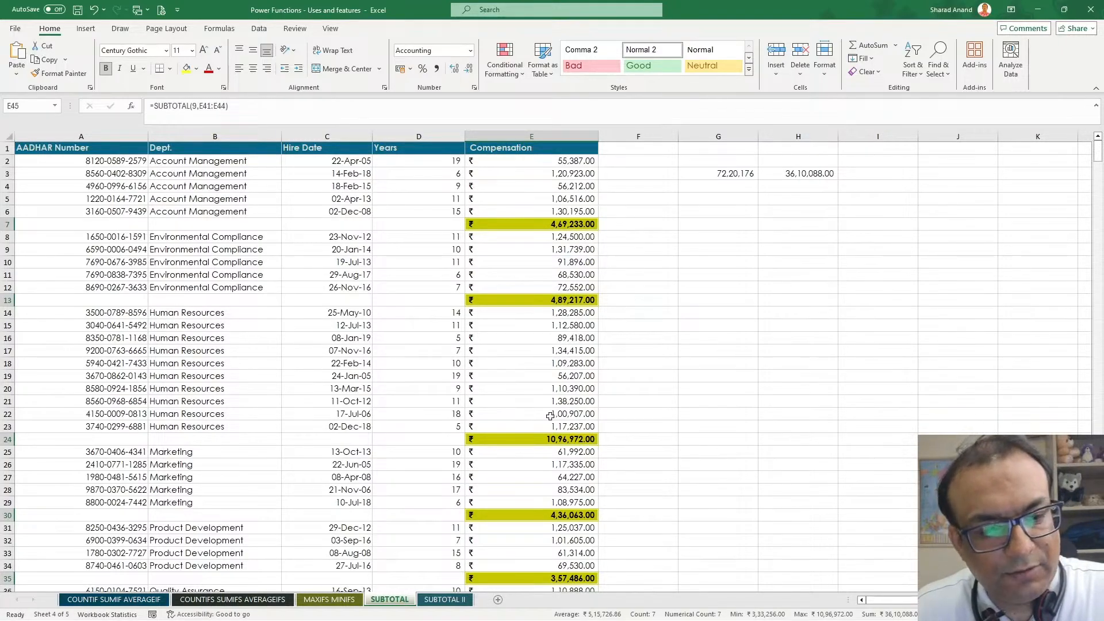
Inspect the SUBTOTAL formula in H3, keeping its reference to column E.
left_click(636, 225)
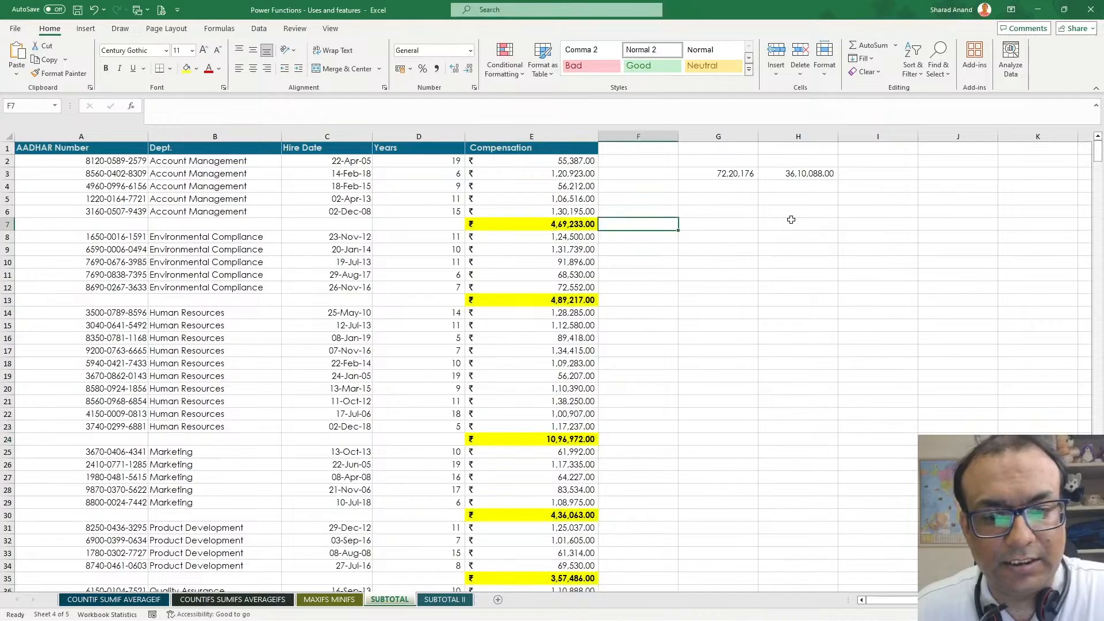
left_click(785, 180)
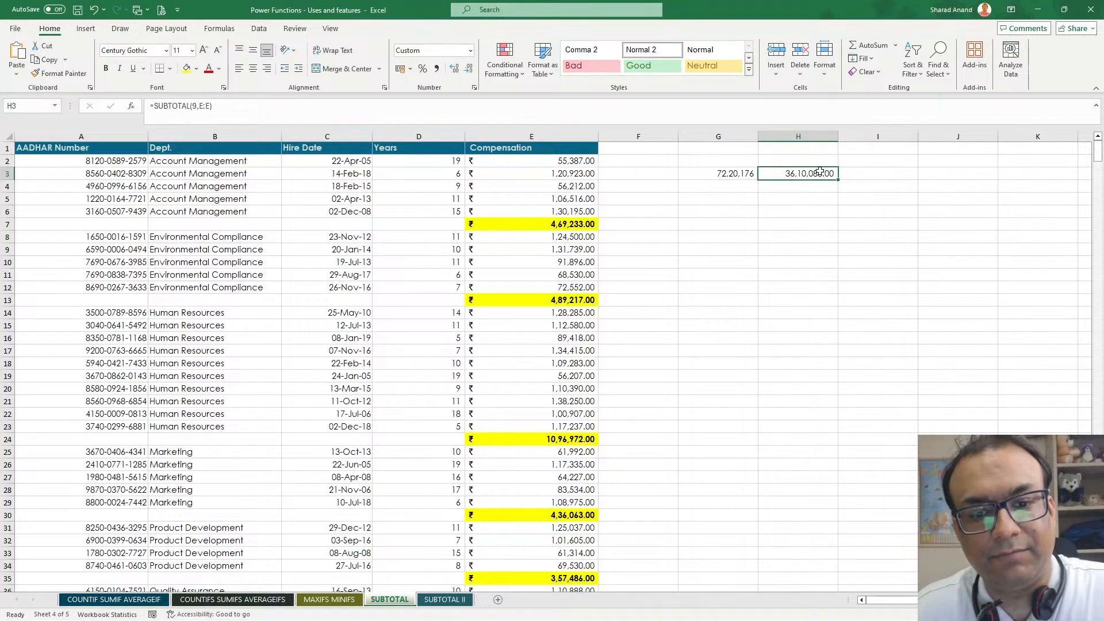
double_click(819, 171)
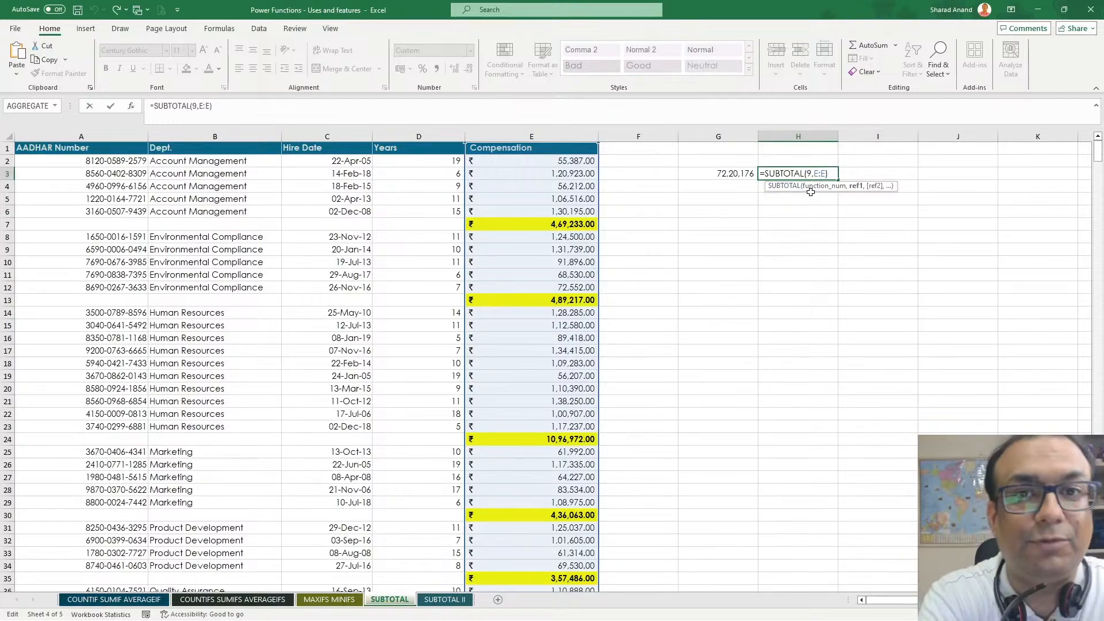
left_click(765, 249)
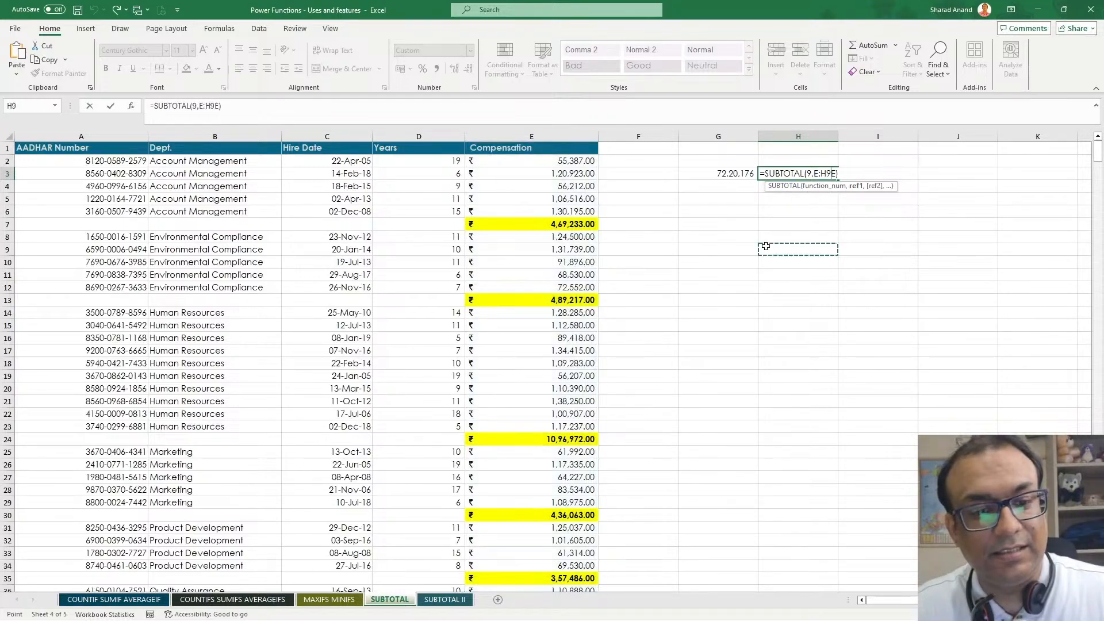
key("BackSpace")
key("BackSpace")
key("Return")
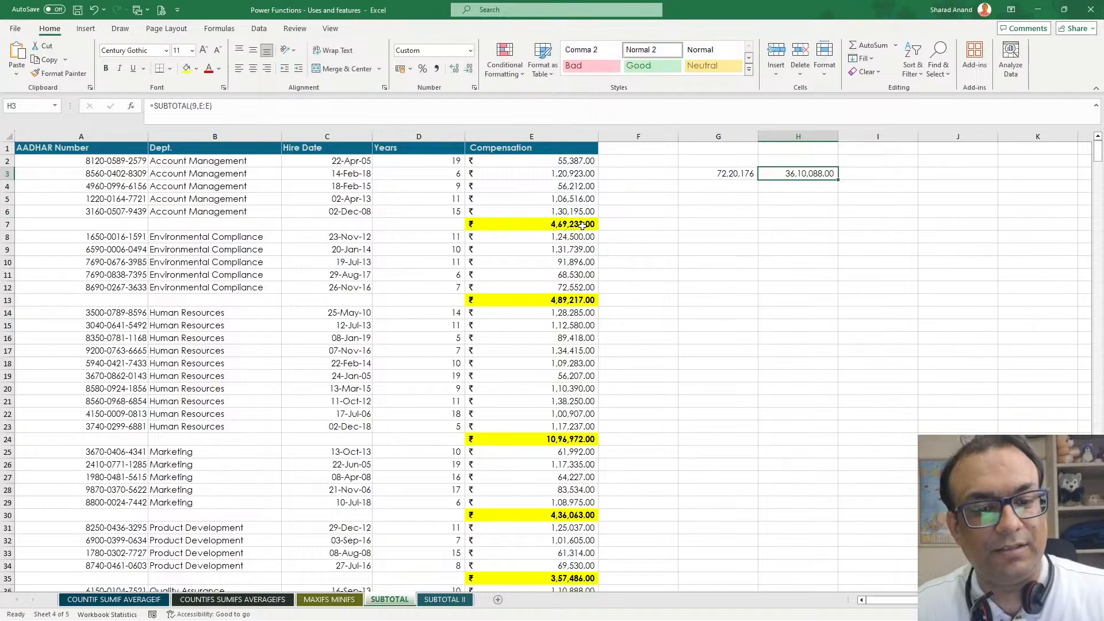
Inspect the SUBTOTAL formulas in the department total cells E7, E13 and E24.
double_click(582, 225)
key("Escape")
double_click(575, 299)
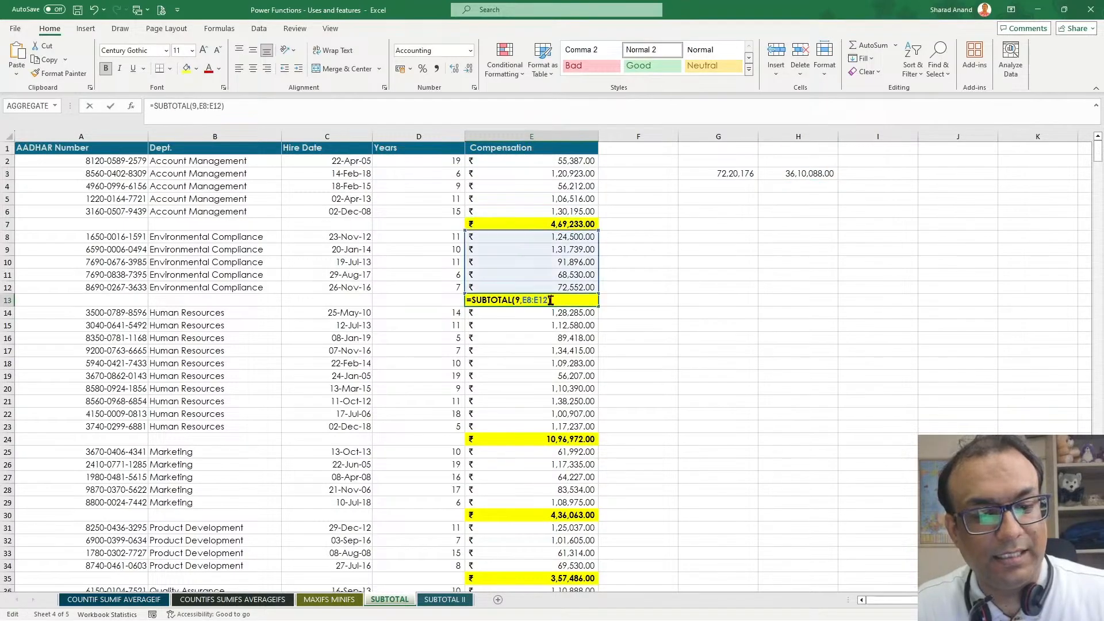
key("Escape")
double_click(591, 440)
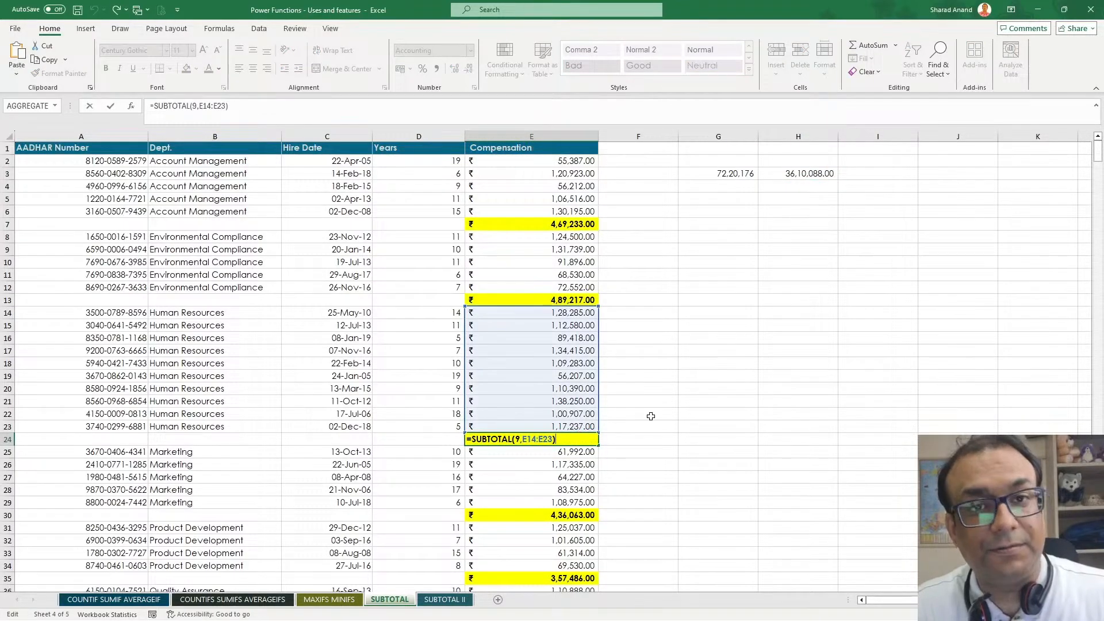
key("Escape")
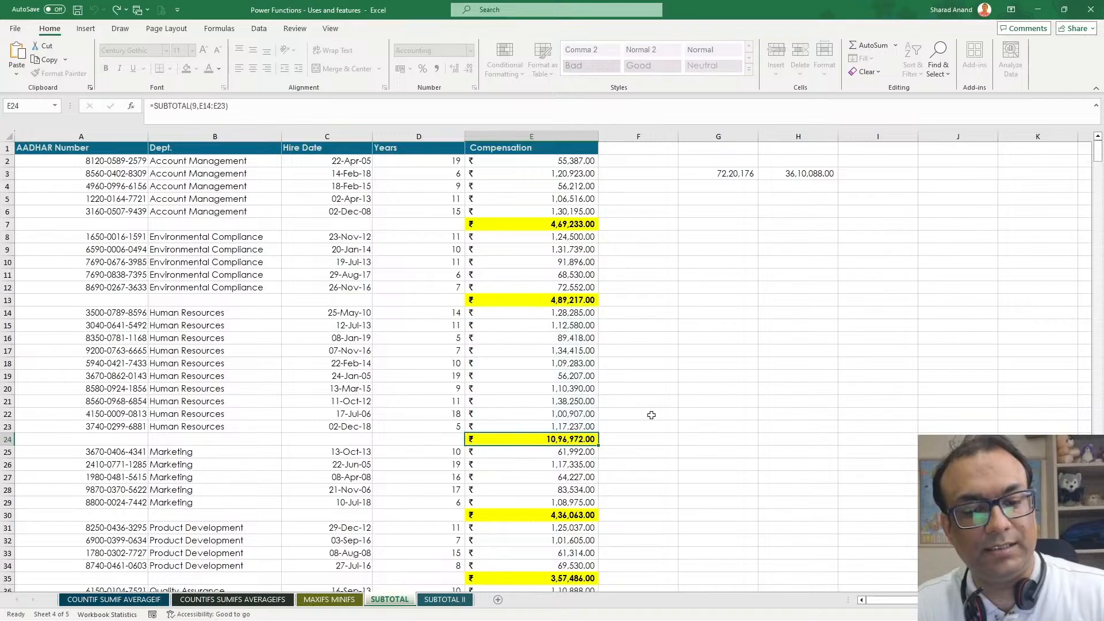
Compare the SUBTOTAL formula in H3 with the SUM formula in G3, and look over the department totals down the sheet.
double_click(795, 174)
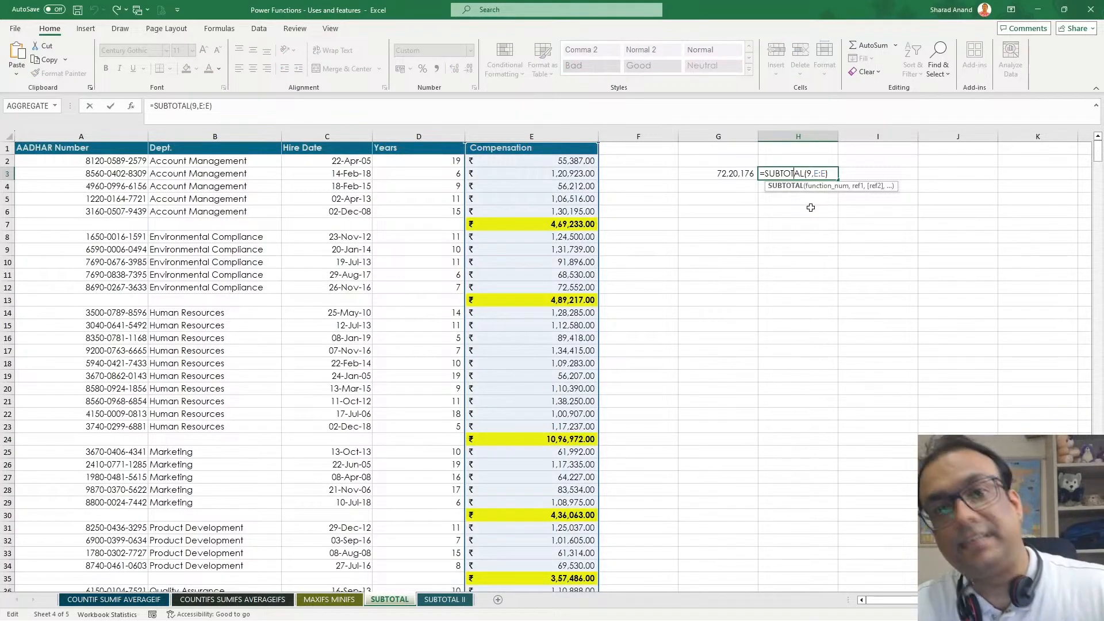
key("ctrl+Return")
left_click(728, 174)
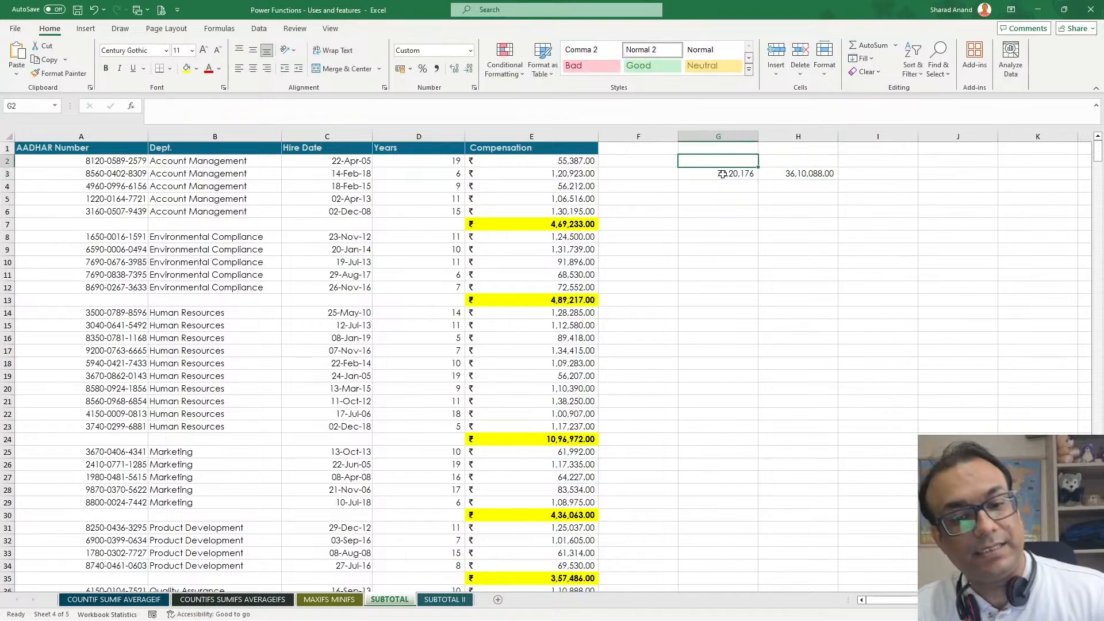
double_click(724, 175)
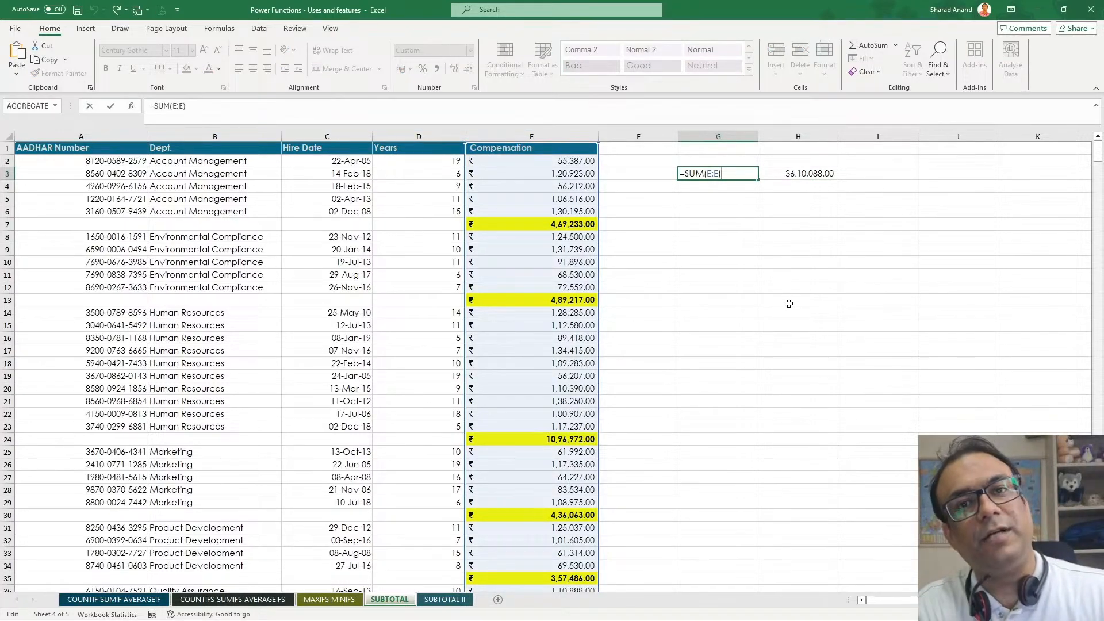
key("ctrl+Return")
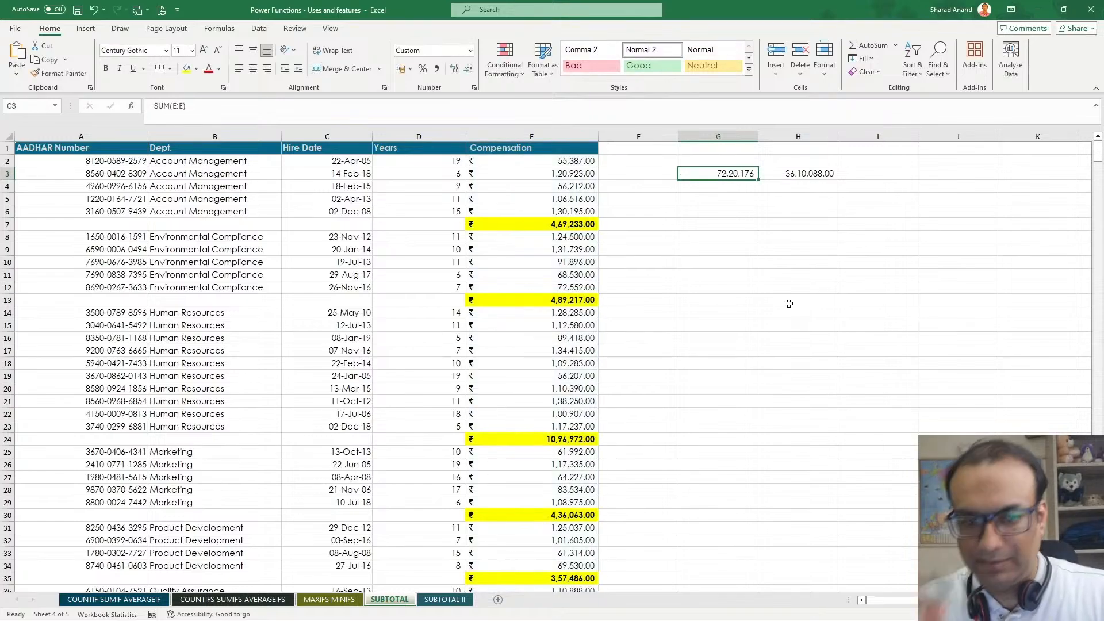
left_click(811, 173)
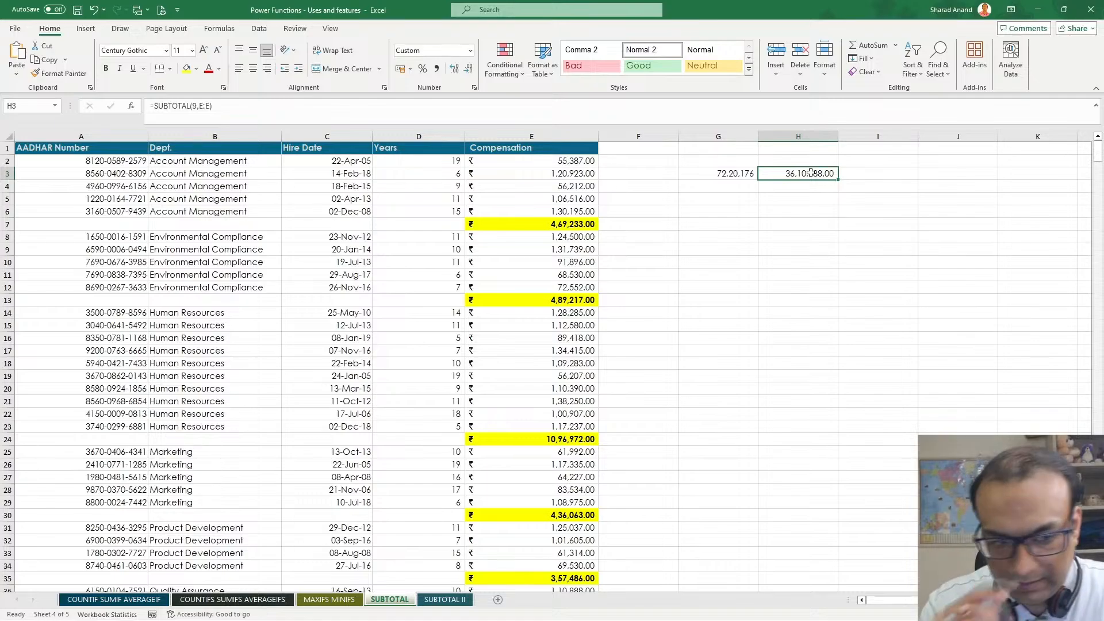
left_click(237, 224)
scroll(239, 239, "down", 6)
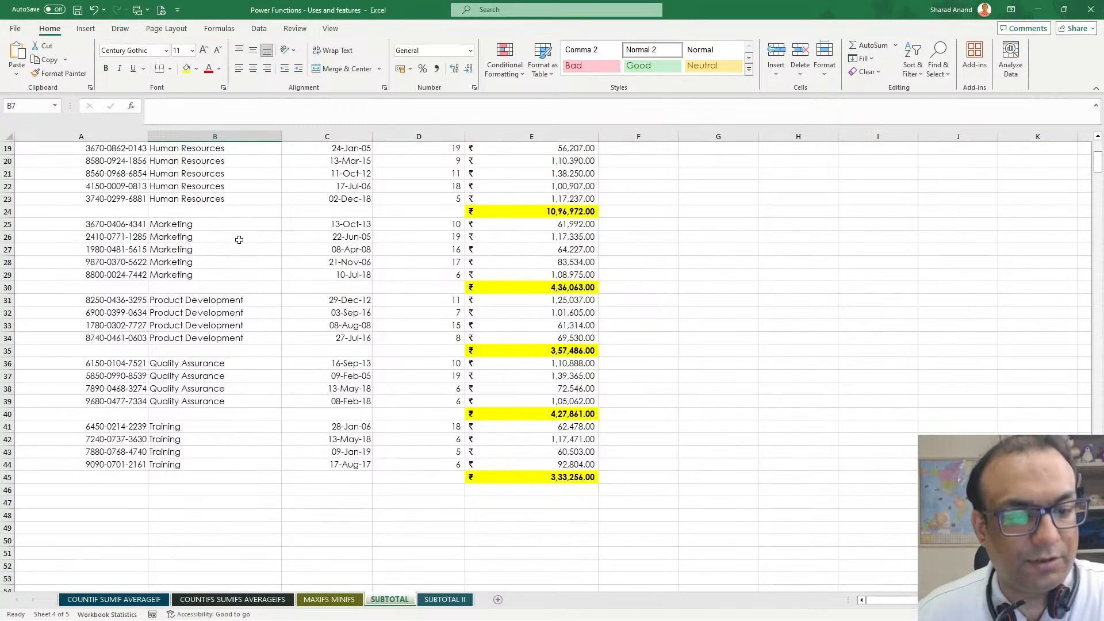
scroll(239, 239, "up", 6)
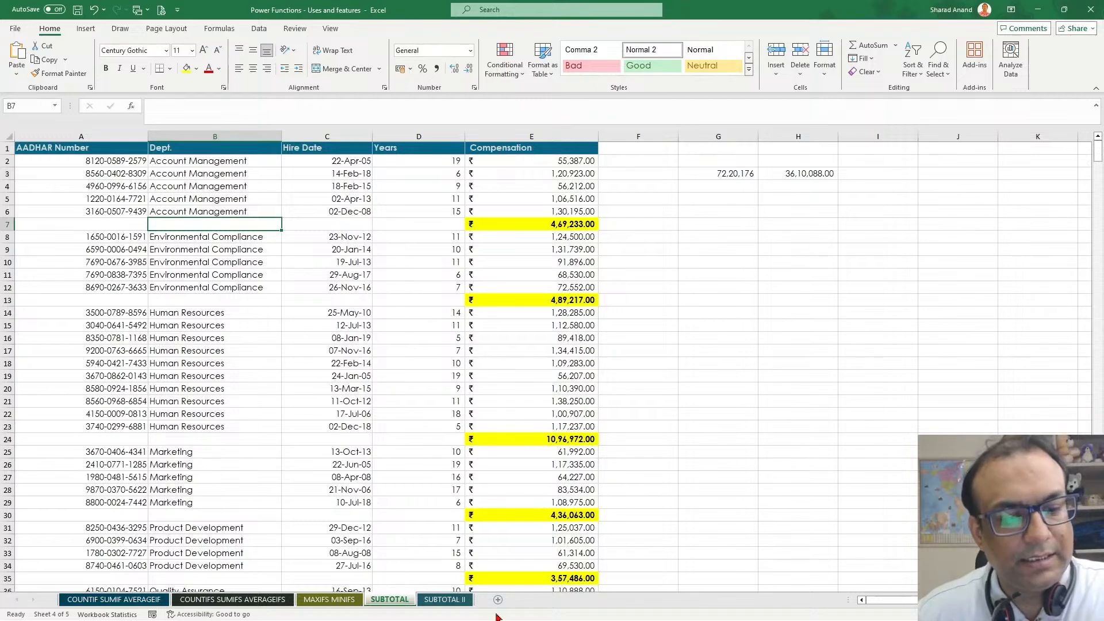
Open the SUBTOTAL II sheet and widen all its columns to one equal width.
left_click(455, 600)
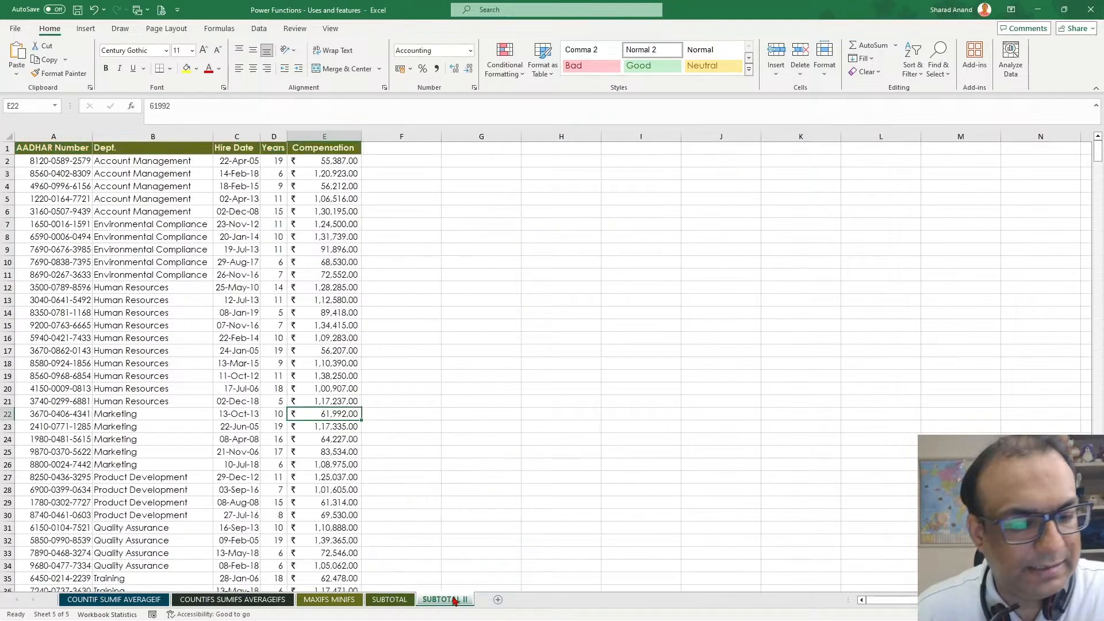
left_click(7, 138)
left_click_drag(93, 142, 129, 141)
left_click(482, 311)
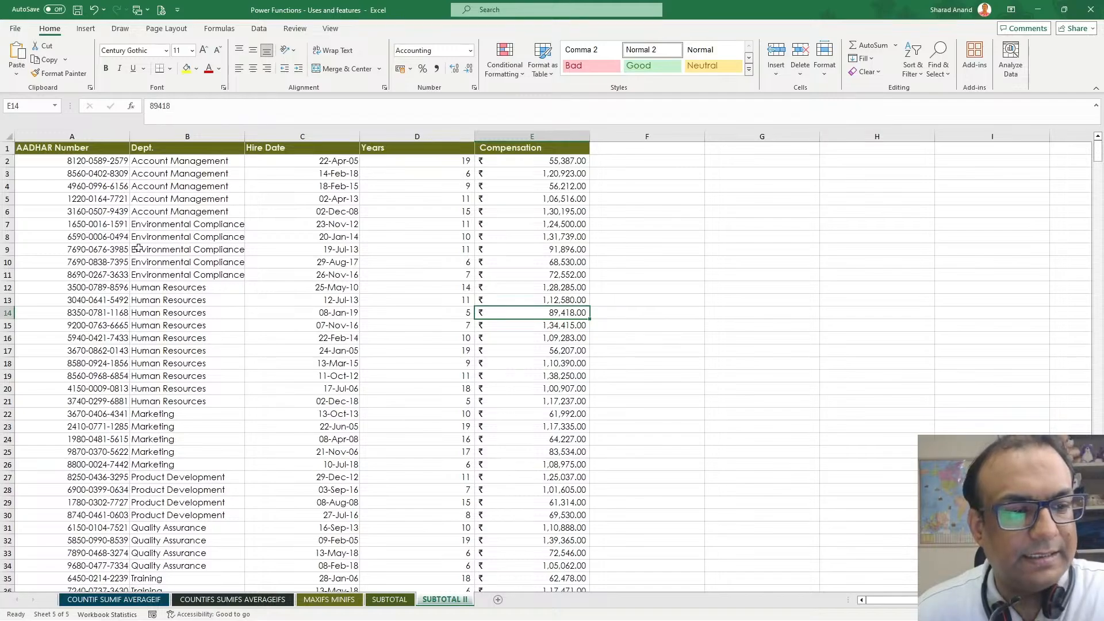
Examine the five data columns on SUBTOTAL II and compare their layout with the department totals on the SUBTOTAL sheet.
left_click_drag(111, 198, 115, 314)
left_click_drag(173, 198, 190, 339)
left_click_drag(294, 214, 322, 339)
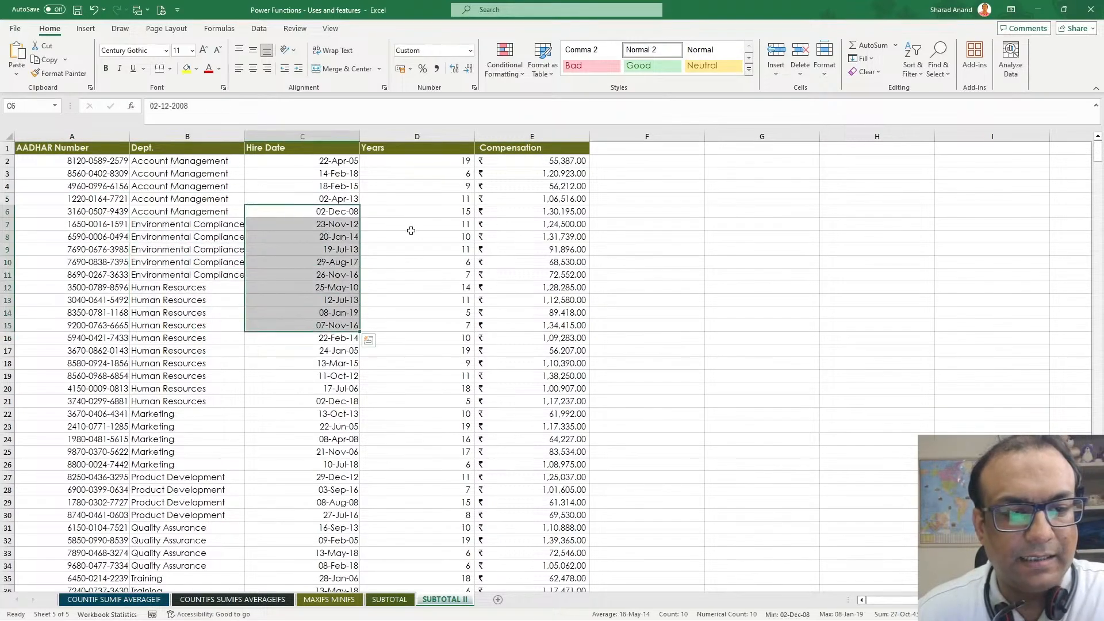
left_click_drag(409, 233, 414, 350)
left_click_drag(532, 249, 495, 345)
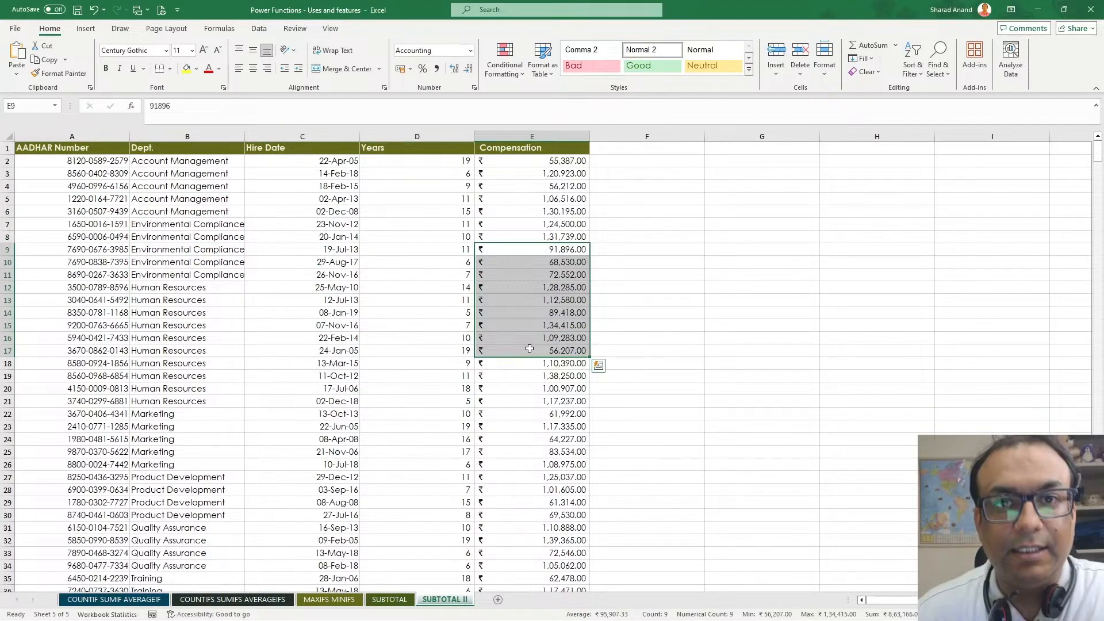
left_click(280, 233)
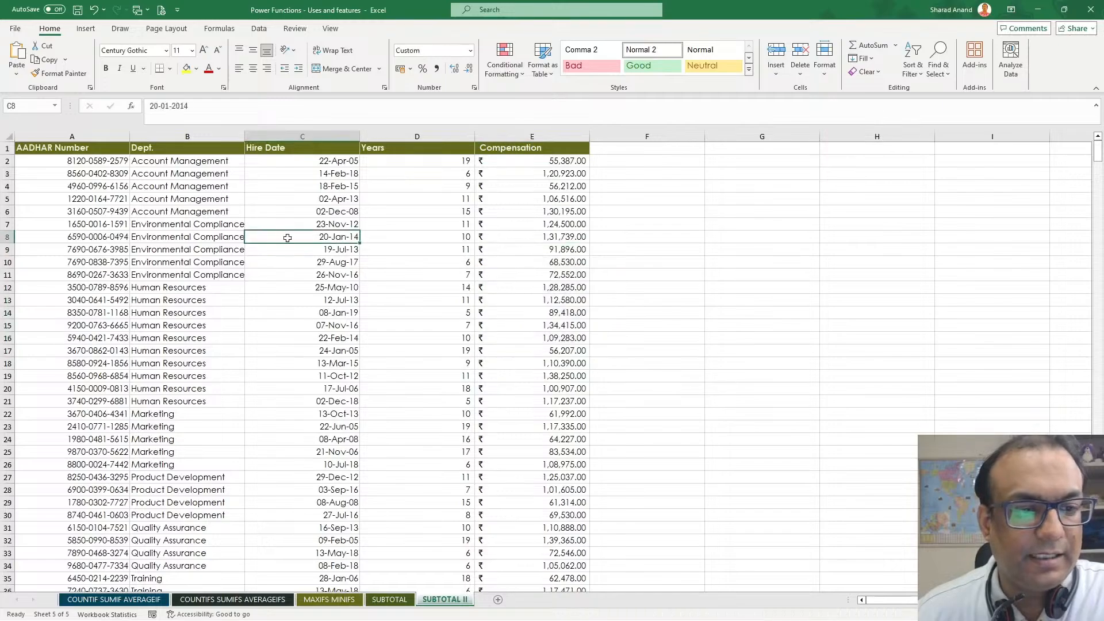
left_click(389, 600)
left_click(288, 225)
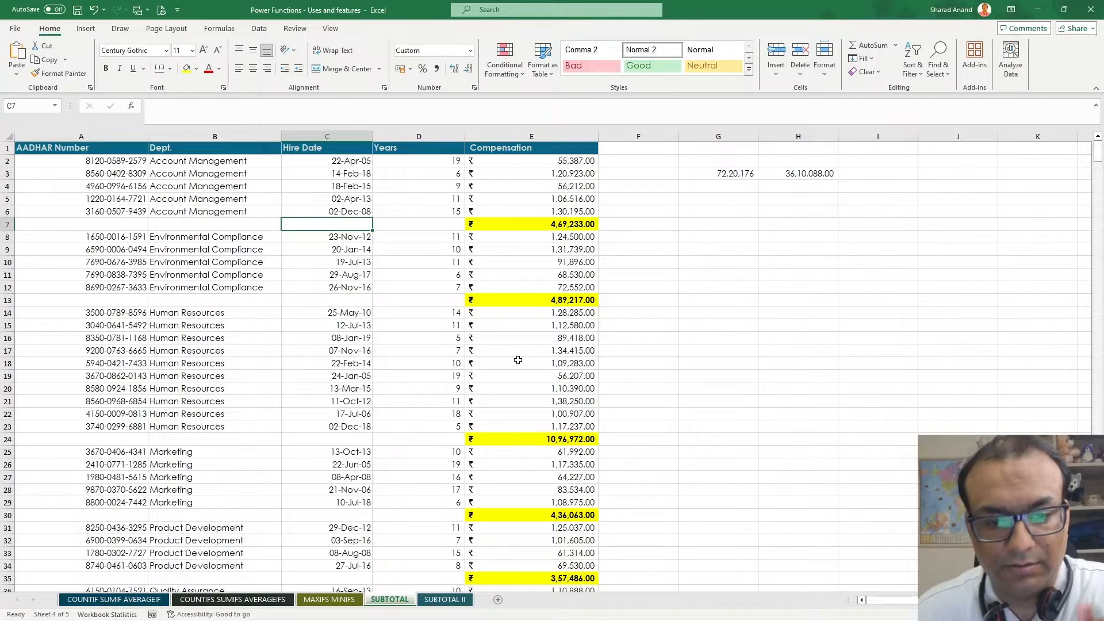
left_click(410, 267)
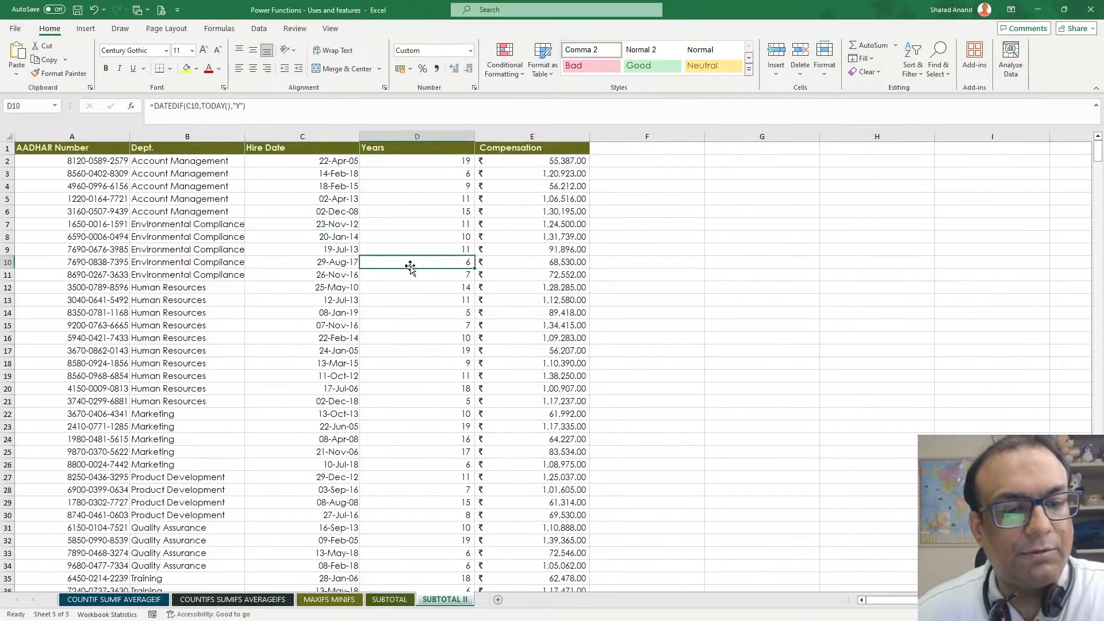
left_click(260, 30)
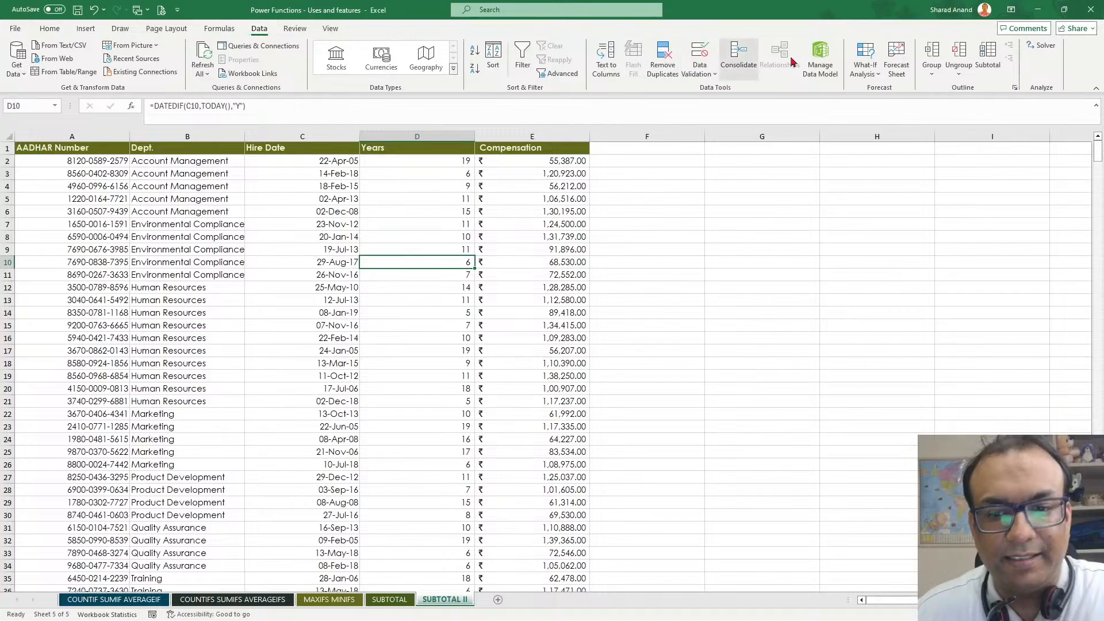
left_click(999, 69)
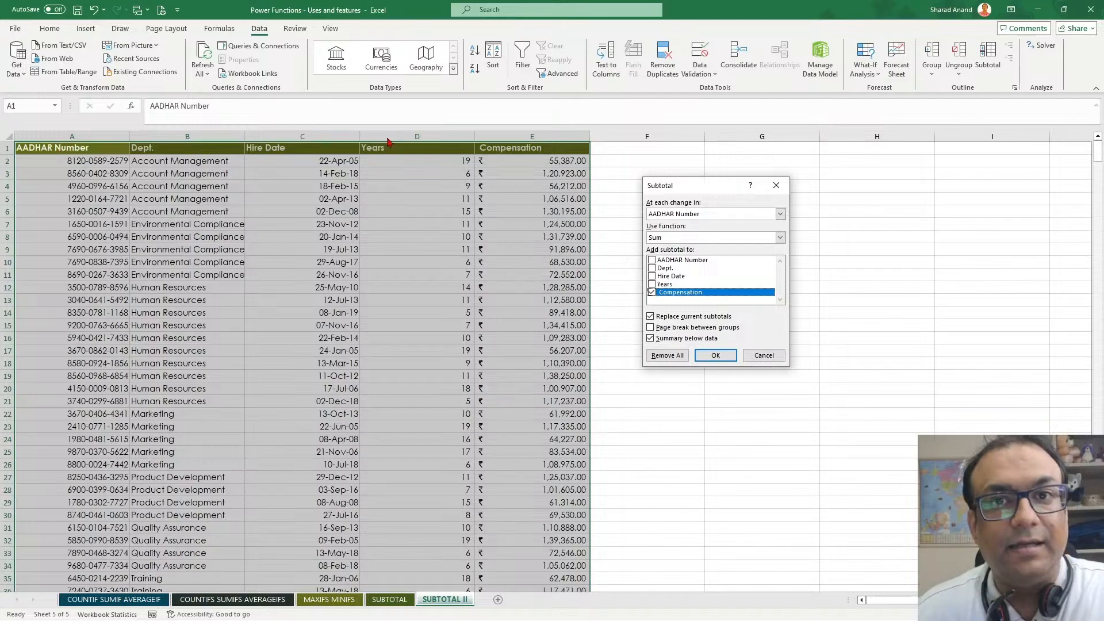
left_click(764, 354)
left_click(762, 352)
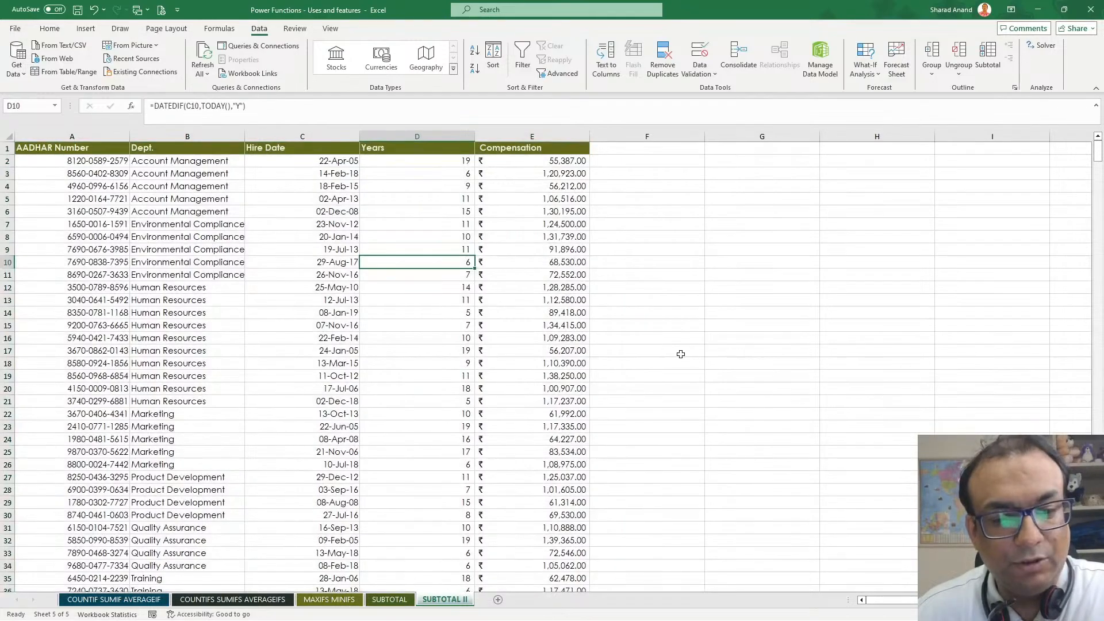
Try to start the Subtotal command from empty cell H9 outside the data range.
left_click(353, 284)
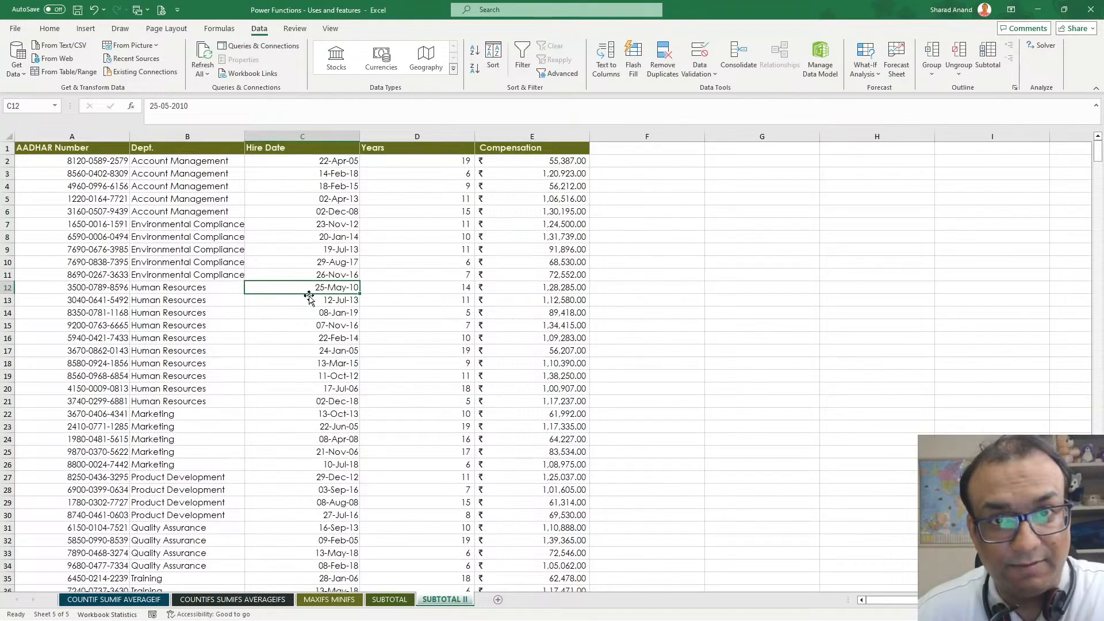
left_click(889, 249)
left_click(987, 62)
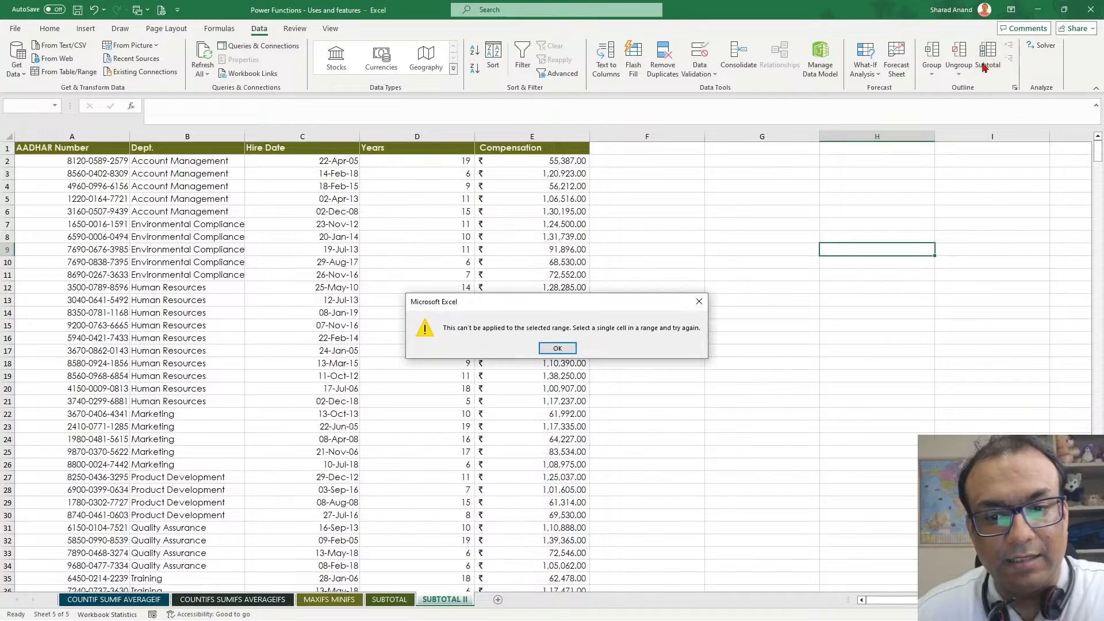
left_click(564, 348)
Widen the Dept. column so the longest department names fit inside it.
left_click(173, 291)
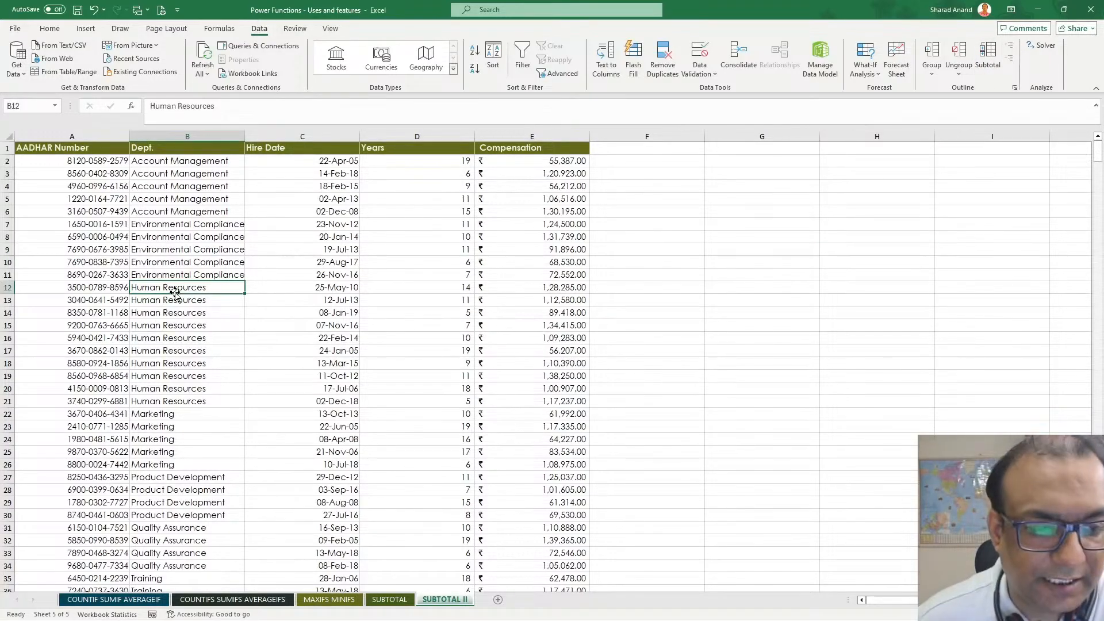
left_click_drag(246, 136, 291, 139)
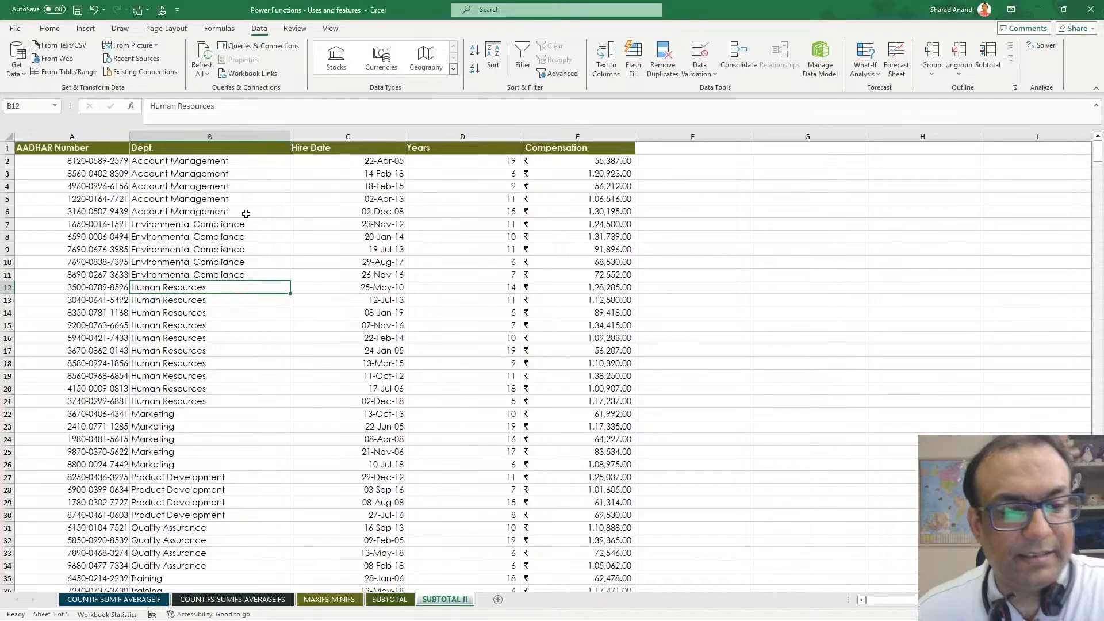
Select the whole employee data range and check its corners down to row 38 for where the data ends.
left_click(228, 238)
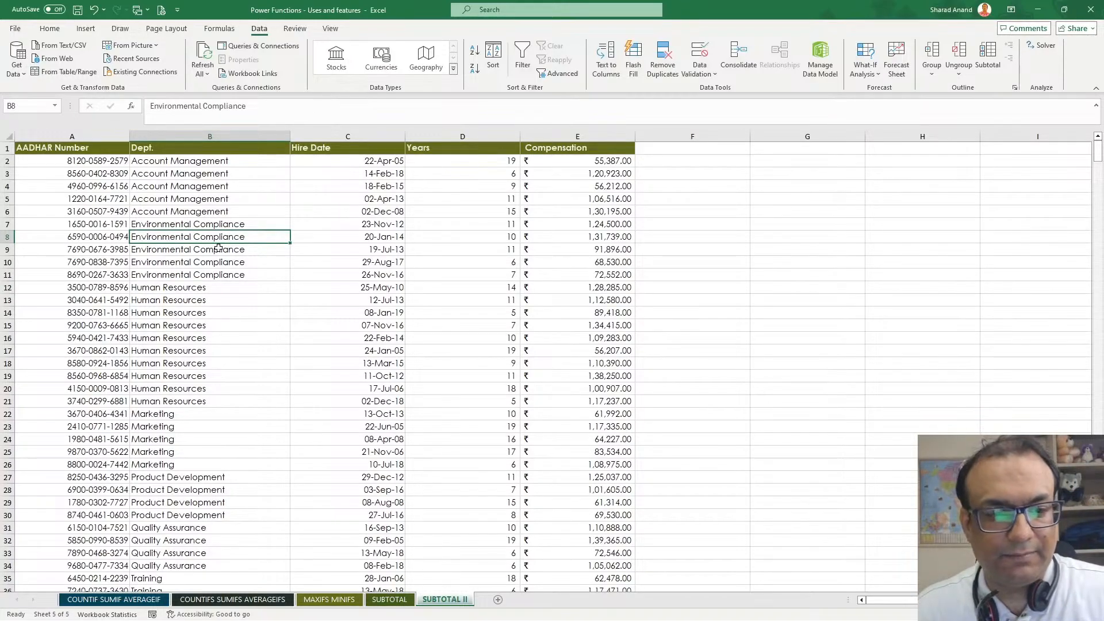
key("ctrl+a")
key("ctrl+period")
key("ctrl+period")
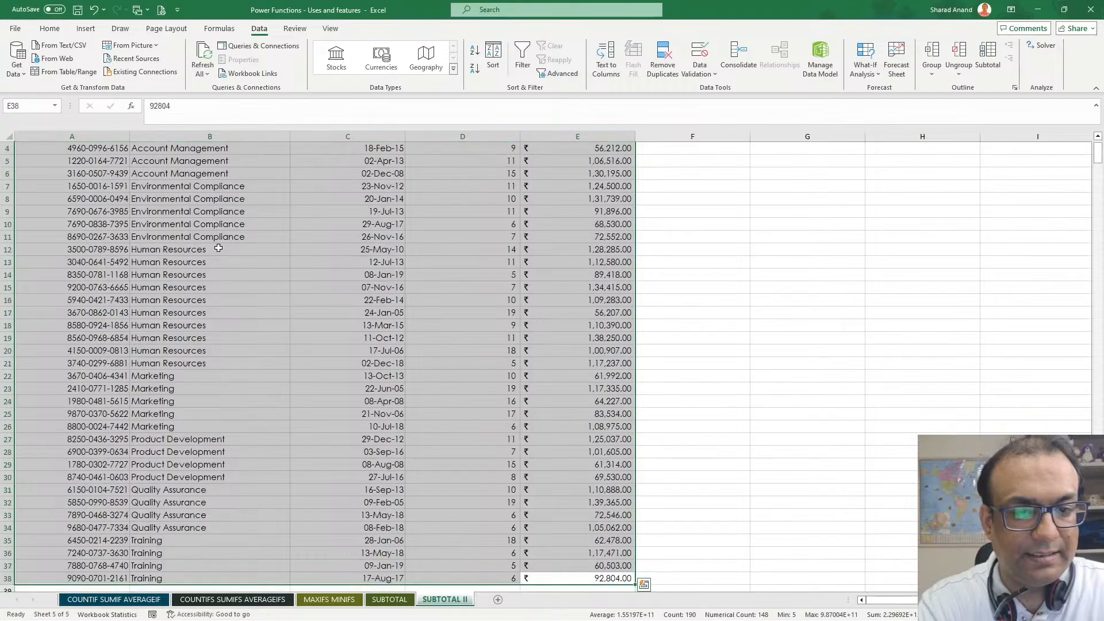
key("ctrl+period")
key("ctrl+period")
key("ctrl+period")
key("ctrl+period")
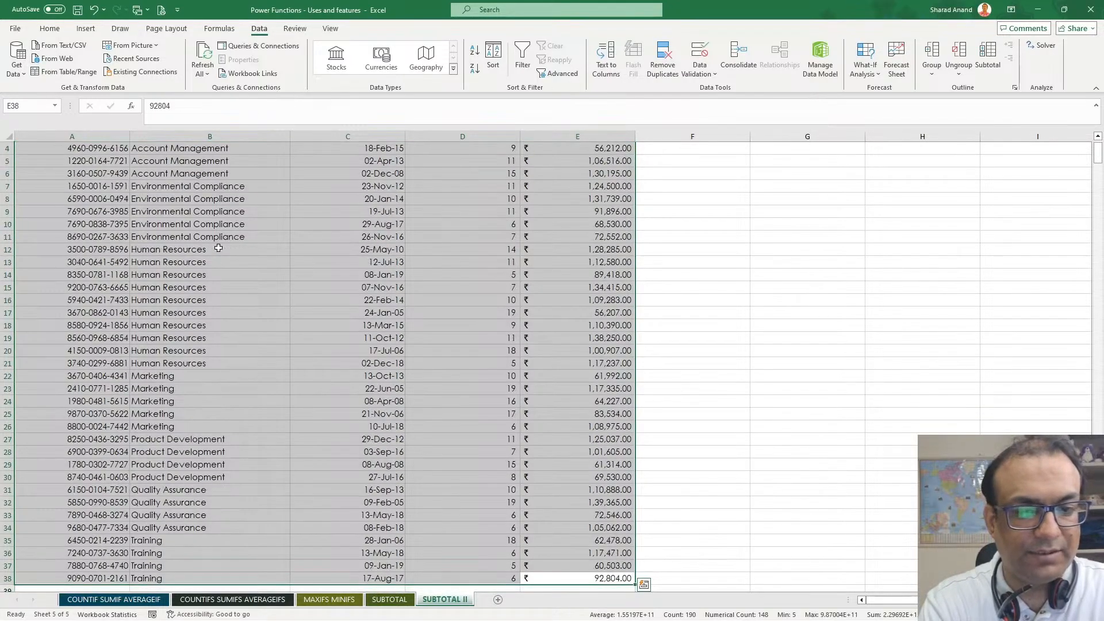
scroll(246, 293, "down", 9)
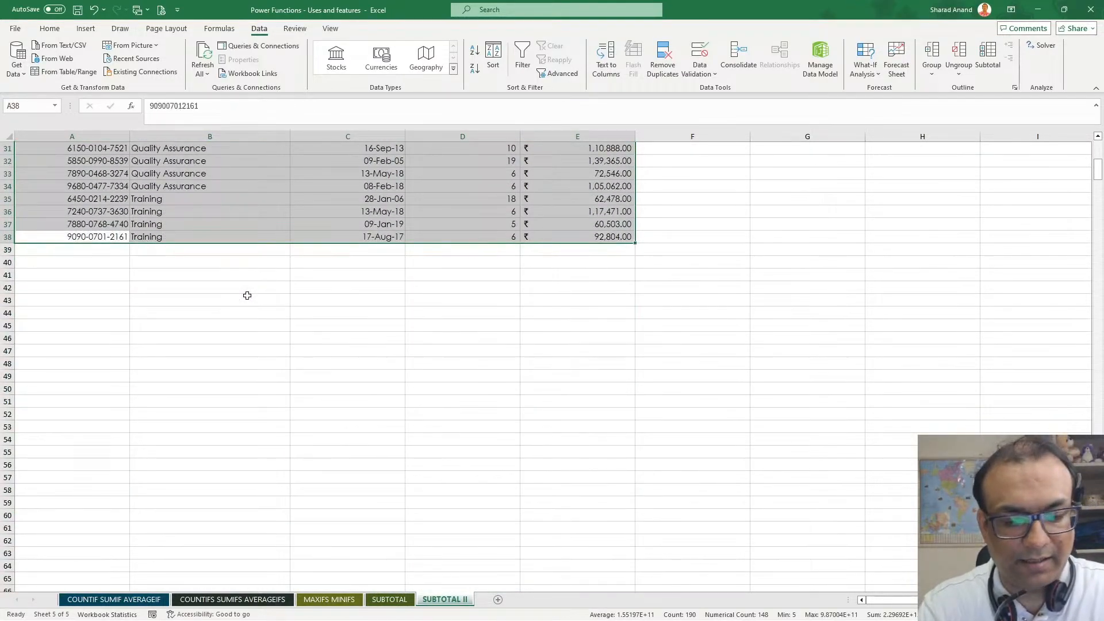
key("ctrl+period")
key("ctrl+period")
left_click(247, 296)
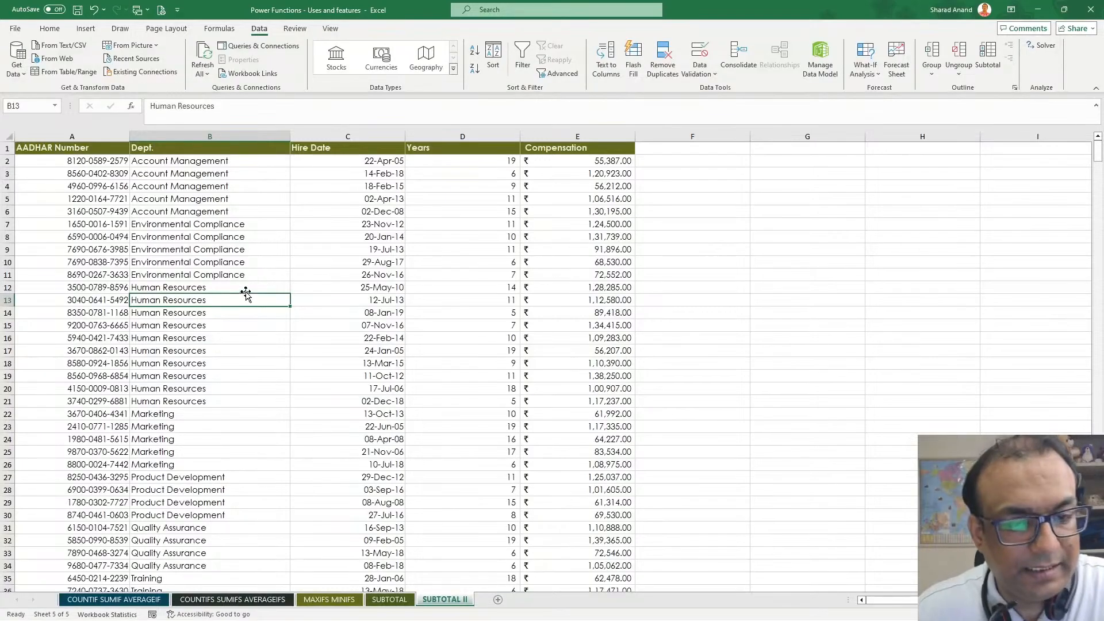
Add Sum subtotals of Compensation at each change in Dept., with replacing of current subtotals turned off.
left_click(993, 62)
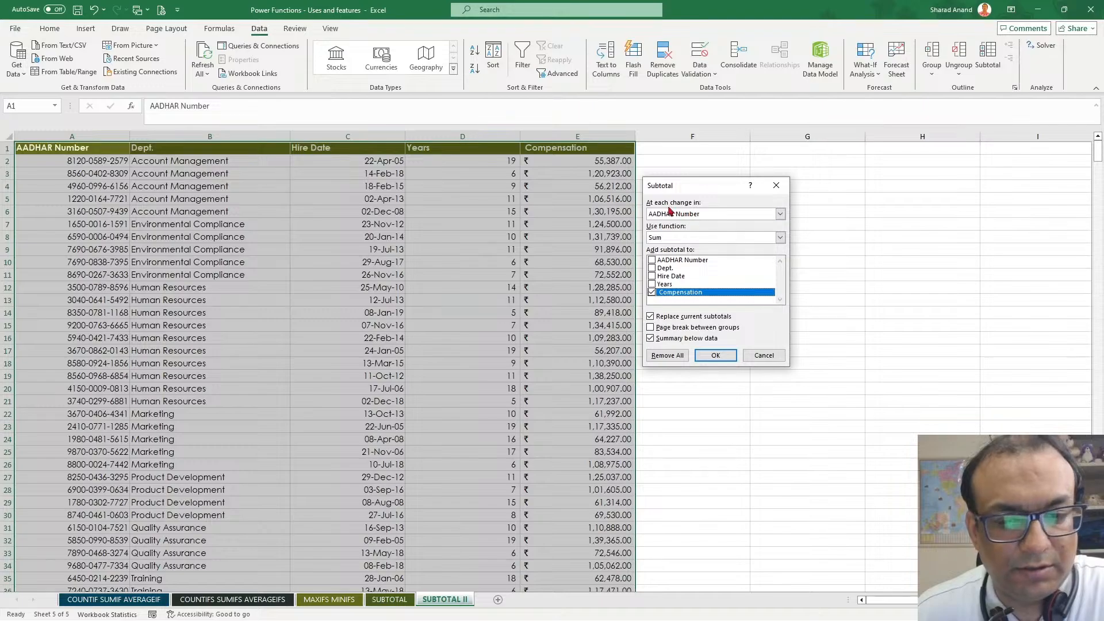
left_click(707, 212)
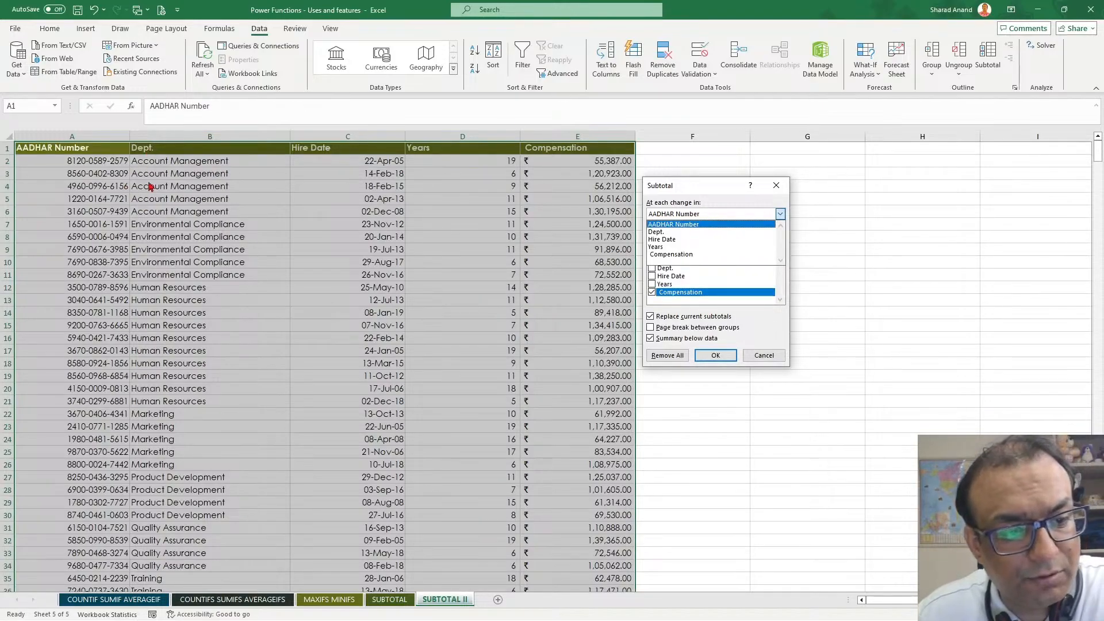
left_click(685, 232)
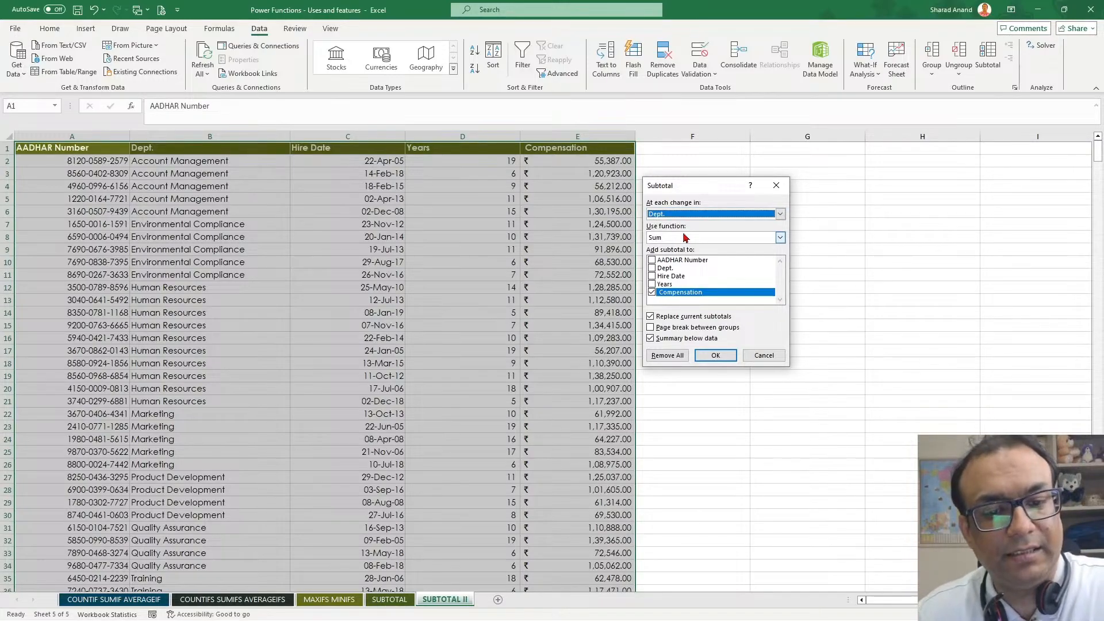
left_click(667, 238)
scroll(702, 270, "down", 2)
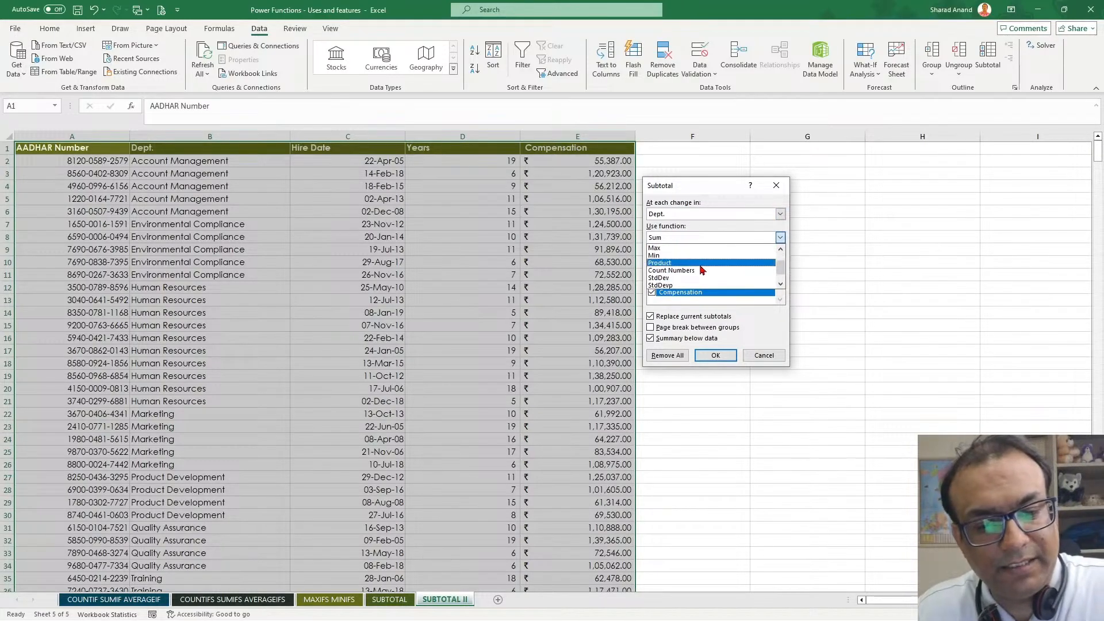
scroll(702, 271, "up", 2)
left_click(693, 249)
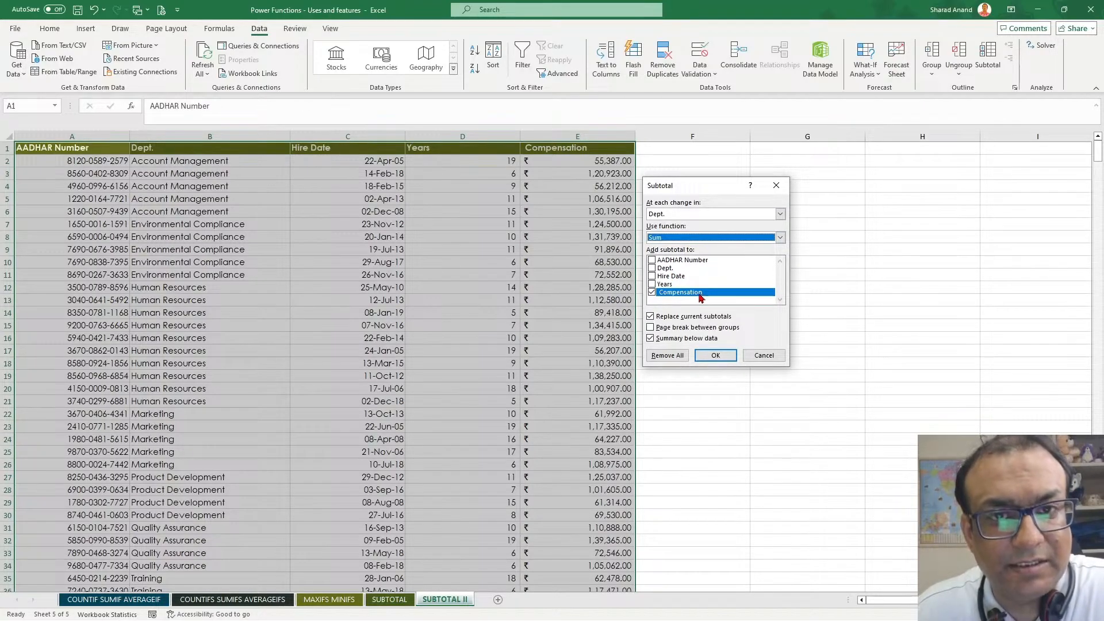
left_click(674, 322)
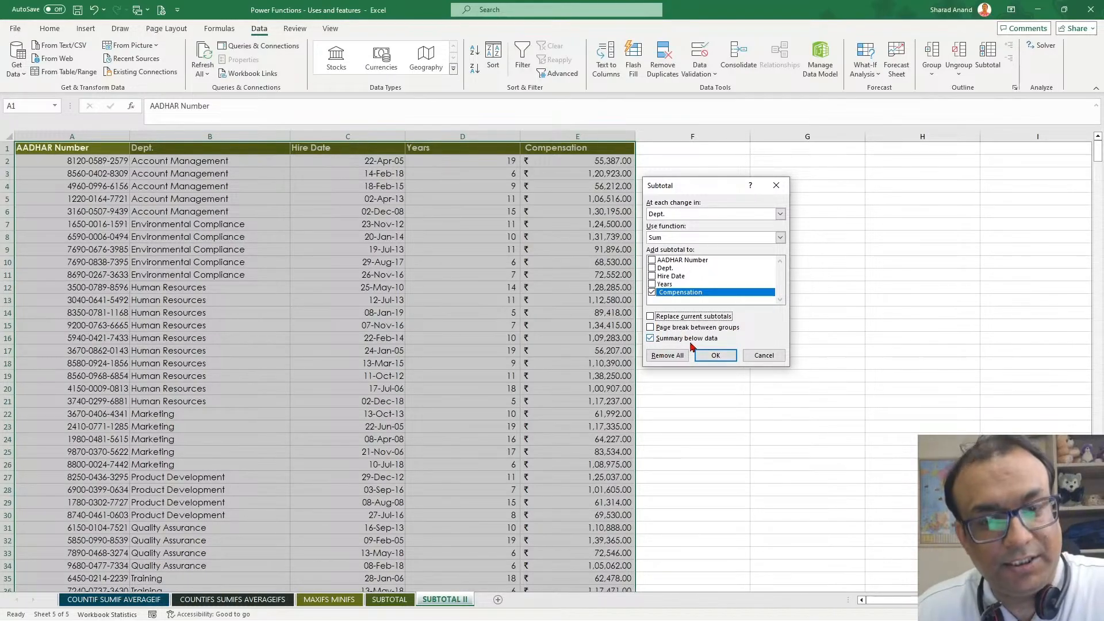
left_click(716, 356)
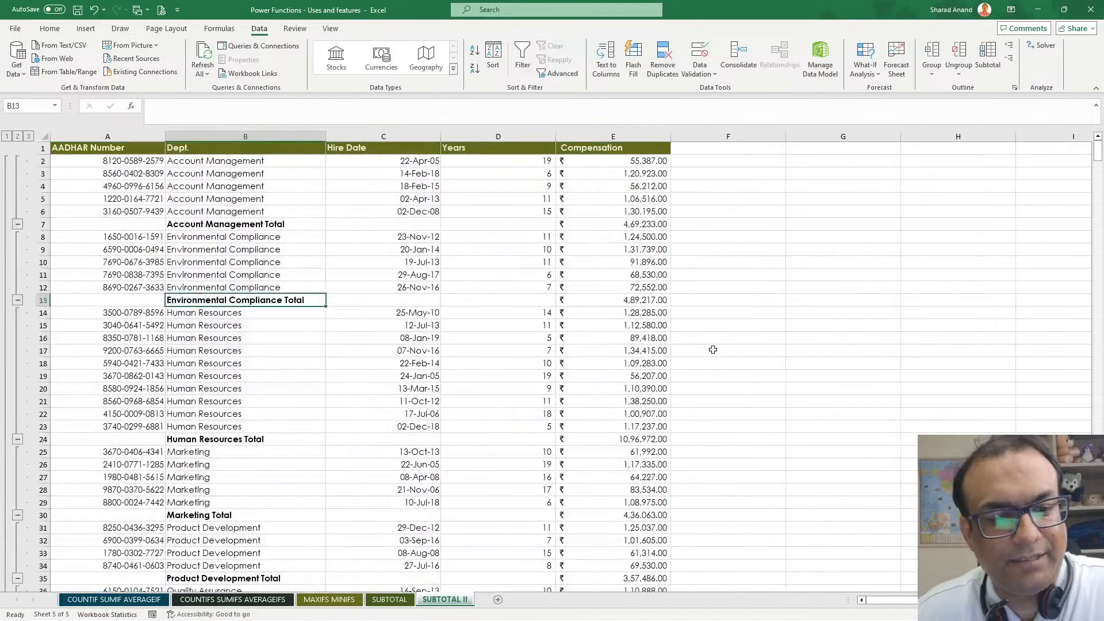
Inspect the SUBTOTAL formulas in column E behind the Account Management, Environmental Compliance and Human Resources totals.
left_click(262, 222)
left_click(615, 228)
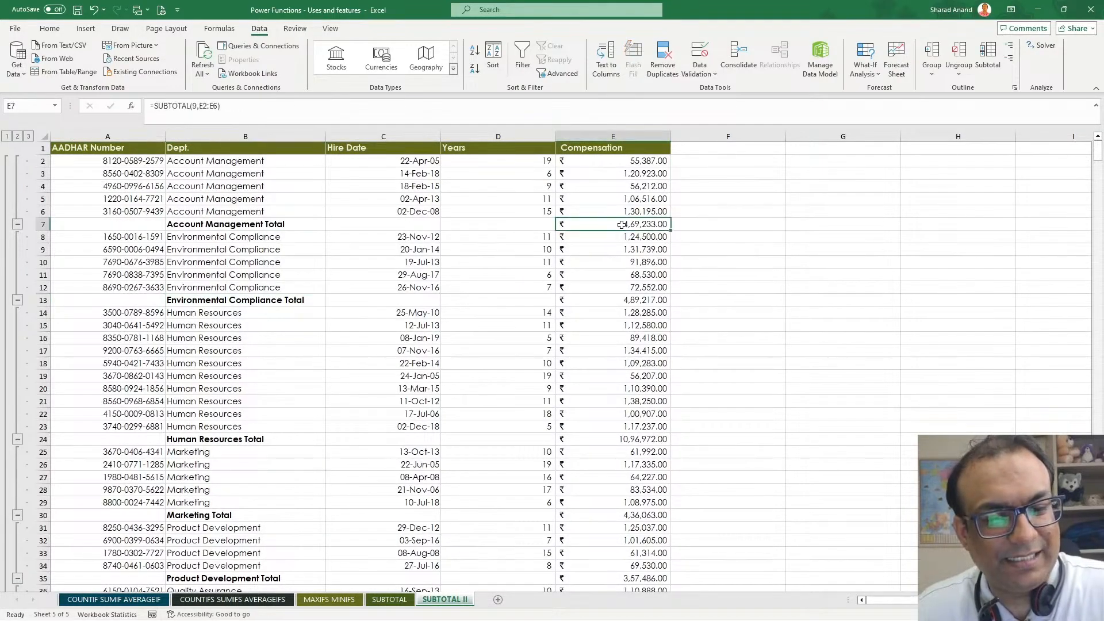
left_click(254, 228)
left_click(624, 226)
double_click(624, 226)
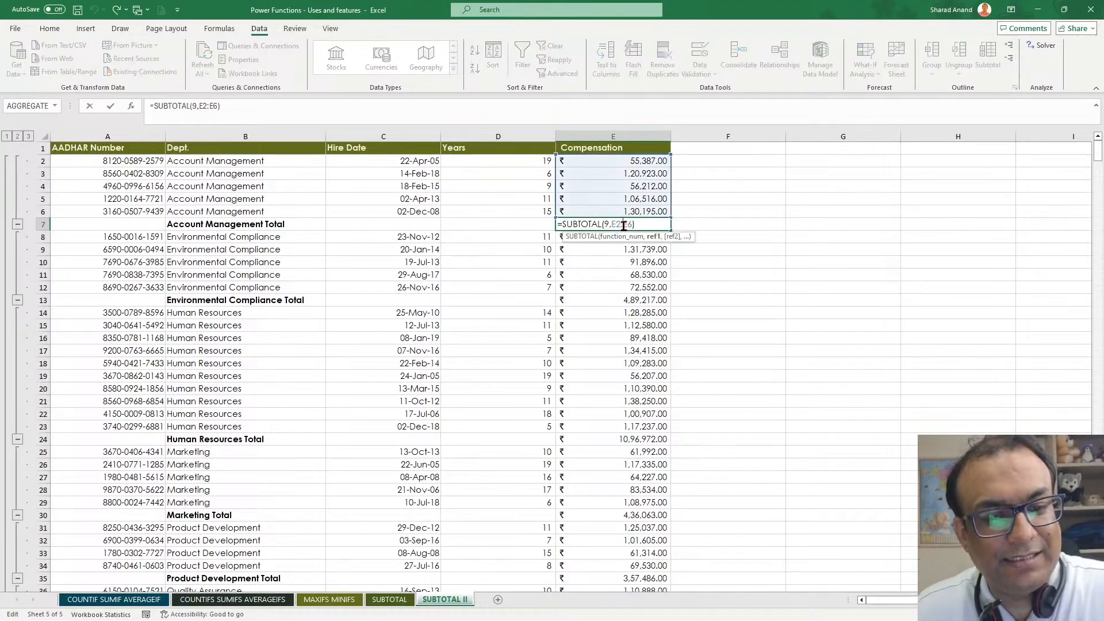
key("Escape")
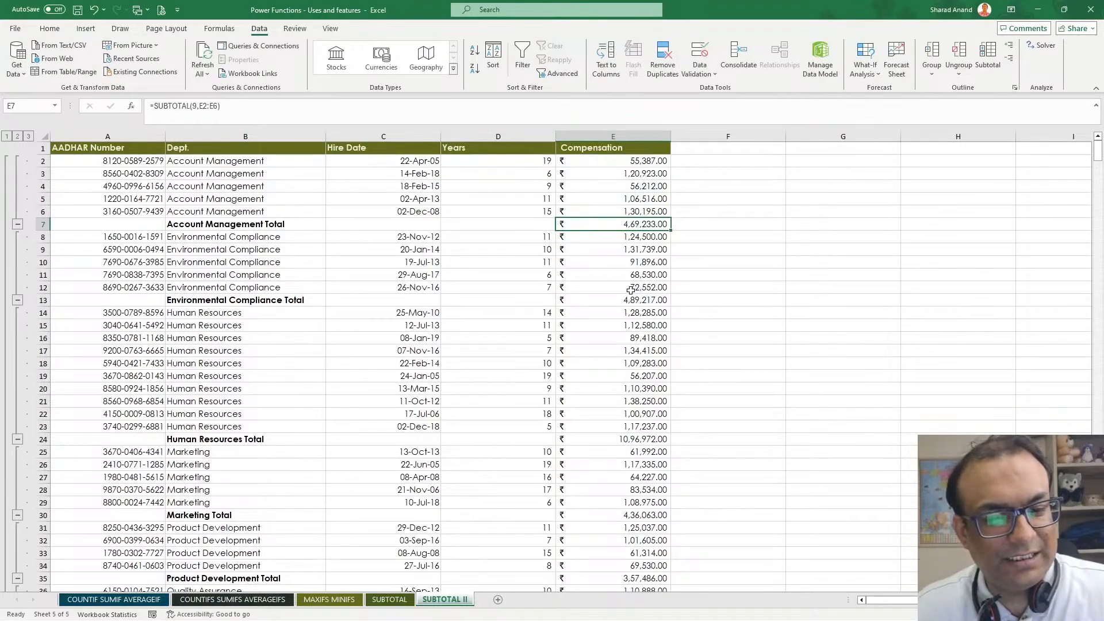
left_click(625, 300)
double_click(624, 300)
key("Escape")
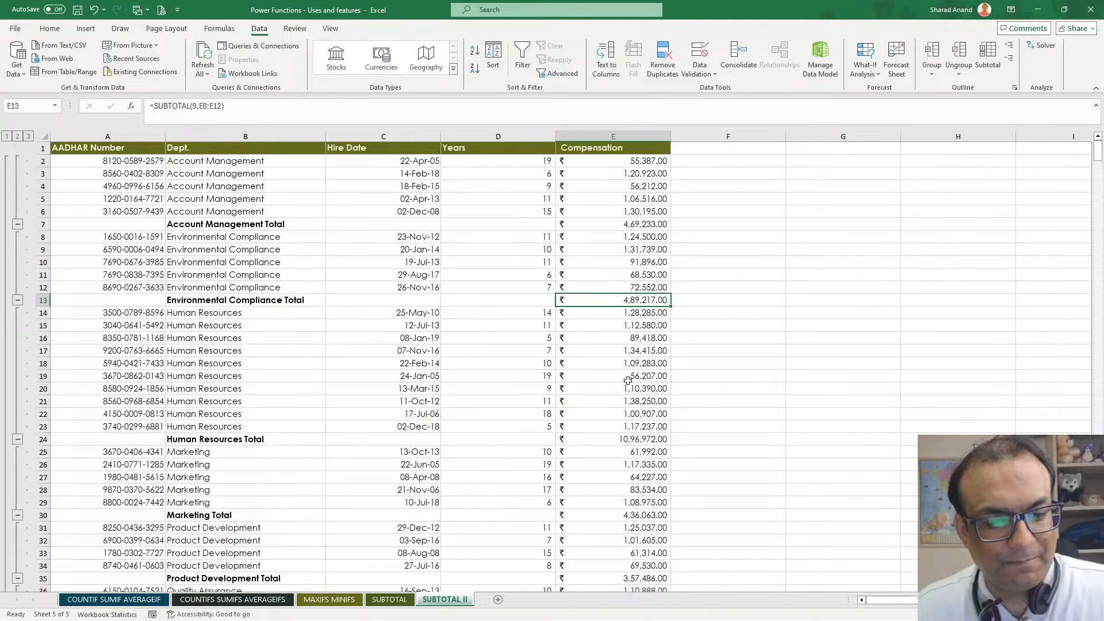
double_click(625, 438)
key("Escape")
Enter =SUBTOTAL(9,E:E) in cell G4 to total the whole Compensation column.
left_click(810, 185)
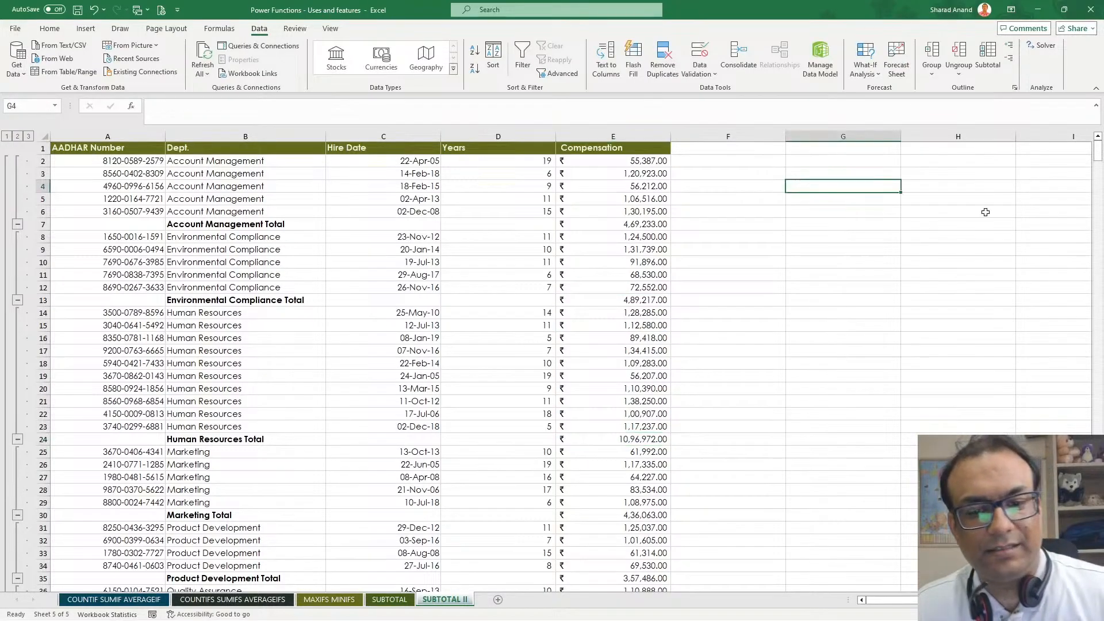
type("=subt")
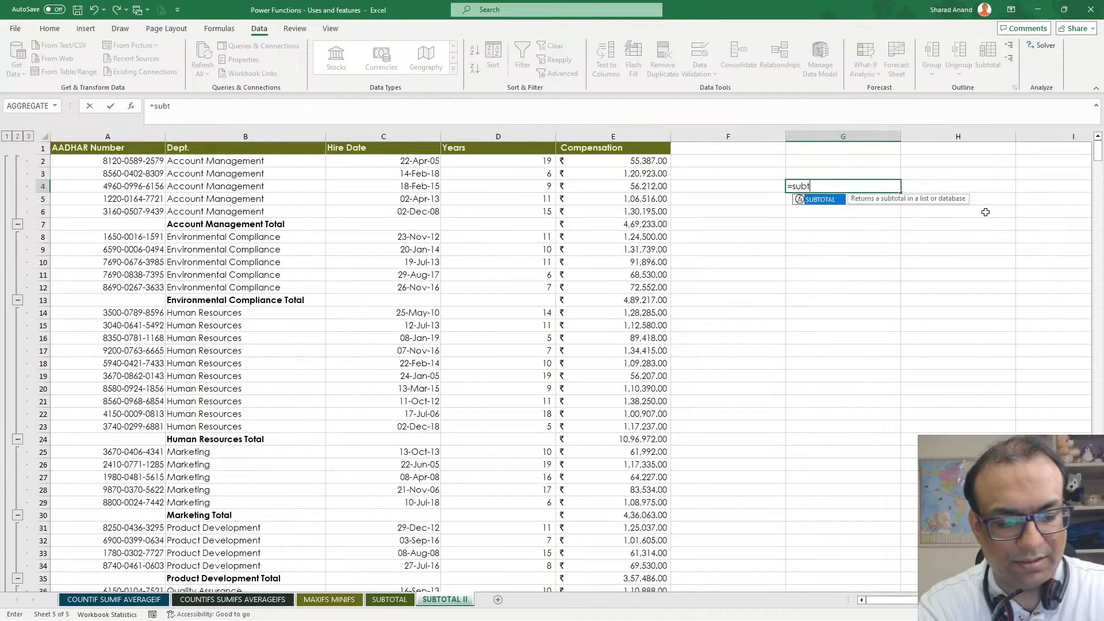
type("ot")
key("Tab")
type("9,")
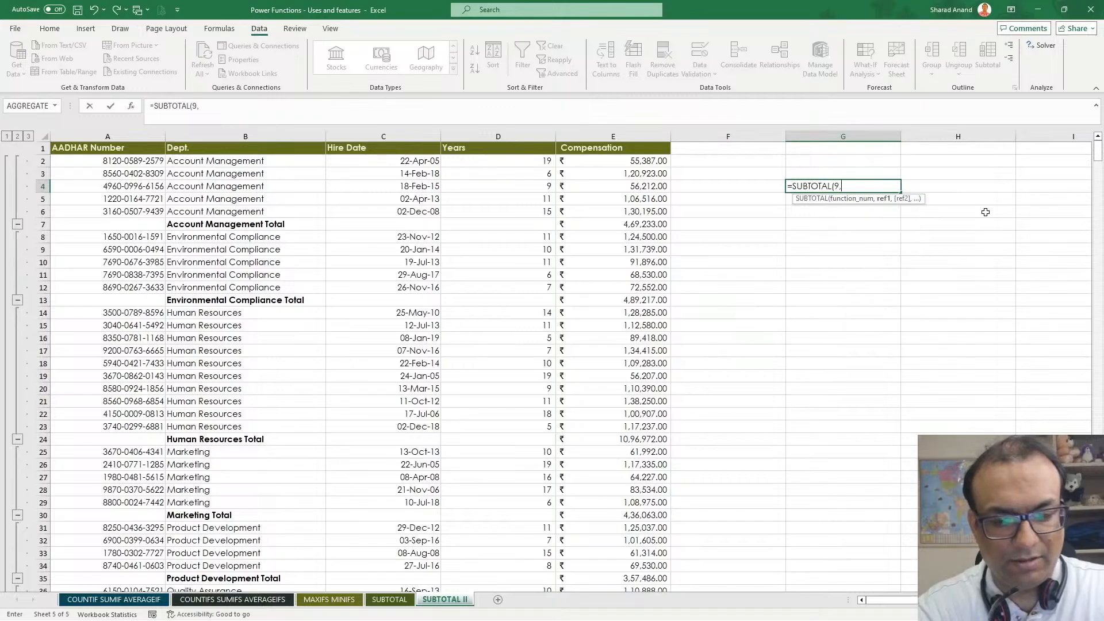
left_click(636, 136)
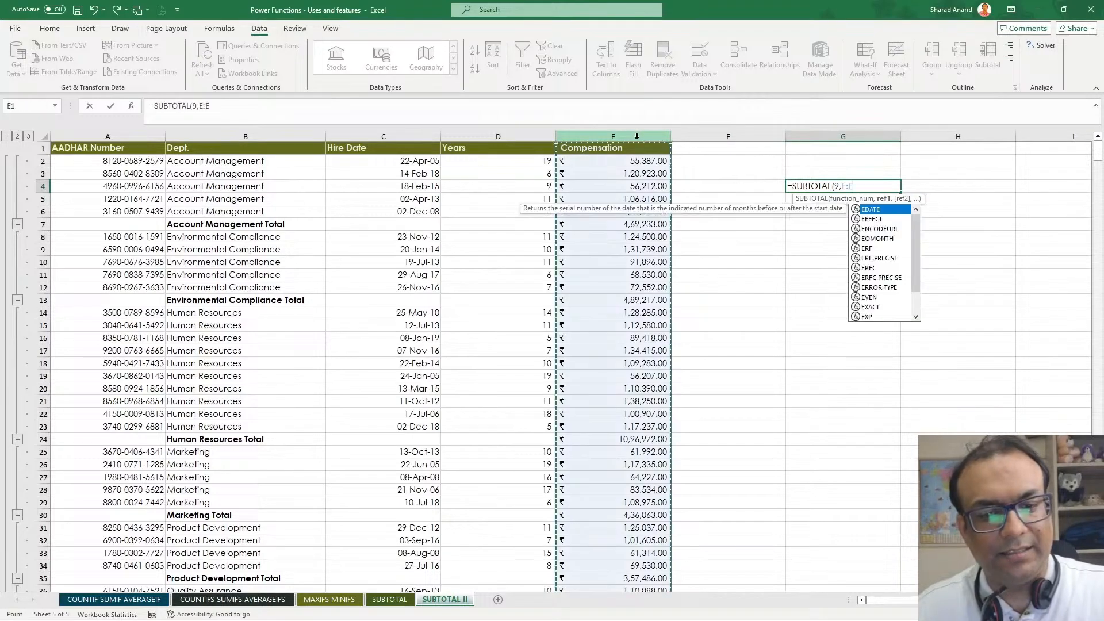
key("Return")
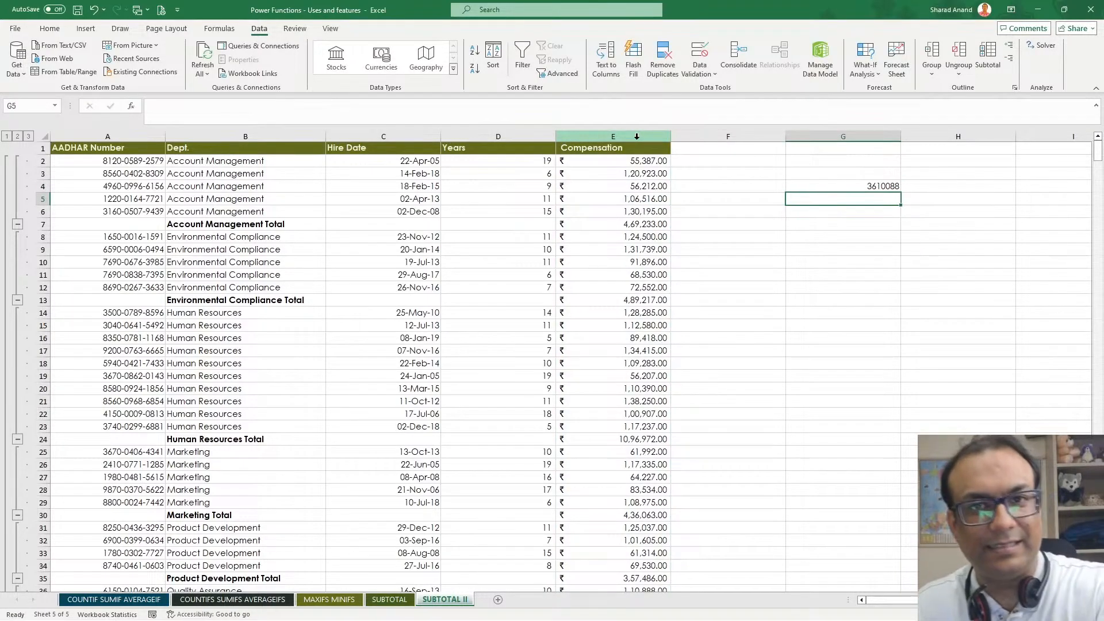
Check the compensation entries in column E against the Account Management total's formula in E7.
left_click(630, 251)
left_click(611, 215)
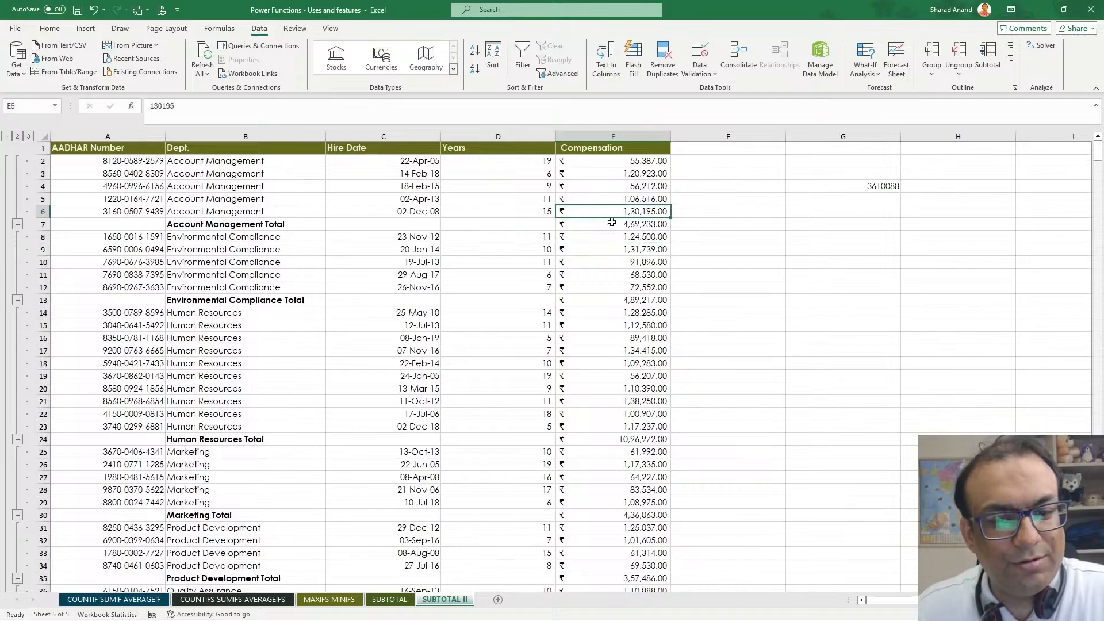
left_click(620, 227)
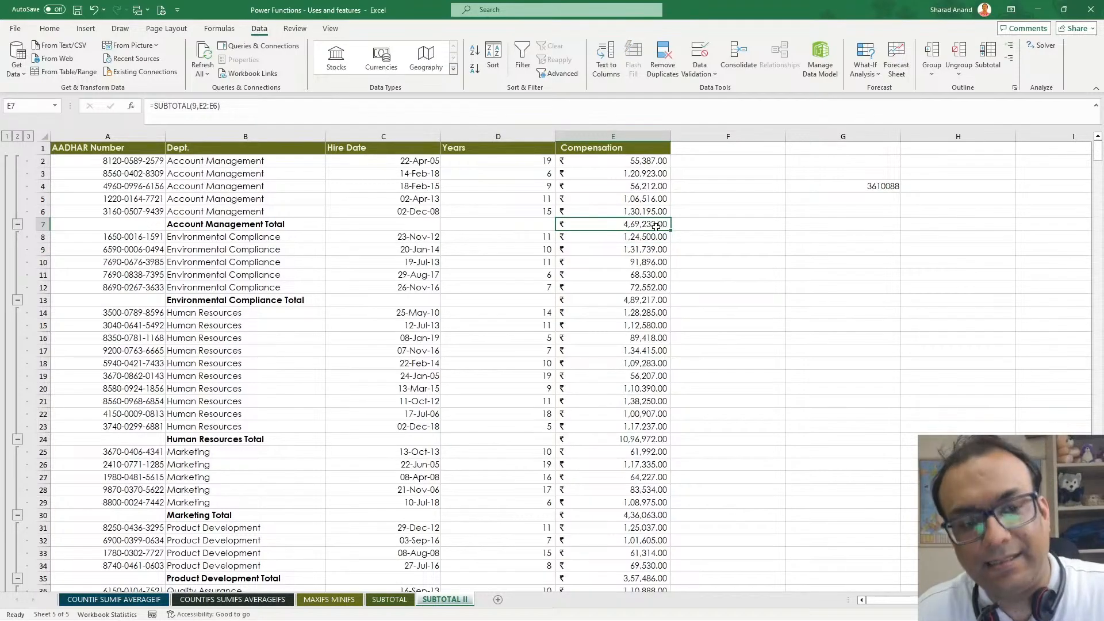
Collapse the outline to the department totals and select their compensation amounts through the Grand Total for review.
left_click(17, 136)
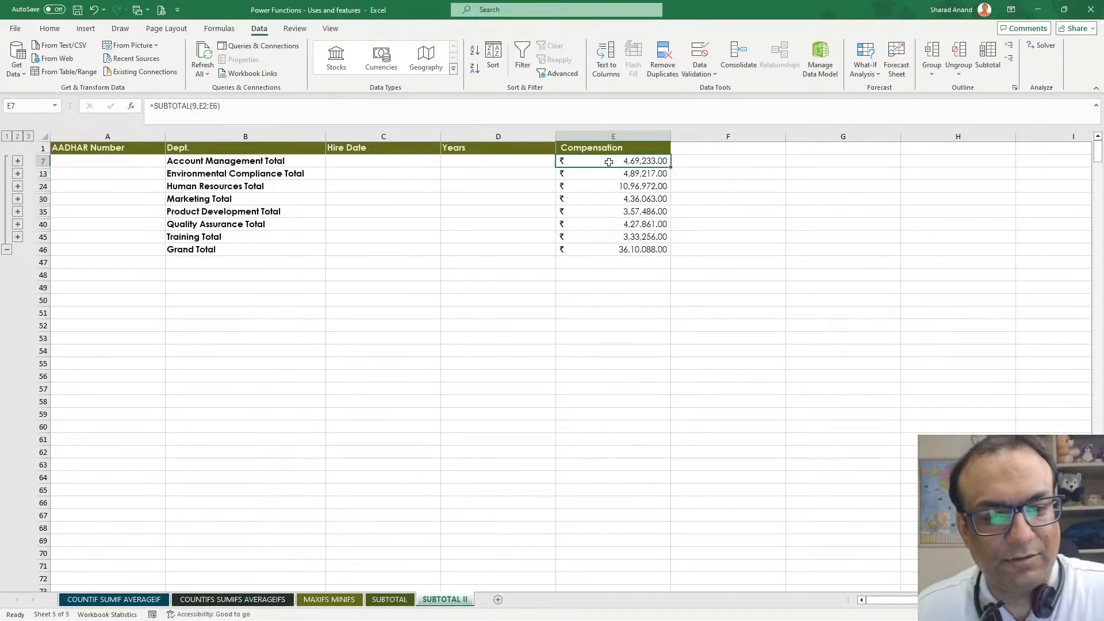
left_click_drag(608, 162, 607, 247)
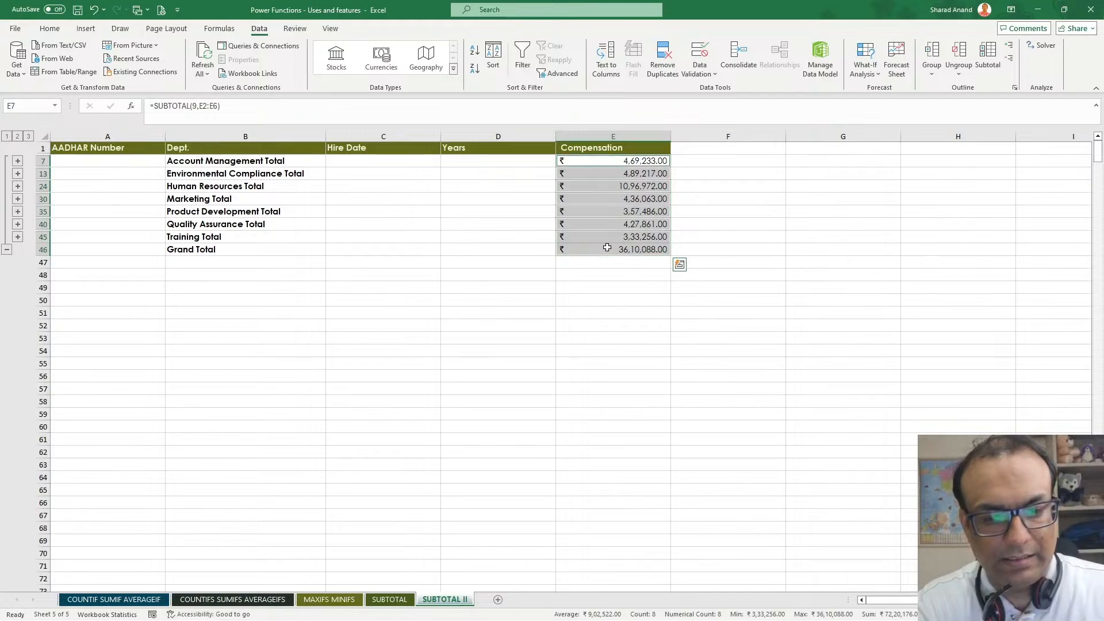
left_click(644, 316)
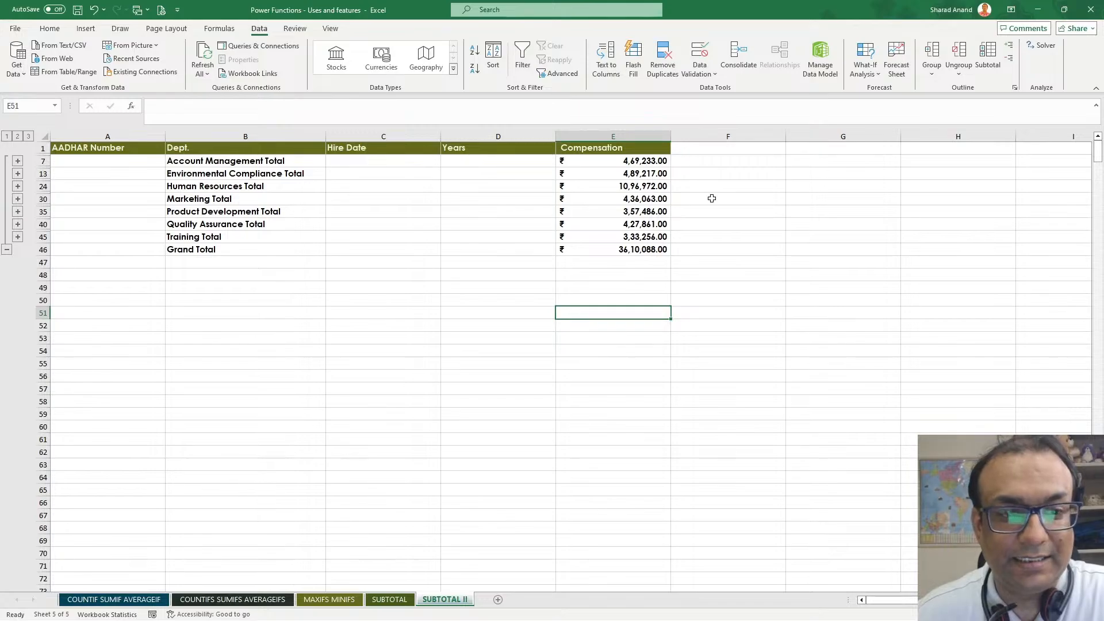
View the outline at grand-total, department-total and full-detail levels, and review the expanded rows down to the Grand Total.
left_click(7, 136)
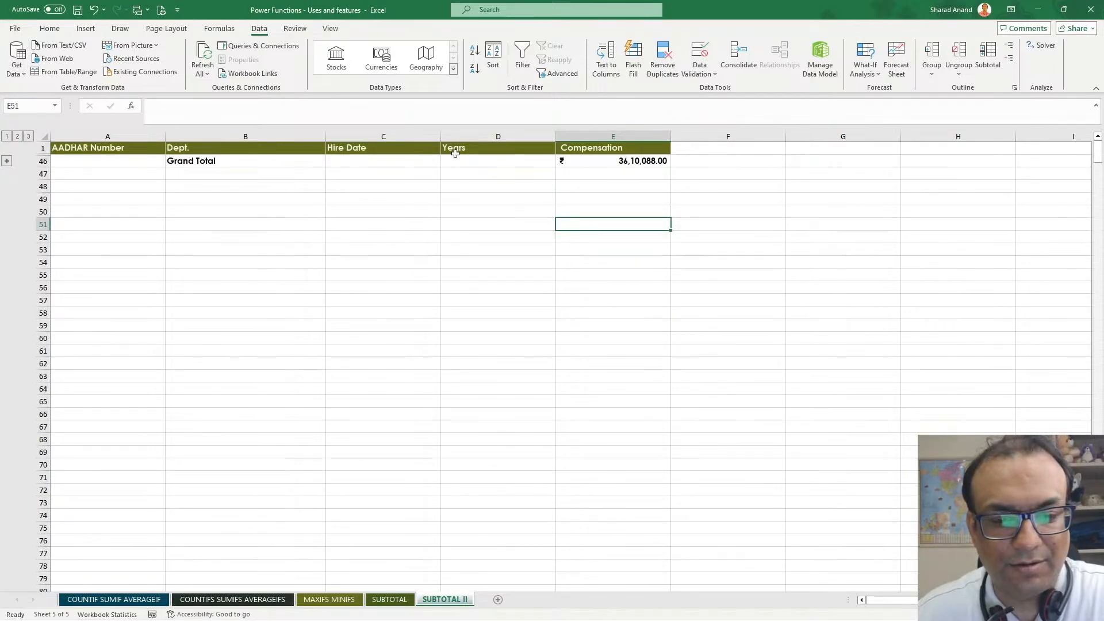
left_click(17, 137)
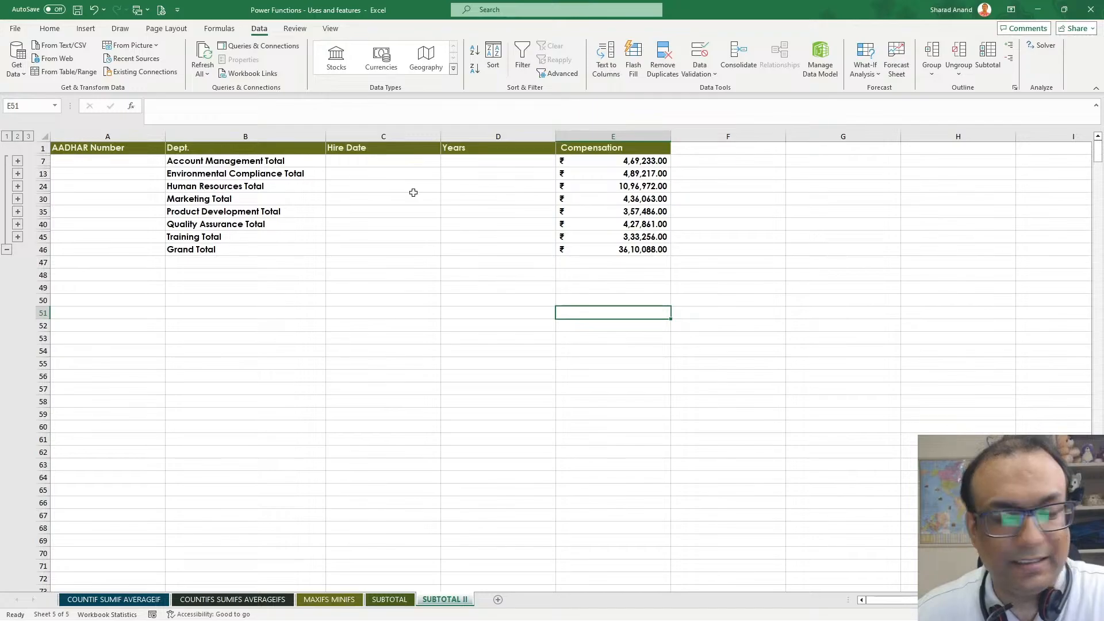
left_click(29, 137)
scroll(650, 251, "down", 4)
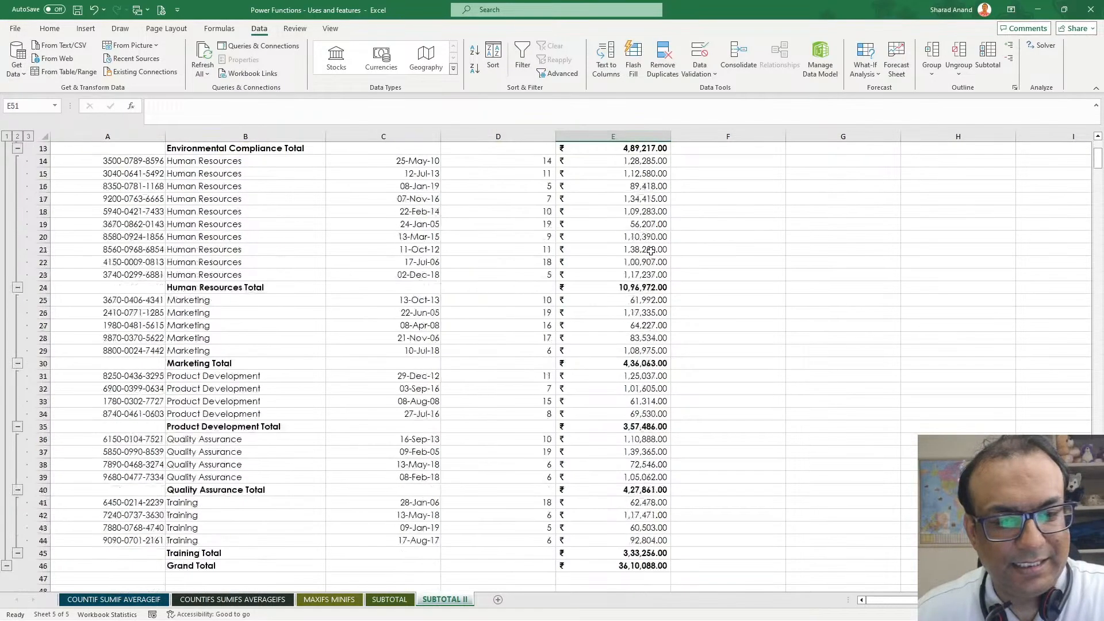
scroll(651, 251, "down", 8)
scroll(649, 264, "up", 11)
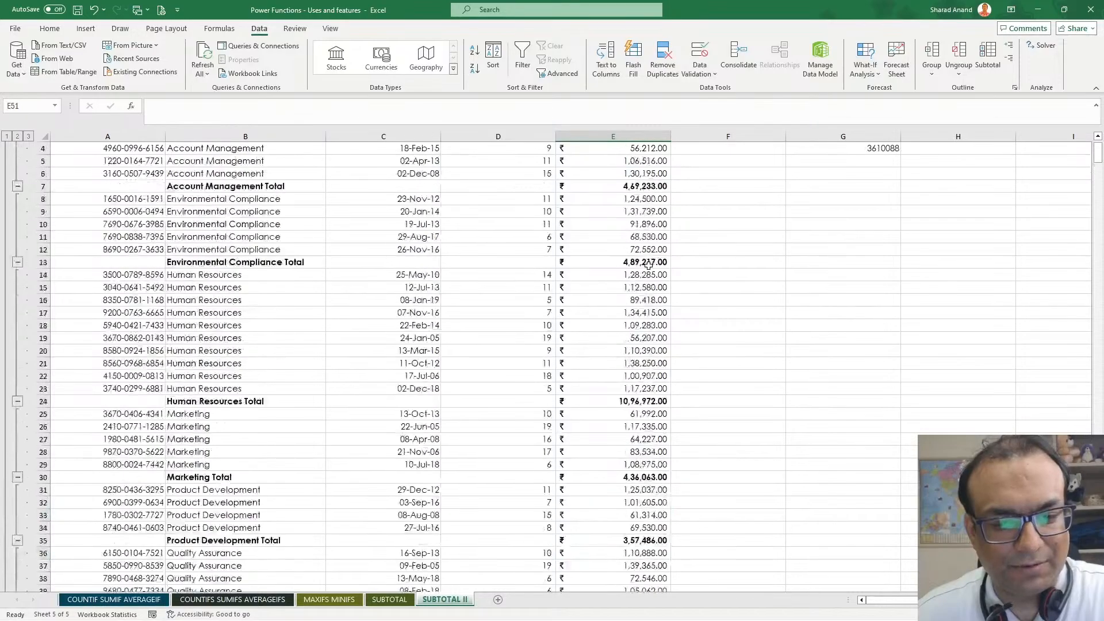
scroll(649, 265, "up", 1)
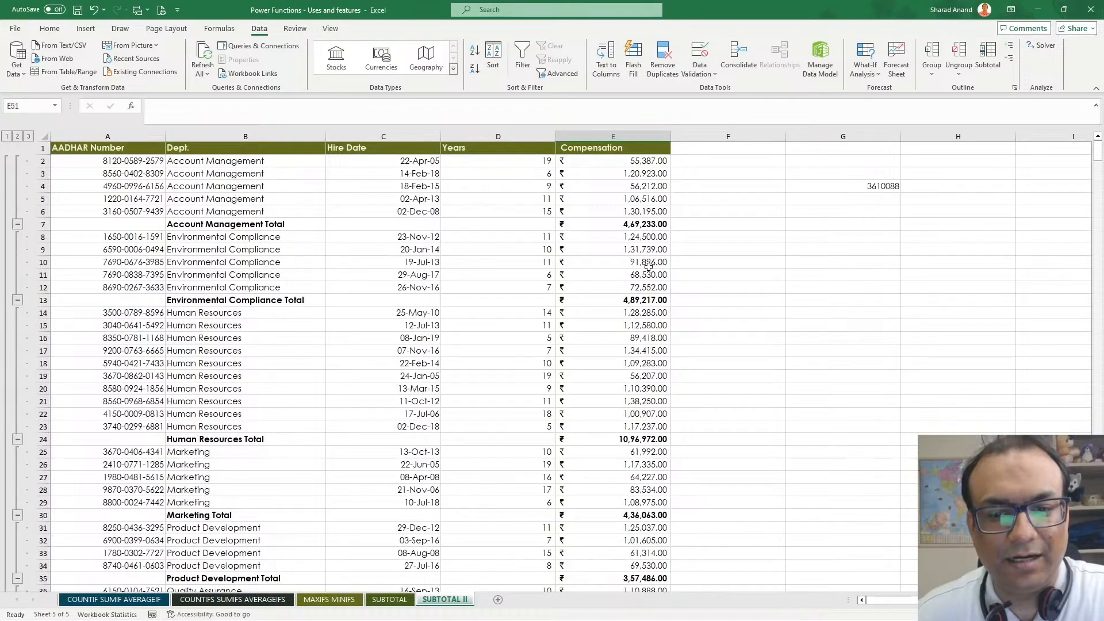
Recheck which ranges the Account Management and Environmental Compliance total formulas in E7 and E13 cover.
double_click(643, 224)
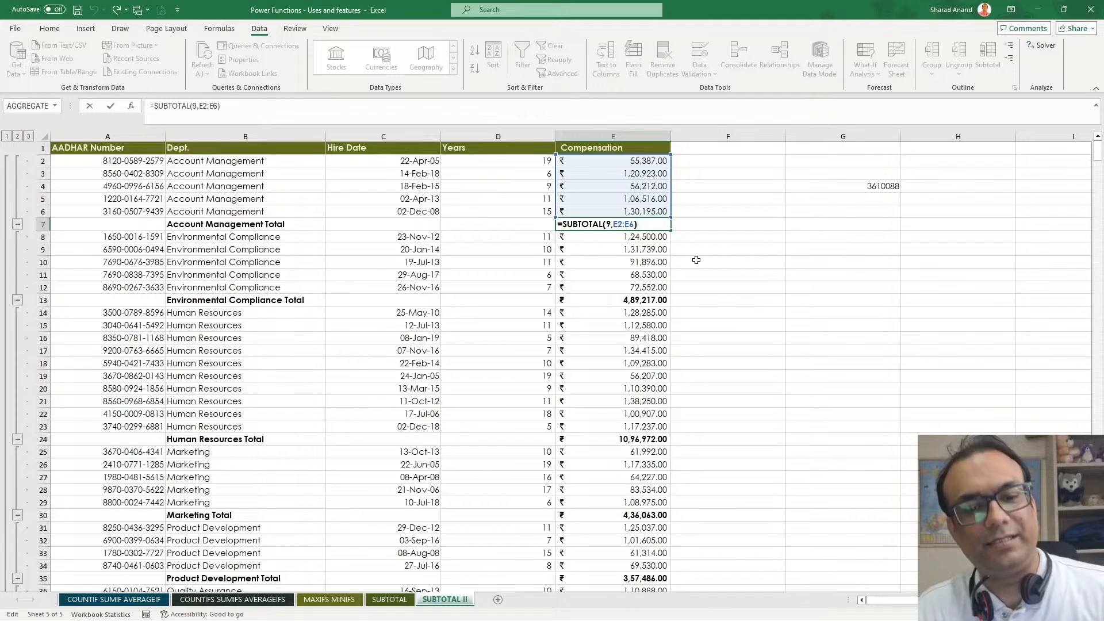
key("Escape")
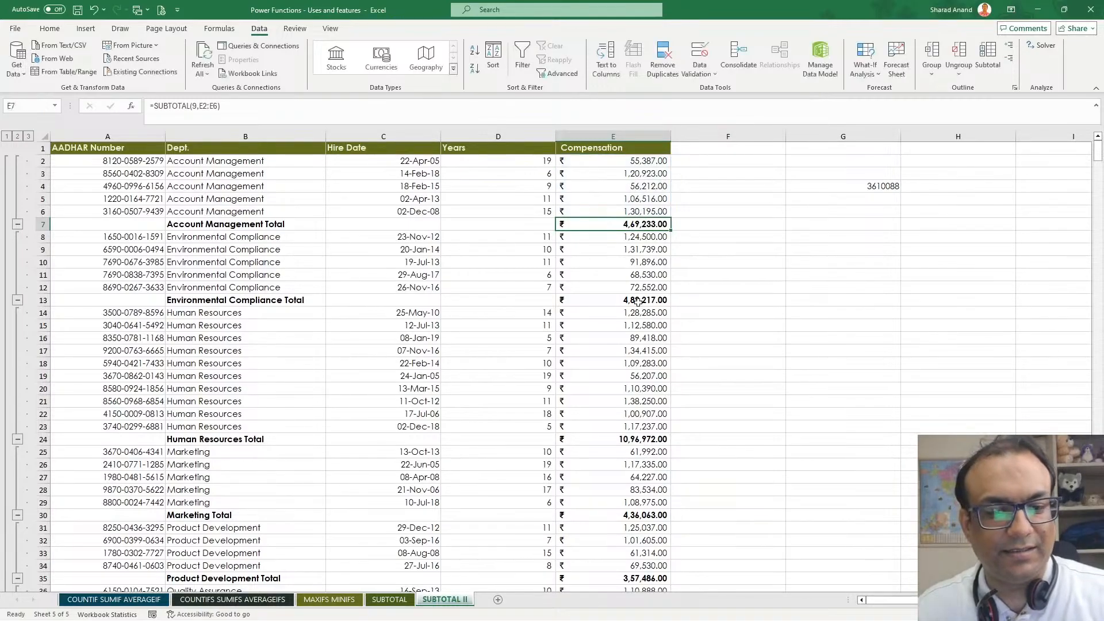
double_click(638, 301)
key("Escape")
left_click(180, 300)
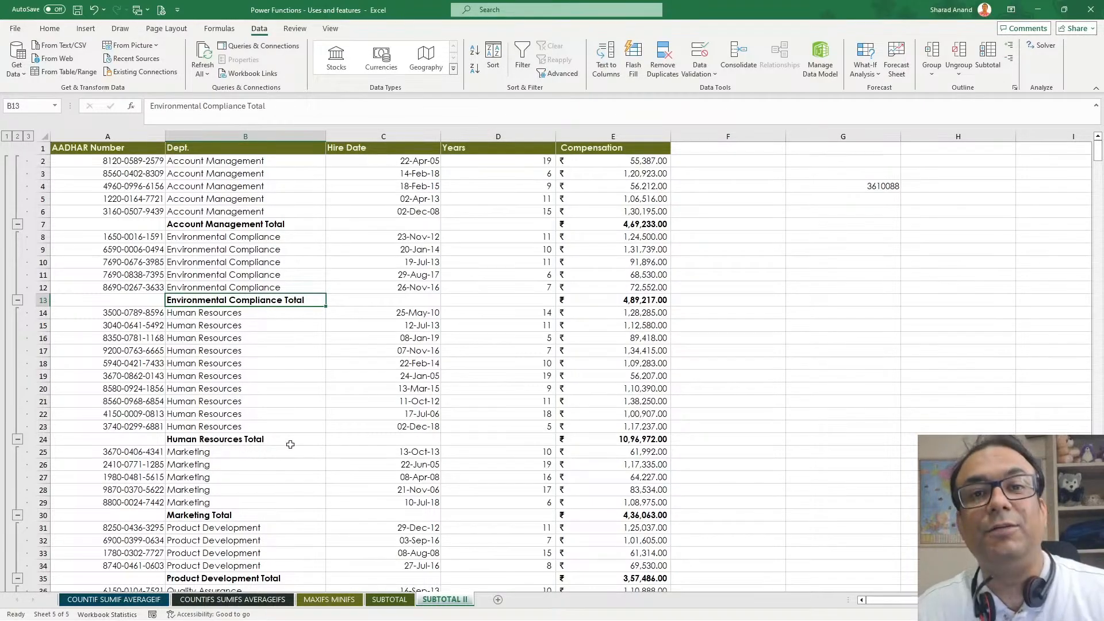
Compare the Dept. grouping on SUBTOTAL II with how values are arranged in the Status and Benefits columns on MAXIFS MINIFS.
left_click(283, 363)
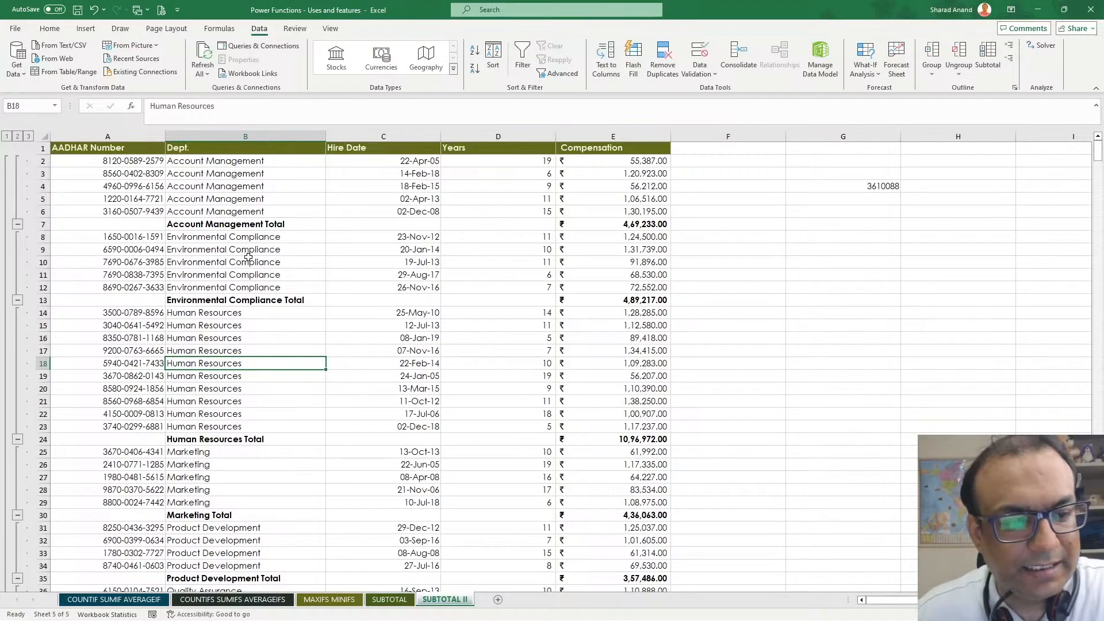
scroll(247, 352, "down", 6)
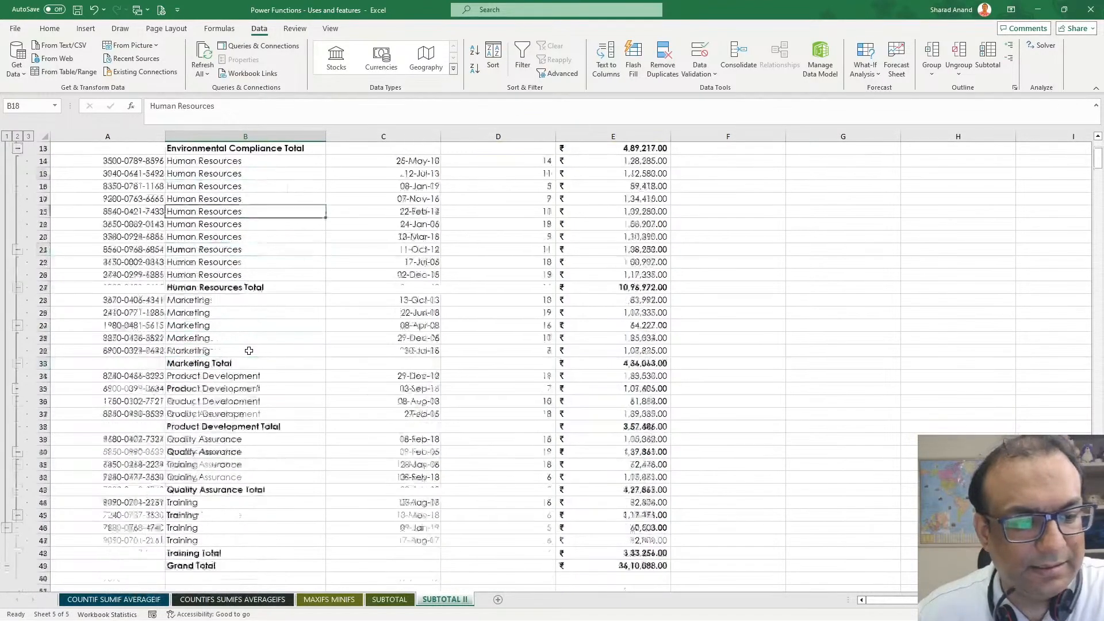
scroll(372, 302, "up", 6)
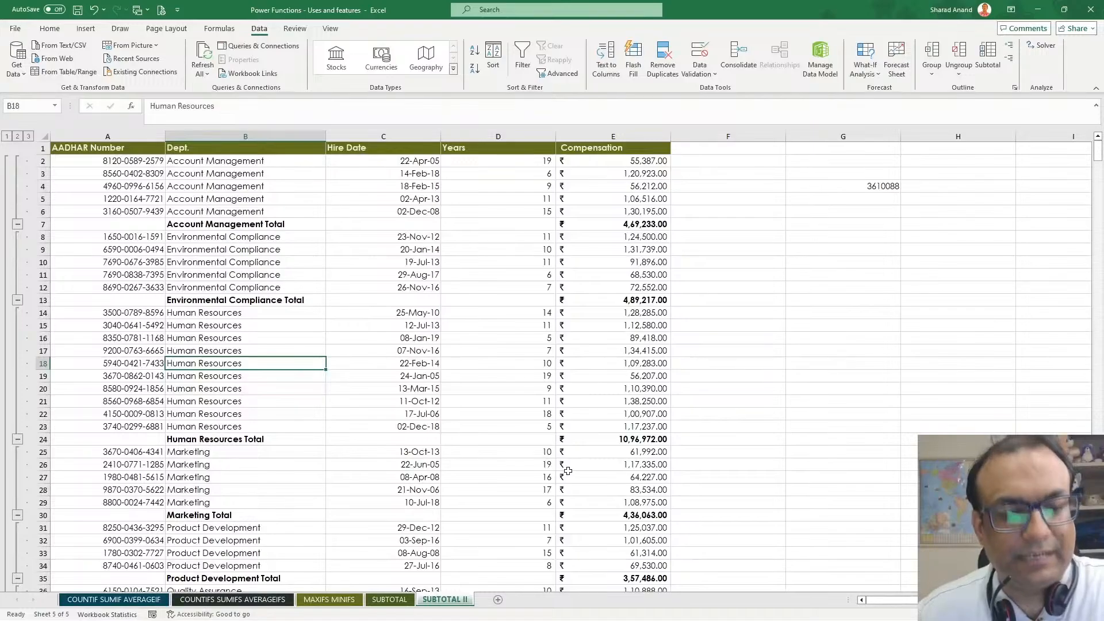
left_click(331, 600)
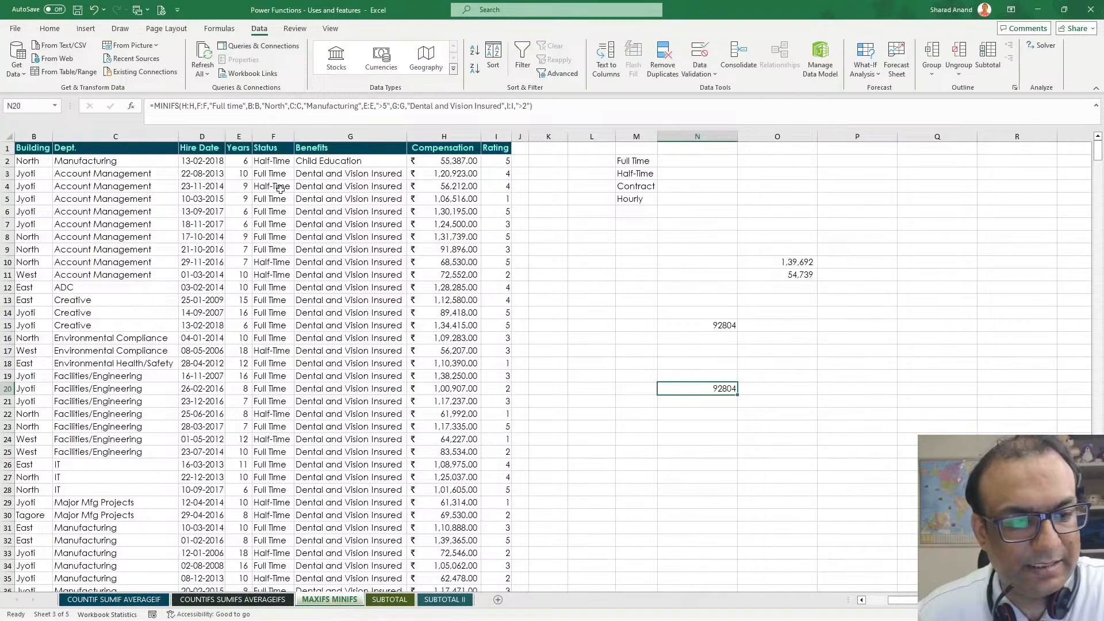
left_click_drag(274, 174, 273, 294)
left_click_drag(345, 199, 351, 389)
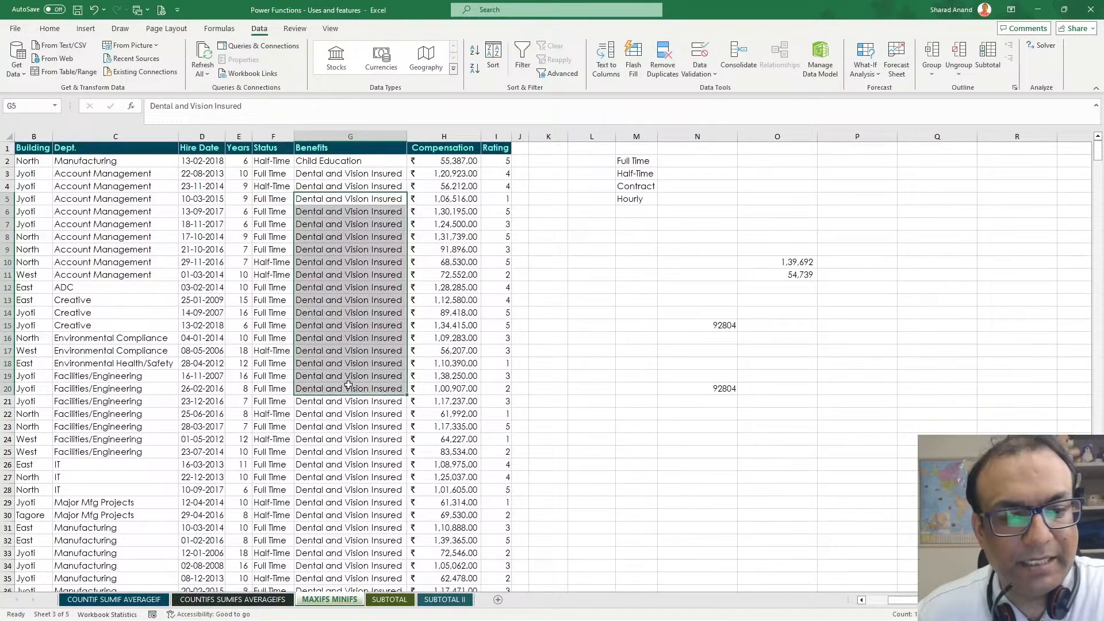
left_click(449, 600)
left_click_drag(261, 174, 247, 414)
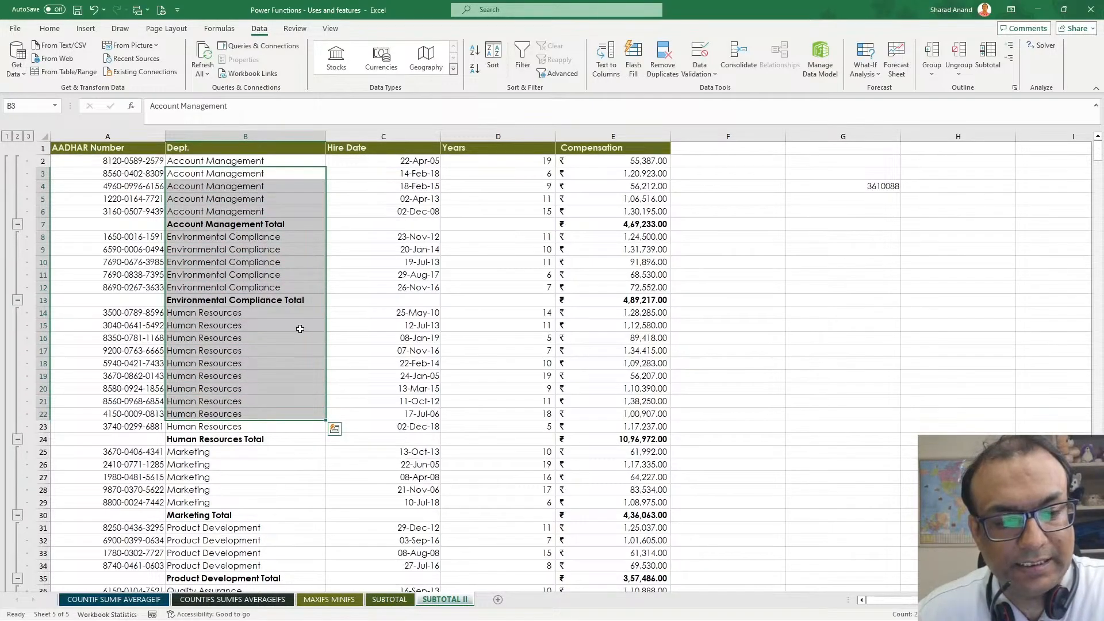
Remove all department-wise subtotals from the compensation data on SUBTOTAL II.
left_click(265, 238)
left_click_drag(227, 162, 213, 487)
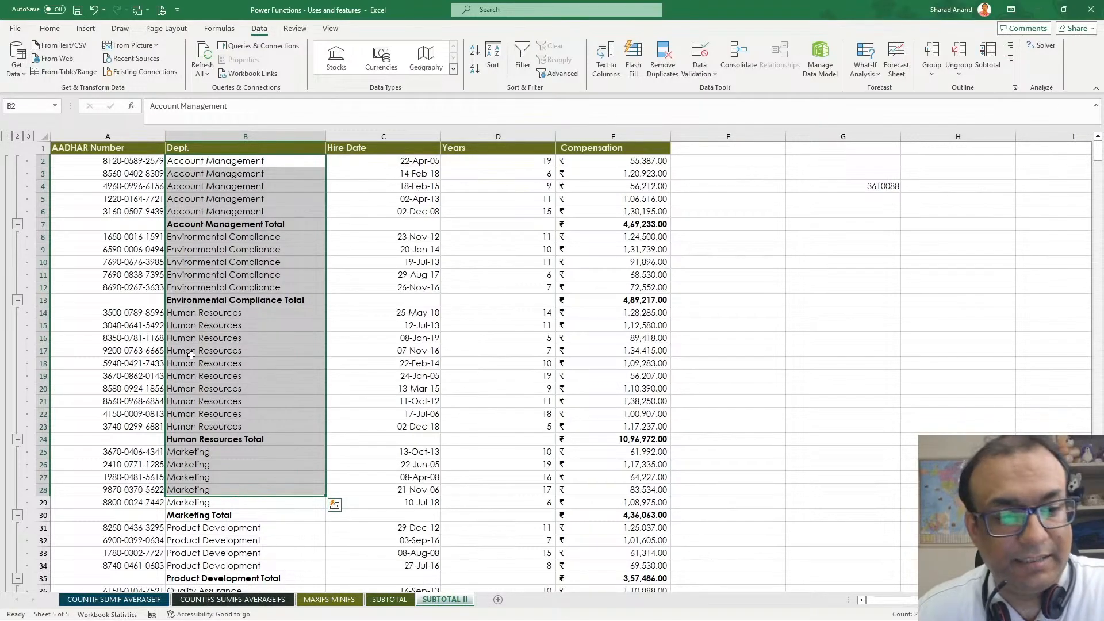
left_click(237, 250)
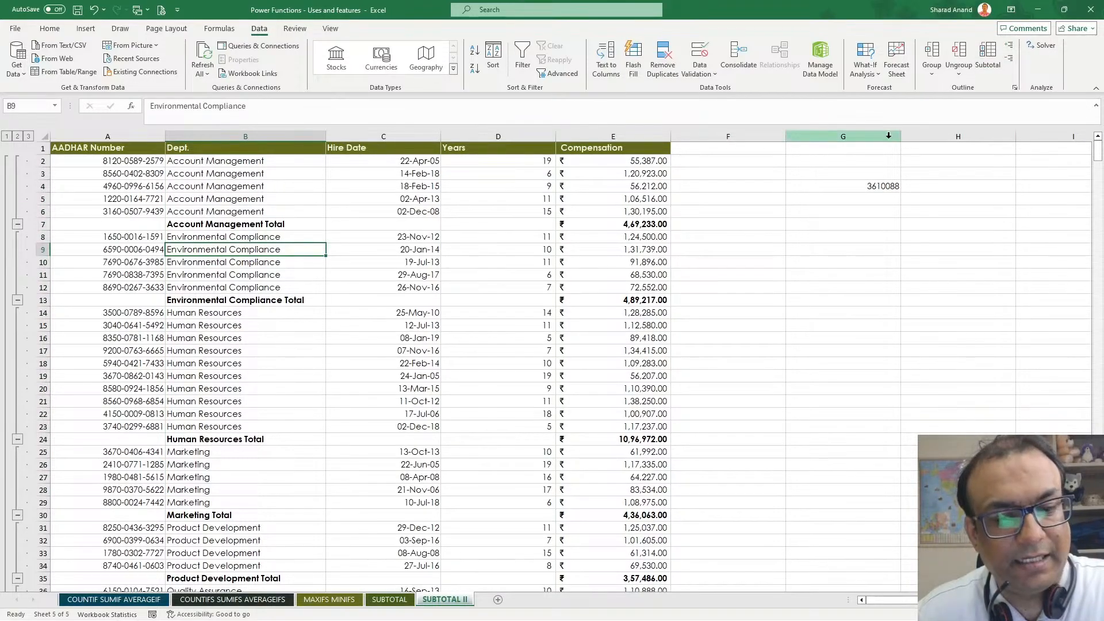
left_click(989, 57)
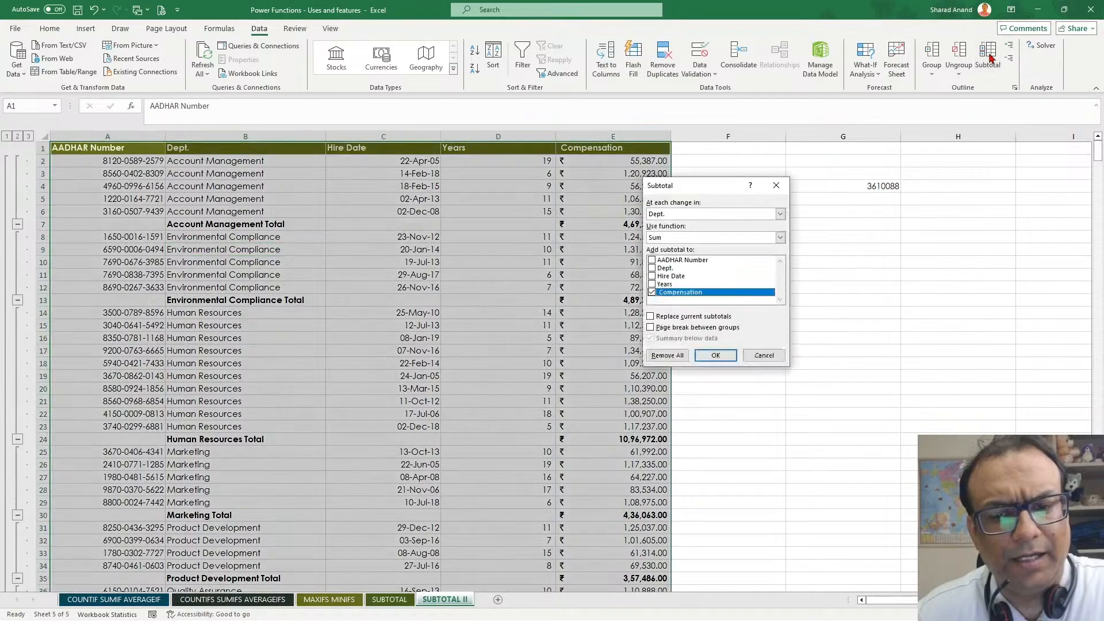
left_click(667, 356)
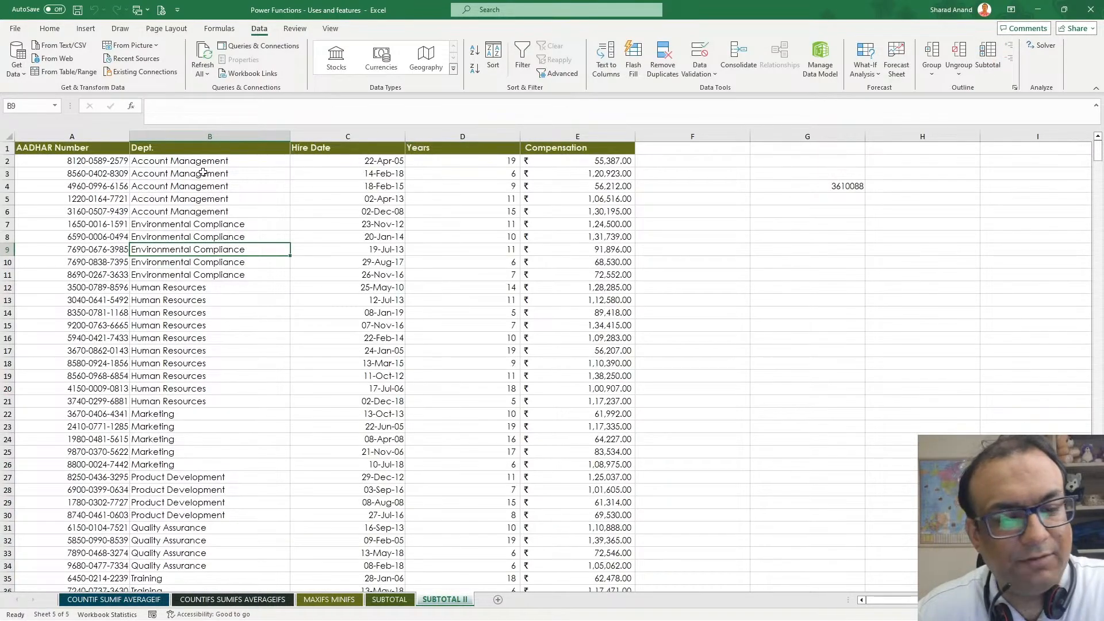
Examine how identical department names are arranged together in the Dept. column, from Account Management down to the Training rows.
left_click_drag(203, 173, 207, 515)
left_click(207, 324)
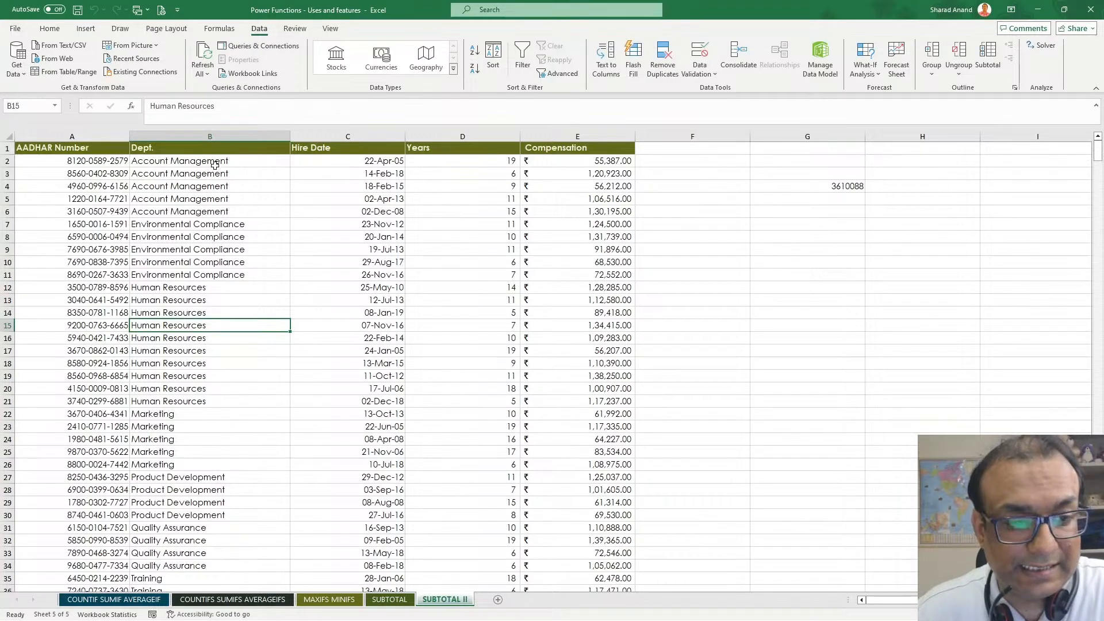
left_click_drag(221, 161, 210, 402)
left_click_drag(212, 186, 201, 383)
left_click(182, 260)
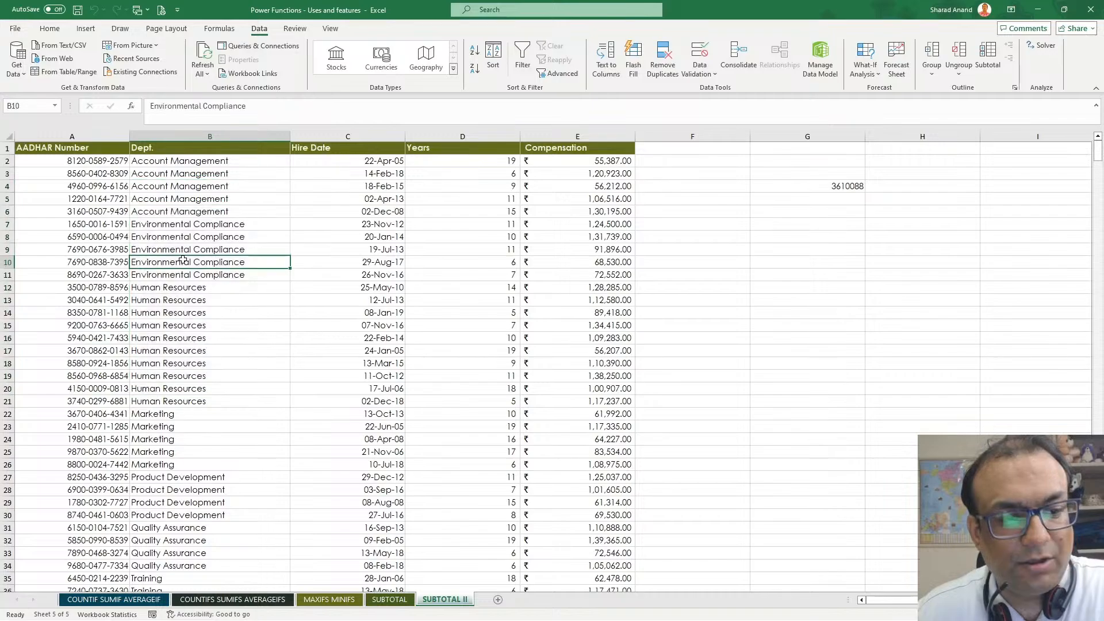
left_click(180, 163)
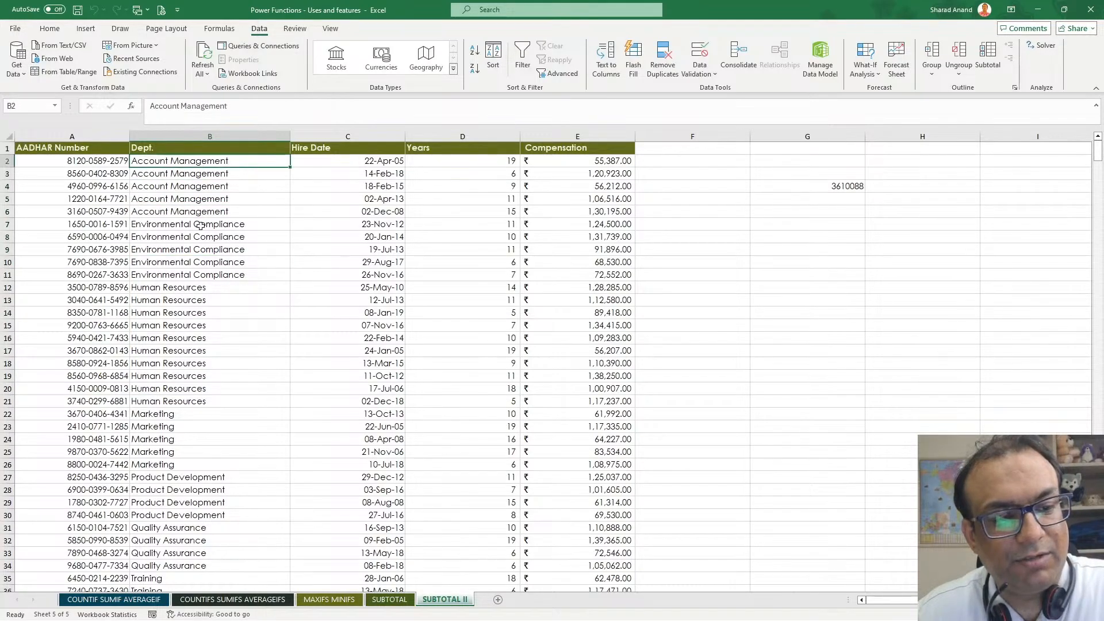
left_click_drag(167, 287, 298, 292)
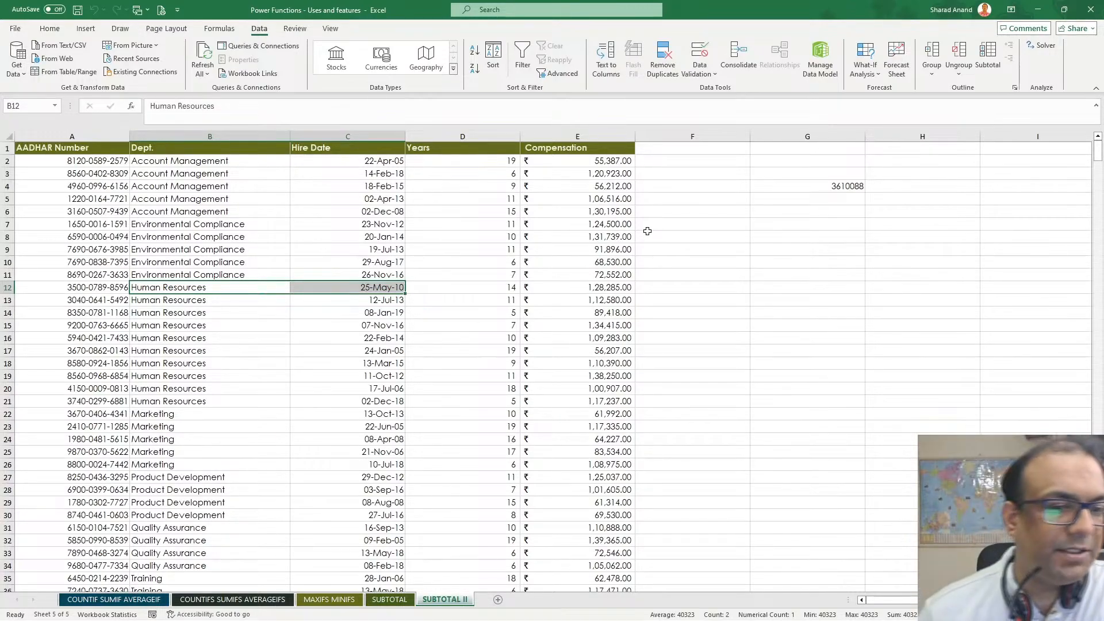
left_click_drag(190, 161, 161, 445)
scroll(161, 445, "down", 2)
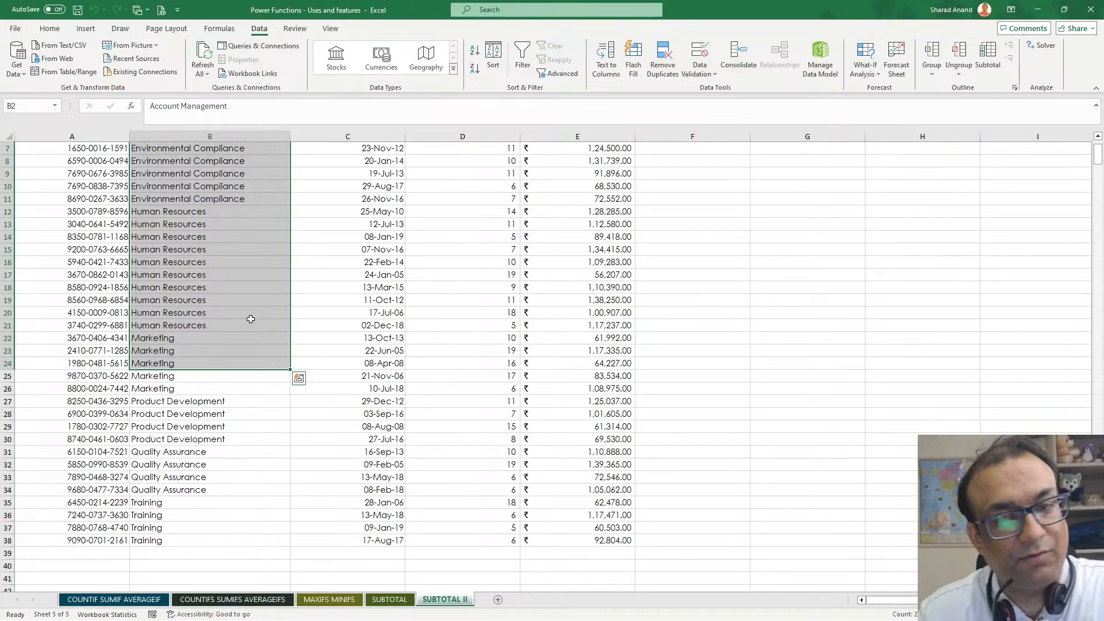
scroll(251, 319, "up", 2)
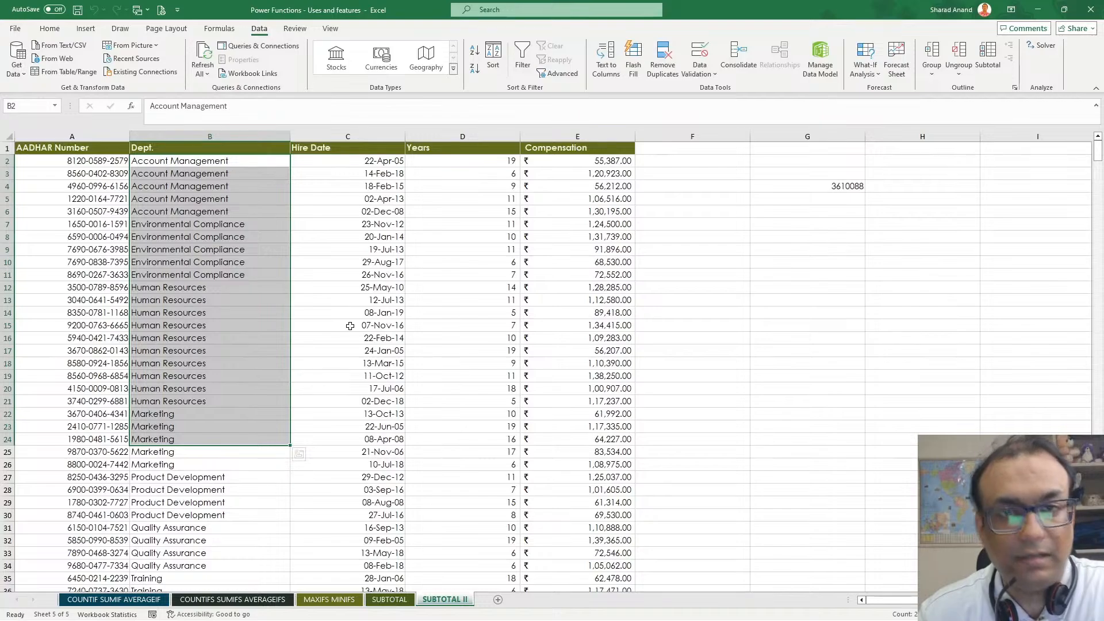